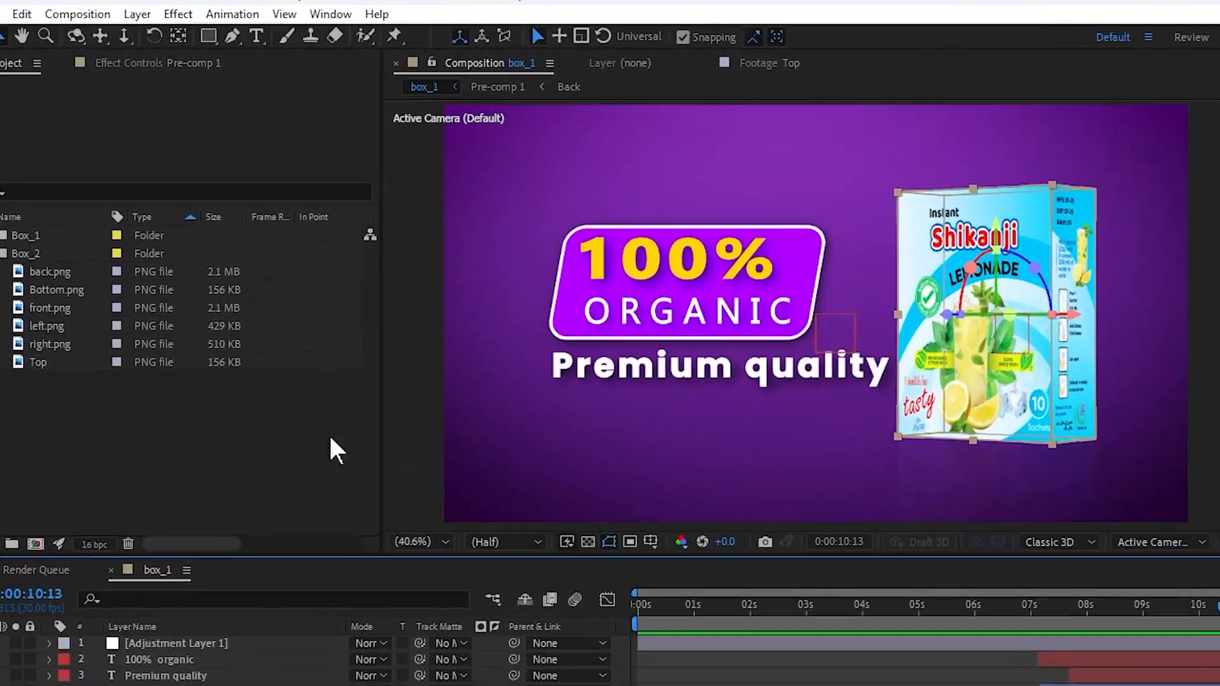
Create a composition named Box_2 with the Social Media Landscape HD 1920x1080 30 fps preset and a duration of 0:00:15:00
left_click(81, 15)
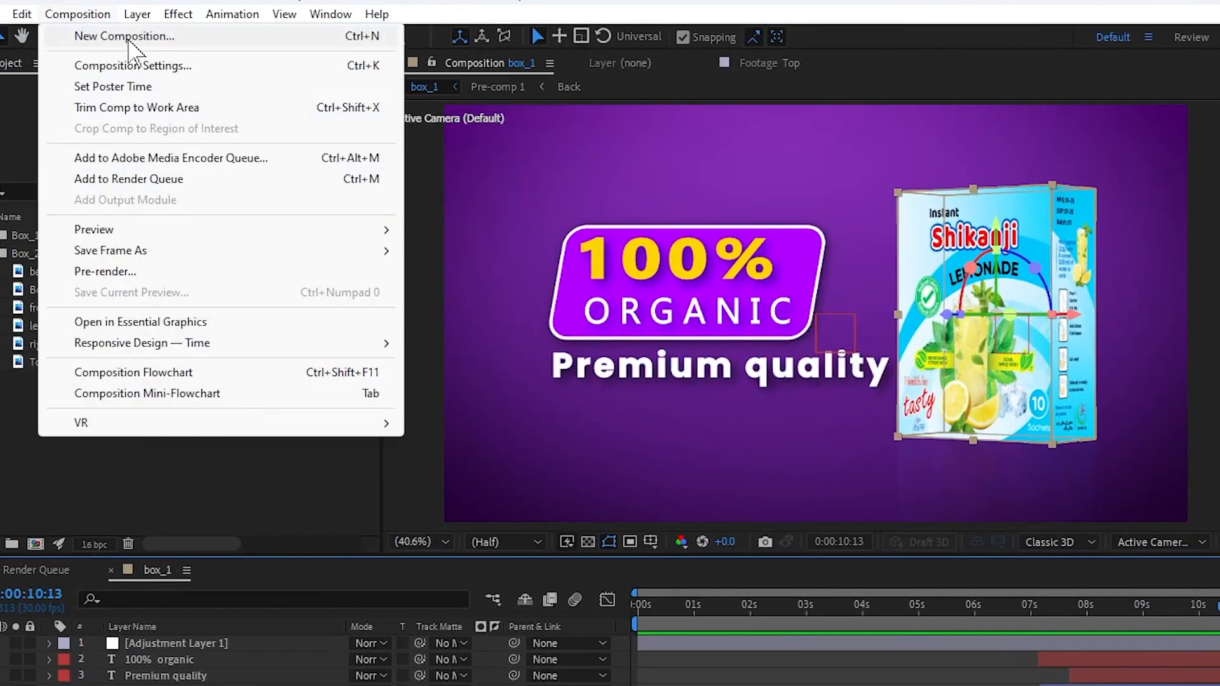
left_click(129, 41)
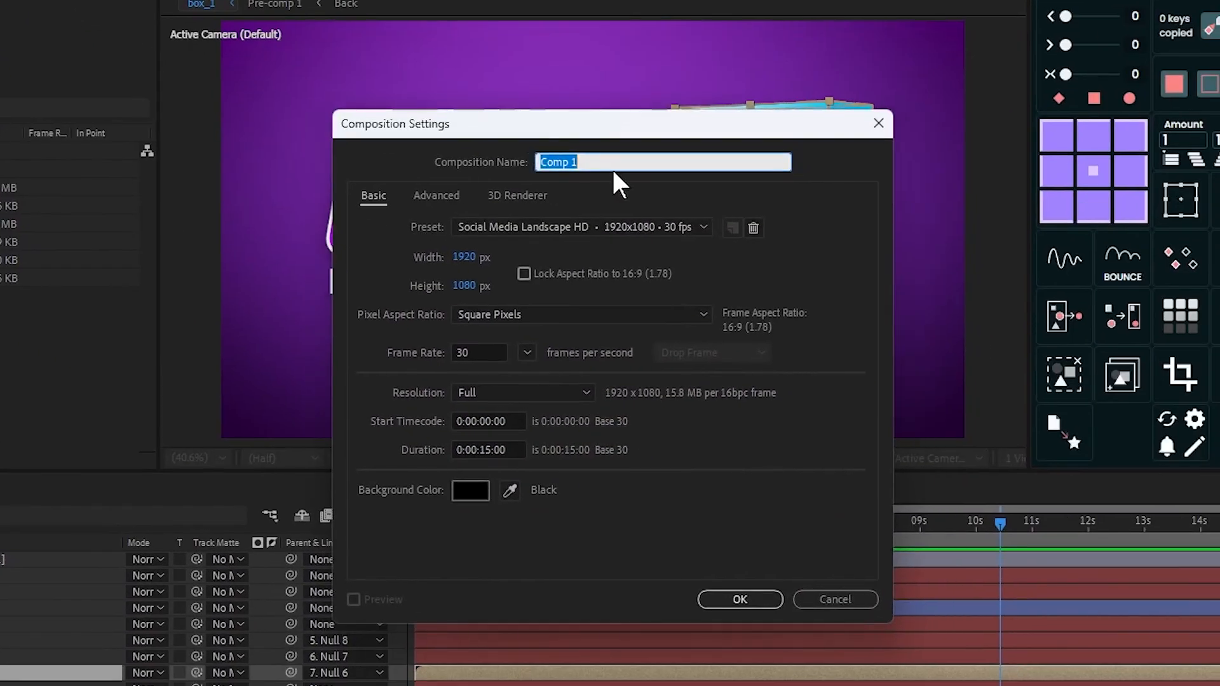
type("Box_2")
left_click(528, 231)
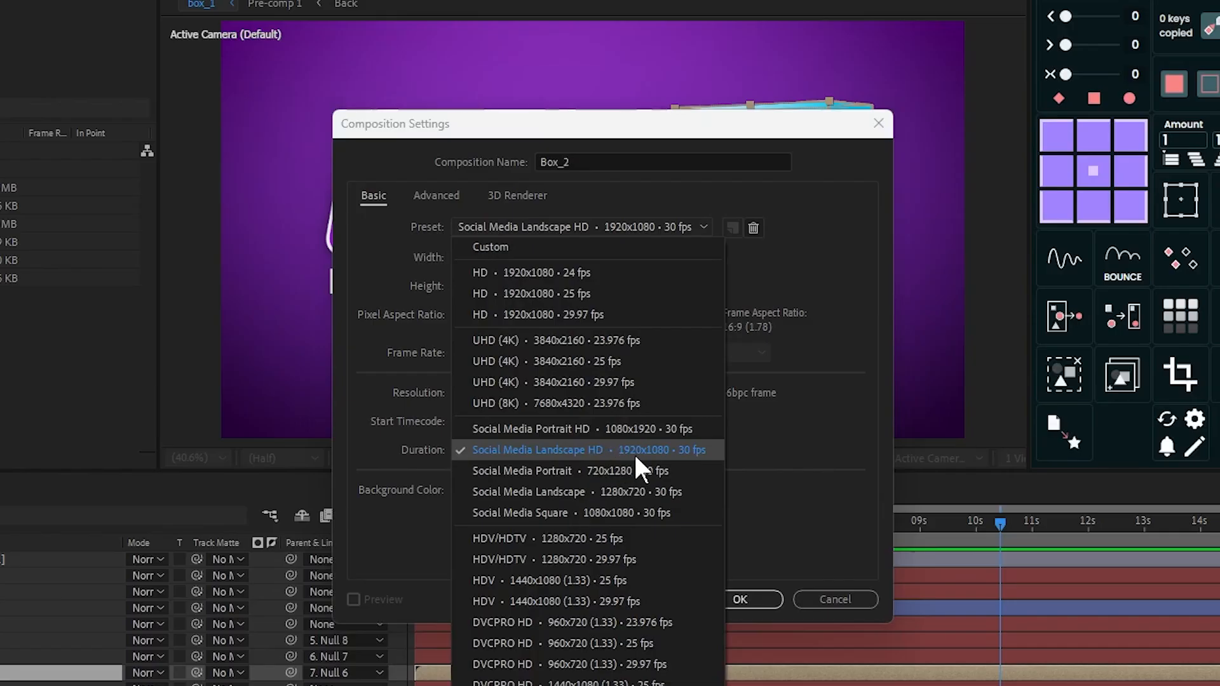
left_click(677, 451)
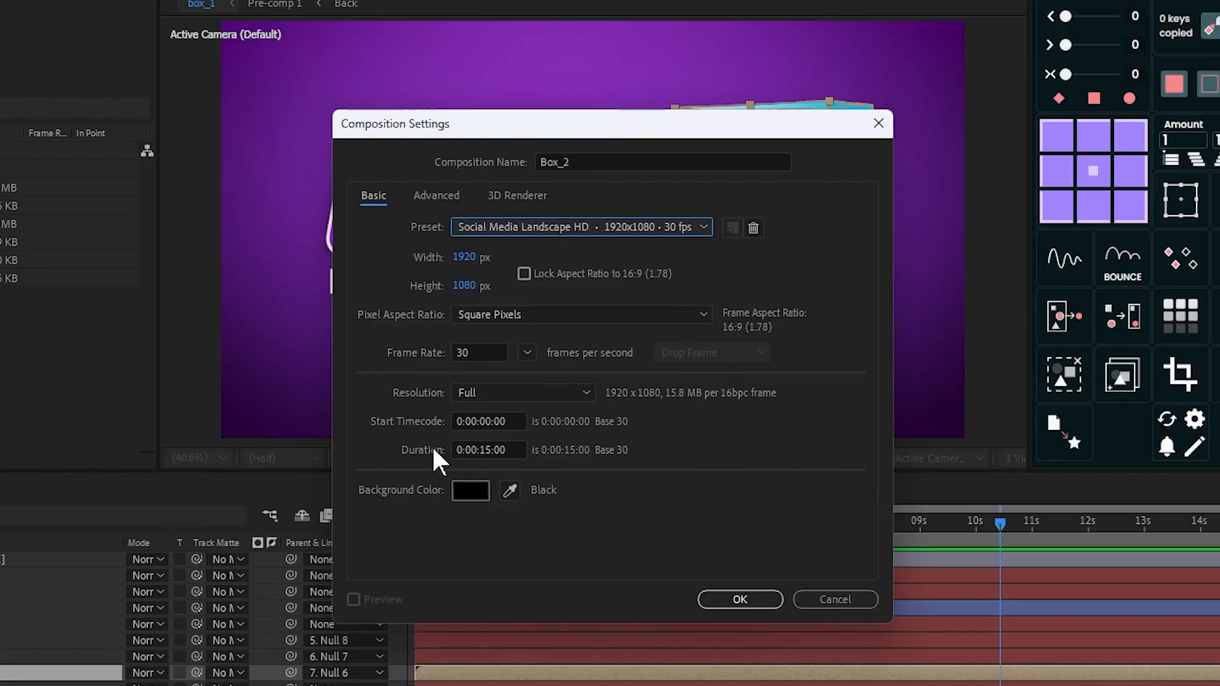
left_click(484, 451)
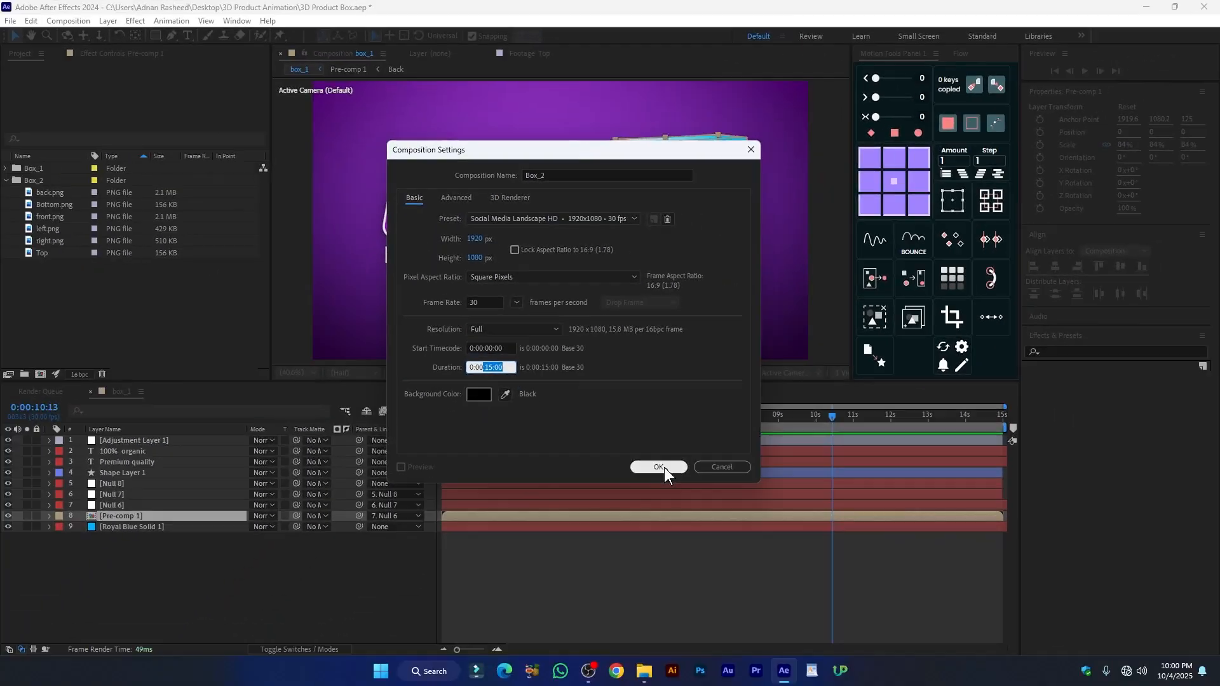
left_click(741, 599)
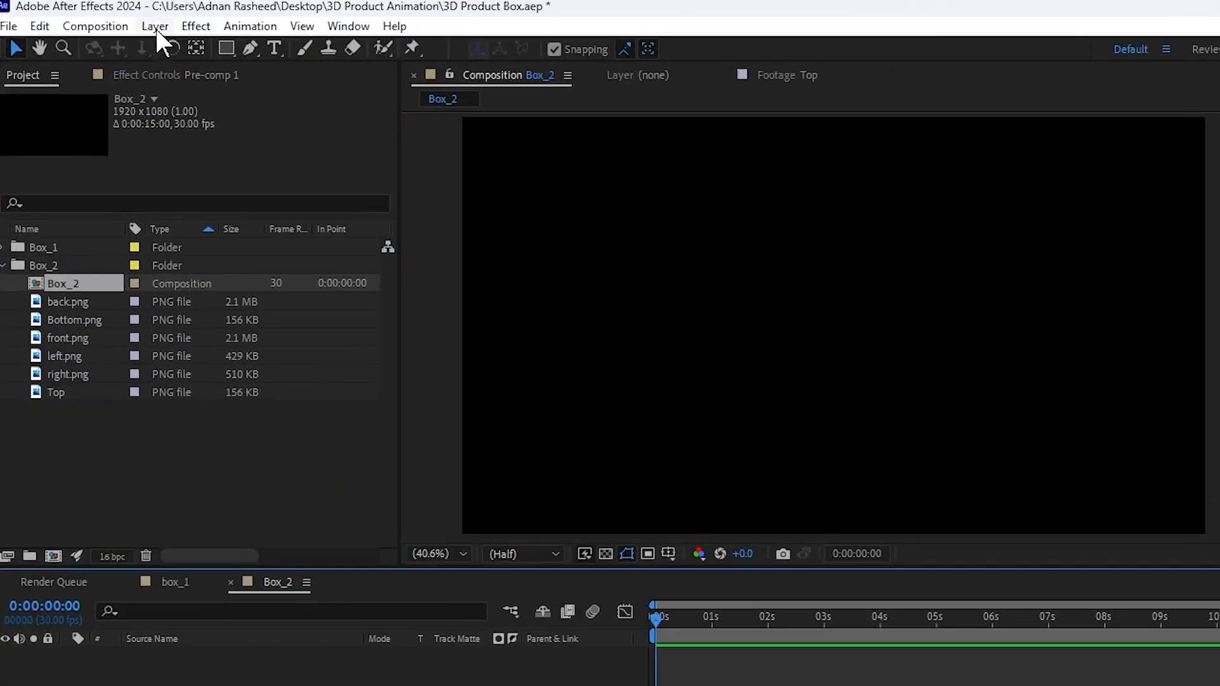
left_click(156, 29)
mouse_move(232, 51)
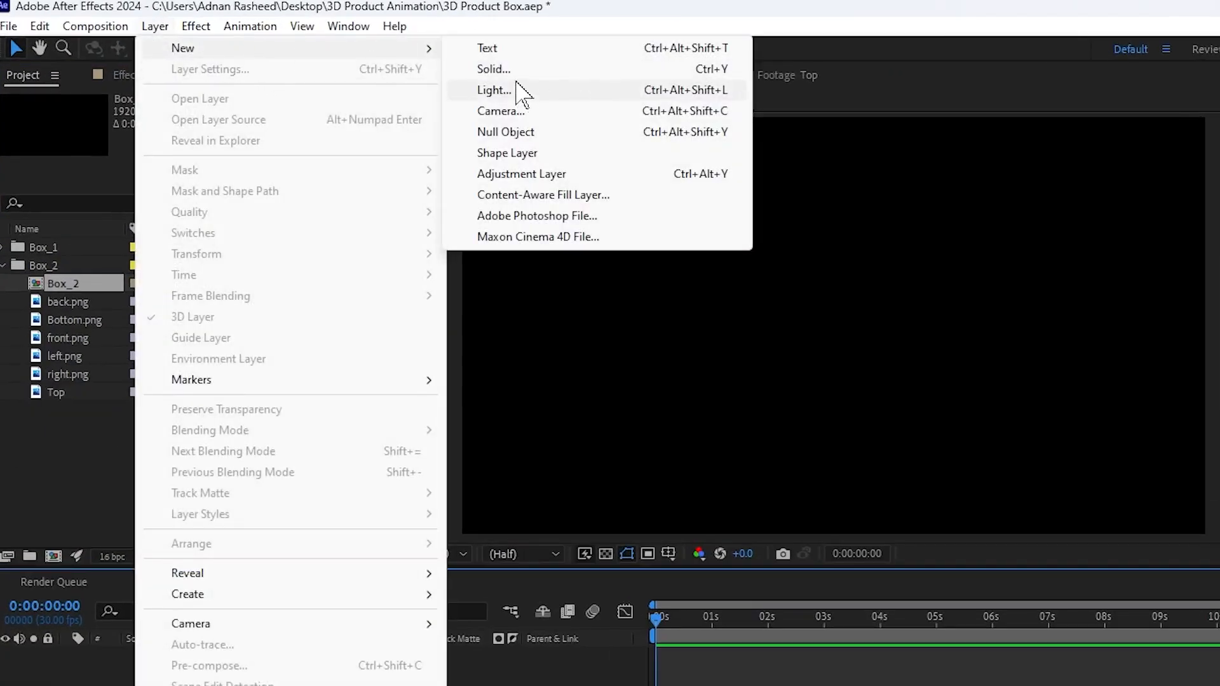
left_click(512, 71)
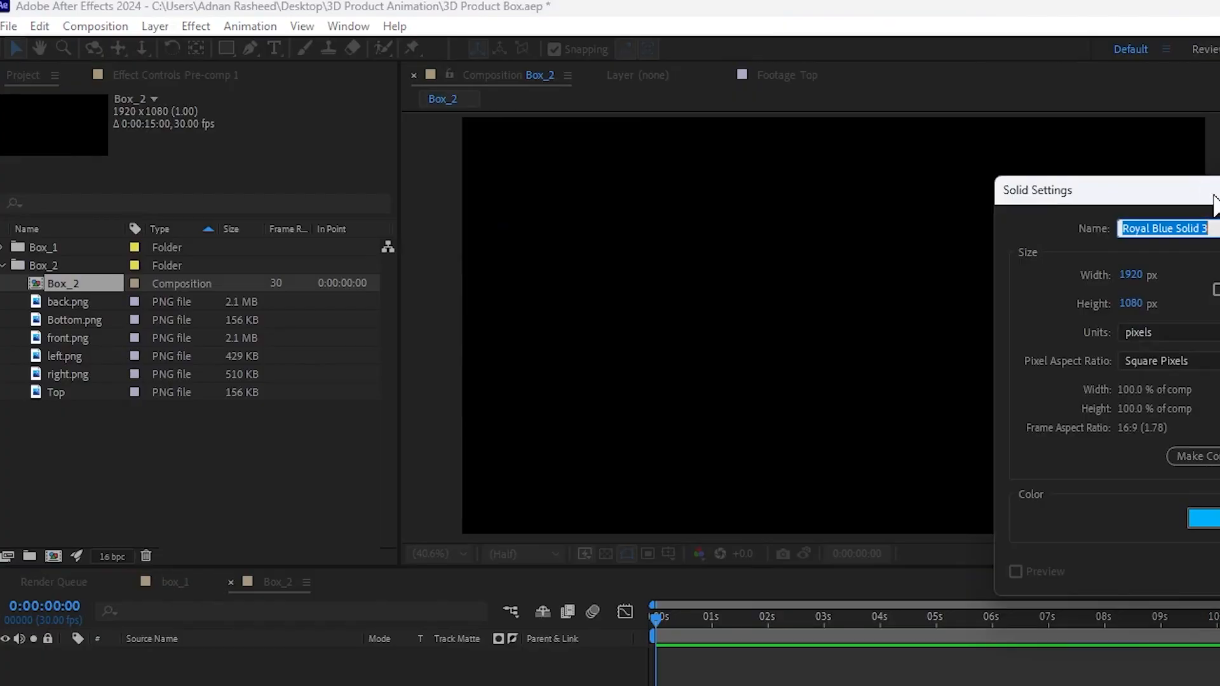
left_click_drag(1213, 203, 990, 257)
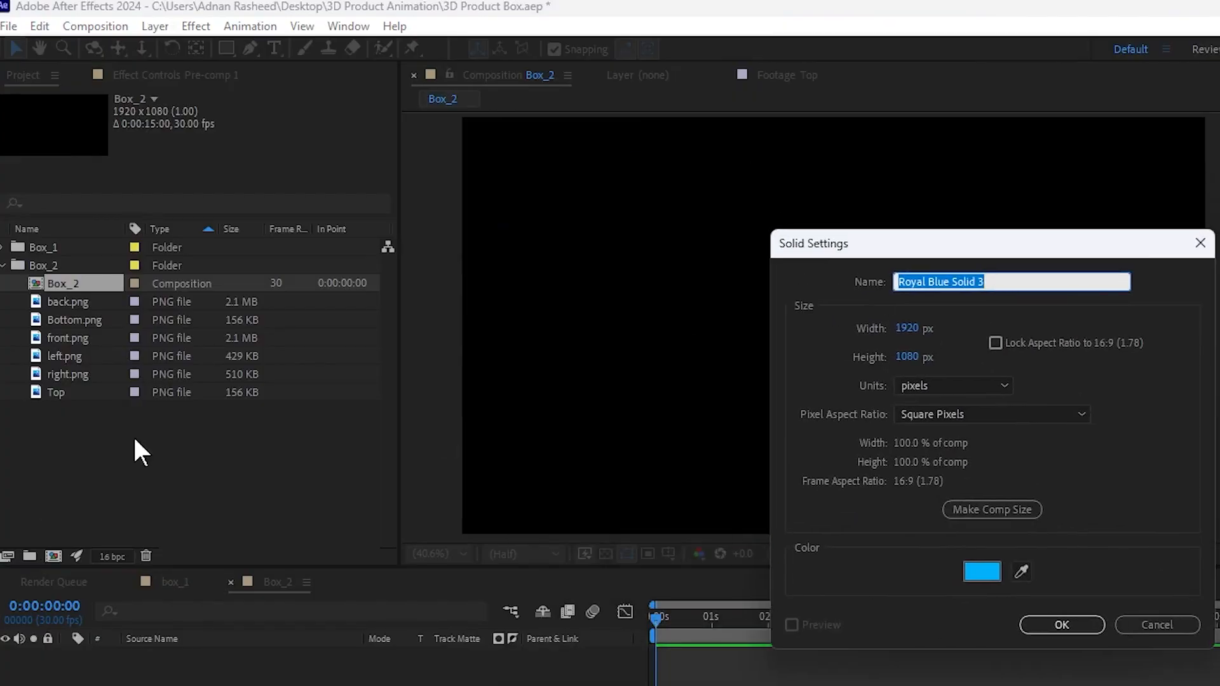
left_click(1057, 628)
Preview the Top, right, left, front, Bottom and back images of the box, and return to the Box_2 composition
double_click(55, 392)
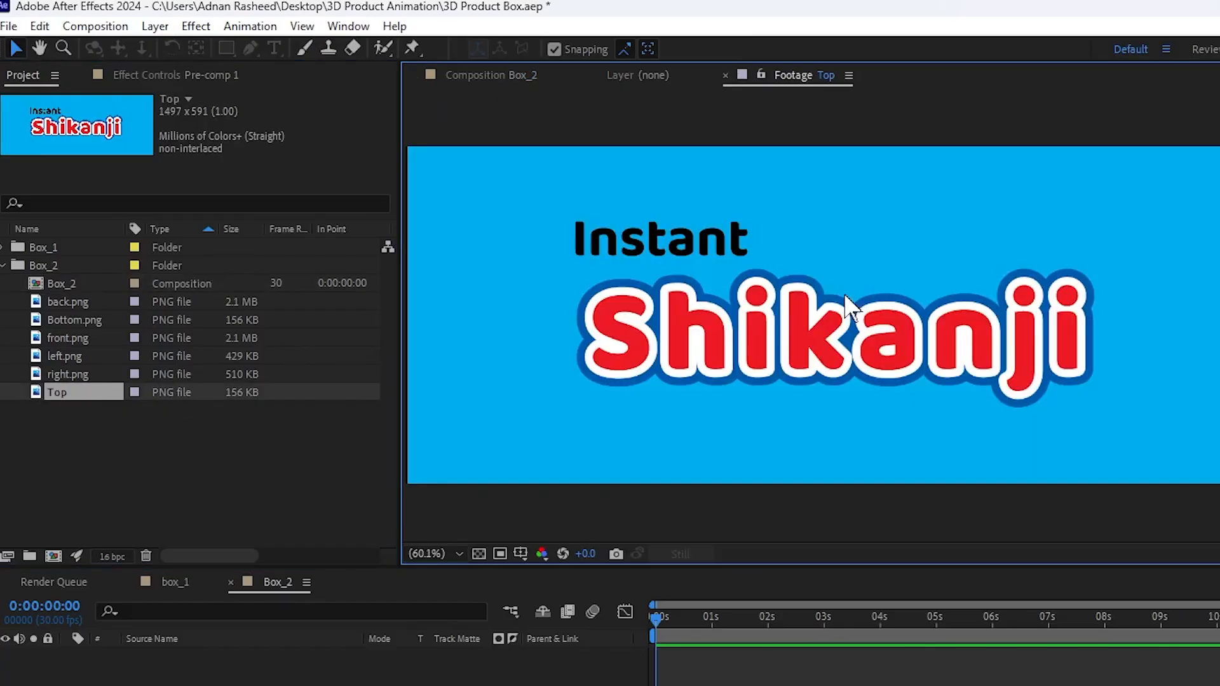
double_click(69, 375)
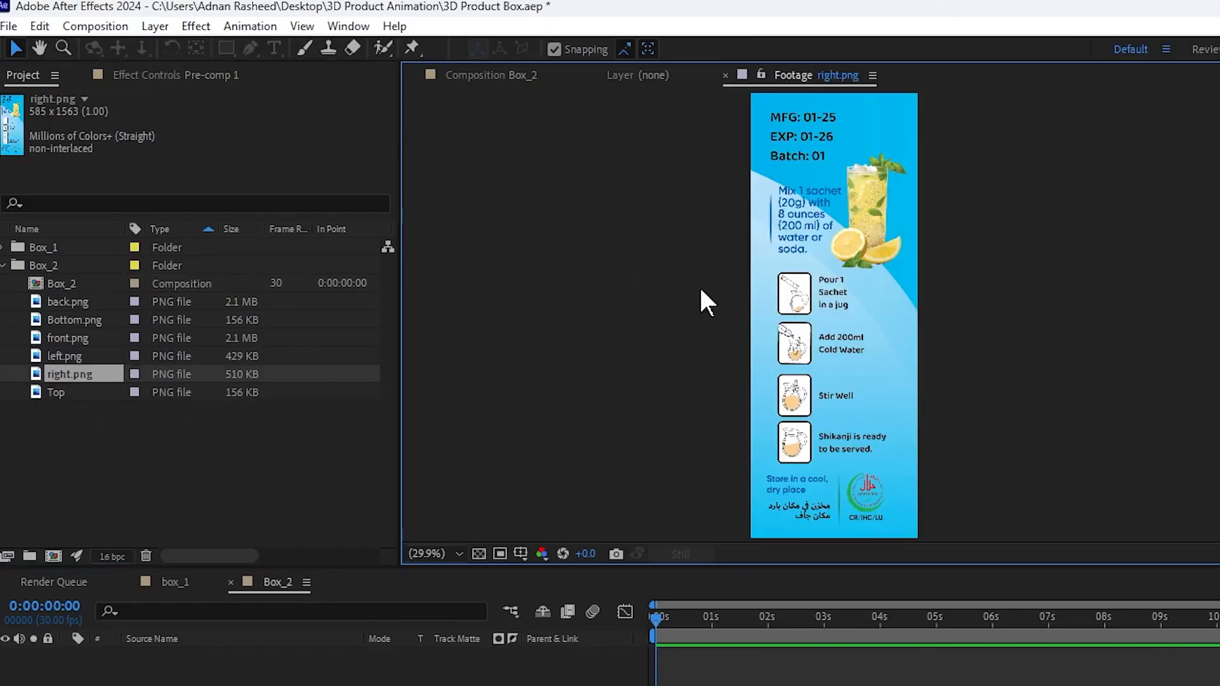
double_click(62, 354)
double_click(67, 336)
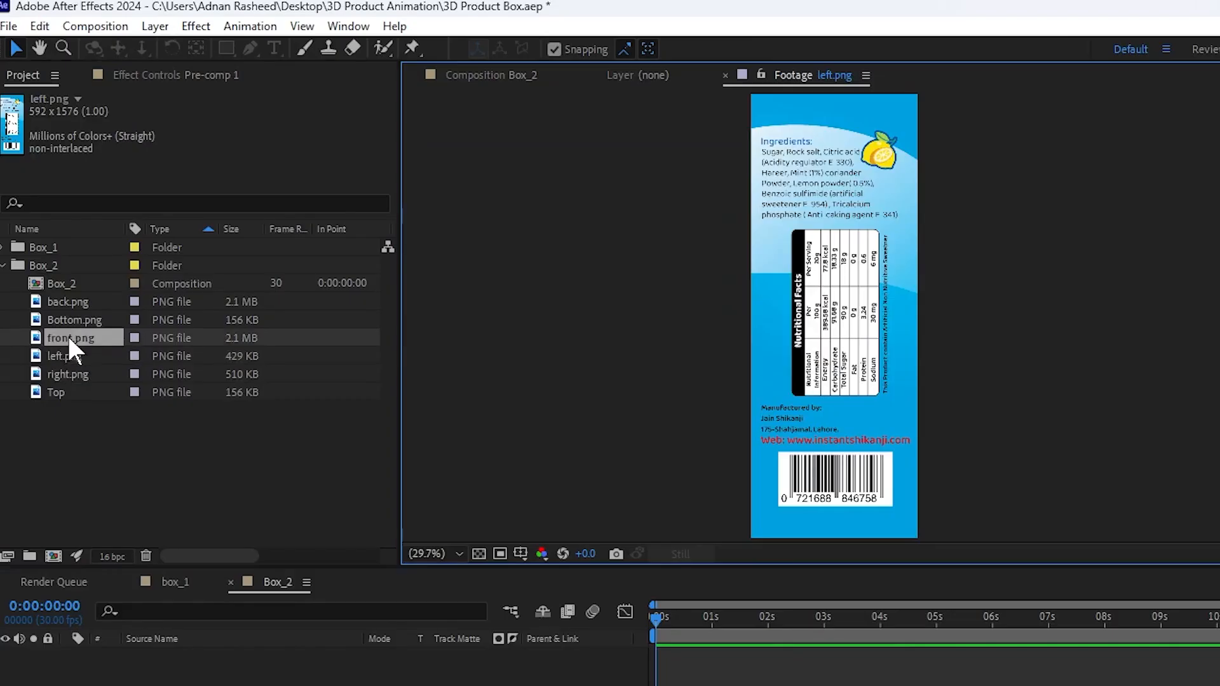
double_click(72, 320)
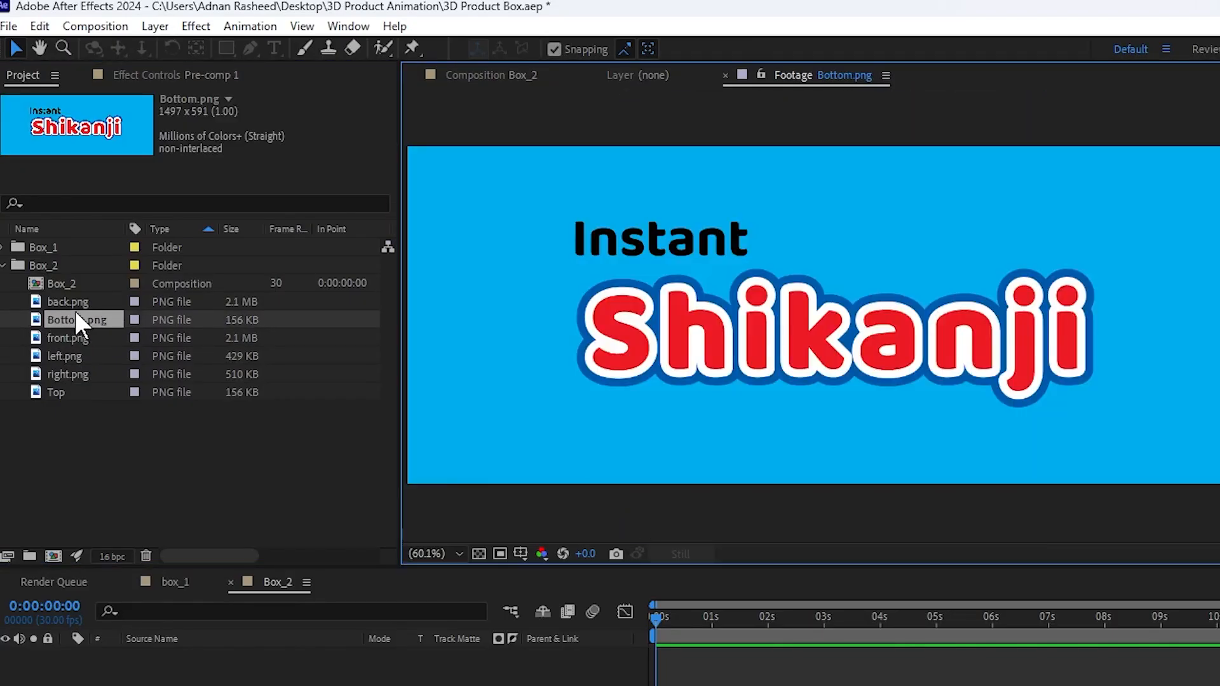
double_click(71, 301)
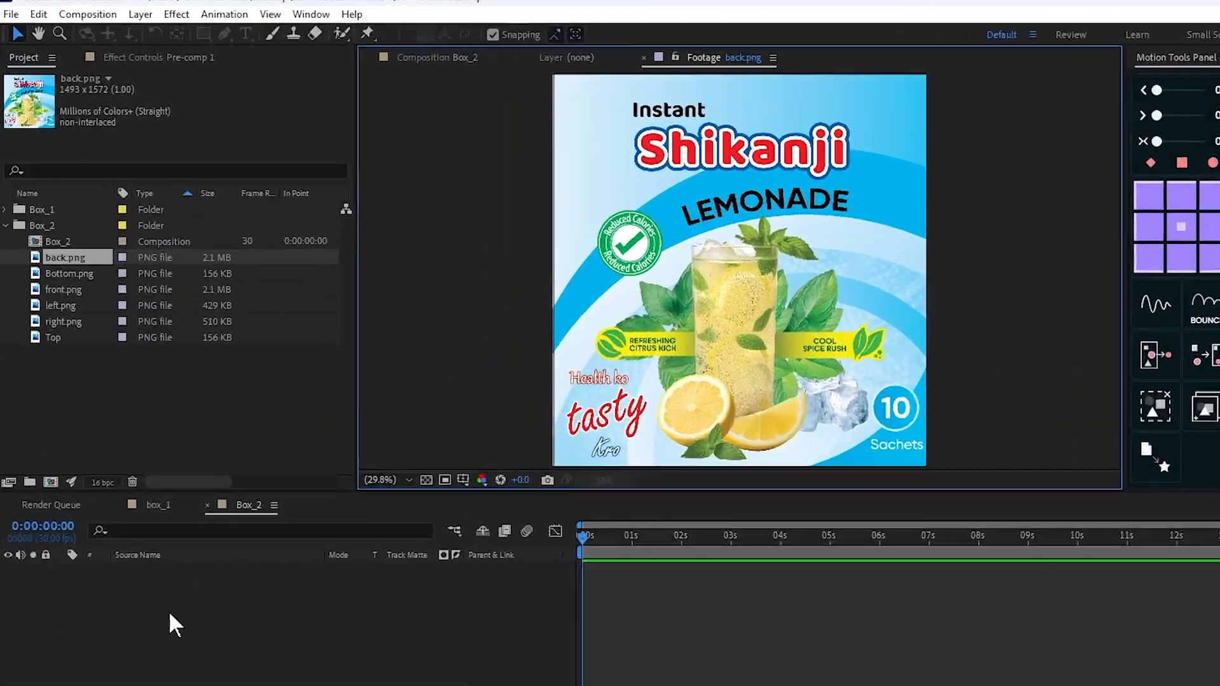
left_click(190, 682)
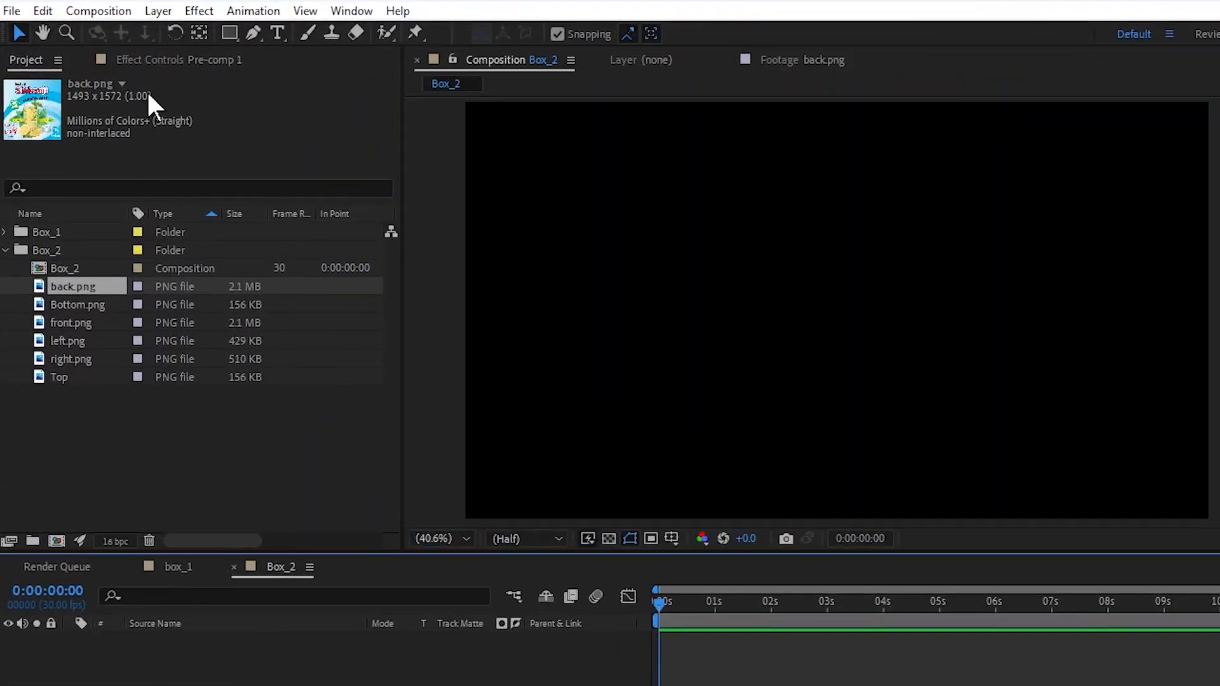
Create a blue solid layer named Front, 550 px wide and 750 px high, in the Box_2 composition
left_click(158, 12)
mouse_move(239, 33)
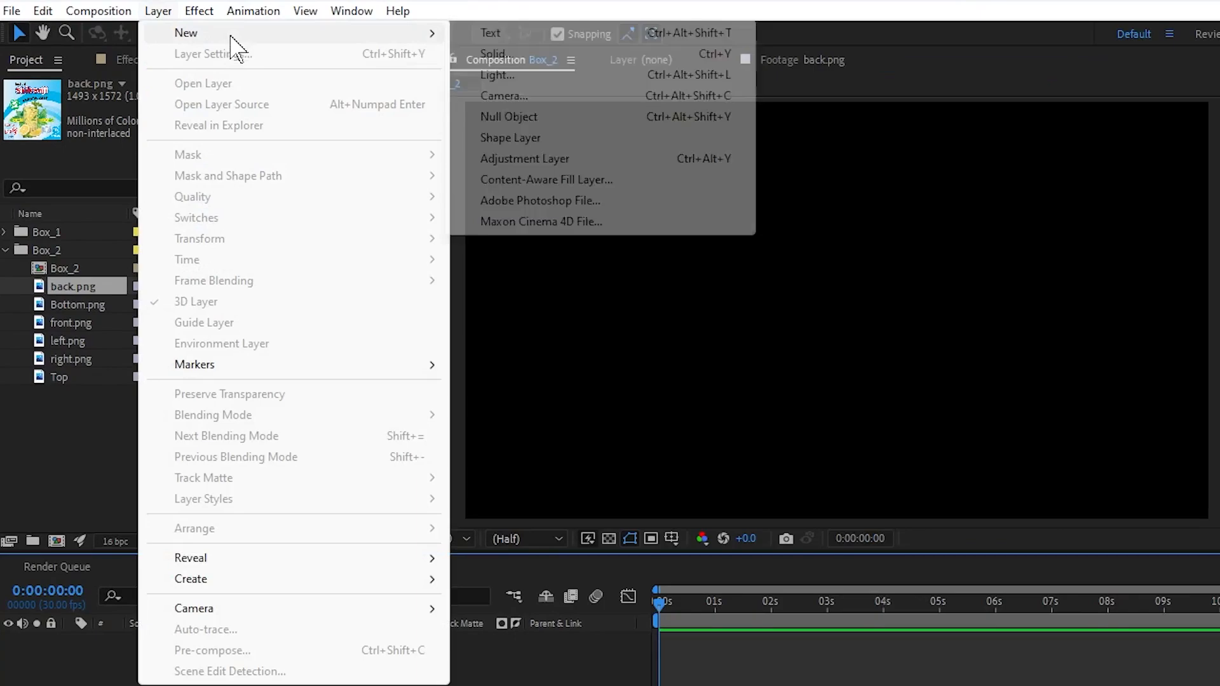
left_click(507, 54)
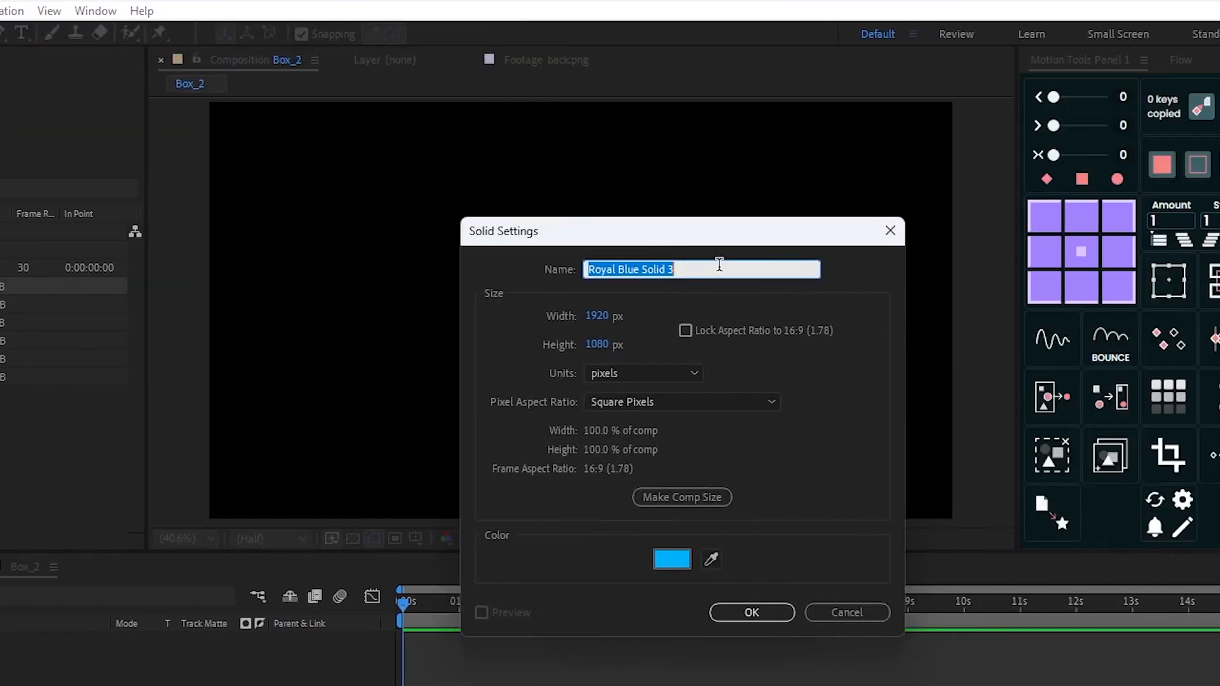
type("Front")
left_click(603, 319)
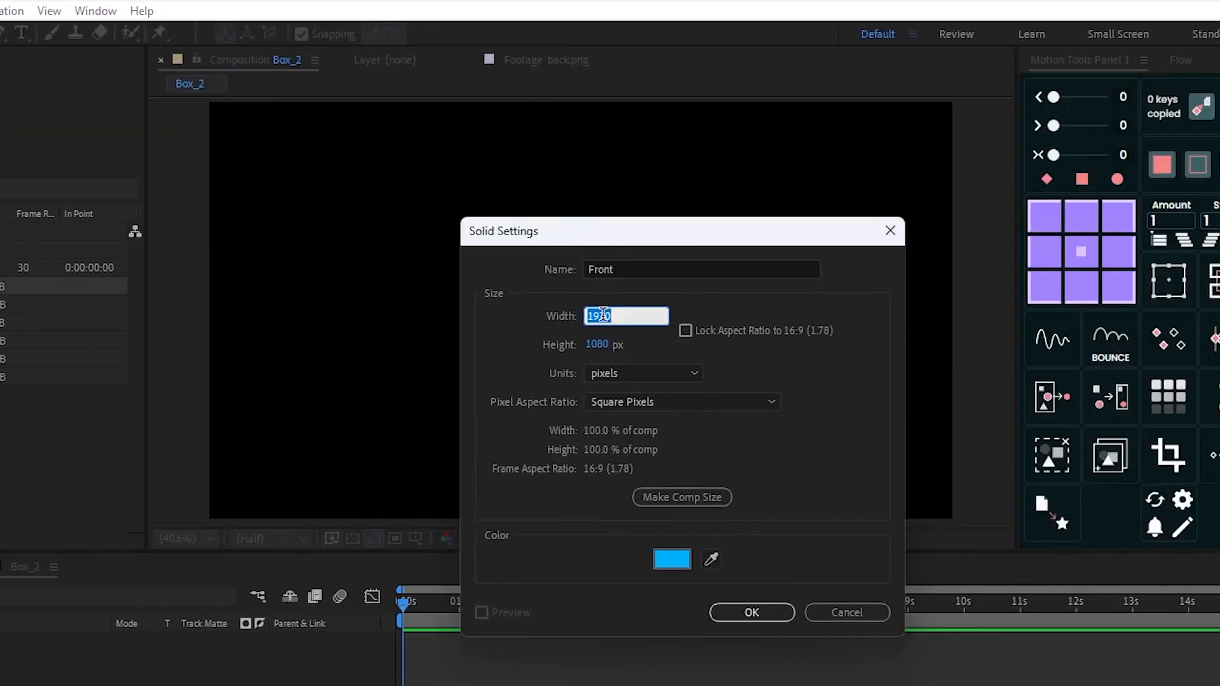
type("550")
left_click(599, 345)
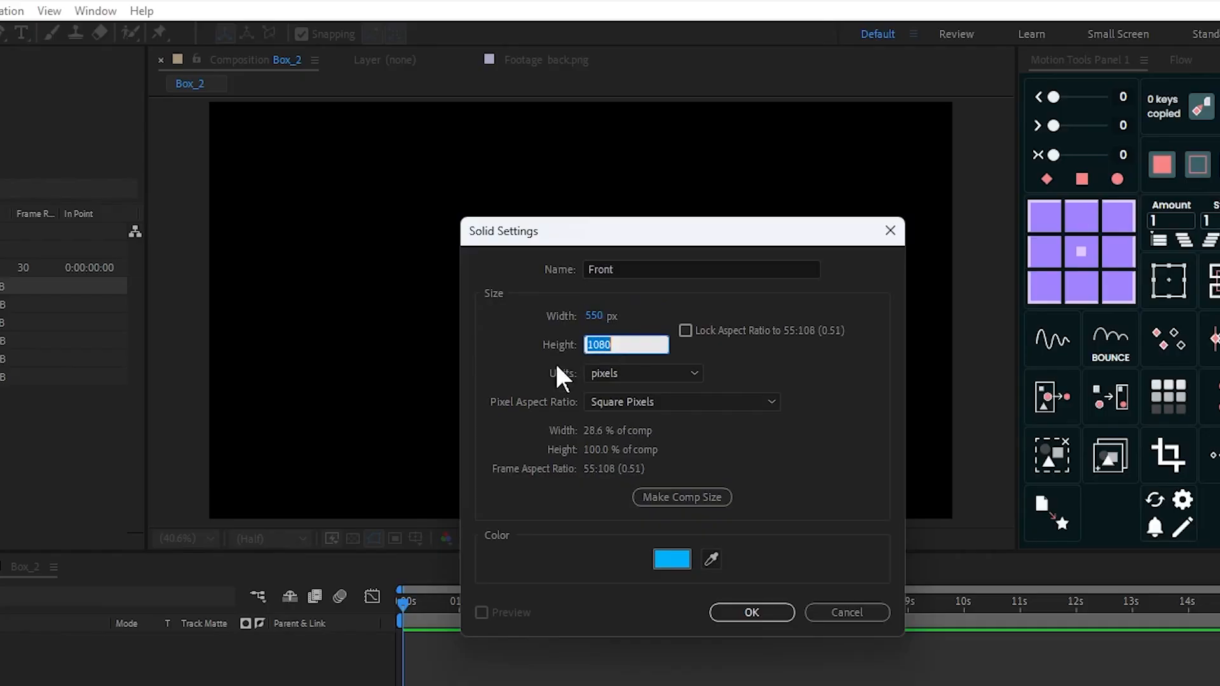
type("750")
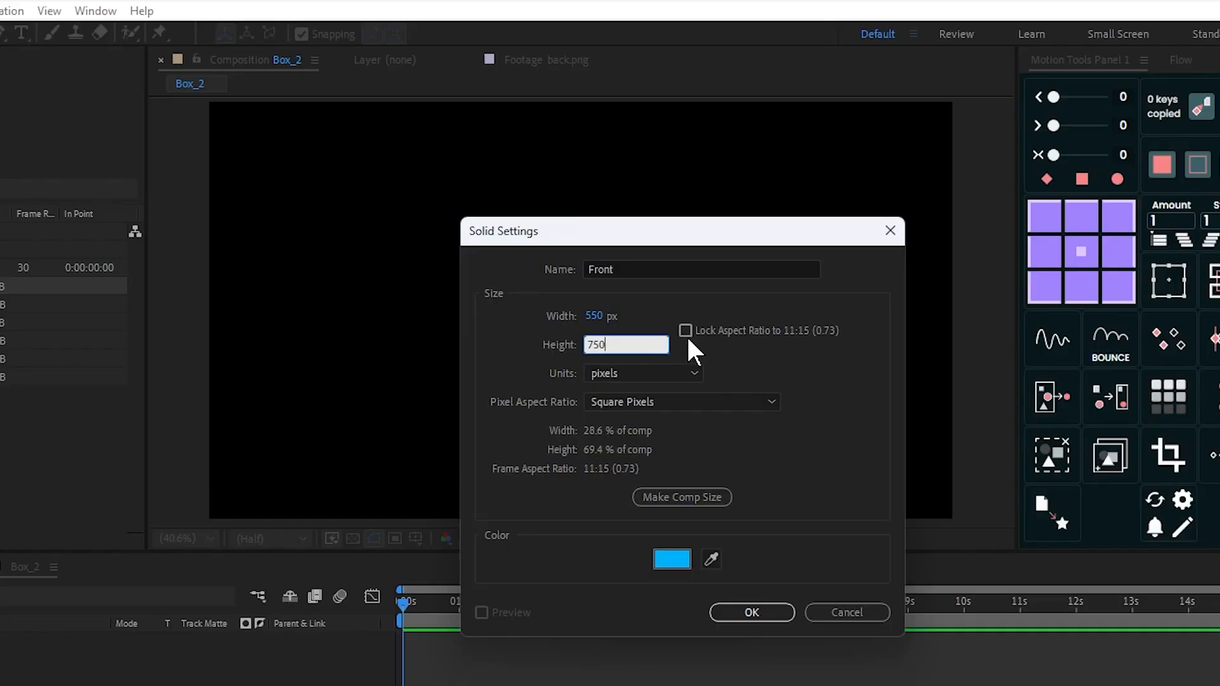
left_click(750, 611)
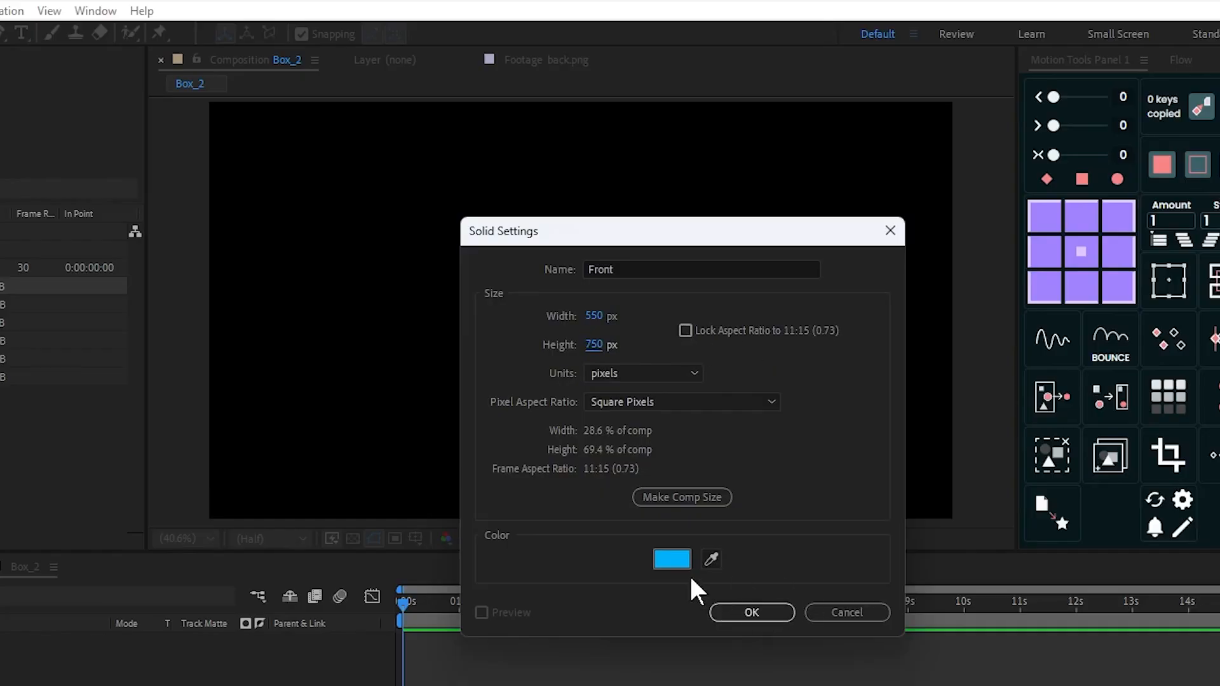
left_click_drag(672, 242, 812, 196)
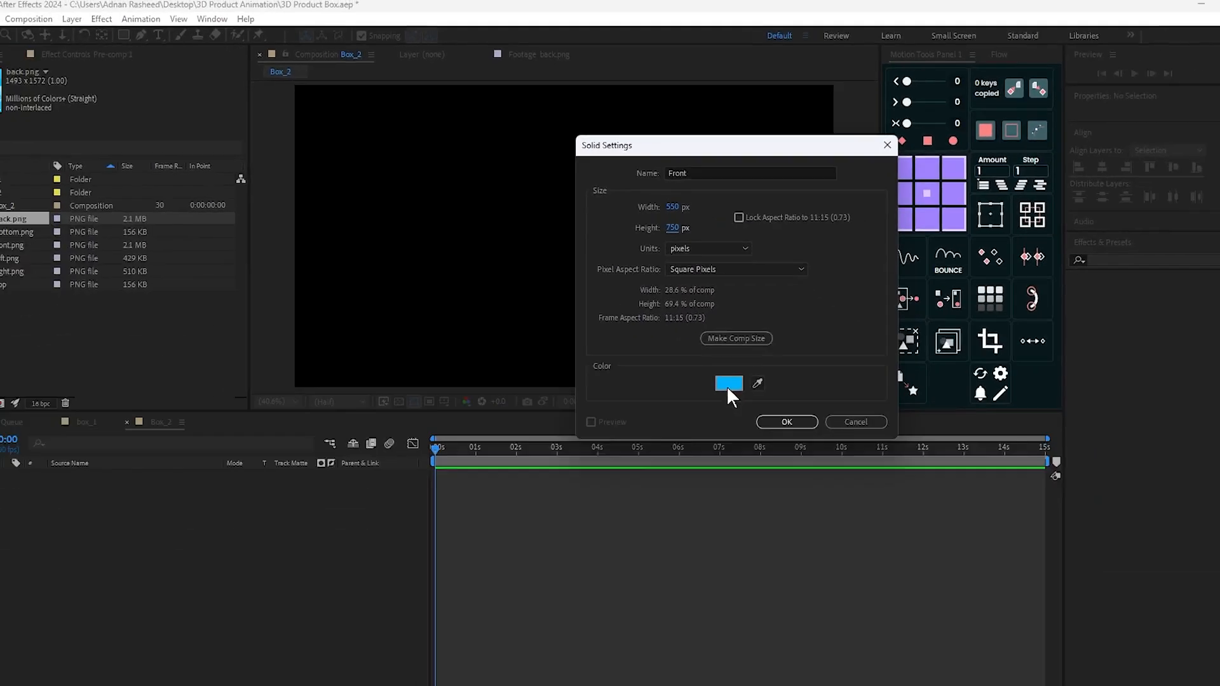
left_click(765, 392)
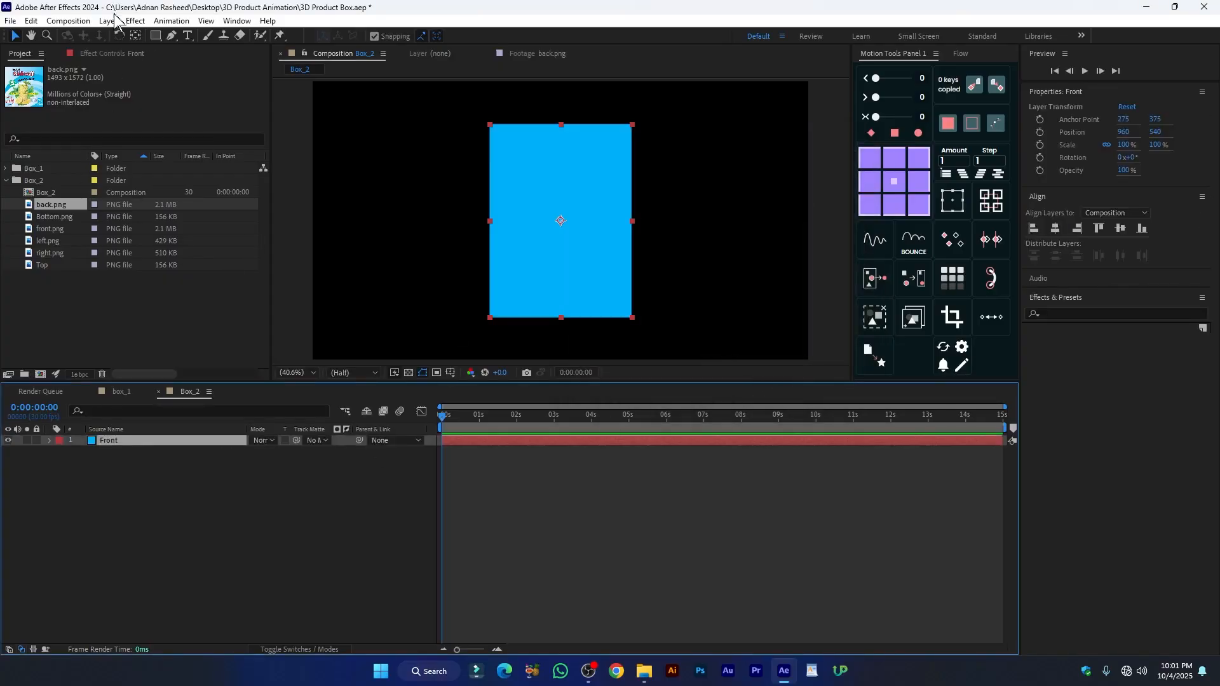
Create a blue solid layer named right side, 250 px wide and 750 px high
left_click(135, 20)
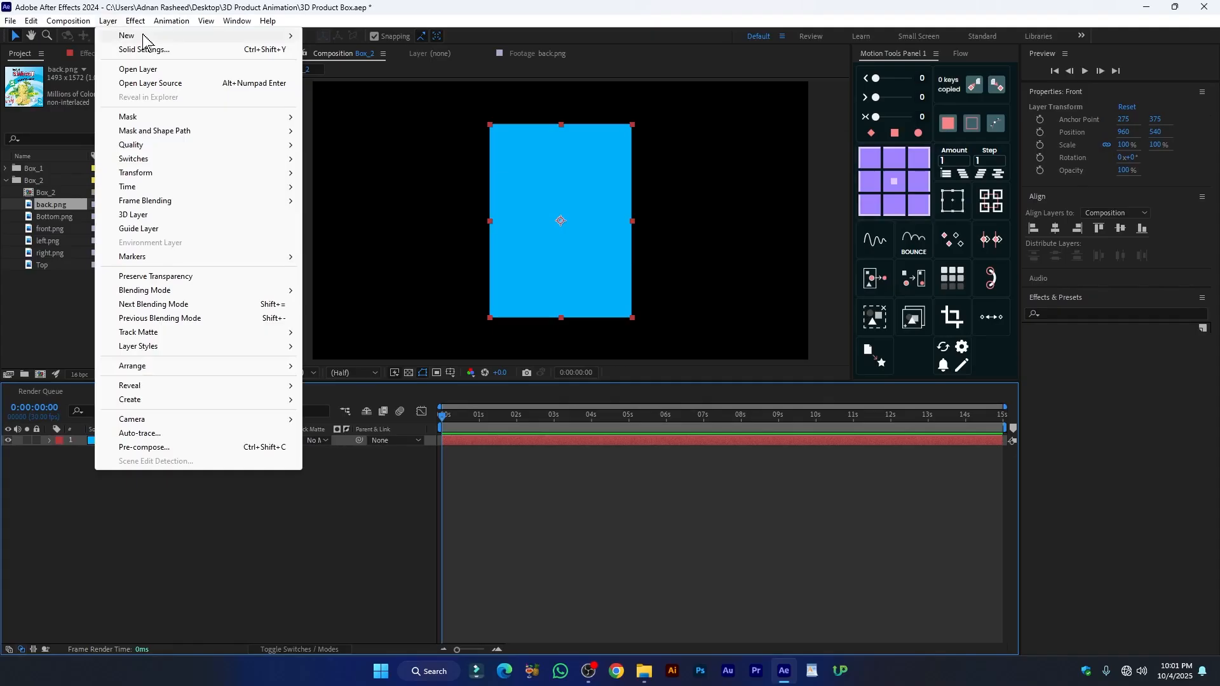
mouse_move(146, 36)
left_click(336, 50)
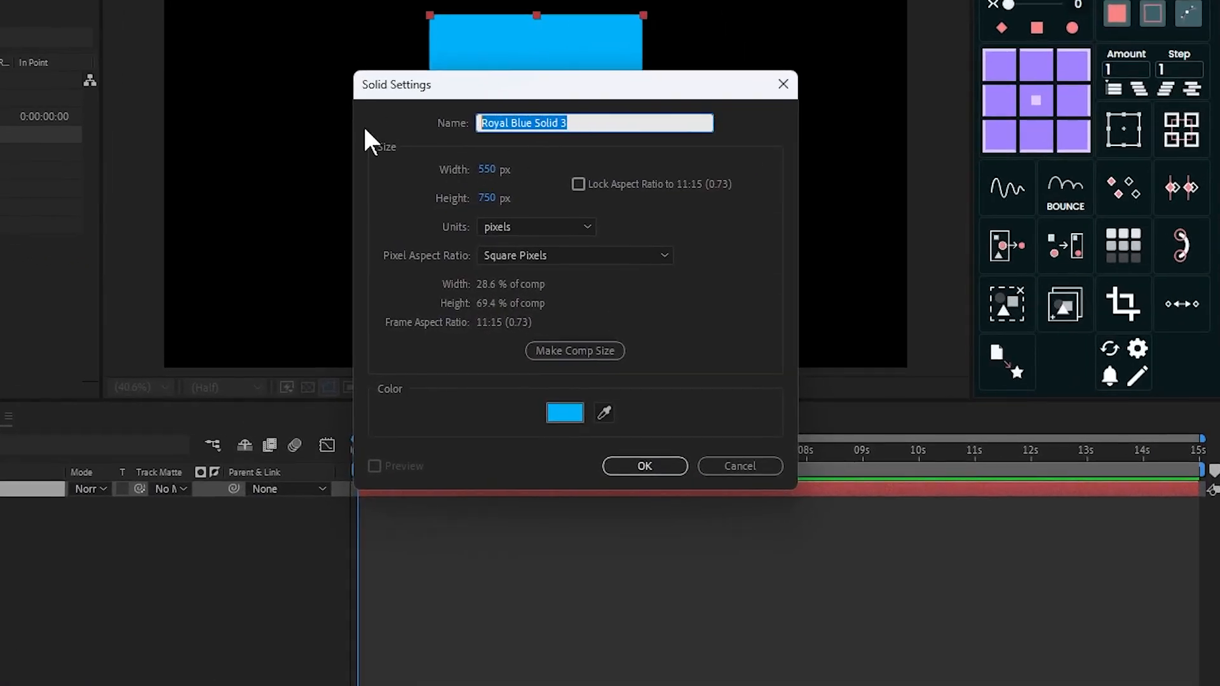
type("rights")
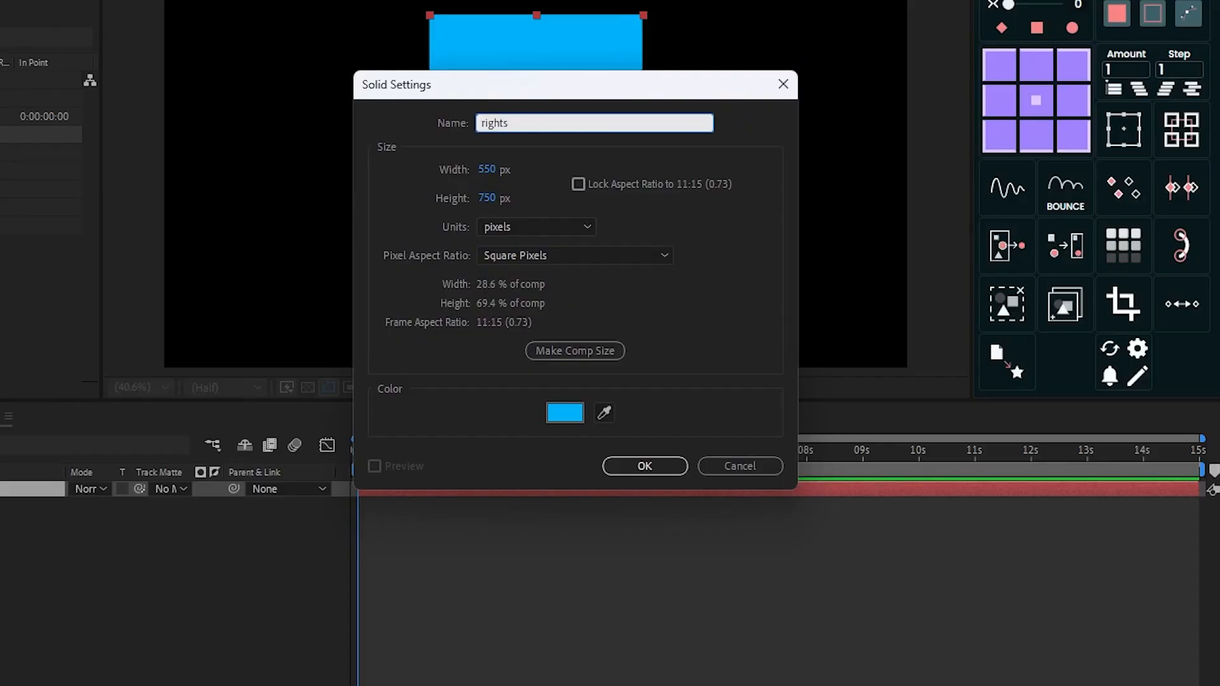
key("BackSpace")
type("side")
left_click(488, 171)
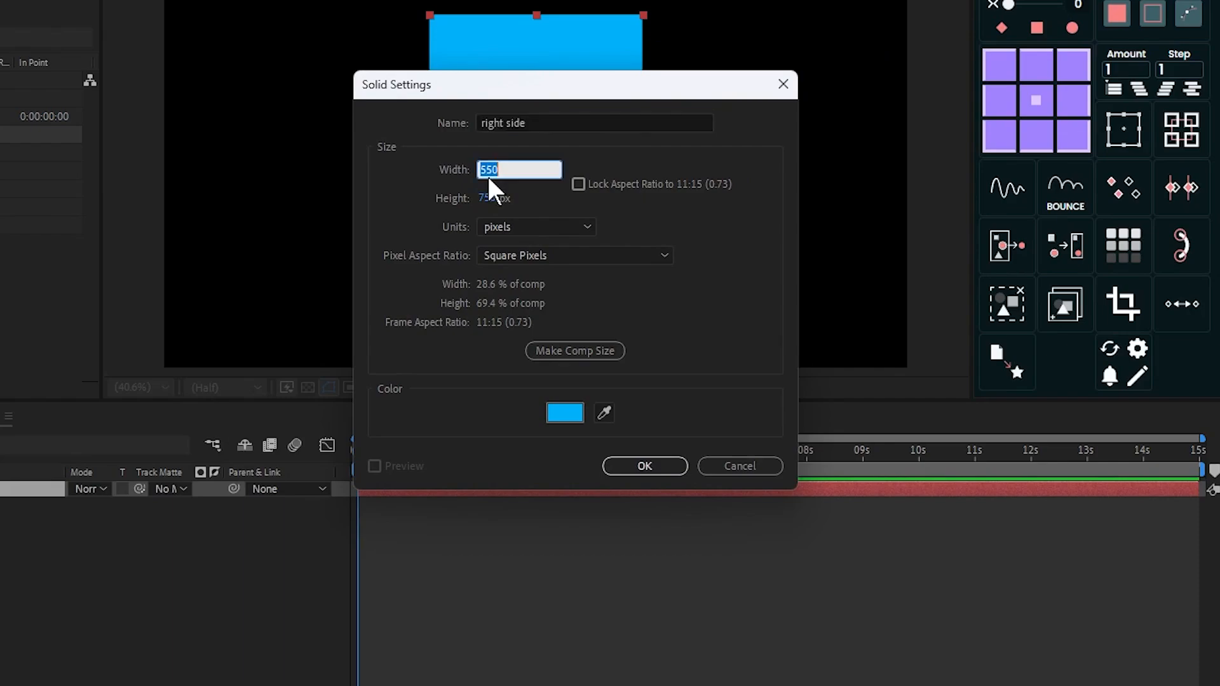
type("250")
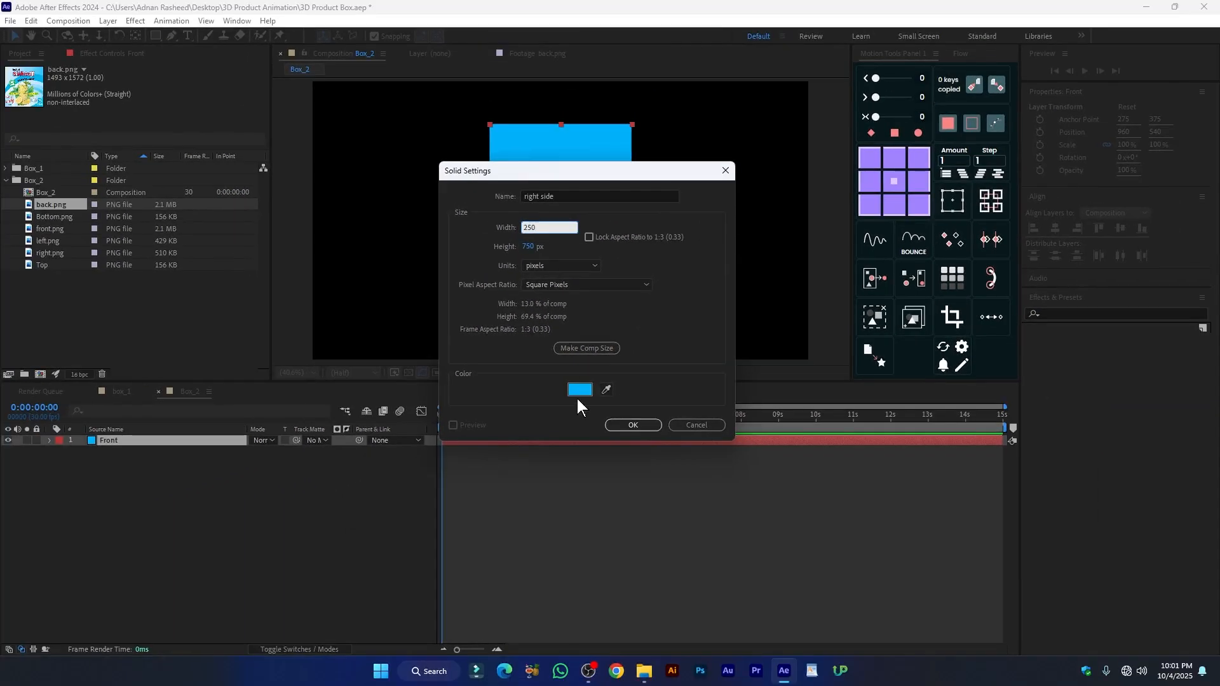
left_click(645, 466)
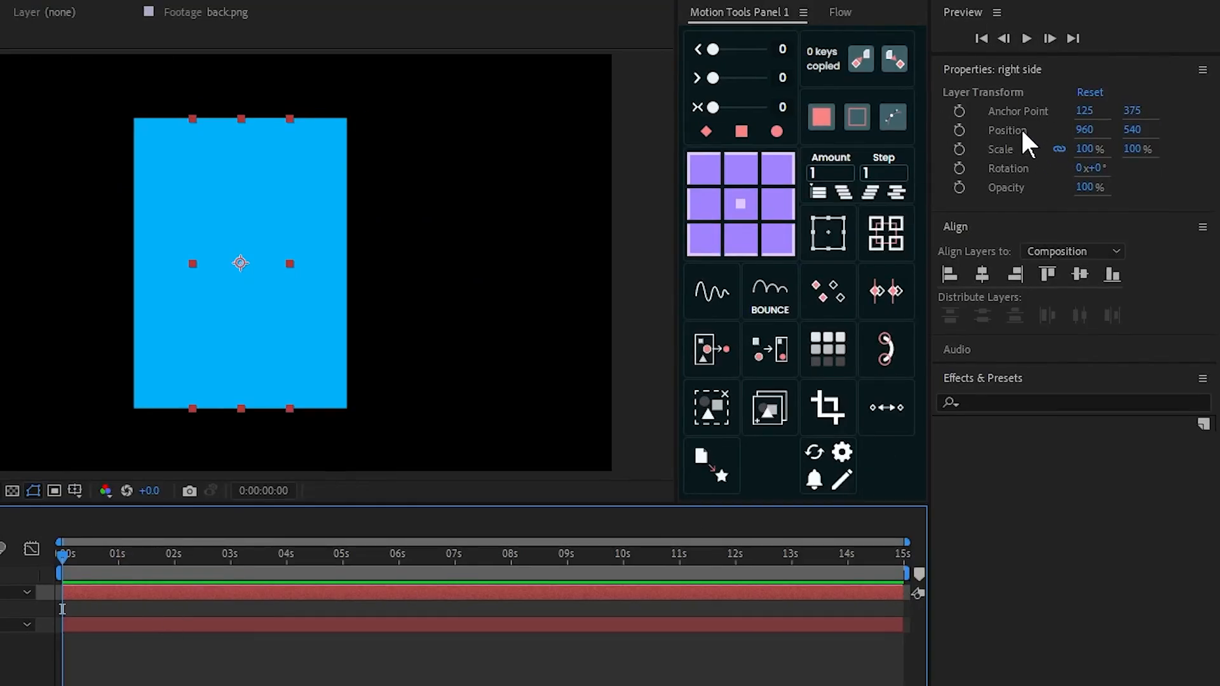
Shift the right side solid horizontally until its left edge meets the right edge of the Front solid, and deselect the layers
left_click_drag(1085, 131, 1198, 121)
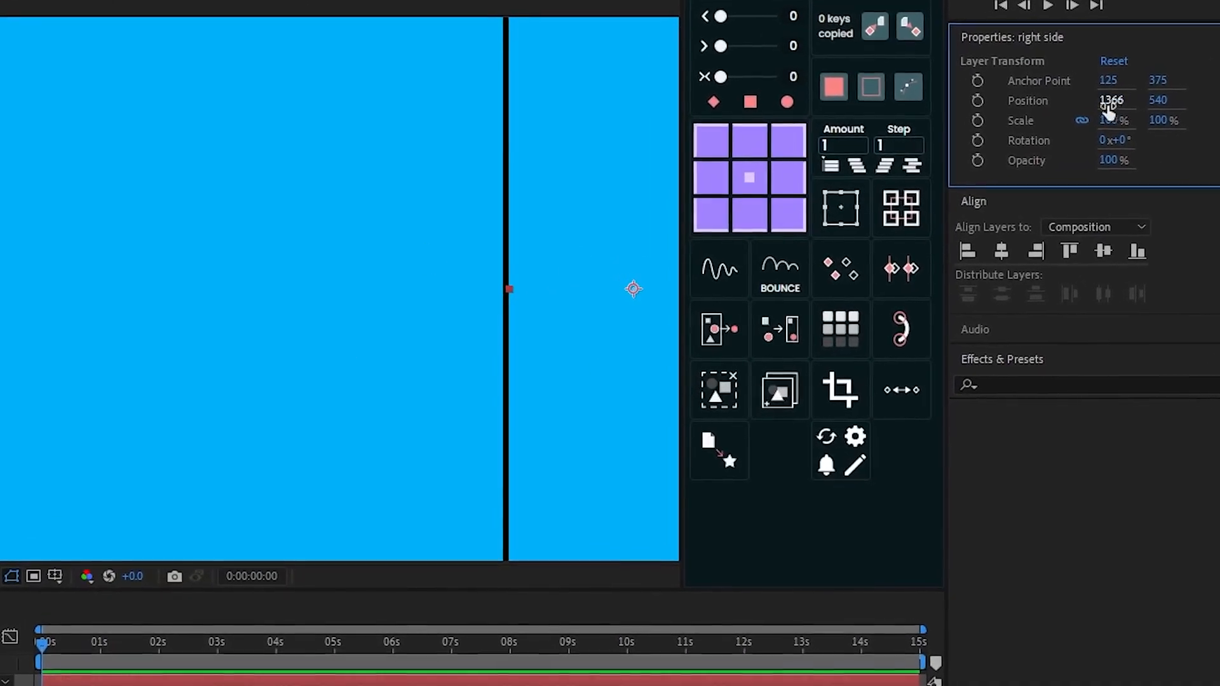
left_click_drag(1108, 101, 1021, 116)
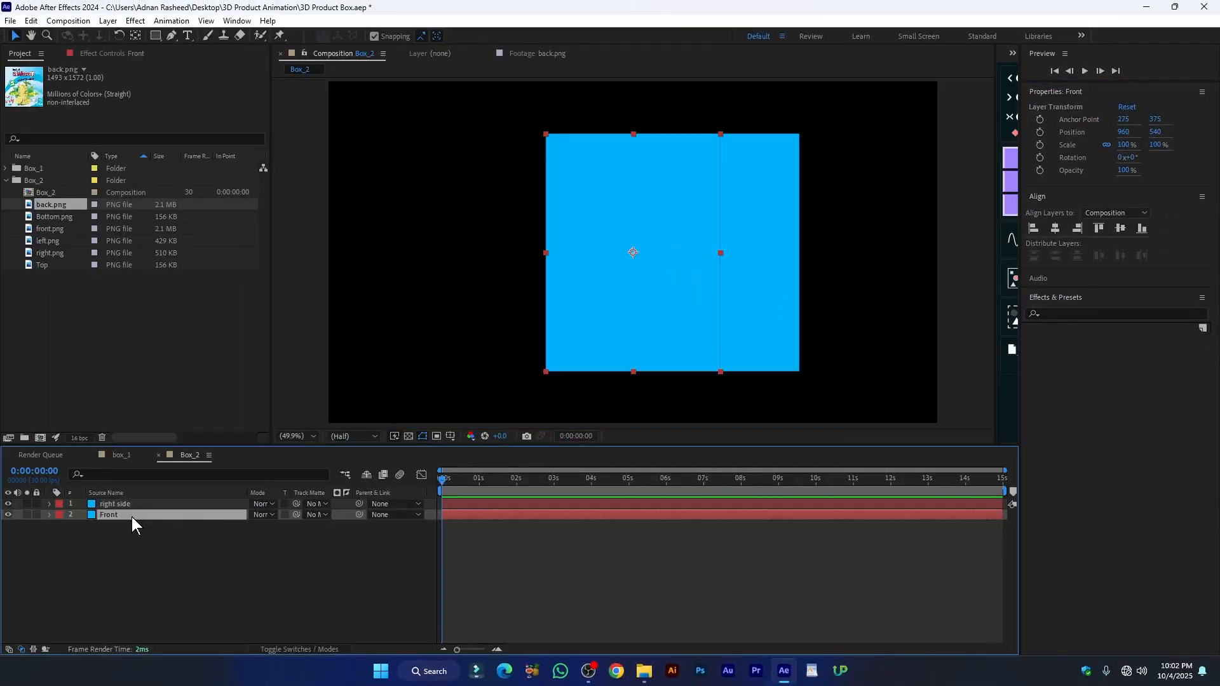
left_click(222, 553)
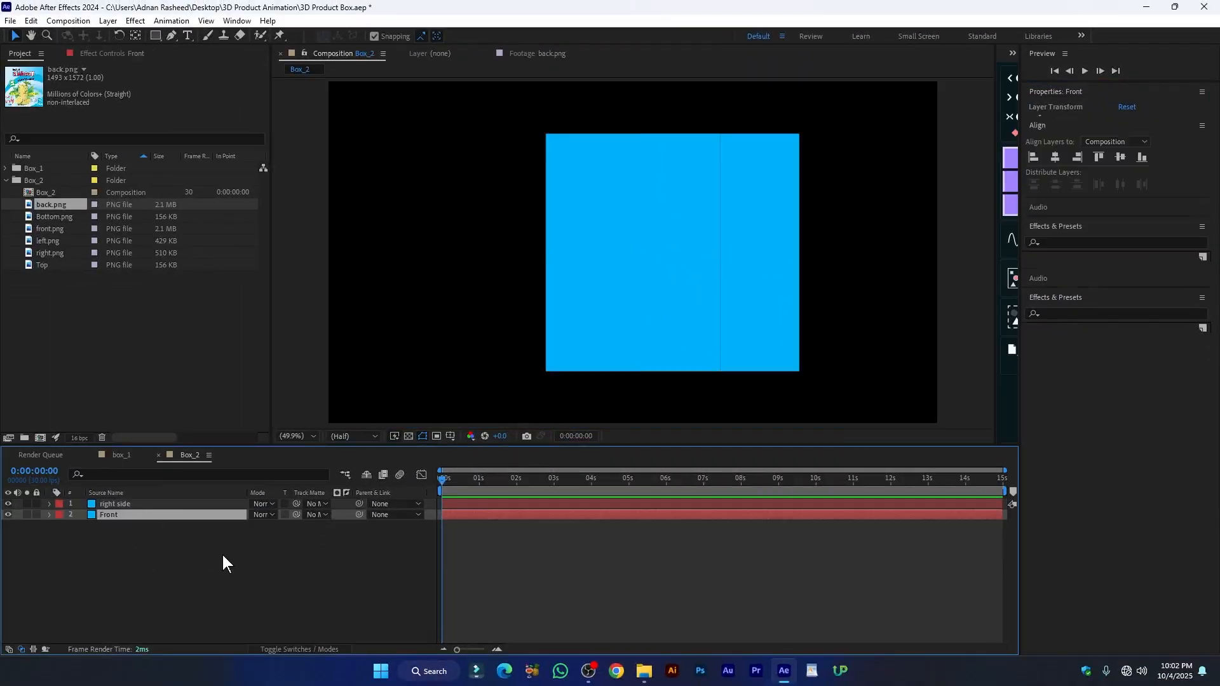
Create a blue solid named Back, 550 px wide and 750 px high, and shift it horizontally against the right side solid's outer edge
left_click(107, 21)
mouse_move(161, 38)
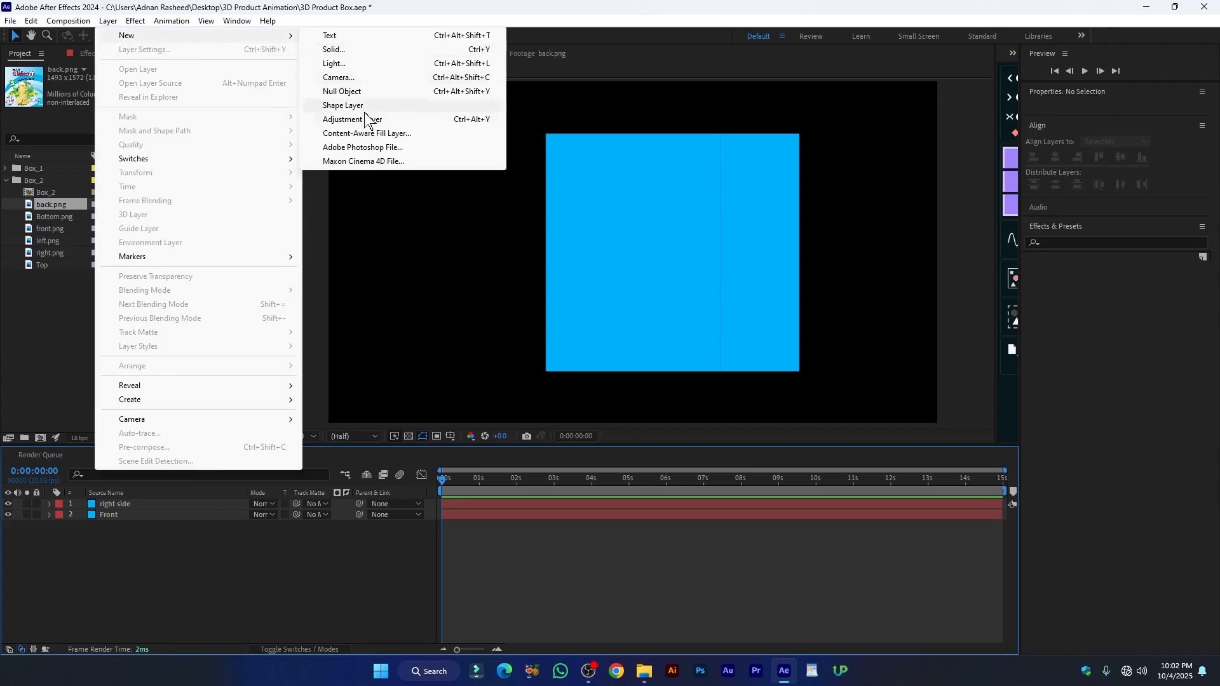
left_click(339, 51)
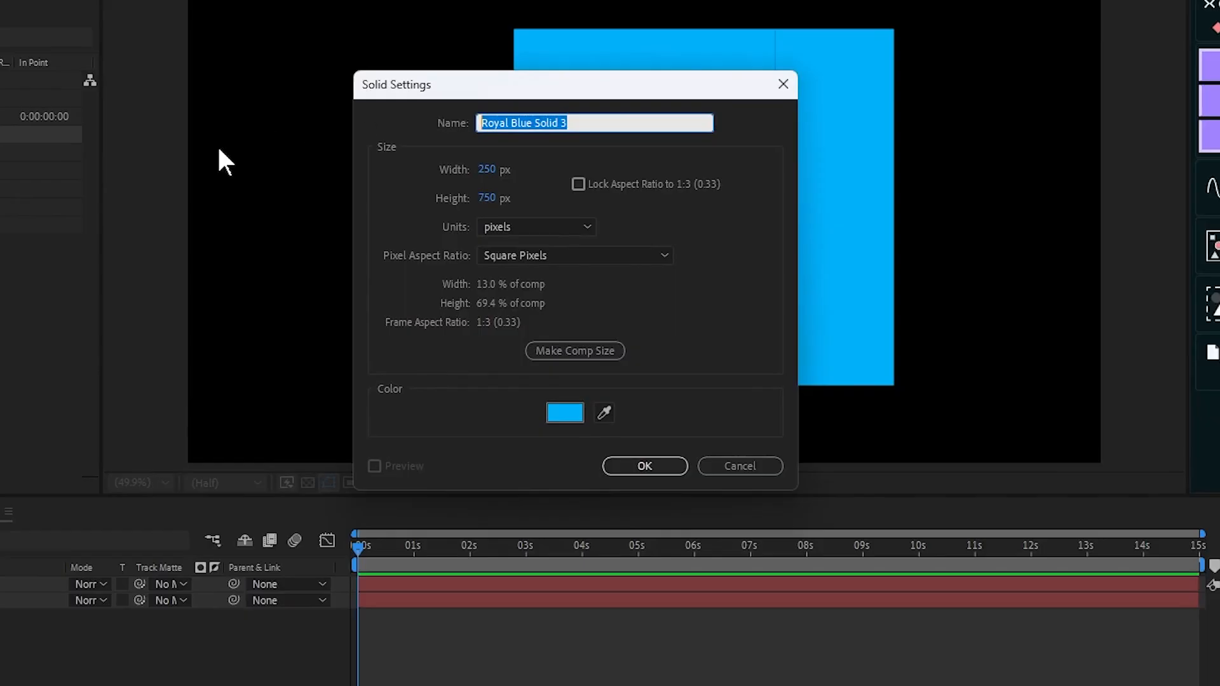
type("Back")
left_click_drag(483, 92, 387, 98)
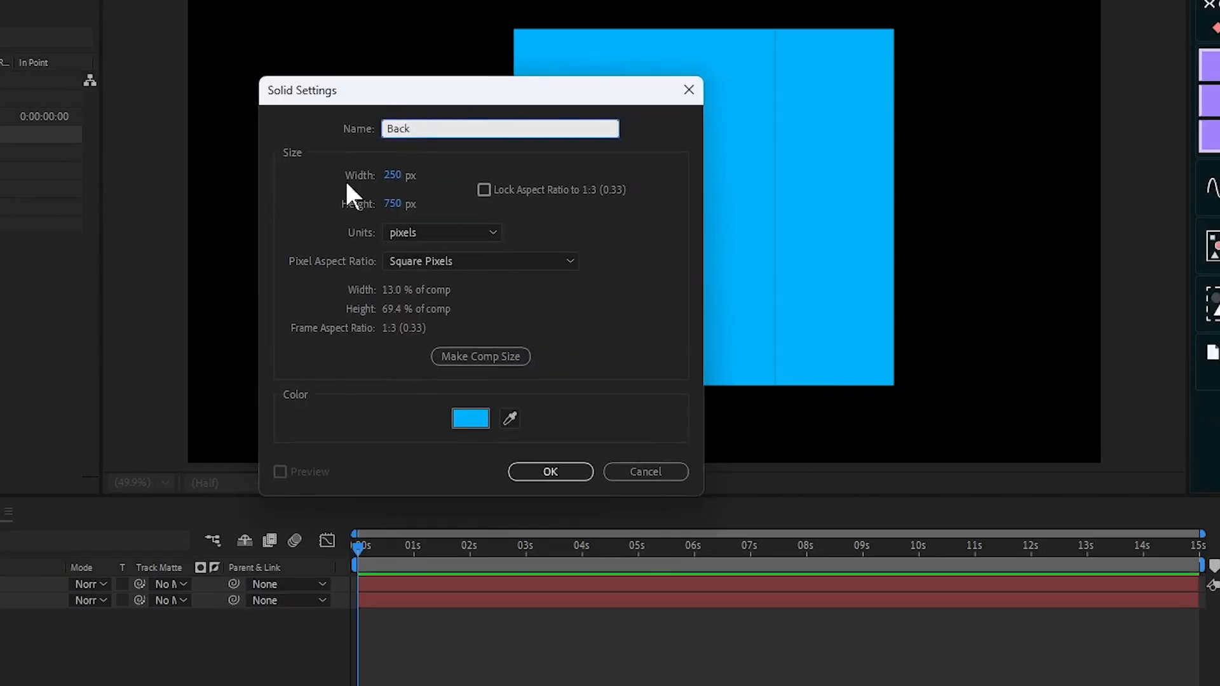
left_click(397, 180)
type("550")
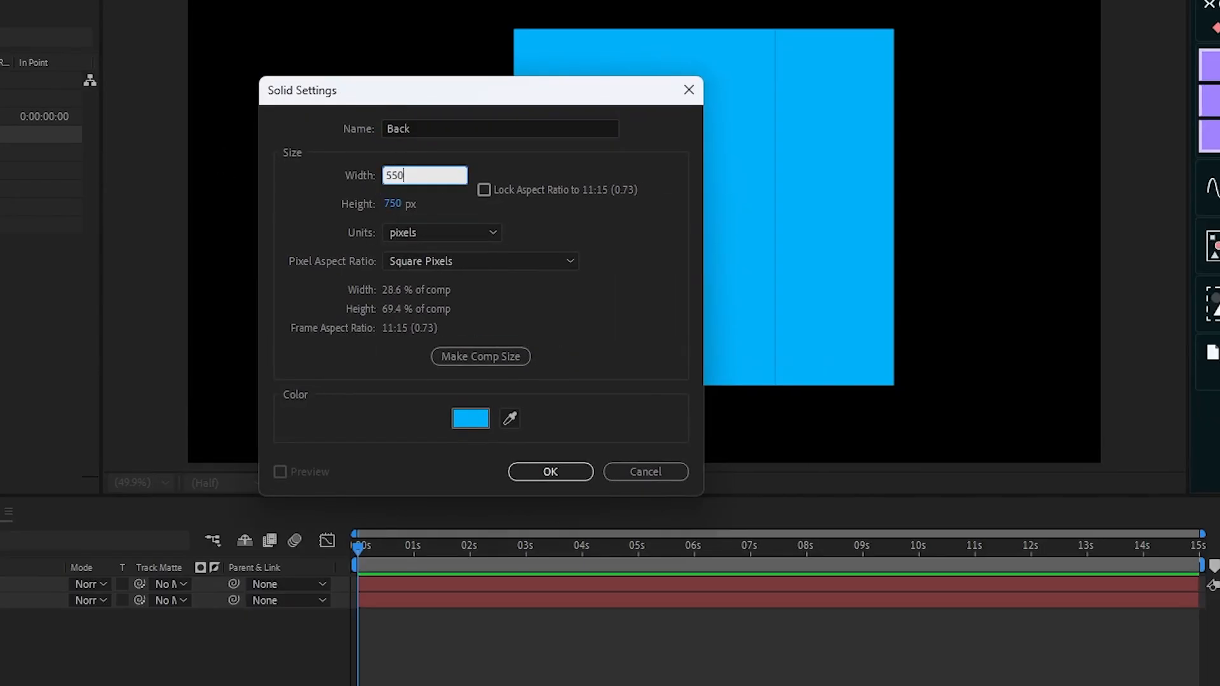
left_click(557, 471)
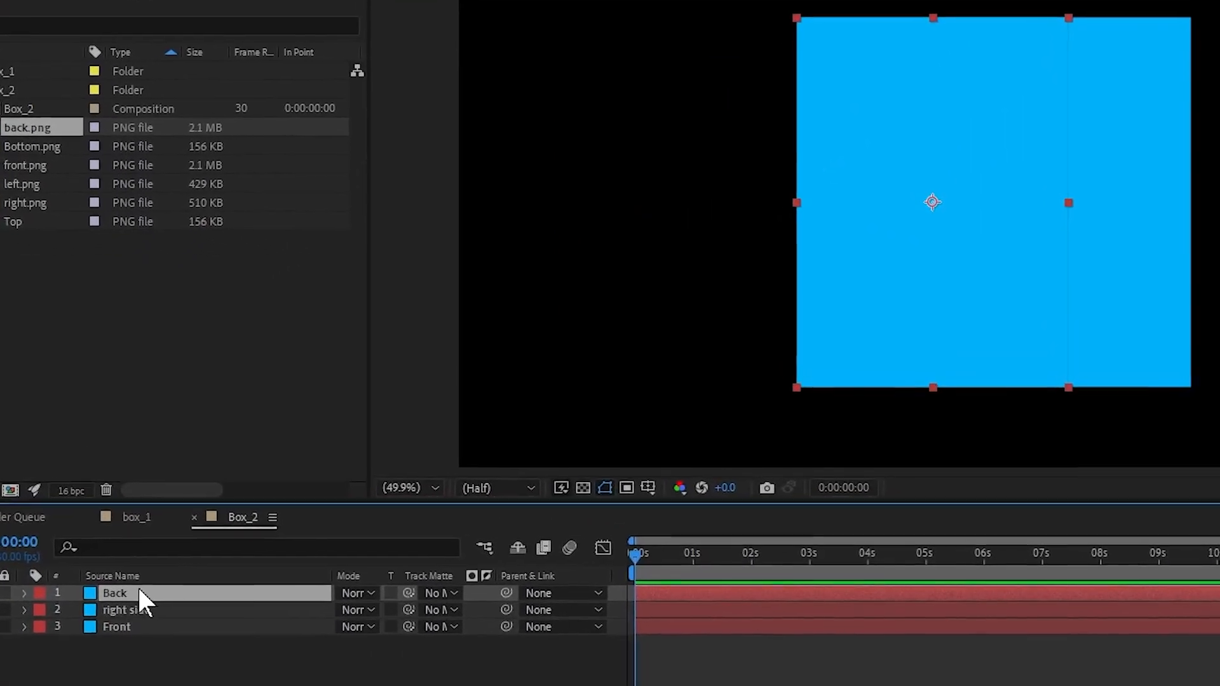
key("p")
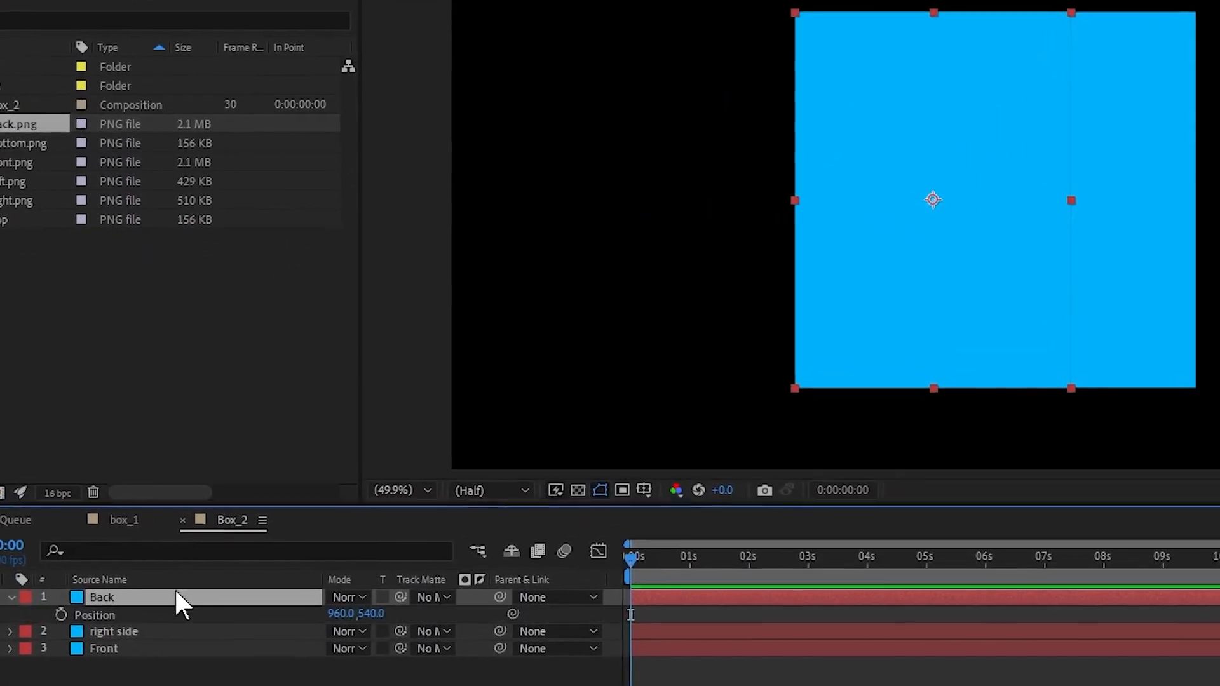
left_click_drag(319, 619, 1043, 575)
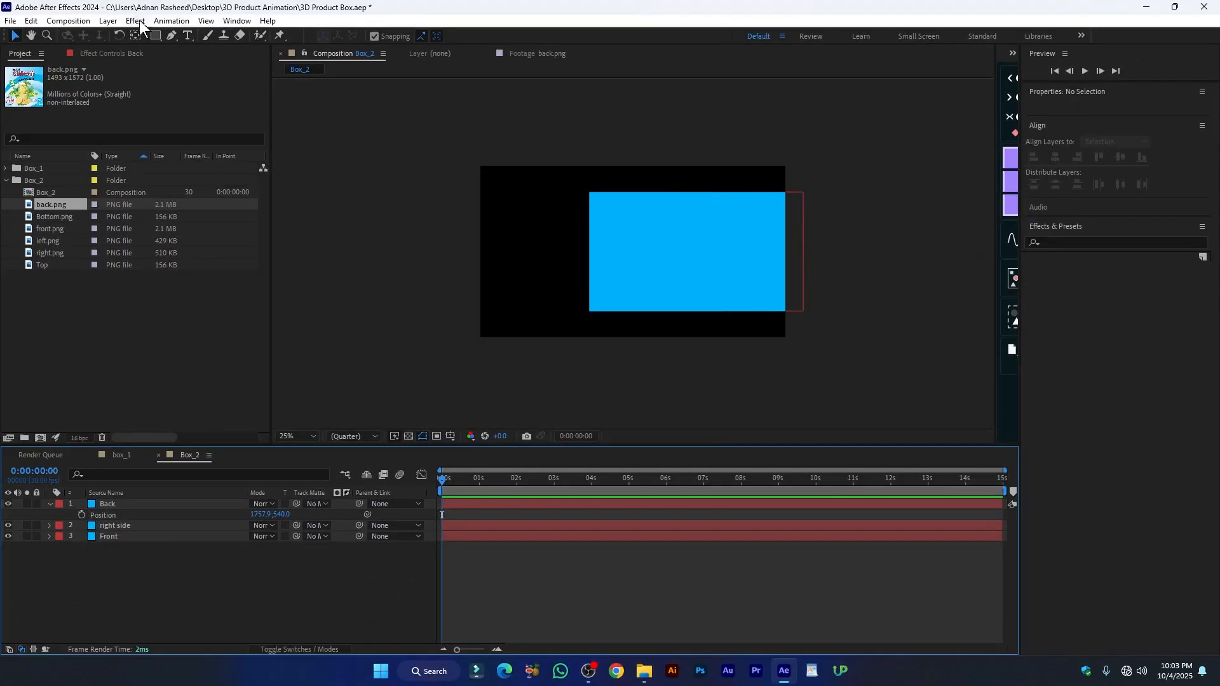
Create a magenta solid layer named top, 550 px wide and 250 px high
left_click(108, 21)
mouse_move(142, 36)
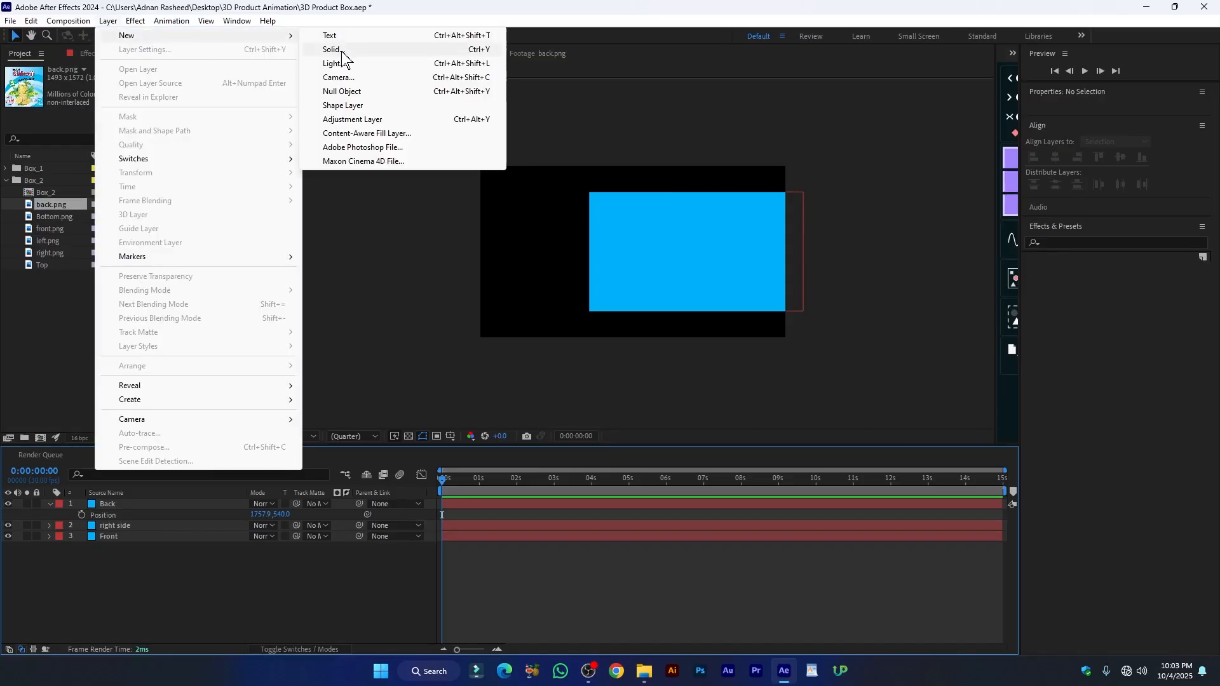
left_click(332, 50)
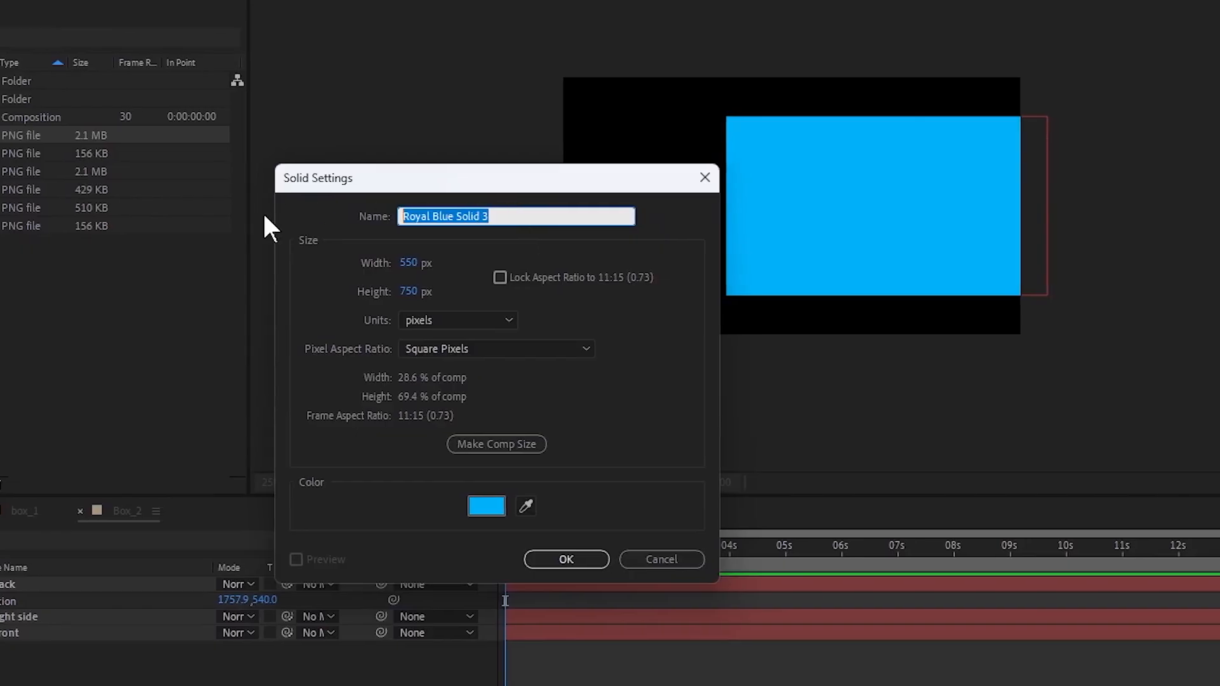
type("top")
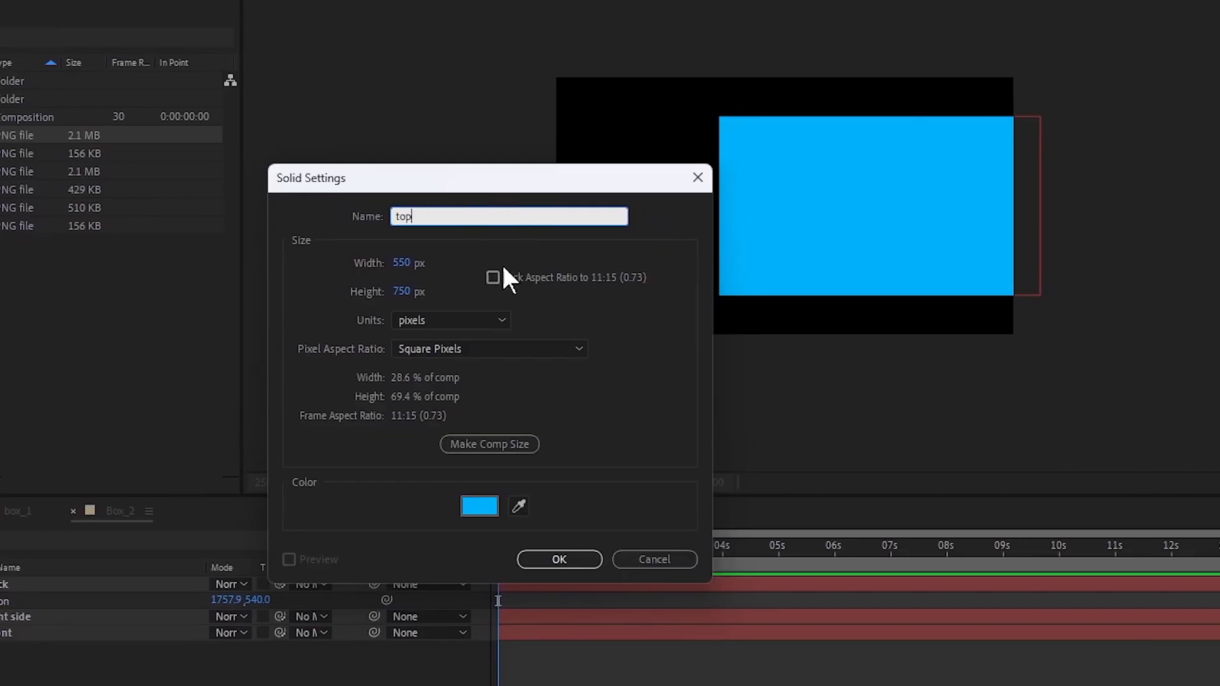
left_click(388, 291)
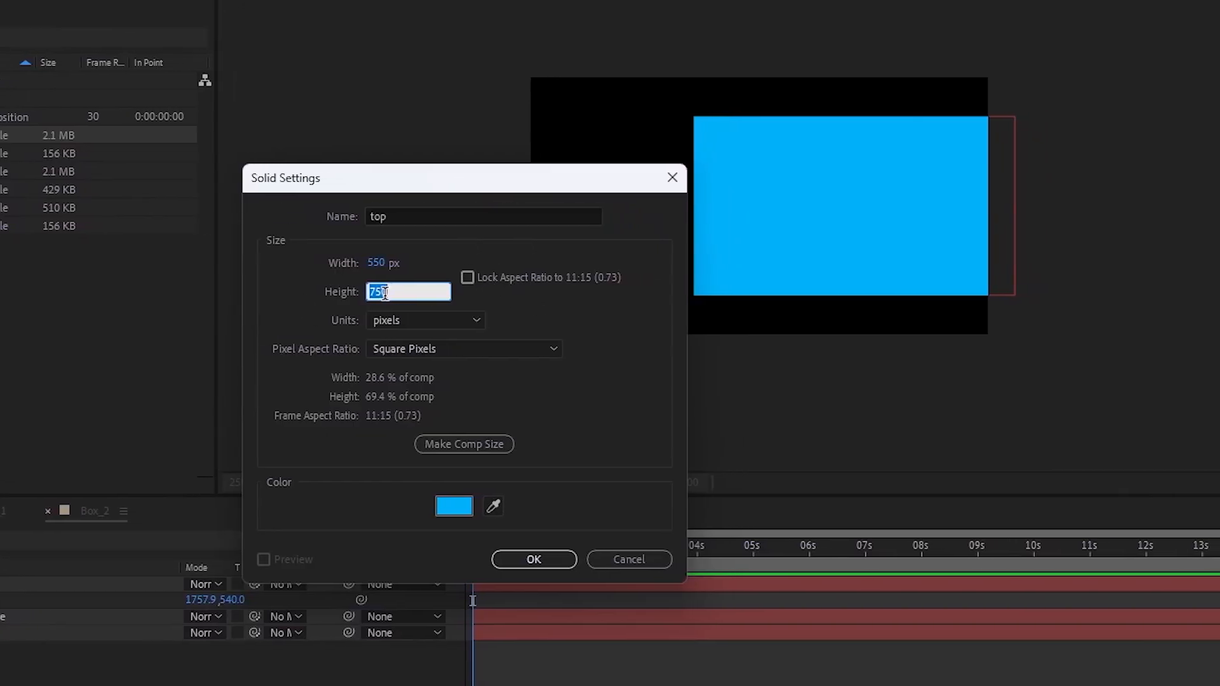
type("250")
left_click(449, 506)
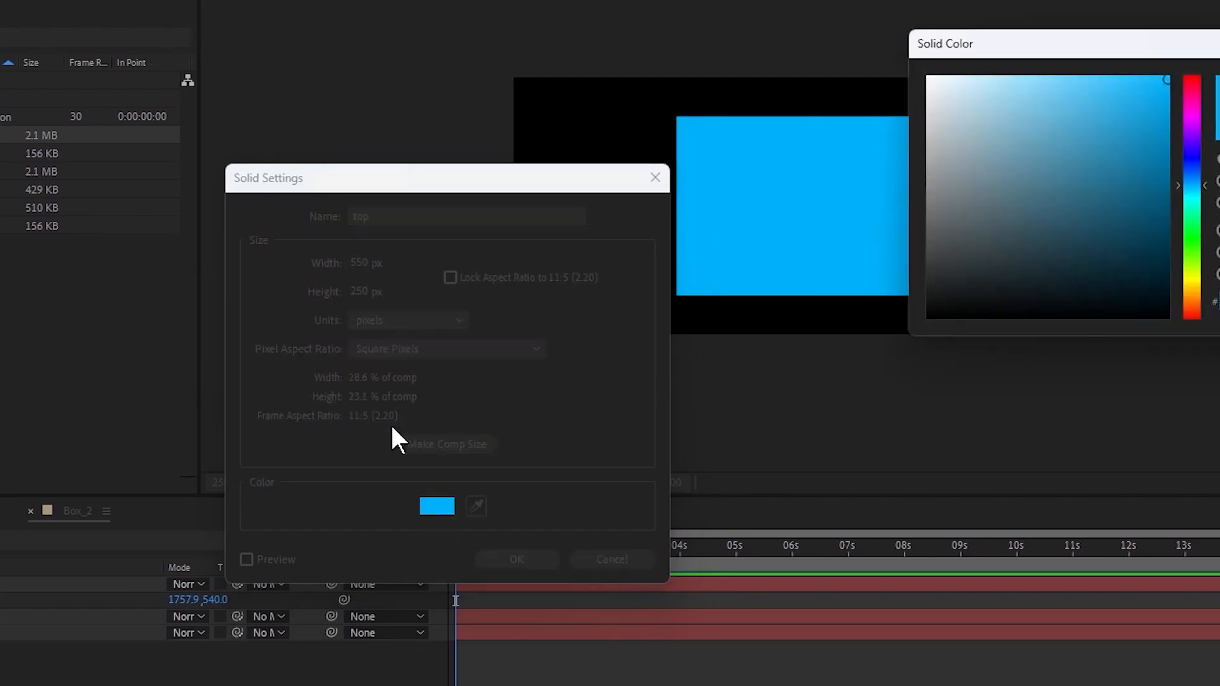
left_click(1188, 122)
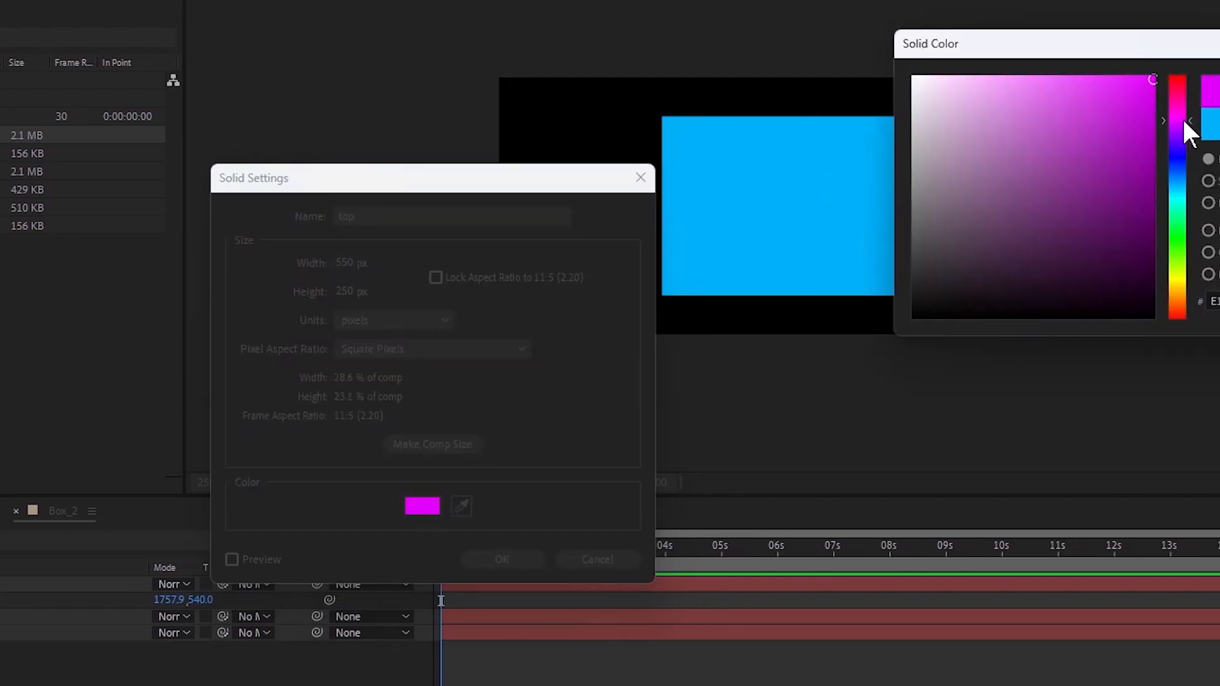
key("Return")
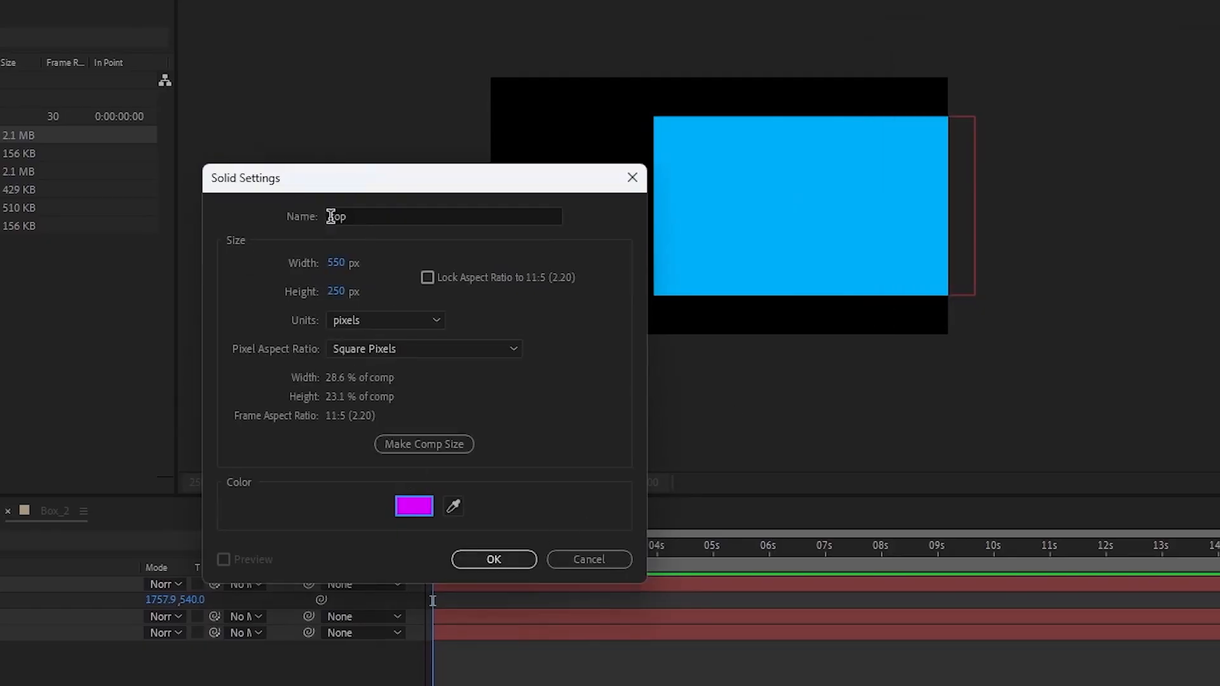
left_click(485, 567)
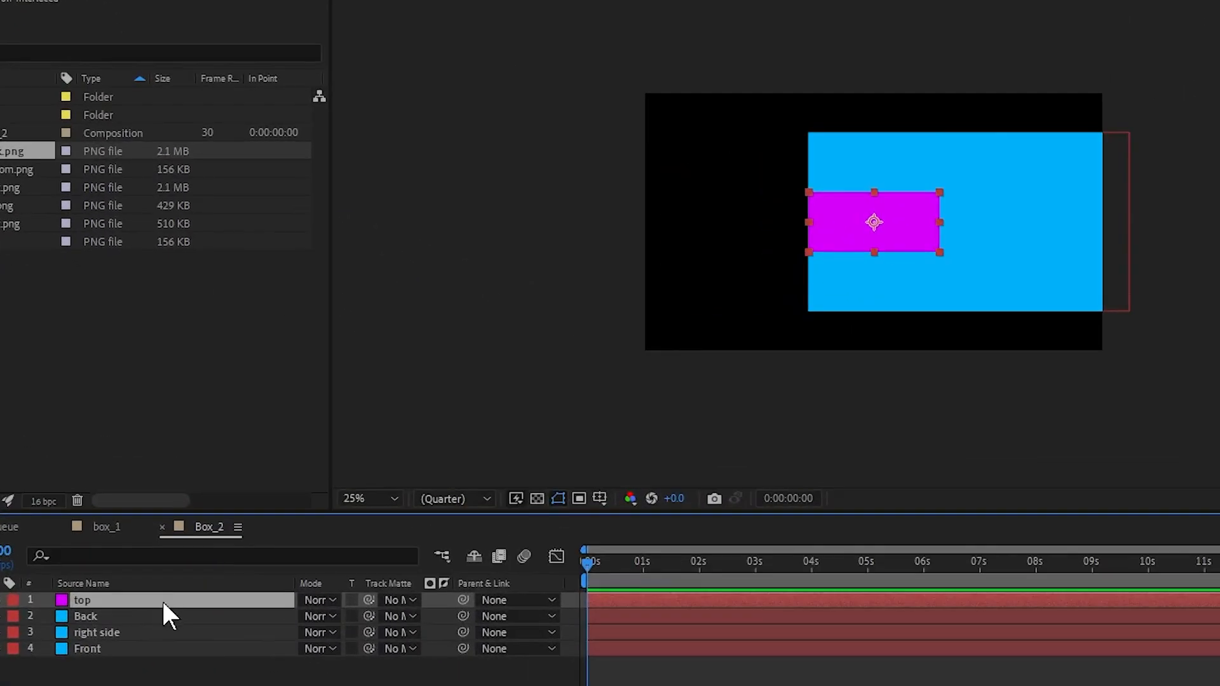
Move the top solid up to a Y position of 40.7 so it sits on the Front solid's upper edge, and deselect it
key("p")
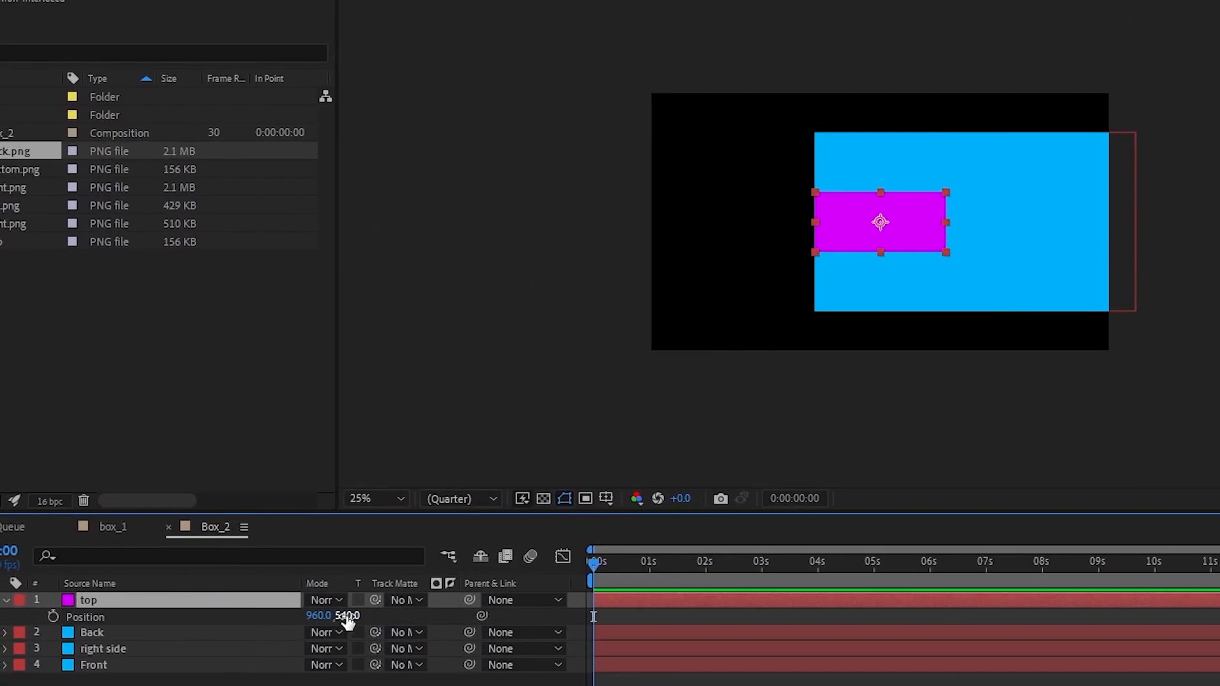
left_click_drag(340, 616, 42, 617)
key("period")
left_click_drag(370, 616, 0, 615)
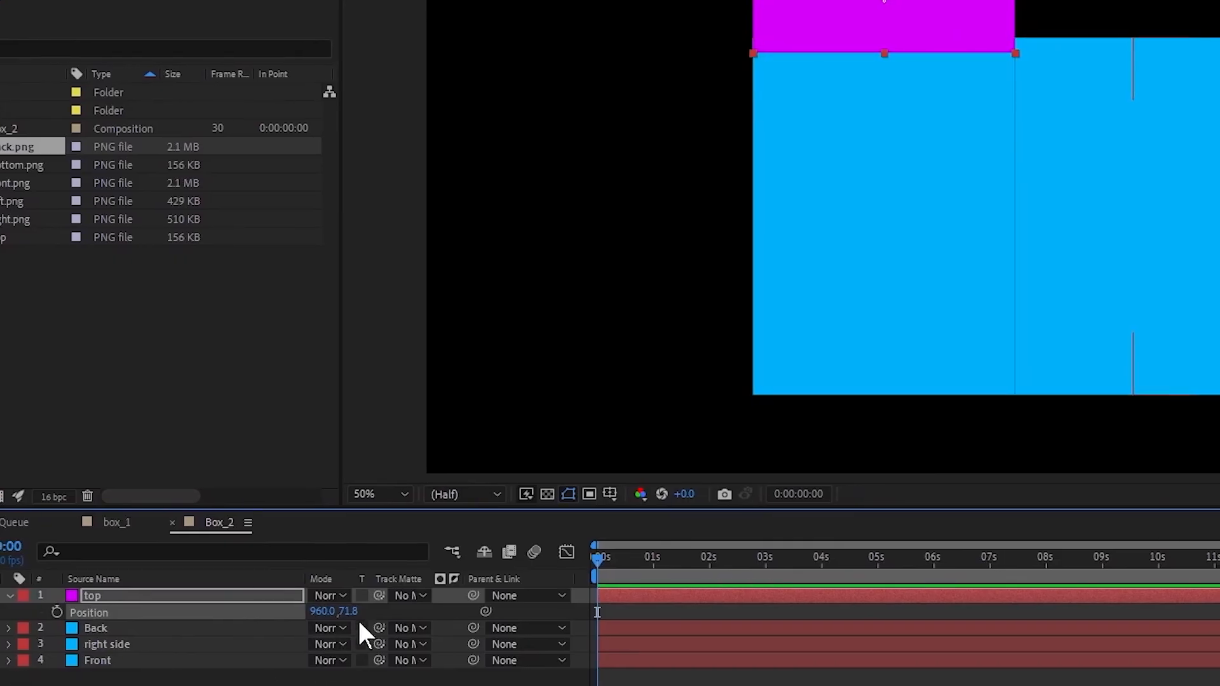
left_click_drag(337, 612, 0, 616)
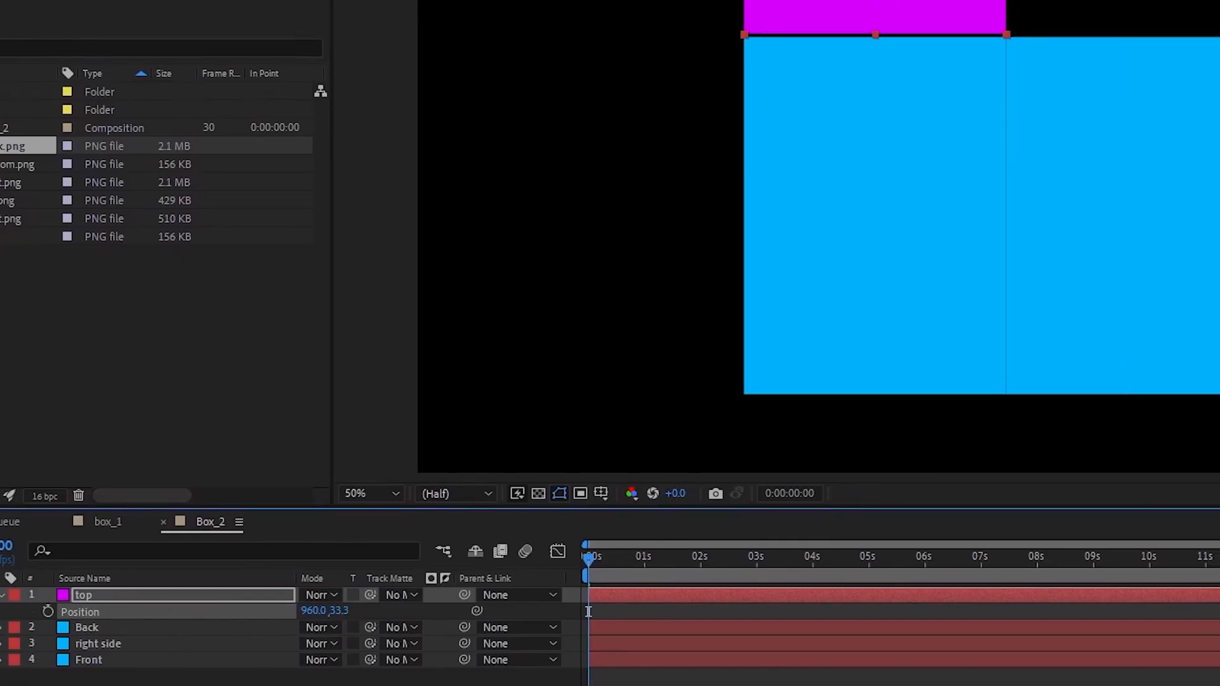
key("period")
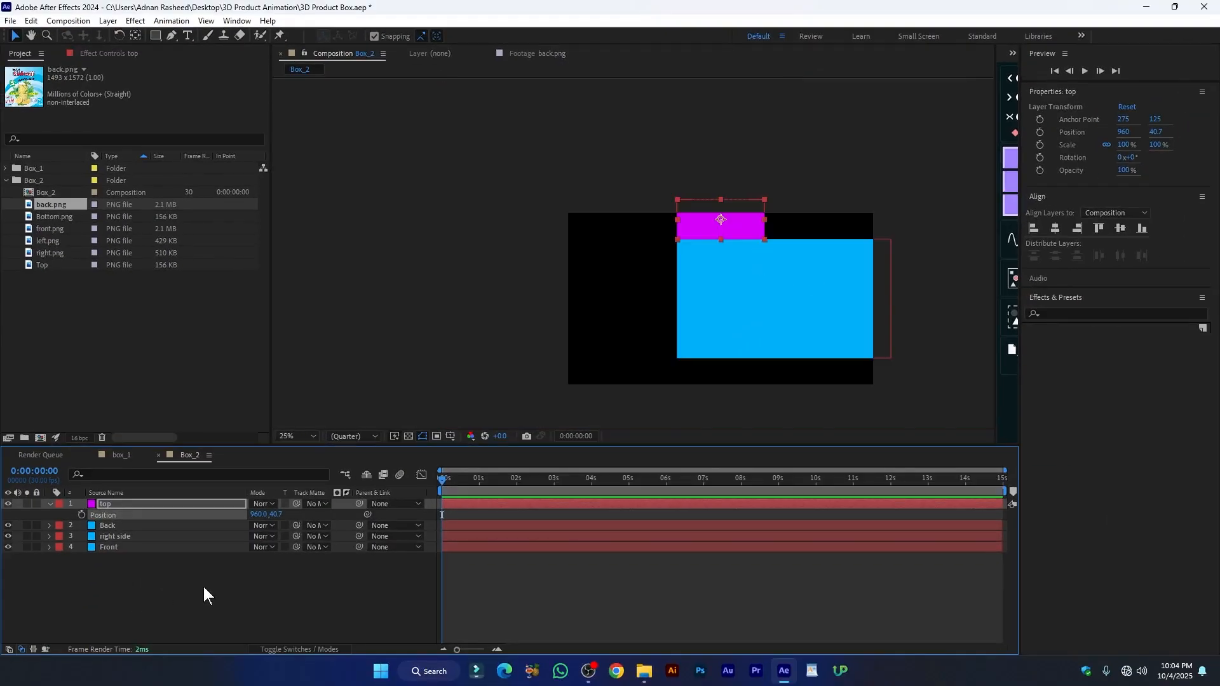
left_click(203, 595)
Create a magenta solid layer named bottom, 550 px wide and 250 px high
left_click(108, 20)
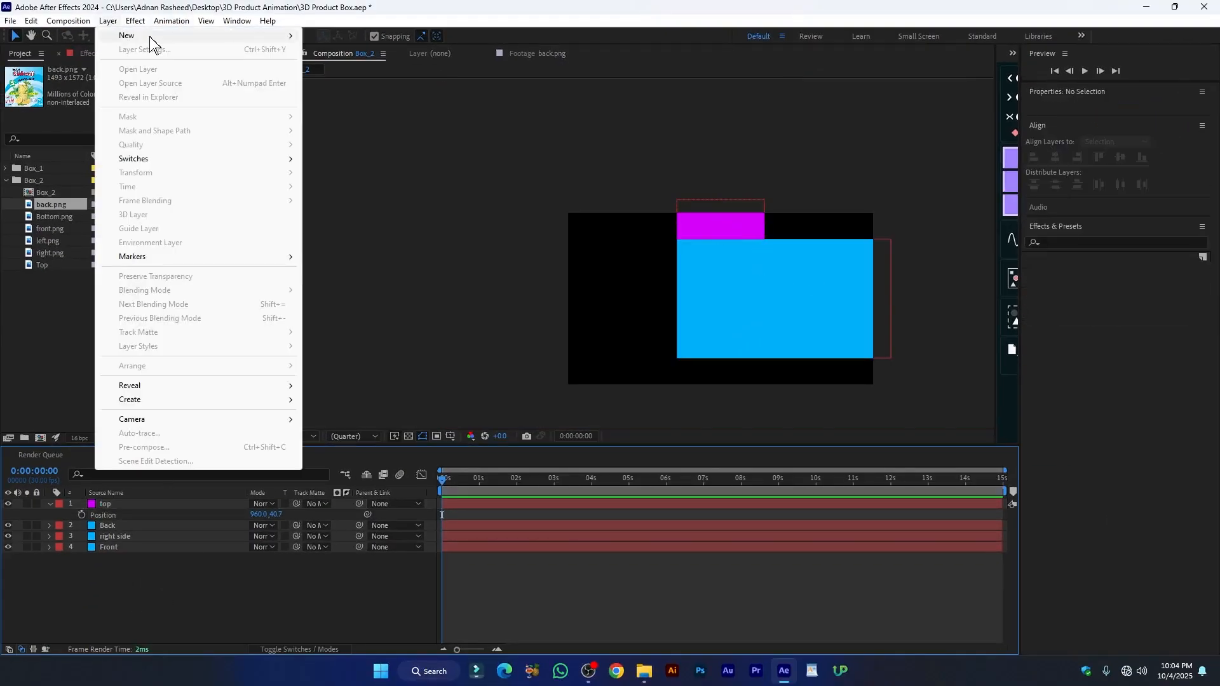
mouse_move(127, 41)
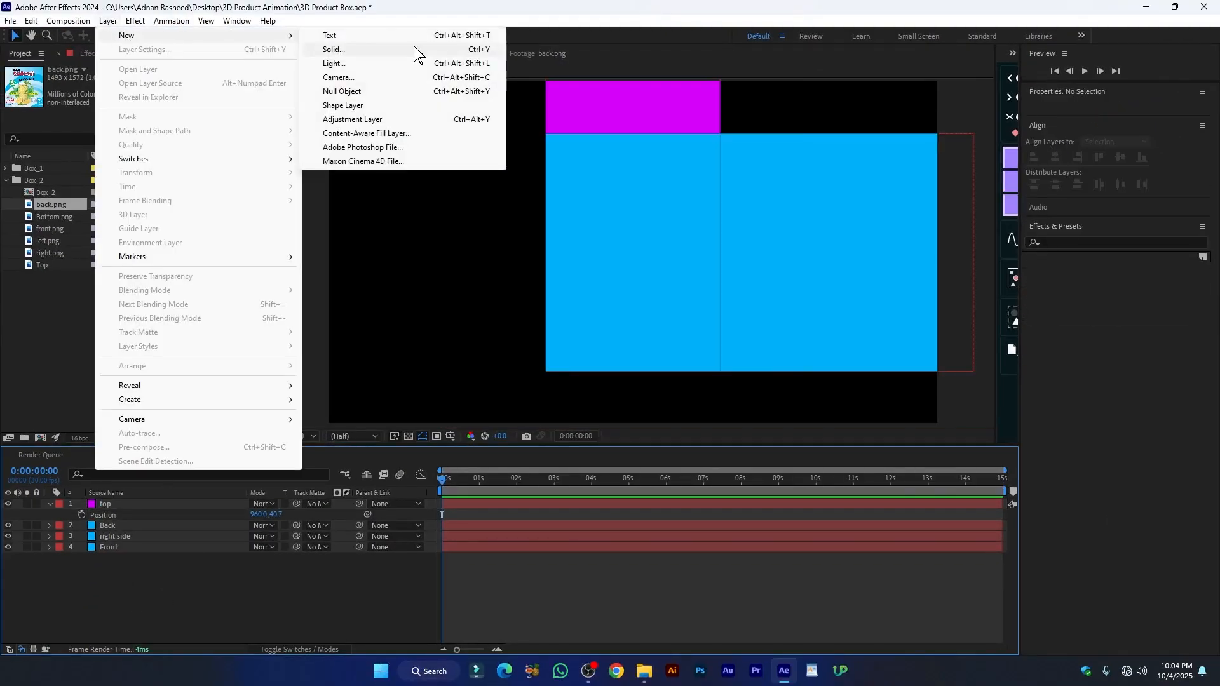
left_click(361, 49)
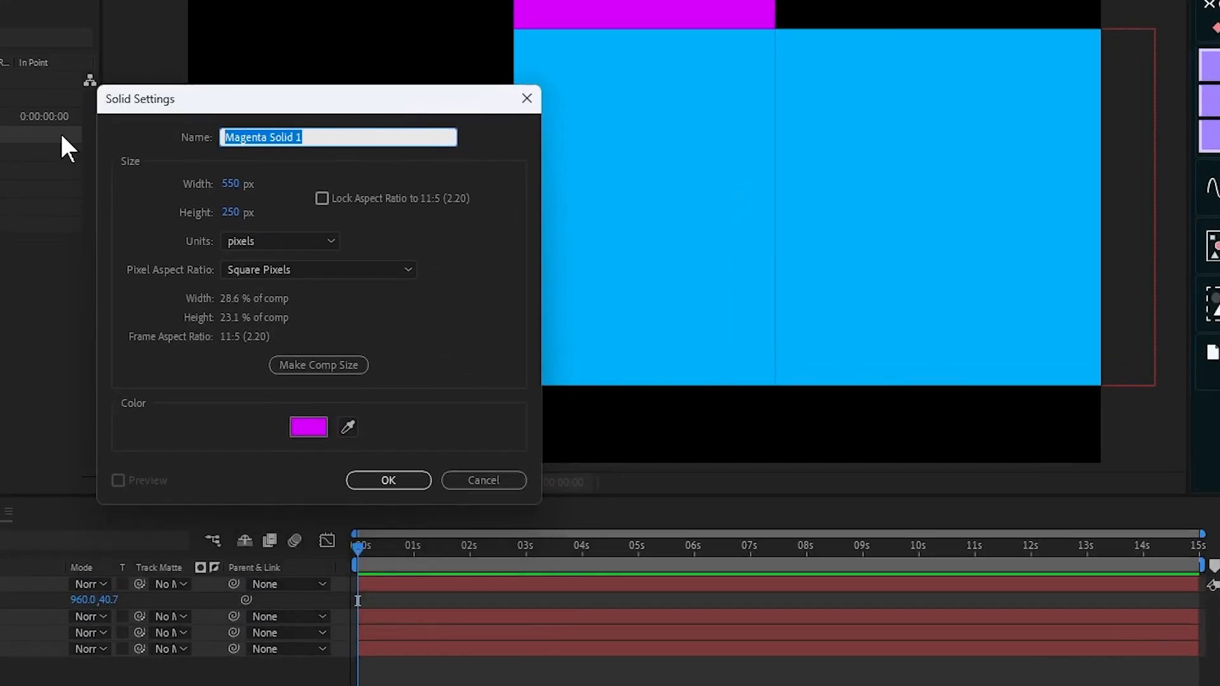
type("bottom")
left_click(393, 480)
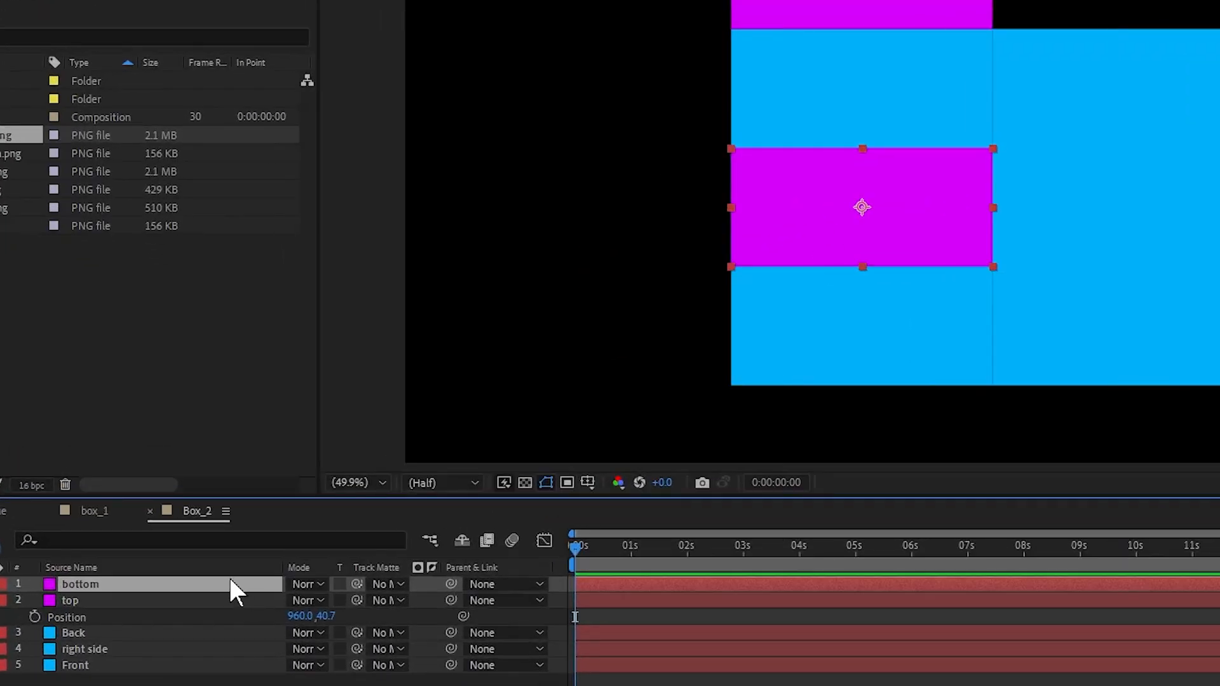
Move the bottom solid down to a Y position of 1038.7 so it meets the Front solid's lower edge
key("p")
left_click_drag(334, 600, 518, 621)
scroll(743, 94, "down", 2)
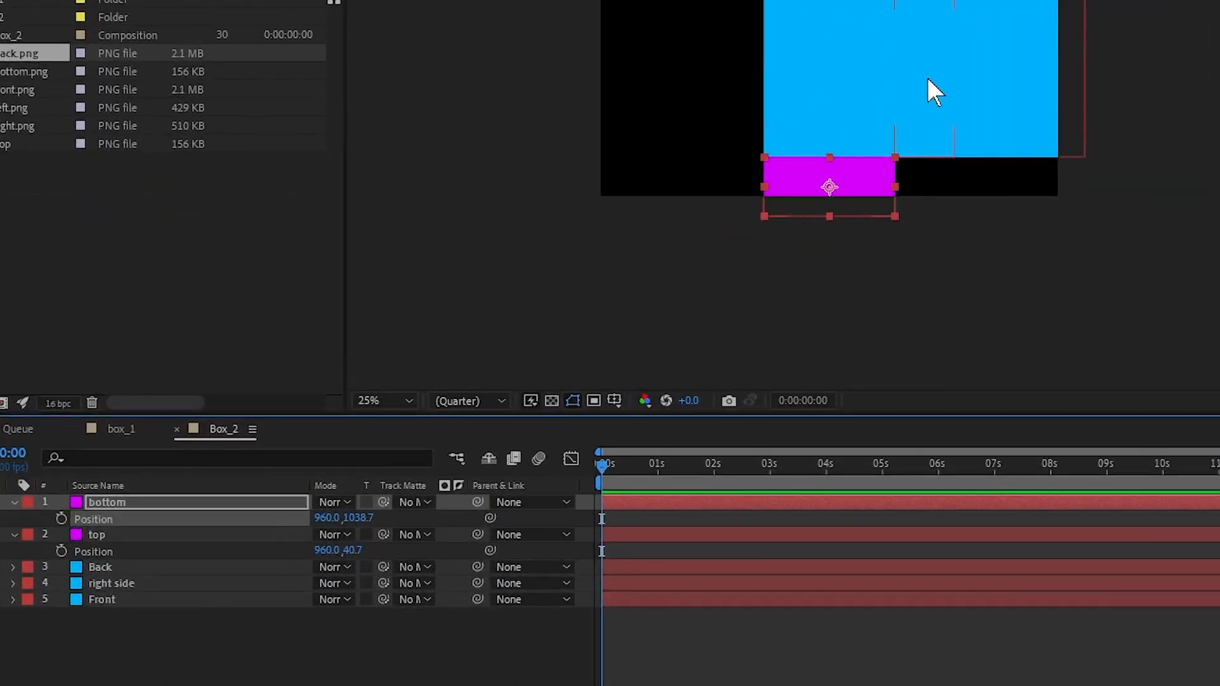
Duplicate the right side solid and shift the copy horizontally until its right edge meets the Front solid's left edge
left_click(928, 77)
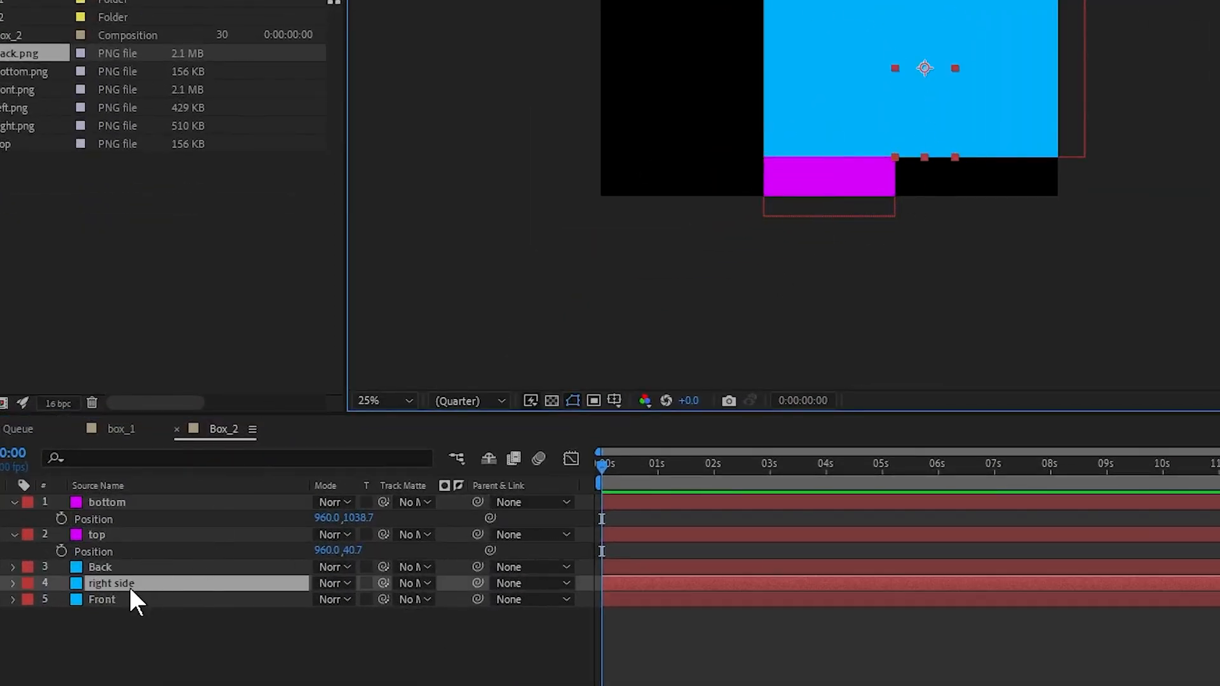
key("ctrl+d")
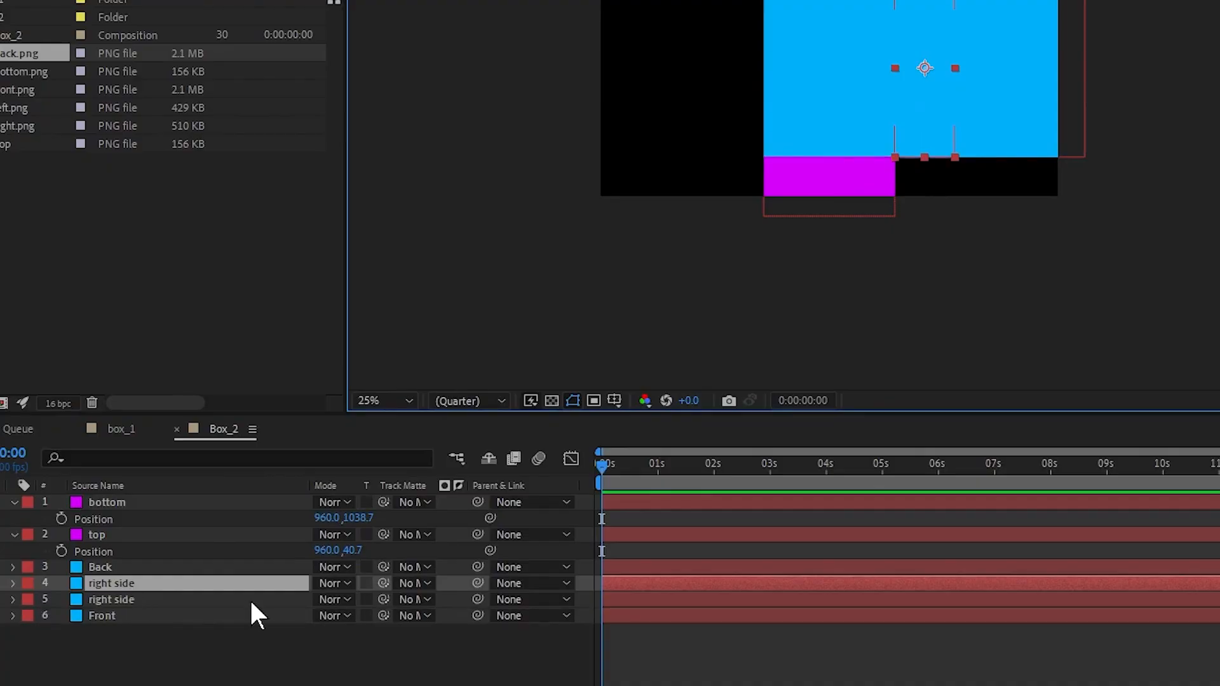
key("p")
left_click_drag(326, 599, 280, 600)
scroll(795, 161, "up", 2)
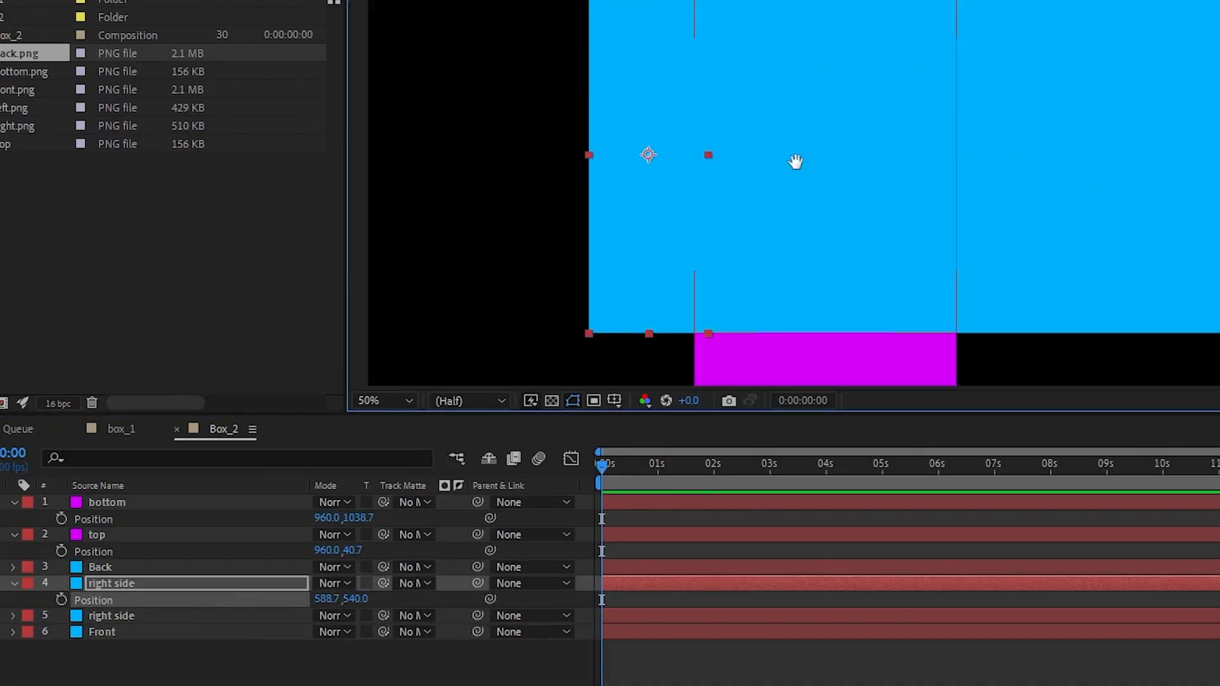
left_click_drag(796, 162, 823, 136)
left_click_drag(326, 599, 190, 594)
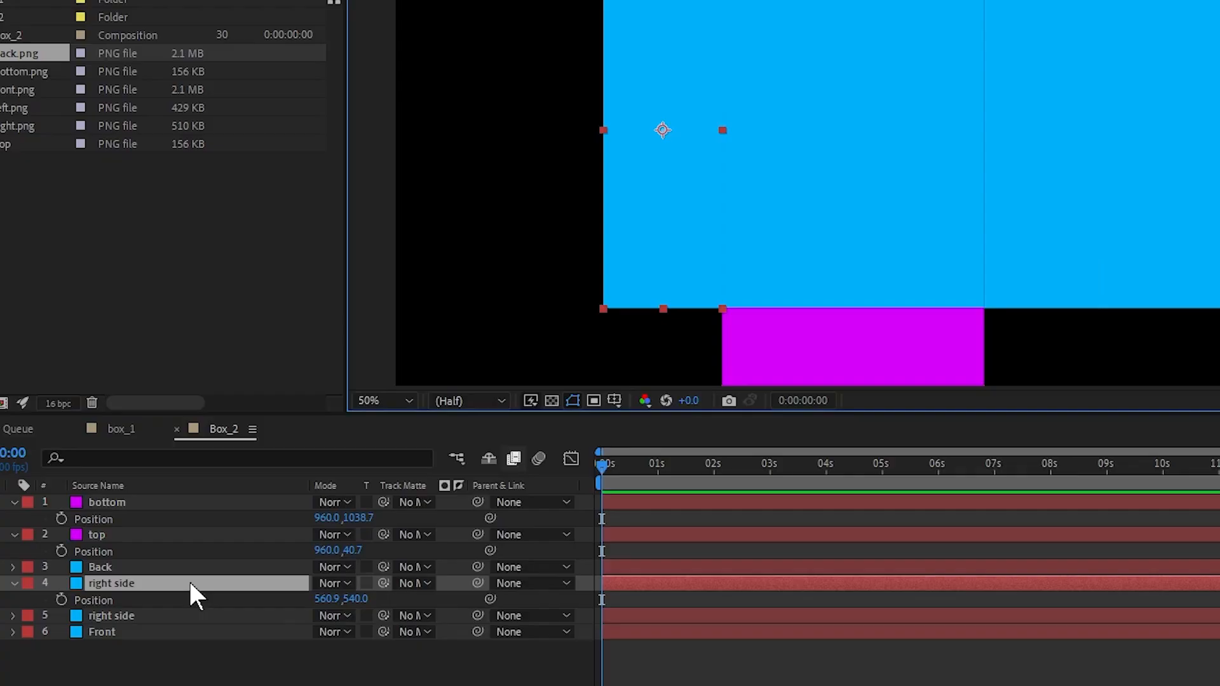
Rename the duplicated right side layer as left side
left_click(190, 583)
key("Return")
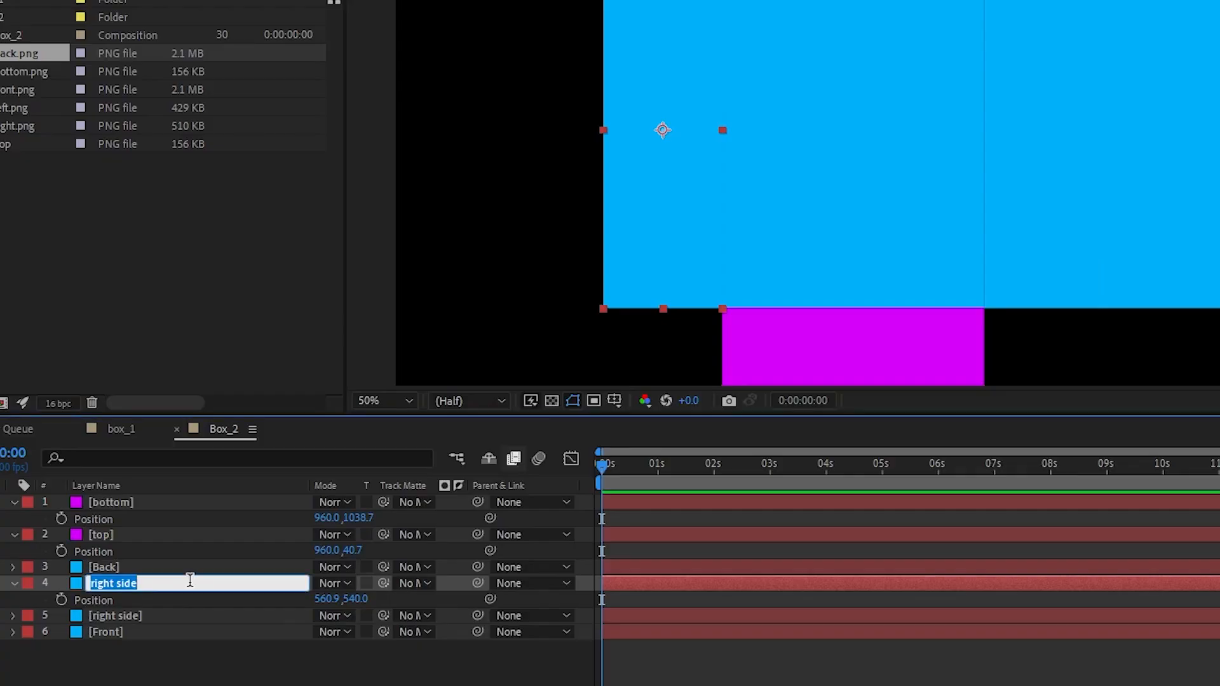
type("left")
key("Return")
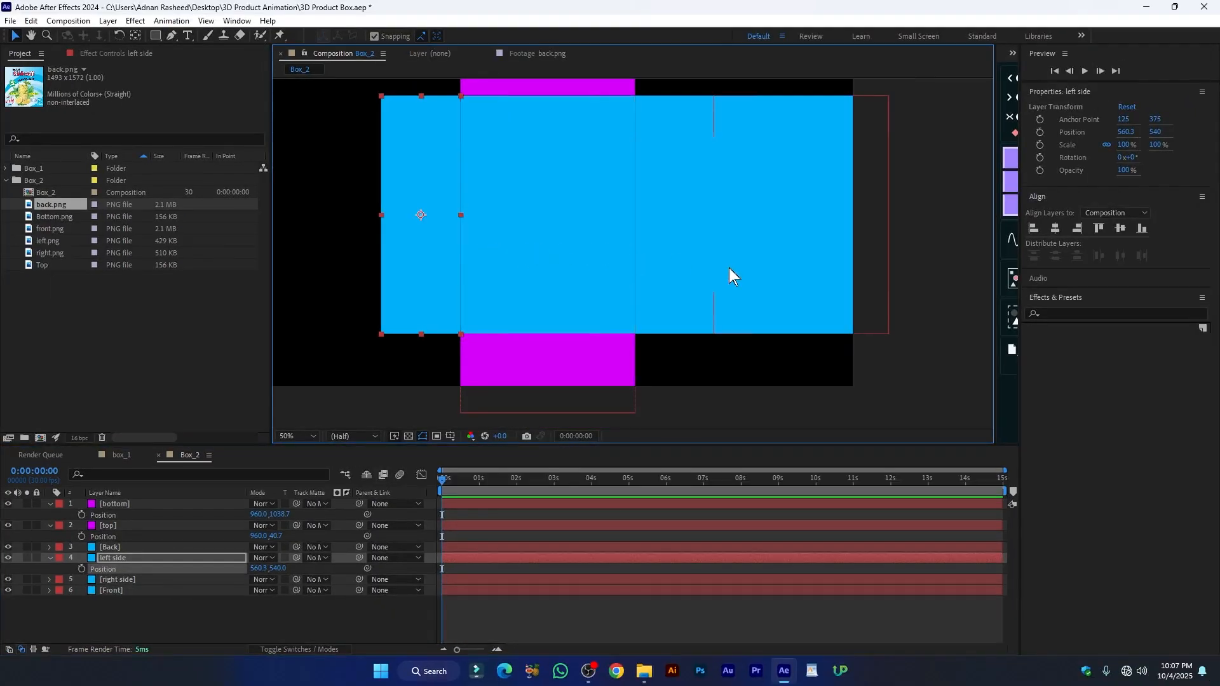
Move the bottom solid's anchor point to the midpoint of its upper edge, where it meets the Front solid
left_click(525, 374)
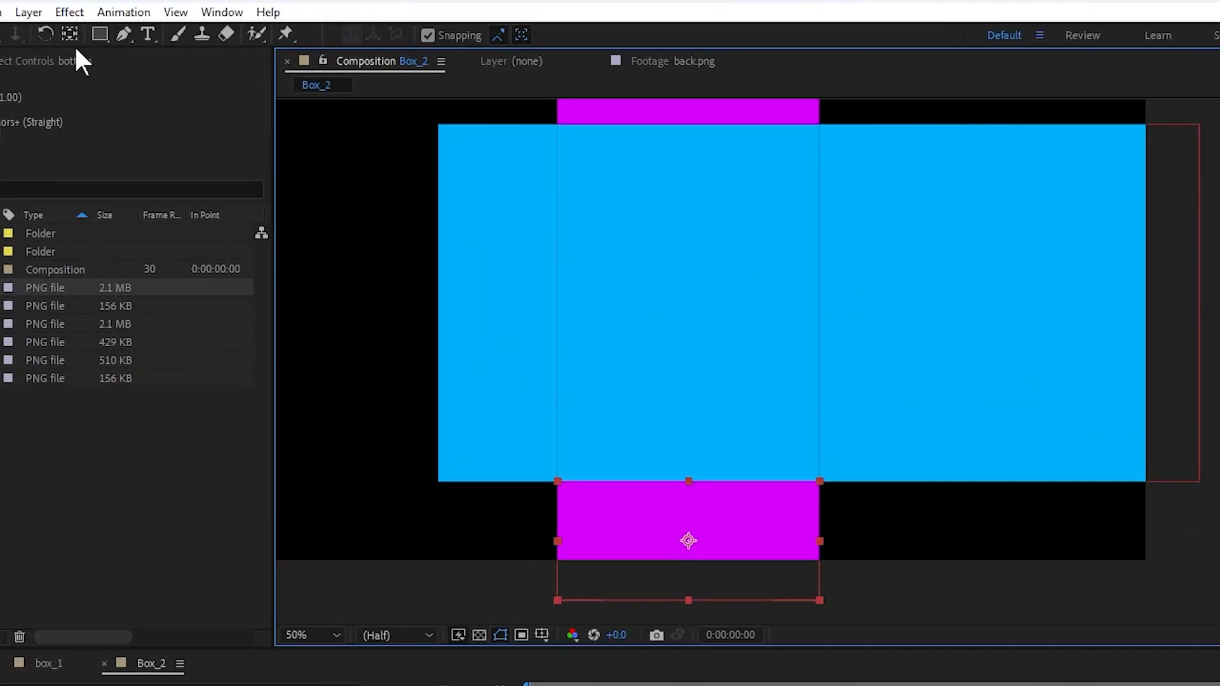
left_click(68, 36)
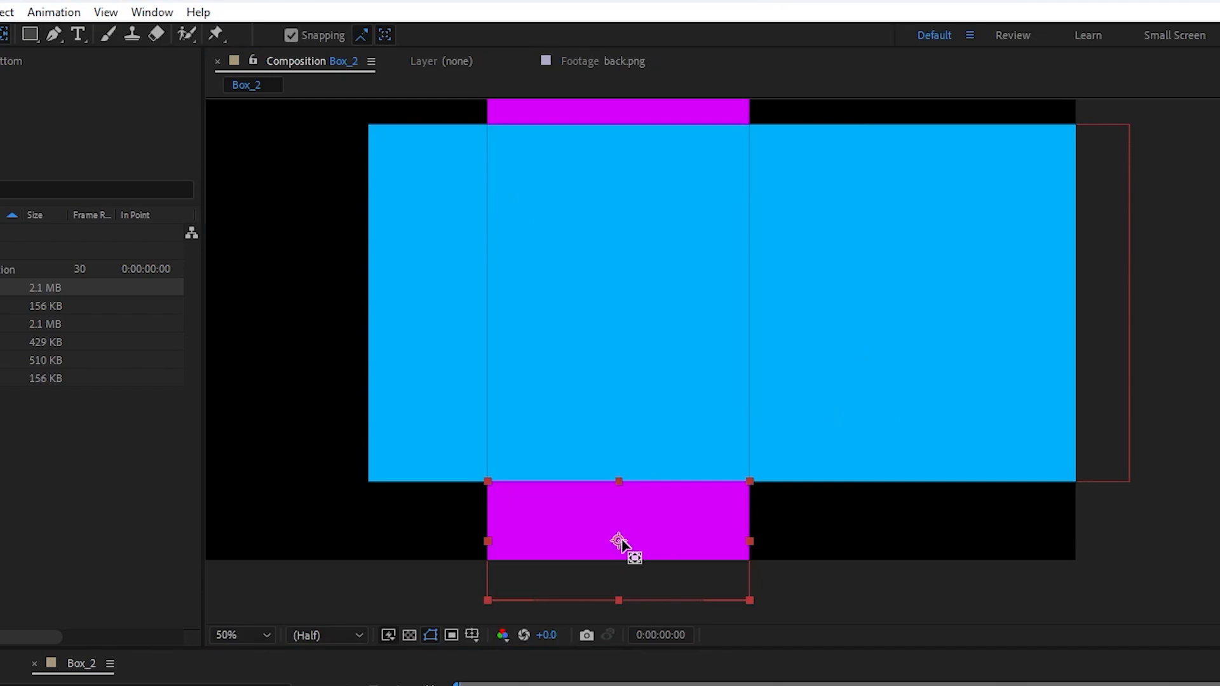
left_click_drag(619, 540, 620, 482)
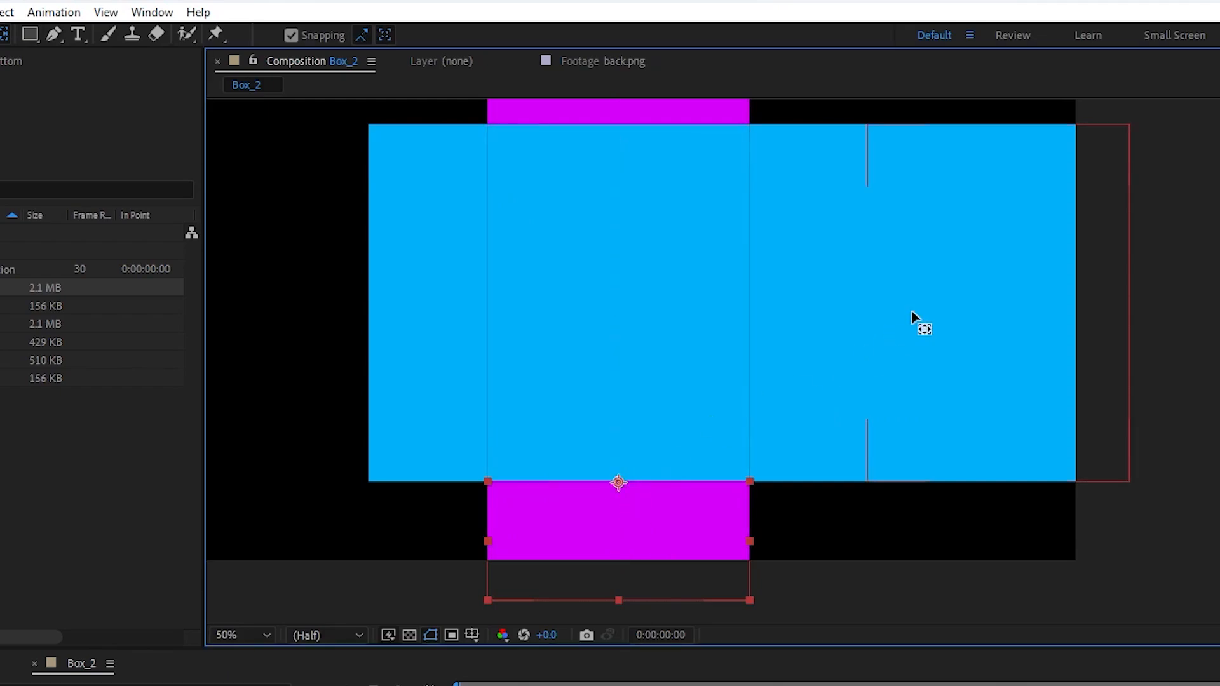
Move the anchor points of the right side and Back solids to the midpoints of their left edges
left_click(818, 313)
left_click_drag(810, 305, 752, 305)
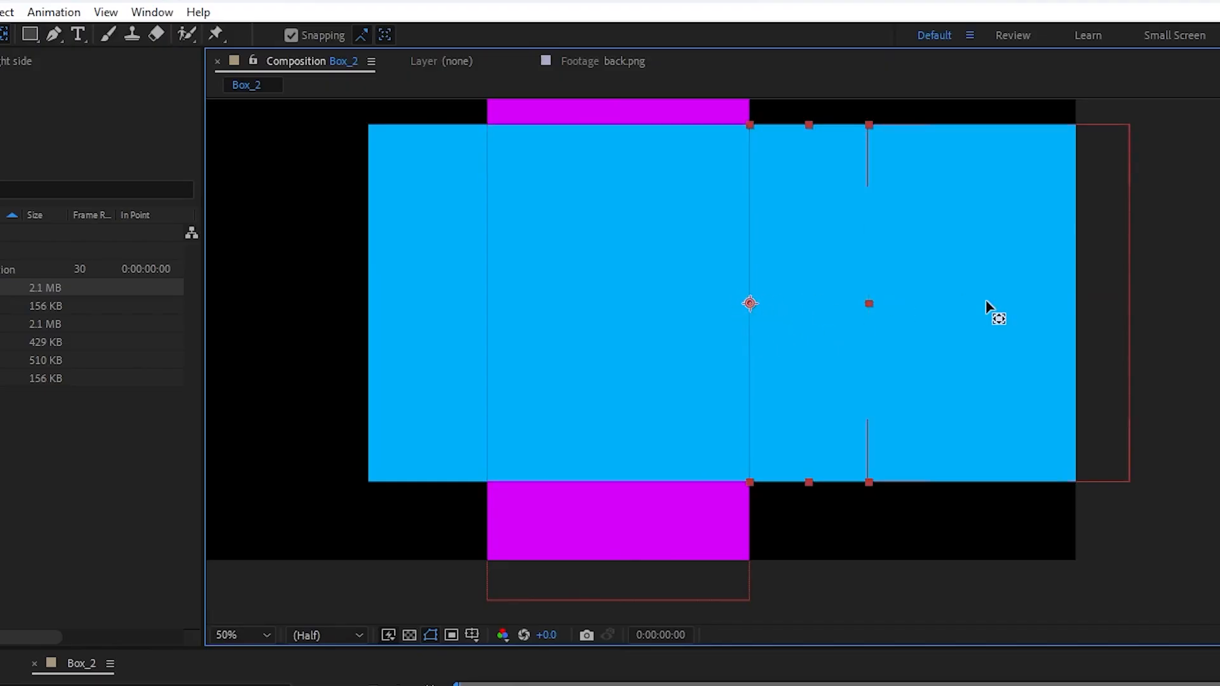
left_click(1009, 307)
left_click_drag(1001, 305, 853, 302)
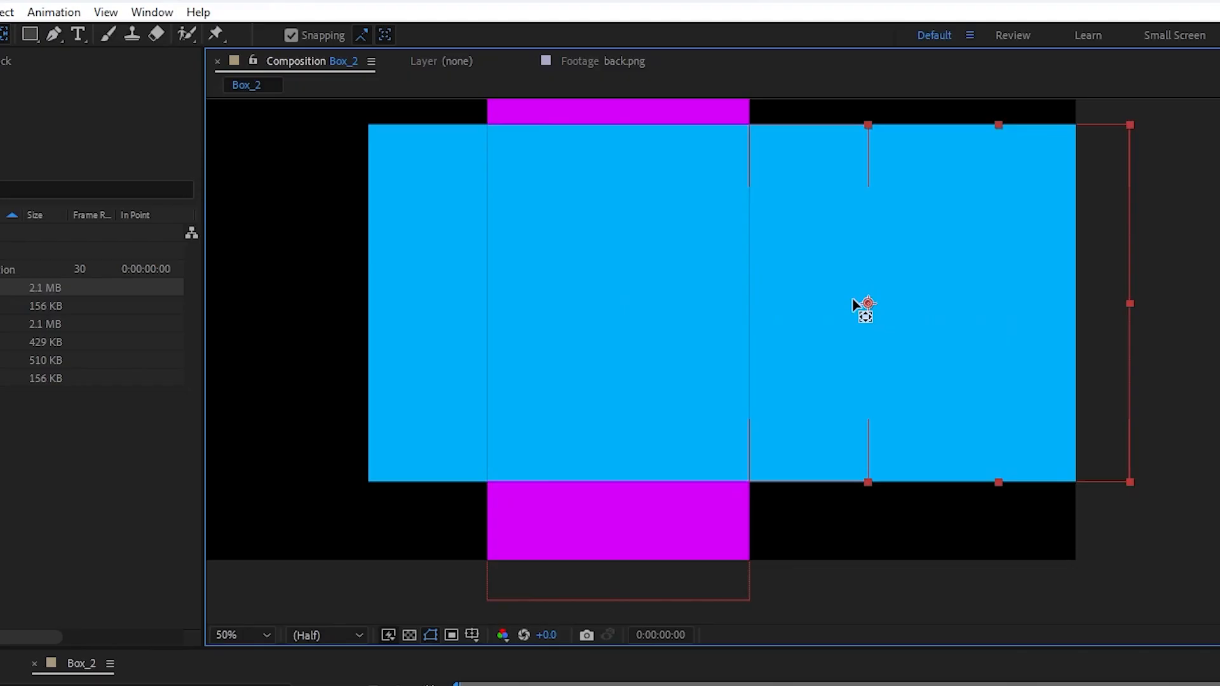
Move the top solid's anchor point to its lower edge midpoint and the left side solid's anchor point to its right edge midpoint
left_click(661, 117)
left_click_drag(694, 204, 709, 400)
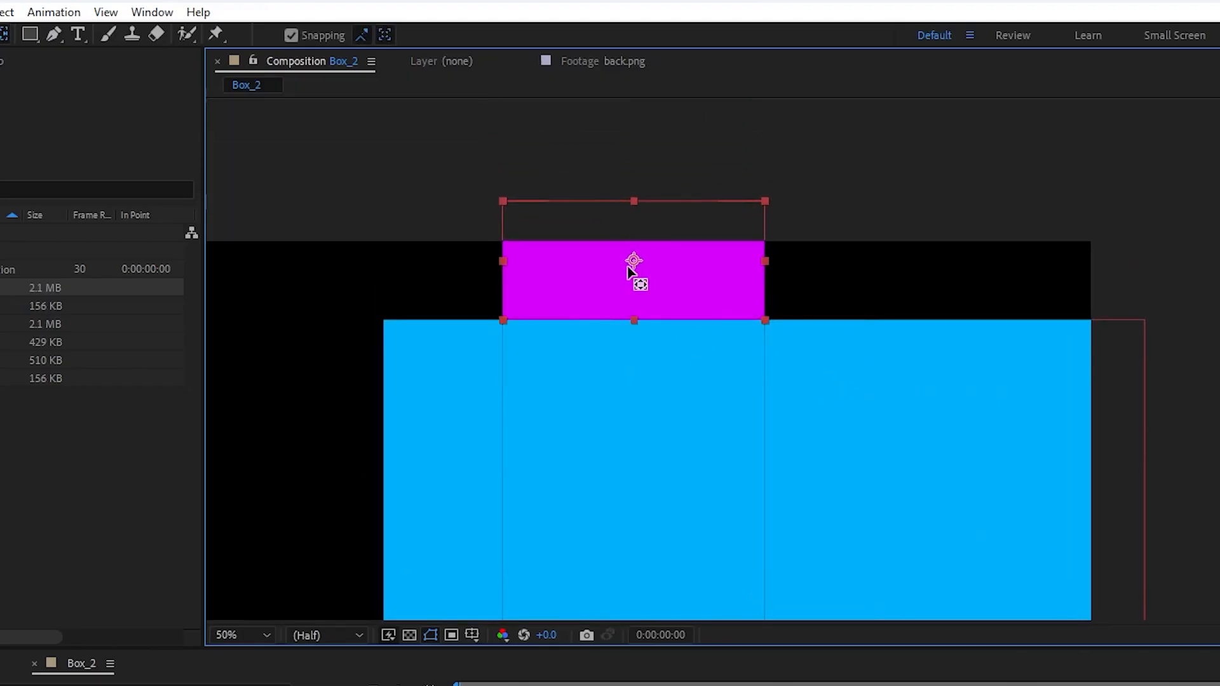
left_click_drag(634, 262, 643, 325)
left_click(446, 443)
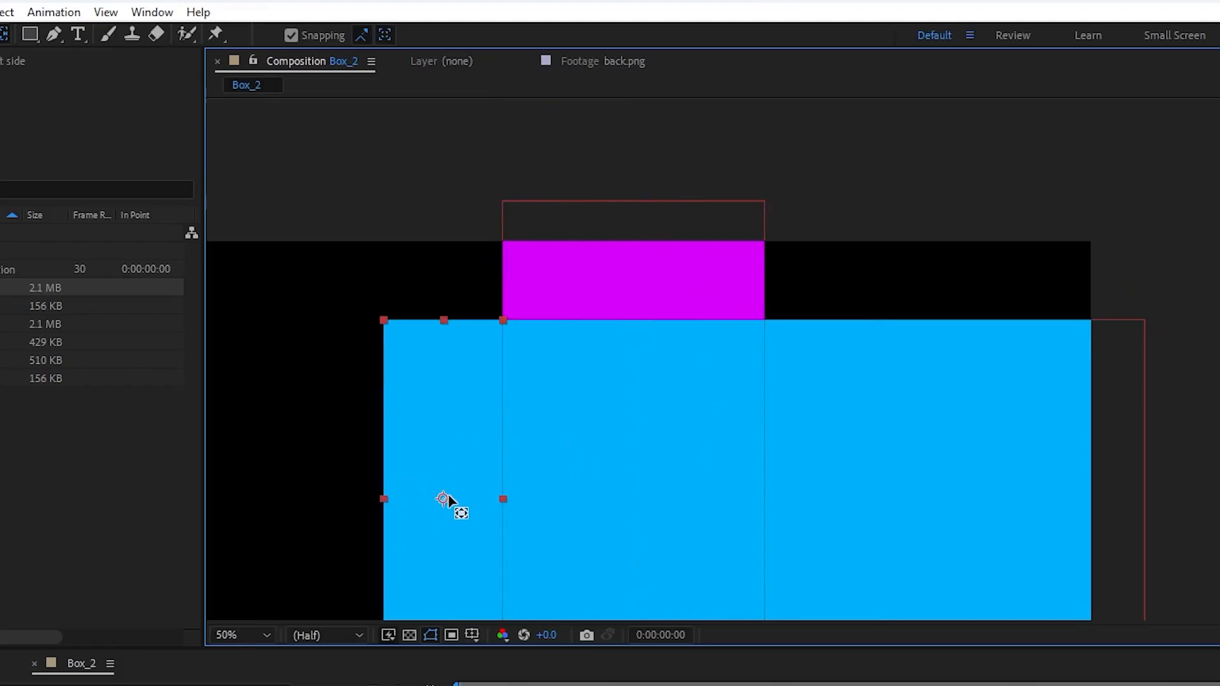
left_click_drag(444, 501, 505, 501)
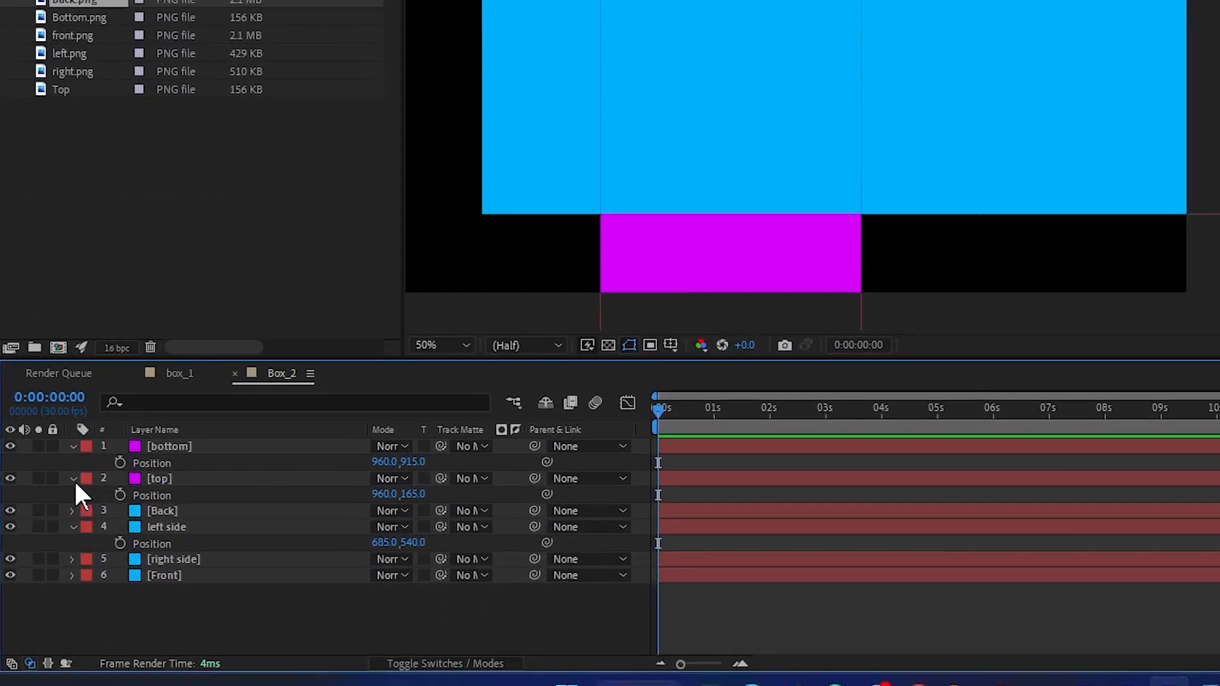
Collapse the expanded layer properties and turn all six box layers into 3D layers
left_click(51, 525)
left_click(49, 503)
left_click(50, 537)
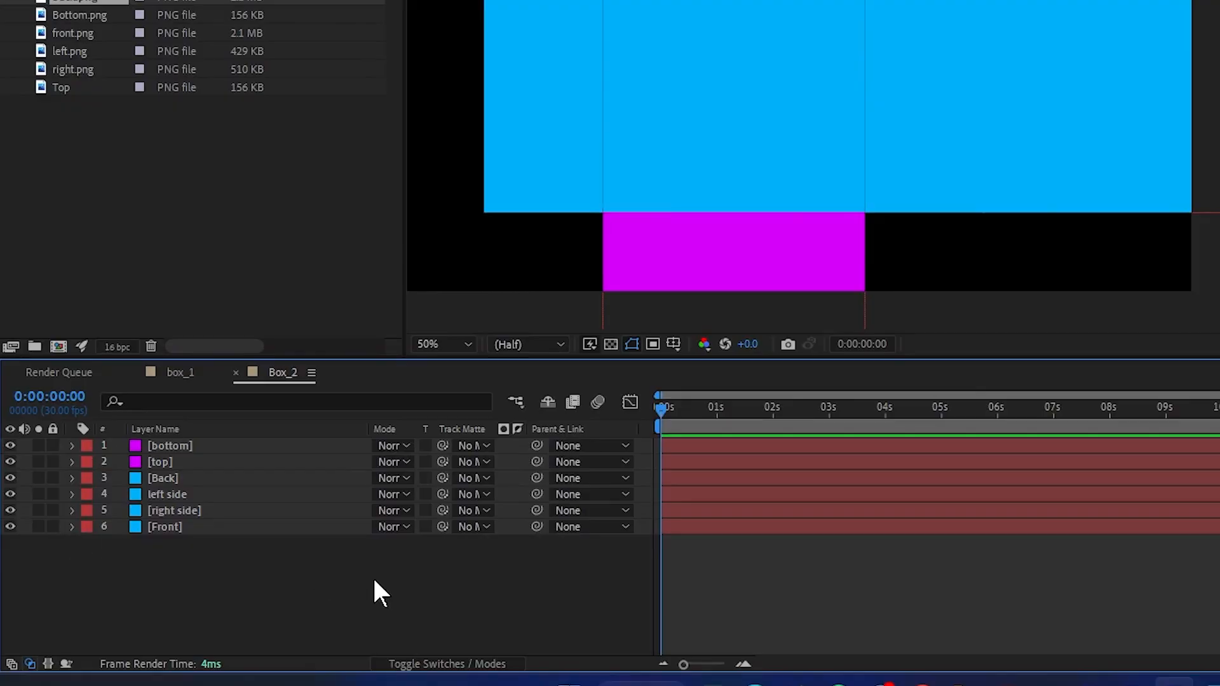
left_click_drag(373, 577, 374, 451)
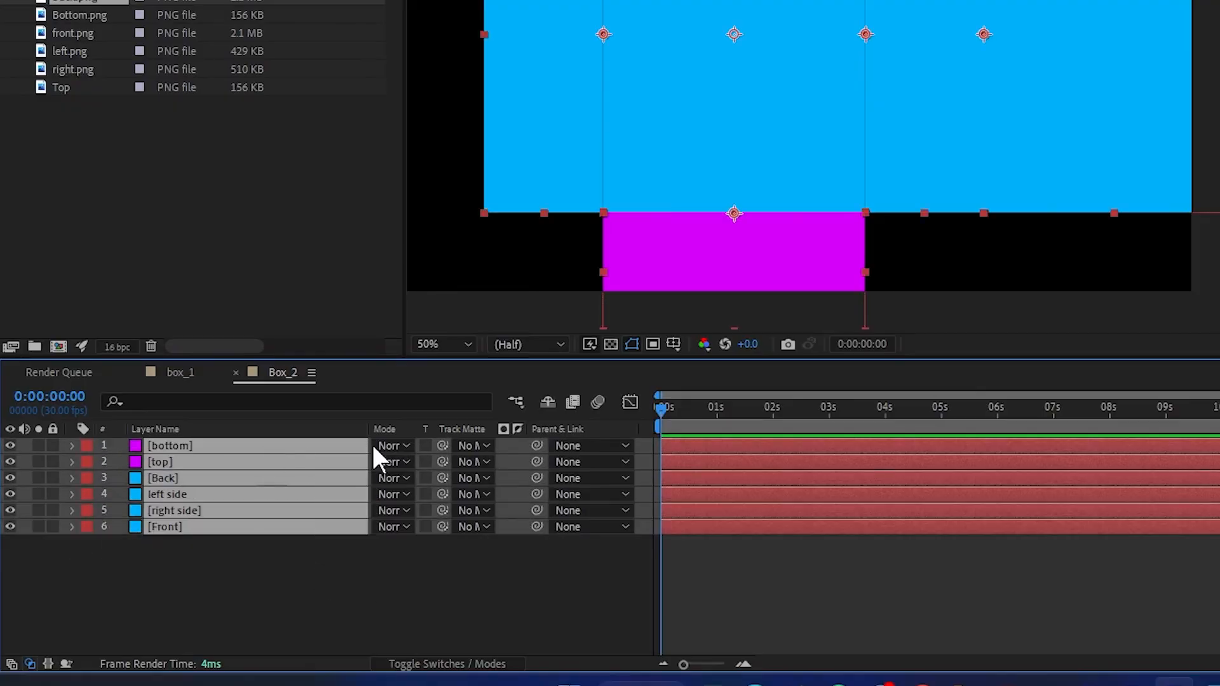
left_click(420, 665)
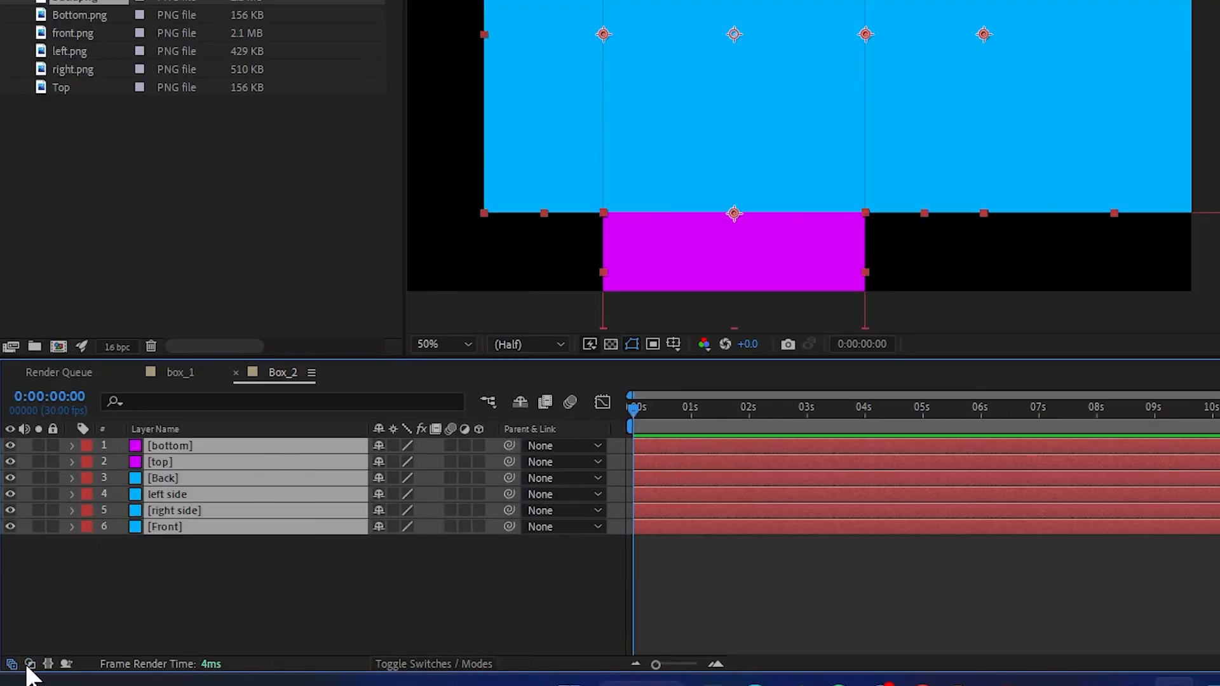
left_click(479, 445)
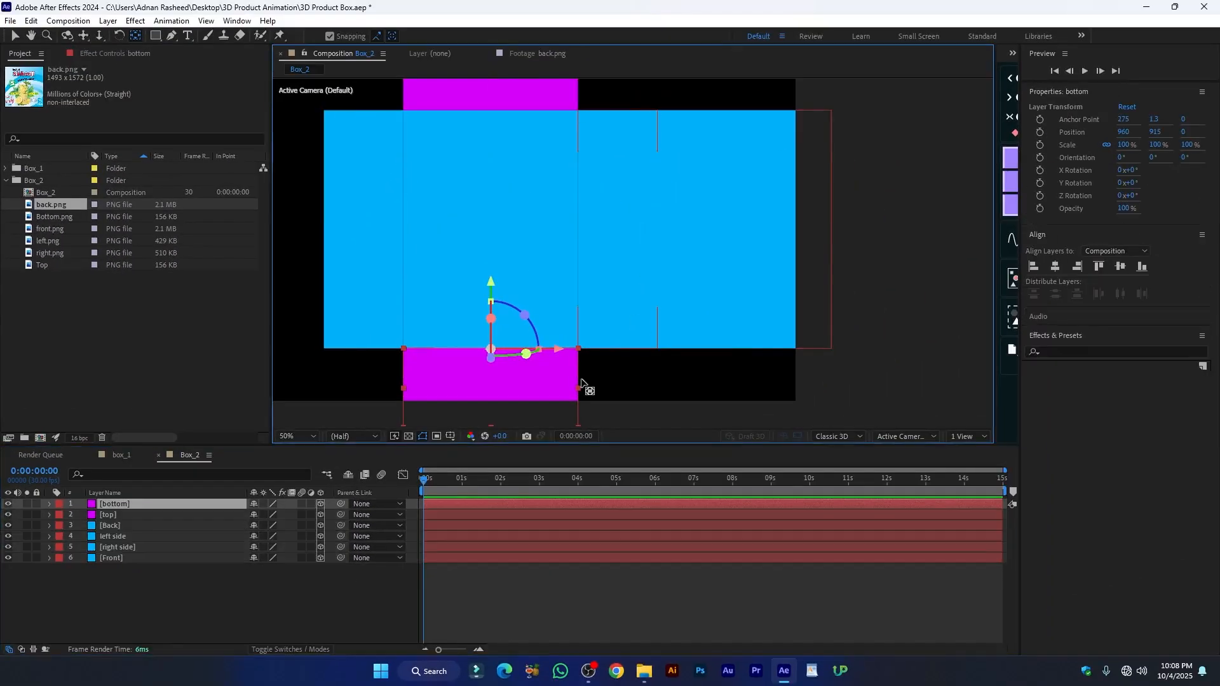
Parent the Back layer to the right side layer
left_click(621, 260)
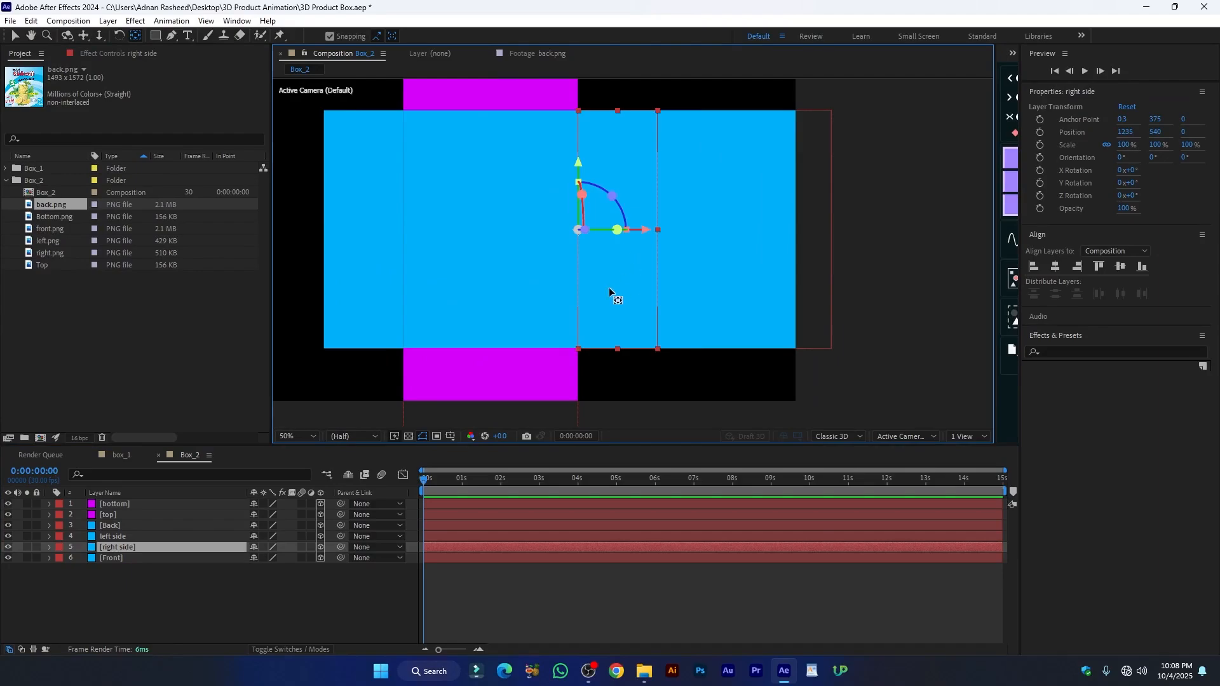
left_click(740, 240)
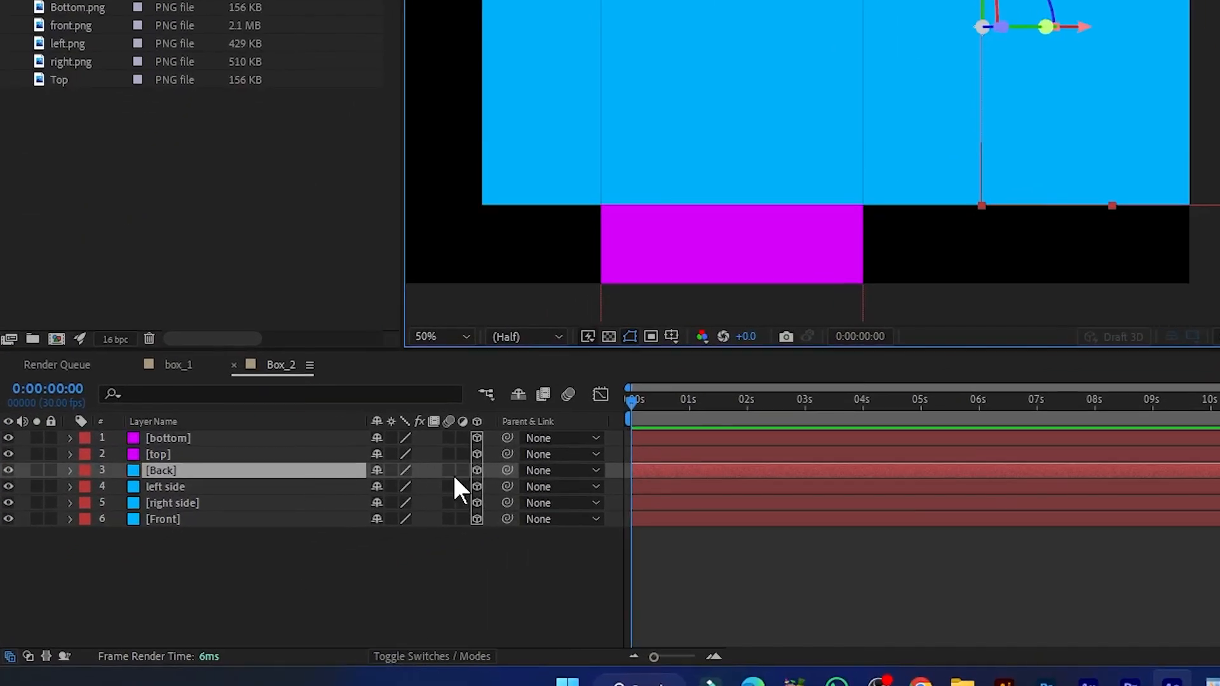
left_click(461, 657)
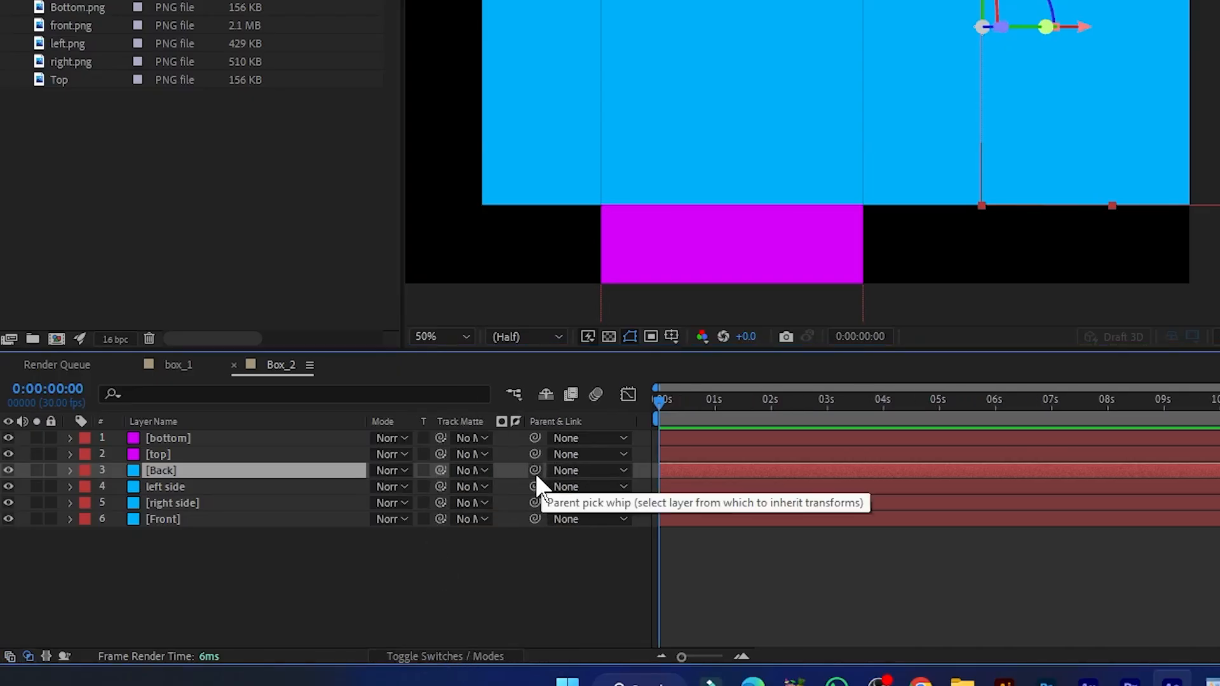
left_click_drag(535, 476, 188, 501)
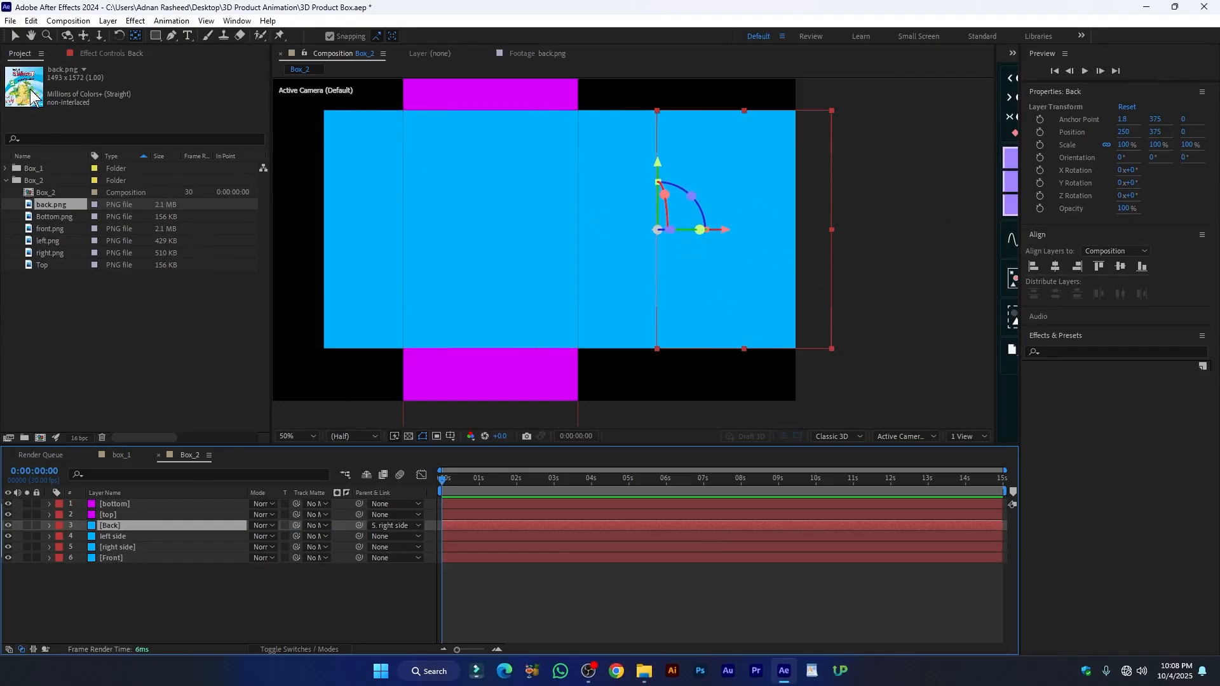
Try rotating the right side solid about its Y axis in the composition view, and undo the rotation
left_click(17, 36)
left_click(603, 246)
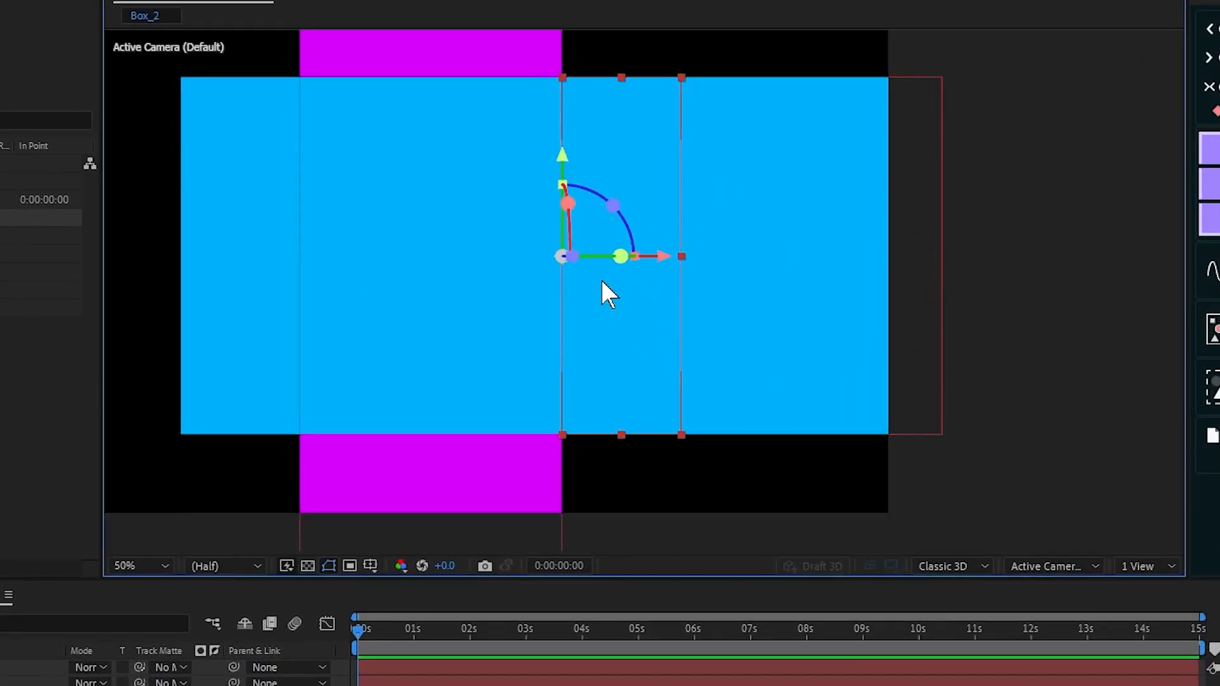
left_click_drag(616, 259, 662, 258)
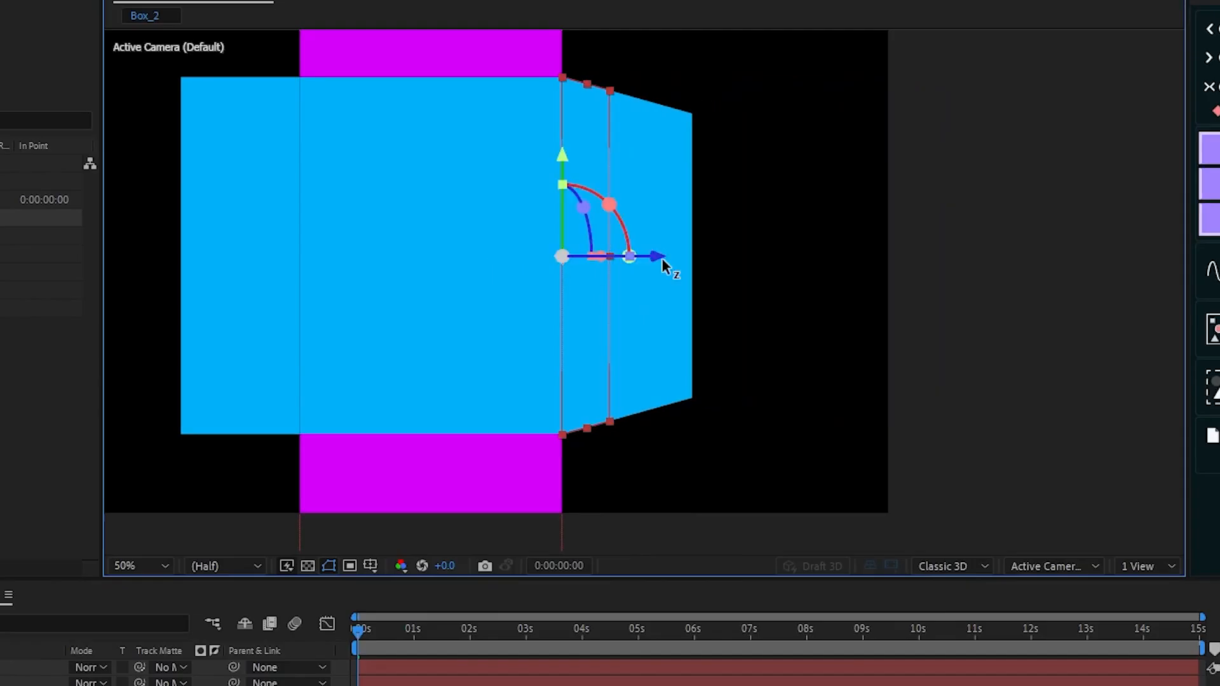
key("ctrl+z")
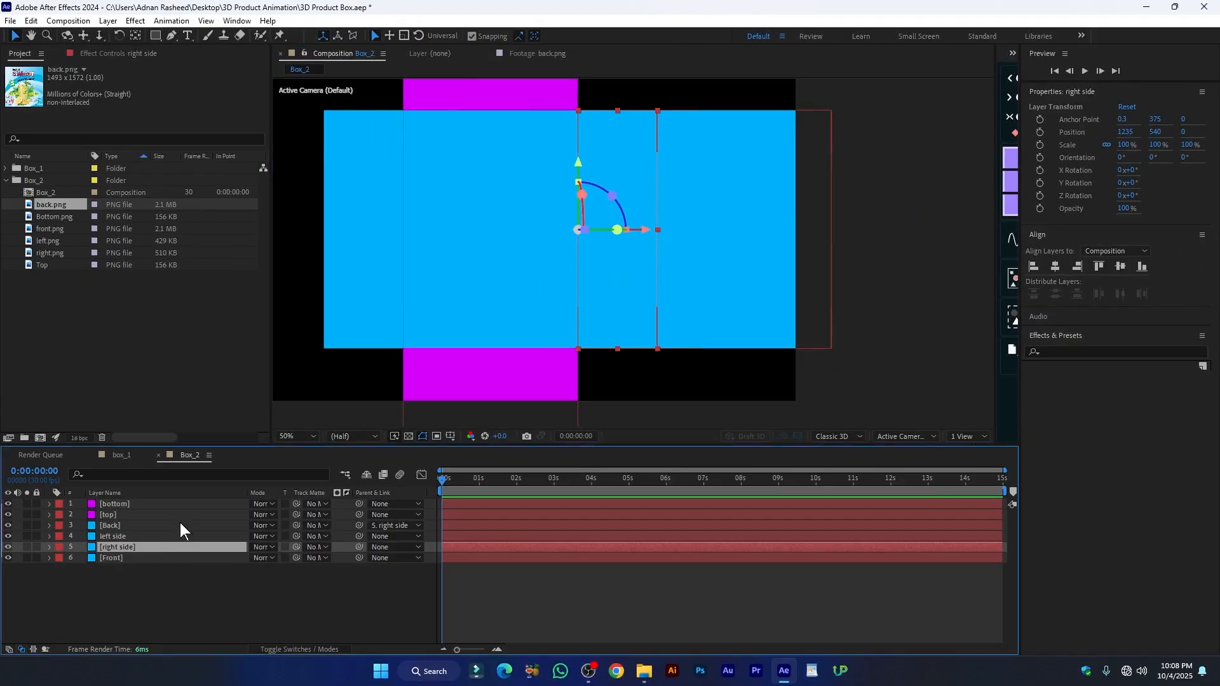
Set the right side layer's Y Rotation to -90°
key("r")
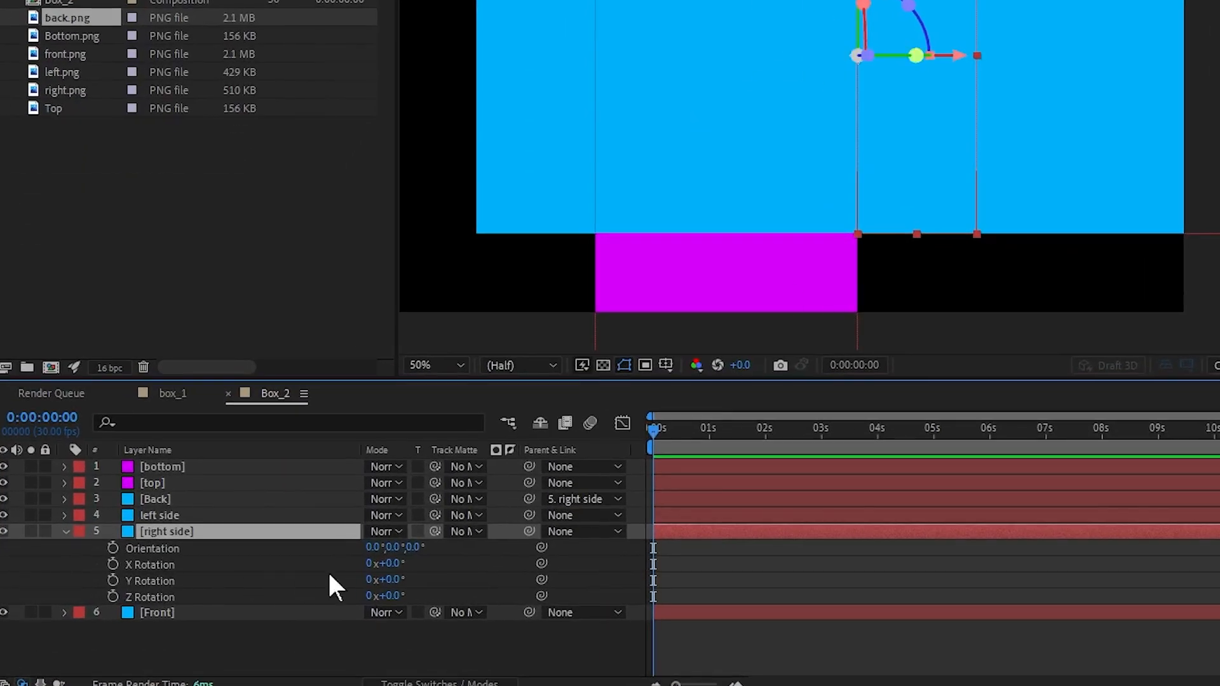
left_click(389, 579)
type("-90")
key("Return")
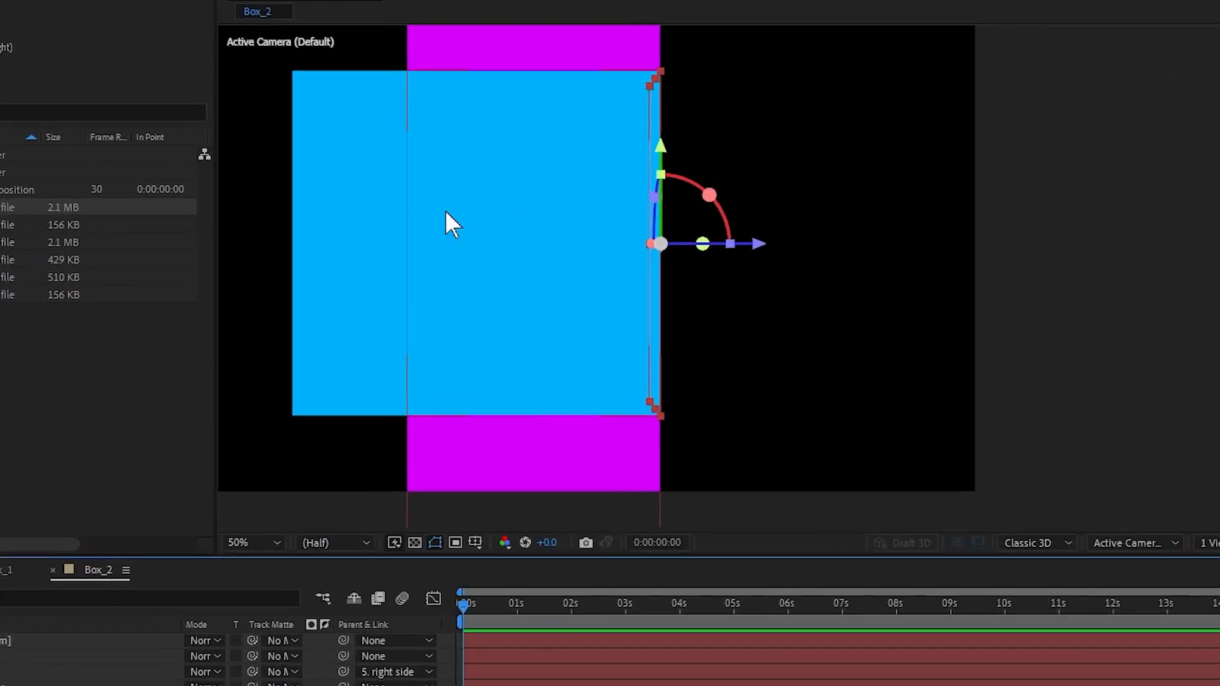
Set the left side layer's Y Rotation to 90°
left_click(351, 222)
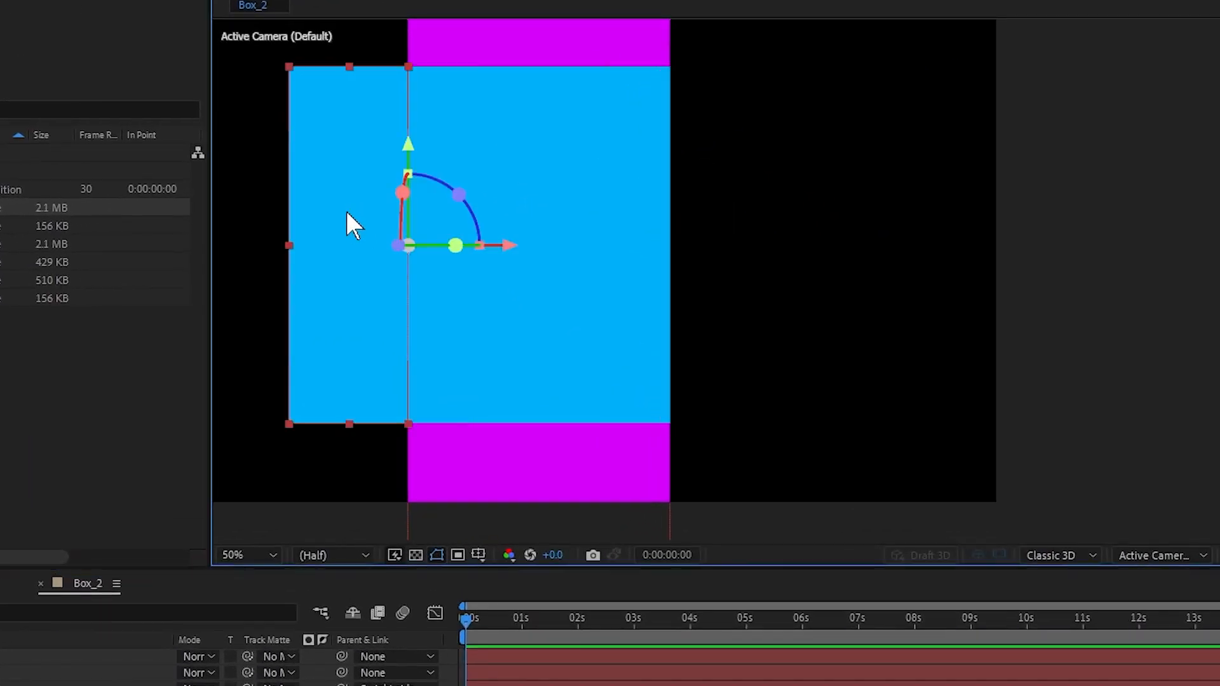
mouse_move(453, 244)
left_mouse_down()
mouse_move(426, 245)
mouse_move(453, 246)
left_mouse_up()
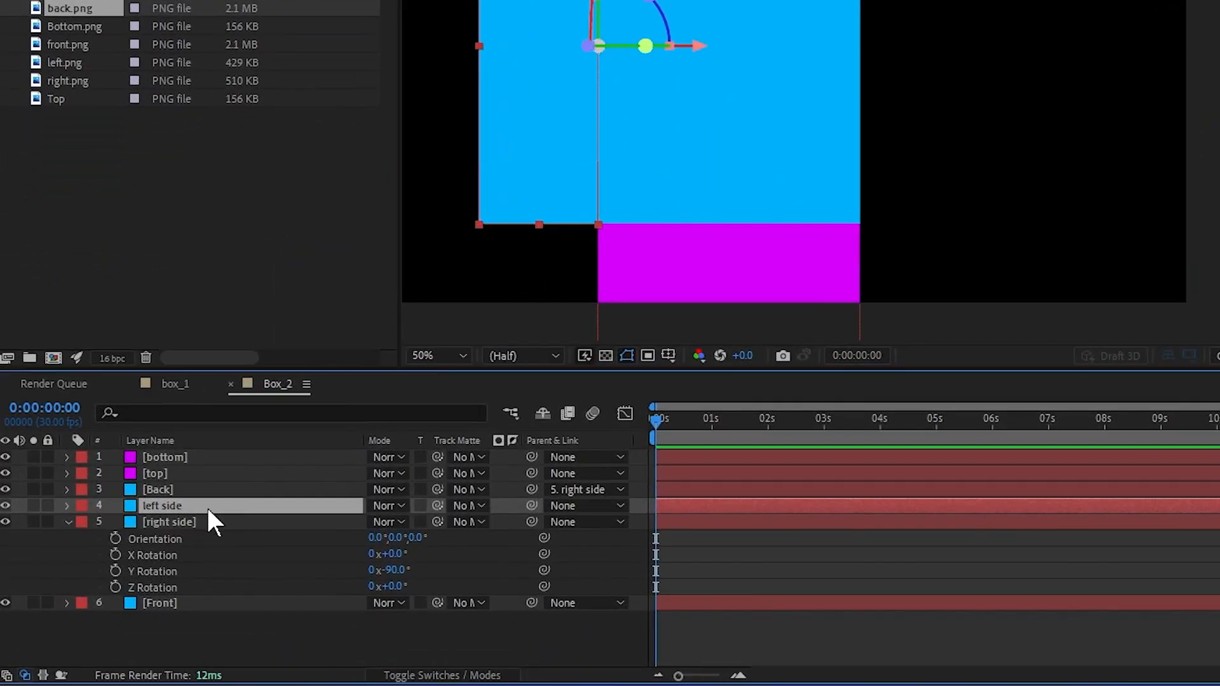
key("r")
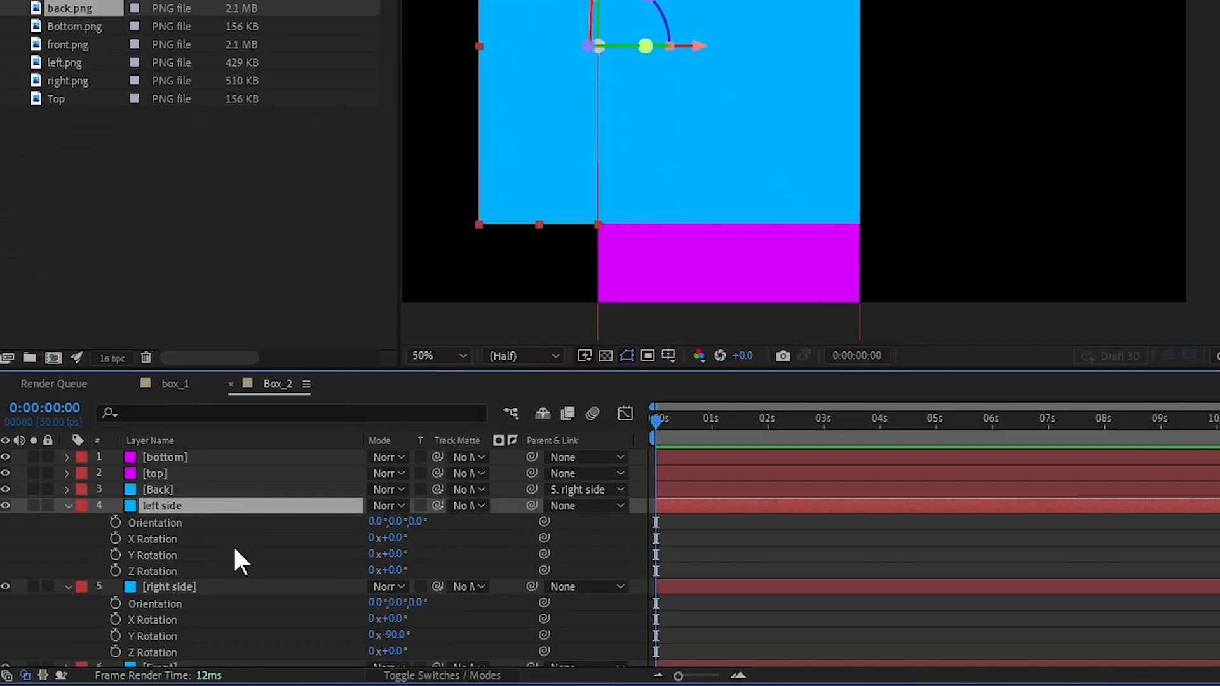
left_click(170, 555)
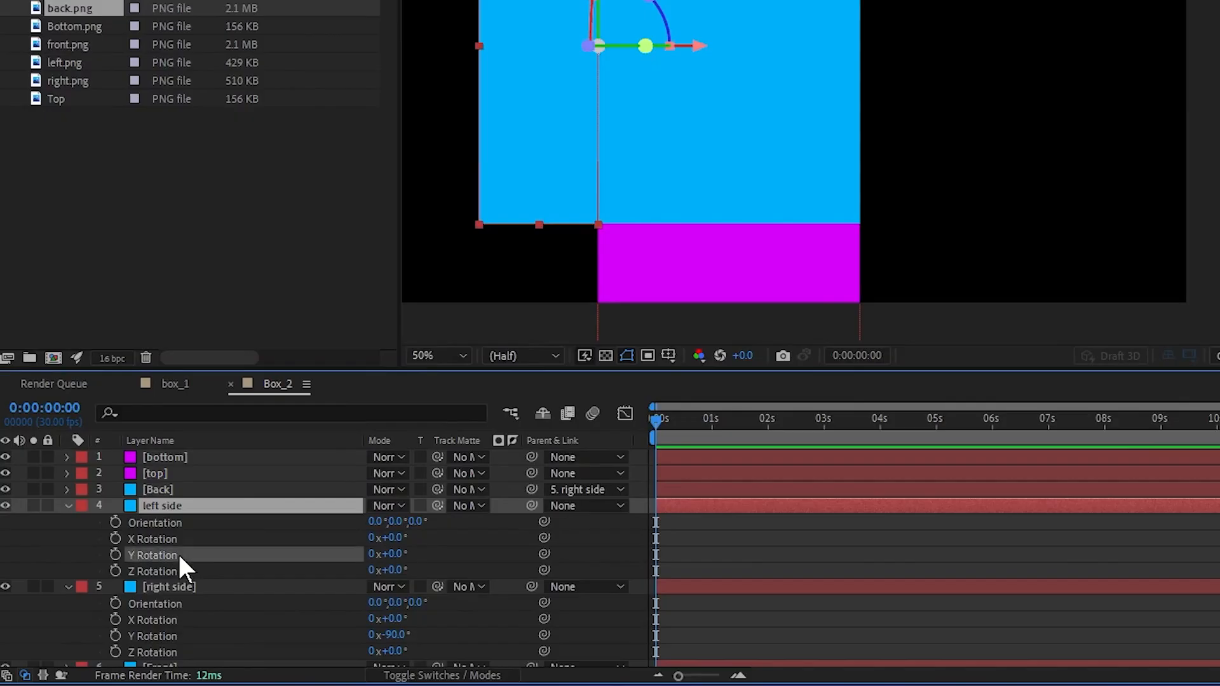
left_click(390, 555)
type("90")
key("Return")
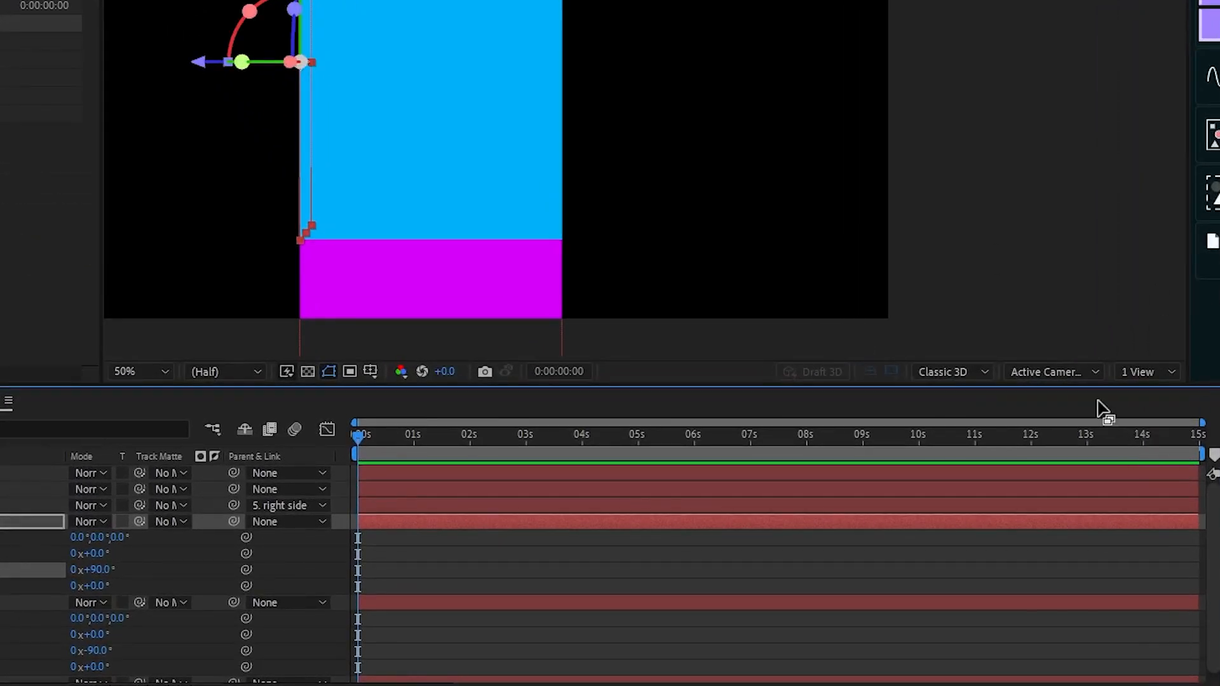
In Custom View 1, rotate the top and bottom solids about their X axes until they close the ends of the box
left_click(1093, 373)
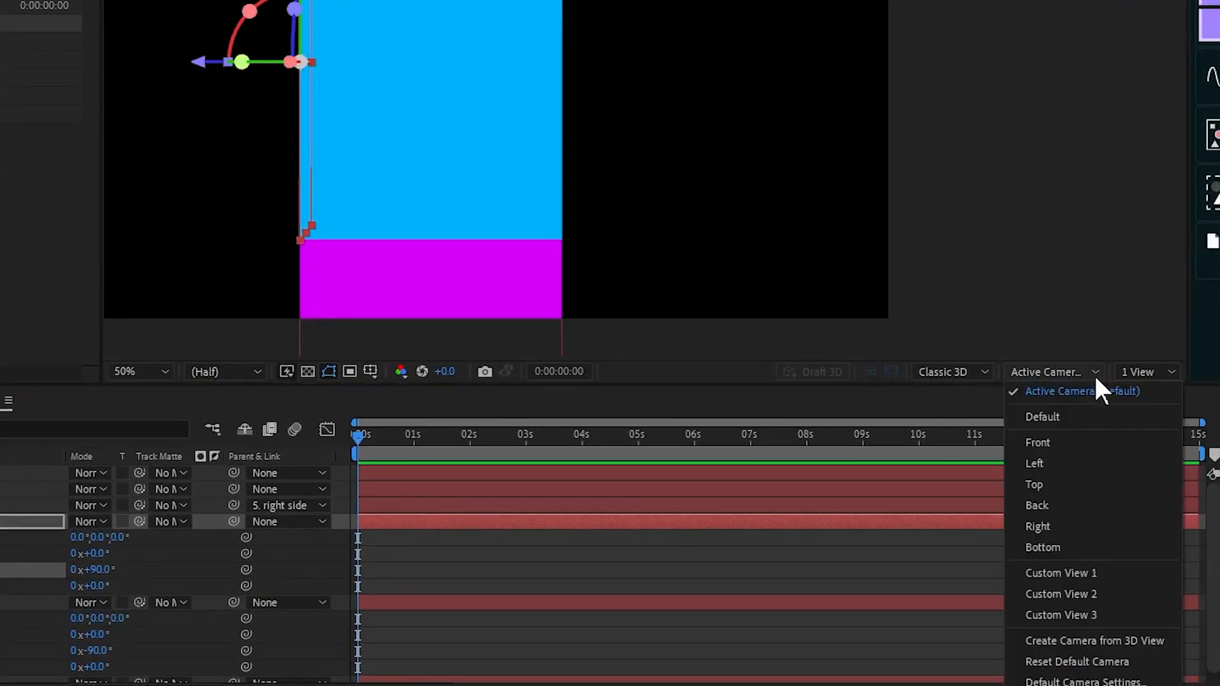
left_click(1085, 572)
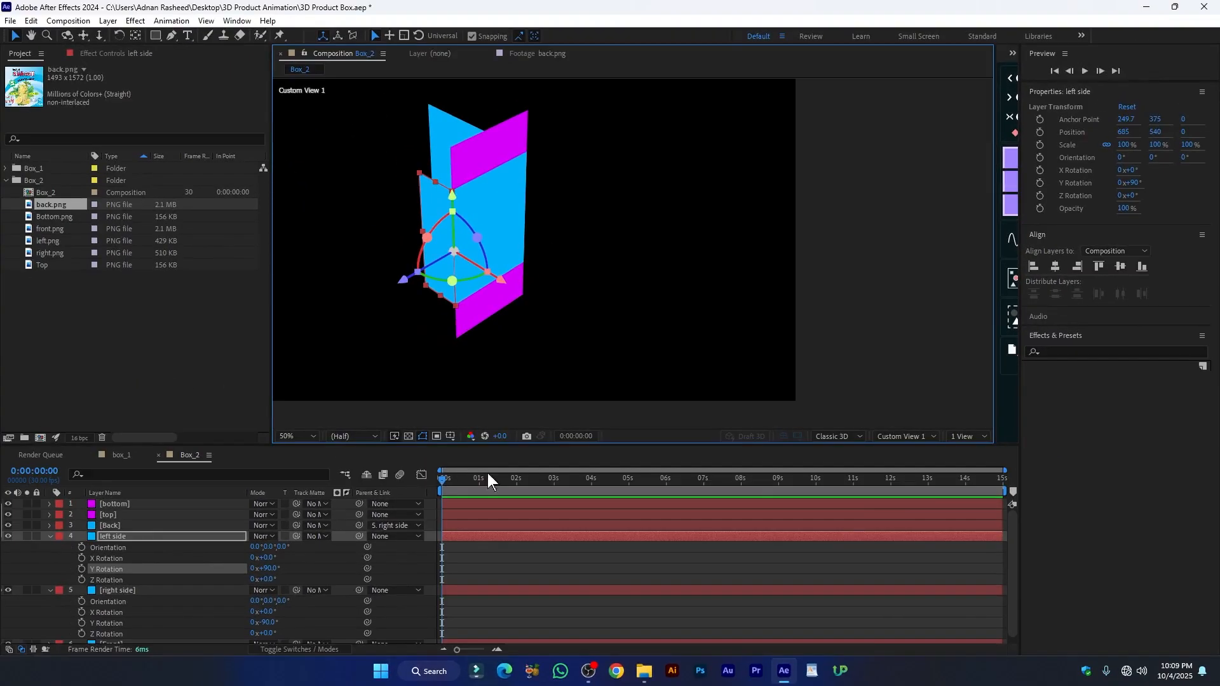
left_click(492, 159)
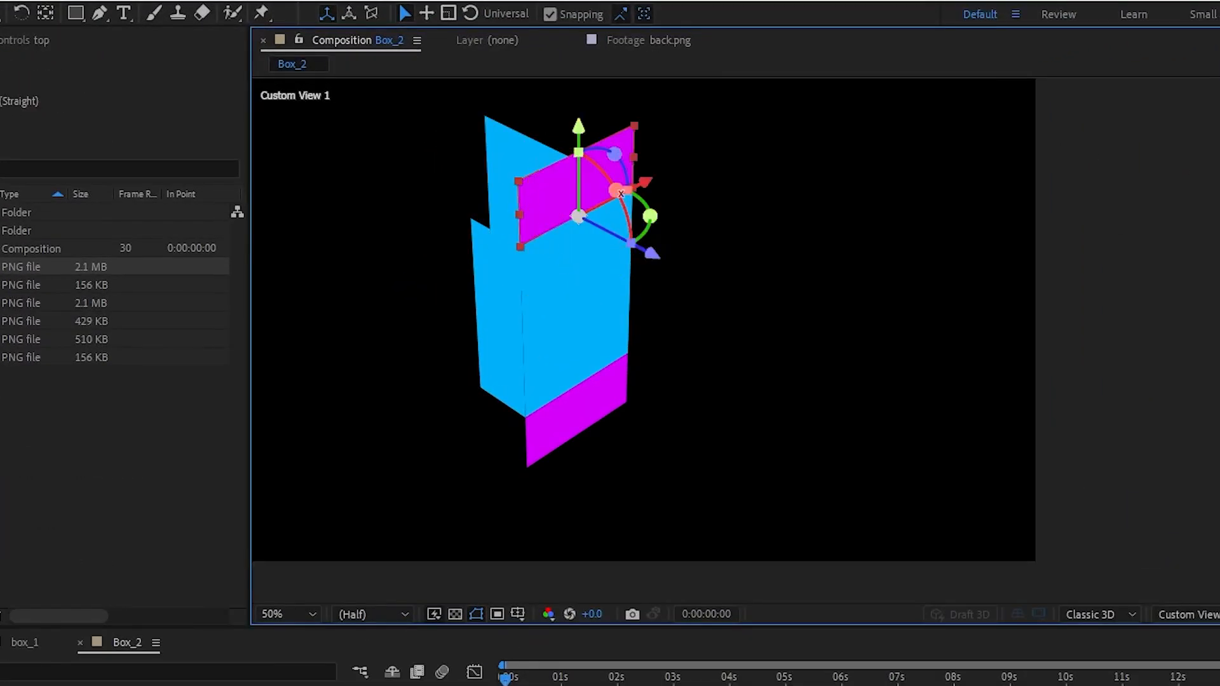
left_click(615, 202)
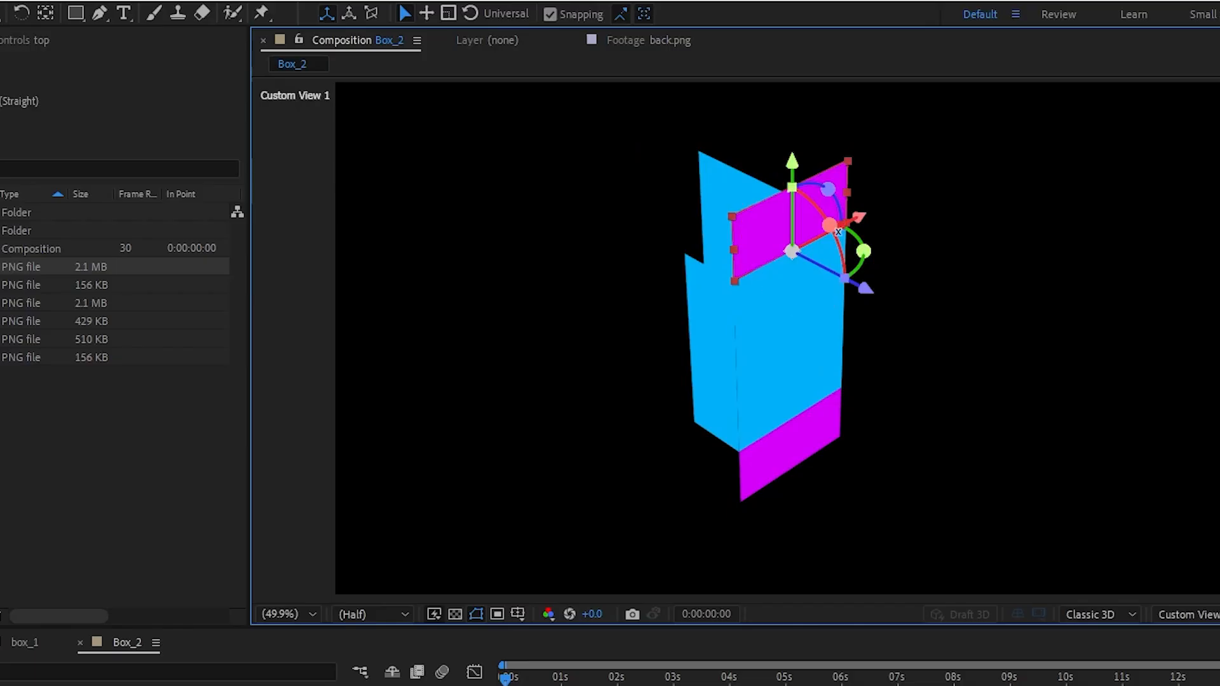
left_click_drag(837, 232, 755, 192)
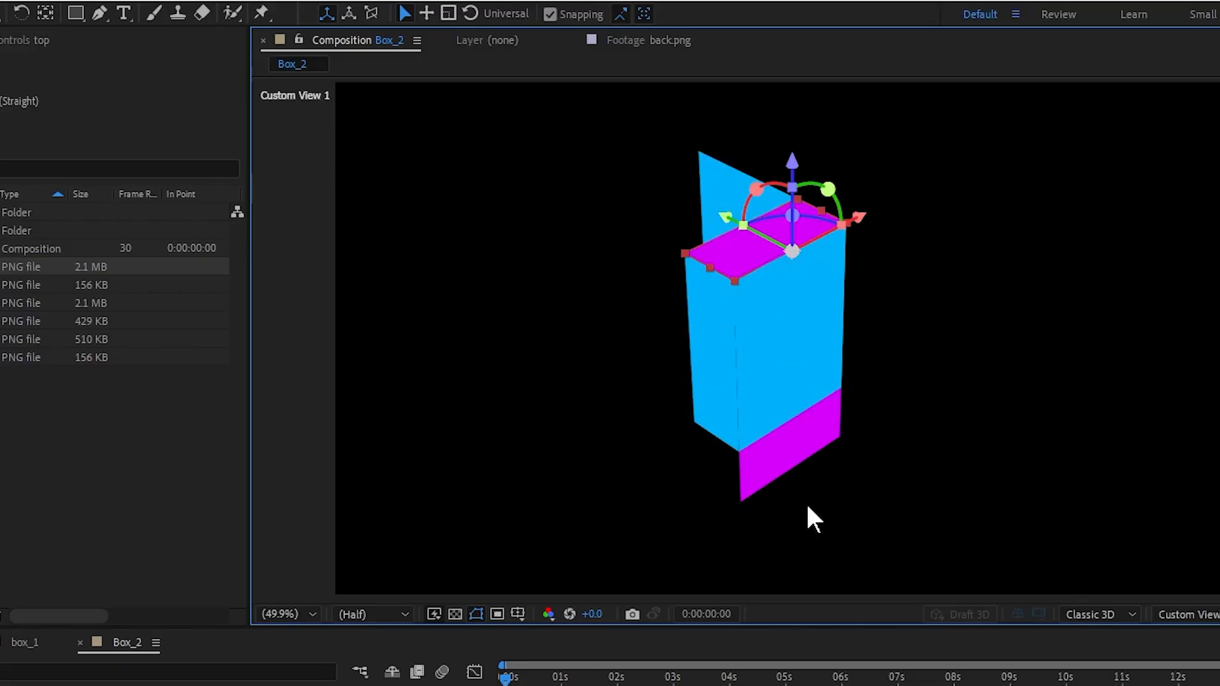
left_click(792, 456)
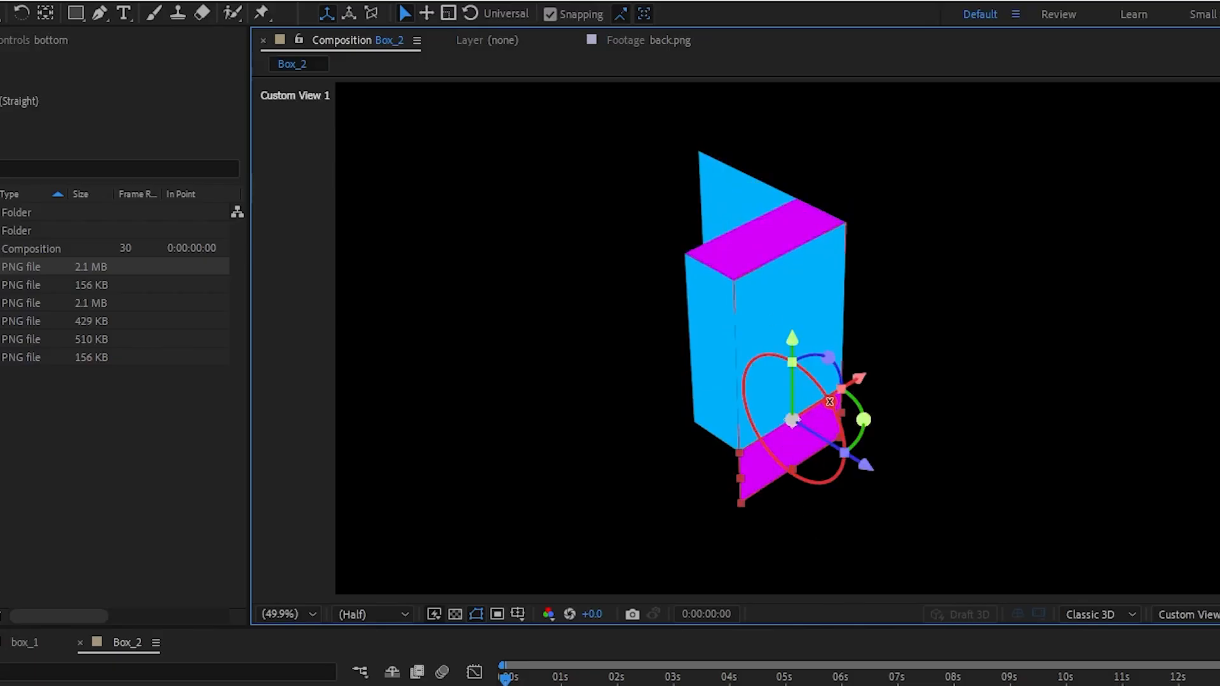
left_click_drag(829, 401, 840, 455)
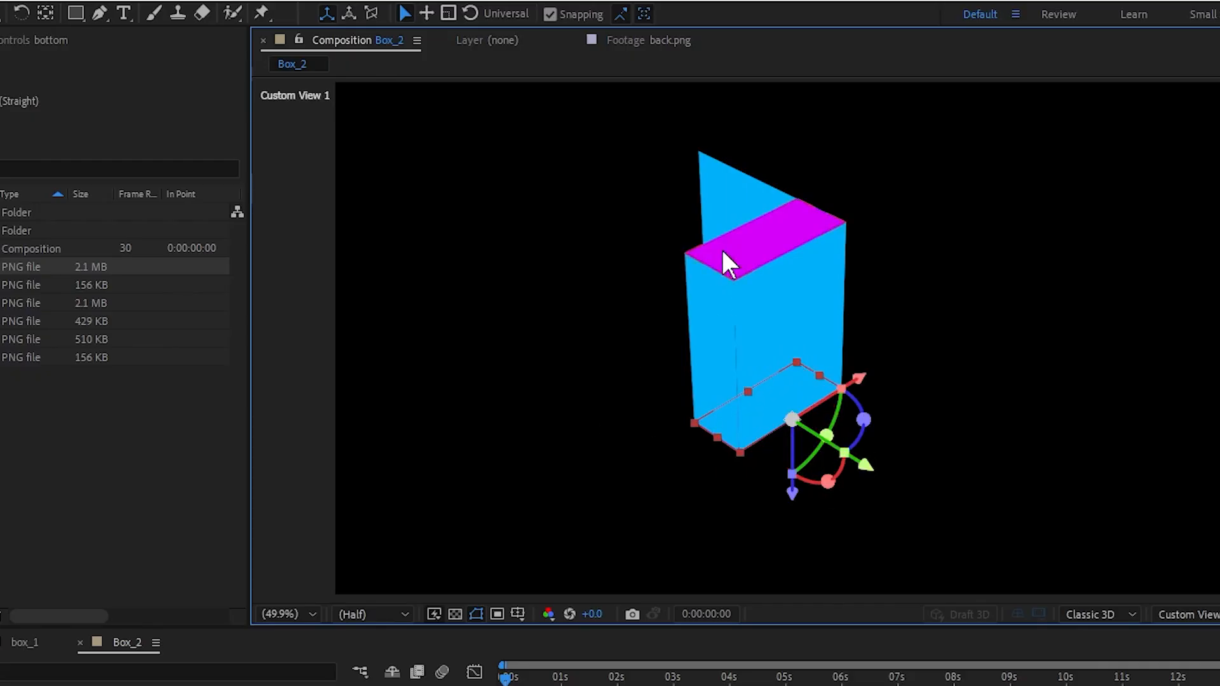
Rotate the Back solid about its Y axis until it closes the rear of the box
left_click(718, 185)
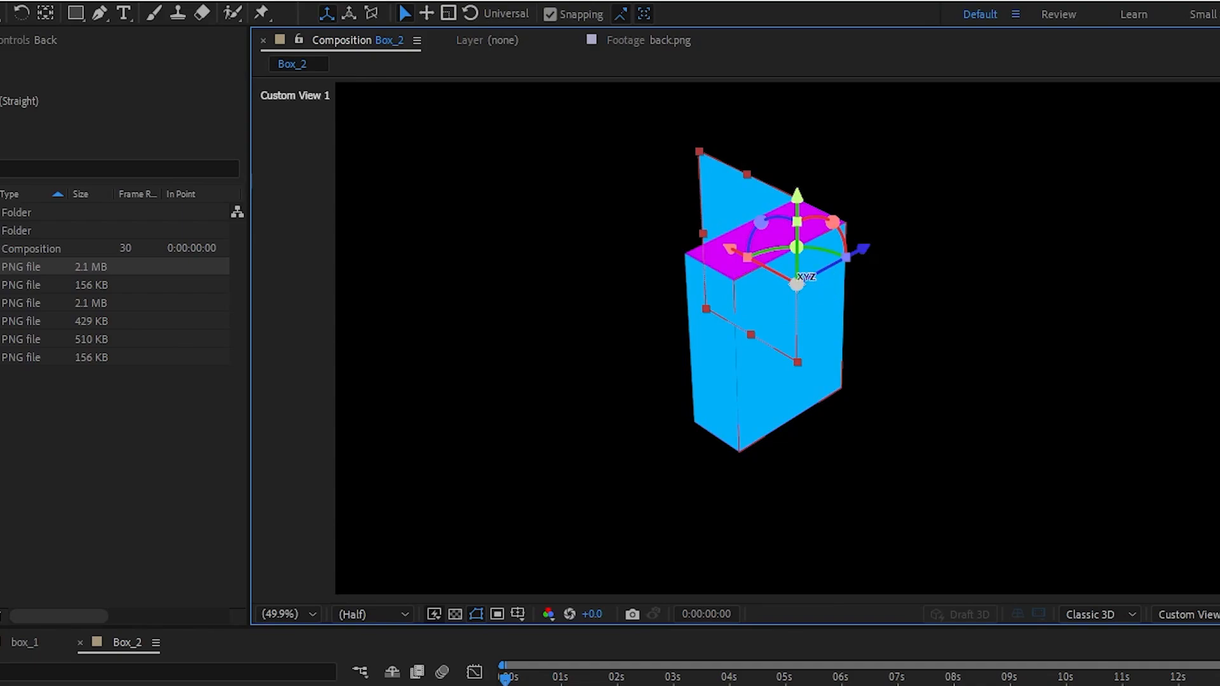
left_click_drag(796, 247, 734, 277)
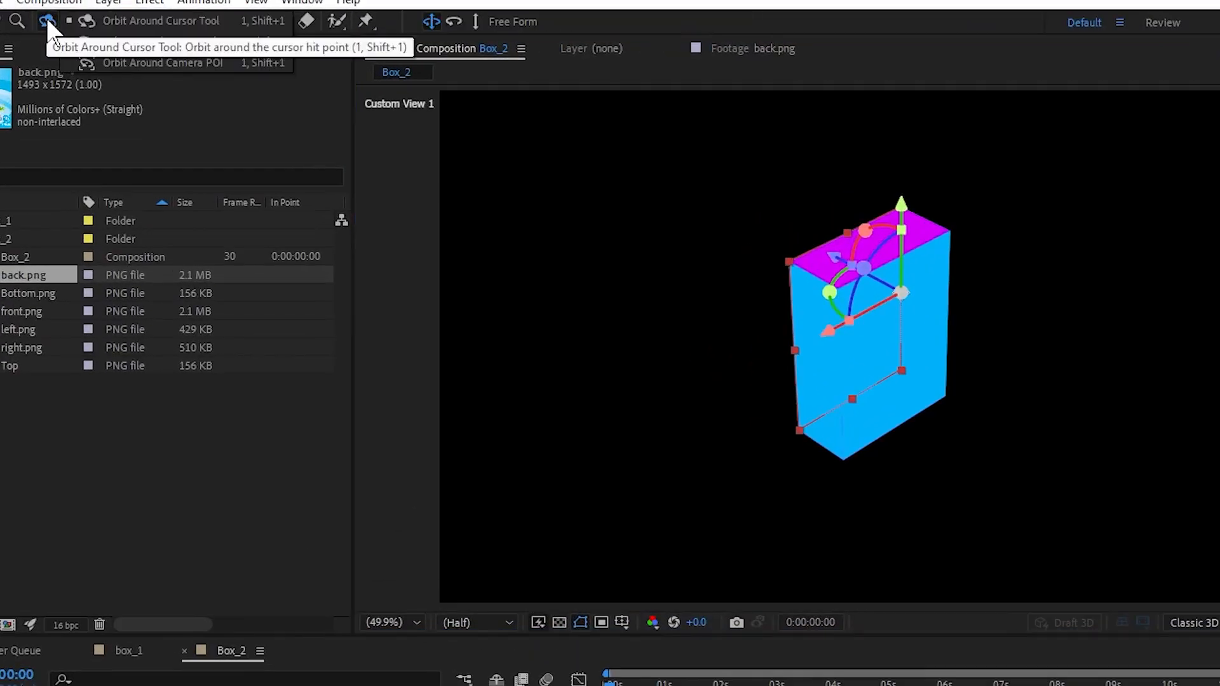
left_click(47, 21)
left_click_drag(811, 313, 906, 374)
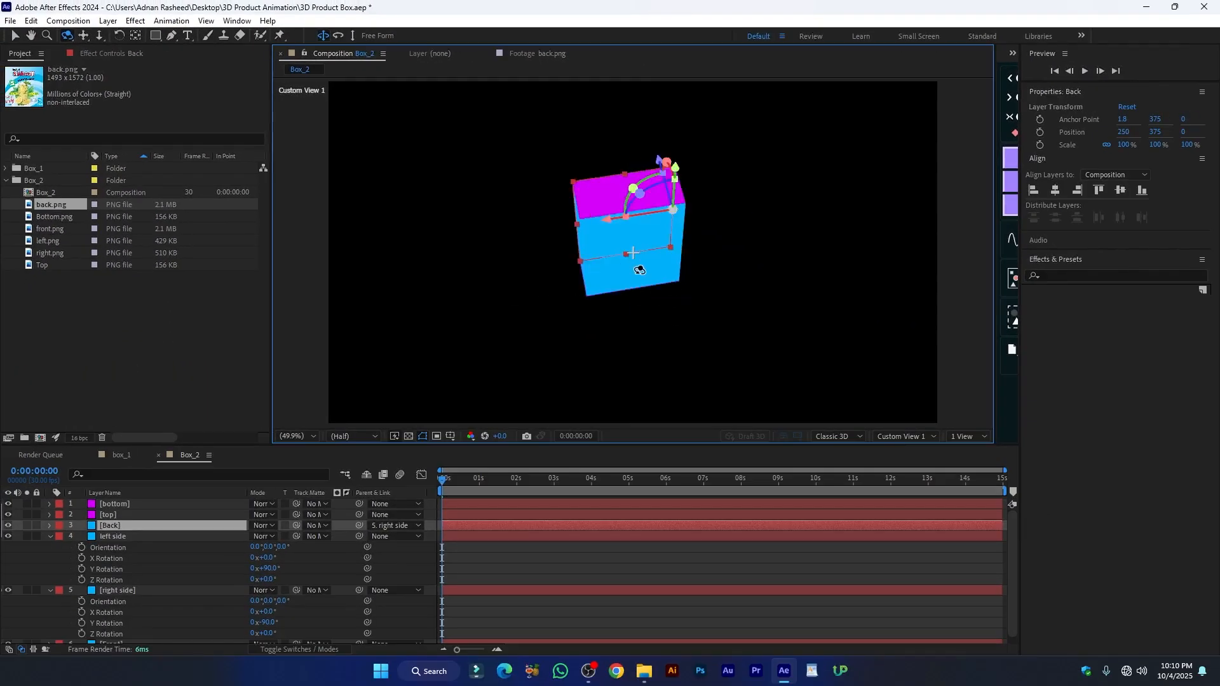
left_click_drag(639, 270, 612, 277)
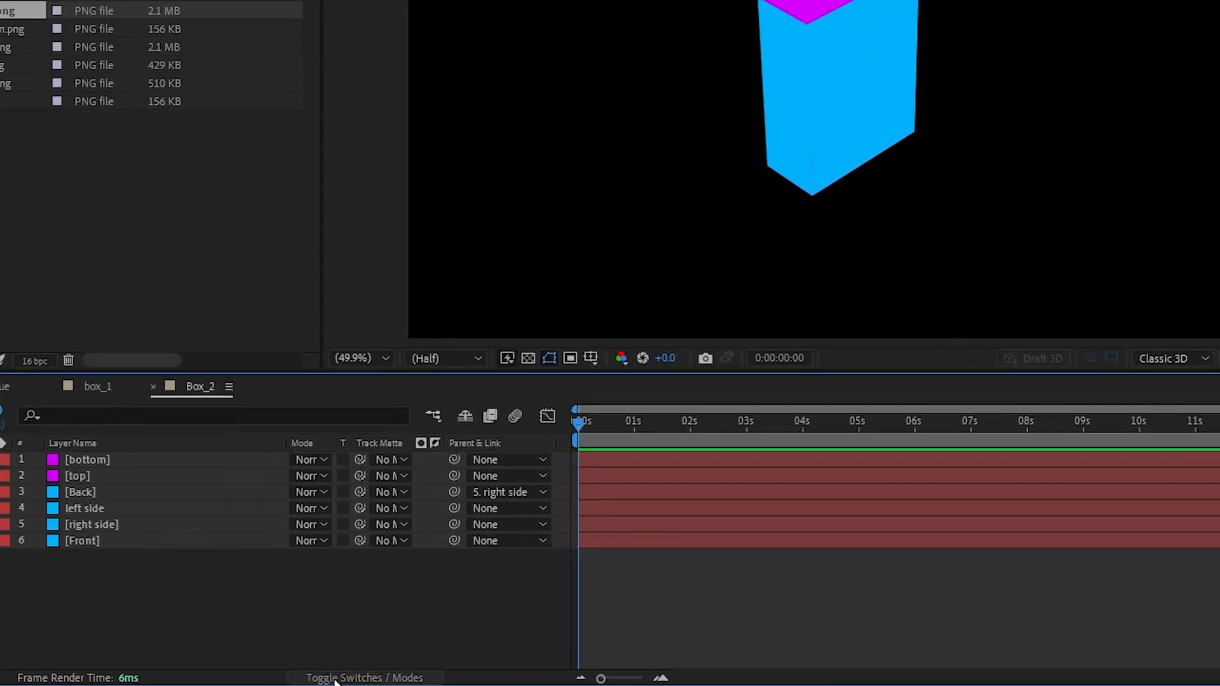
Pre-compose the bottom layer into its own composition, leaving all attributes in Box_2
left_click(334, 679)
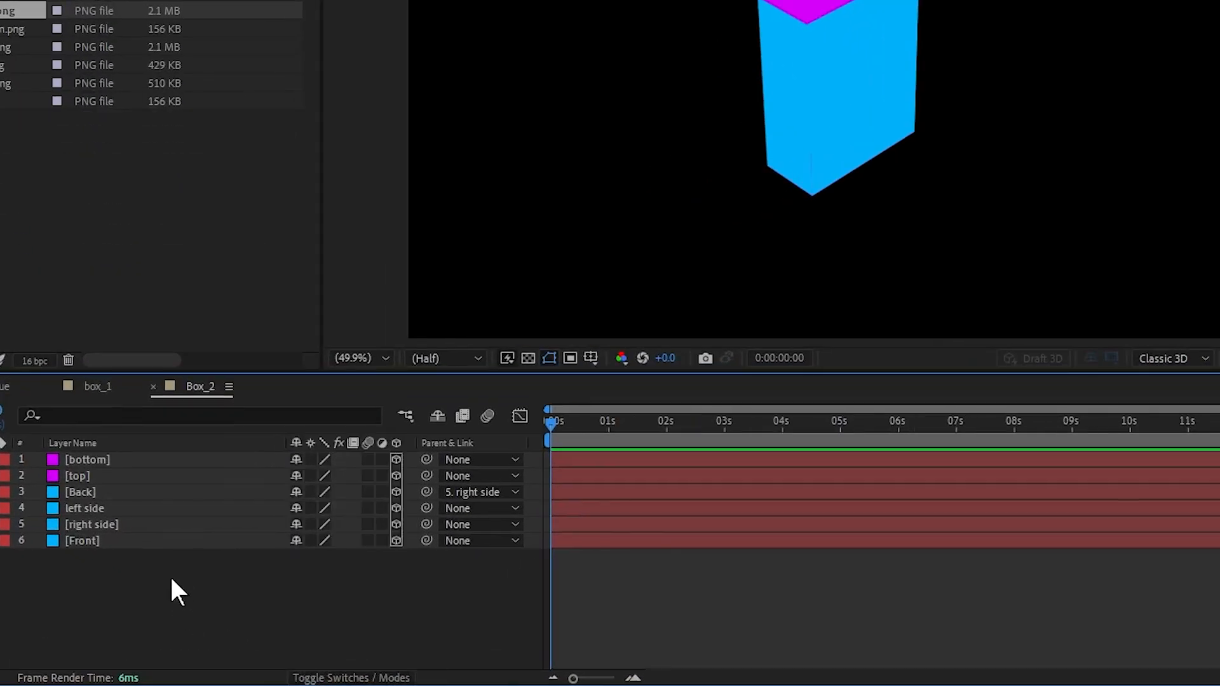
right_click(109, 463)
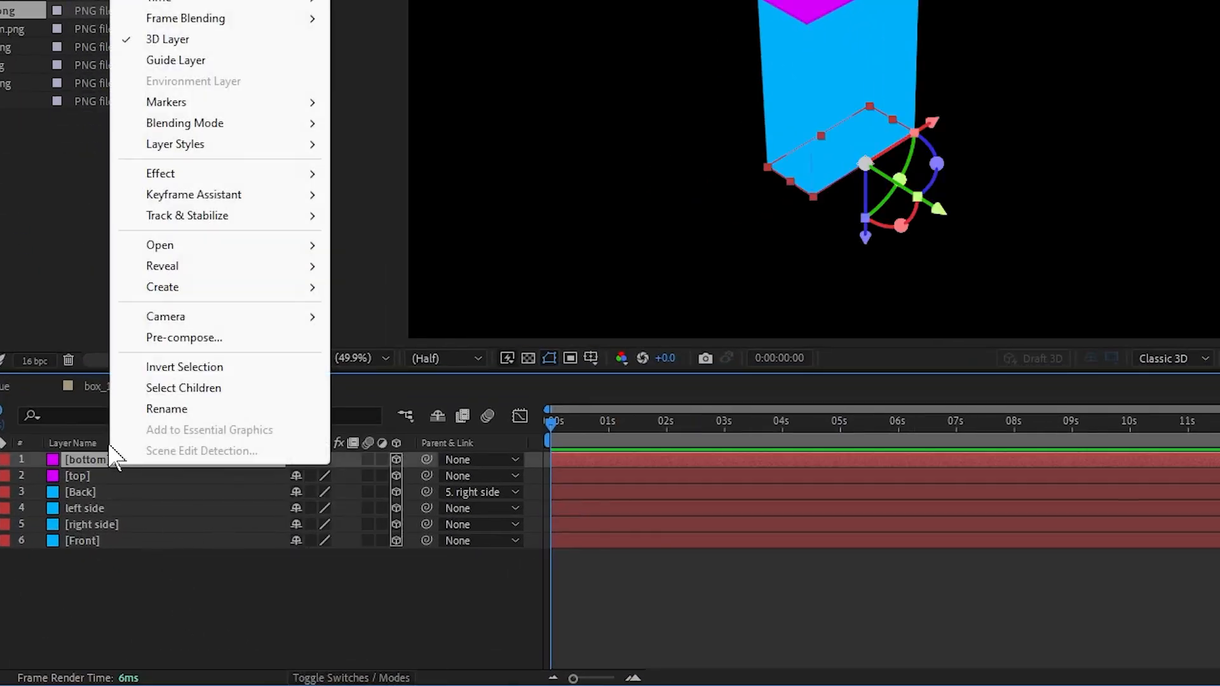
left_click(224, 339)
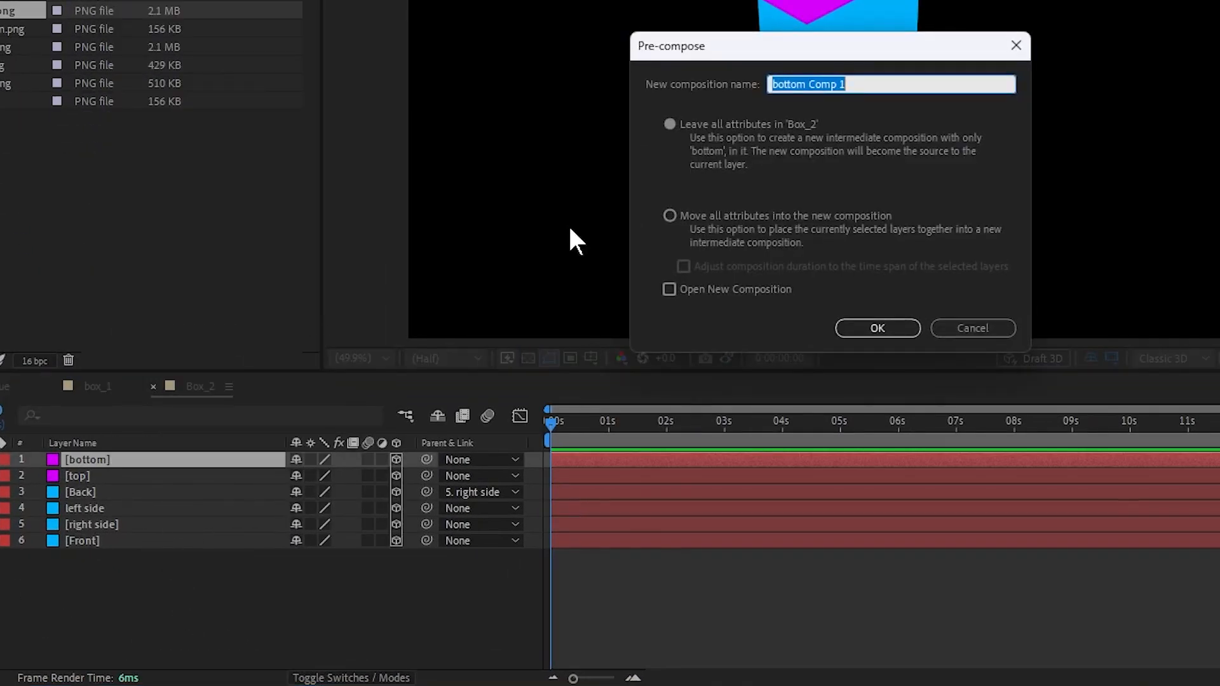
left_click(847, 83)
left_click(875, 328)
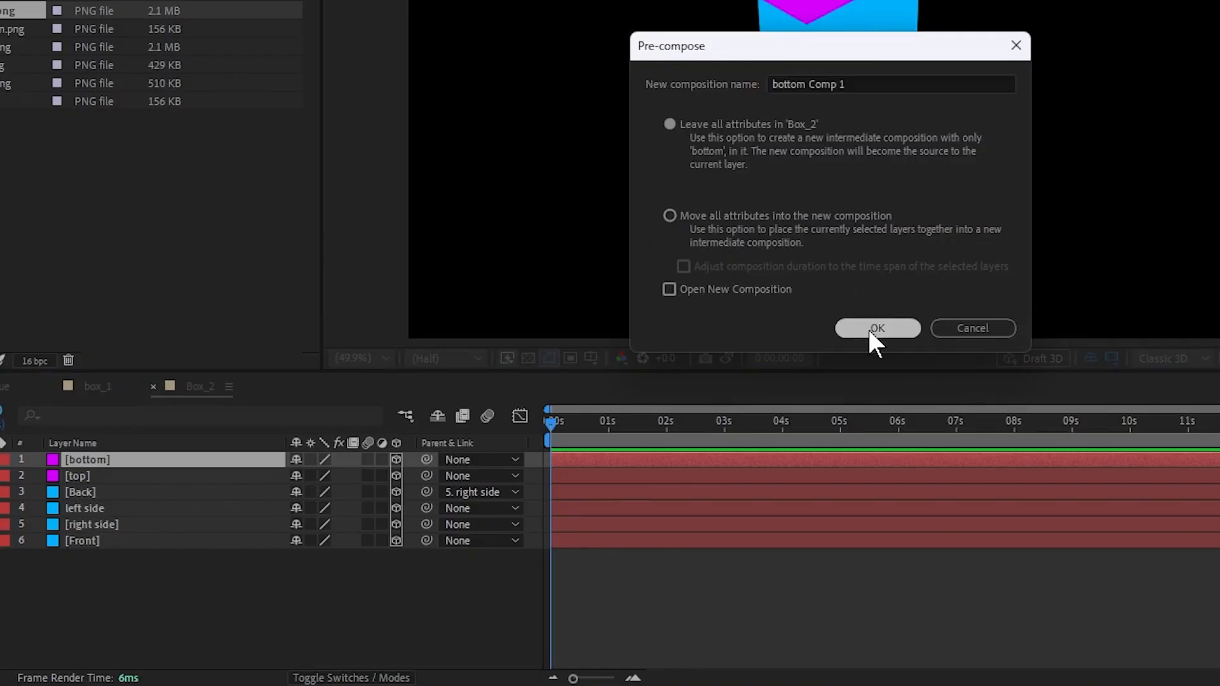
left_click(867, 326)
Pre-compose the top layer separately, leaving all attributes in Box_2
left_click(89, 476)
right_click(89, 475)
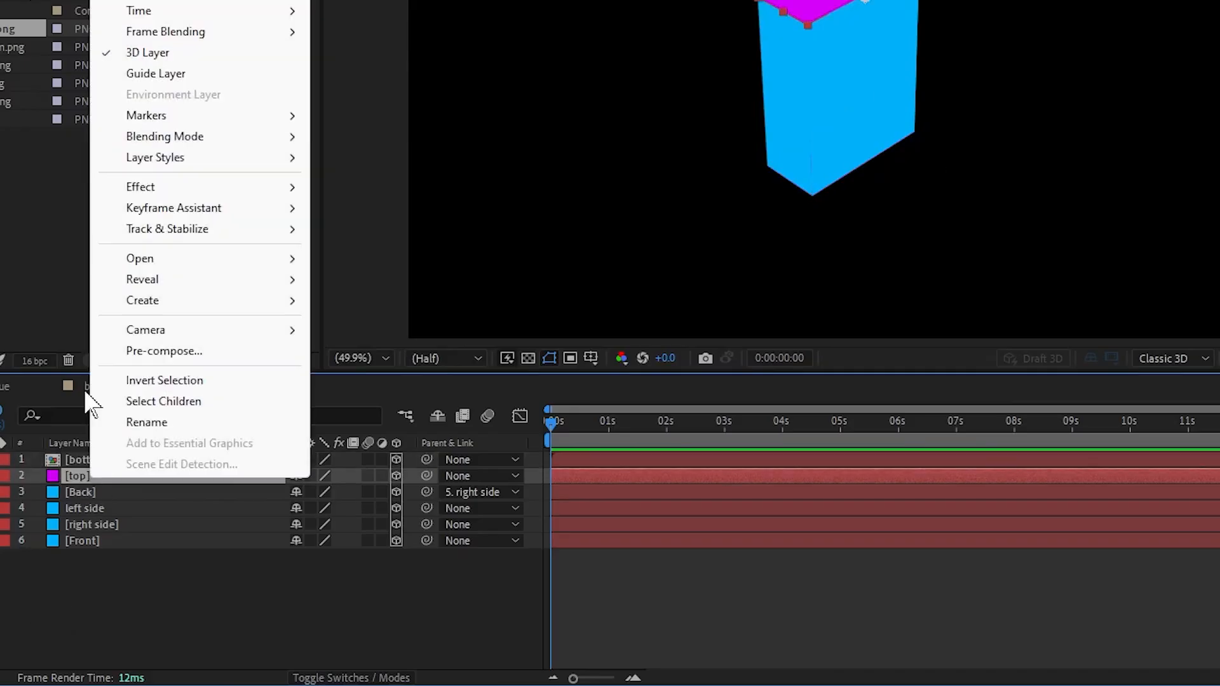
left_click(207, 349)
left_click(829, 84)
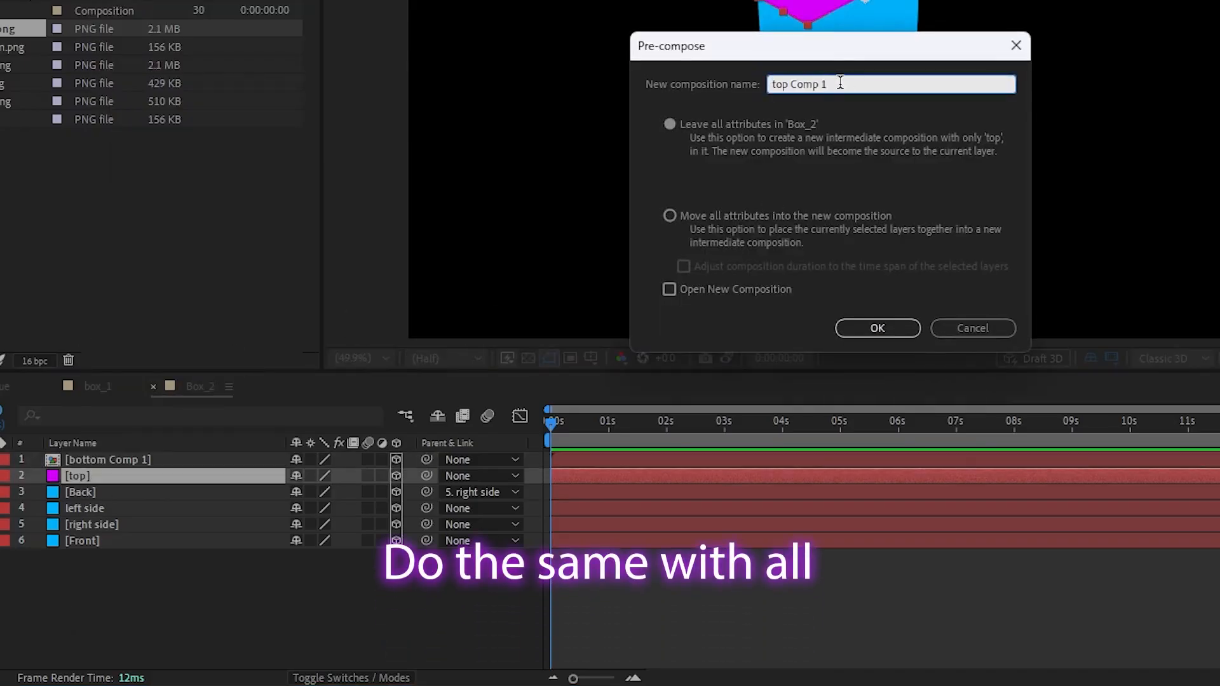
left_click_drag(830, 84, 792, 84)
left_click(888, 330)
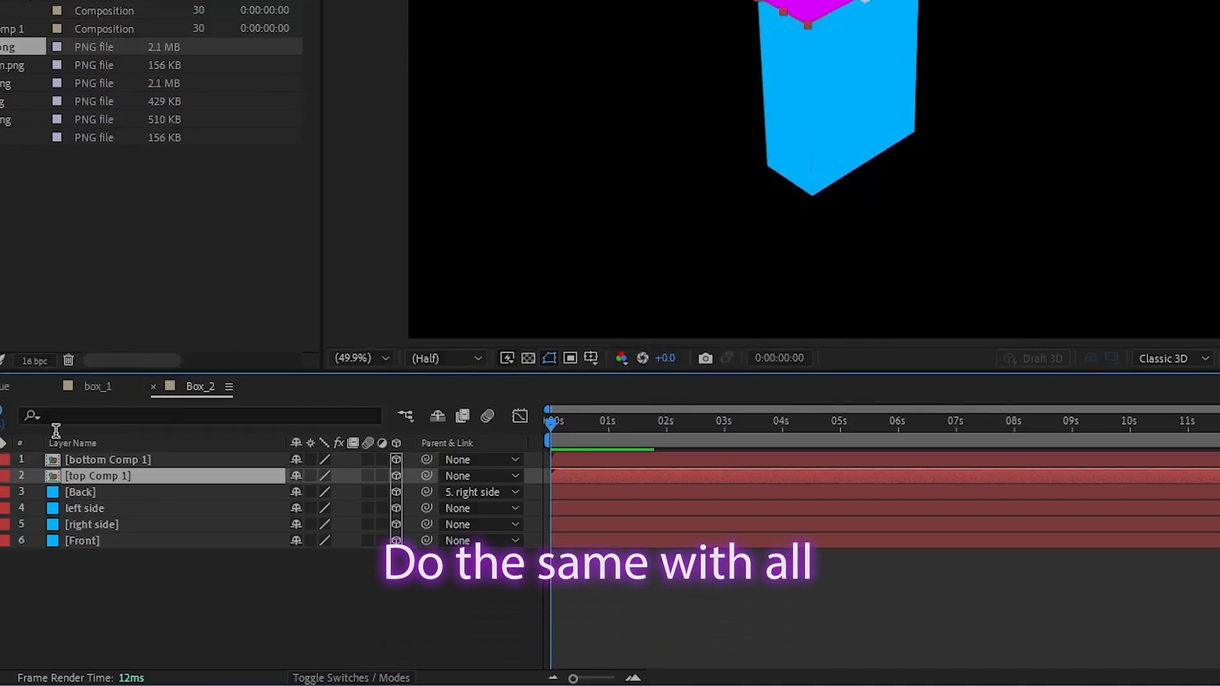
Pre-compose the Back layer, leaving all attributes in Box_2
right_click(103, 493)
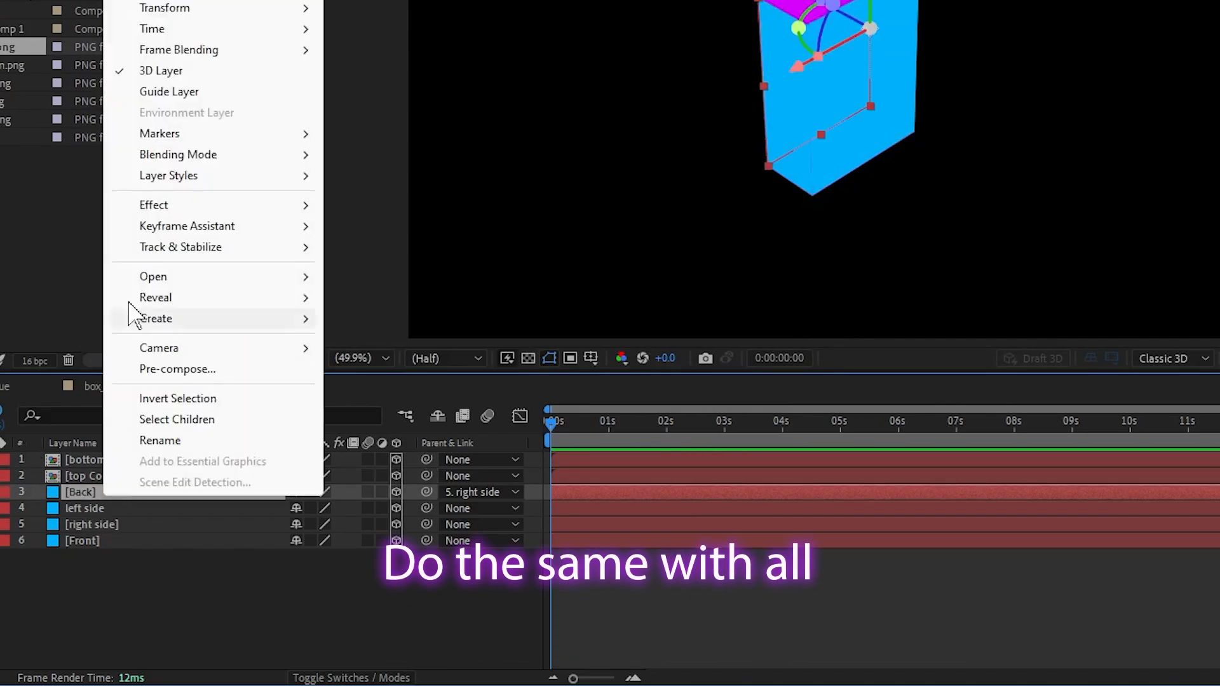
left_click(181, 371)
left_click_drag(863, 78, 800, 87)
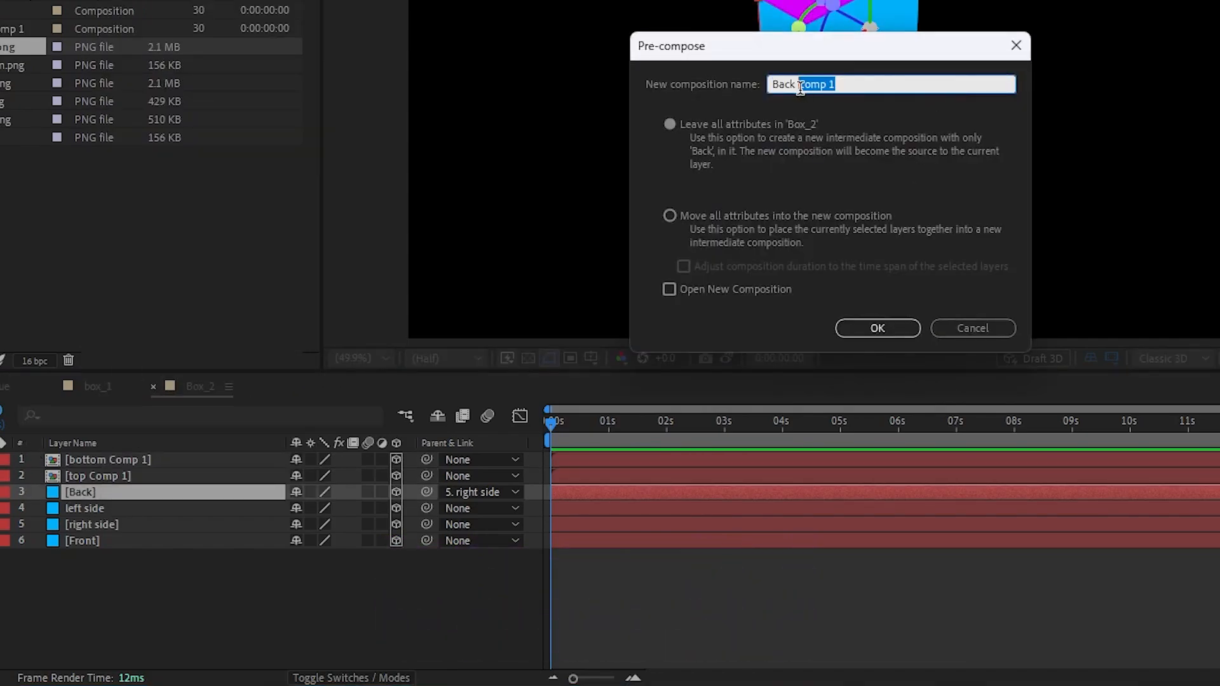
left_click(881, 321)
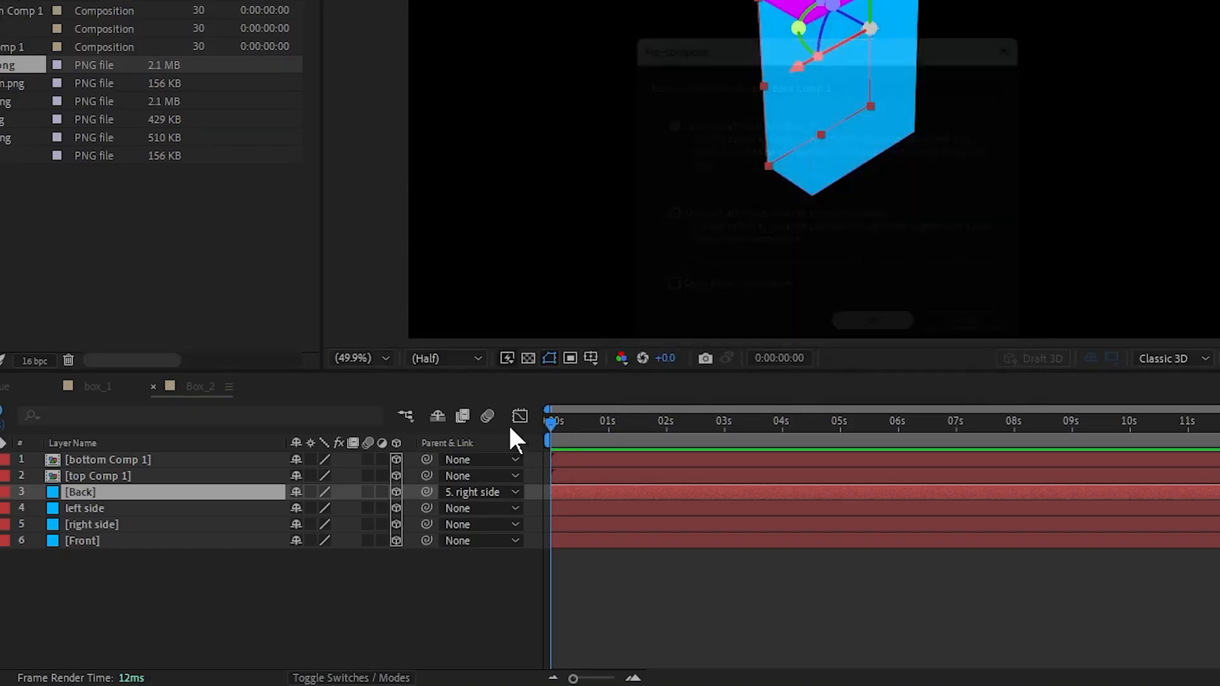
Pre-compose the left side layer into its own composition
left_click(91, 508)
right_click(94, 511)
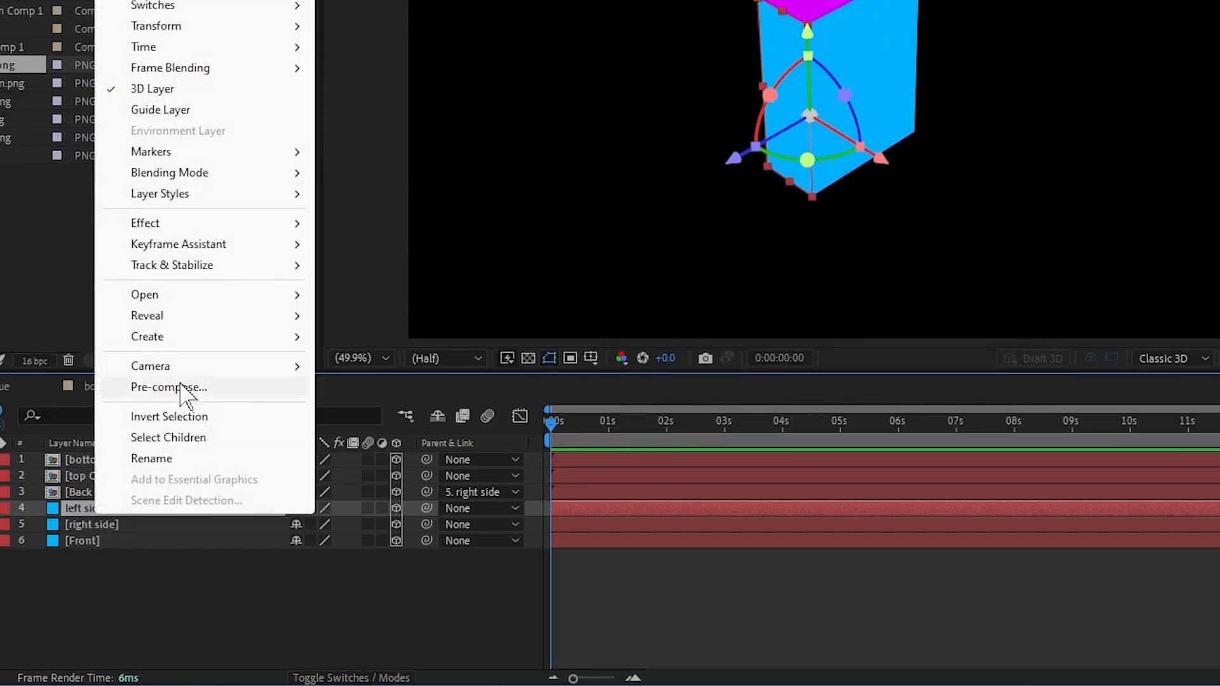
left_click(194, 386)
left_click(867, 323)
left_click_drag(867, 79, 815, 85)
Pre-compose the right side and Front layers, each into its own composition
right_click(104, 525)
left_click(194, 401)
left_click(868, 325)
right_click(130, 541)
left_click(203, 416)
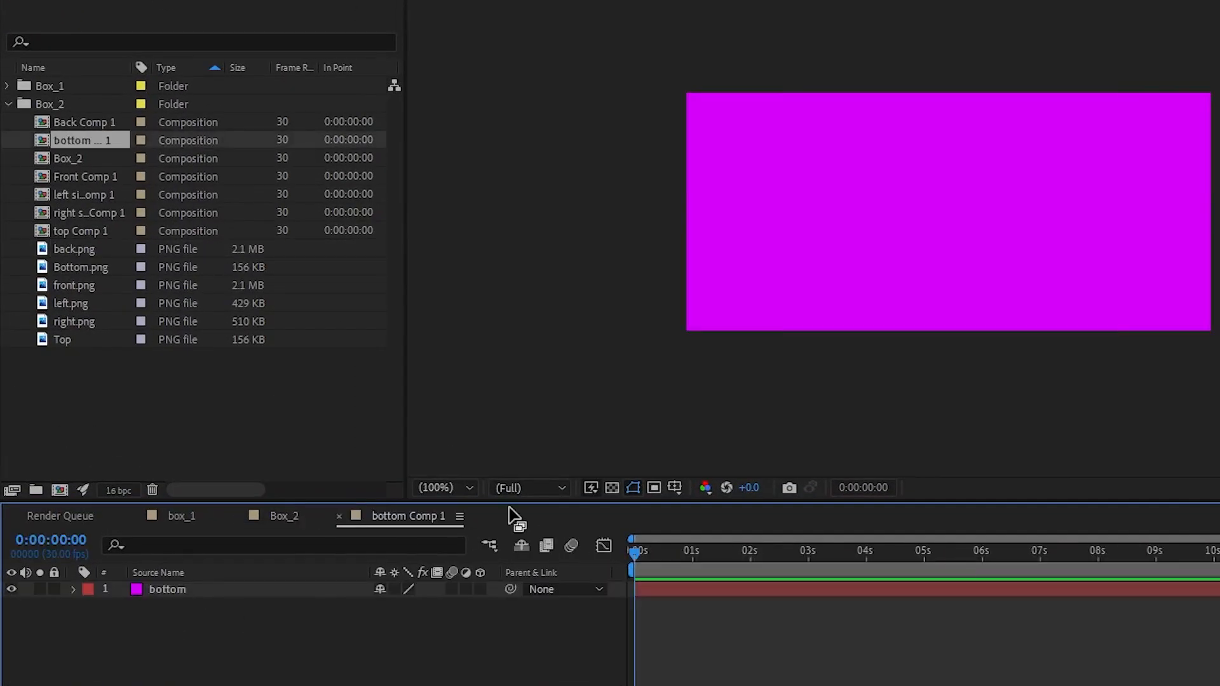
Add Bottom.png above the bottom solid in bottom Comp 1 and scale it with Fit to Comp
left_click(62, 247)
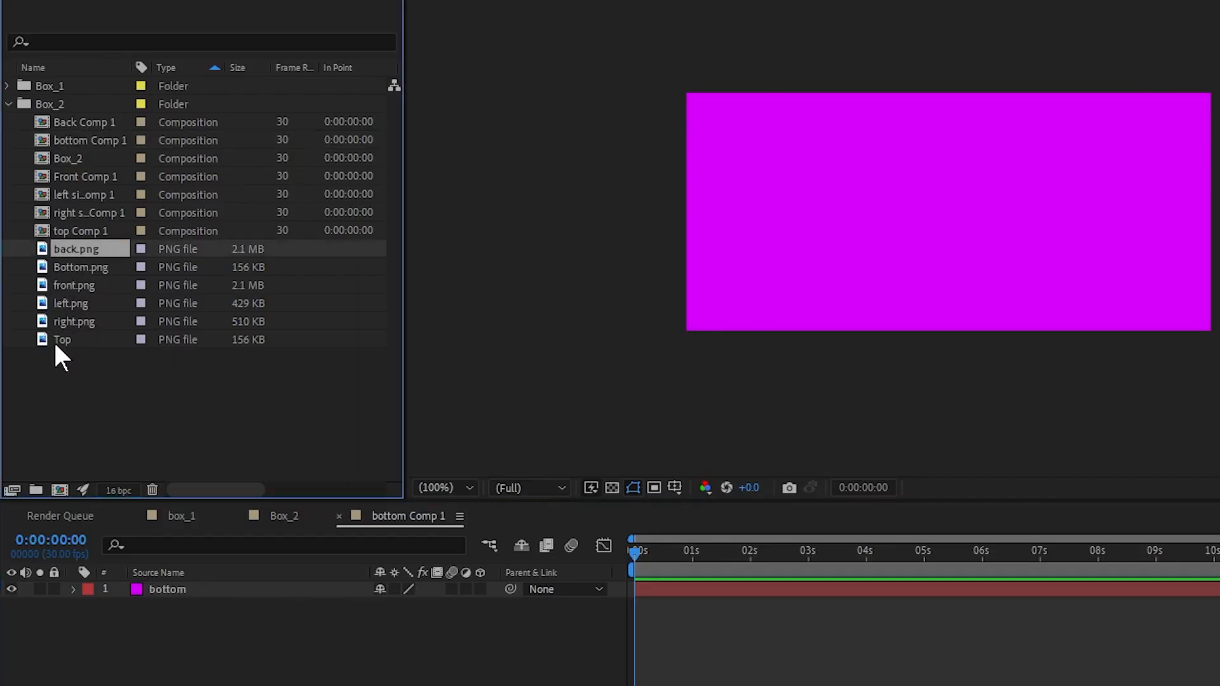
left_click(61, 267)
left_click_drag(61, 267, 194, 588)
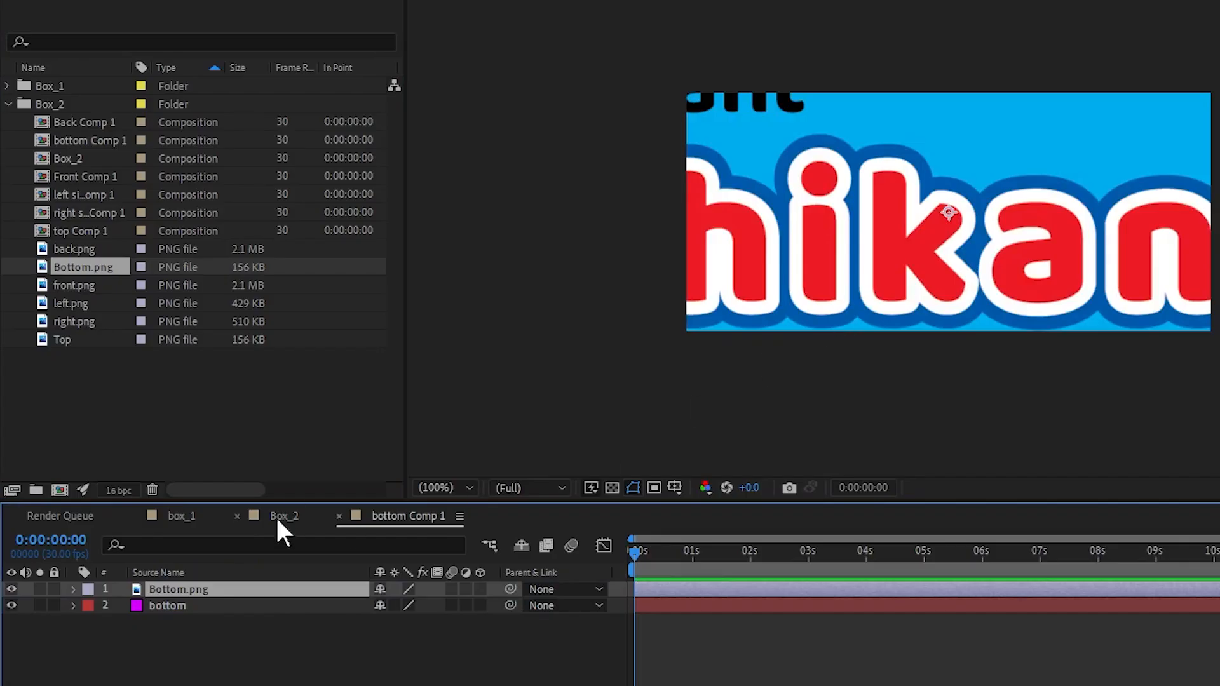
right_click(269, 591)
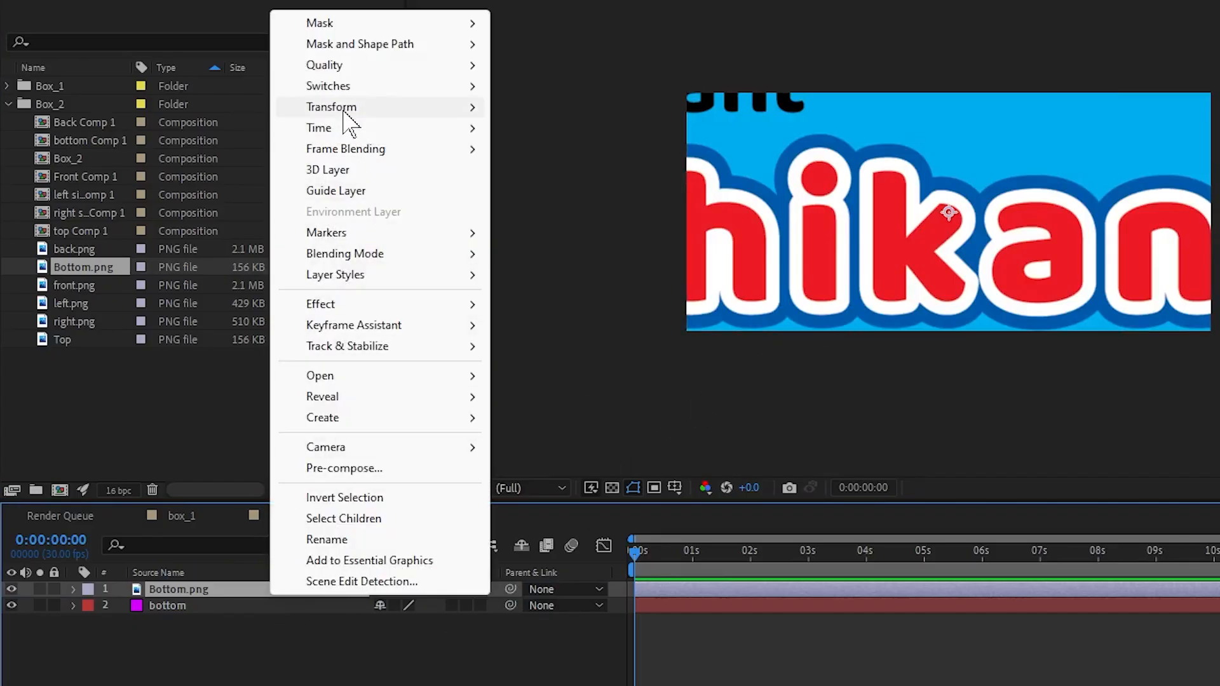
mouse_move(471, 108)
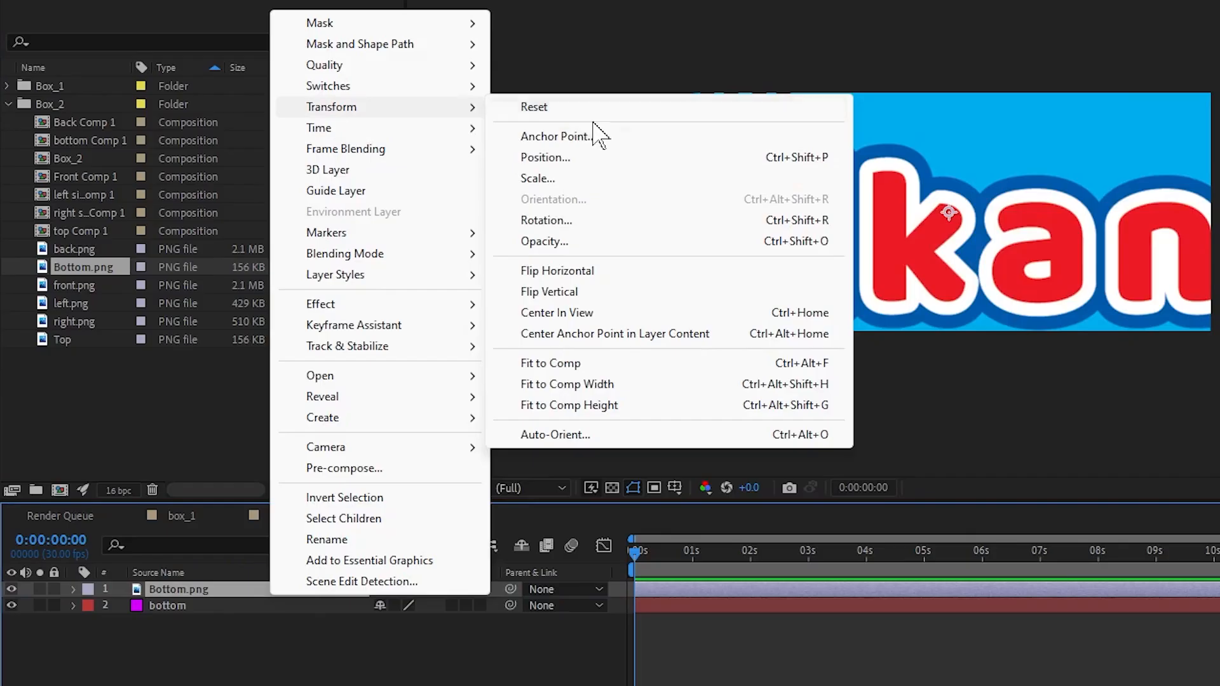
left_click(564, 371)
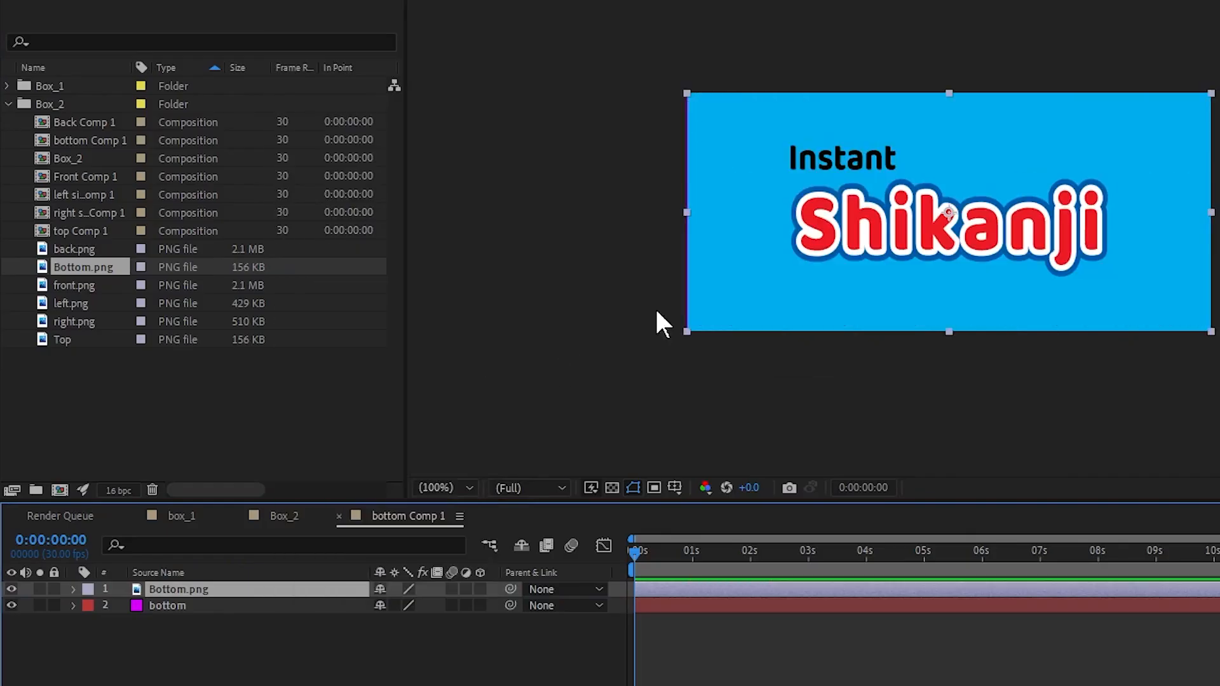
Hide the magenta bottom solid in bottom Comp 1 and return to the Box_2 composition
left_click(277, 514)
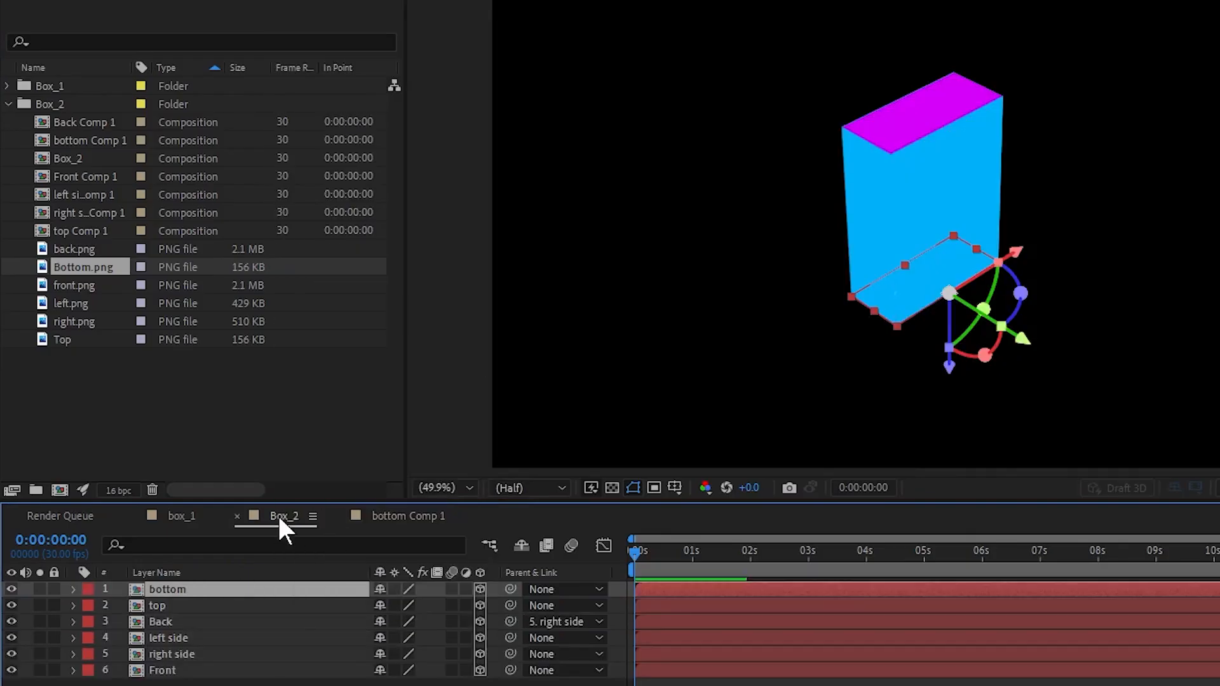
left_click(391, 516)
left_click(12, 605)
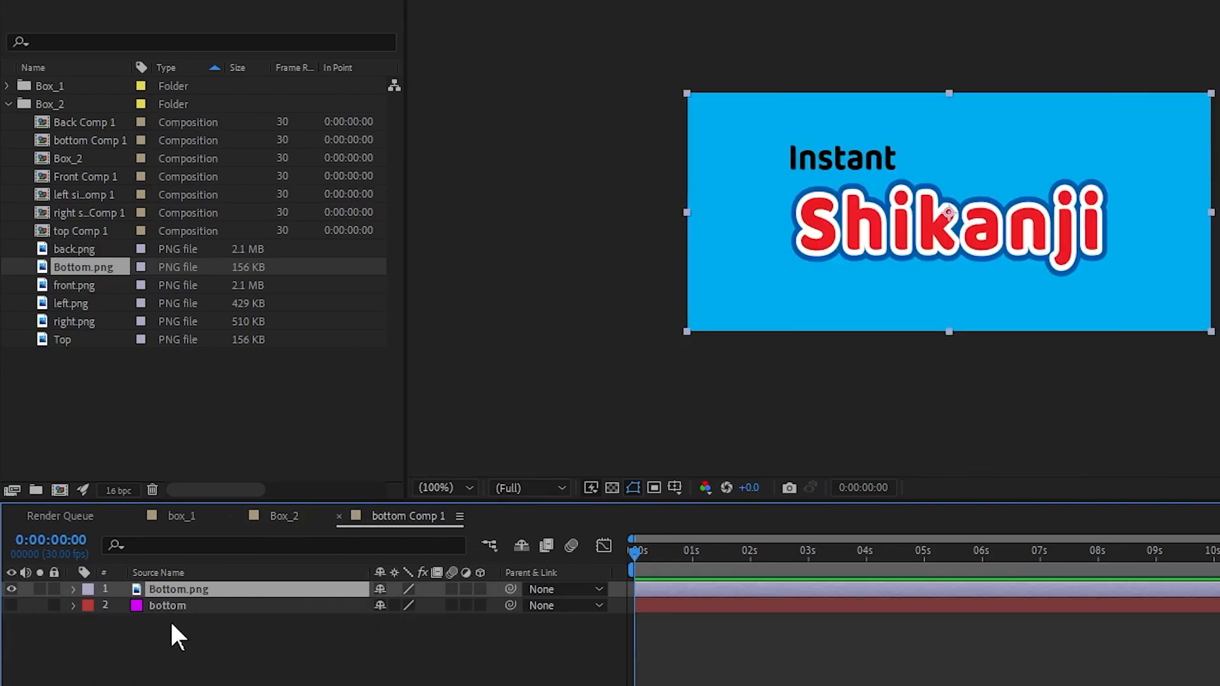
left_click(278, 518)
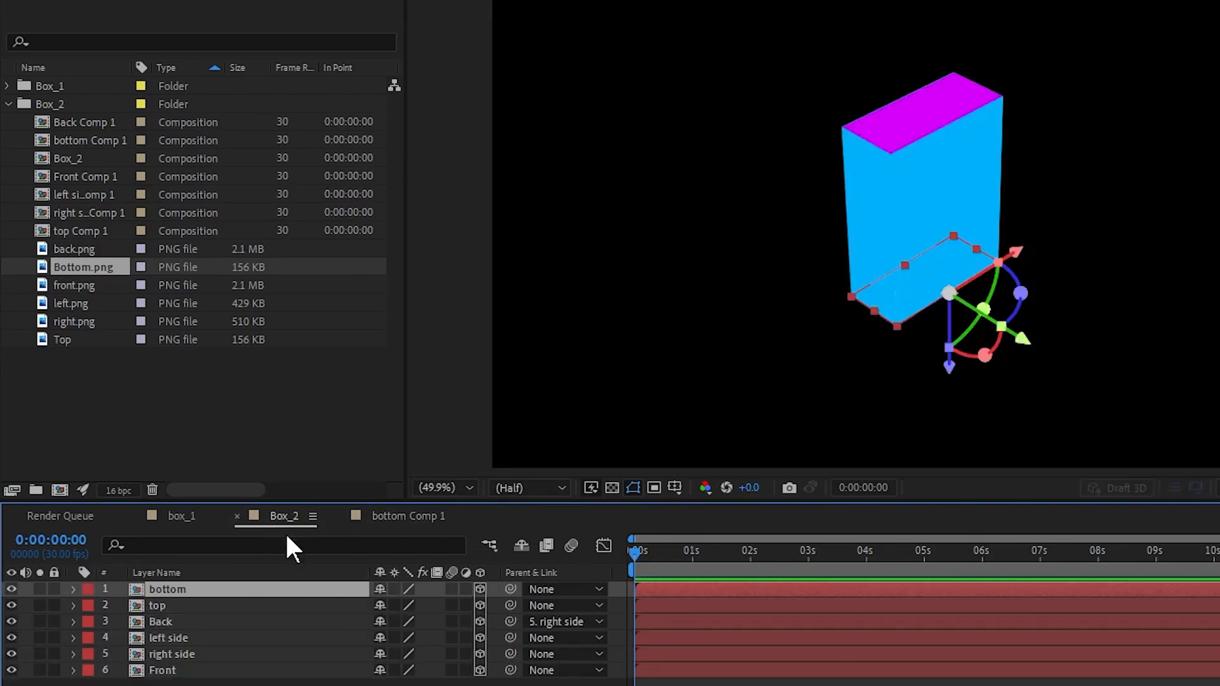
Open the top face's composition, add the Top image above the solid and scale it with Fit to Comp
double_click(133, 607)
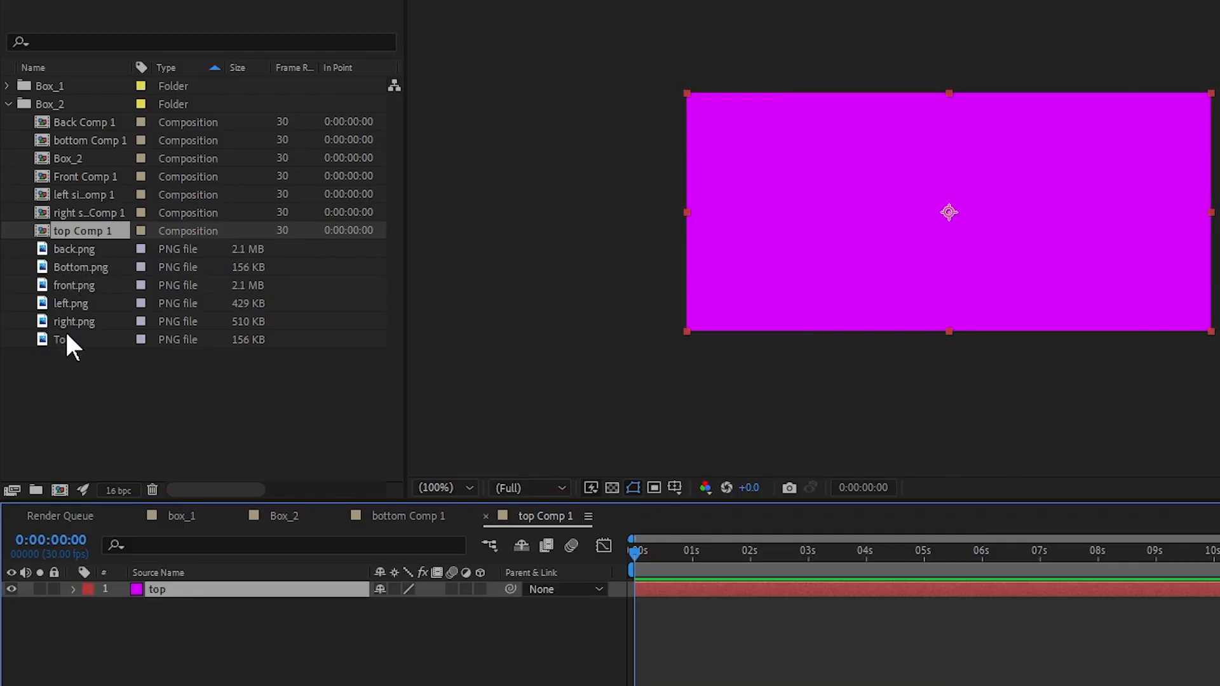
left_click_drag(42, 340, 150, 575)
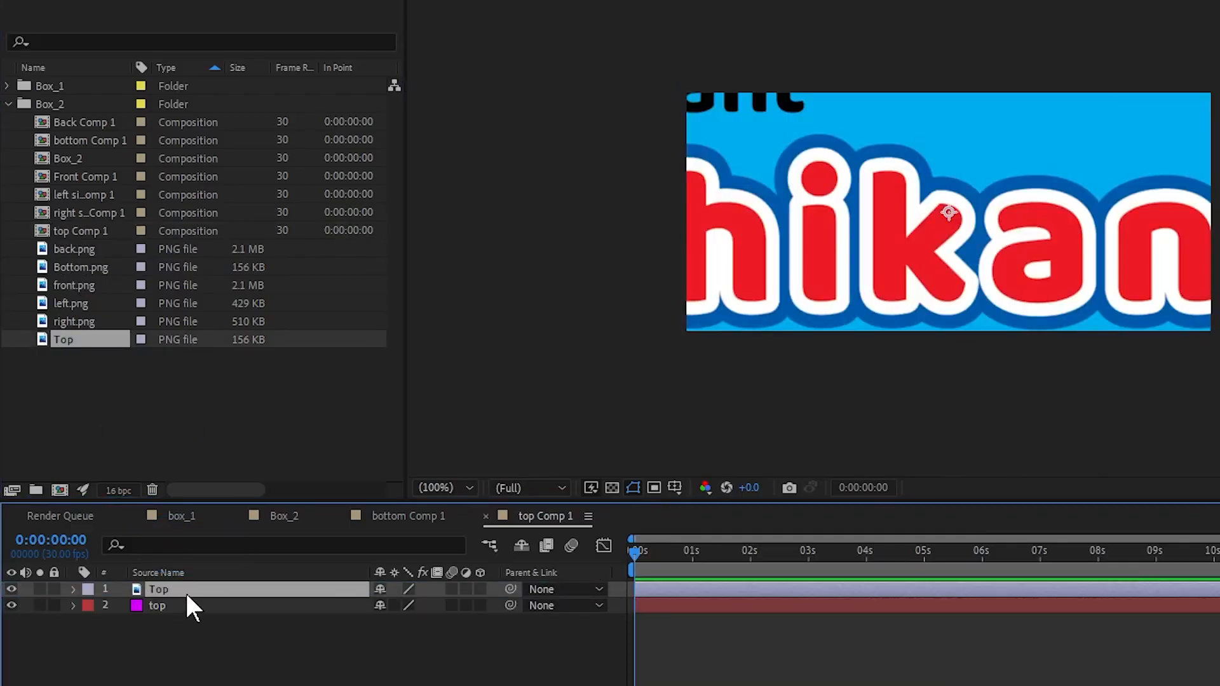
right_click(185, 592)
mouse_move(245, 106)
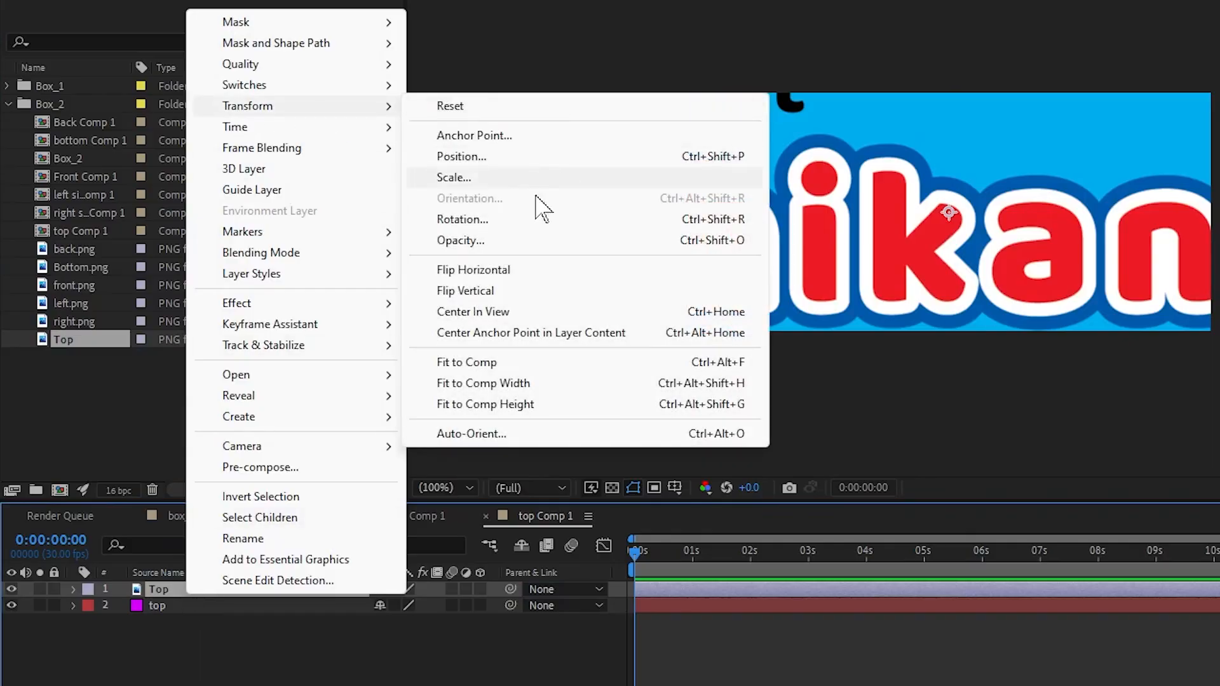
left_click(473, 364)
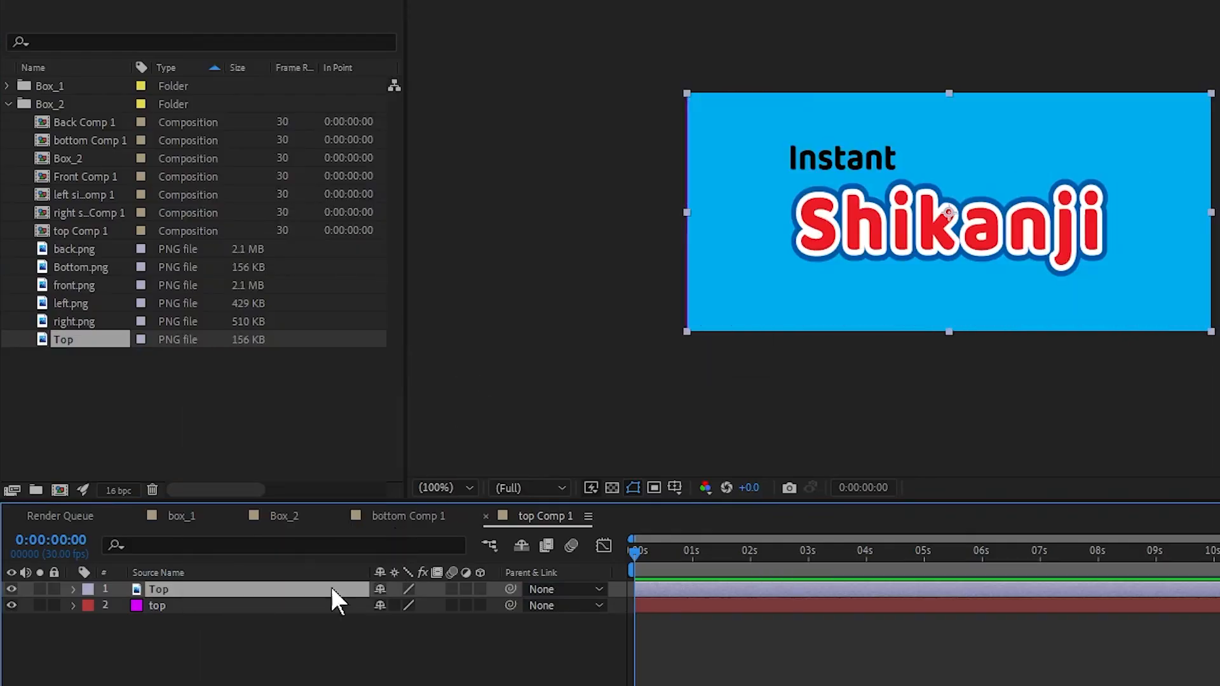
Hide the magenta top solid in top Comp 1 and return to the Box_2 composition
left_click(11, 605)
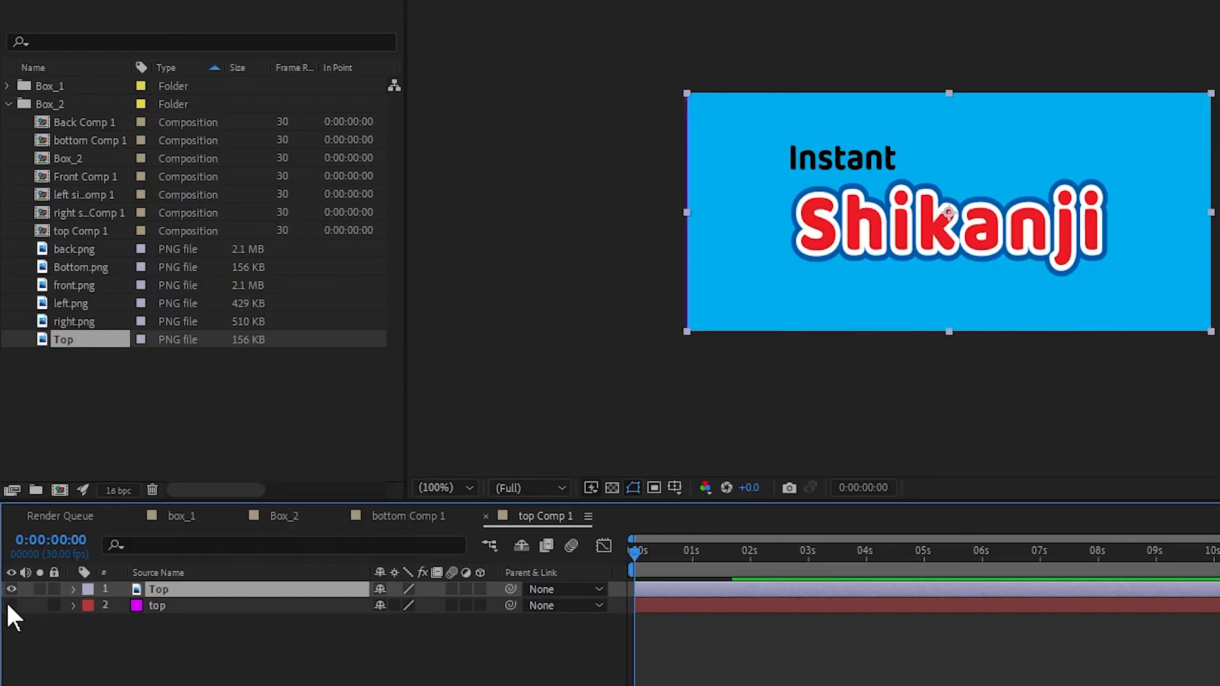
left_click(304, 625)
left_click(276, 520)
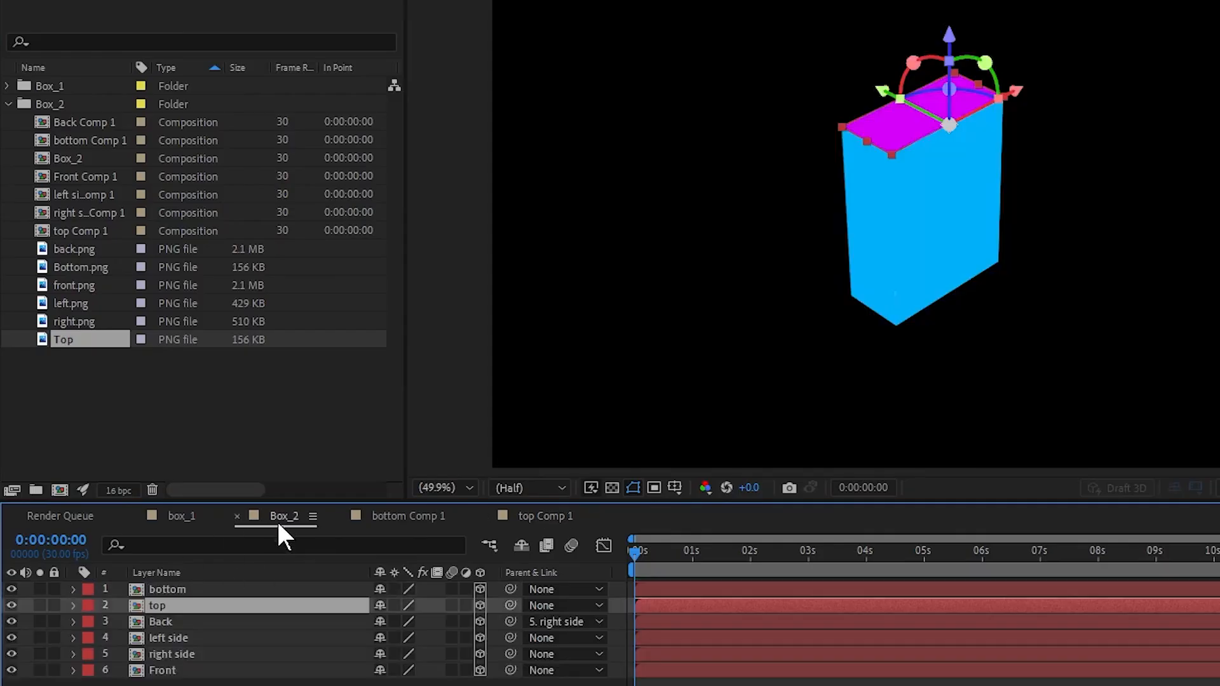
Open the Back face's composition, add back.png above the solid and scale it with Fit to Comp
left_click(135, 621)
double_click(134, 619)
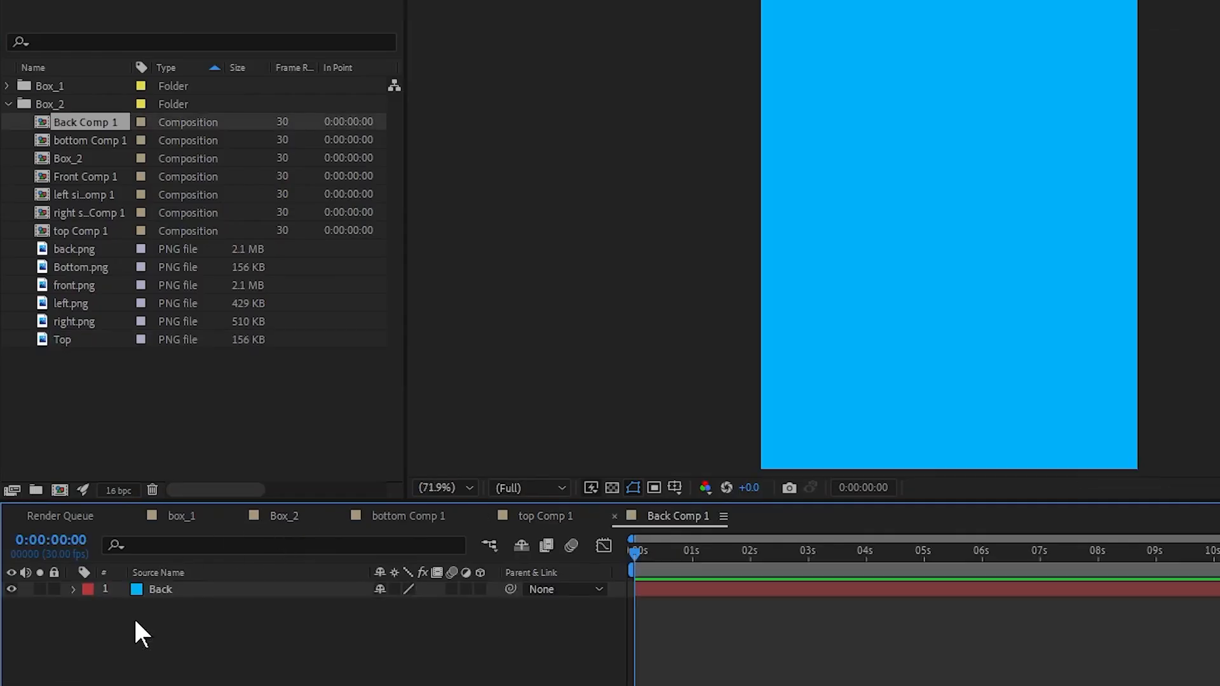
left_click(165, 587)
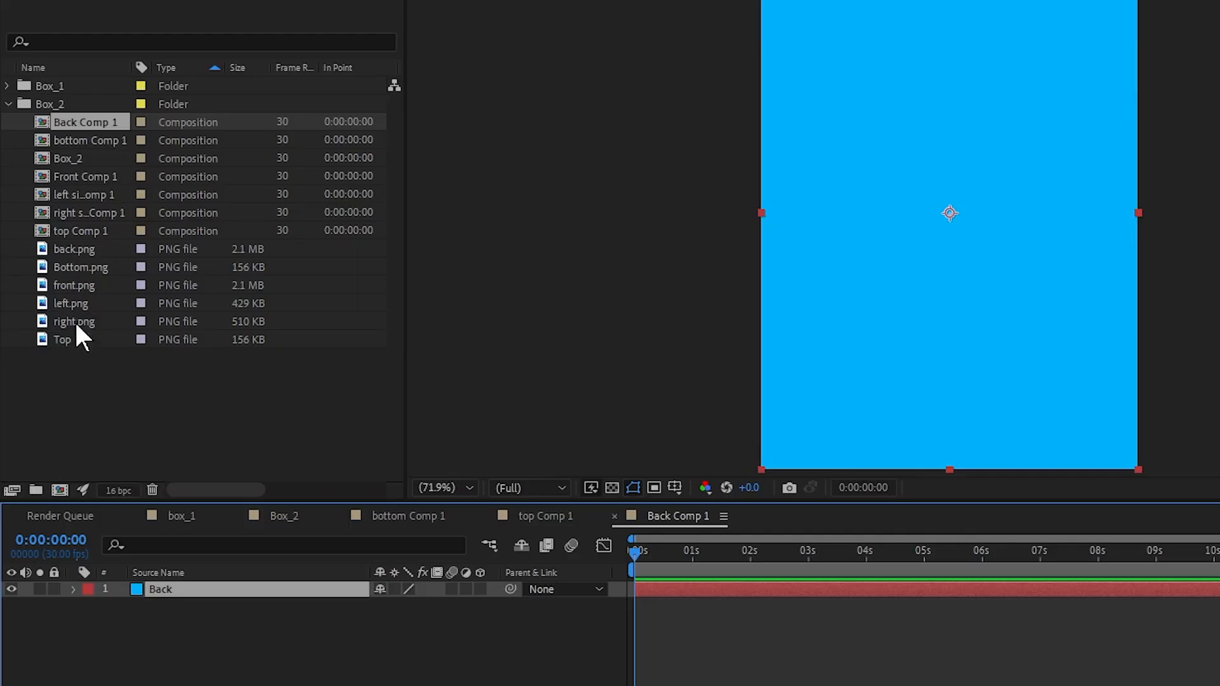
left_click_drag(47, 250, 219, 588)
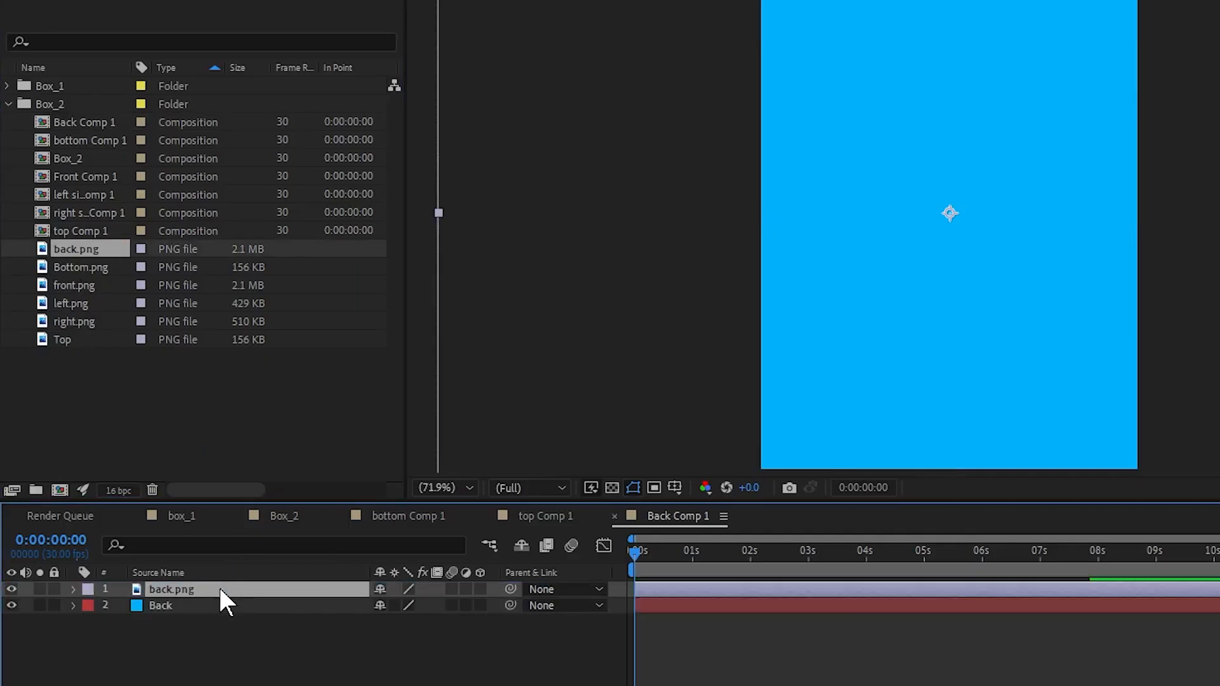
right_click(232, 594)
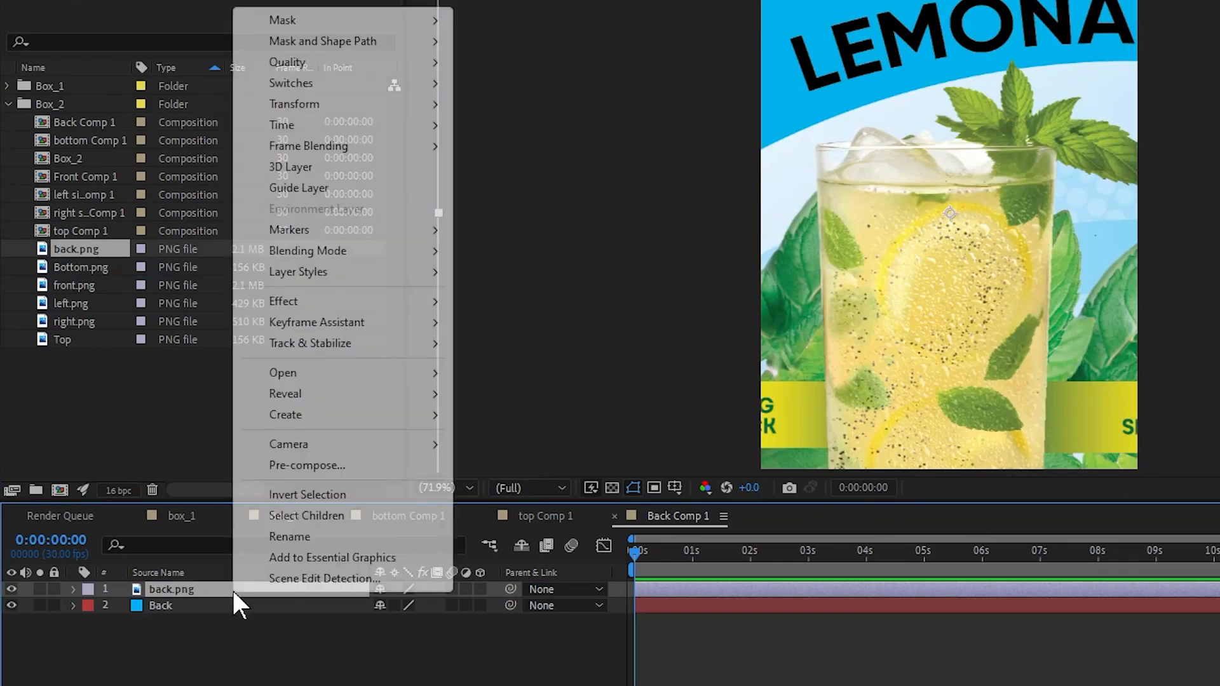
mouse_move(299, 109)
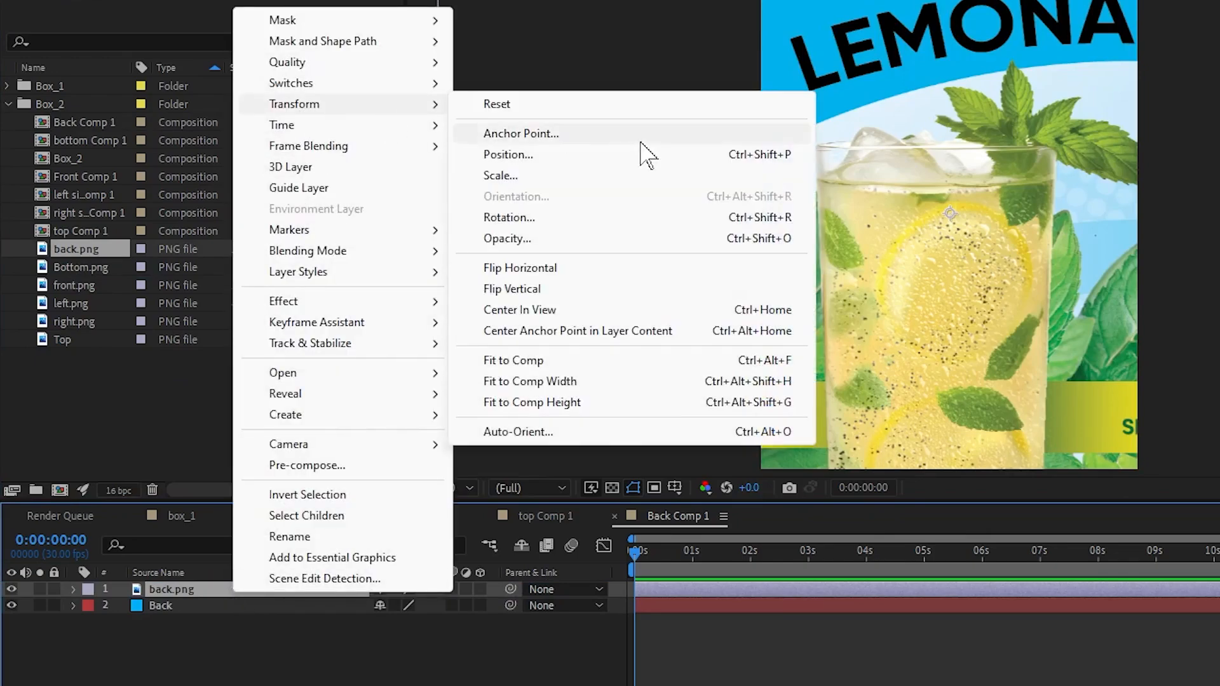
left_click(513, 365)
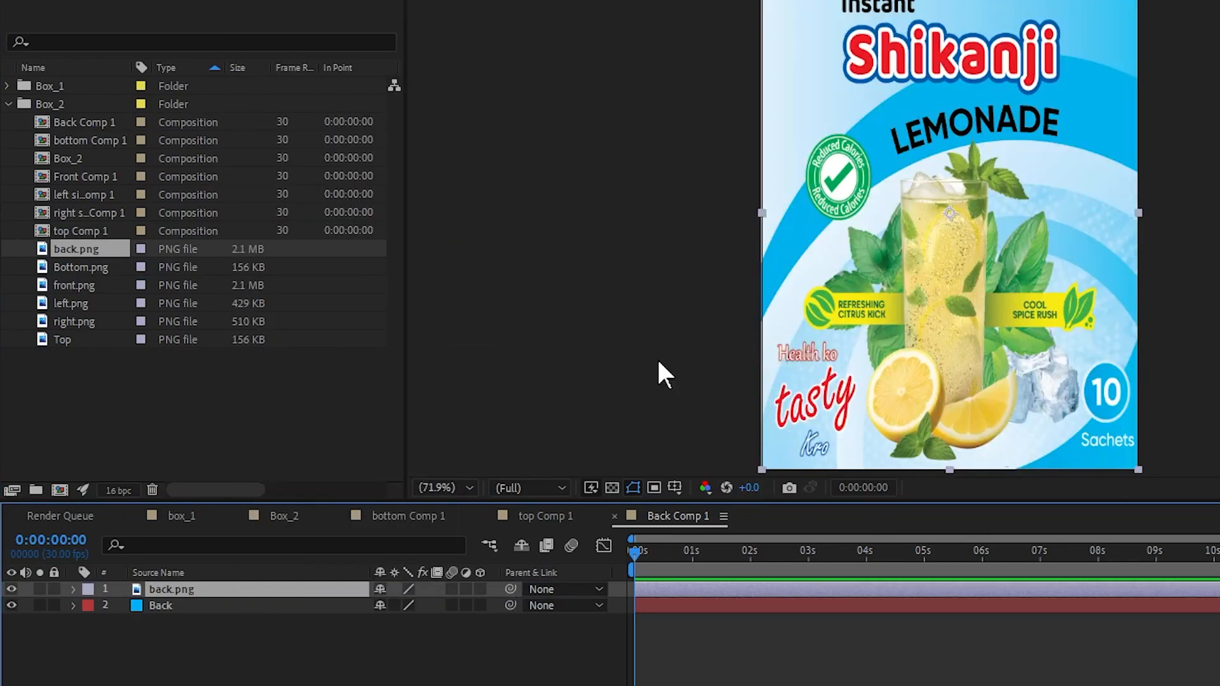
Hide the blue Back solid in Back Comp 1 and return to the Box_2 composition
left_click(407, 645)
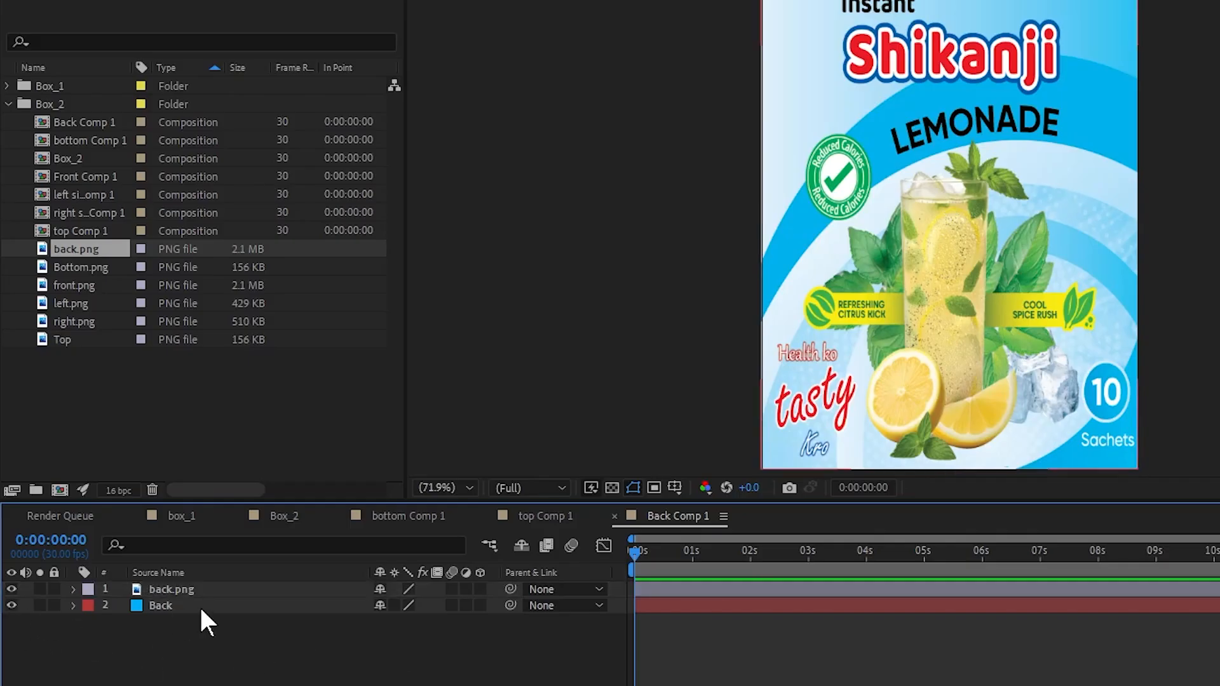
left_click(11, 605)
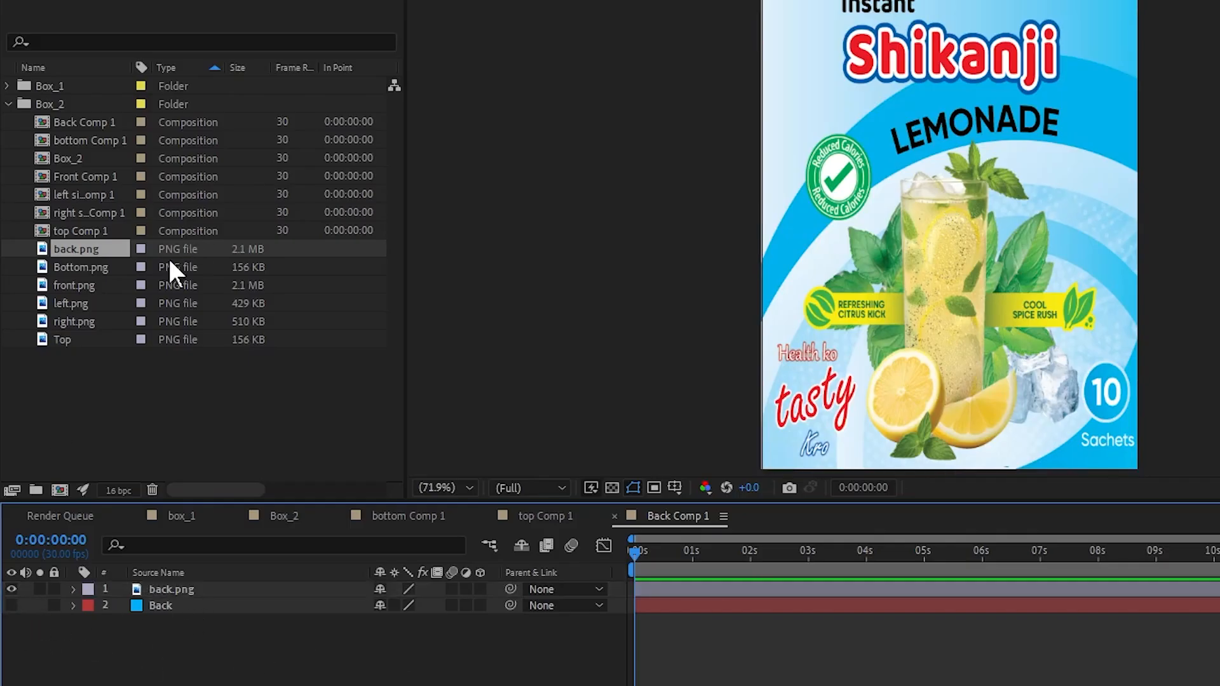
left_click(271, 517)
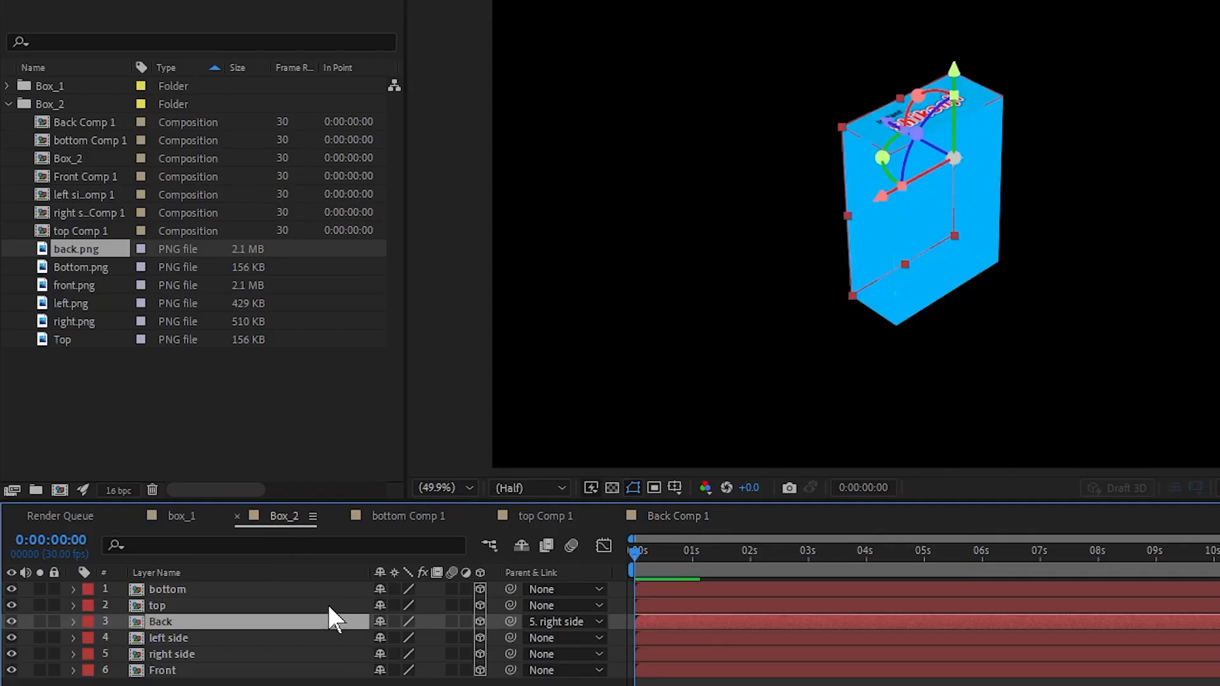
Open the left side face's composition and add left.png above the blue solid
double_click(139, 638)
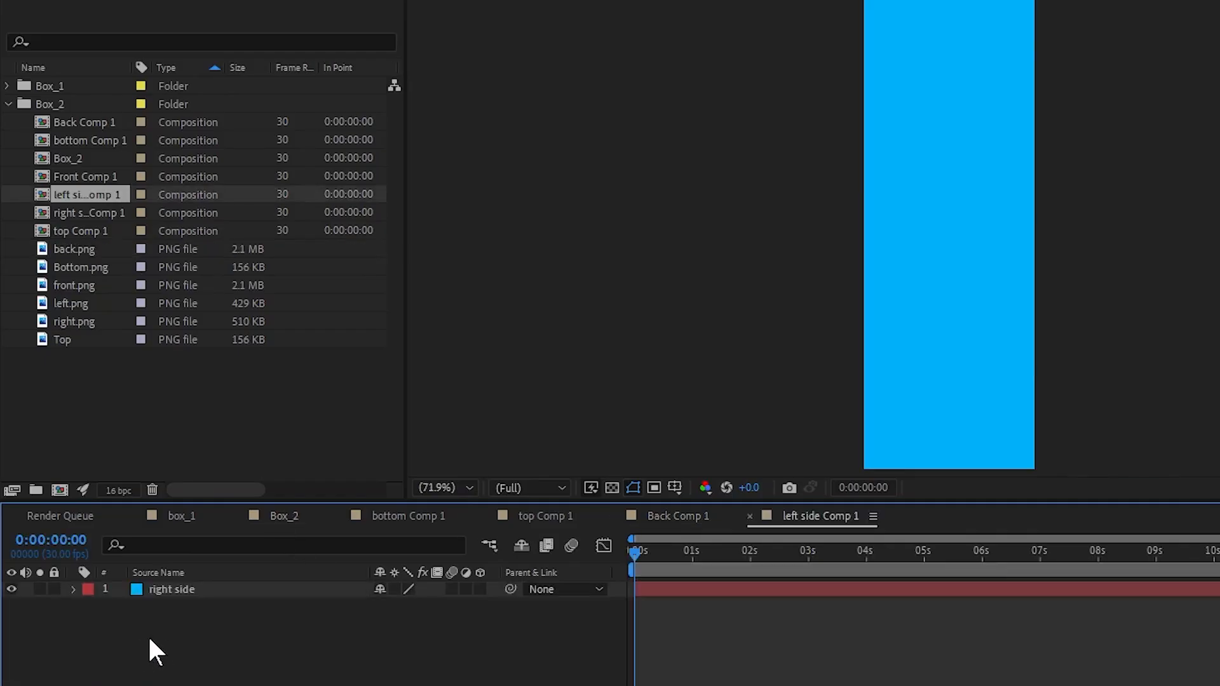
left_click(161, 590)
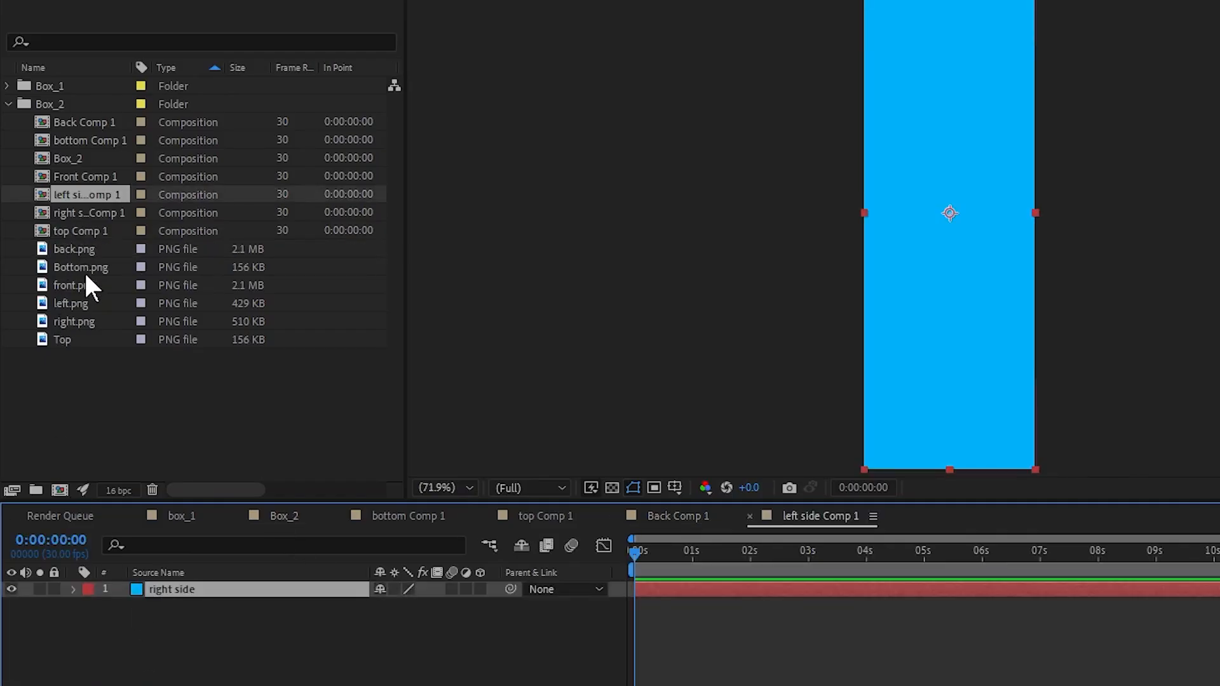
left_click_drag(42, 305, 218, 589)
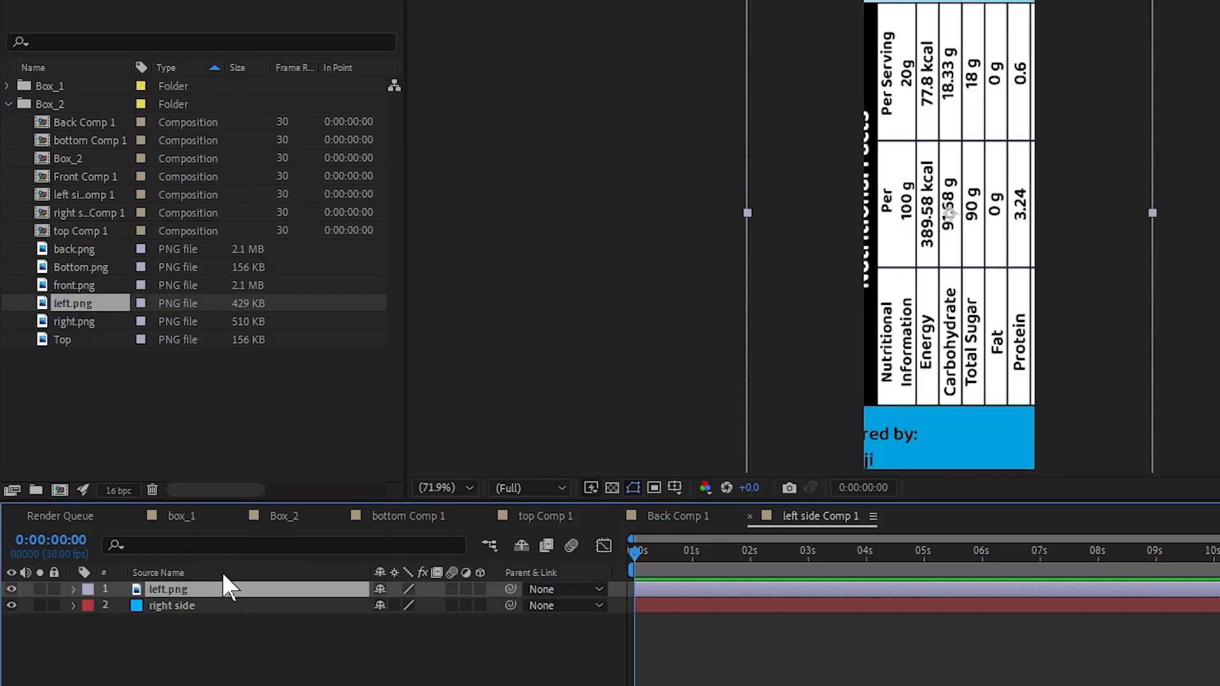
Hide the blue solid in left side Comp 1 and scale left.png with Fit to Comp
left_click(11, 605)
right_click(211, 589)
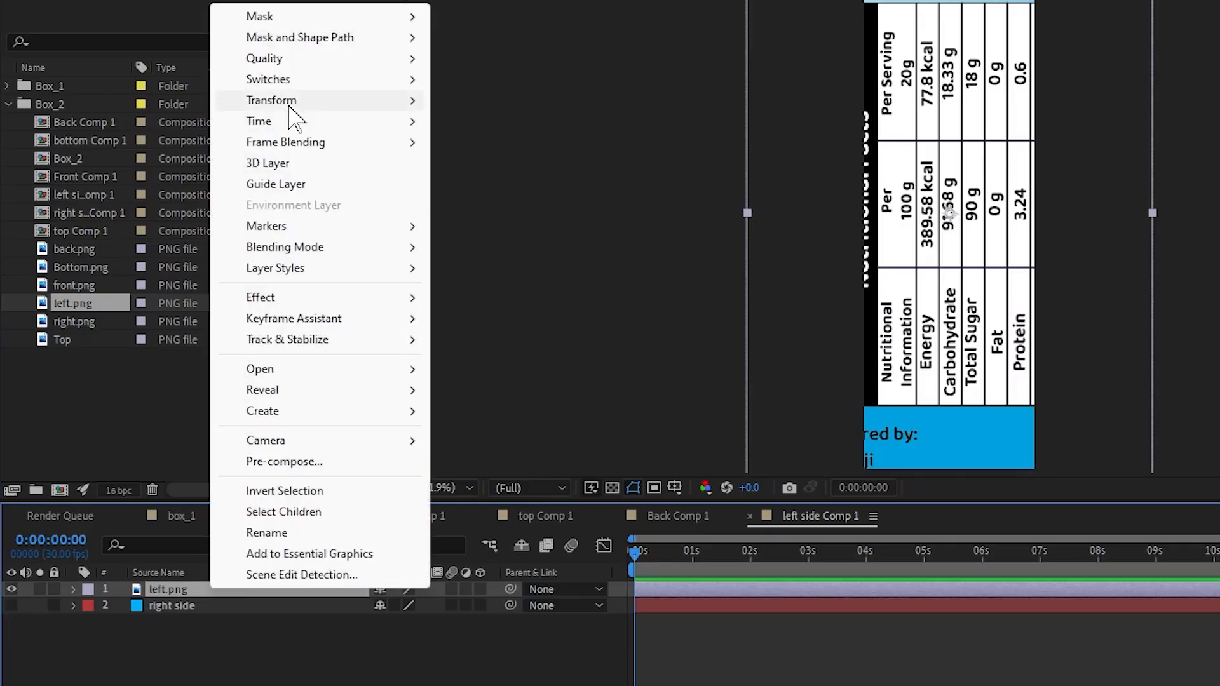
mouse_move(289, 102)
left_click(498, 357)
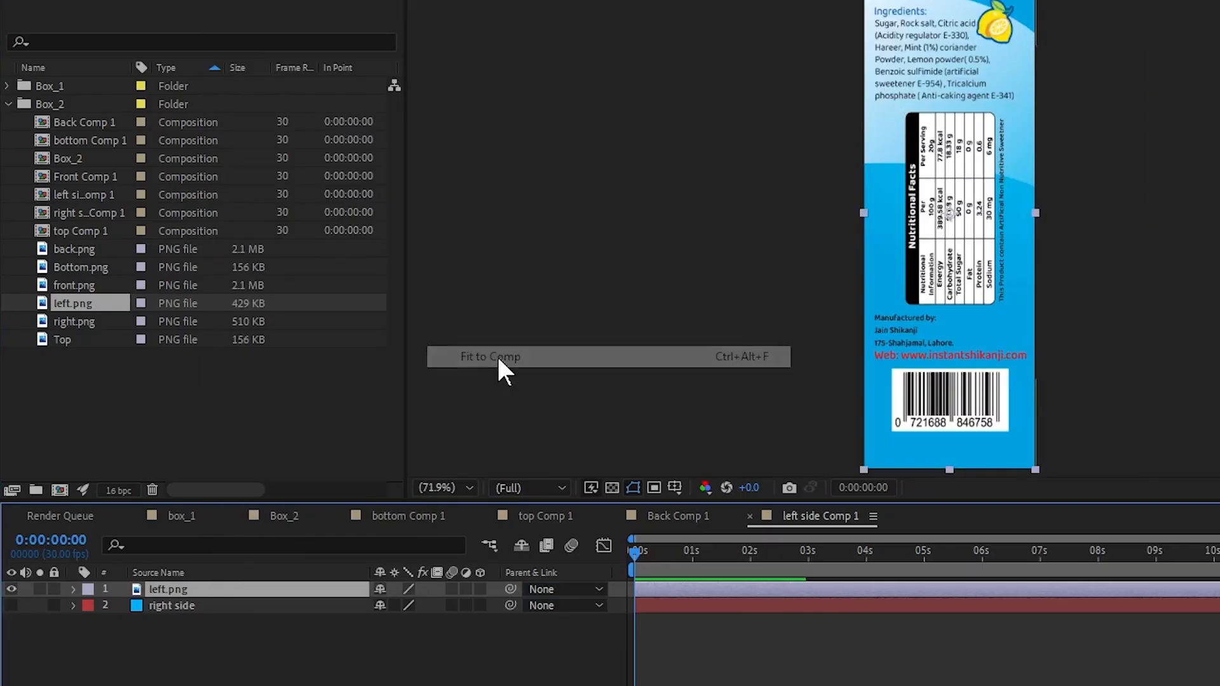
left_click(343, 641)
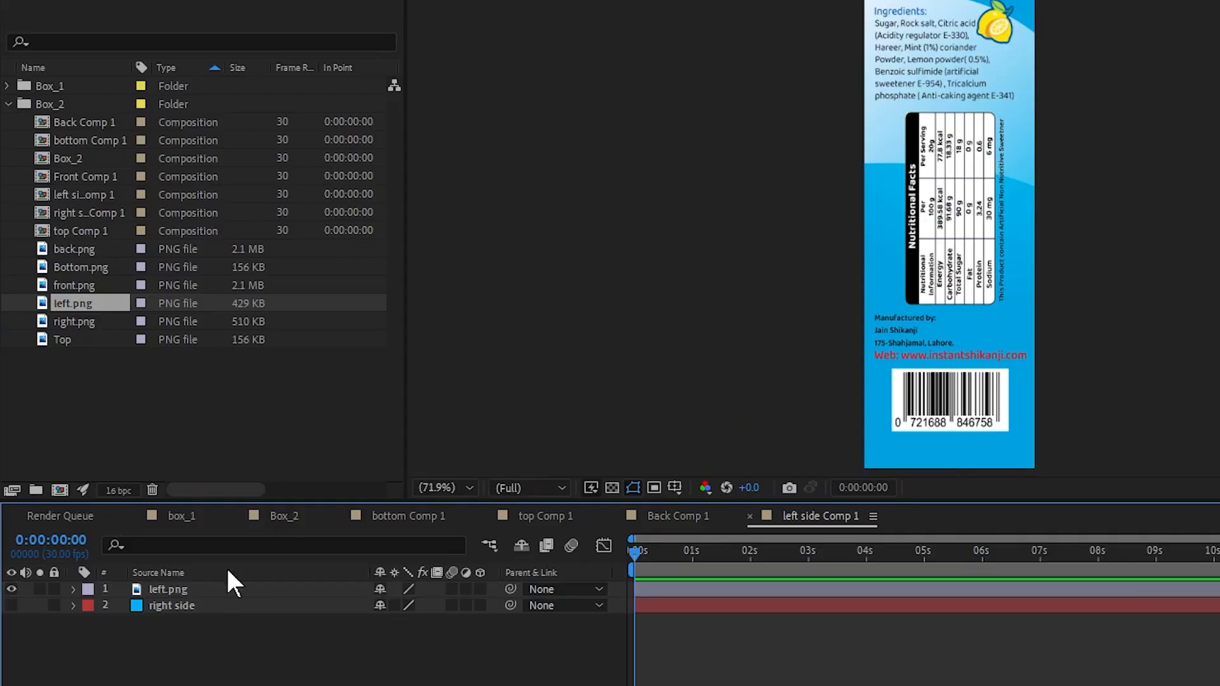
From the Box_2 composition, open the right side face's composition and add right.png above the blue solid
left_click(280, 517)
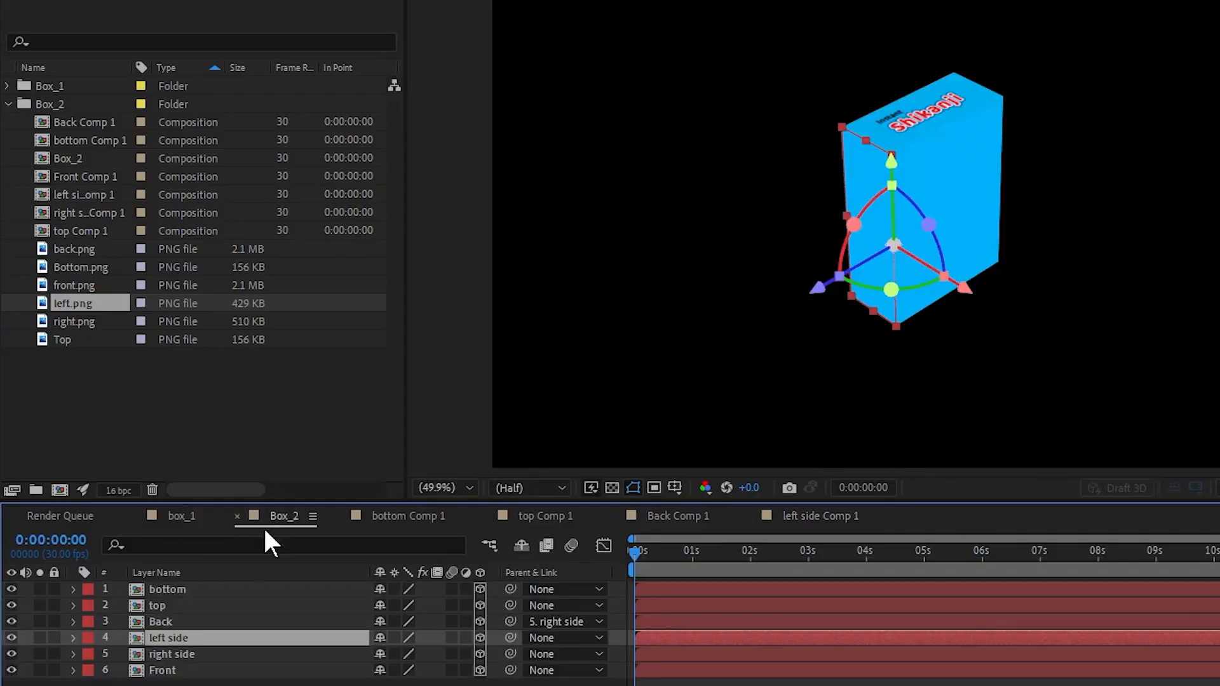
double_click(136, 655)
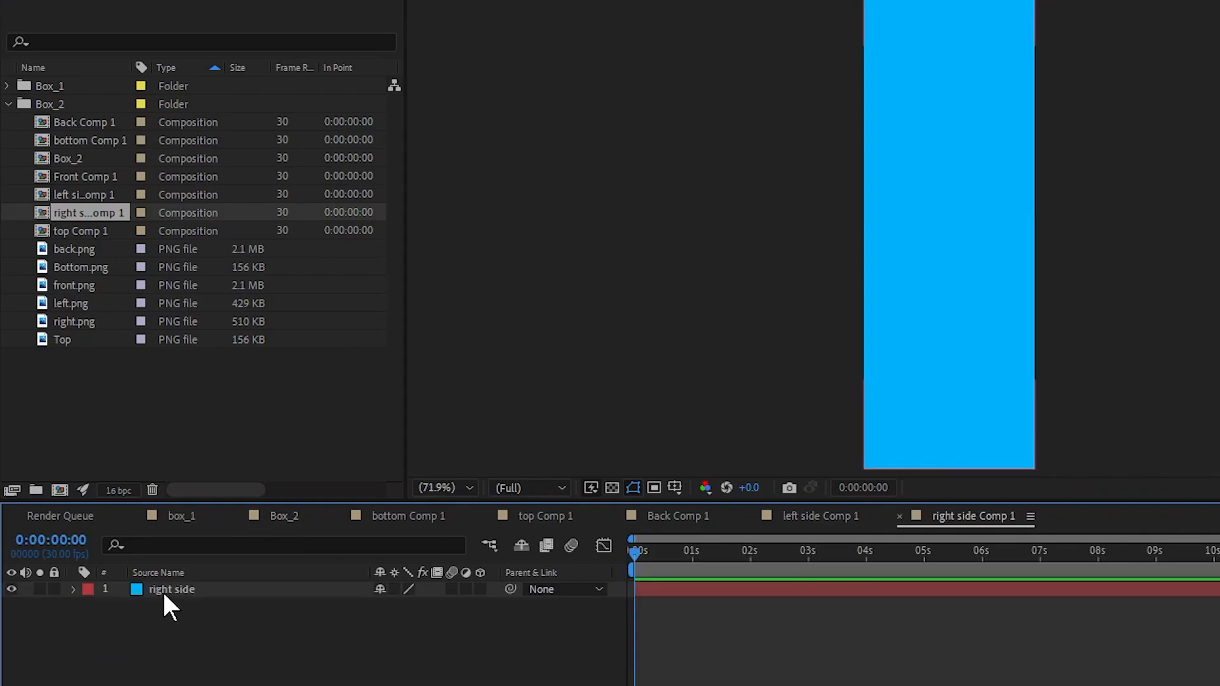
left_click(162, 588)
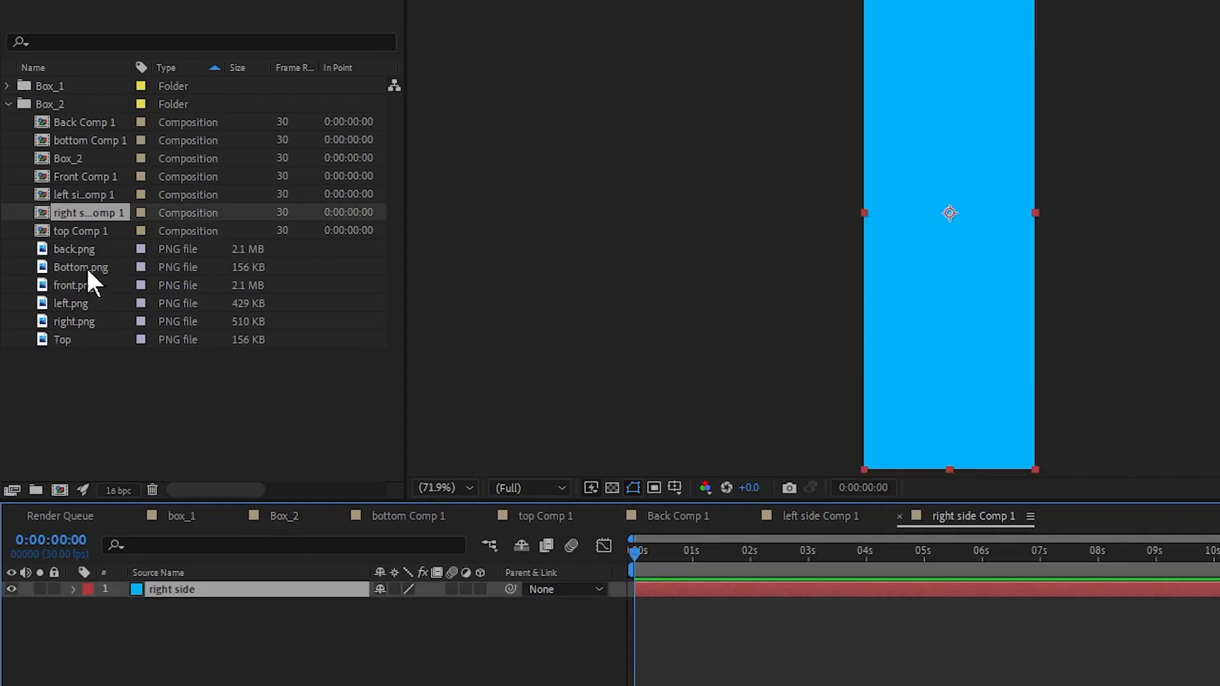
left_click_drag(44, 322, 217, 572)
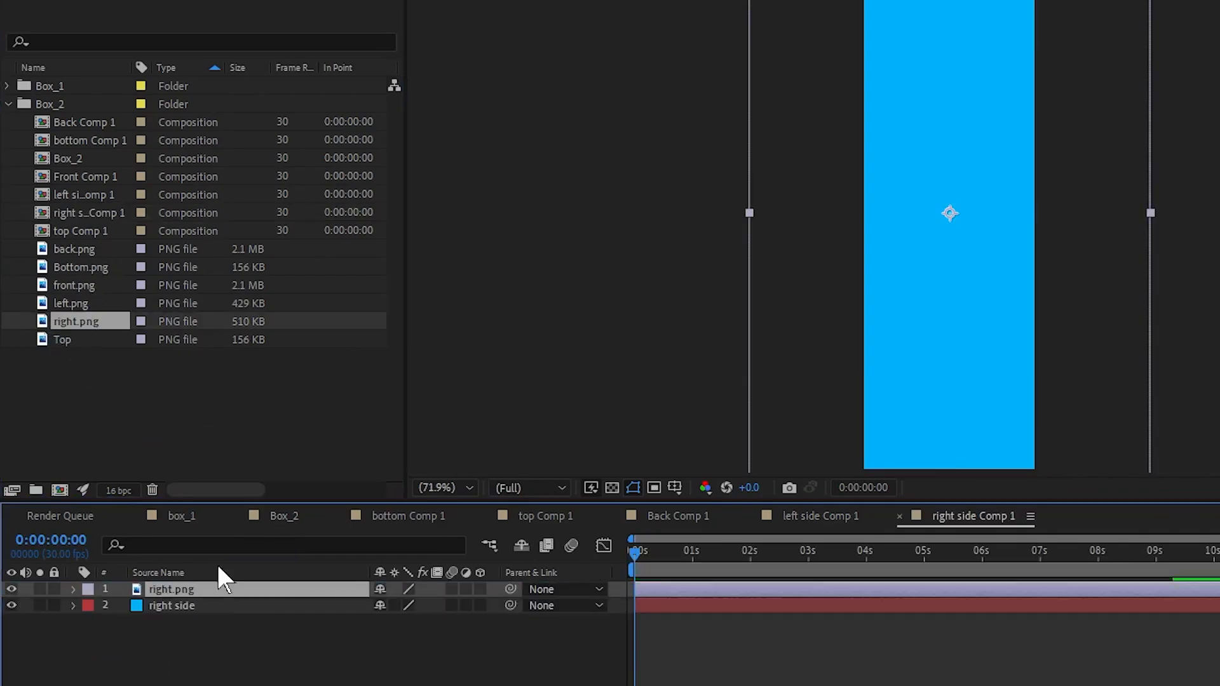
Scale right.png with Fit to Comp and hide the blue solid in right side Comp 1
right_click(242, 585)
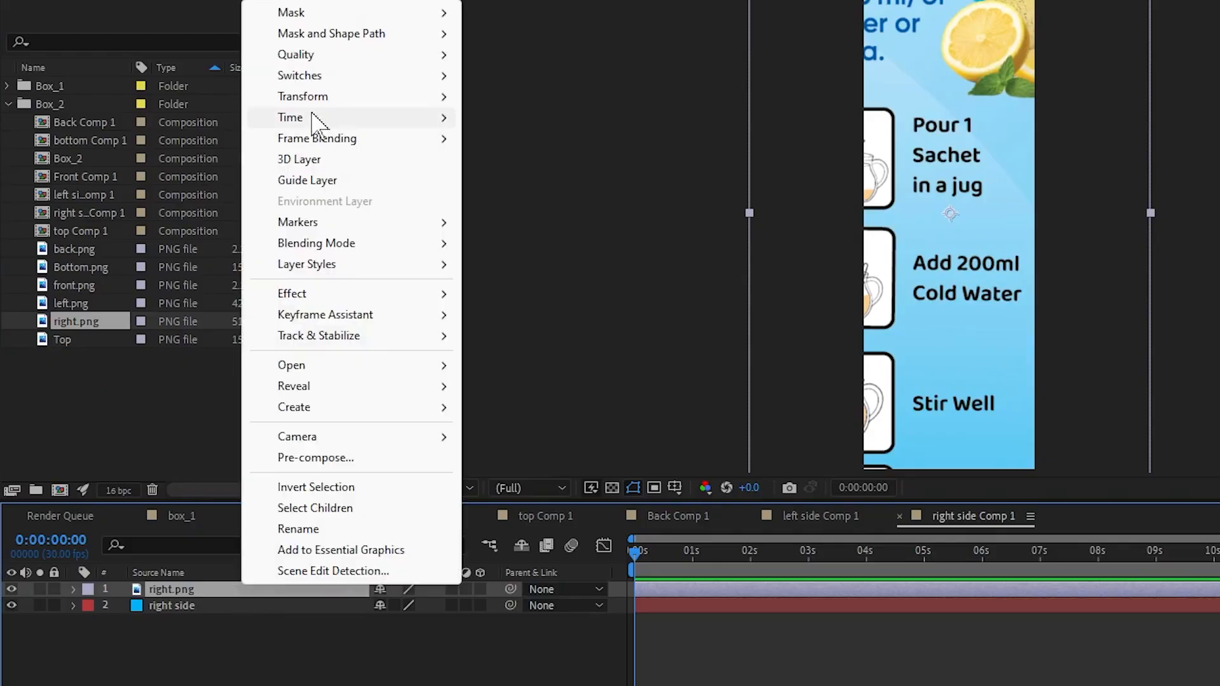
mouse_move(308, 102)
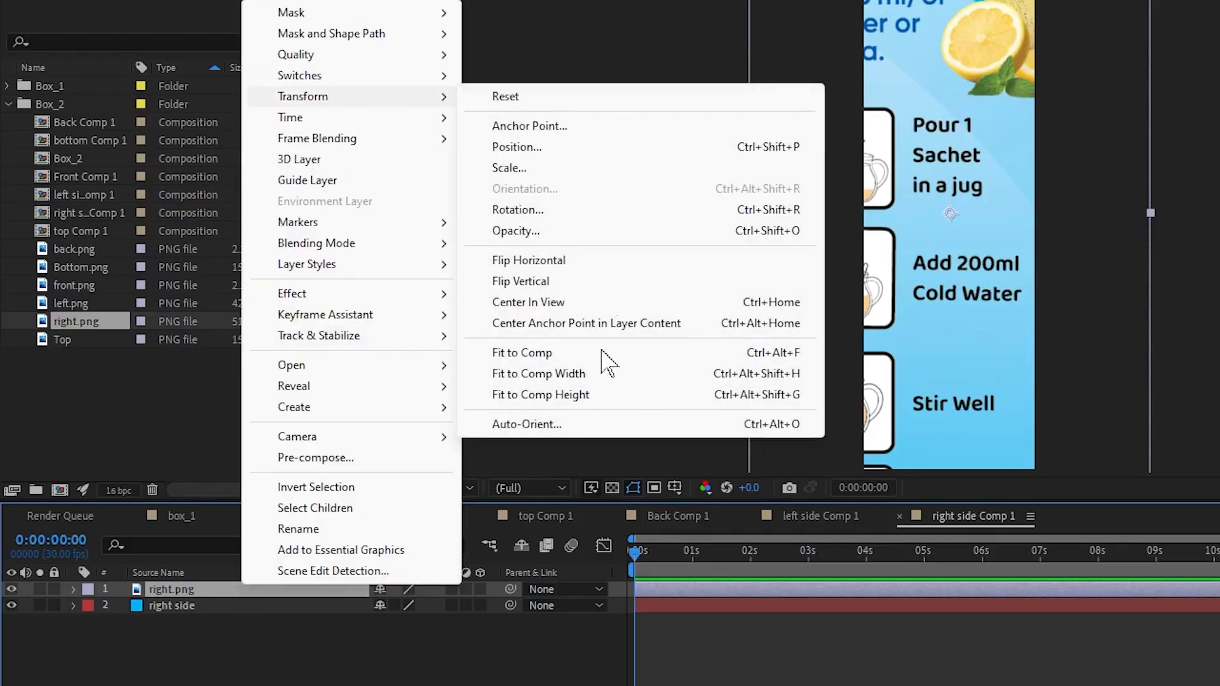
left_click(532, 355)
left_click(172, 606)
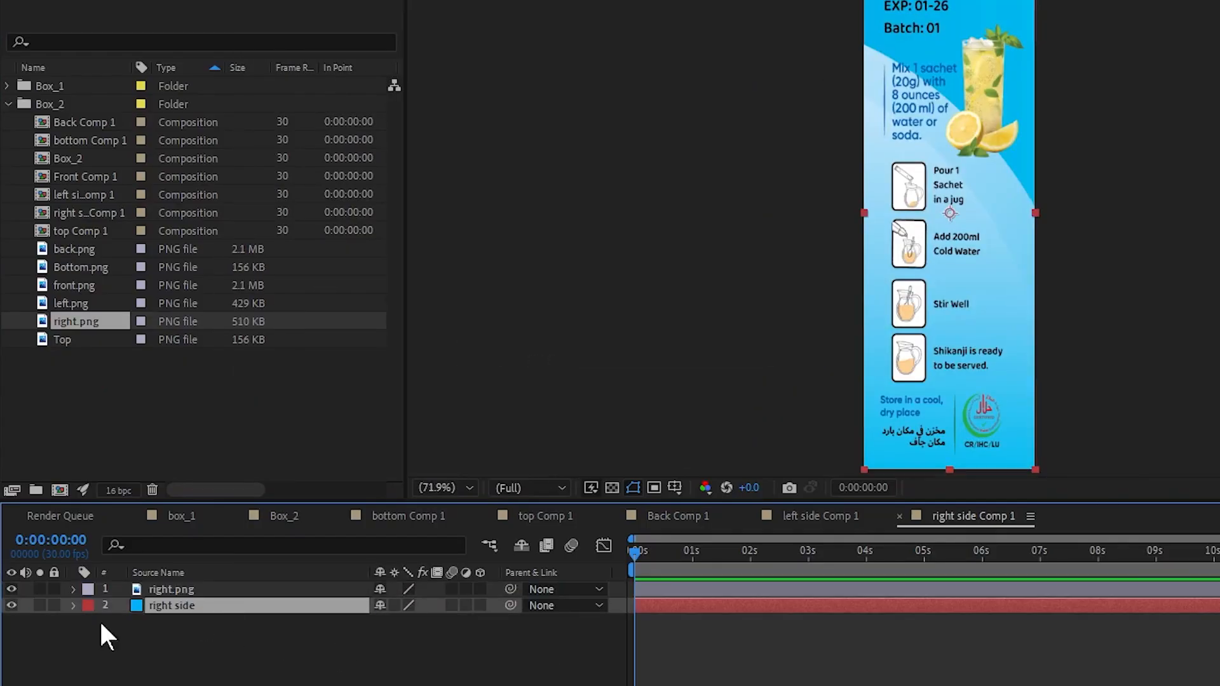
left_click(11, 606)
From the Box_2 composition, open the Front face's composition and add front.png above the Front solid
left_click(292, 515)
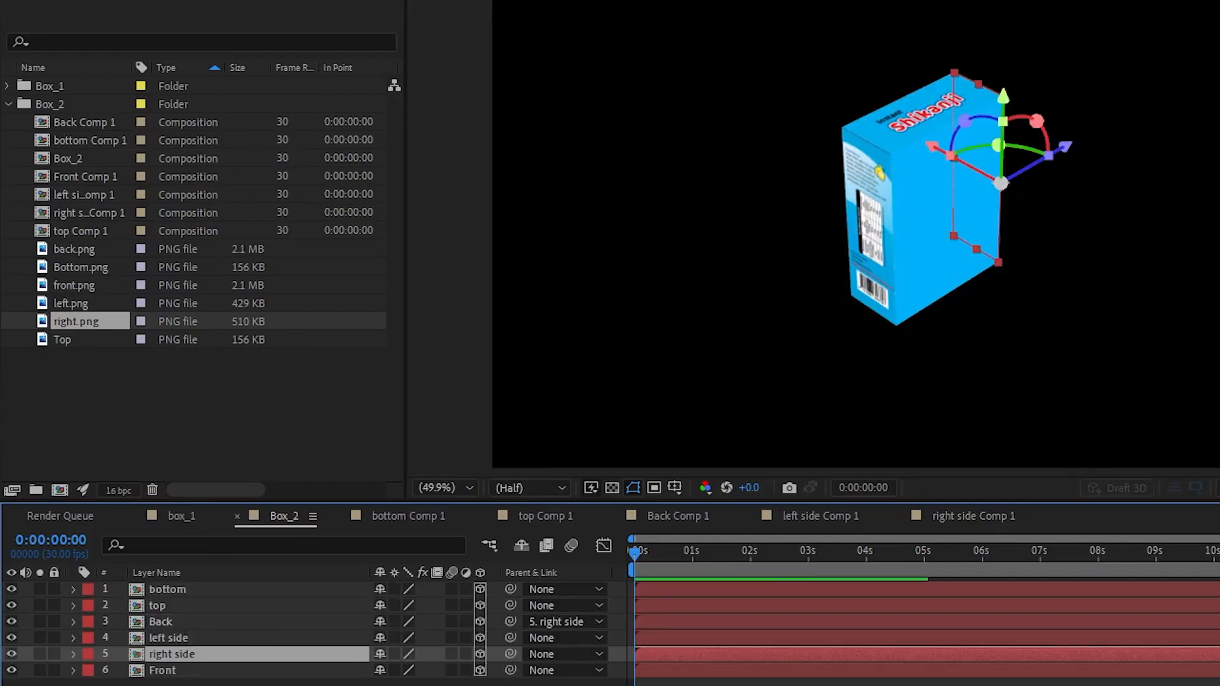
double_click(155, 672)
left_click(156, 589)
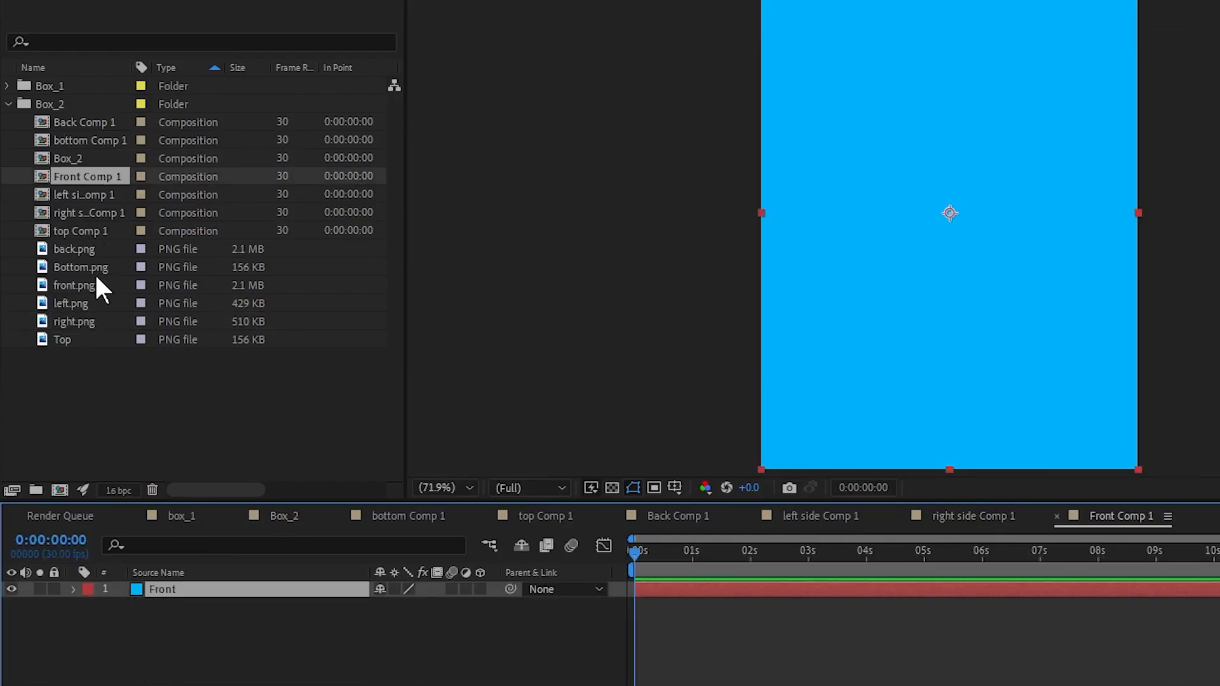
left_click_drag(64, 285, 207, 590)
Hide the blue Front solid, scale front.png with Fit to Comp and close Front Comp 1
left_click(12, 606)
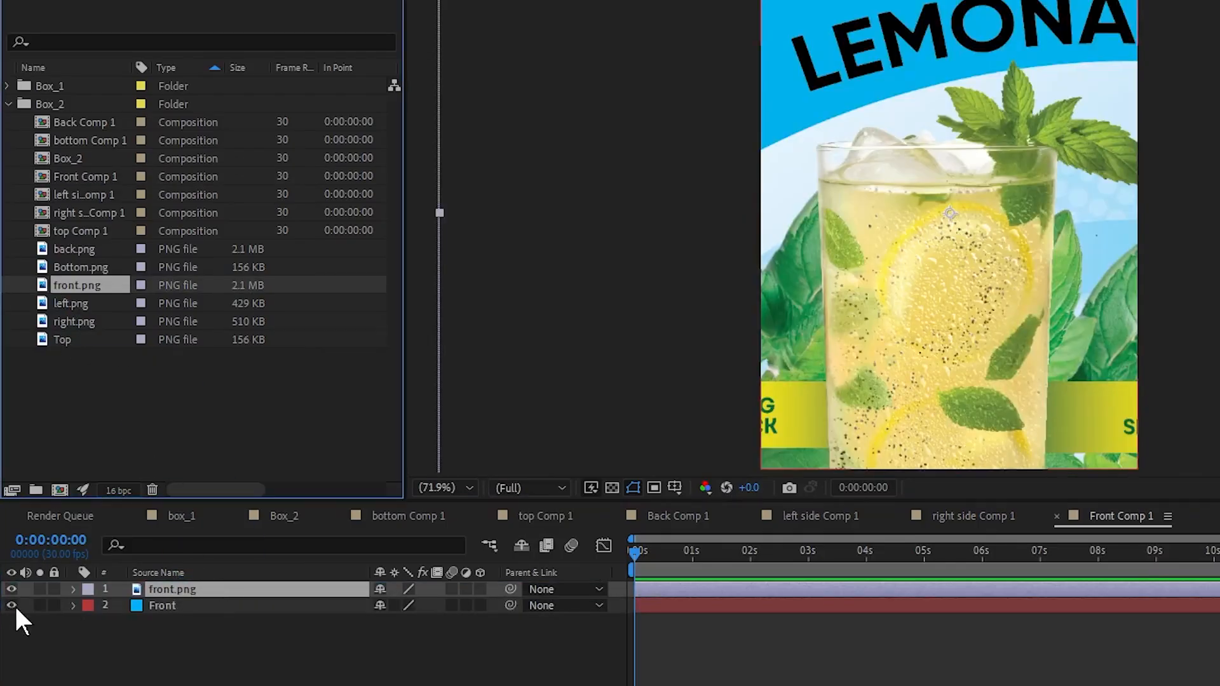
right_click(193, 588)
mouse_move(304, 111)
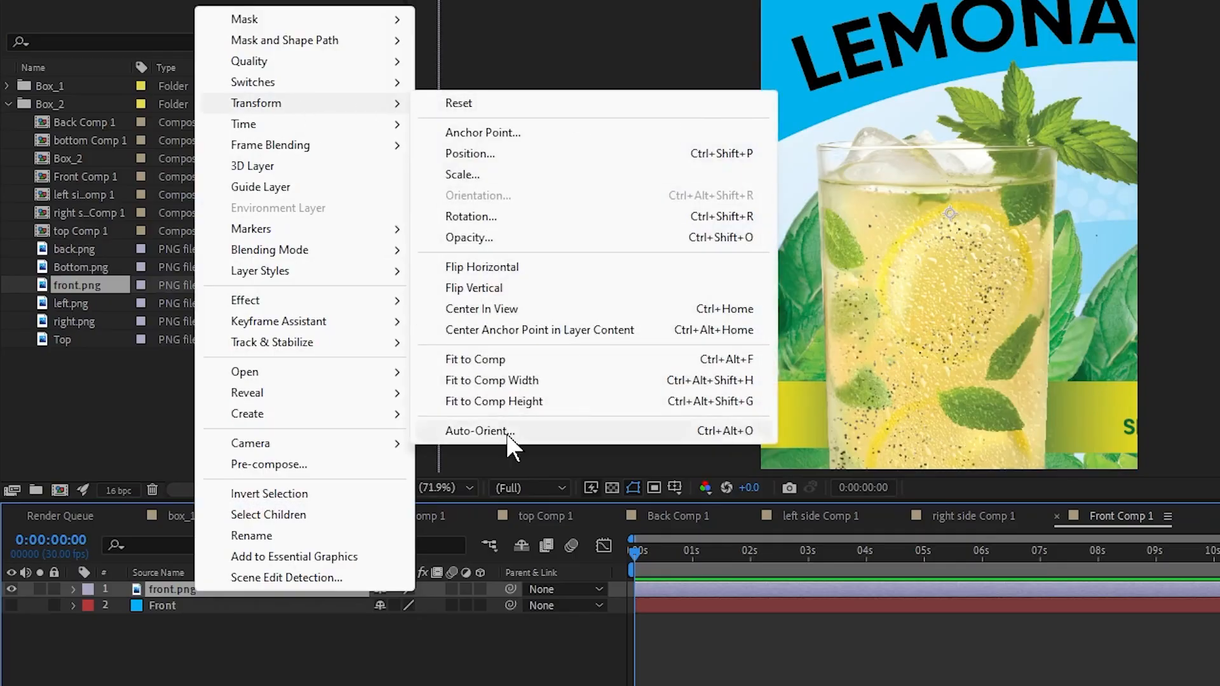
left_click(451, 359)
scroll(1088, 317, "down", 2)
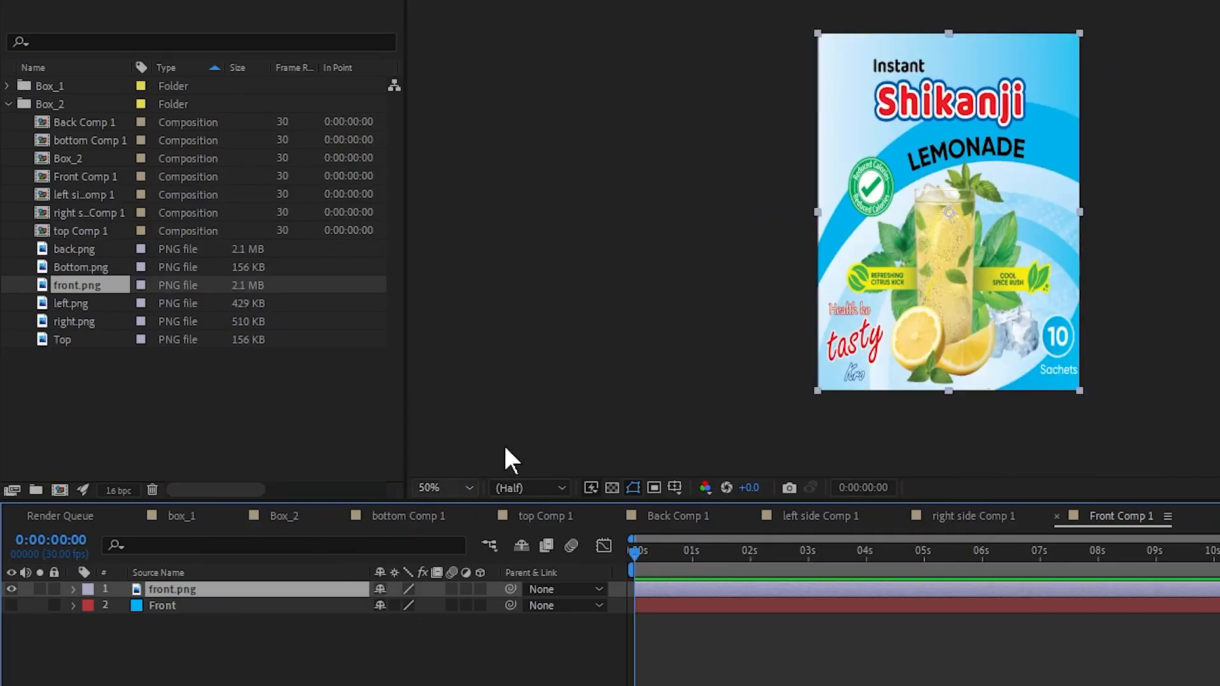
key("ctrl+w")
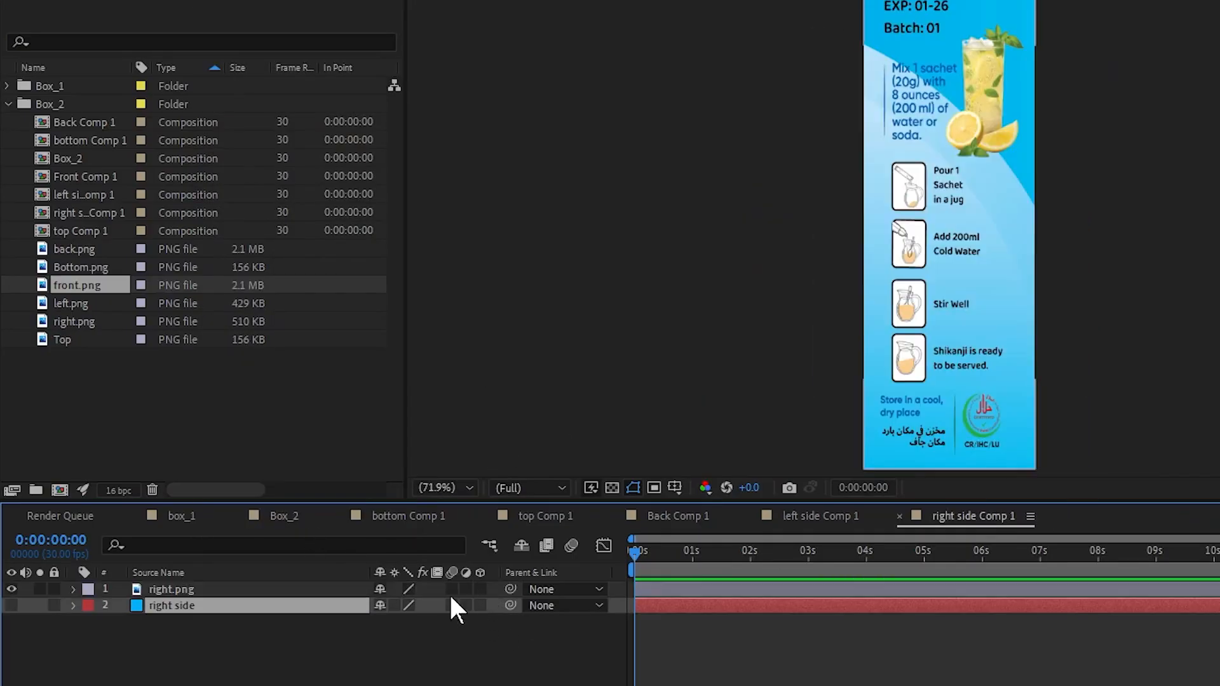
Turn on 3D Layer for right.png, left.png, back.png, the Top image and Bottom.png in their own face compositions
left_click(480, 589)
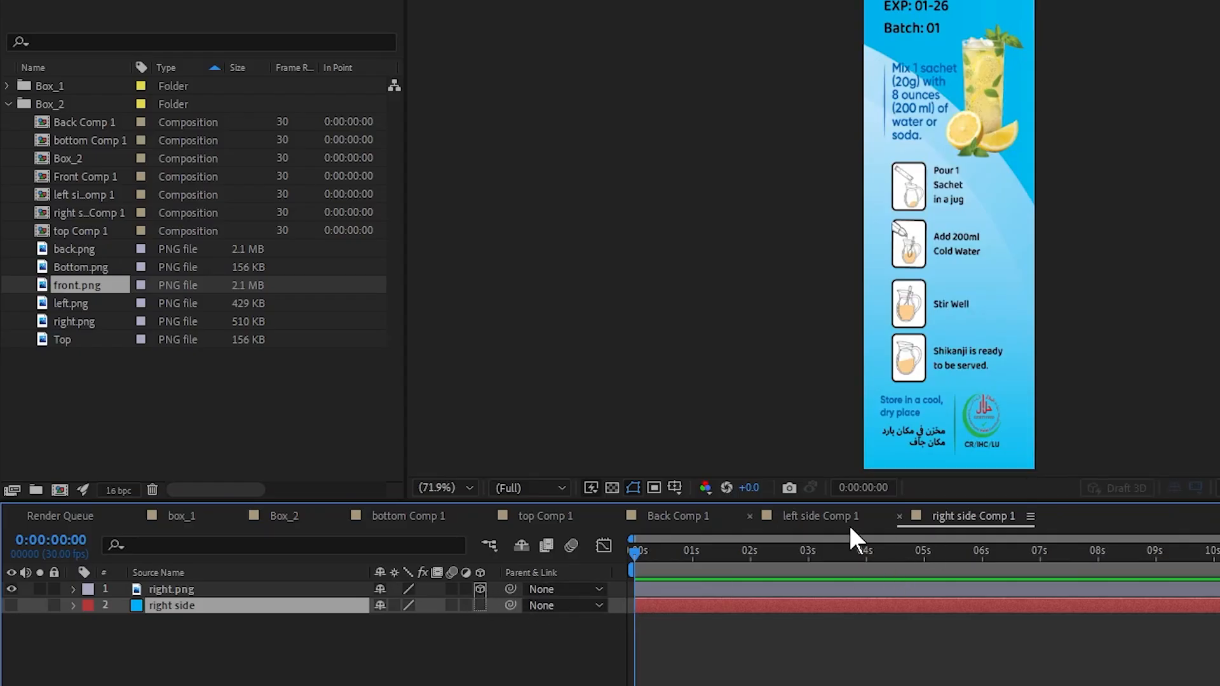
left_click(819, 516)
left_click(480, 589)
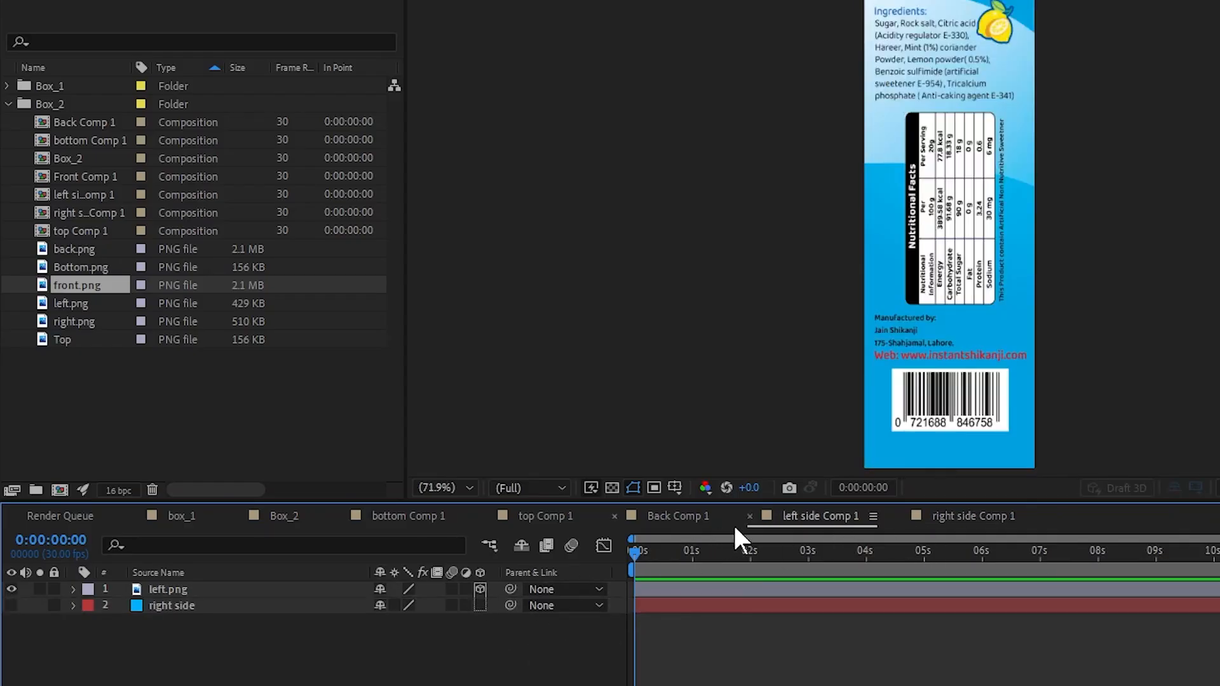
left_click(672, 516)
left_click(479, 589)
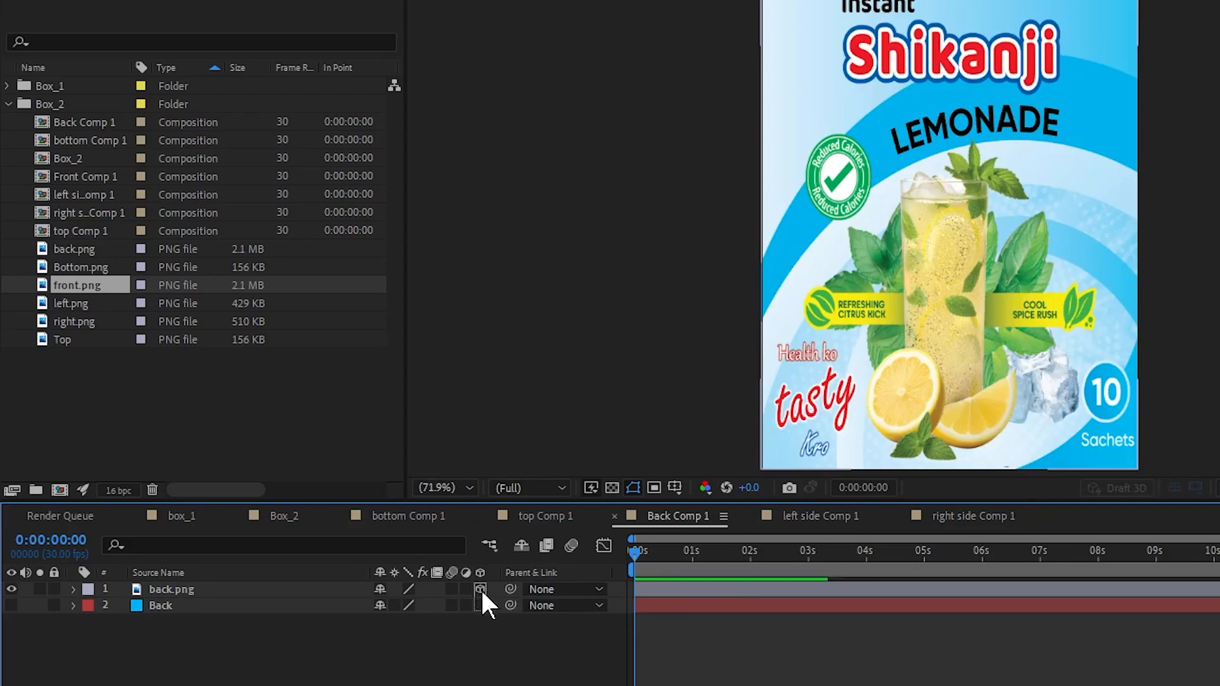
left_click(545, 515)
left_click(480, 589)
left_click(409, 516)
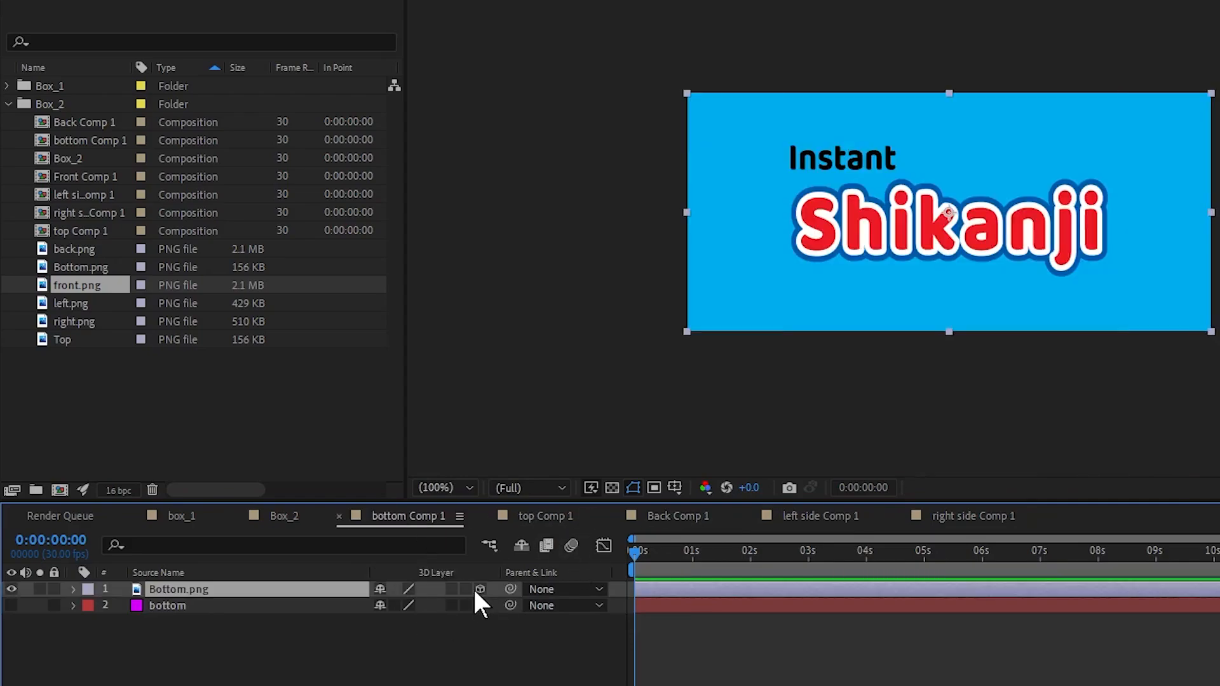
left_click(479, 589)
Close all the open face compositions and return to the Box_2 composition
left_click(338, 517)
left_click(338, 516)
left_click(338, 516)
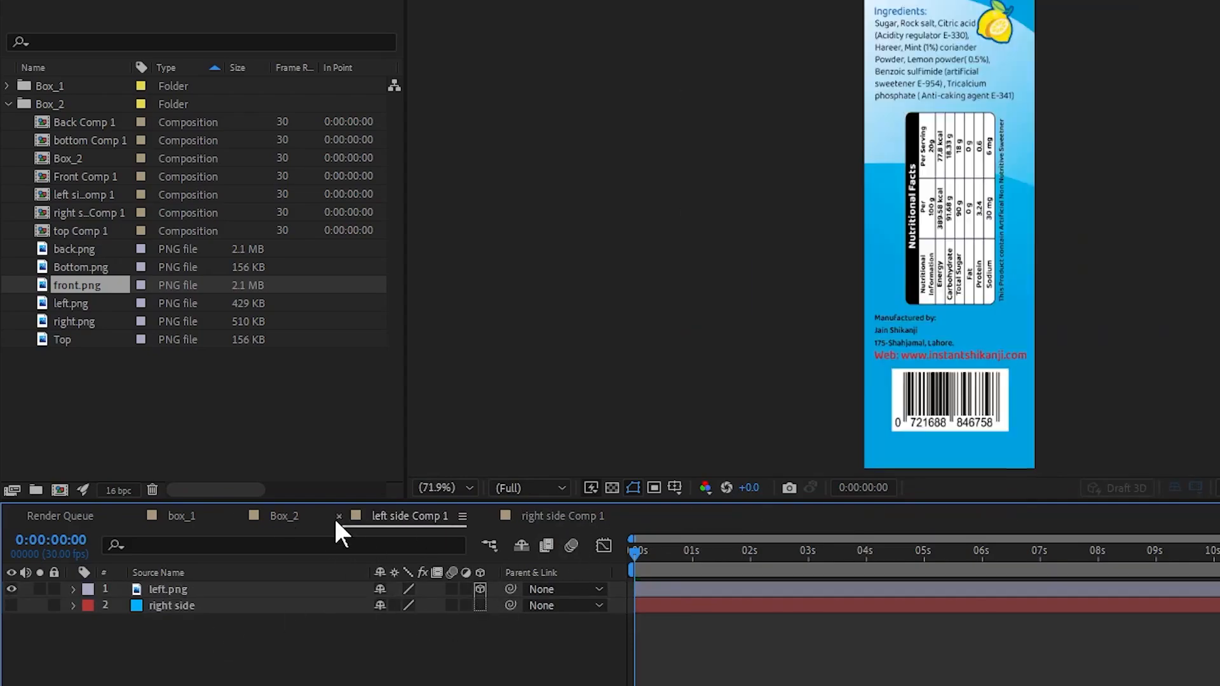
left_click(338, 517)
left_click(338, 516)
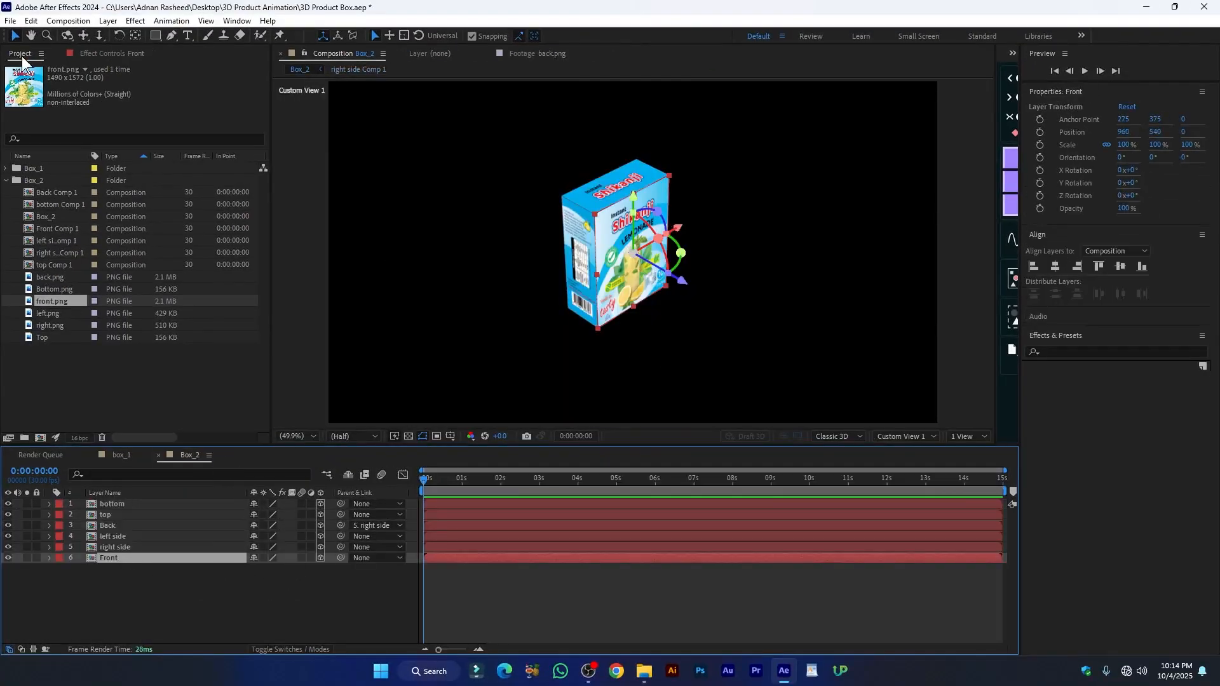
Turn on Collapse Transformations for all six face layers in the Box_2 composition
left_click(67, 35)
left_click_drag(686, 278, 689, 304)
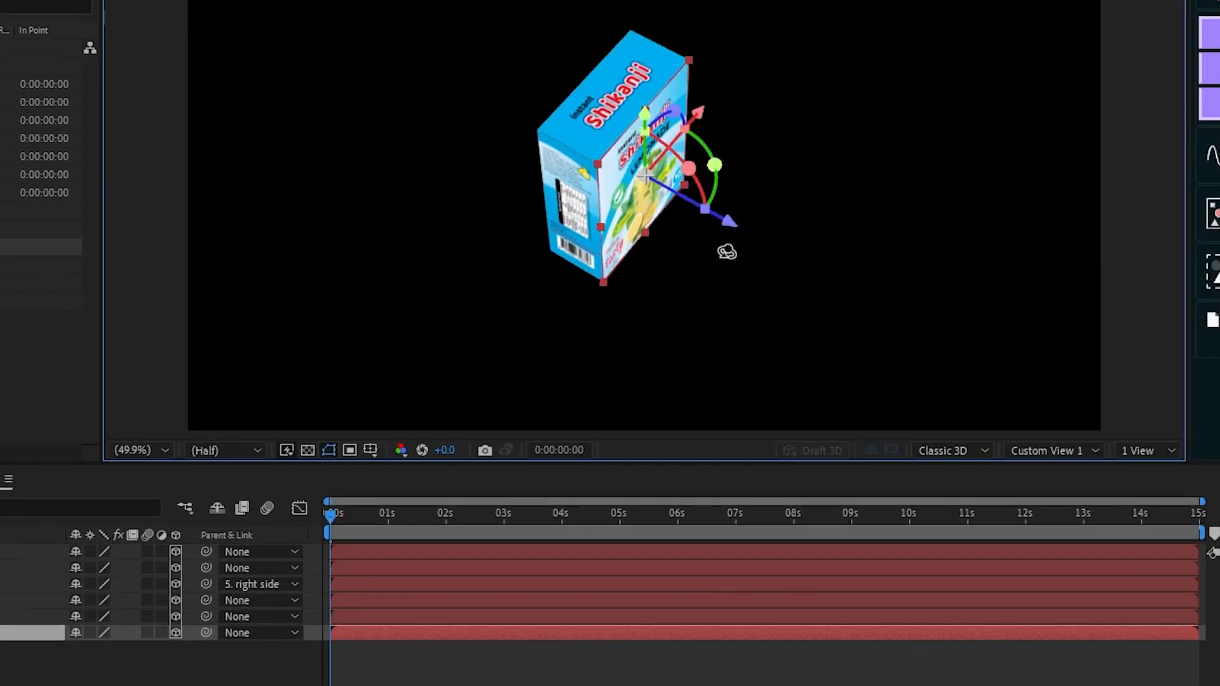
left_click_drag(727, 252, 654, 237)
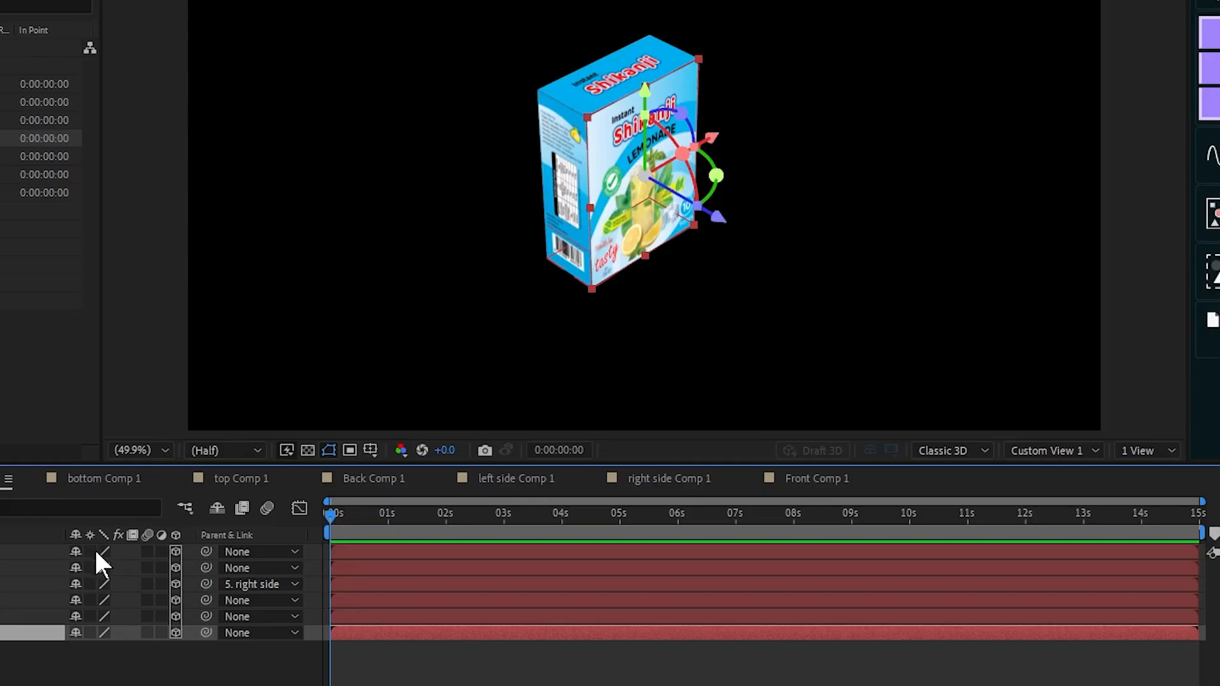
left_click_drag(91, 552, 96, 633)
left_click(104, 650)
Switch the 3D view of Box_2 from Custom View 1 to Active Camera (Default)
scroll(697, 299, "down", 2)
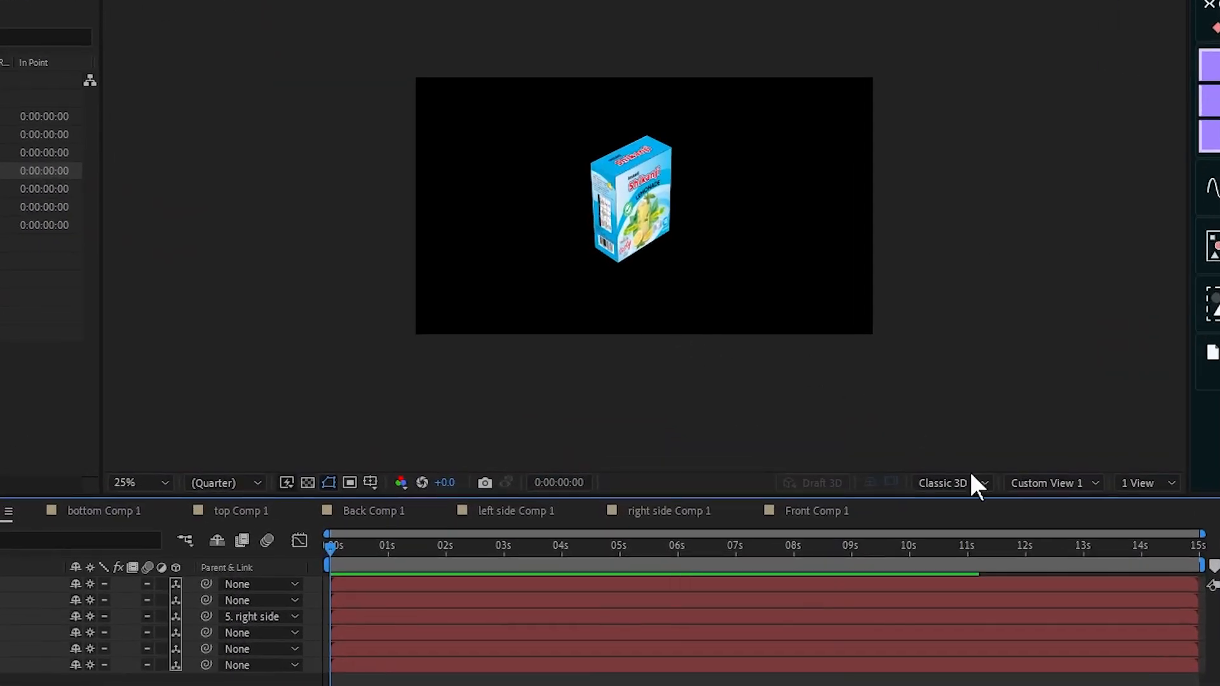
left_click(1084, 485)
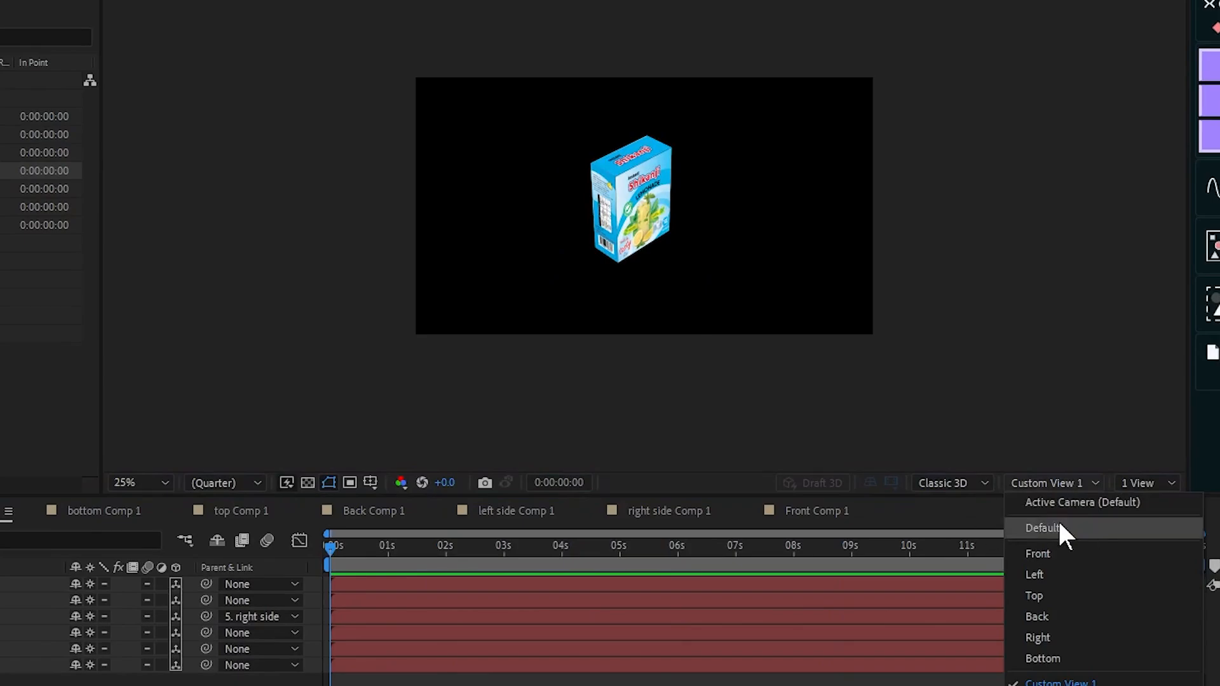
left_click(1092, 502)
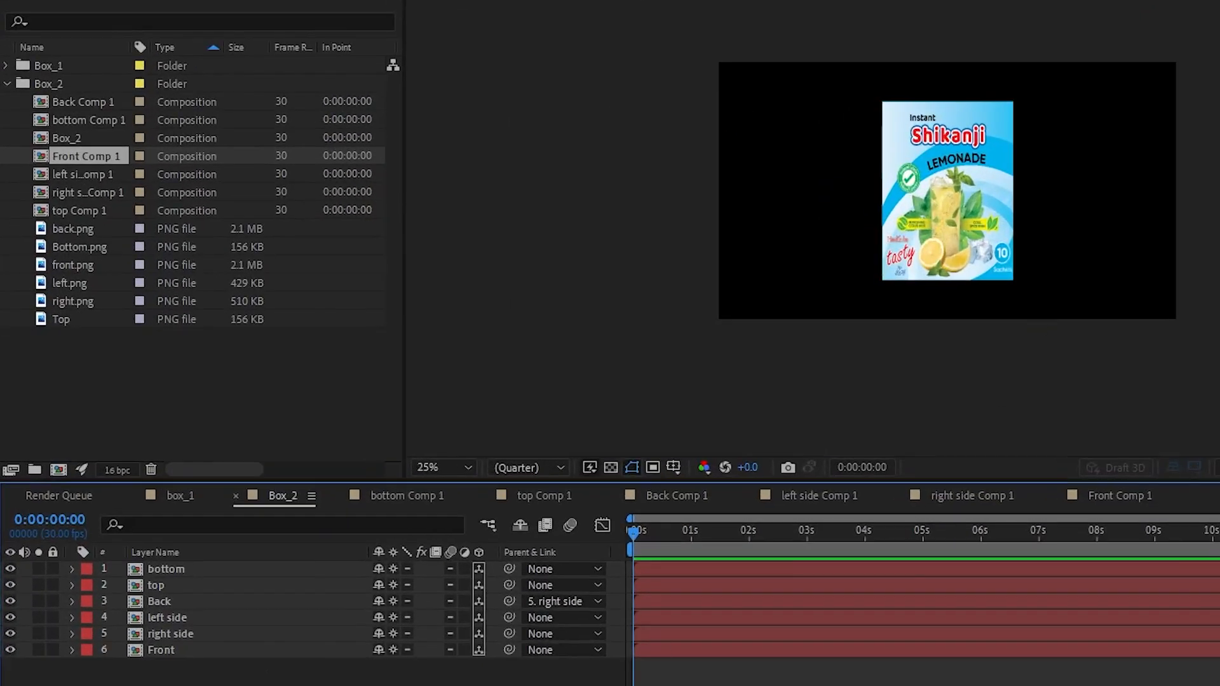
Add a new magenta solid to the Box_2 composition, 1920 px wide and 1080 px high
right_click(211, 584)
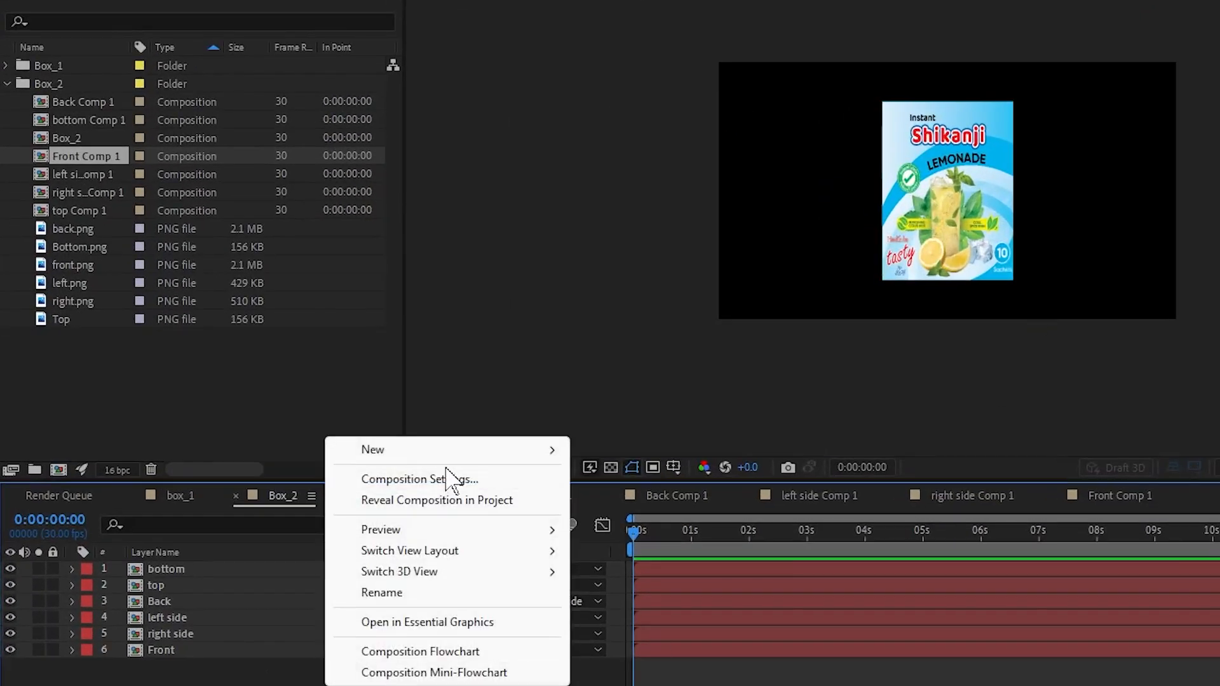
mouse_move(449, 451)
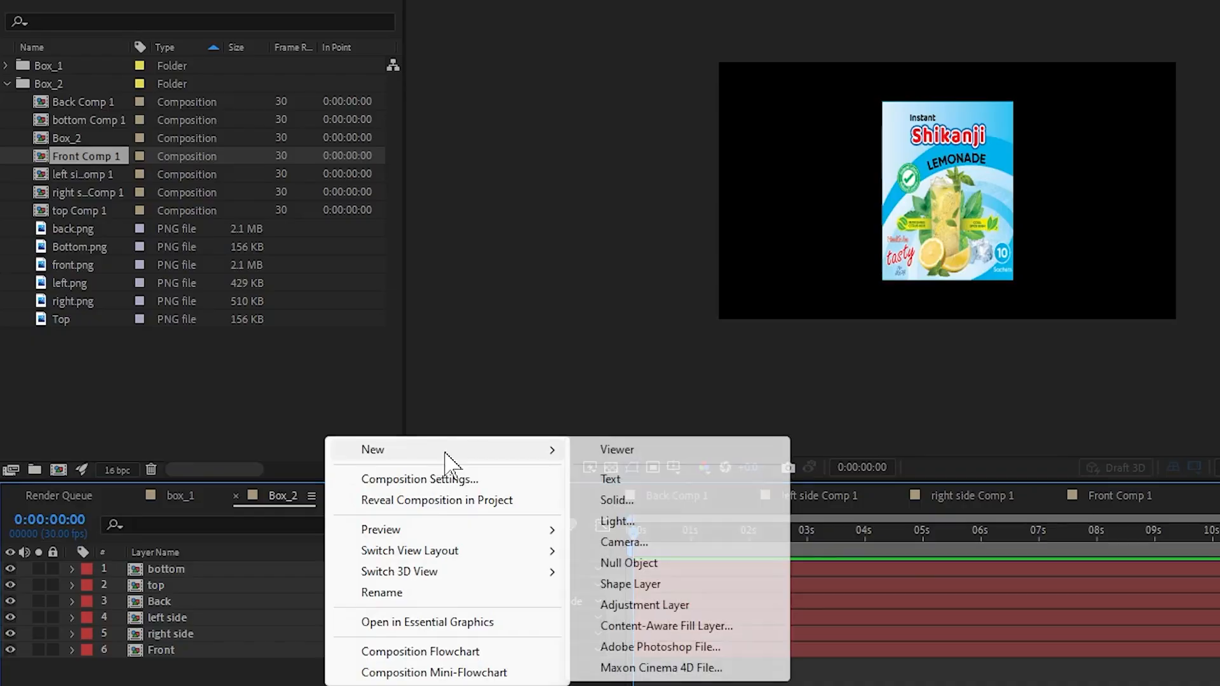
left_click(639, 502)
left_click_drag(546, 83, 847, 91)
left_click(829, 177)
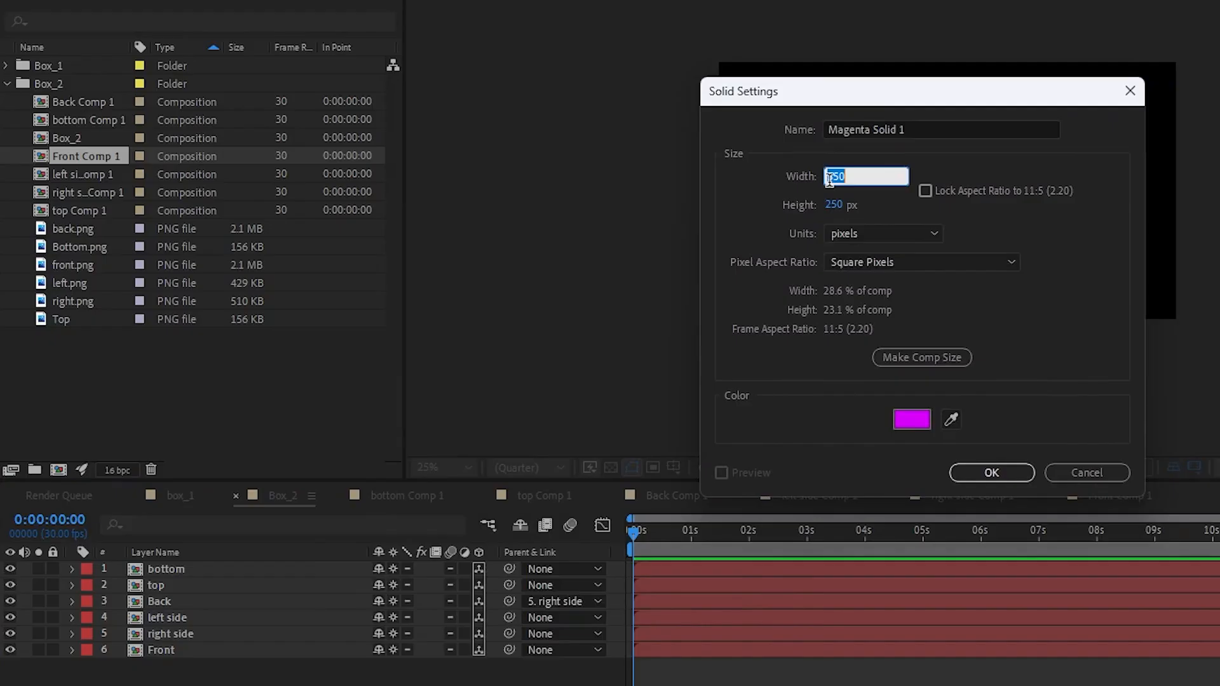
type("1920")
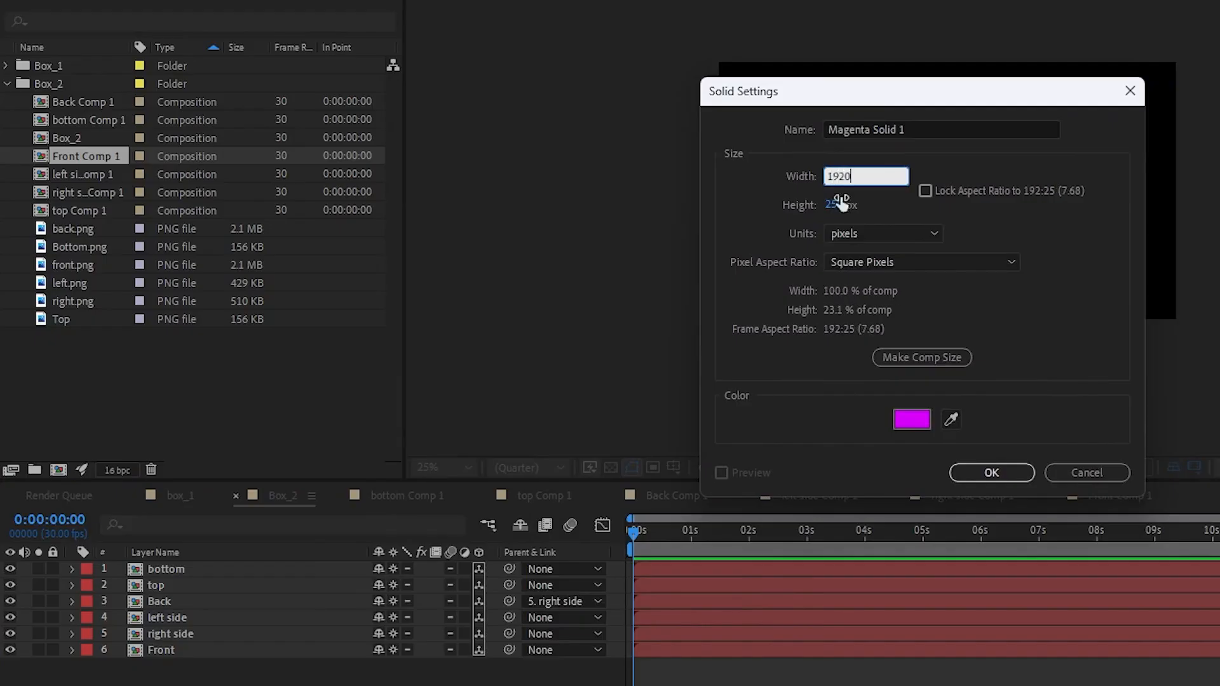
left_click(834, 204)
type("1080")
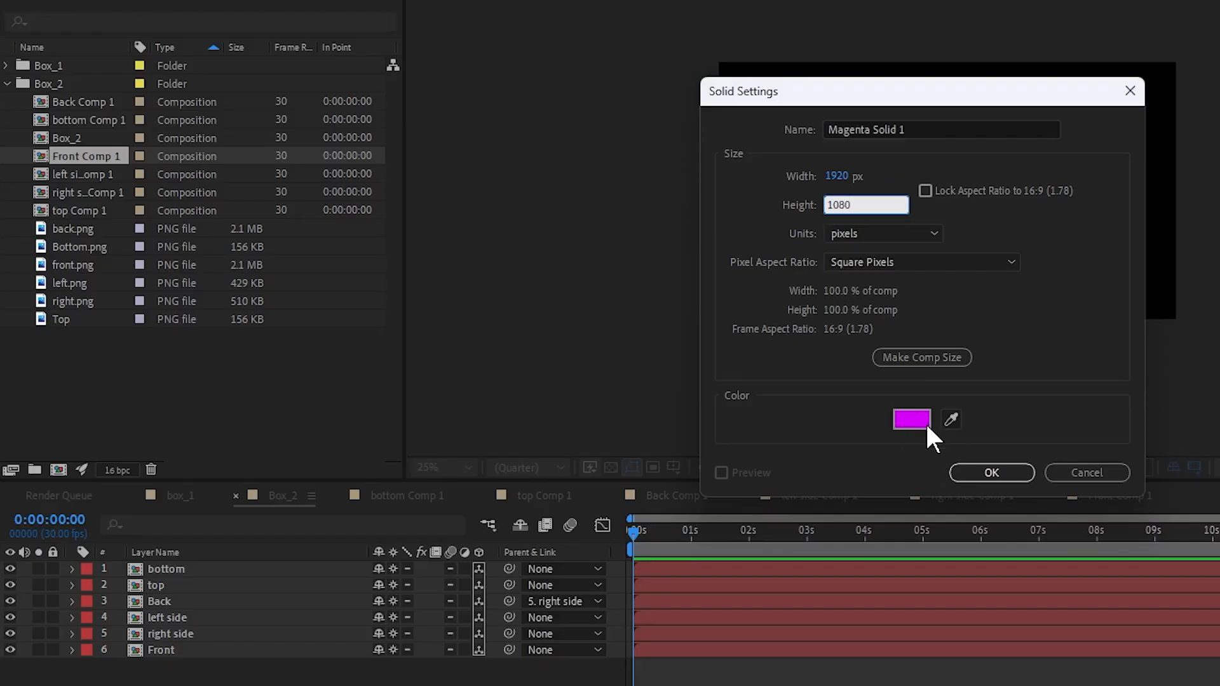
left_click(993, 476)
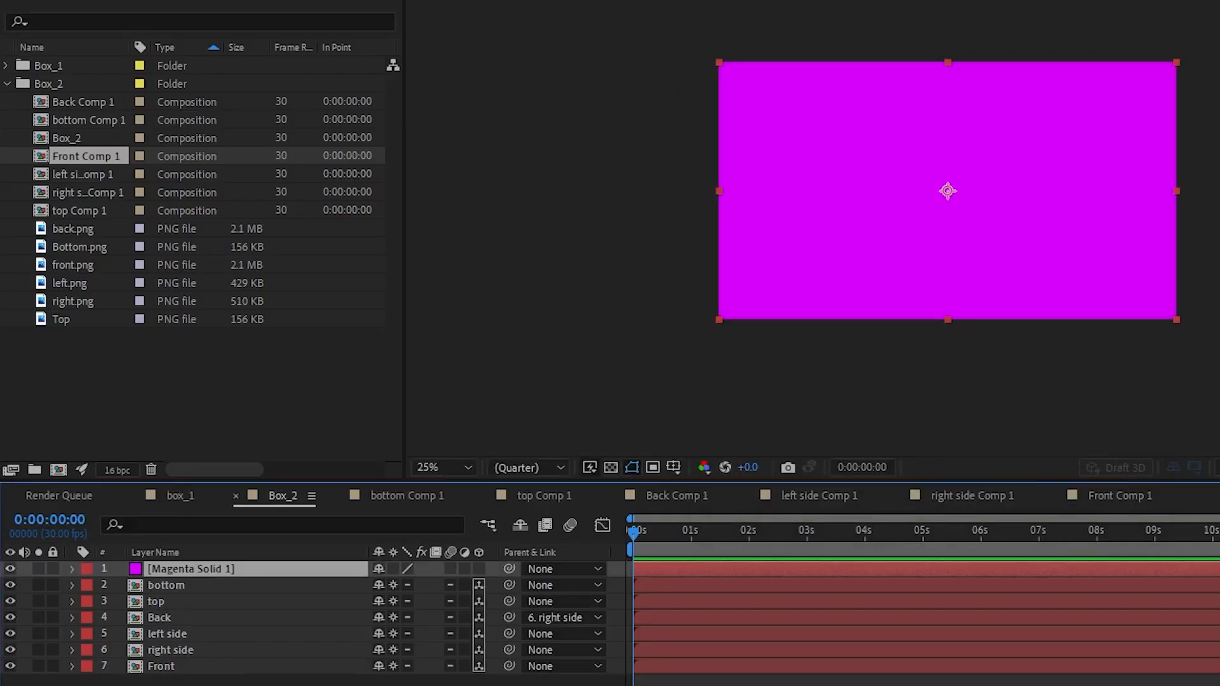
Move the magenta solid beneath all six face layers and rename it BG
left_click_drag(175, 571, 197, 678)
key("Return")
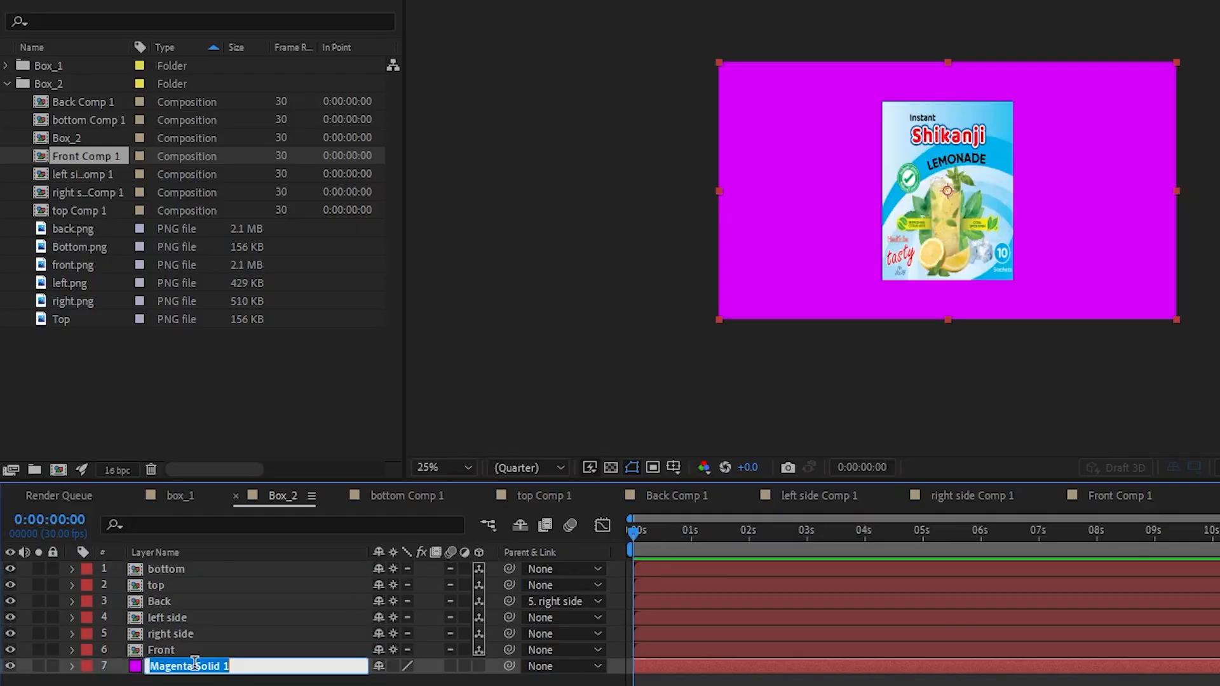
type("BG")
key("Return")
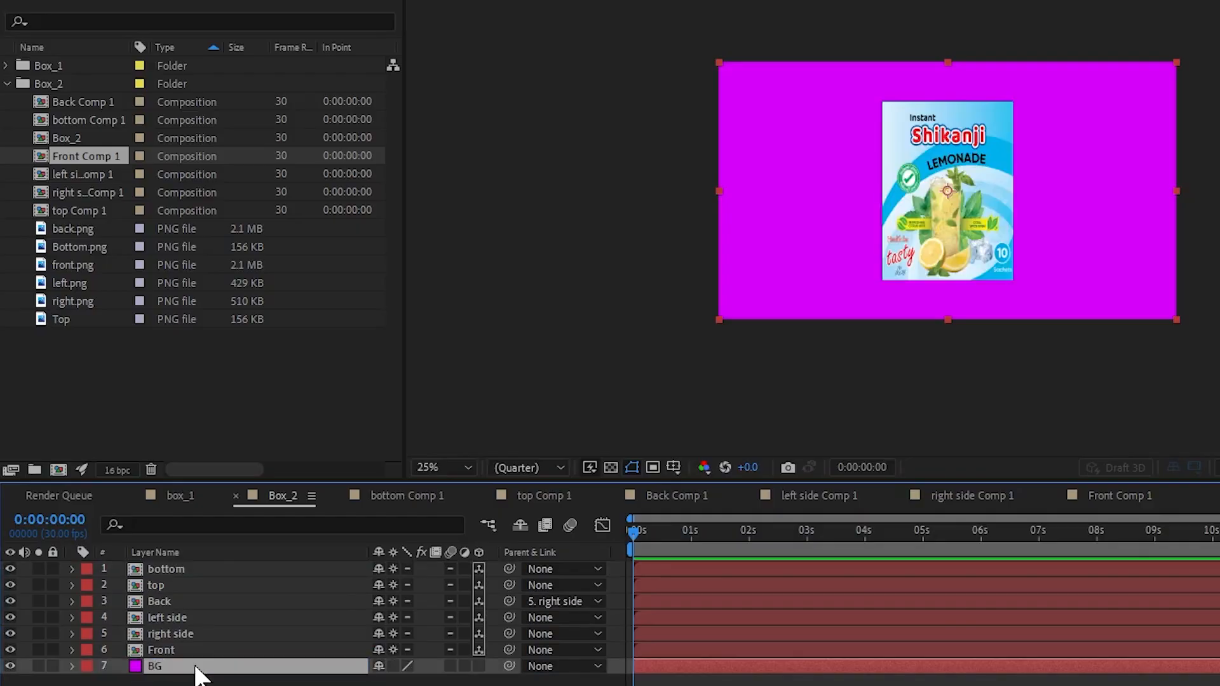
Apply the Gradient Ramp effect to the BG layer and swap its start and end colors
key("ctrl+space")
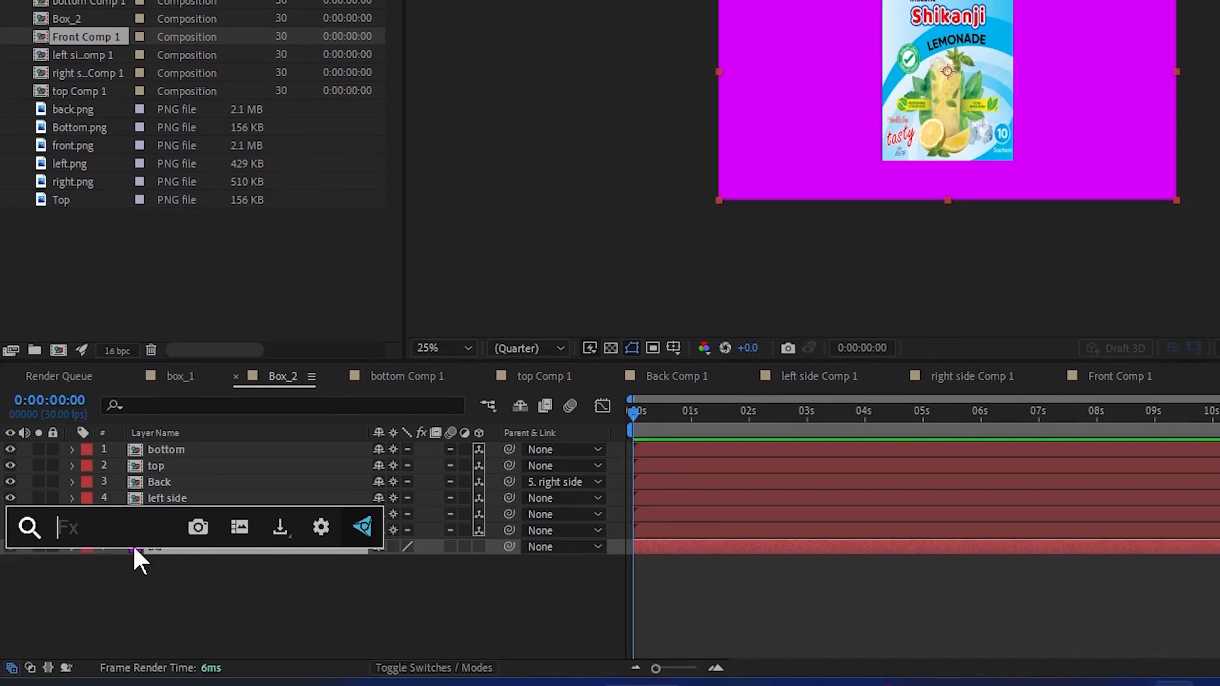
type("gra")
left_click(120, 547)
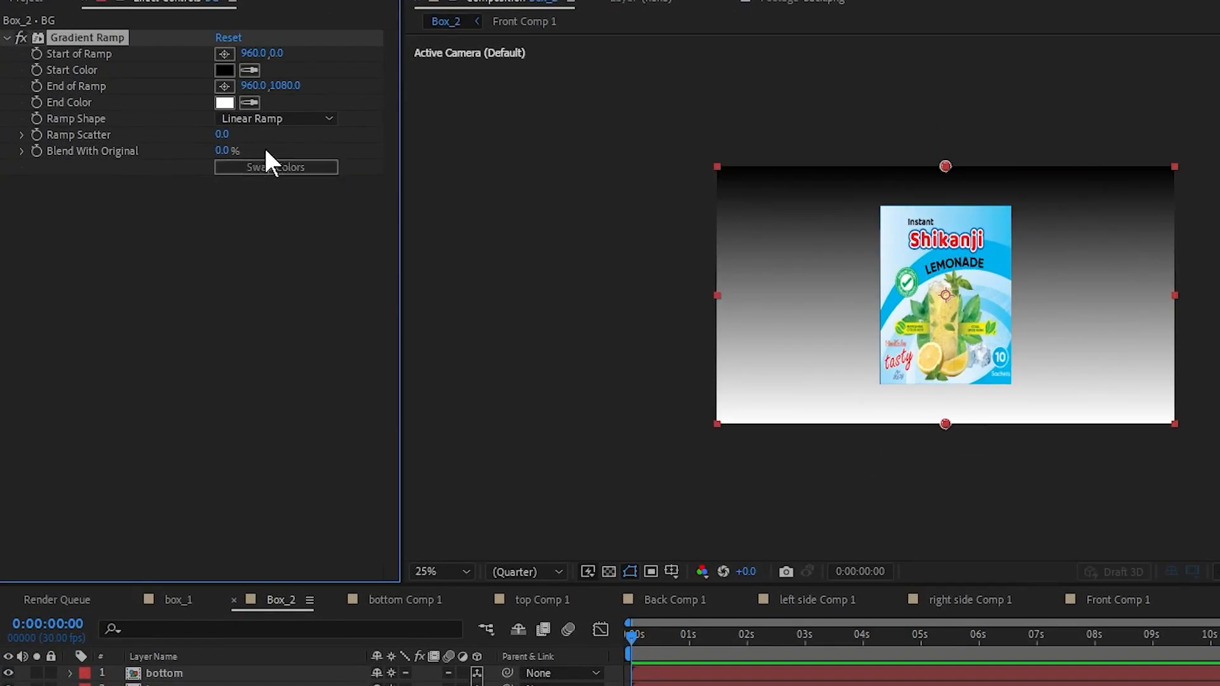
left_click(270, 168)
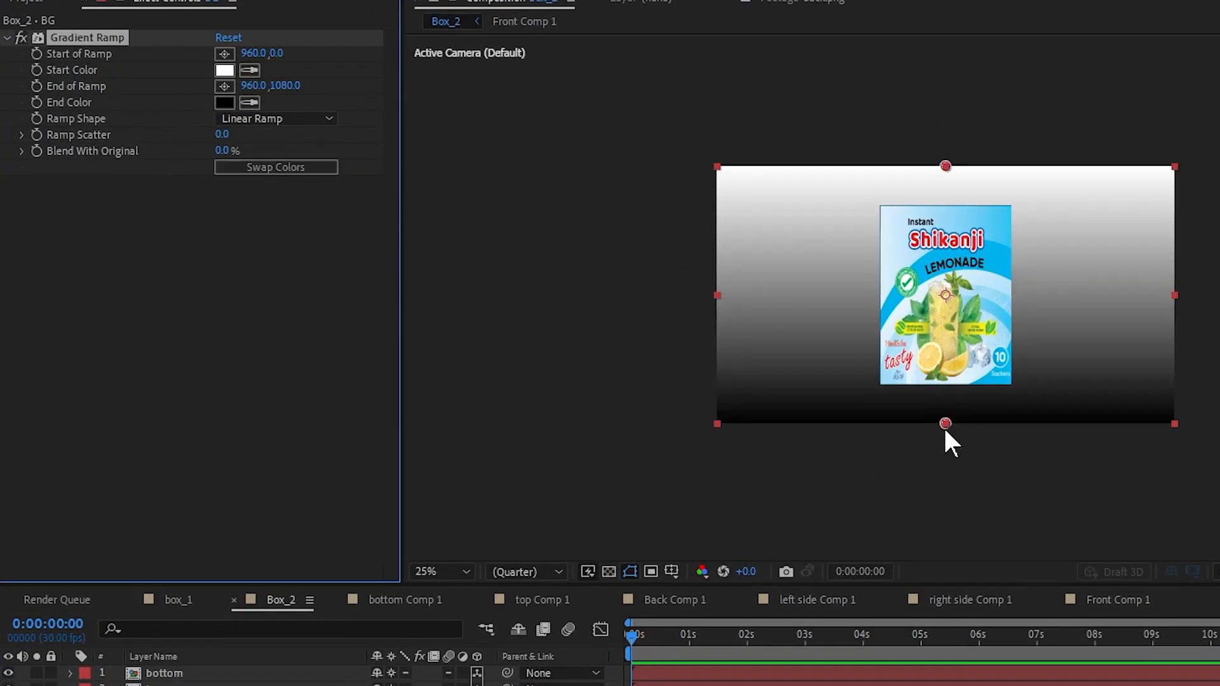
Run the BG ramp horizontally, starting mid-height at the frame's left edge and ending mid-height at its right edge
left_click_drag(945, 427, 1174, 300)
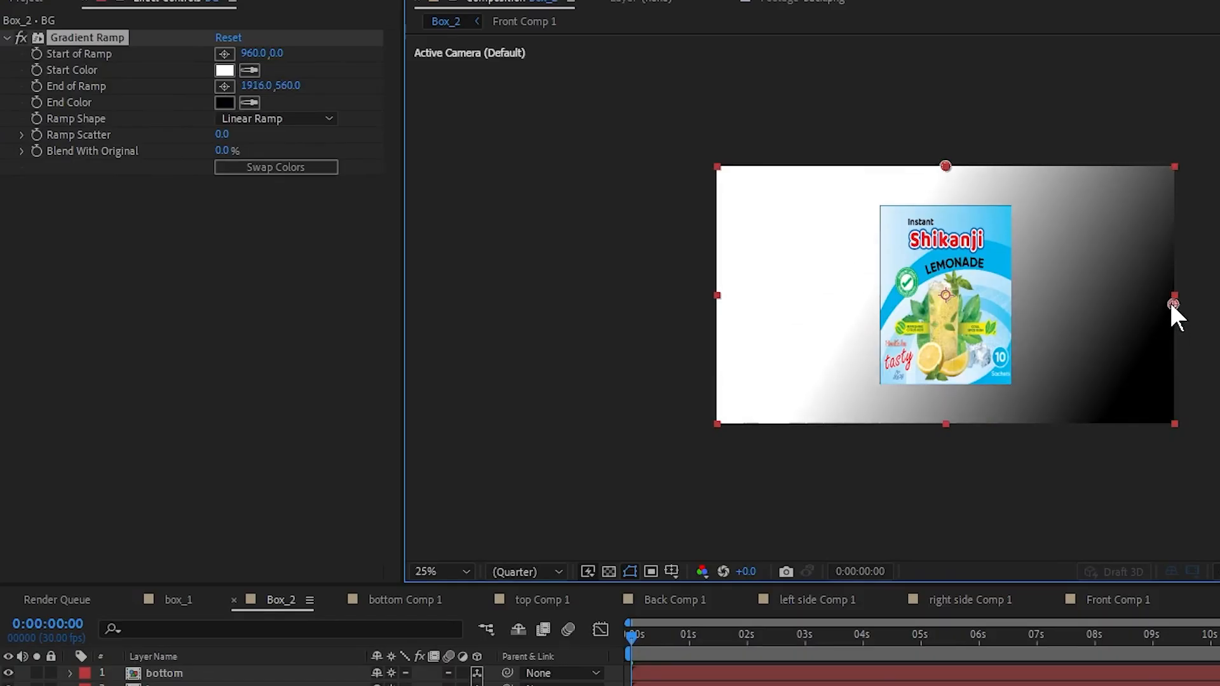
left_click_drag(945, 166, 717, 296)
left_click_drag(1169, 299, 1166, 294)
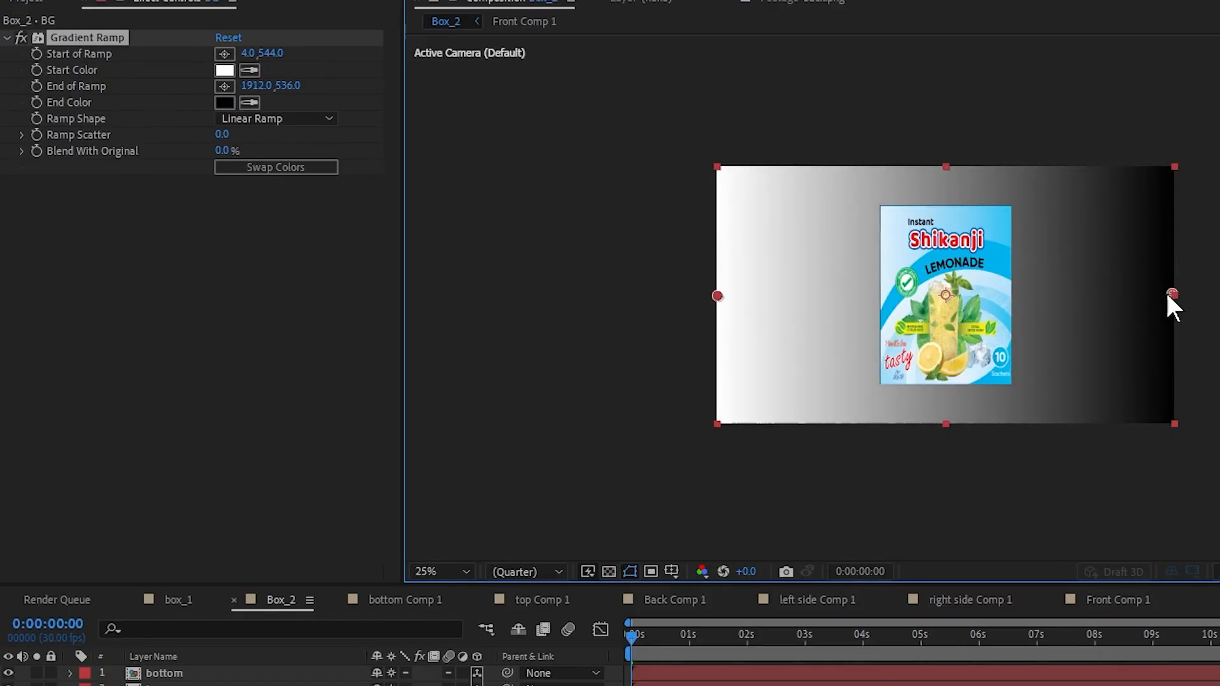
Check the box_1 composition for reference, then change BG's ramp to Radial Ramp running from the frame's top center to its bottom center
left_click(171, 600)
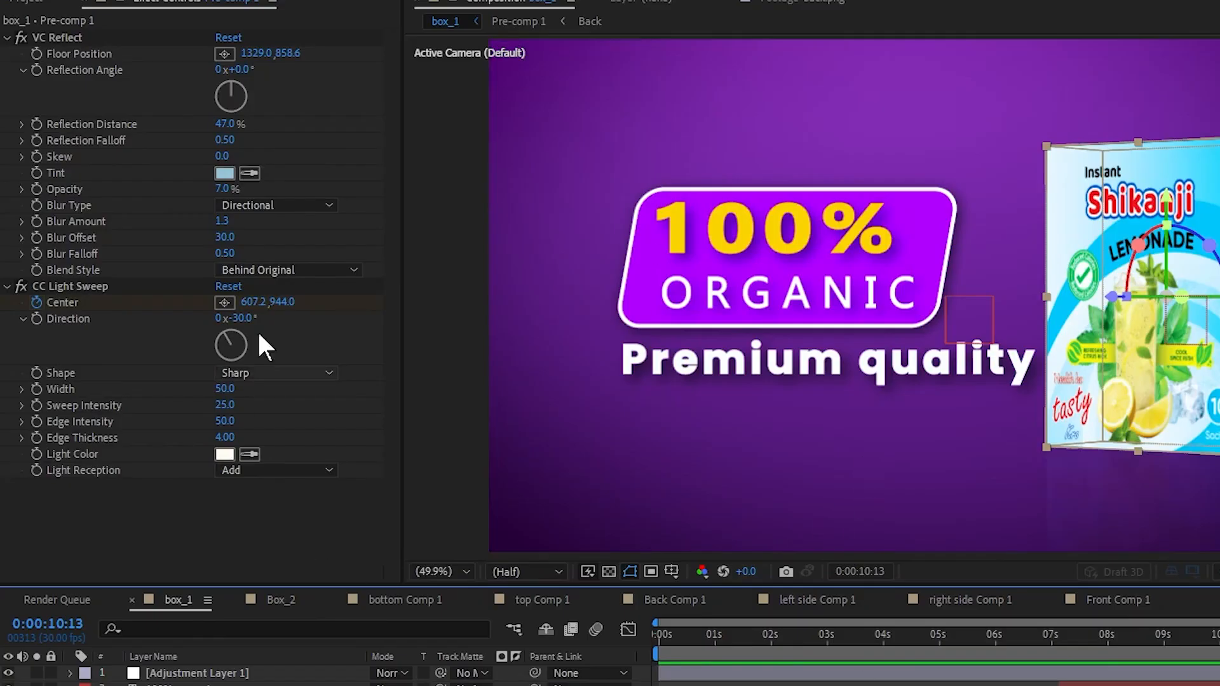
left_click(283, 599)
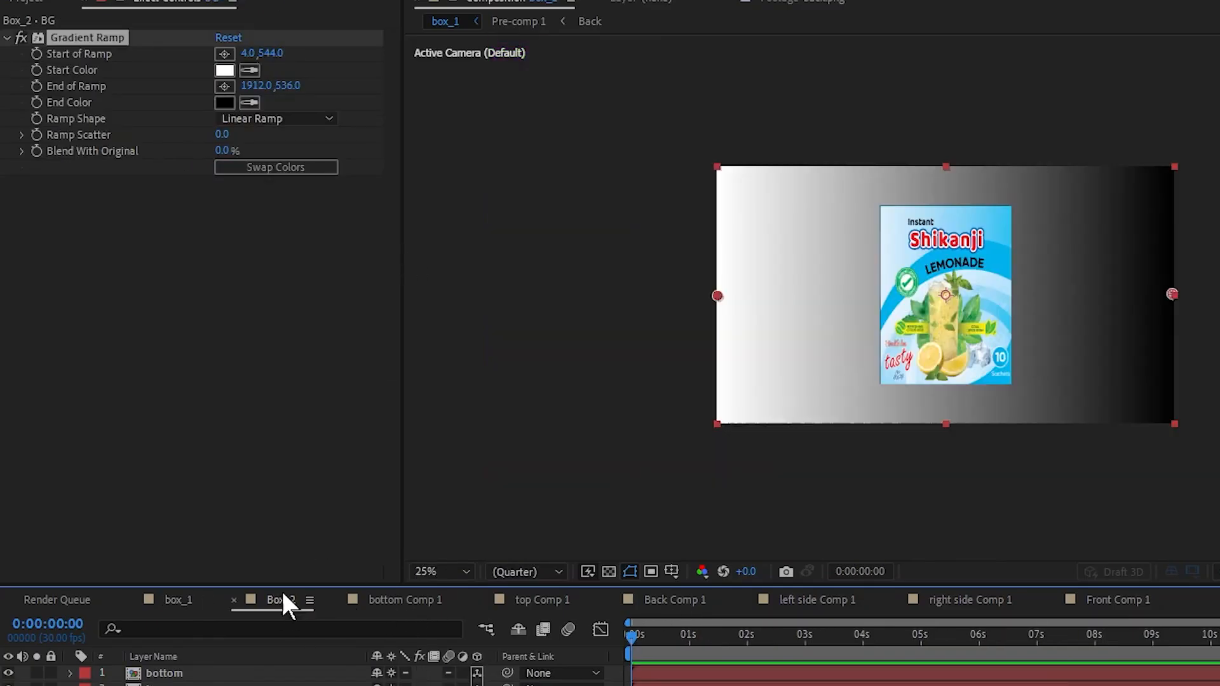
left_click(275, 118)
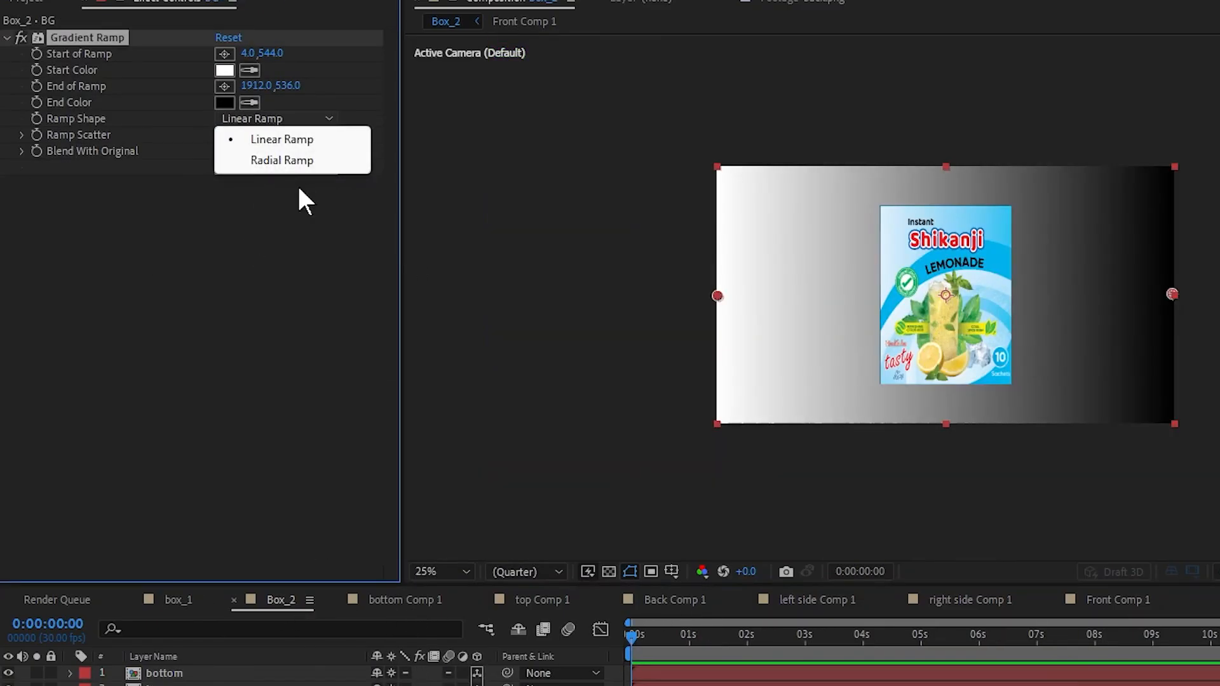
left_click(296, 163)
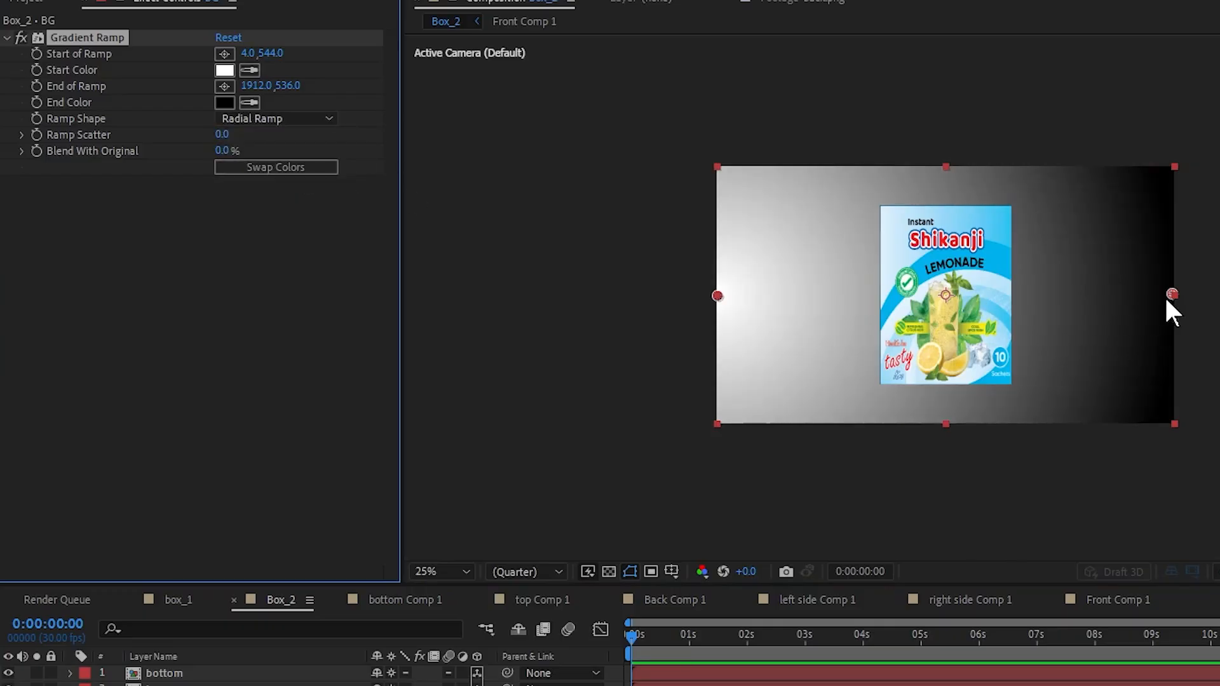
left_click_drag(1169, 296, 948, 420)
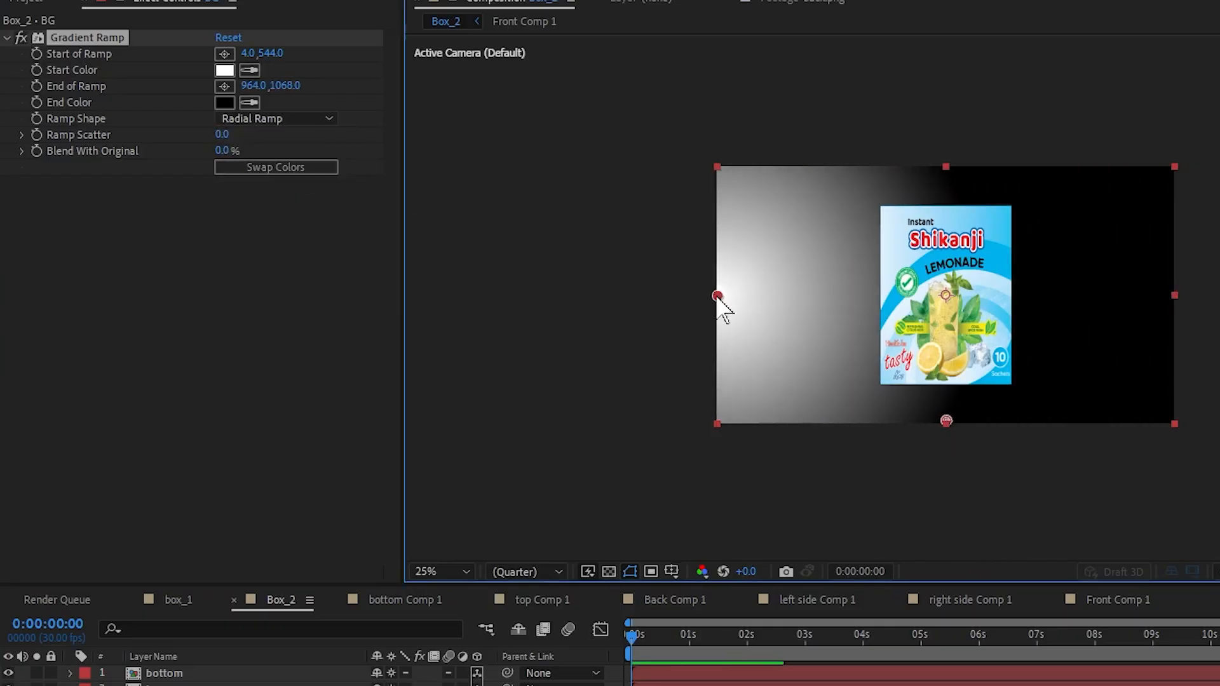
left_click_drag(717, 295, 945, 169)
Set the Start Color of BG's Gradient Ramp to a bright magenta-purple
left_click(224, 70)
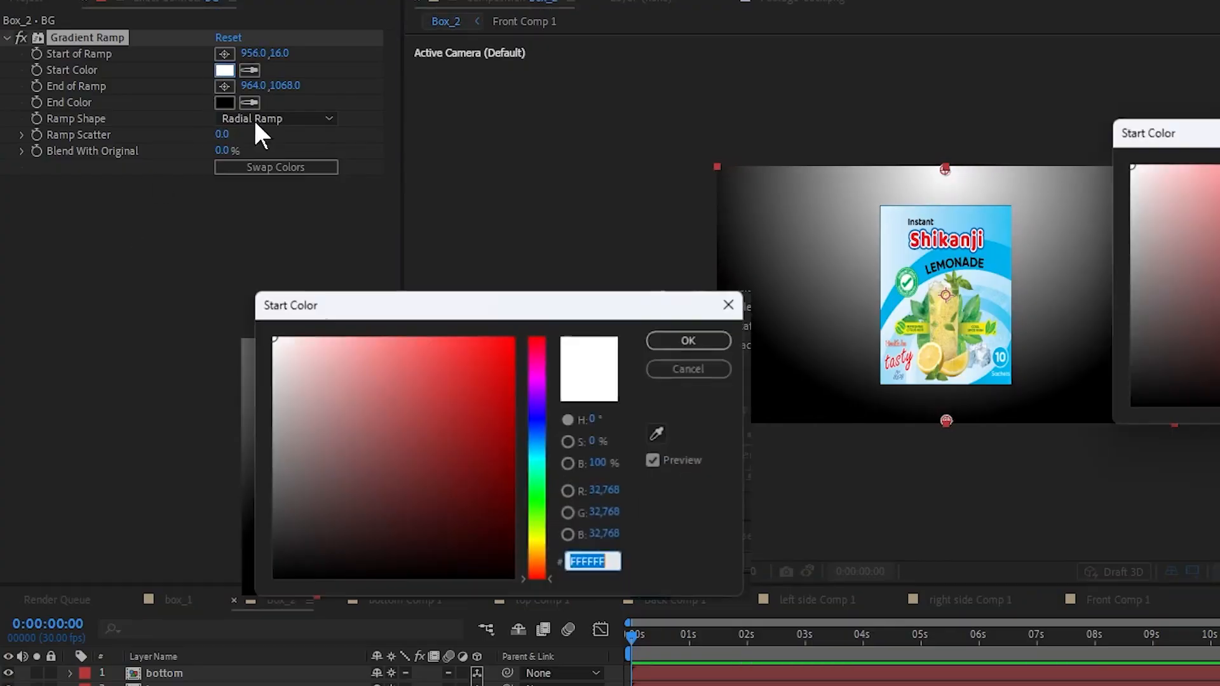
left_click(538, 384)
left_click_drag(506, 418, 480, 384)
left_click(690, 340)
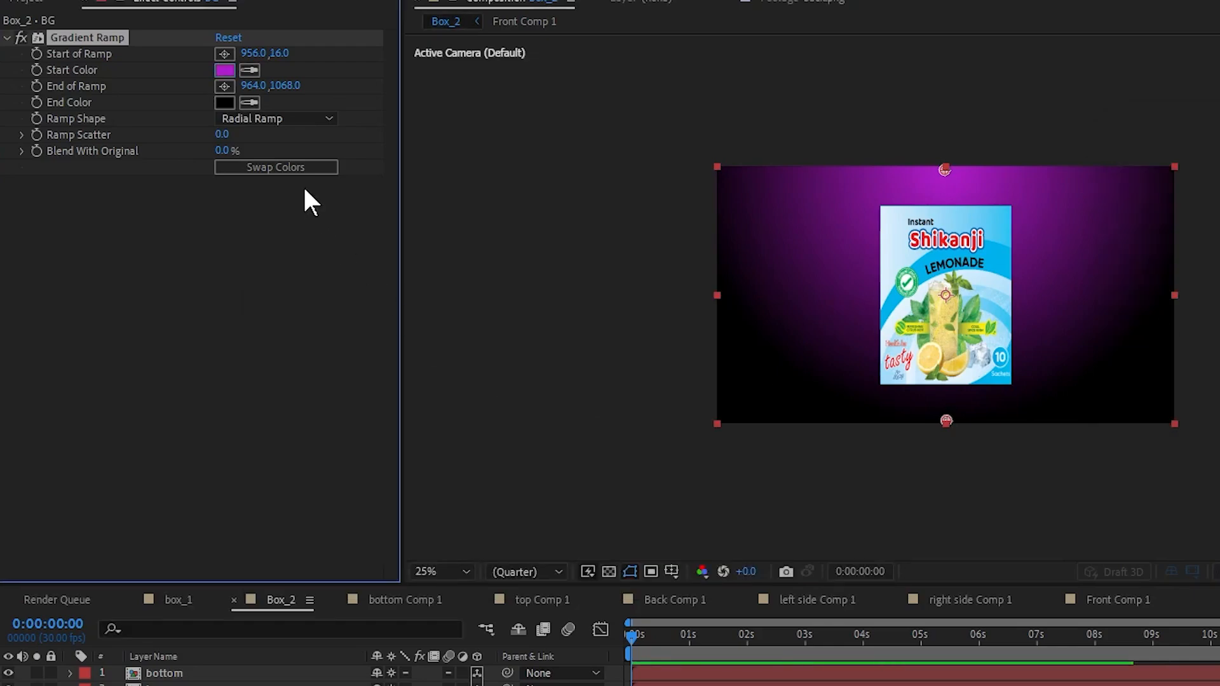
Set the End Color of BG's Gradient Ramp to dark purple 43176D
left_click(223, 102)
left_click(538, 395)
left_click_drag(451, 444, 464, 475)
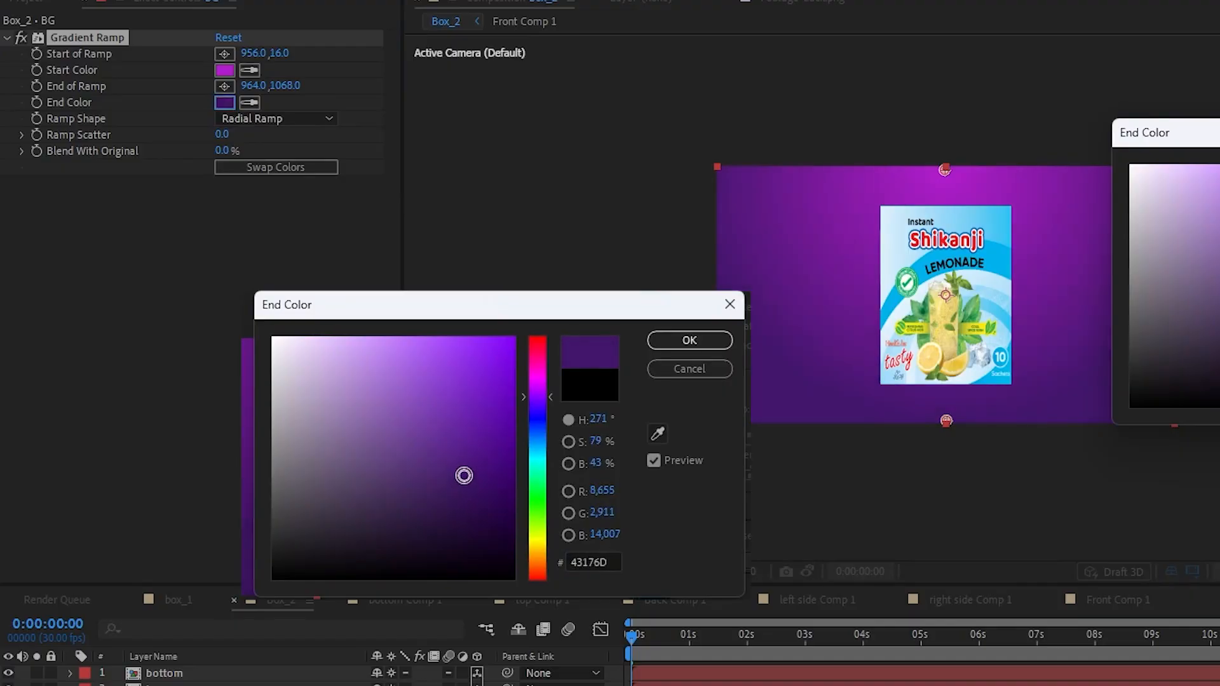
left_click(709, 340)
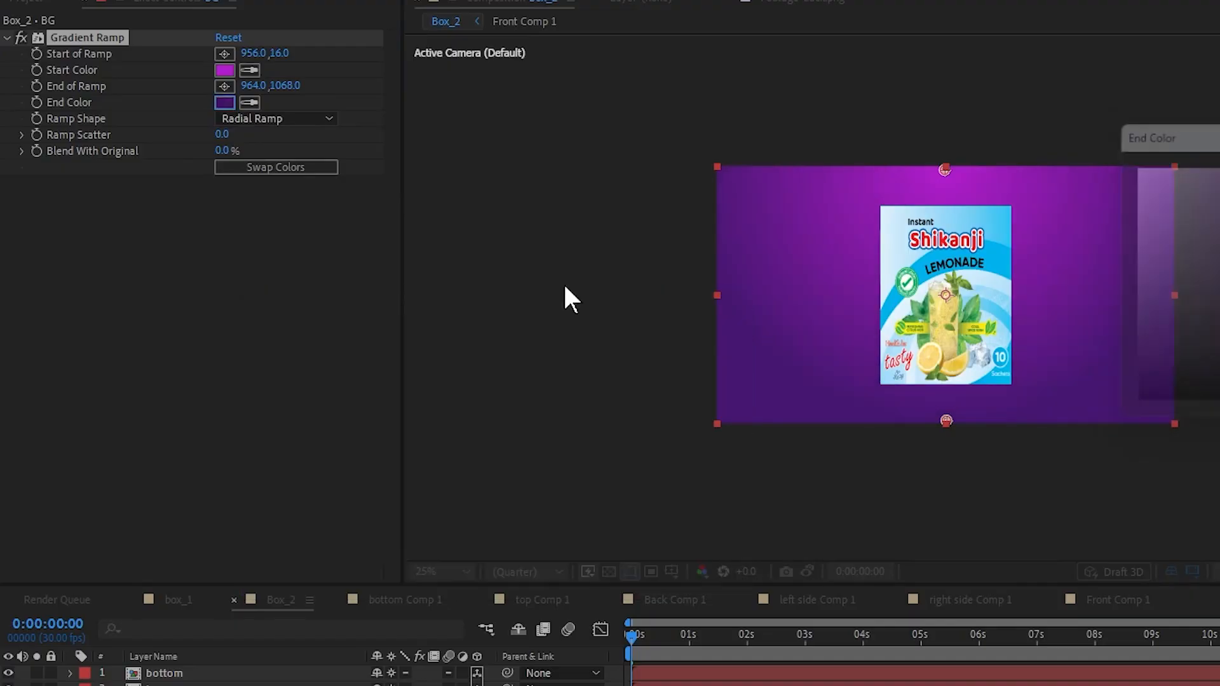
Shift the ramp's Start Color to a slightly bluer violet and check the background at a larger magnification
left_click(225, 69)
left_click(710, 341)
key("period")
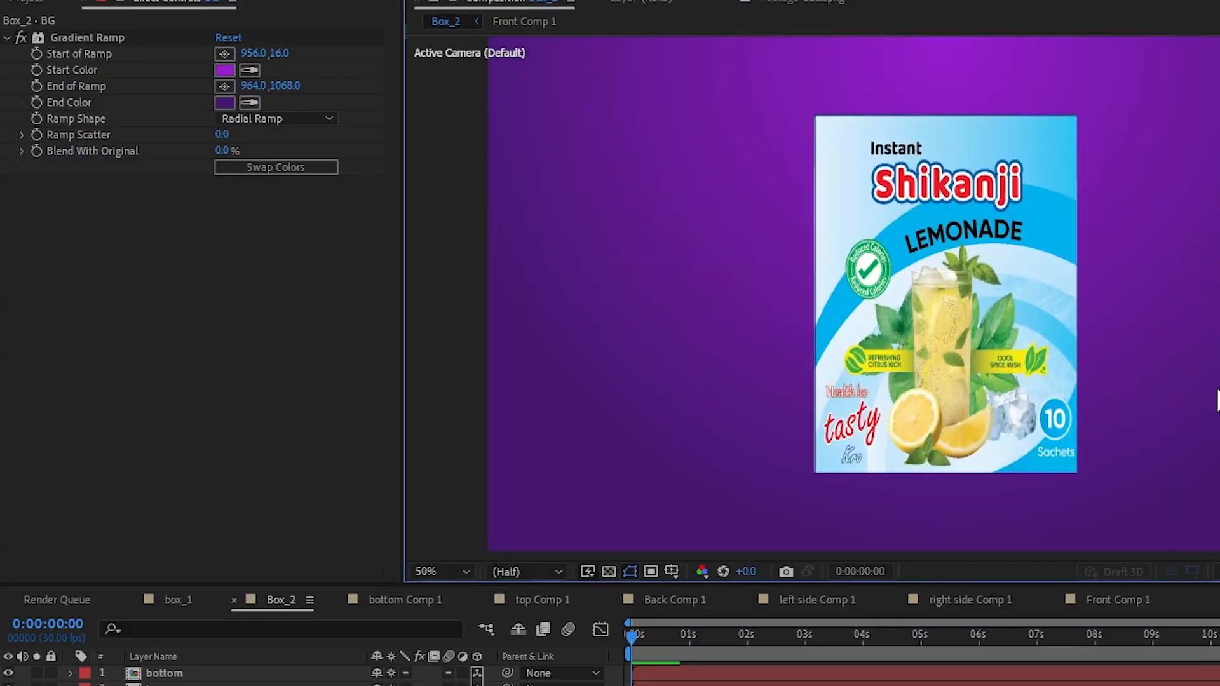
key("comma")
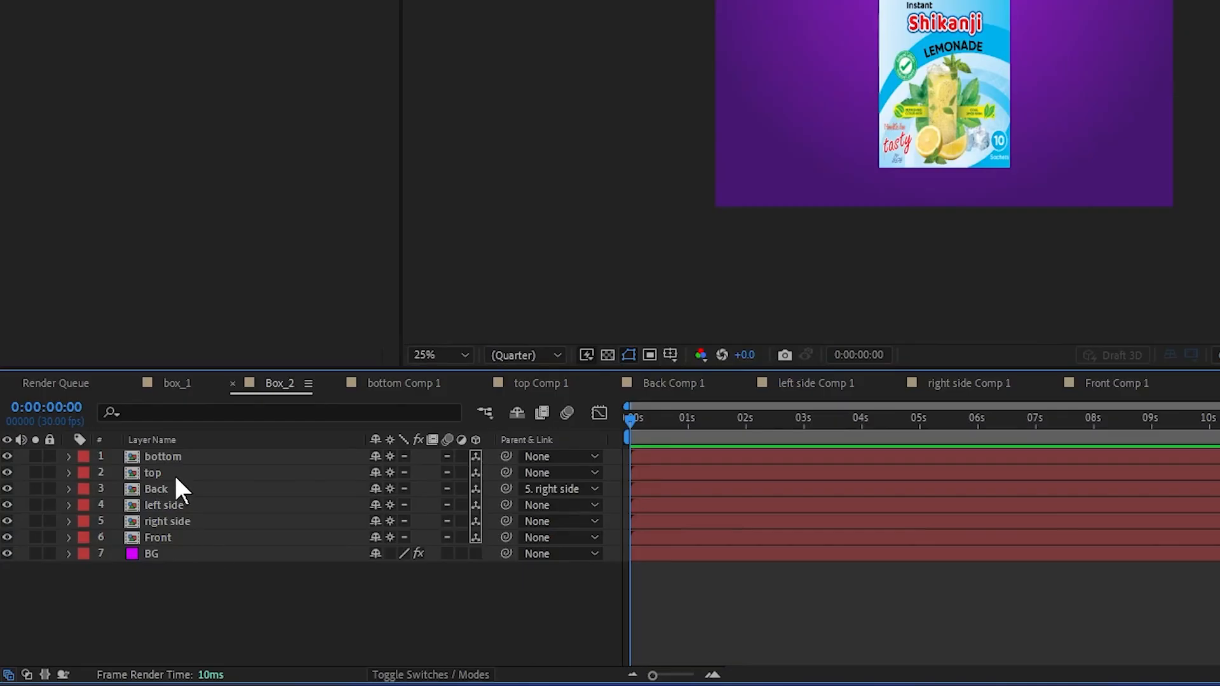
Pre-compose the six face layers, bottom through Front, into a new composition named main box
left_click(168, 458)
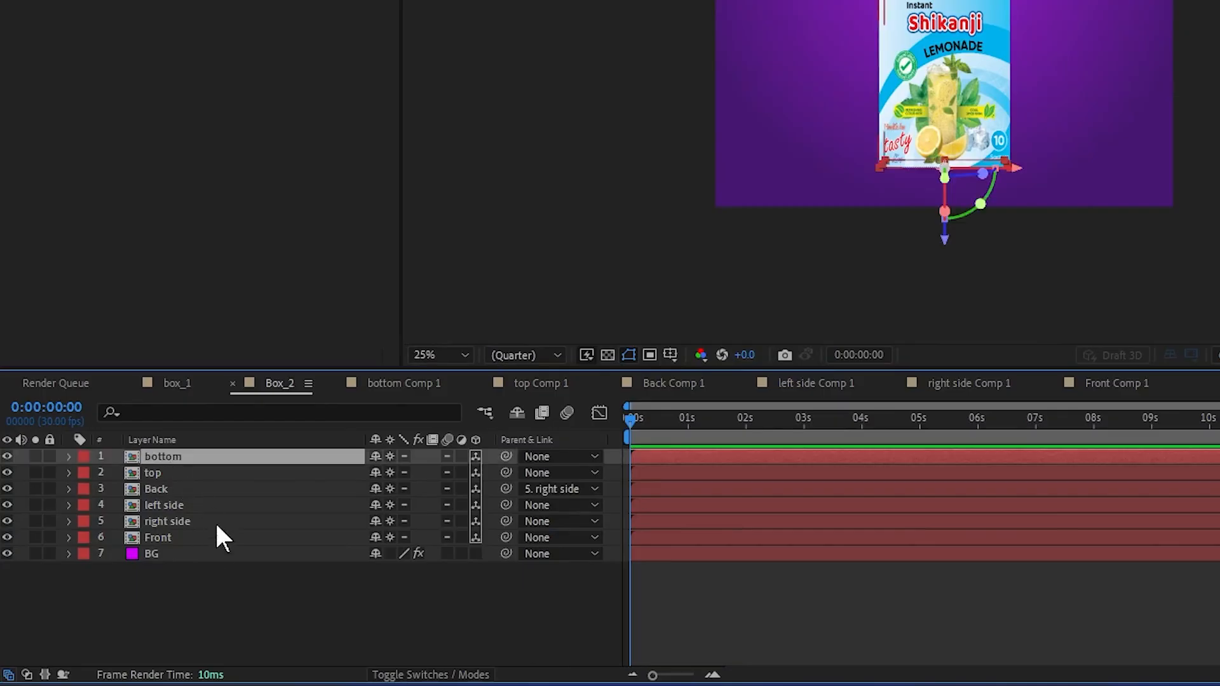
left_click(181, 539, "shift")
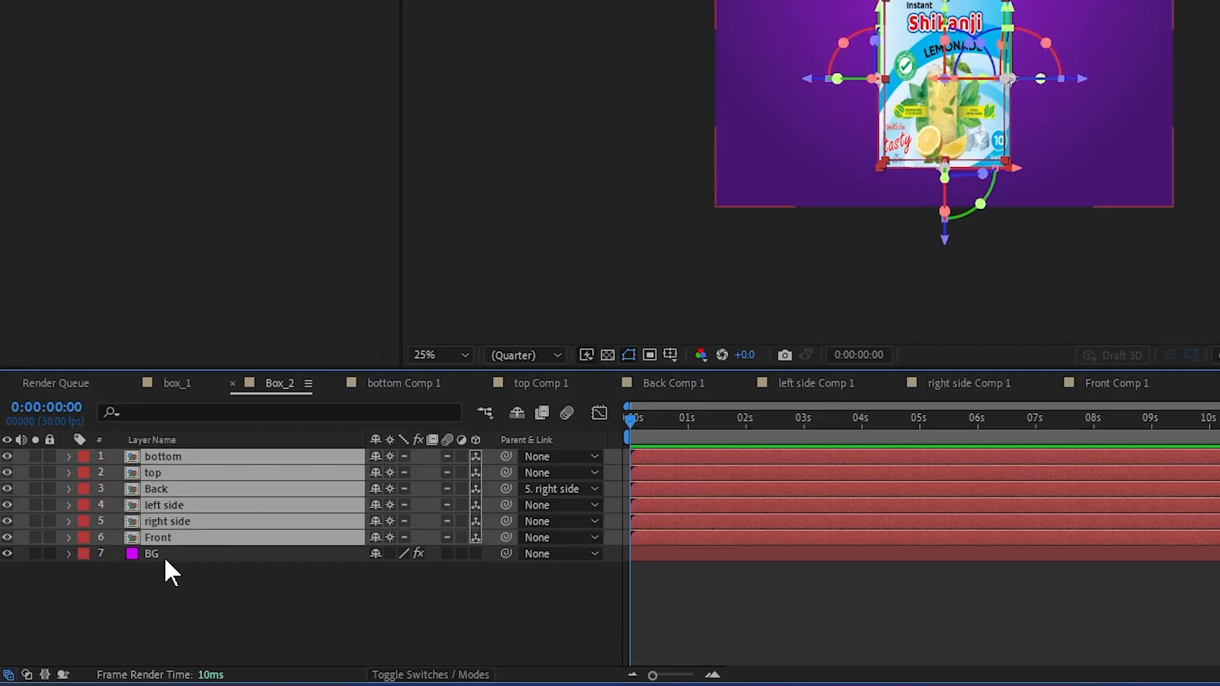
right_click(238, 540)
left_click(327, 416)
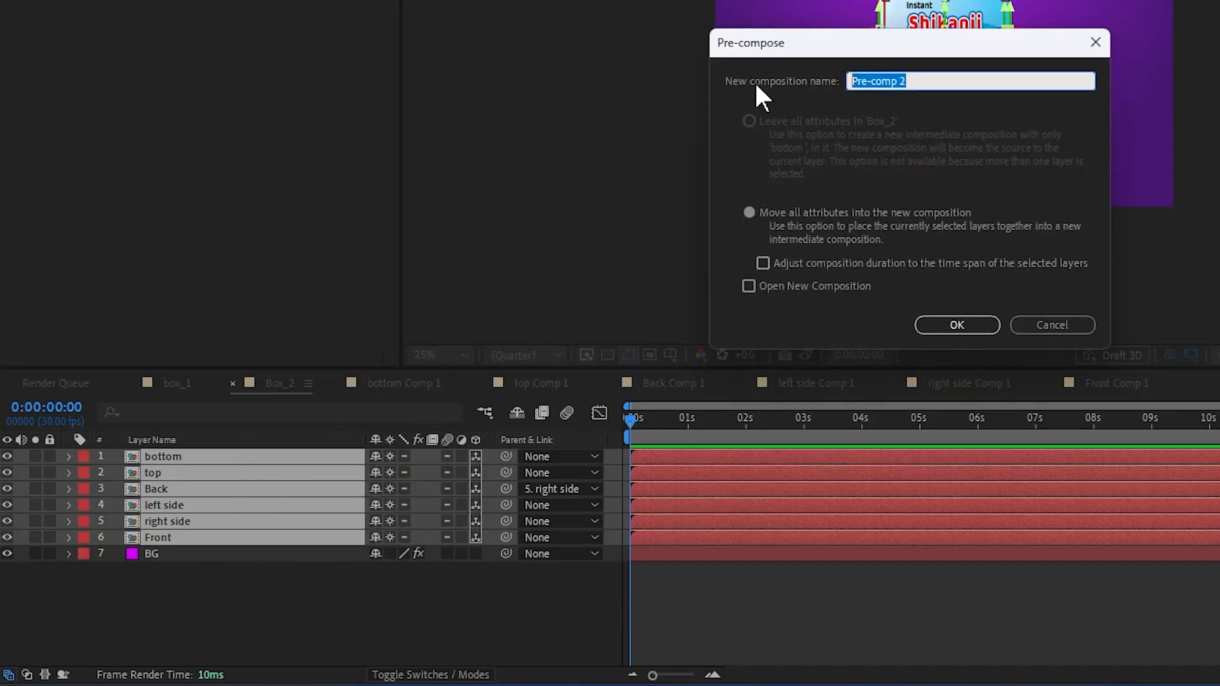
type("main box")
key("Return")
key("F2")
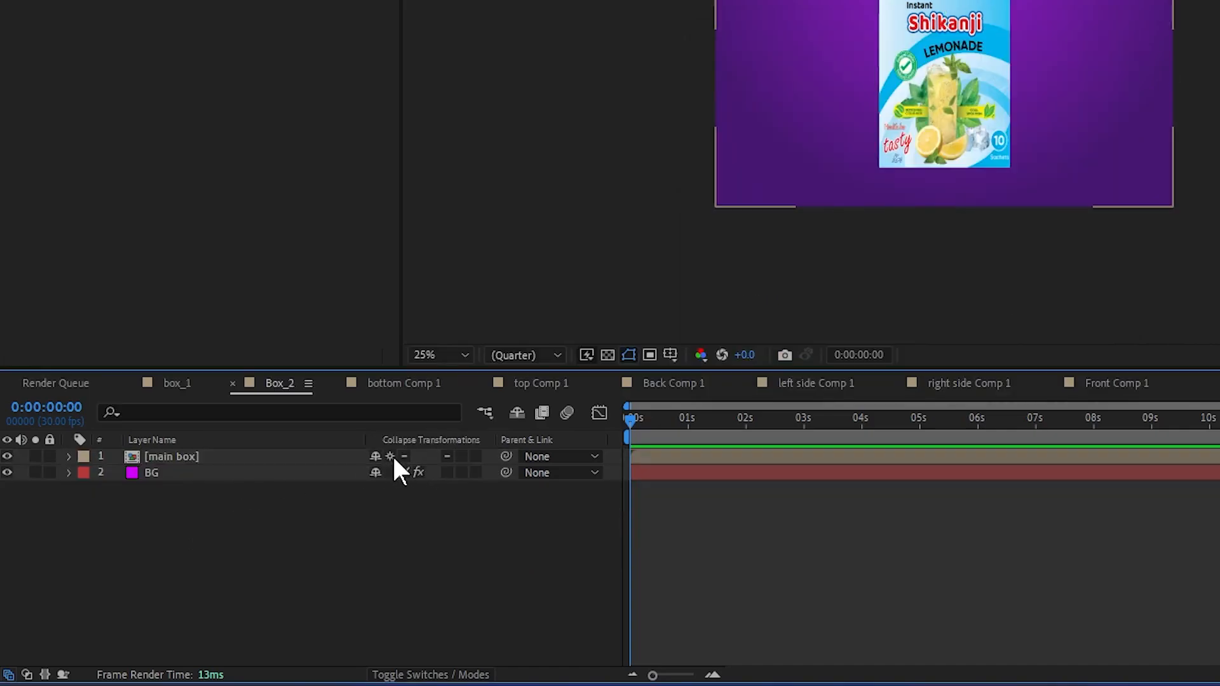
Turn on Collapse Transformations and 3D Layer for main box, and center its anchor point and position in the composition
left_click(476, 456)
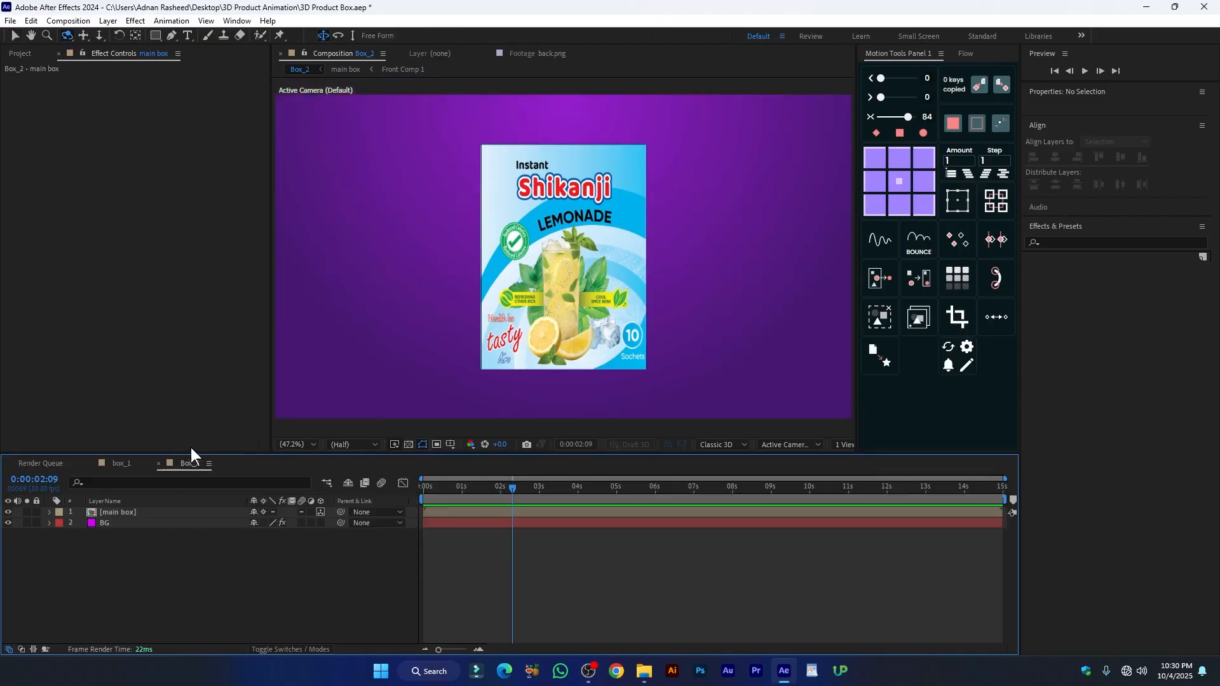
left_click(129, 521)
left_click(127, 512)
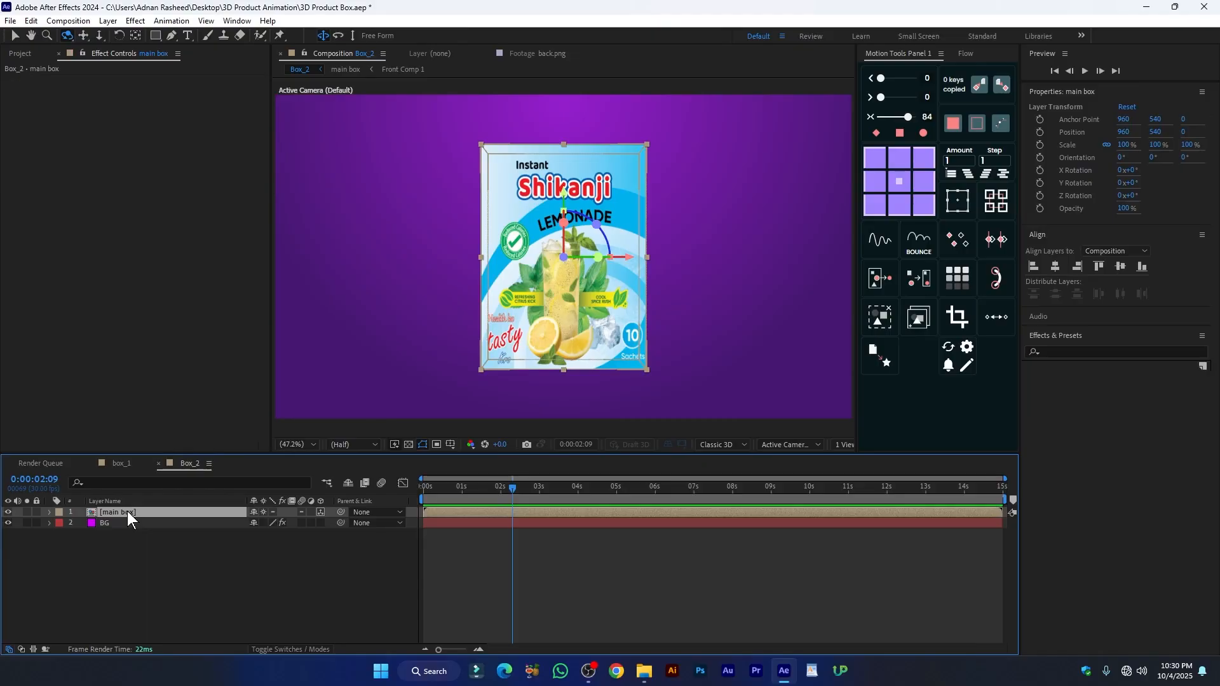
key("ctrl+alt+Home")
key("ctrl+Home")
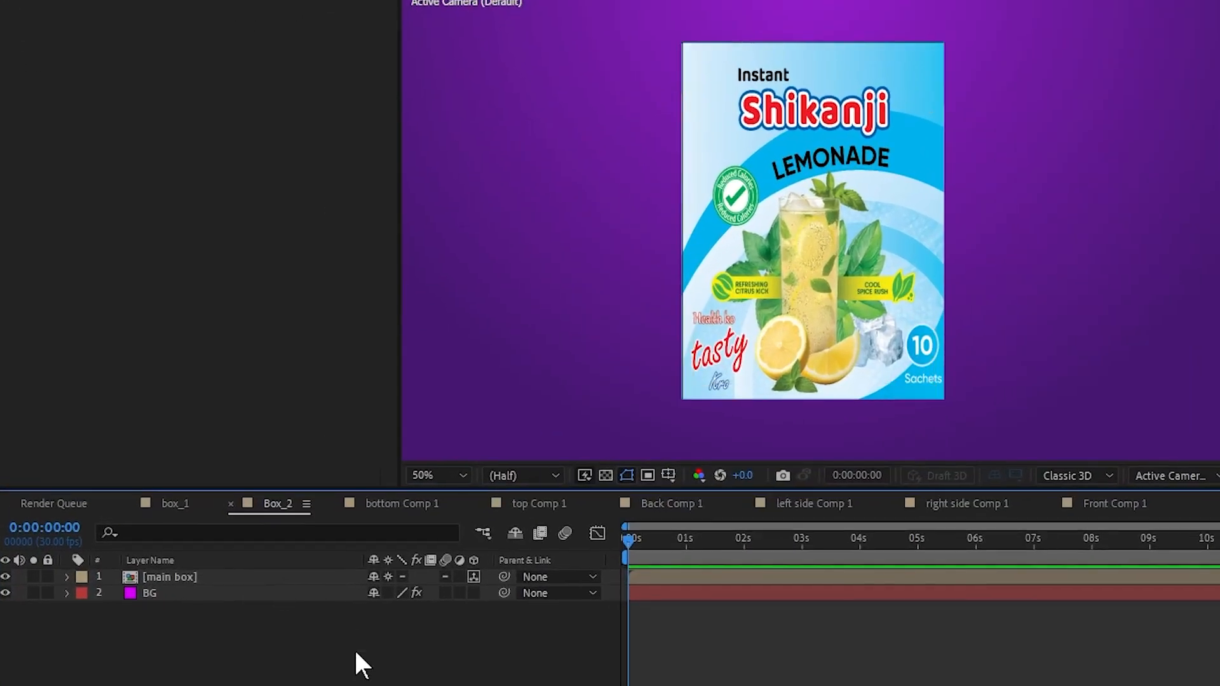
Add a null object to Box_2 and parent the main box layer to it
right_click(240, 560)
mouse_move(292, 409)
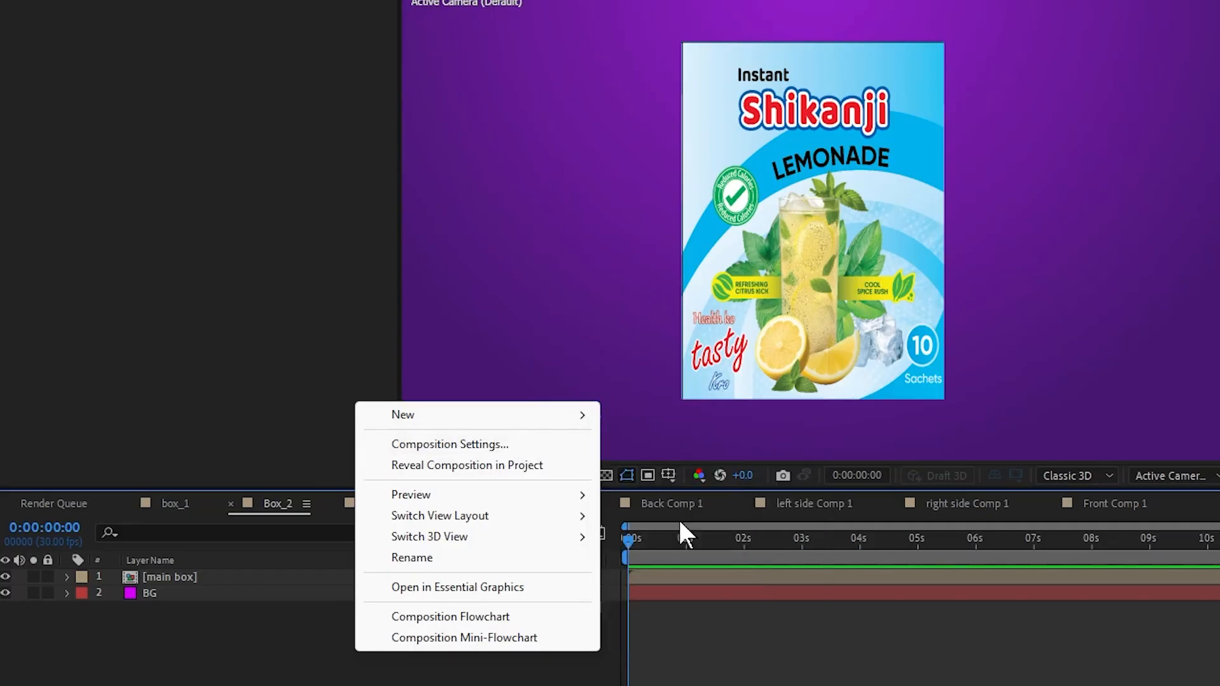
mouse_move(579, 416)
left_click(694, 525)
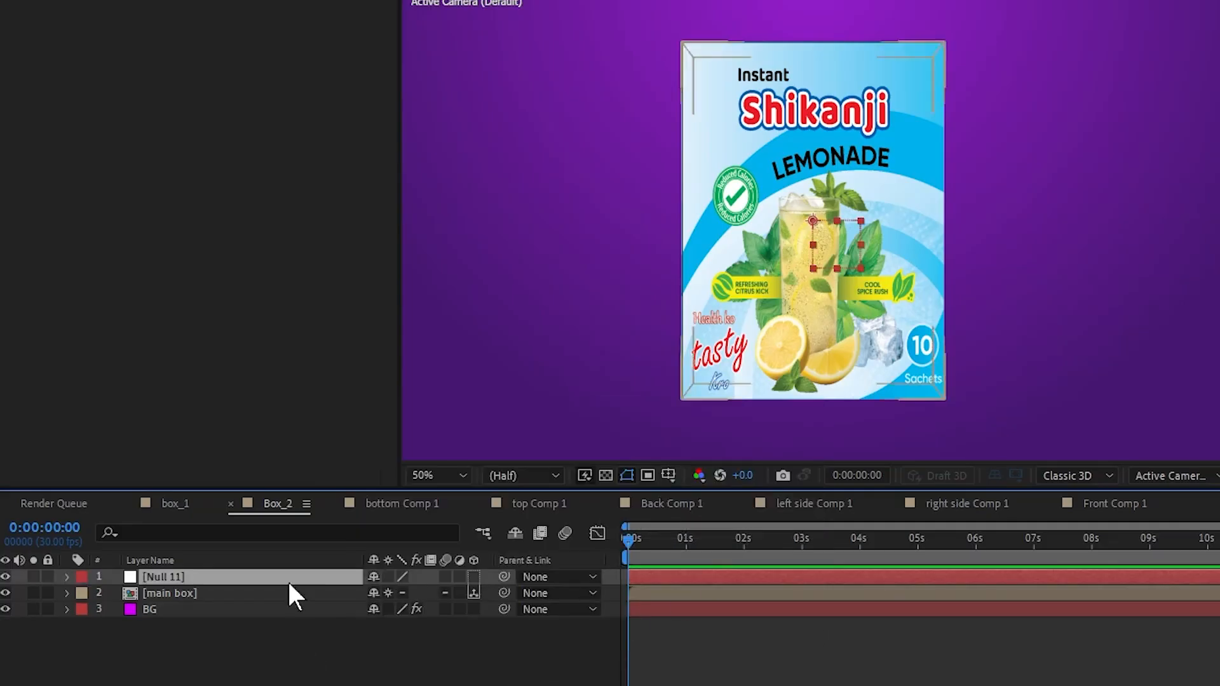
left_click(261, 592)
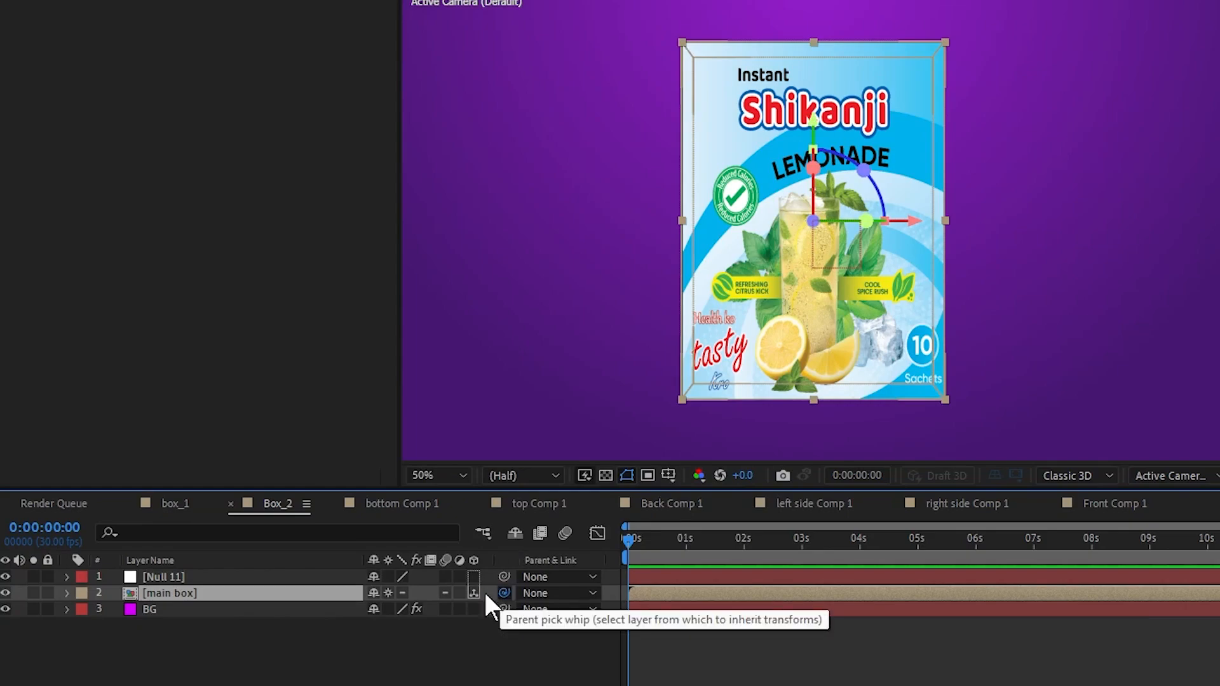
left_click_drag(504, 593, 195, 574)
left_click(204, 575)
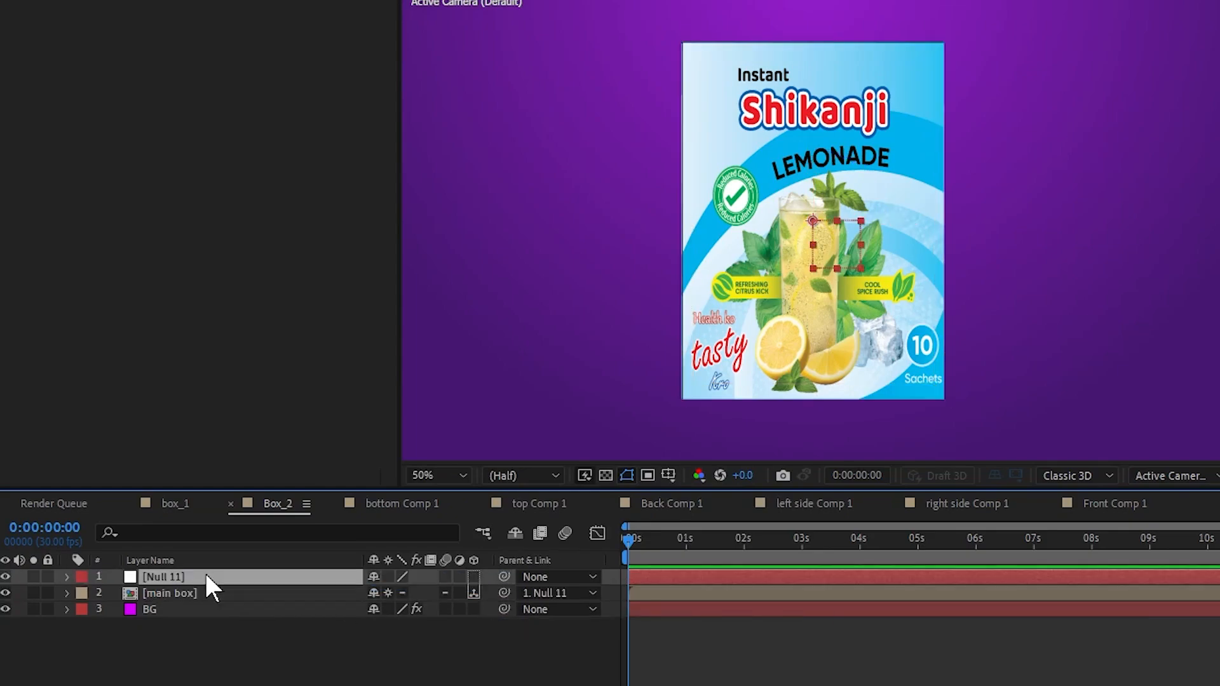
Make the null a 3D layer and set its Y Rotation to 28° to turn the parented box at an angle
left_click(474, 576)
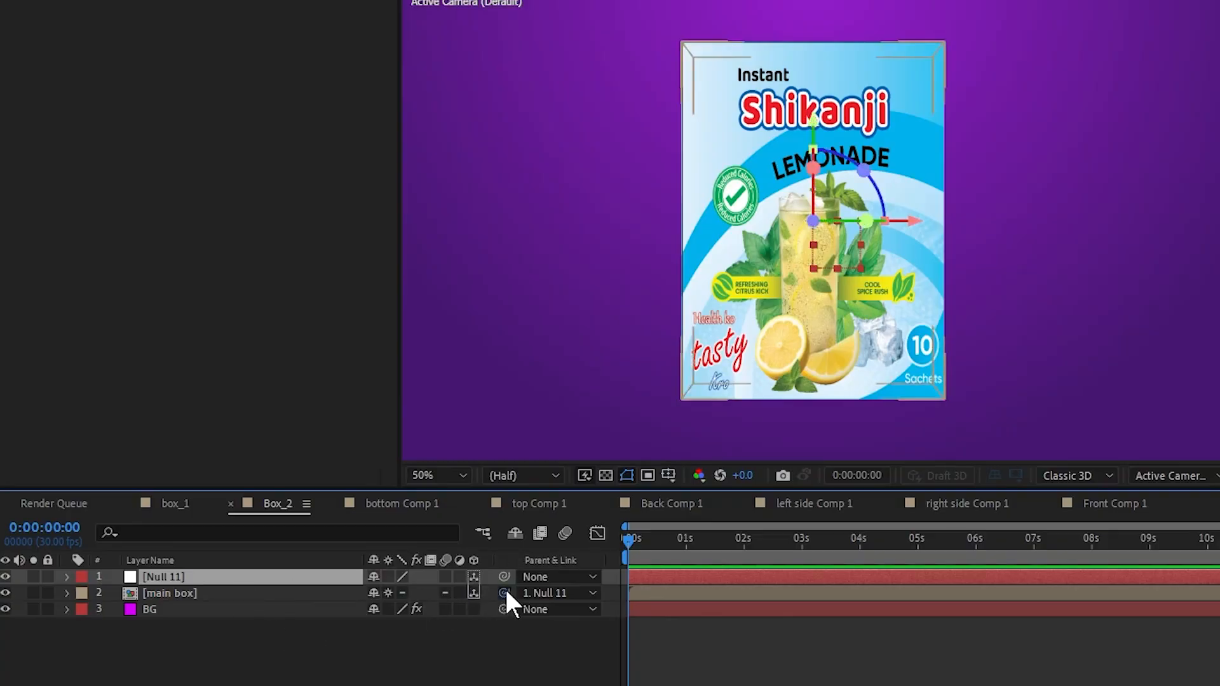
left_click_drag(505, 590, 224, 574)
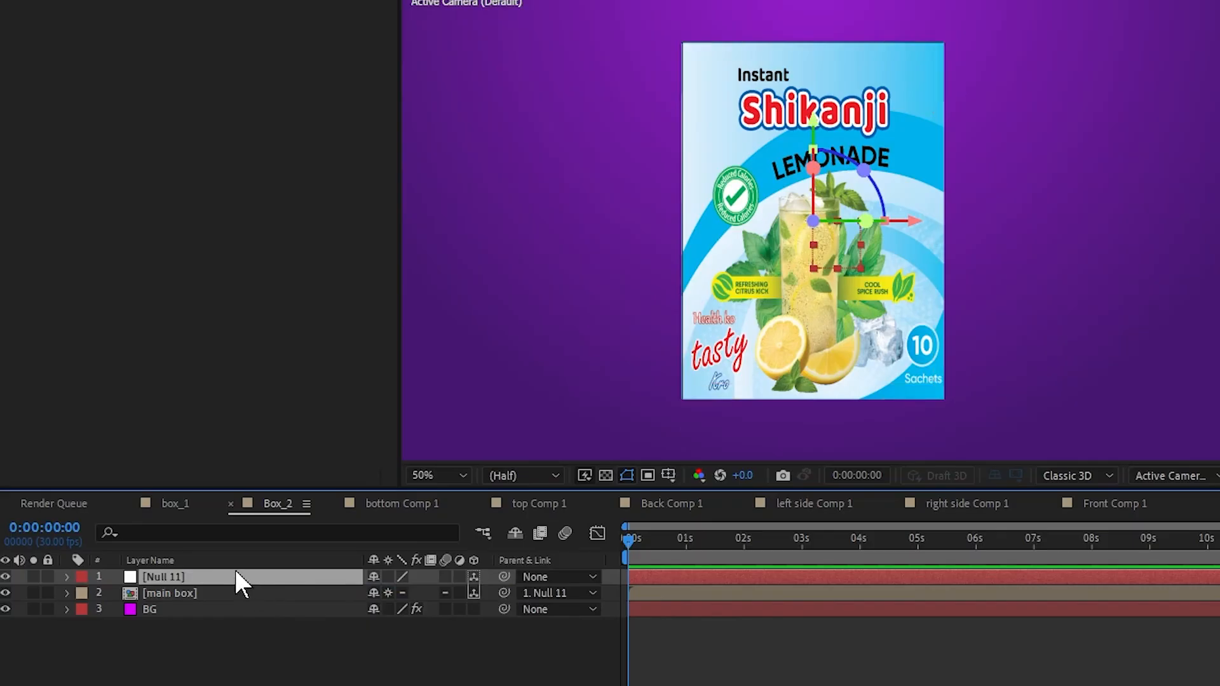
key("s")
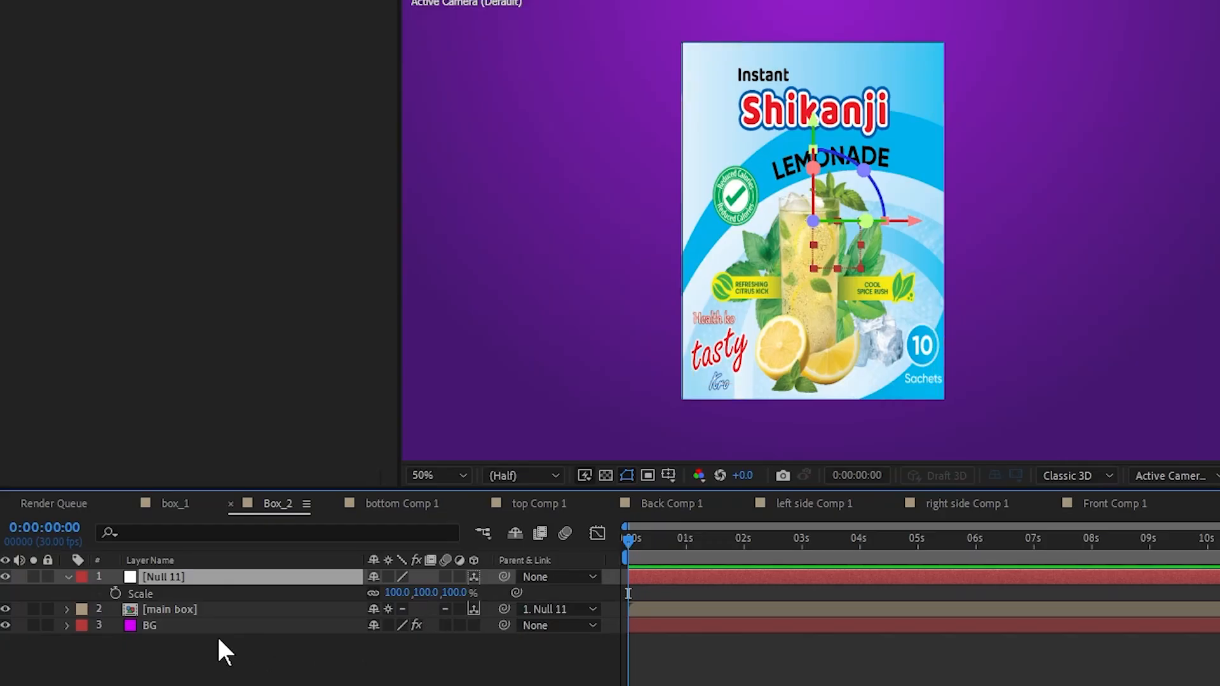
key("shift+r")
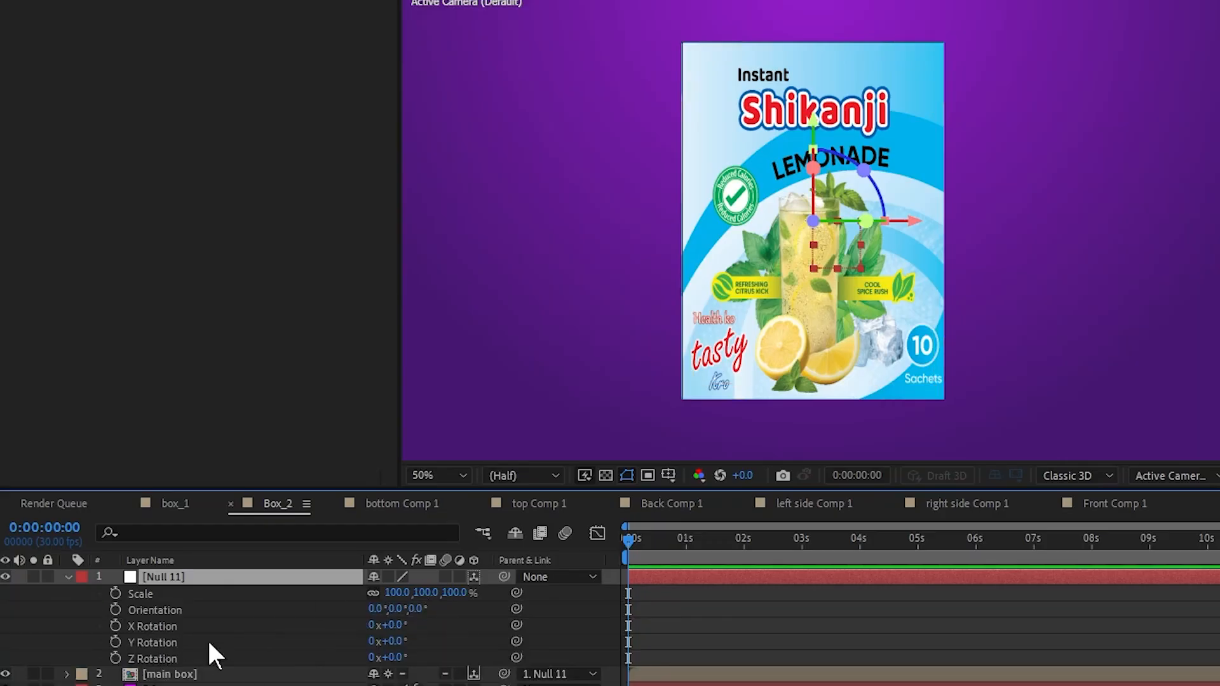
left_click_drag(400, 642, 422, 643)
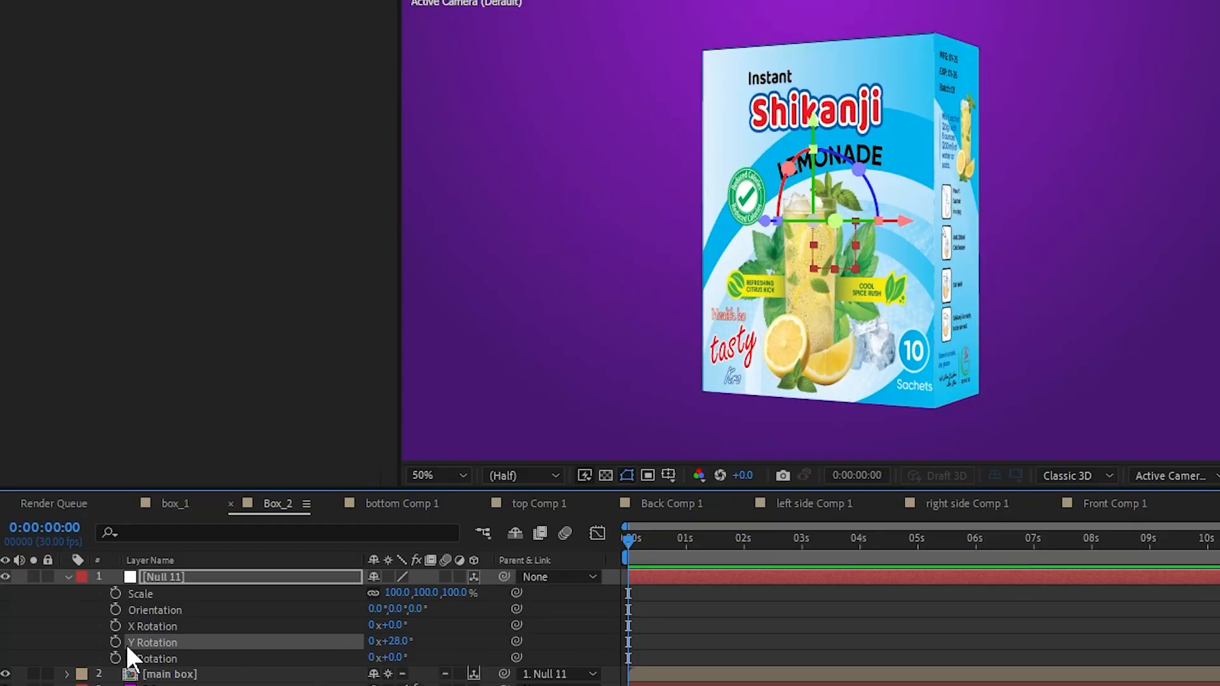
Animate the null's Scale from 0% at the start to 100% at 1 second
left_click(115, 592)
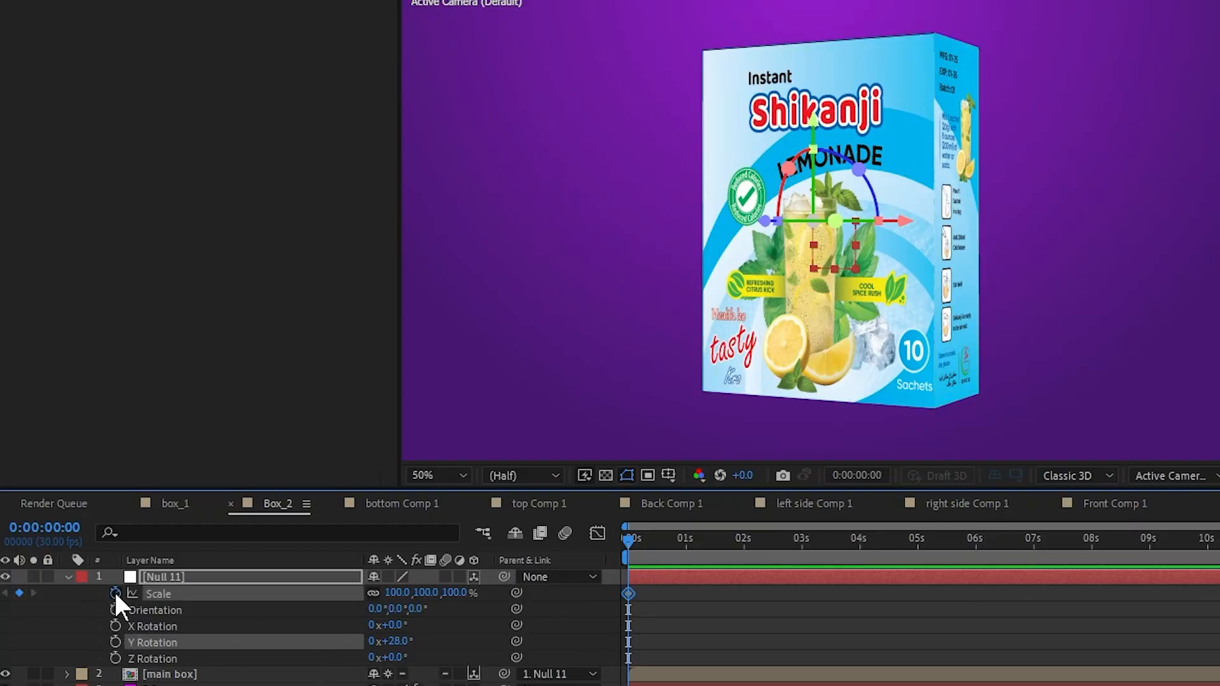
left_click_drag(628, 595, 686, 593)
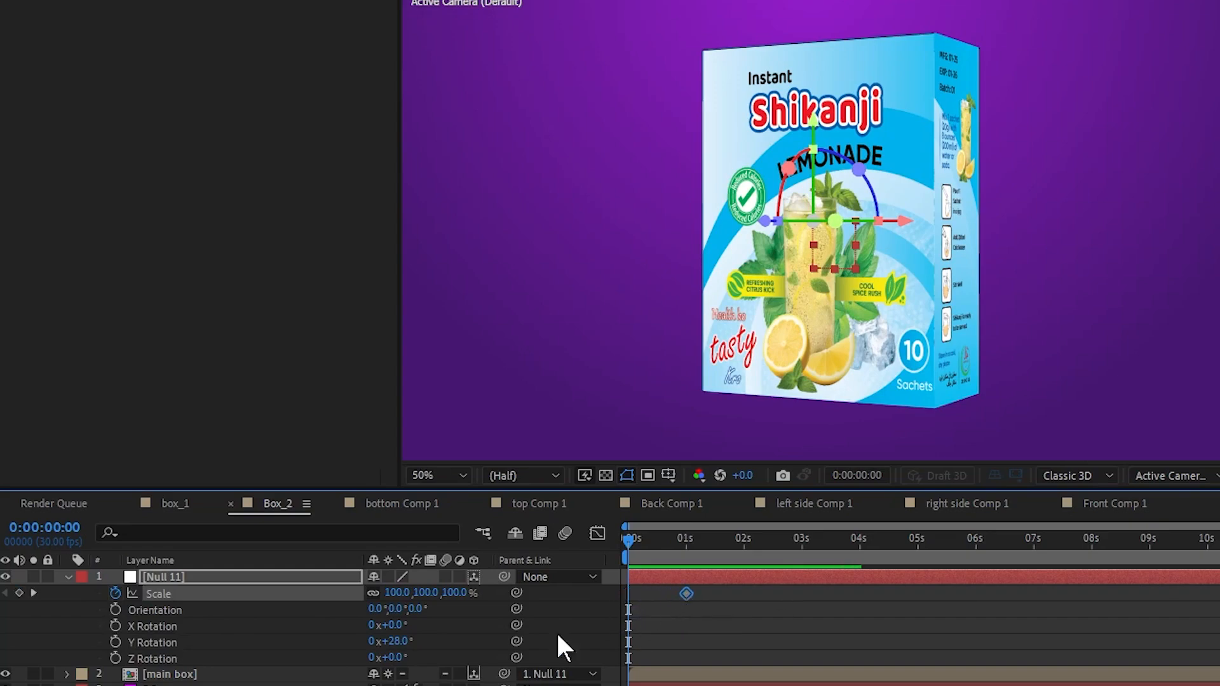
left_click(395, 593)
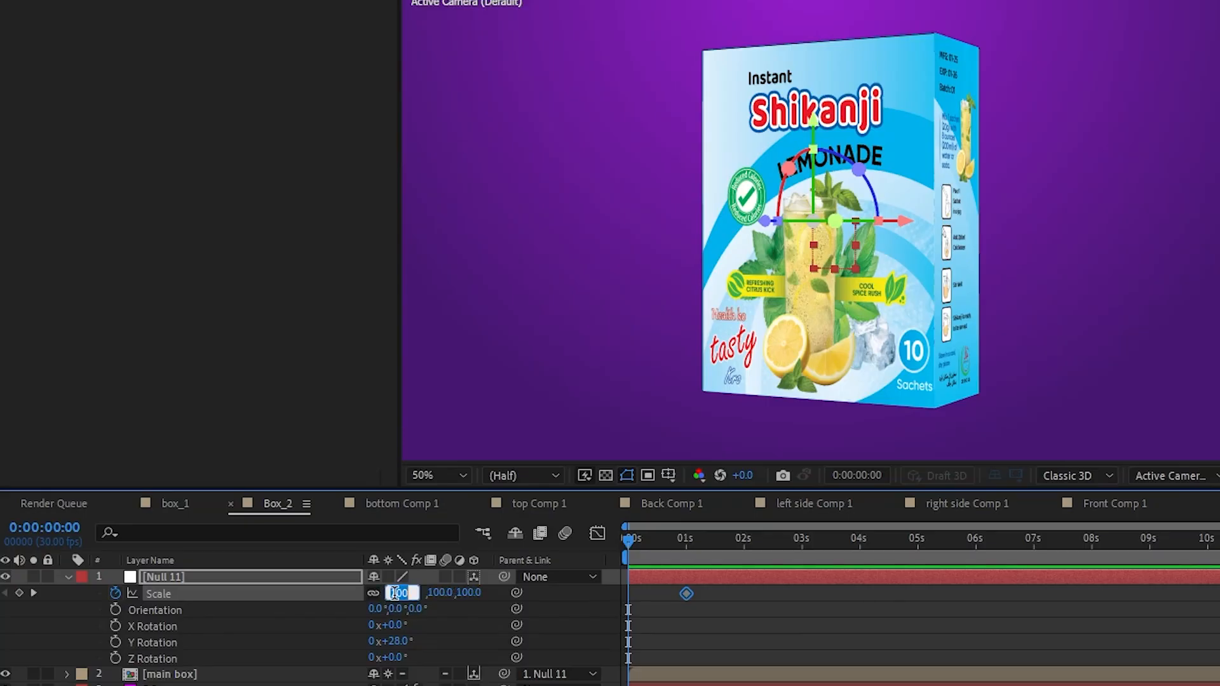
type("0")
key("Return")
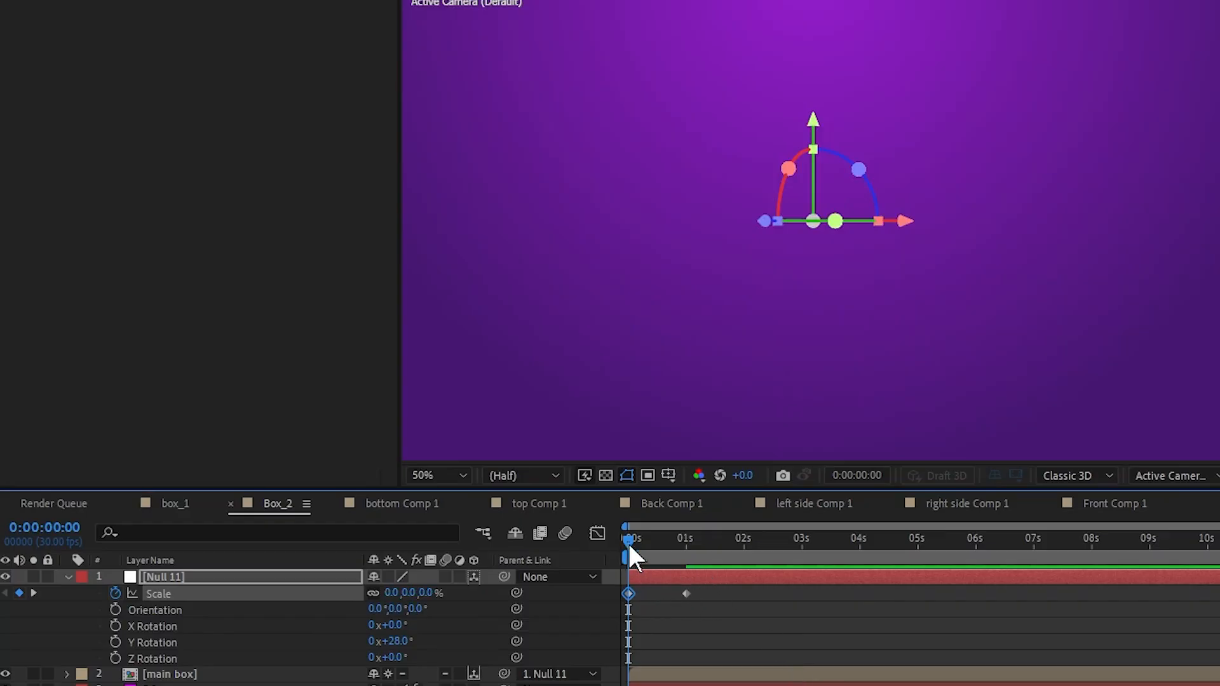
Apply Easy Ease to both of the null's Scale keyframes
left_click_drag(629, 545, 746, 547)
left_click(694, 588)
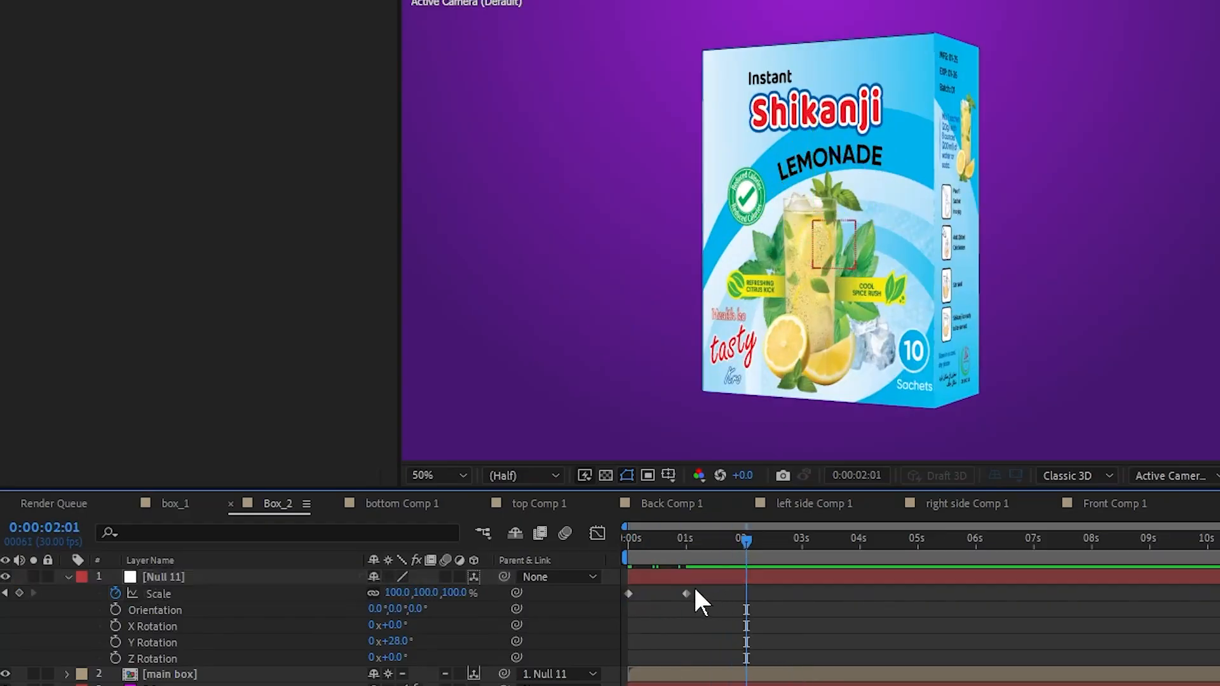
left_click_drag(695, 589, 597, 603)
right_click(685, 594)
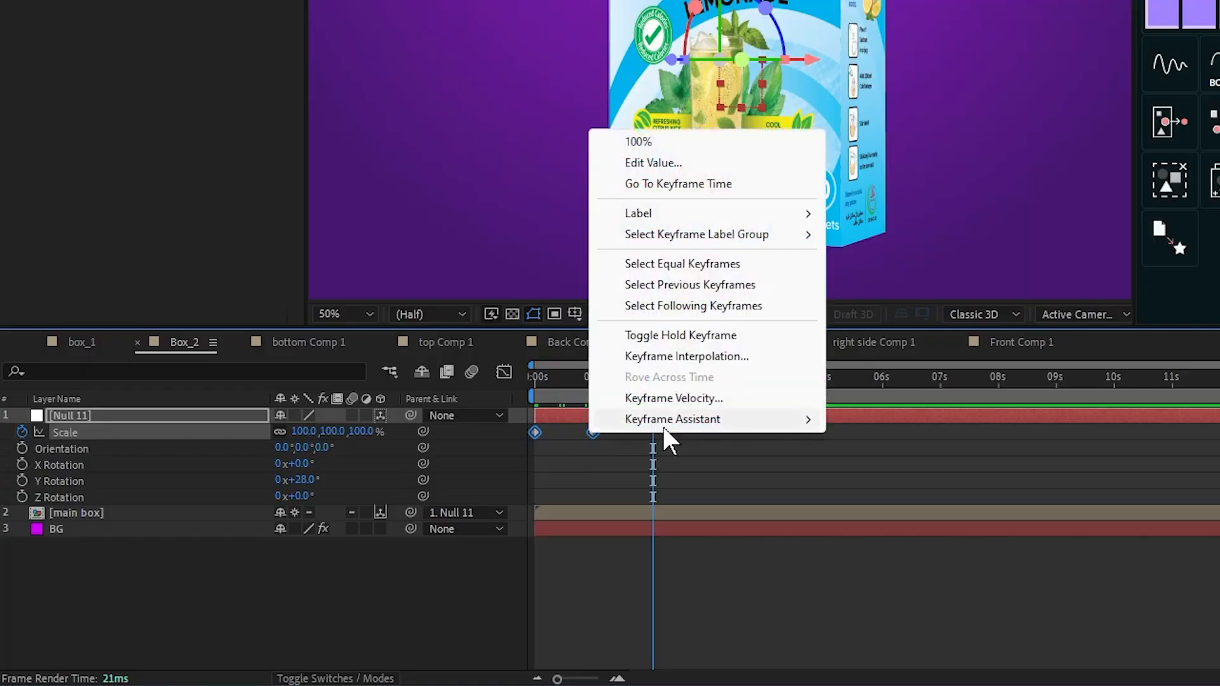
mouse_move(665, 425)
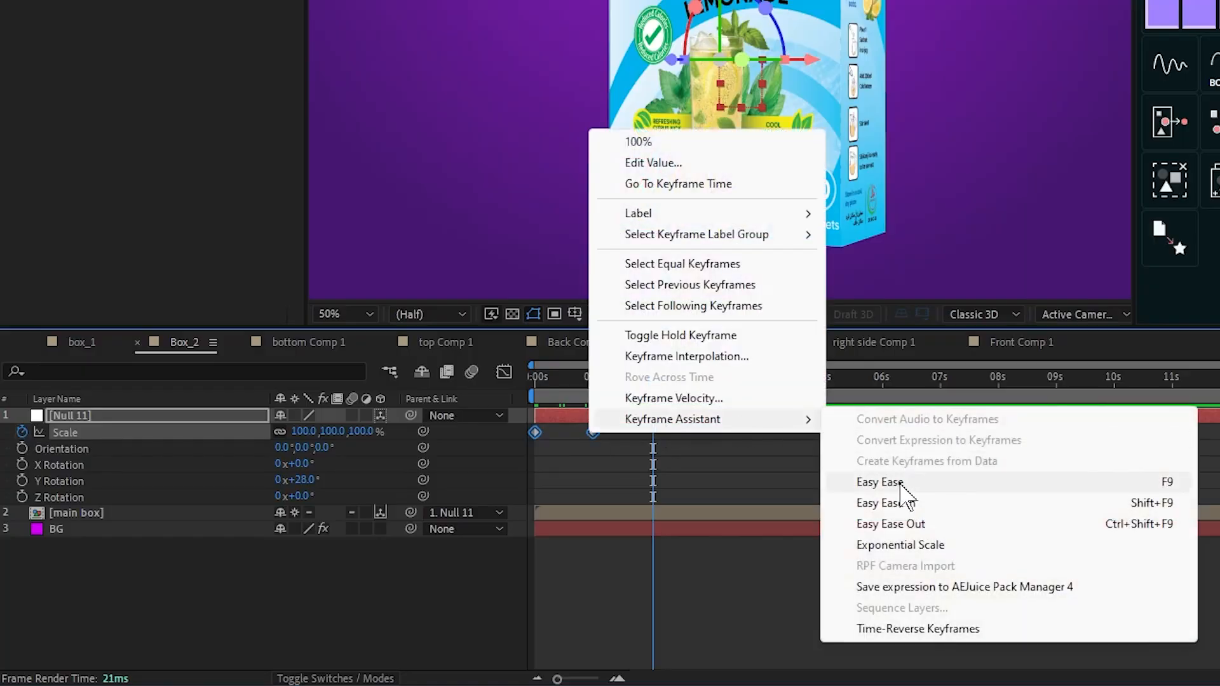
left_click(1173, 483)
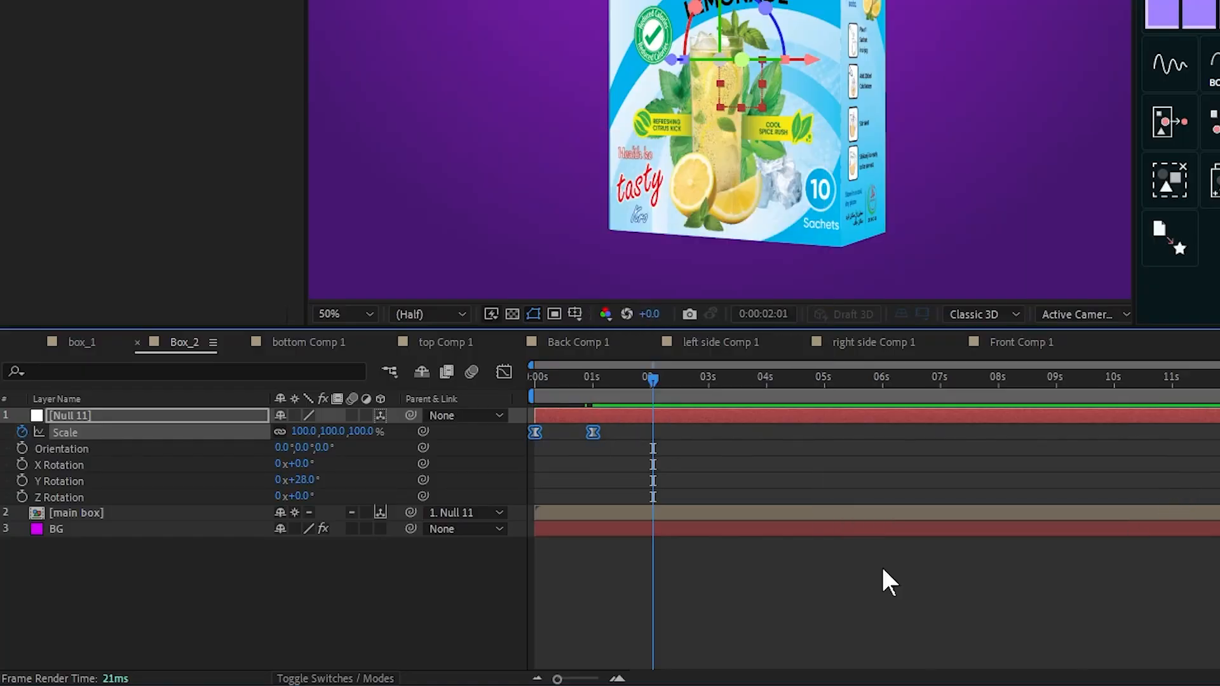
Reshape the Scale speed graph to peak at the first keyframe and slow gradually into the second, and preview the animation from the start
left_click(503, 371)
left_click_drag(624, 414, 432, 611)
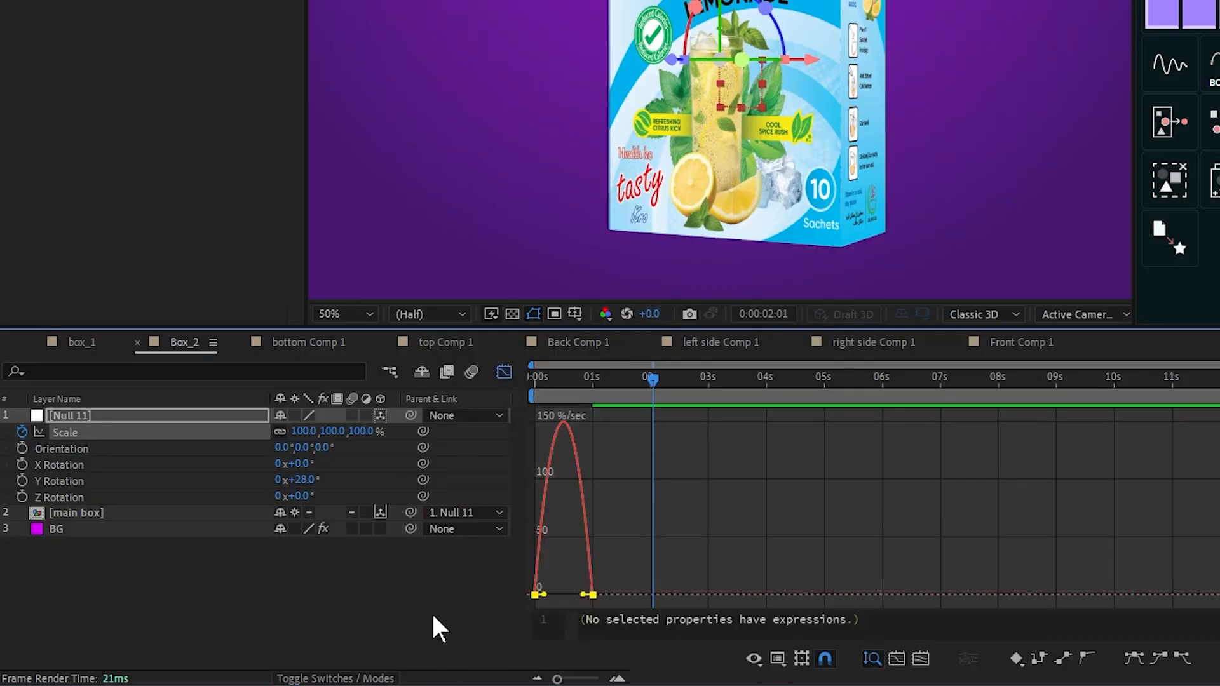
left_click(662, 658)
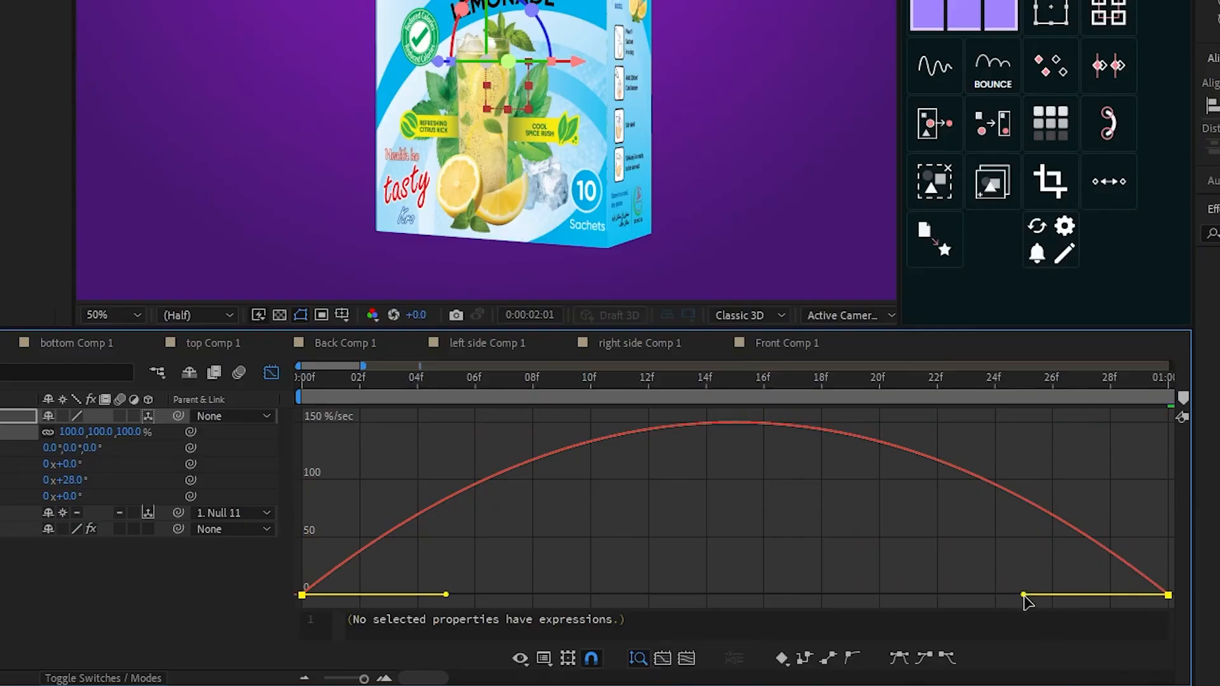
left_click_drag(1023, 595, 702, 601)
left_click_drag(448, 597, 240, 569)
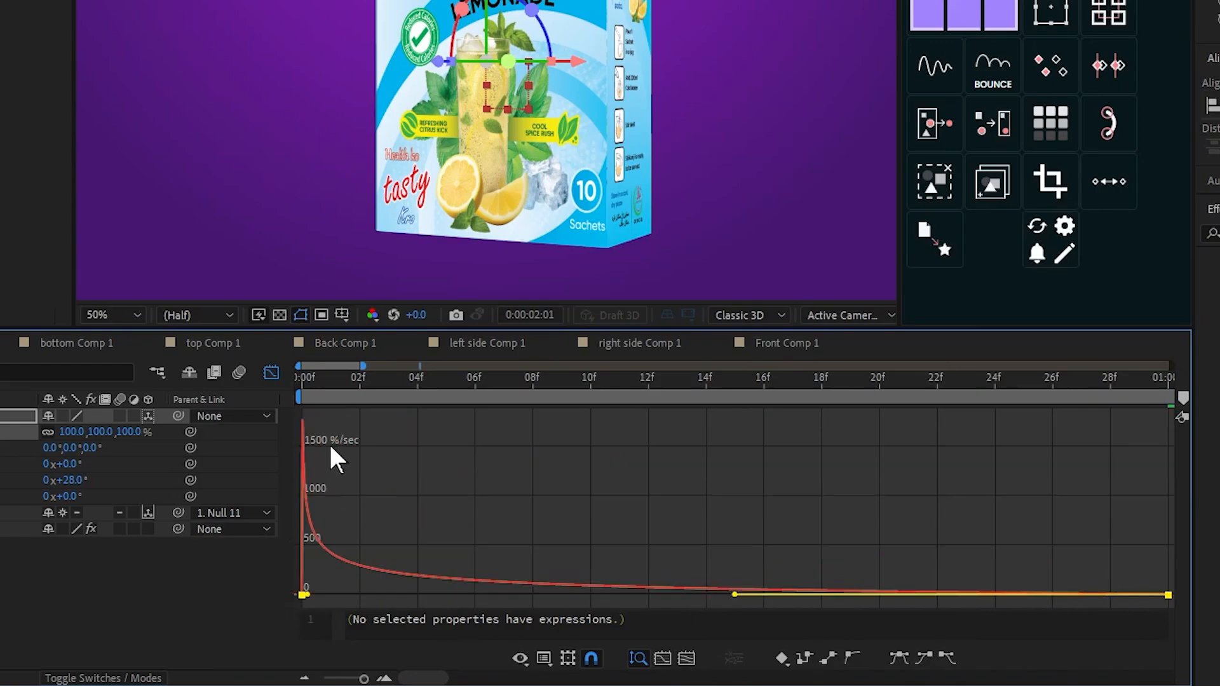
left_click(267, 376)
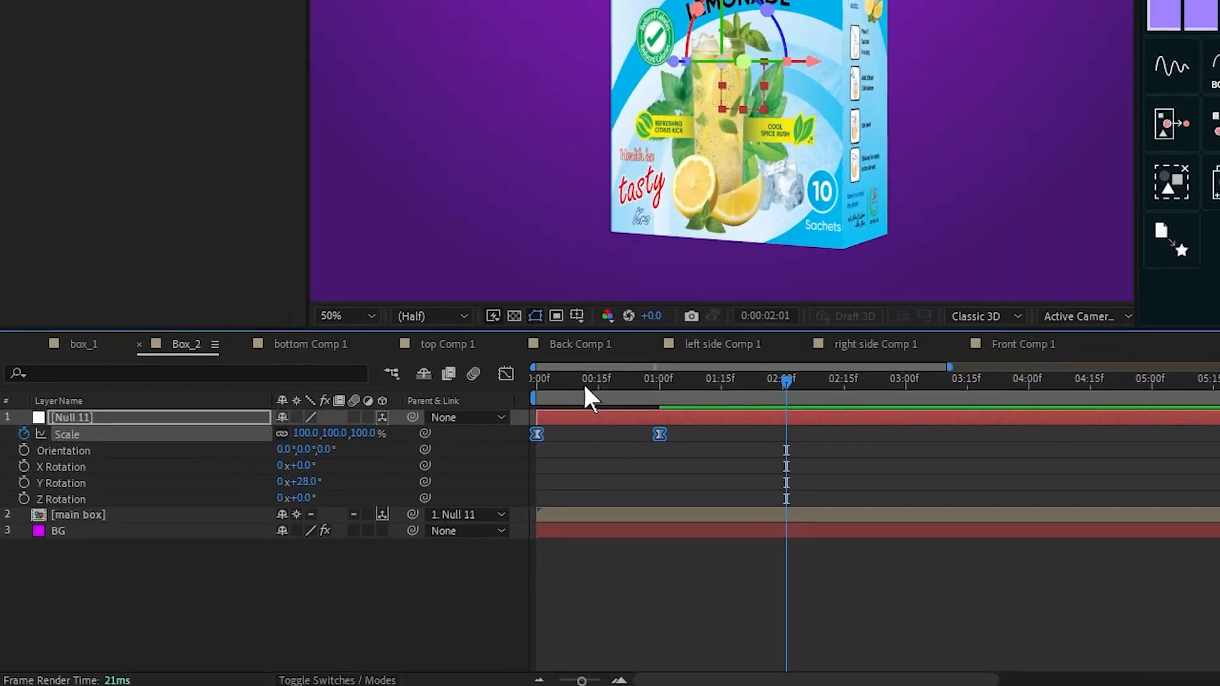
key("Home")
key("space")
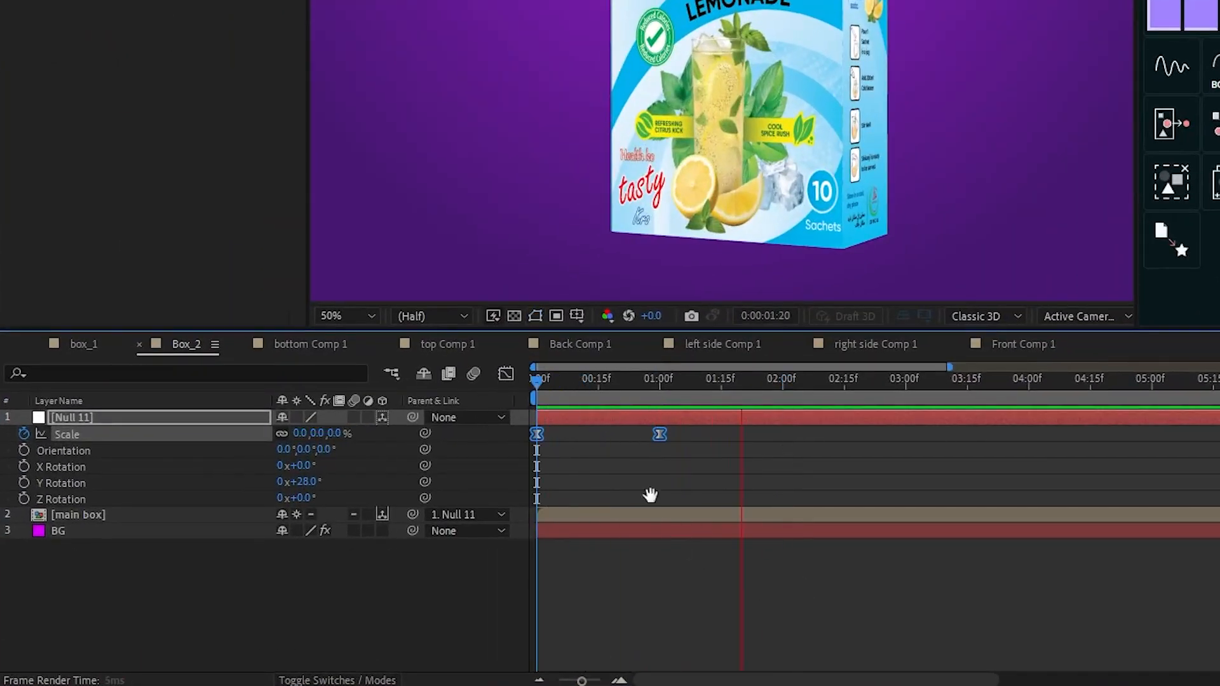
Keyframe the main box layer's Y Rotation at 0° at 1 second and 212° at 2 seconds
left_click(663, 391)
left_click(659, 392)
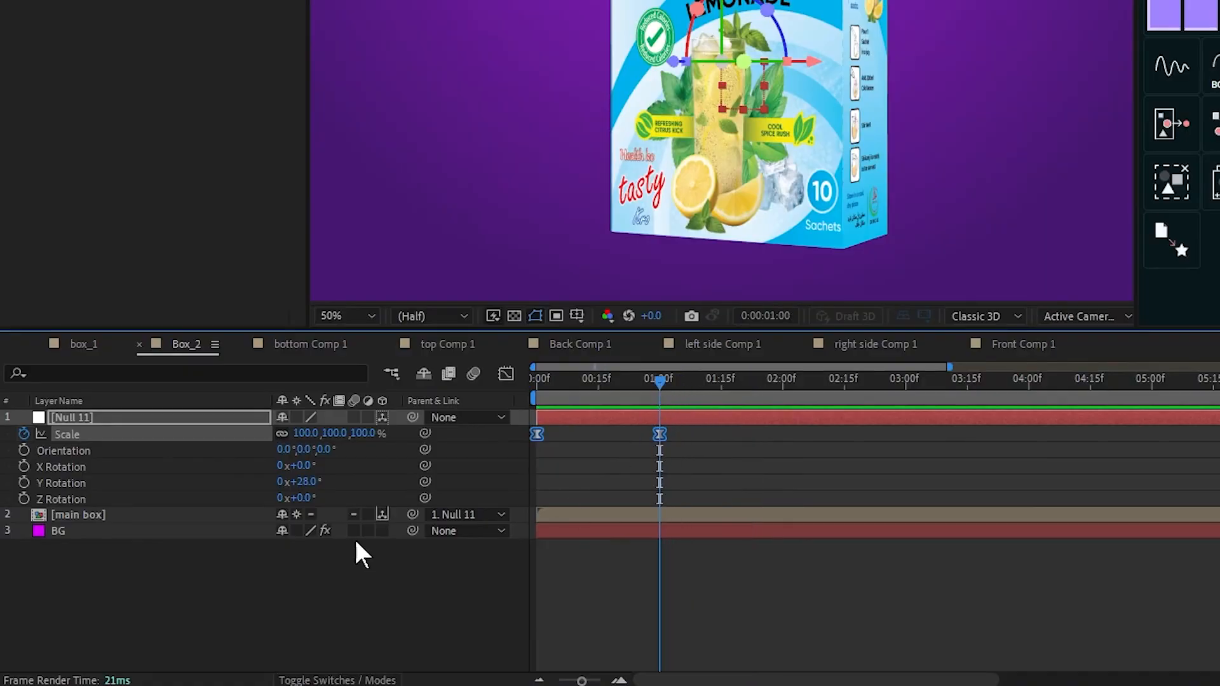
left_click(84, 515)
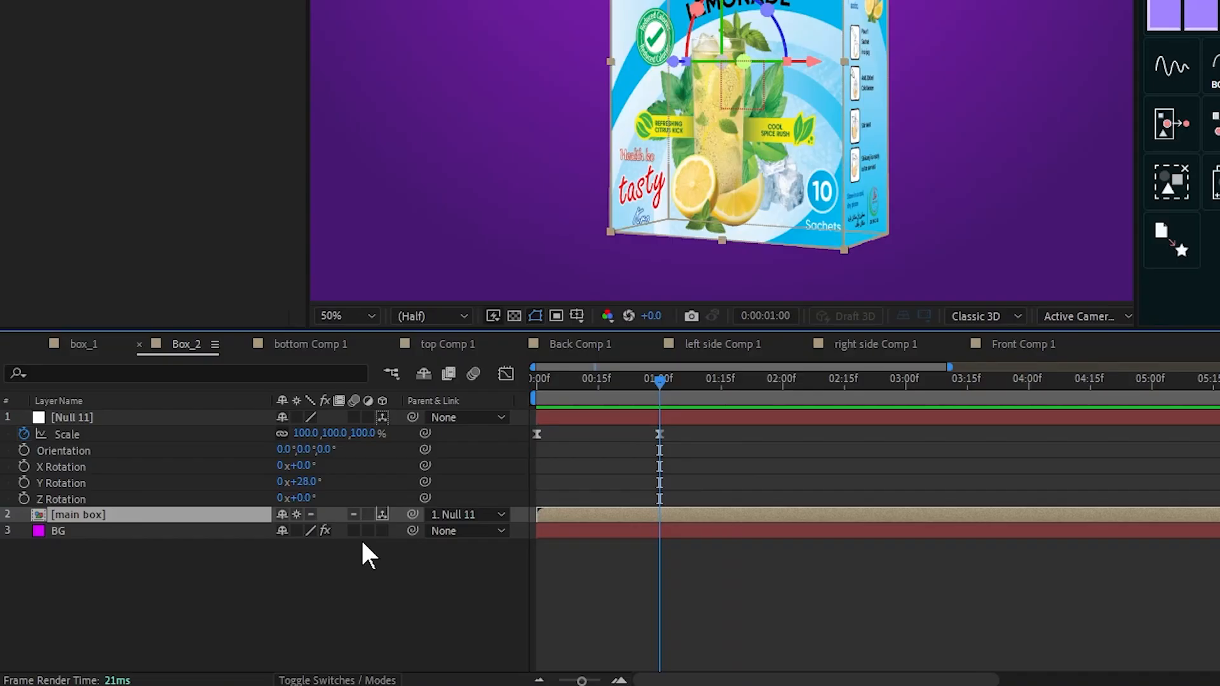
key("r")
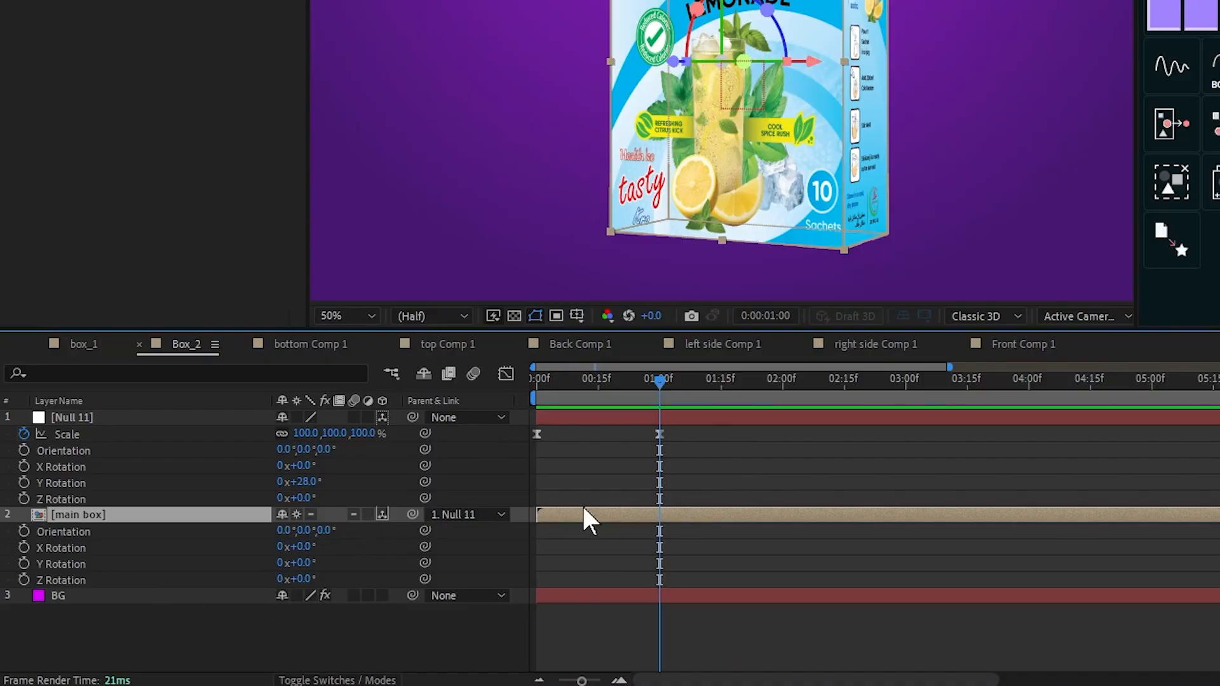
left_click(22, 565)
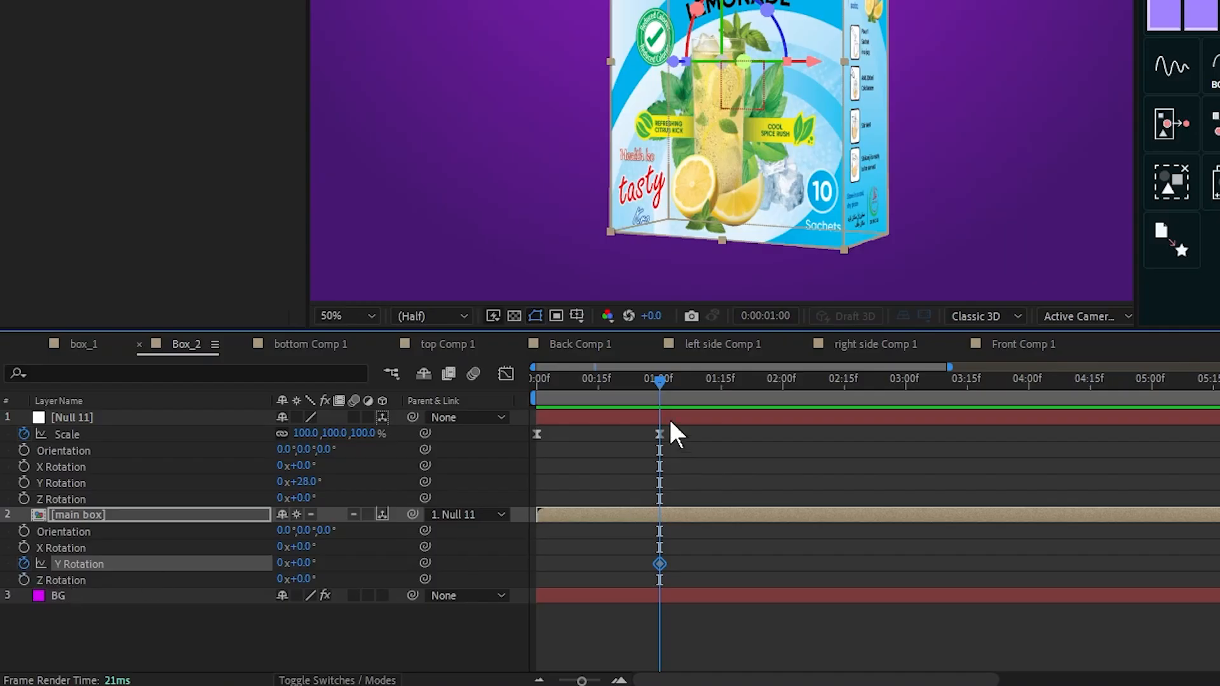
key("minus")
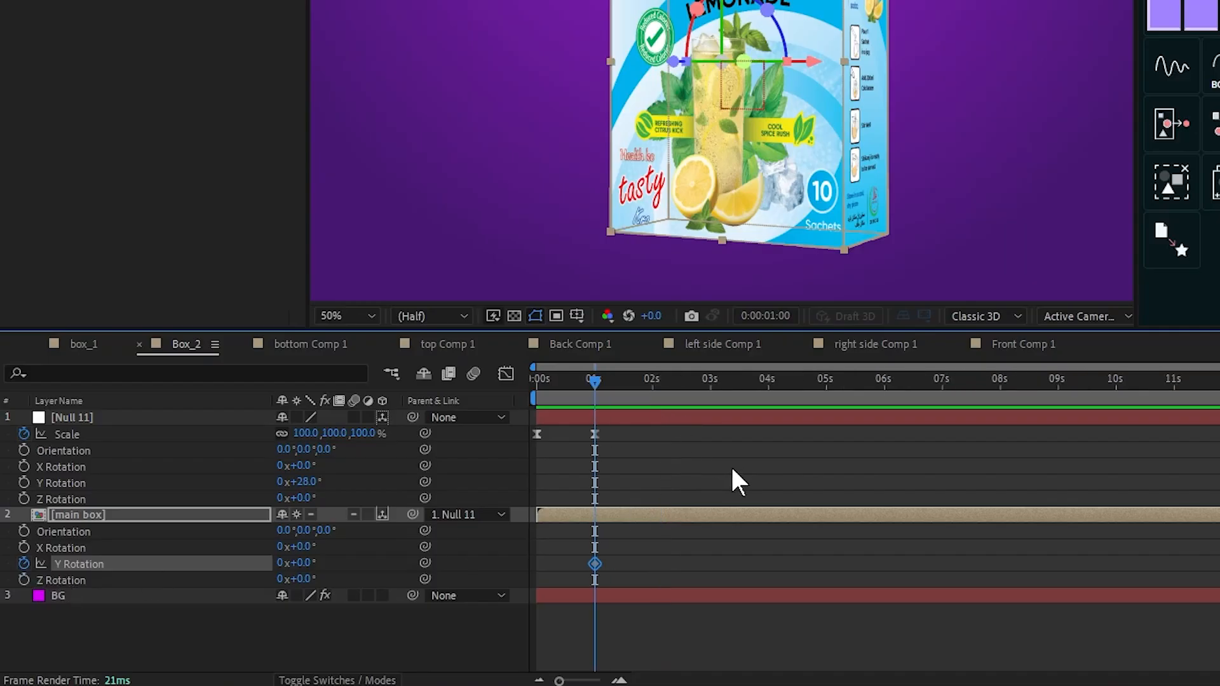
left_click_drag(593, 382, 649, 388)
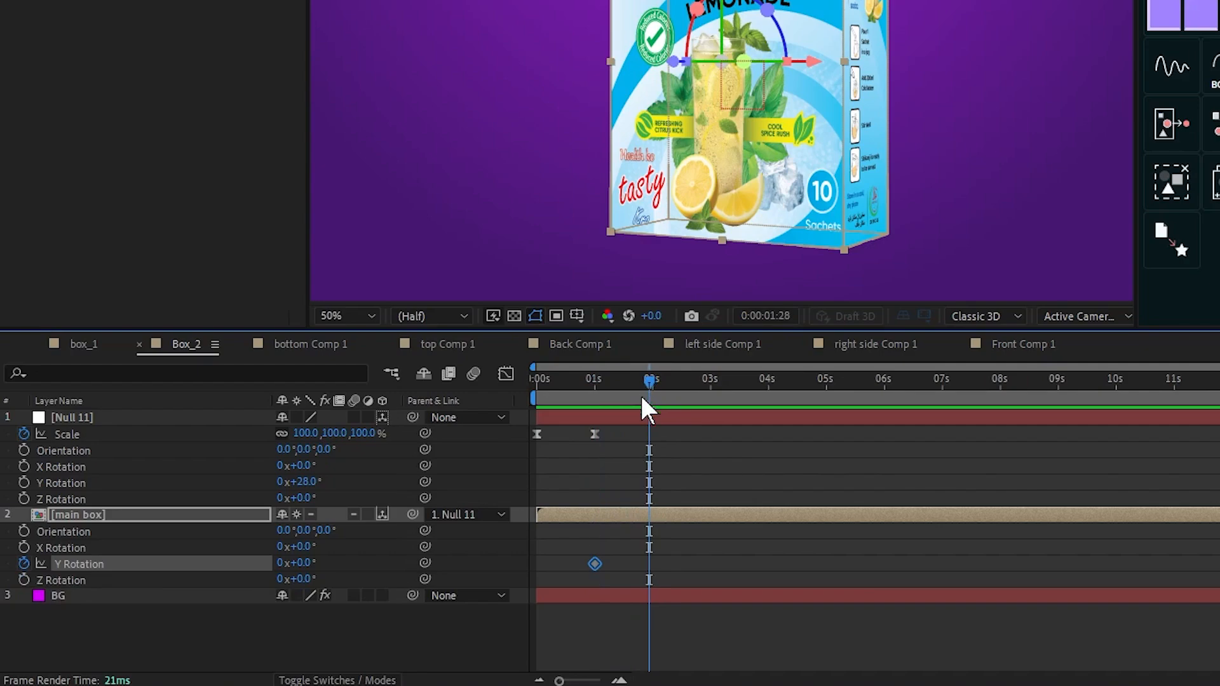
left_click(303, 563)
type("180")
key("Return")
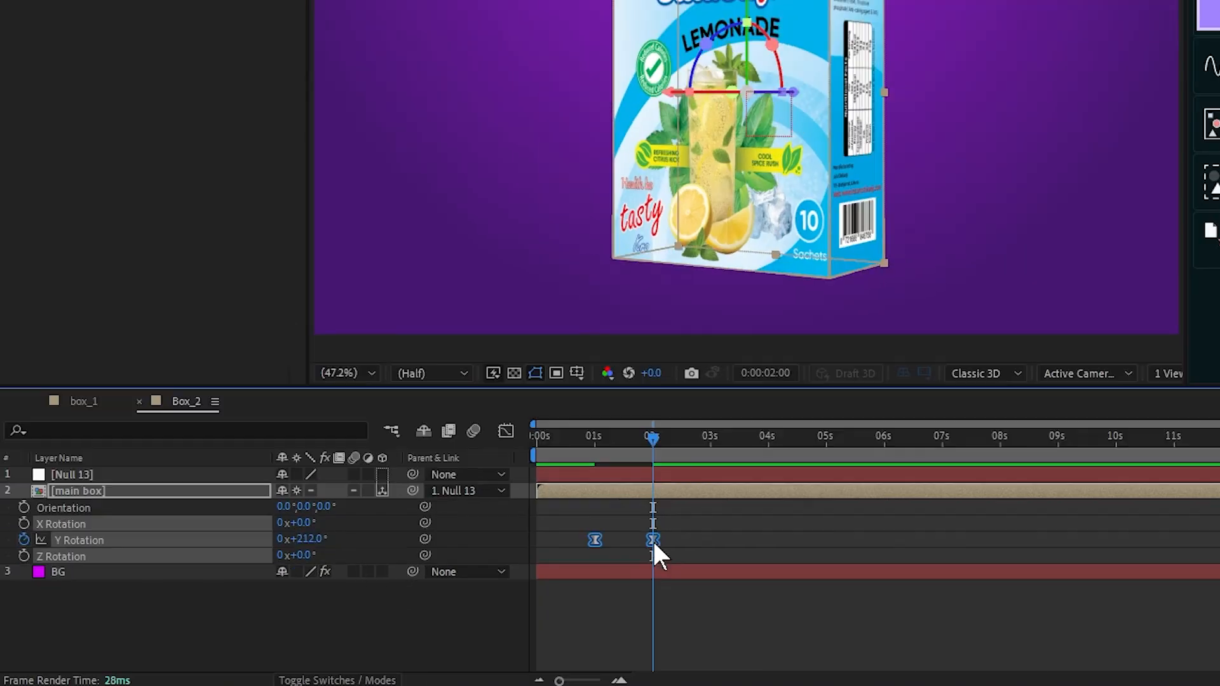
Apply Easy Ease to the main box layer's two Y Rotation keyframes
right_click(652, 541)
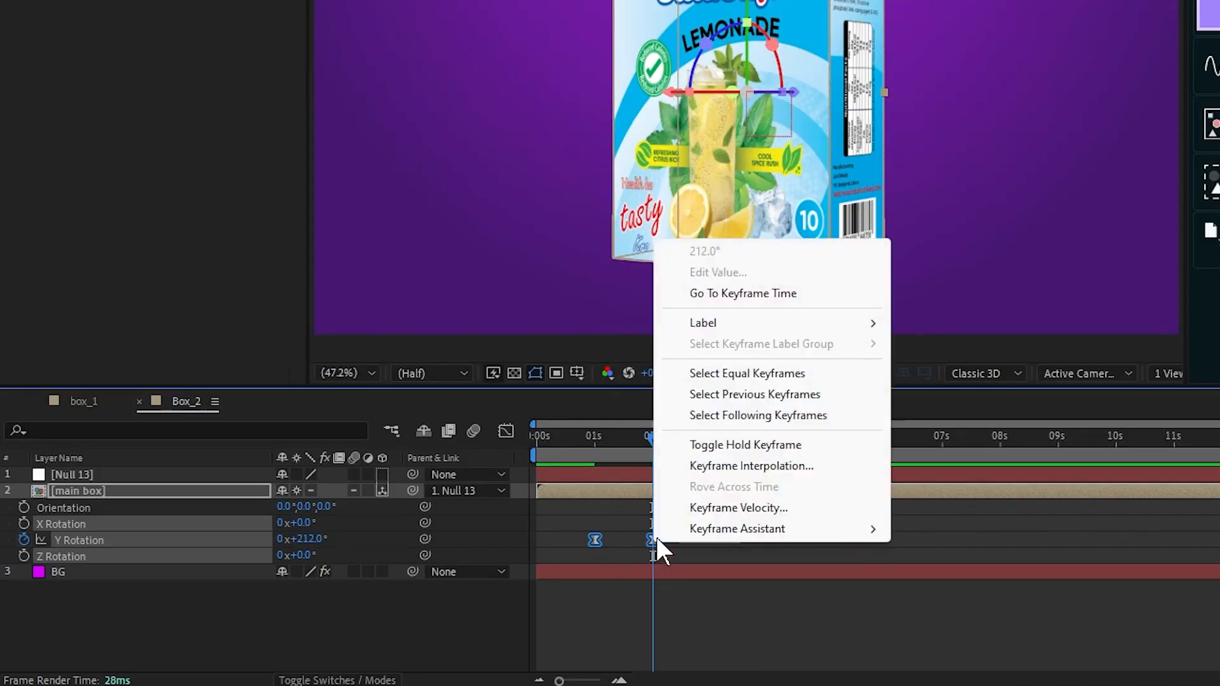
mouse_move(753, 528)
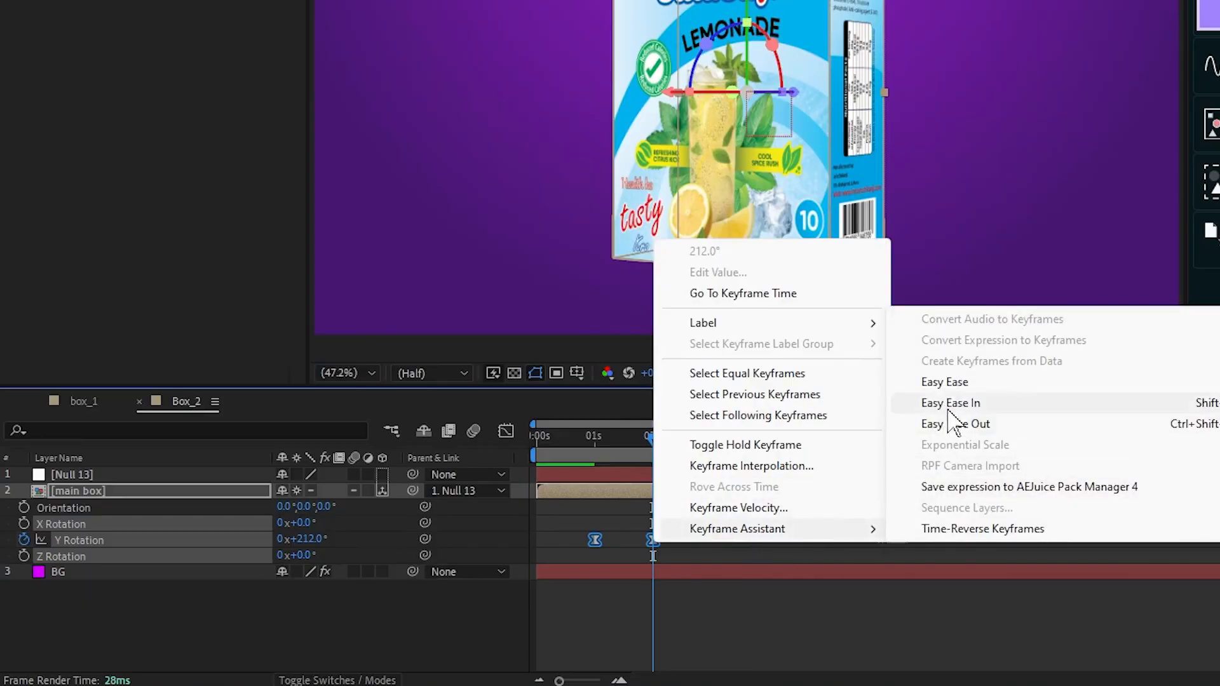
left_click(958, 382)
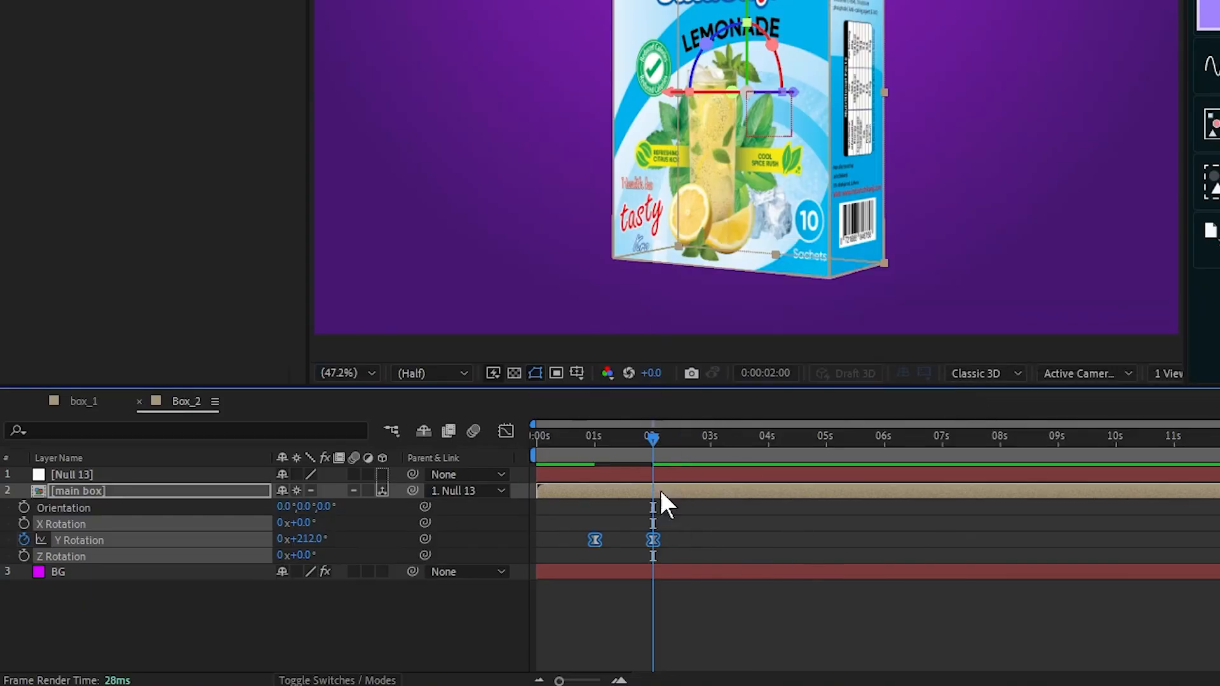
Shape the main box's Y Rotation speed curve with a near-instant start peak and a long slowdown toward the 2-second keyframe
left_click(506, 432)
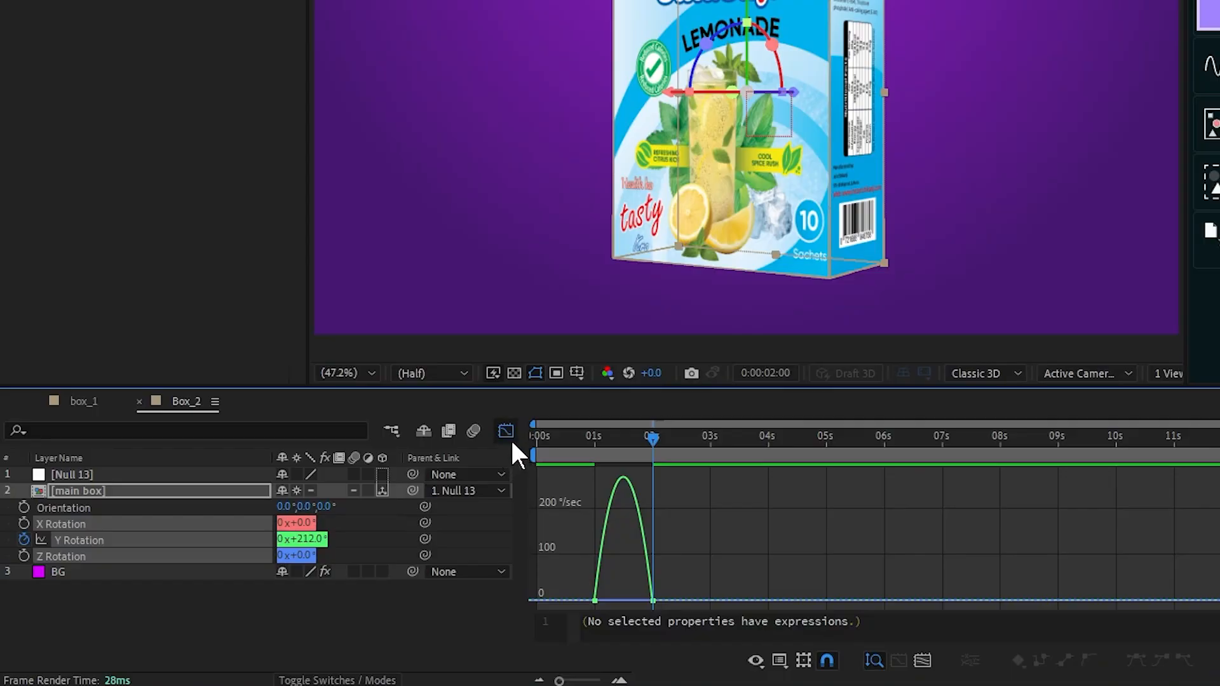
left_click_drag(280, 635, 283, 632)
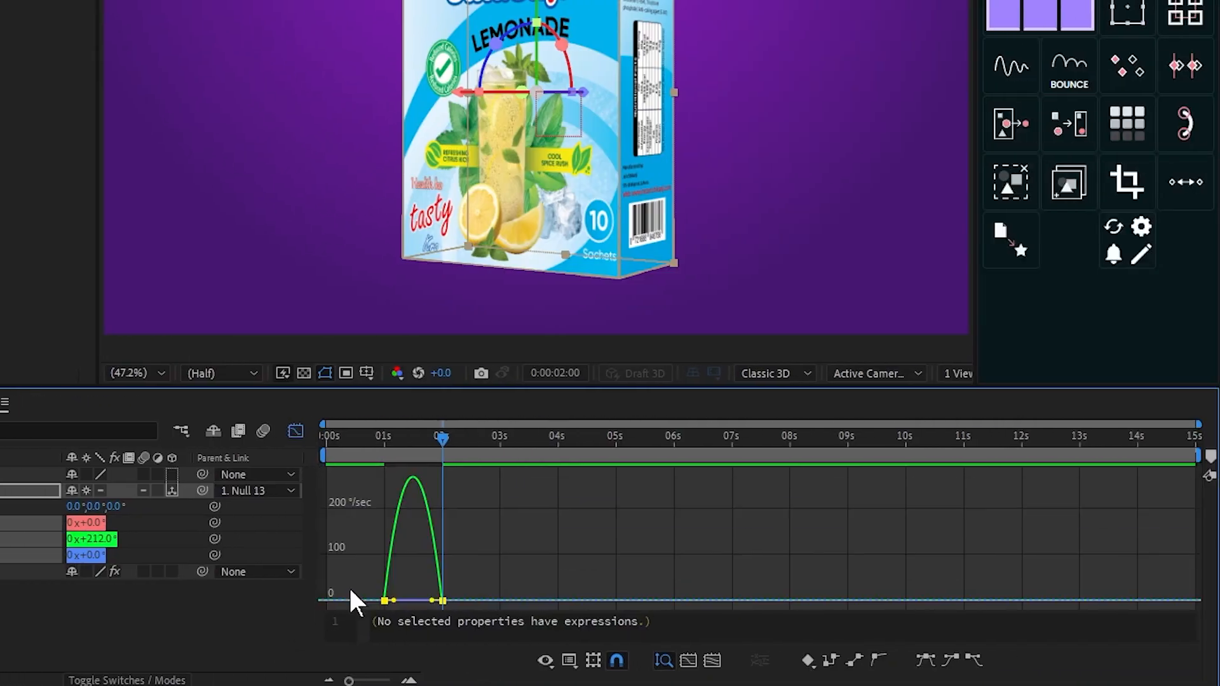
left_click(689, 661)
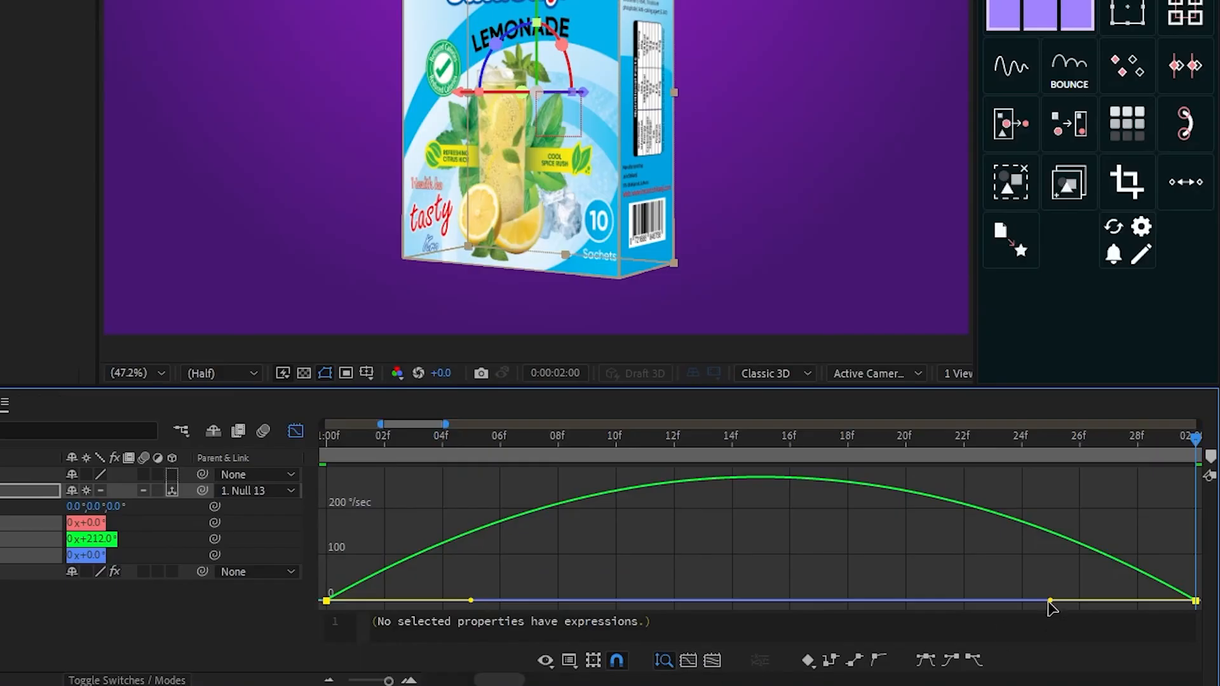
left_click_drag(1050, 601, 668, 597)
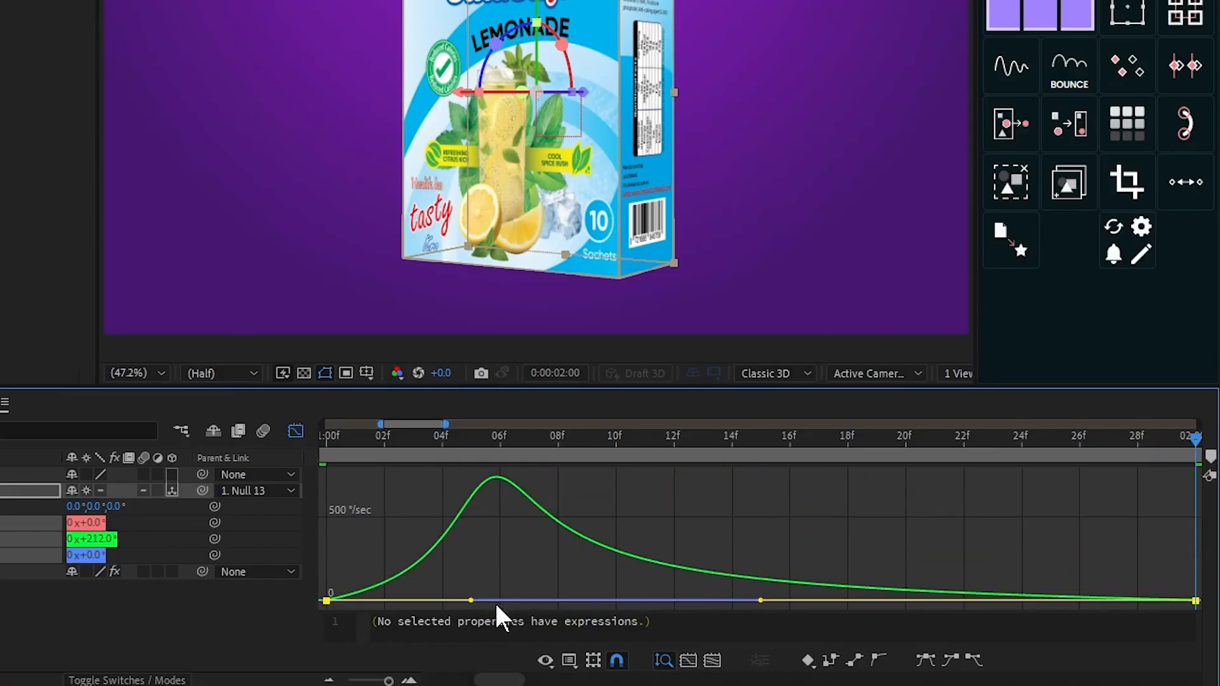
left_click_drag(471, 601, 285, 575)
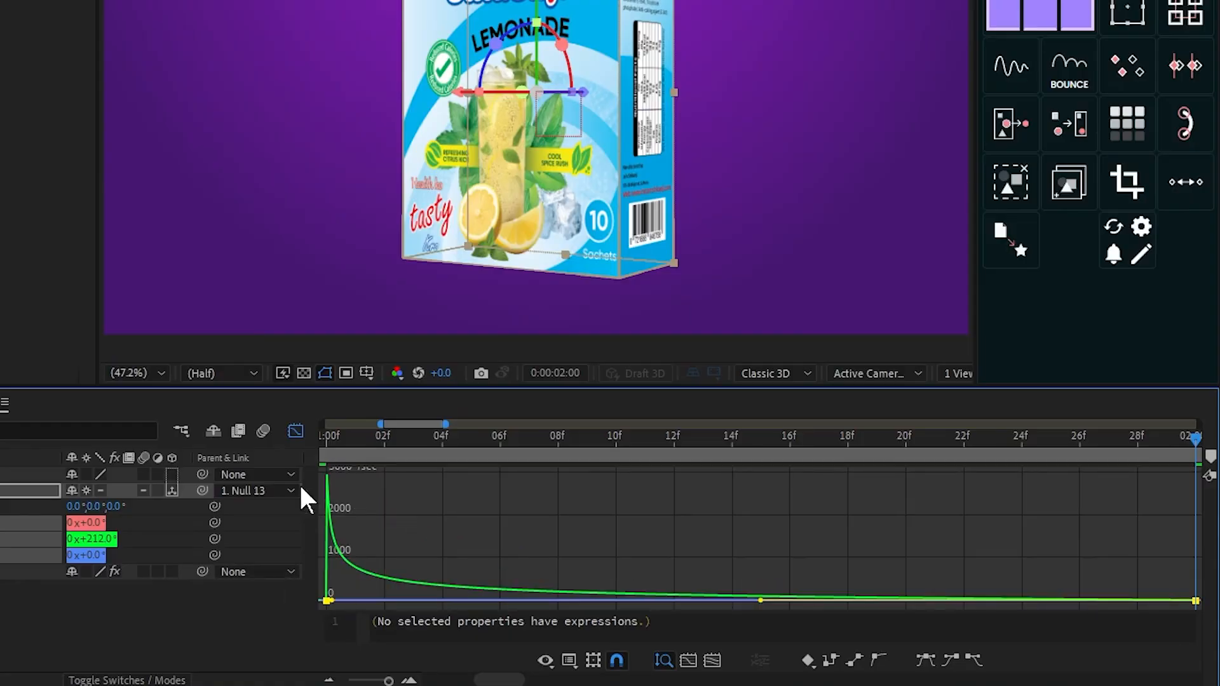
left_click(291, 430)
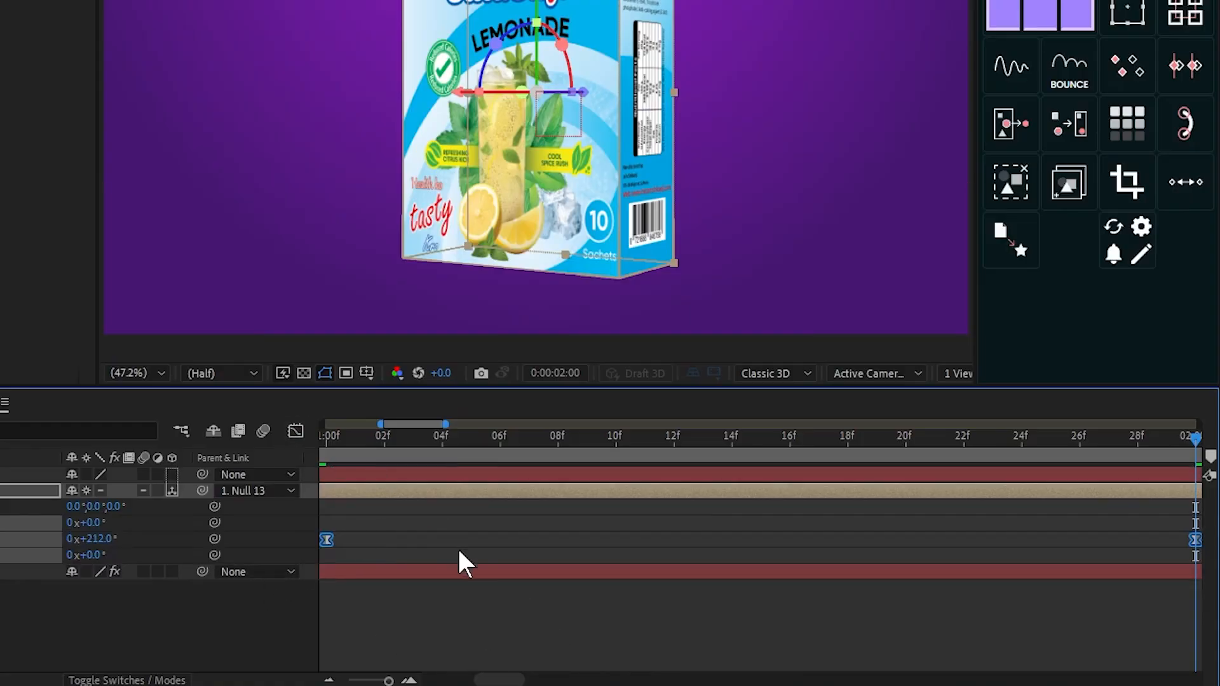
Preview the box rotation from before the first Y Rotation keyframe to just past the second one
key("semicolon")
left_click_drag(396, 447, 296, 441)
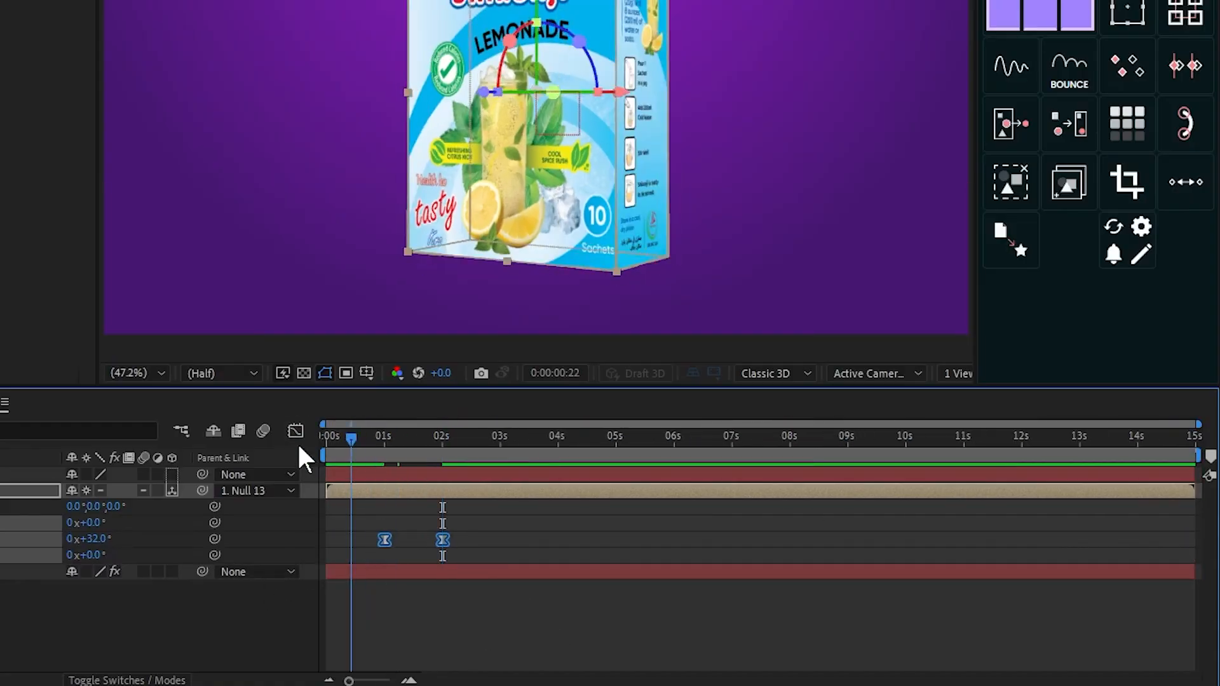
key("space")
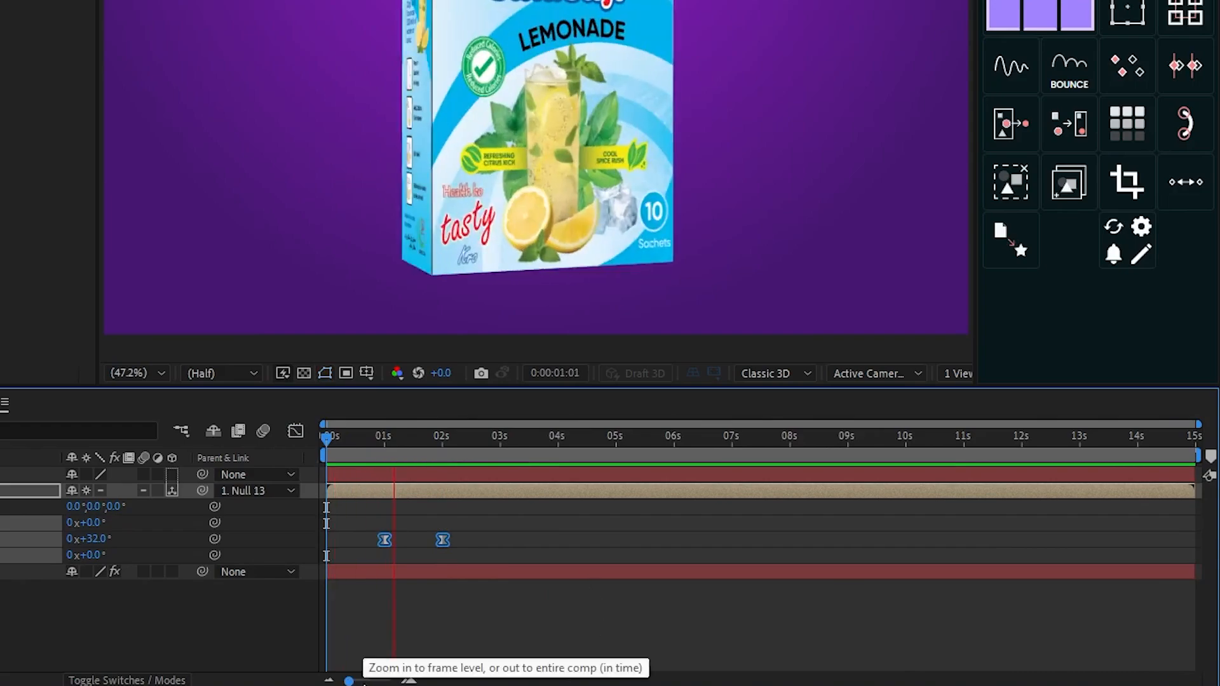
key("space")
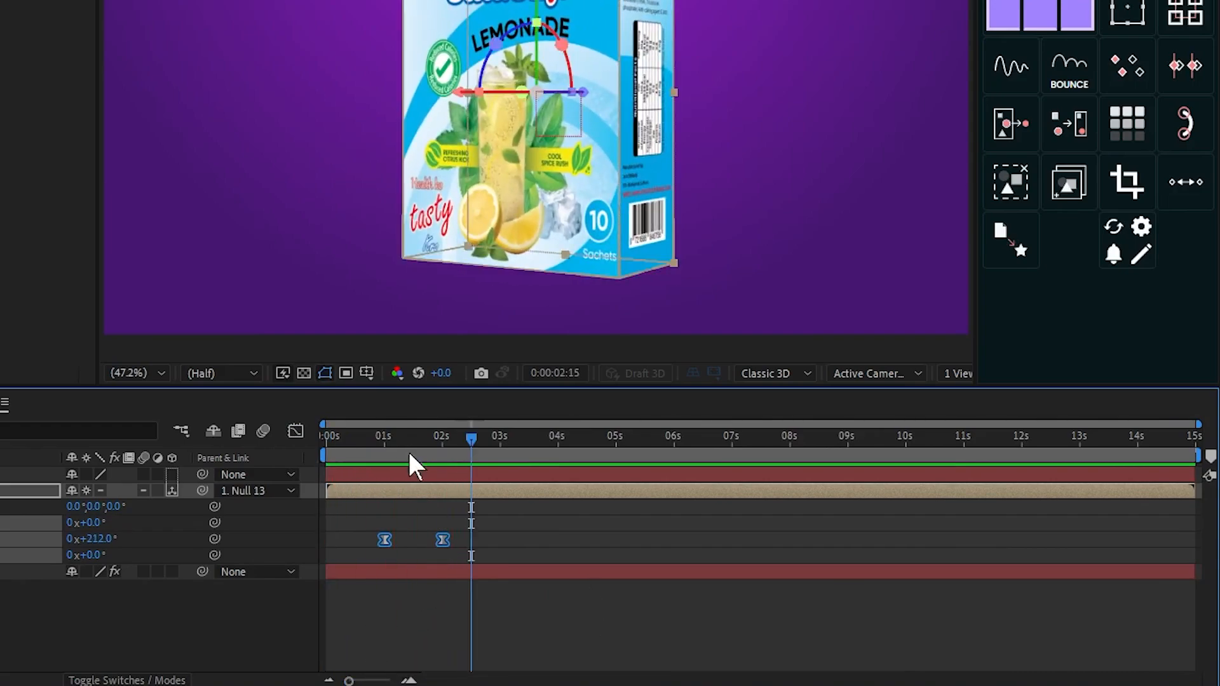
left_click_drag(409, 442, 364, 441)
key("space")
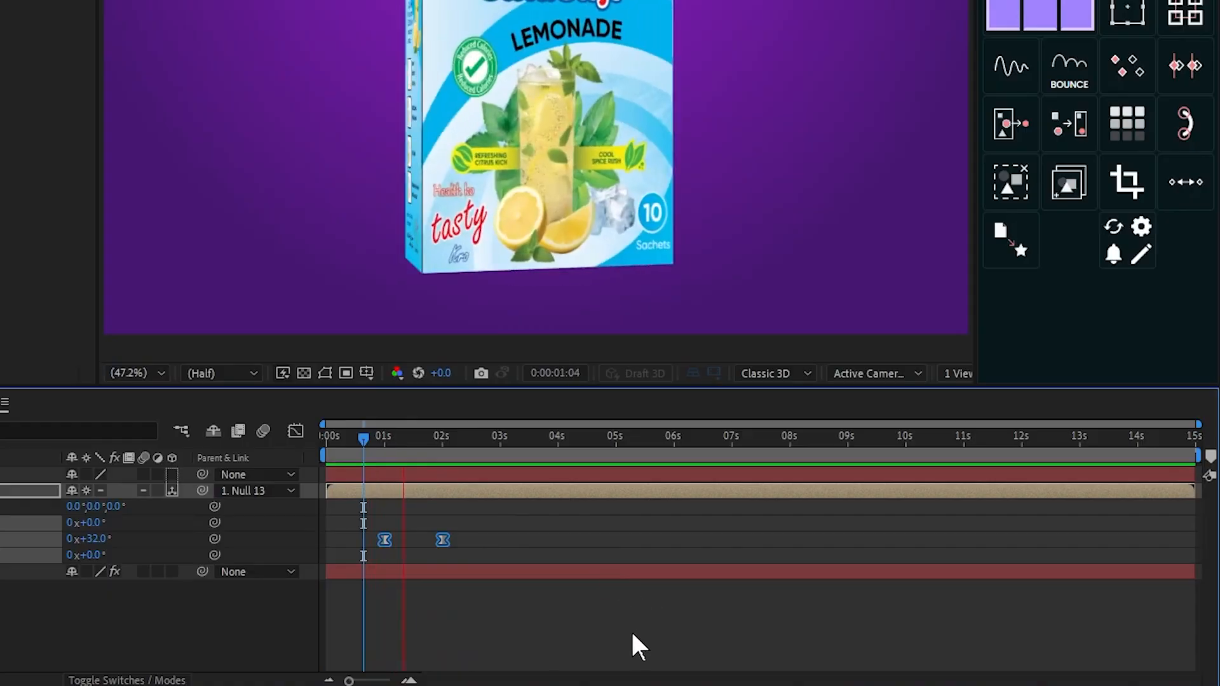
key("space")
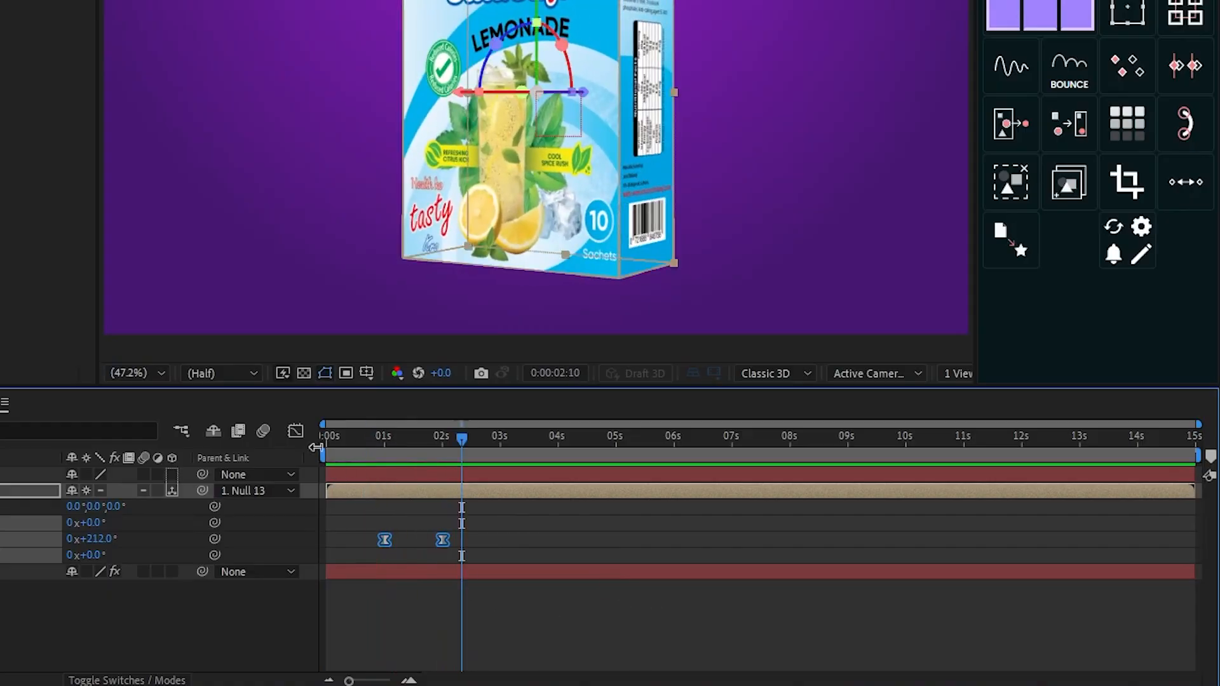
Reapply Easy Ease to both Y Rotation keyframes and extend their speed-curve handles to about nine frames each for a smoother spin
left_click(296, 432)
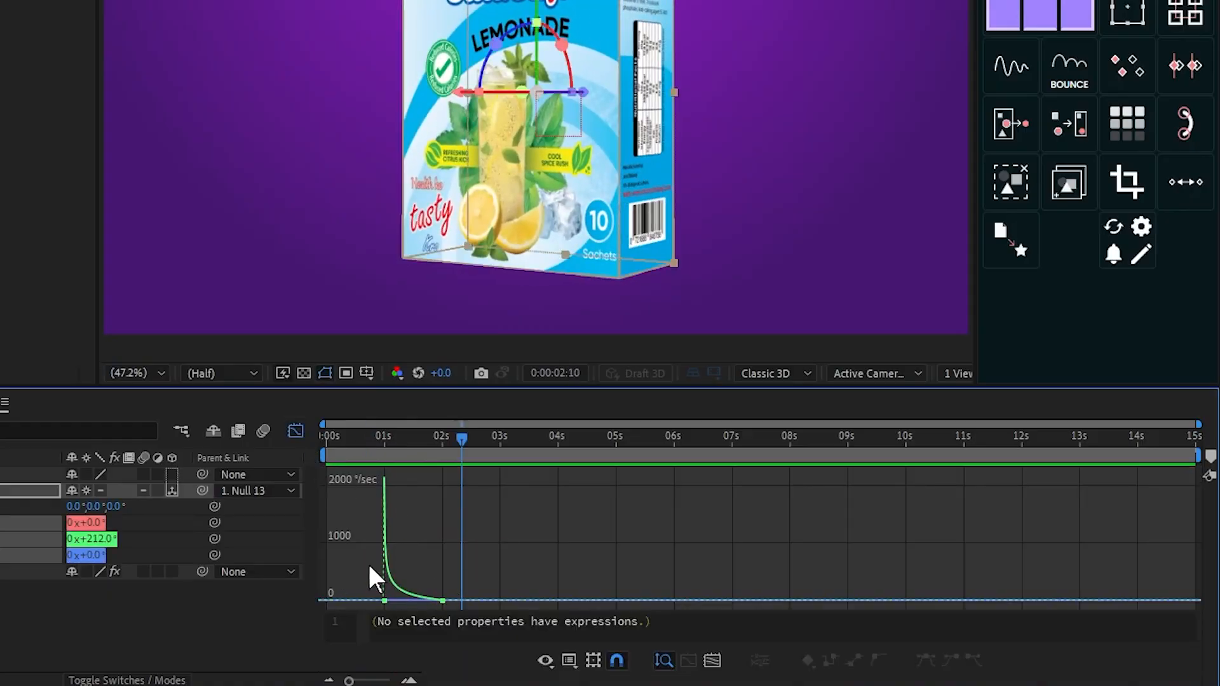
left_click_drag(427, 597, 346, 606)
key("F9")
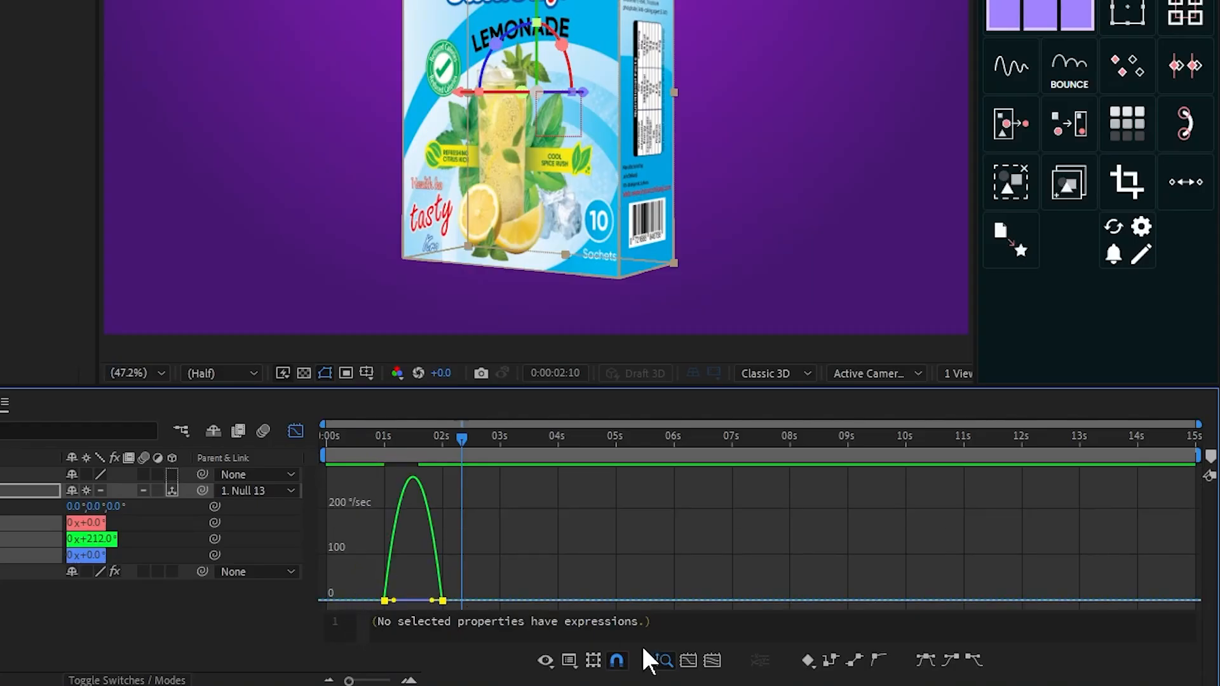
left_click(687, 662)
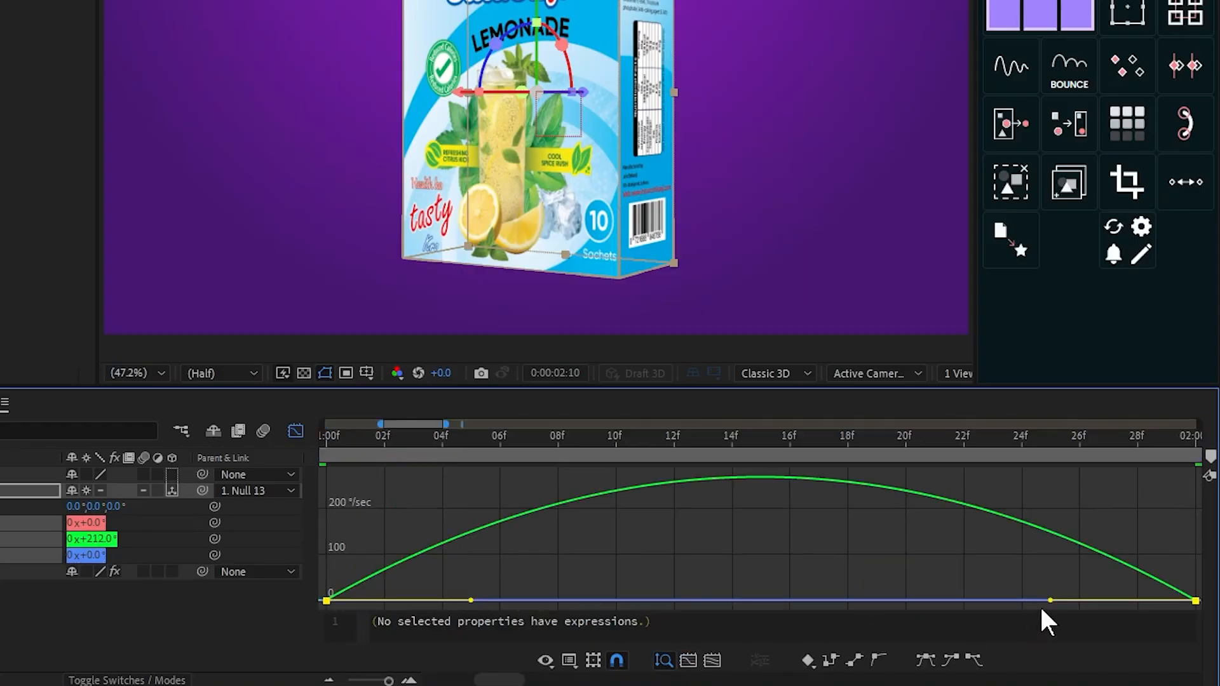
left_click_drag(1051, 601, 933, 600)
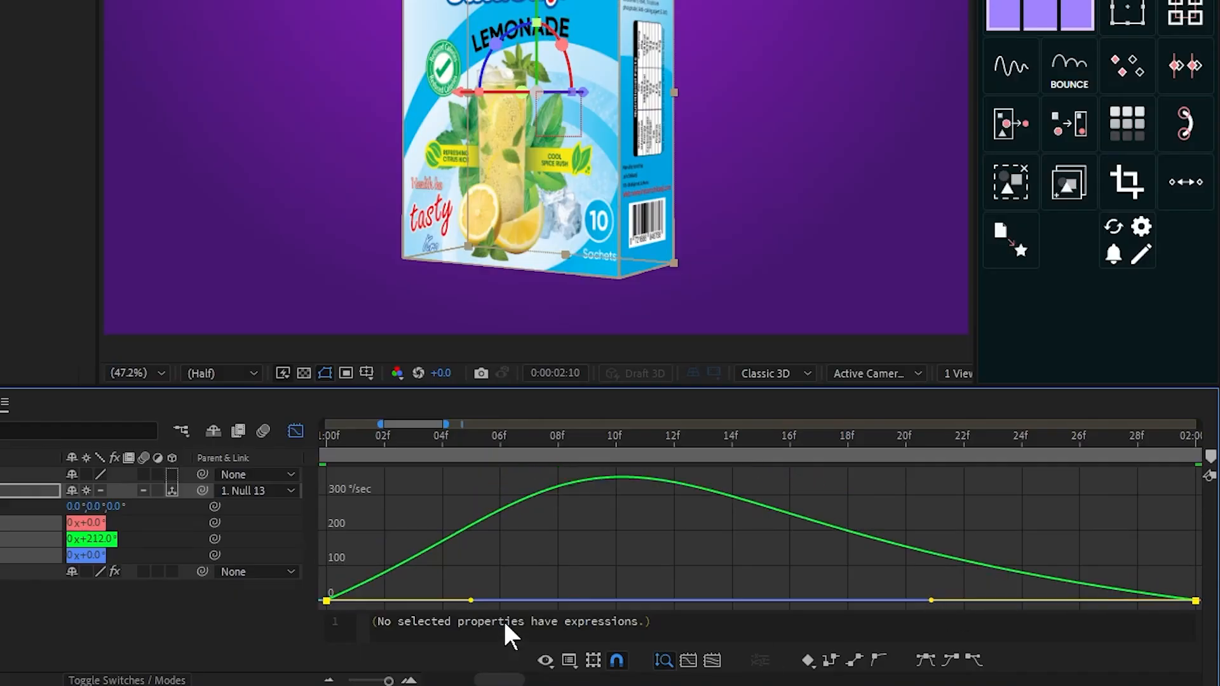
left_click_drag(469, 603, 584, 603)
left_click(546, 661)
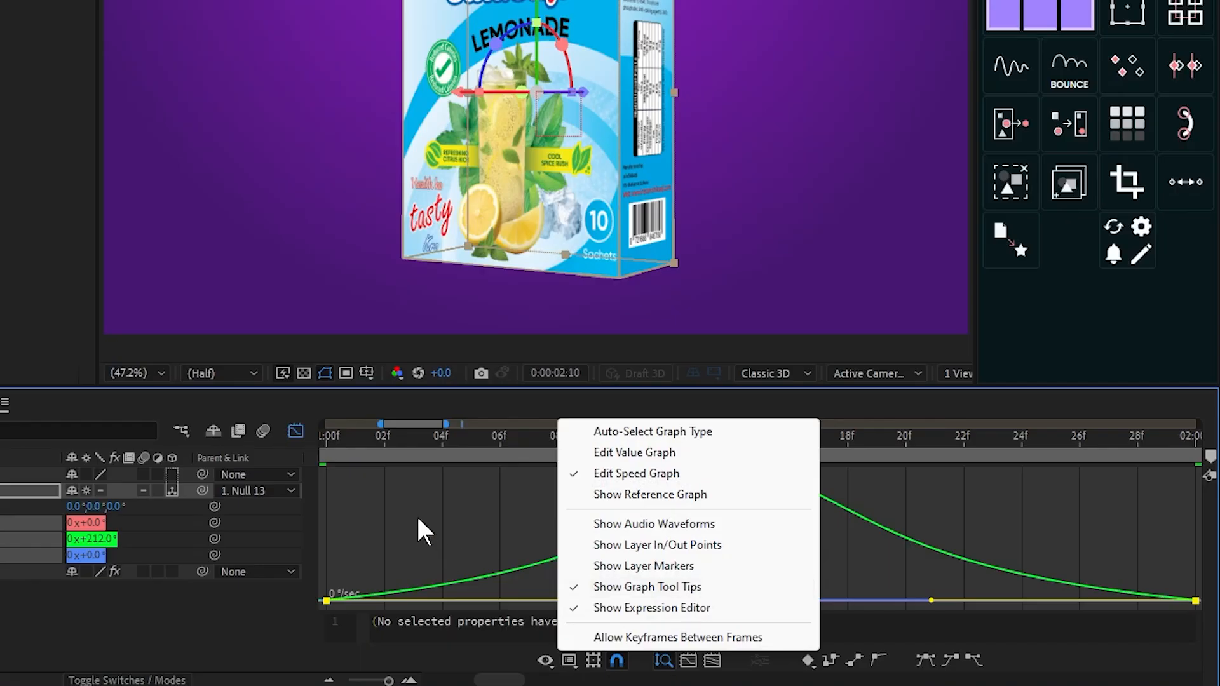
left_click(295, 431)
Zoom out the timeline and play the box rotation from near the start to check the eased motion
scroll(557, 601, "down", 6)
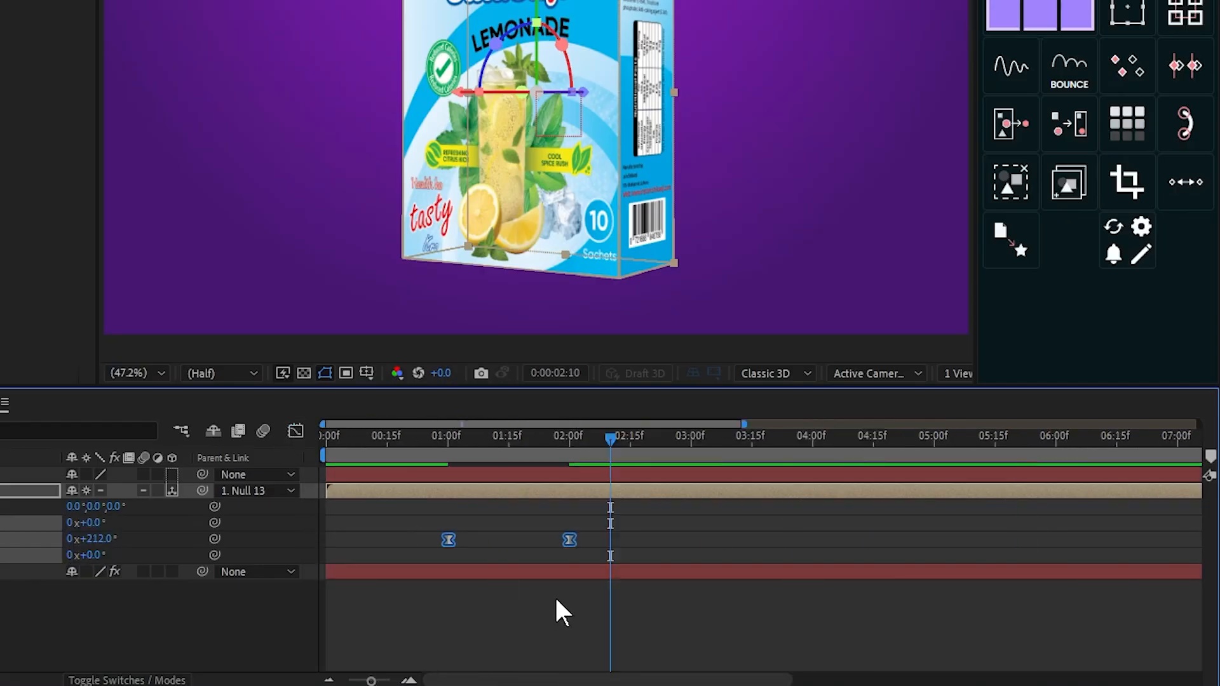
left_click_drag(423, 445, 347, 443)
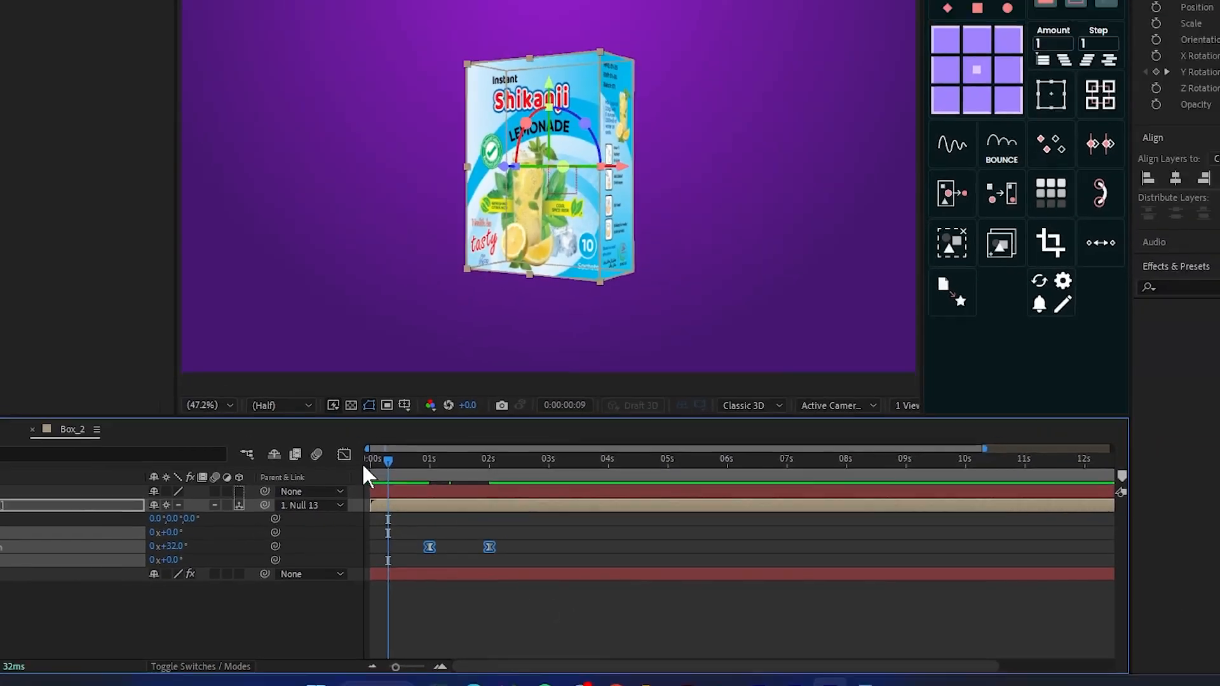
key("space")
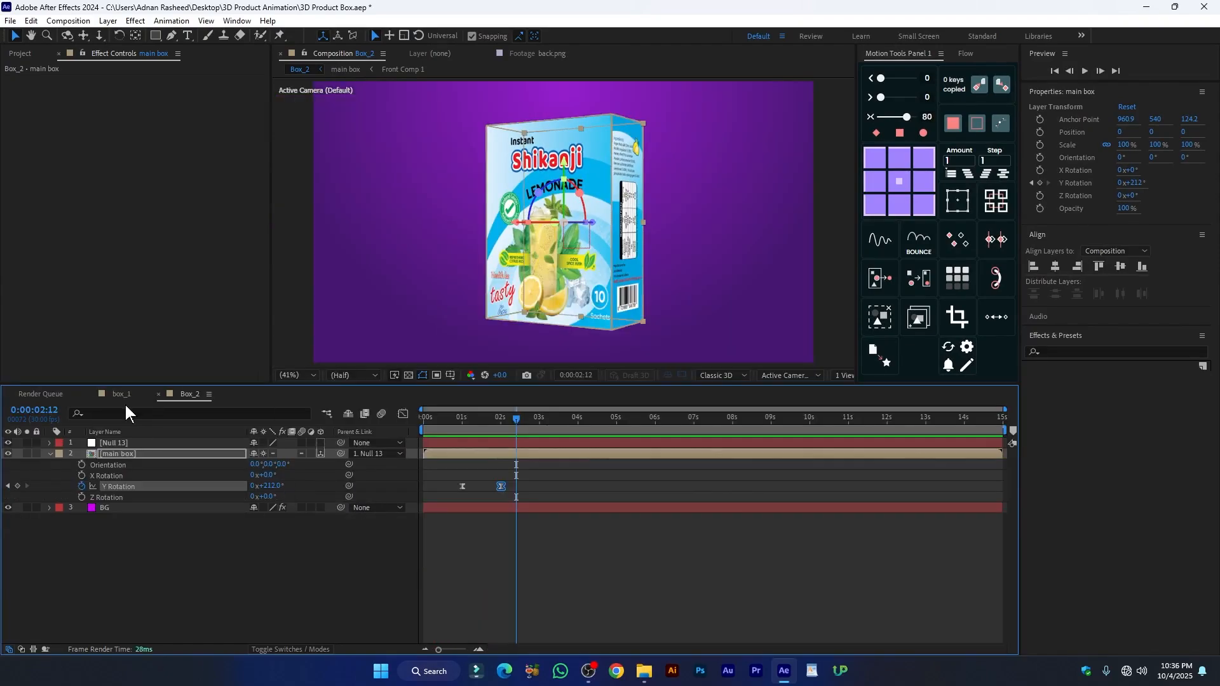
Examine the box_1 composition's rotation and the effect settings on its Pre-comp 1 layer
left_click(123, 395)
left_click_drag(566, 422, 535, 420)
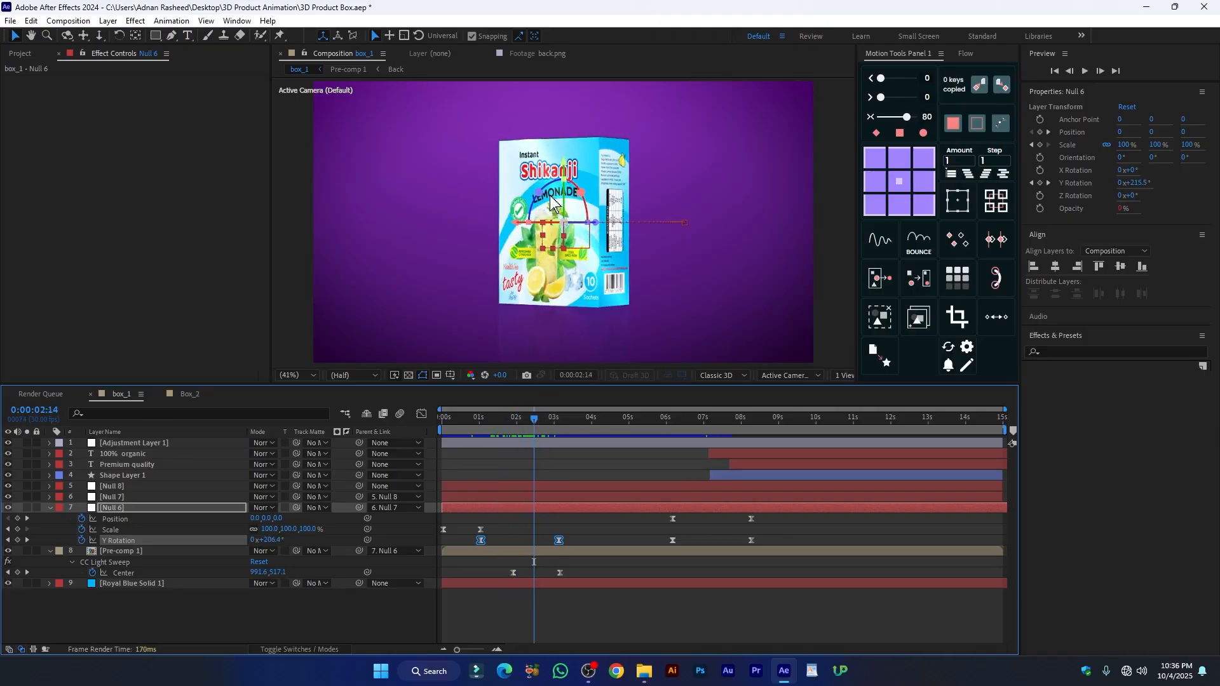
left_click(513, 550)
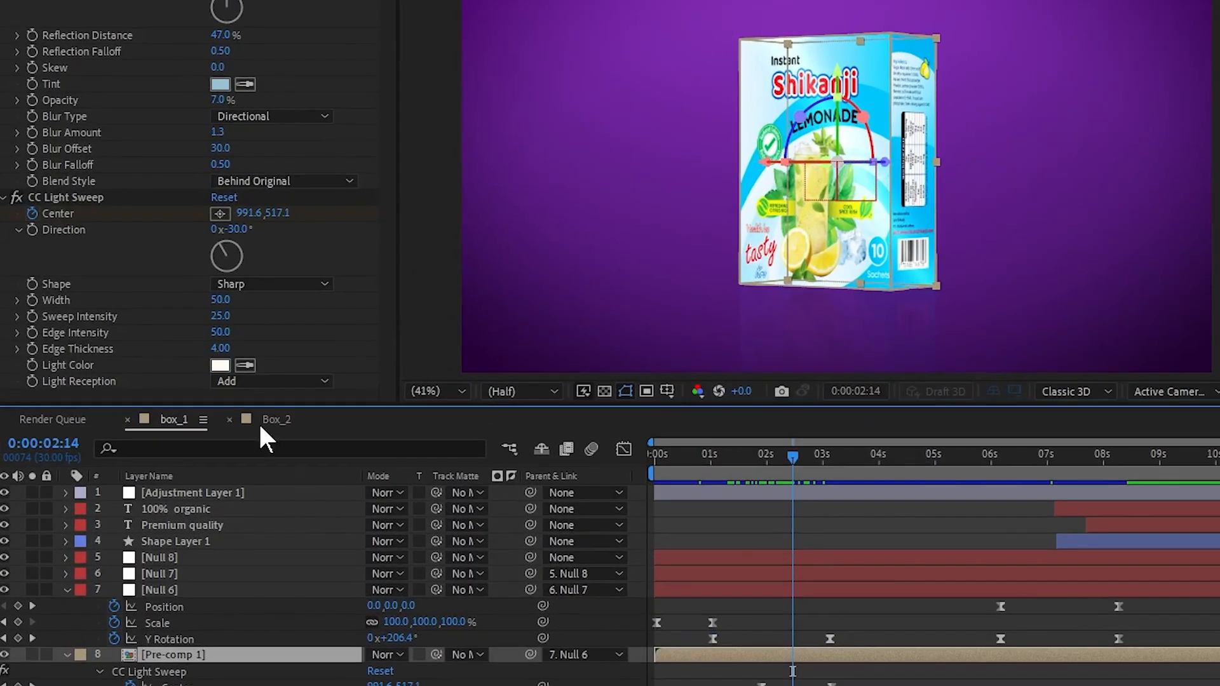
Apply the CC Light Sweep effect to the main box layer in the Box_2 composition
left_click(264, 422)
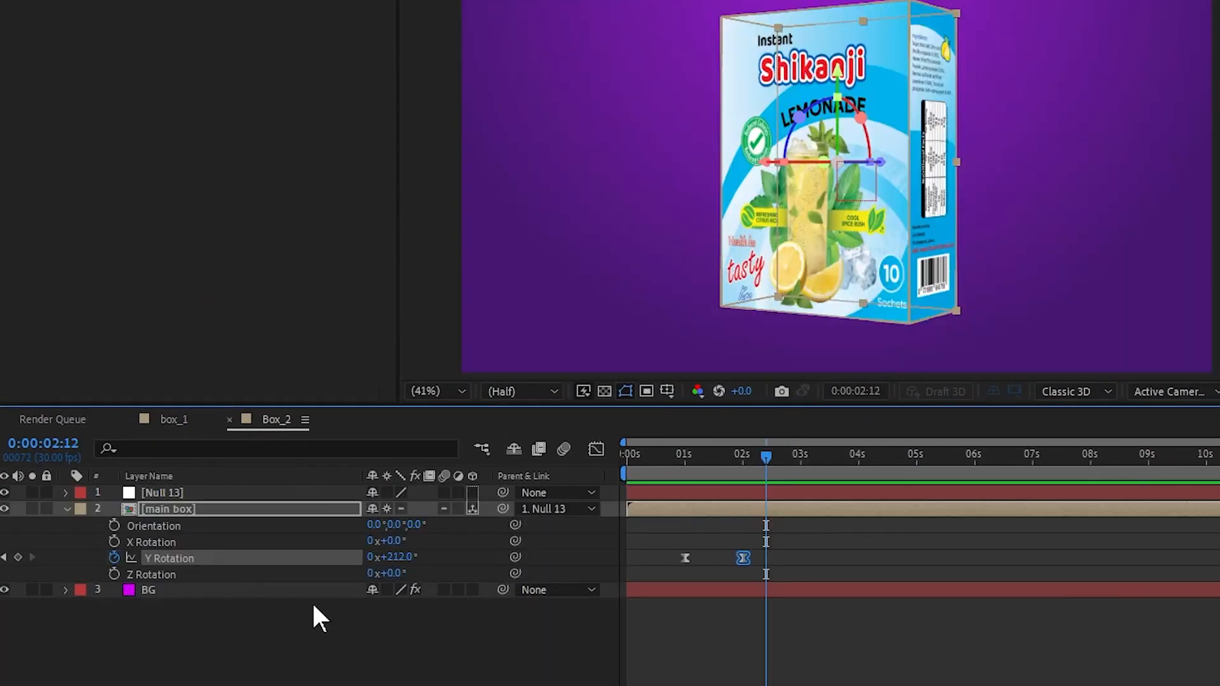
left_click(179, 510)
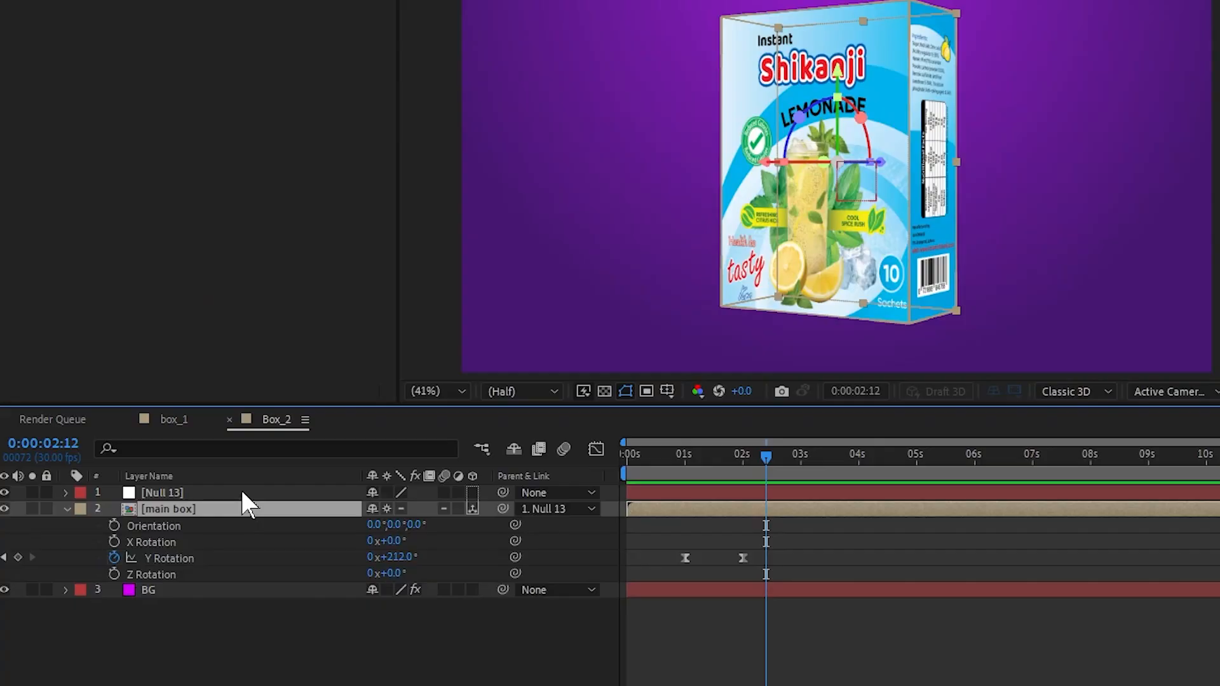
key("ctrl+space")
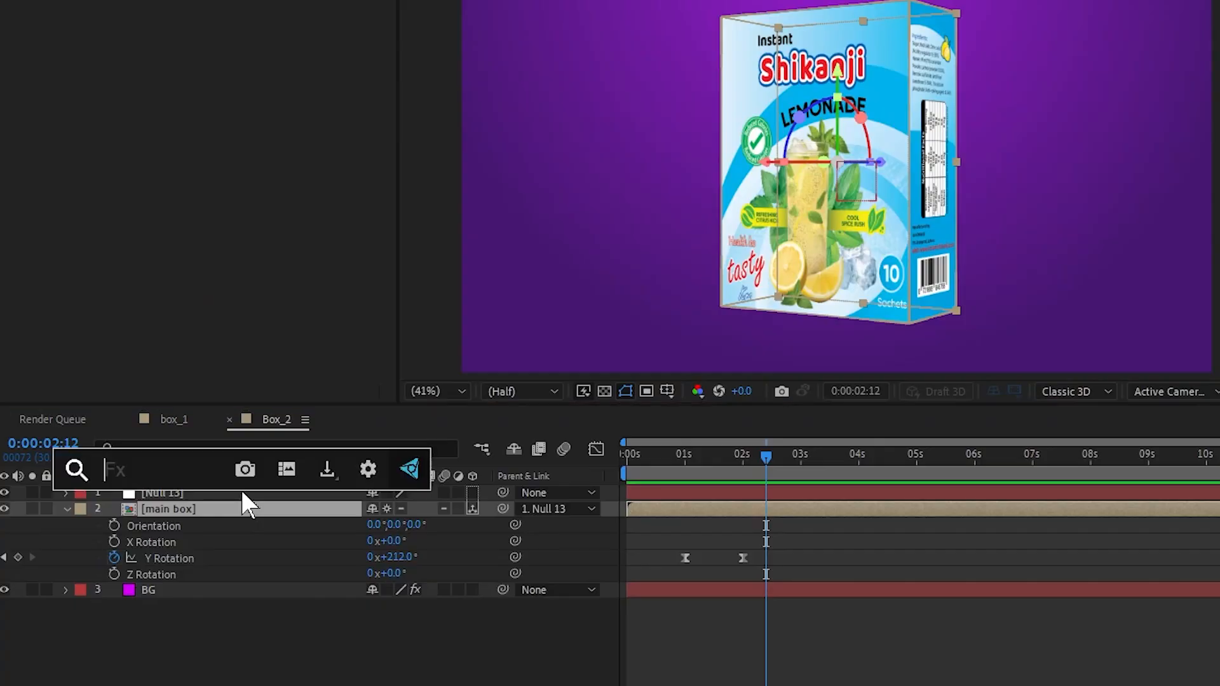
type("swe")
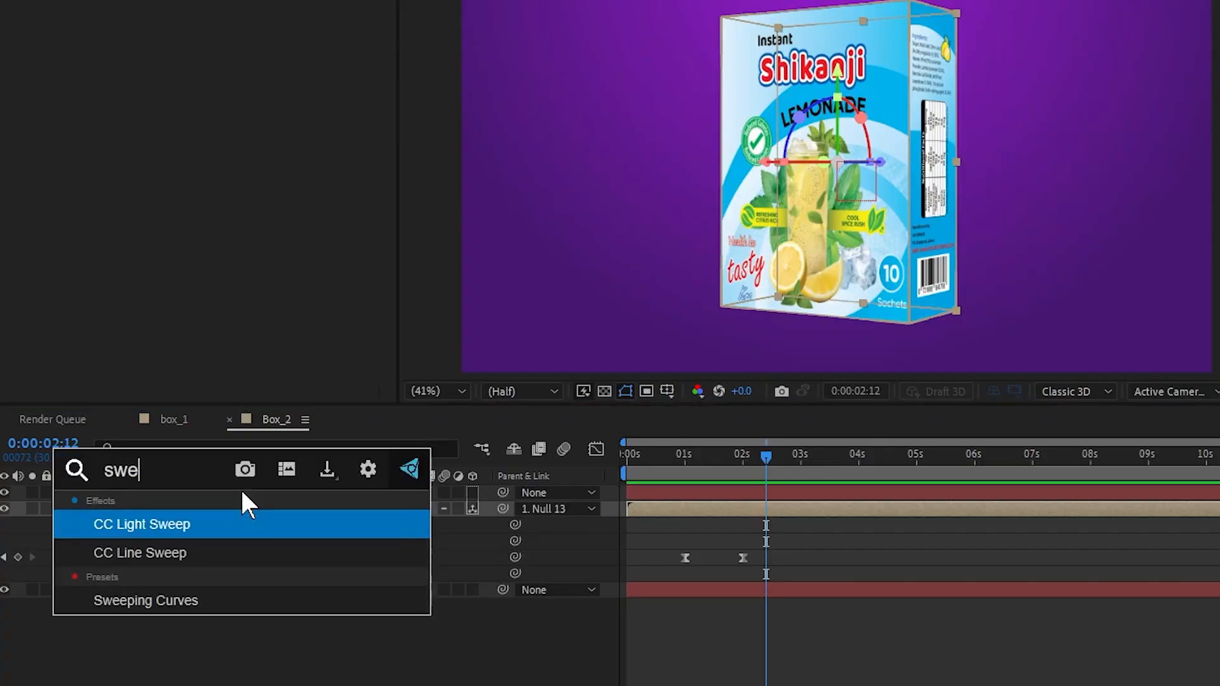
left_click(177, 522)
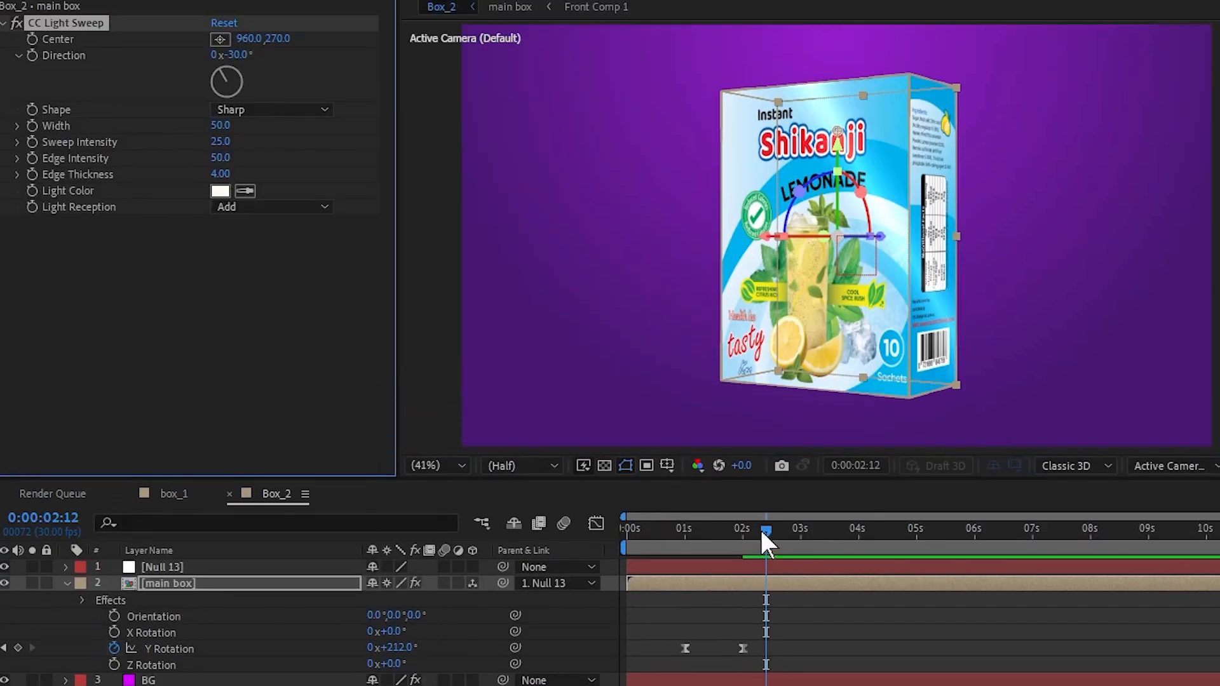
At 0:00:01:00, move the light sweep center past the box's upper right corner to about 1330.6, 131.0 and start keyframing Center
left_click_drag(760, 447, 696, 475)
left_click_drag(689, 545, 681, 543)
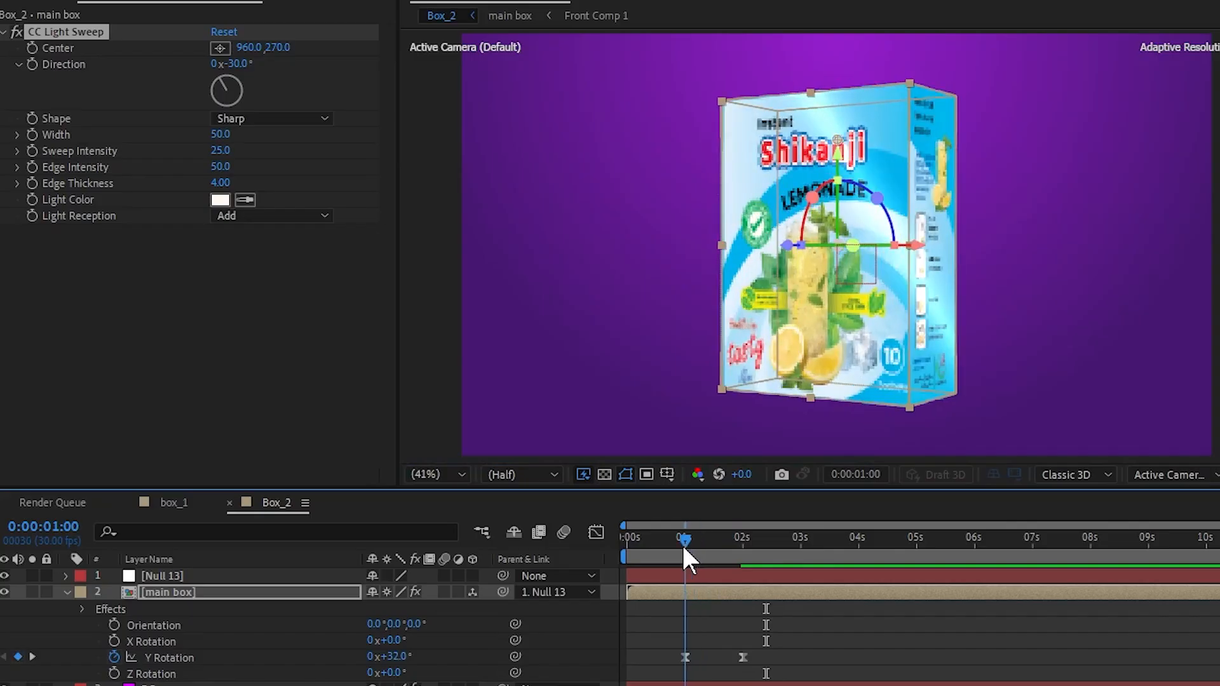
left_click(677, 594)
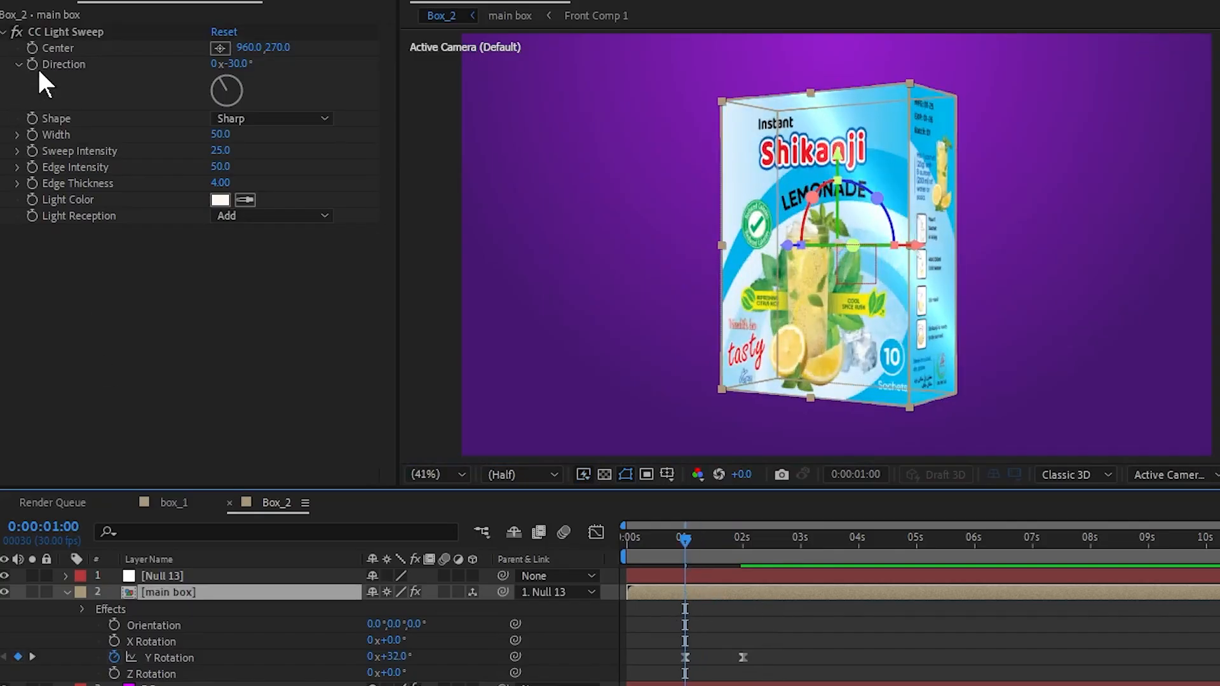
left_click(55, 31)
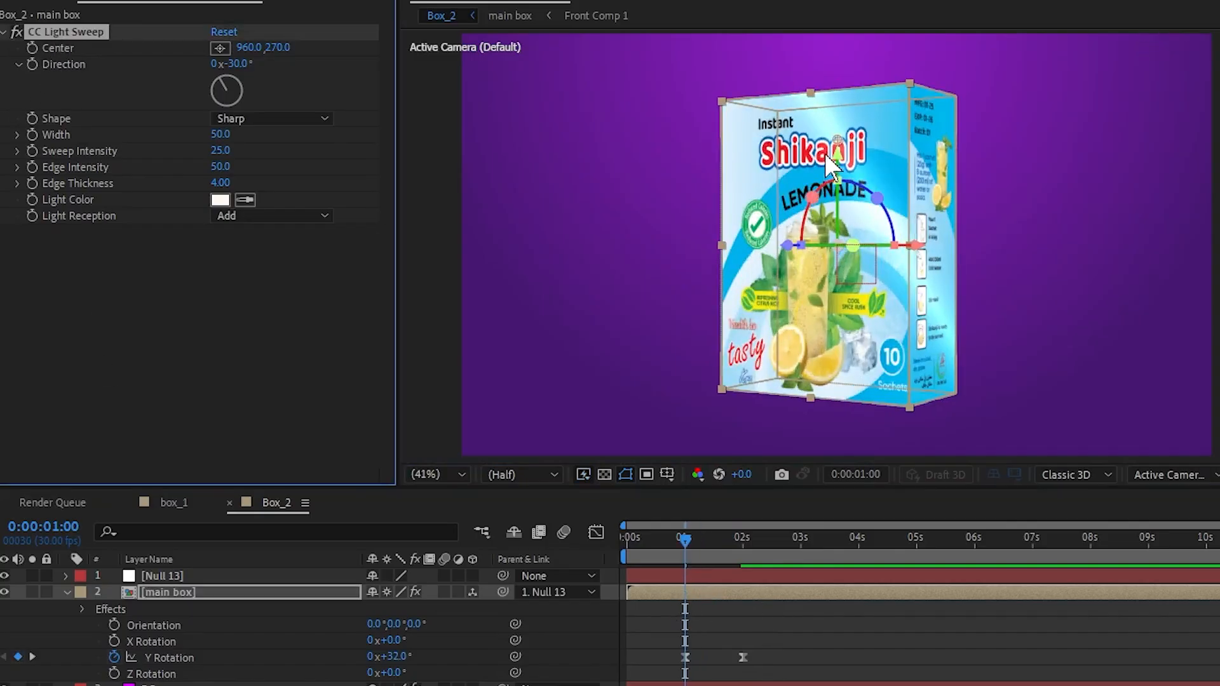
left_click_drag(834, 139, 981, 85)
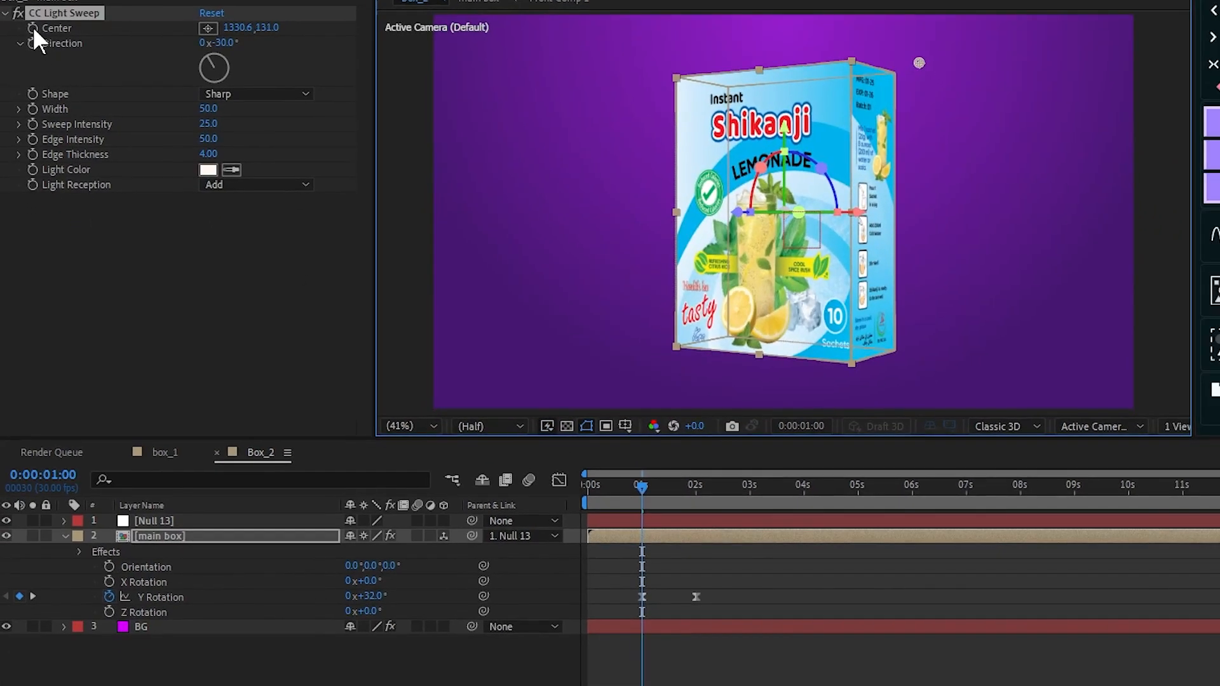
left_click(33, 29)
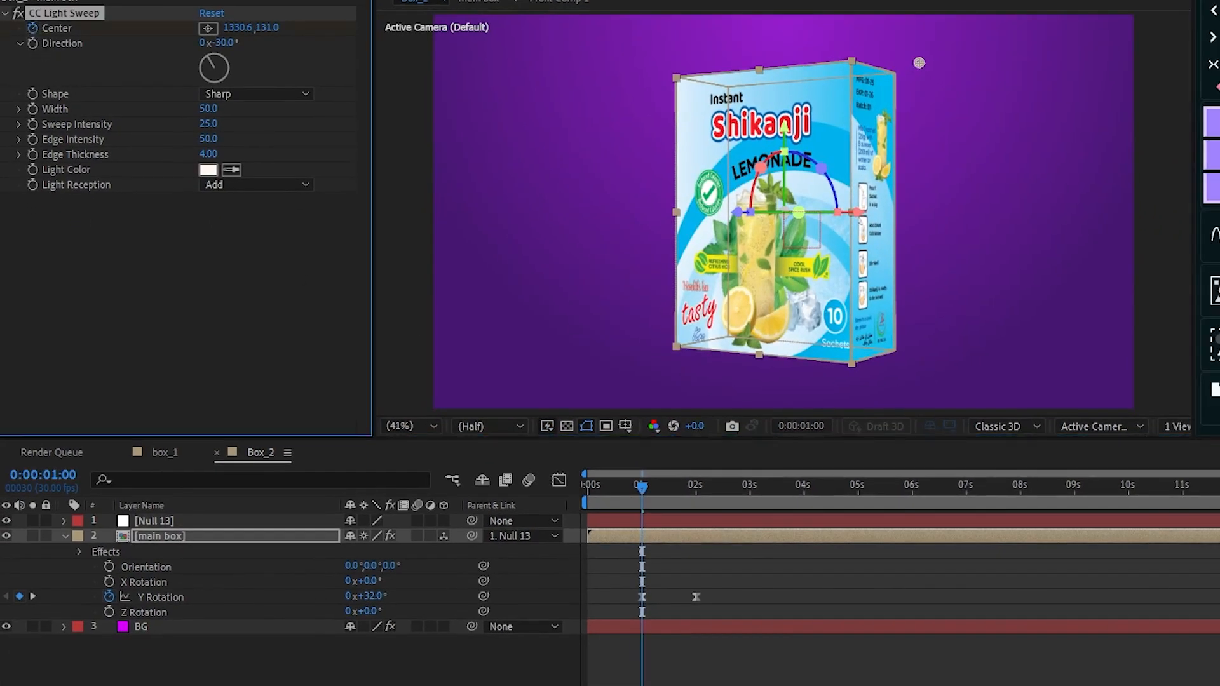
Reveal the main box's keyframed properties and move the light sweep center at 1 second beyond its lower left corner, about 587.0, 923.4
left_click(626, 541)
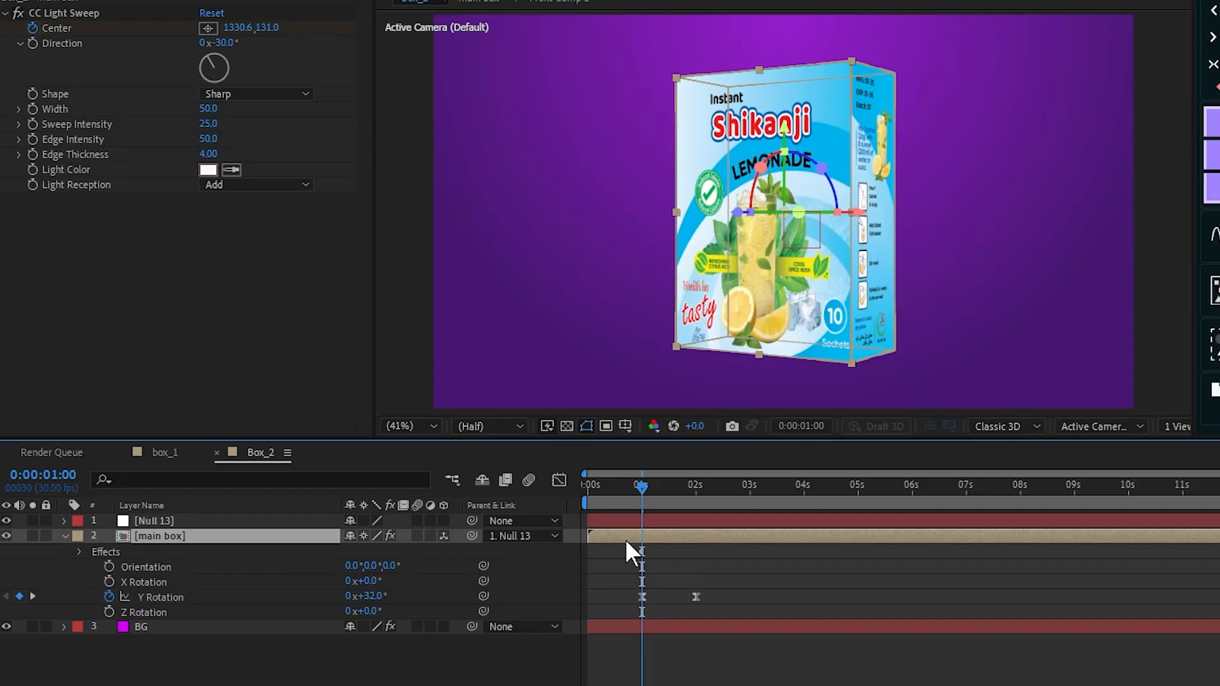
key("u")
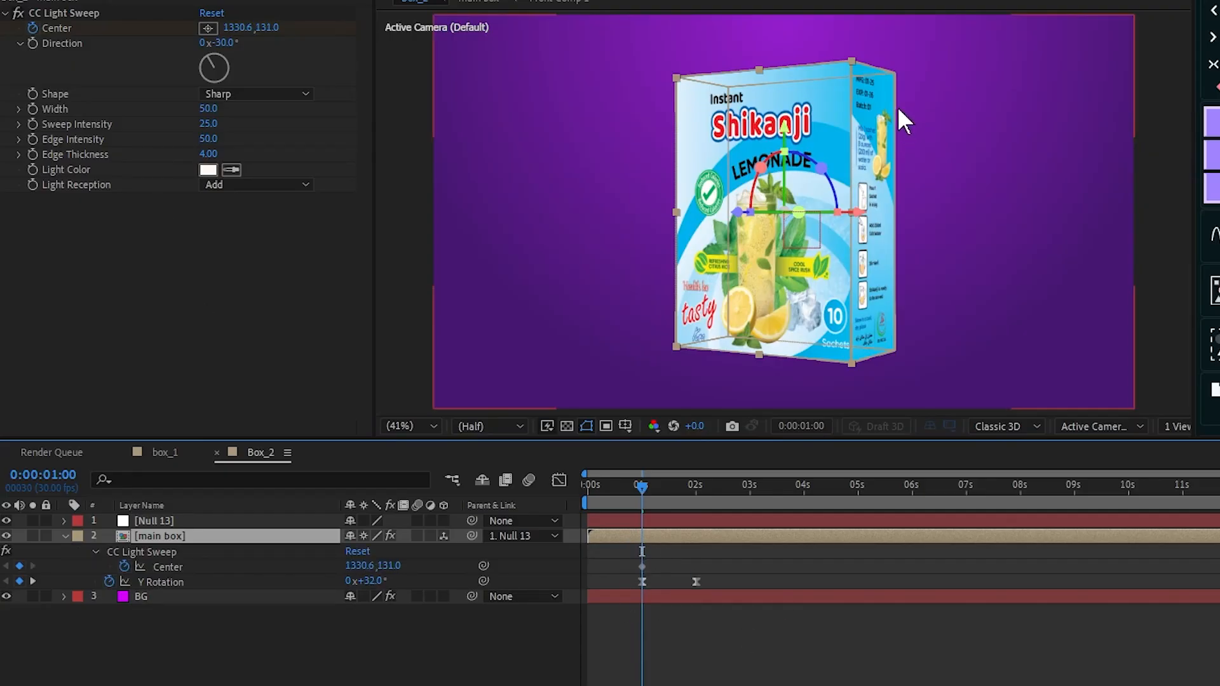
left_click(86, 16)
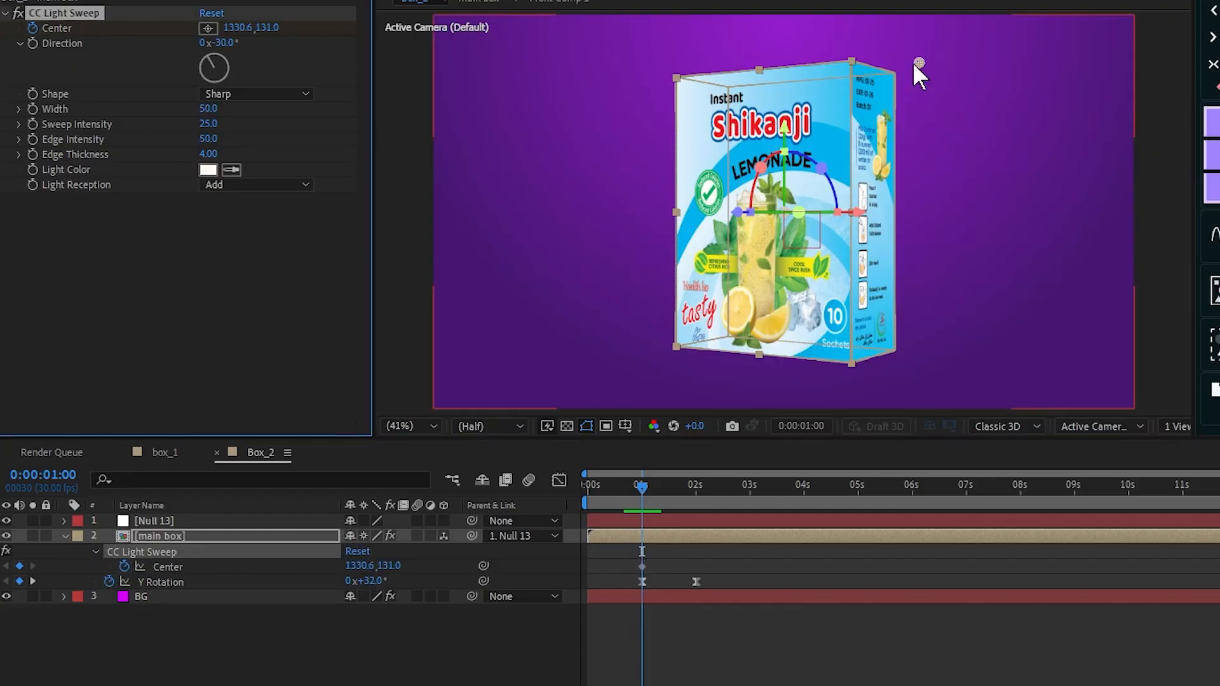
left_click_drag(913, 63, 642, 358)
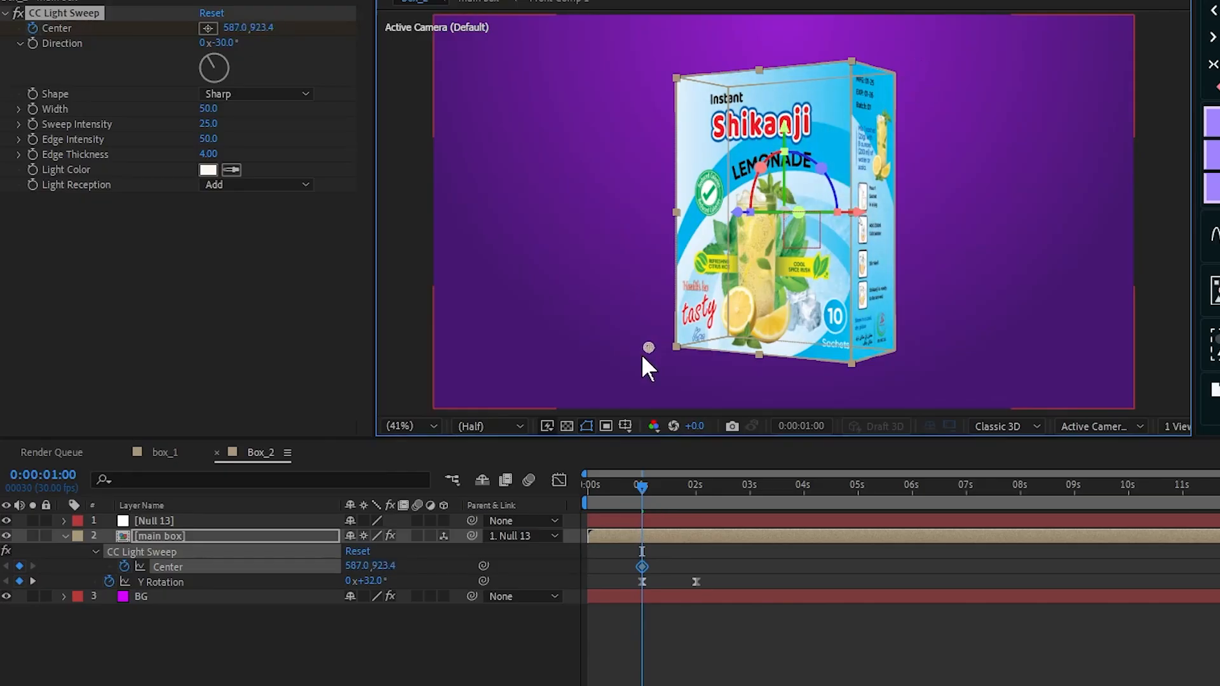
Undo the last light sweep center move, and at 0:00:02:00 place Center beyond the box's lower left corner, about 626.0, 925.8
key("ctrl+z")
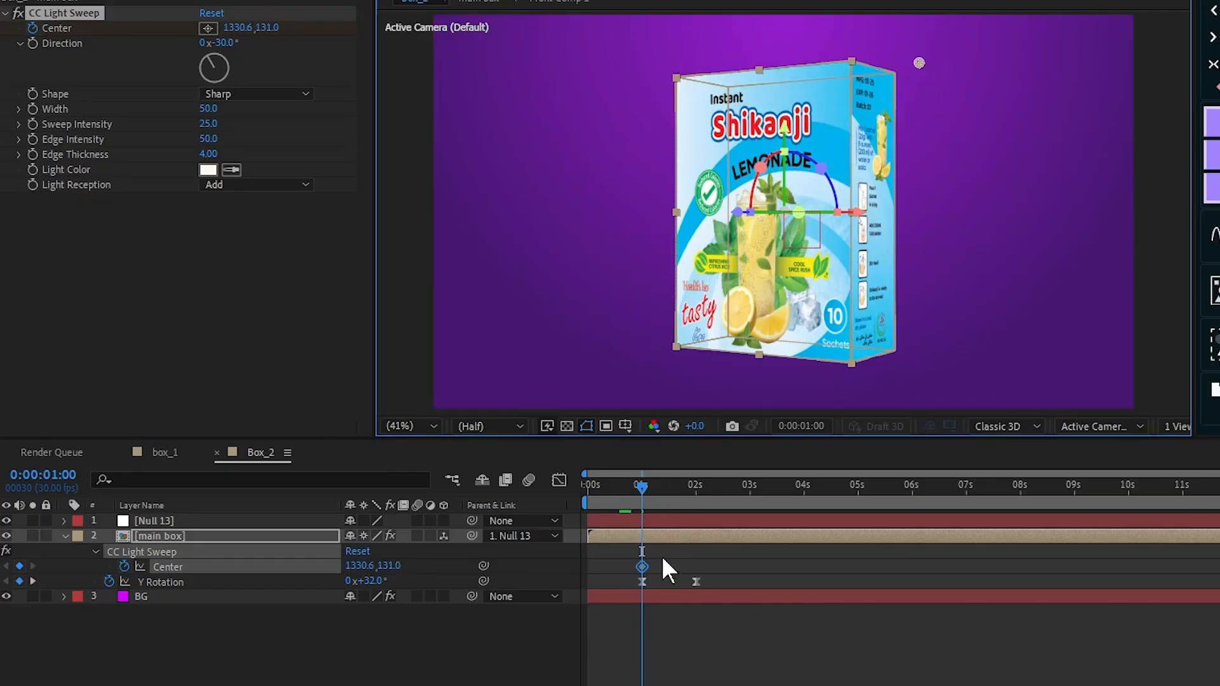
left_click_drag(639, 490, 696, 487)
left_click_drag(919, 62, 661, 352)
Apply Easy Ease to both light sweep Center keyframes, shift the second to about 0:00:02:25, and preview the sweep
left_click_drag(716, 554, 592, 567)
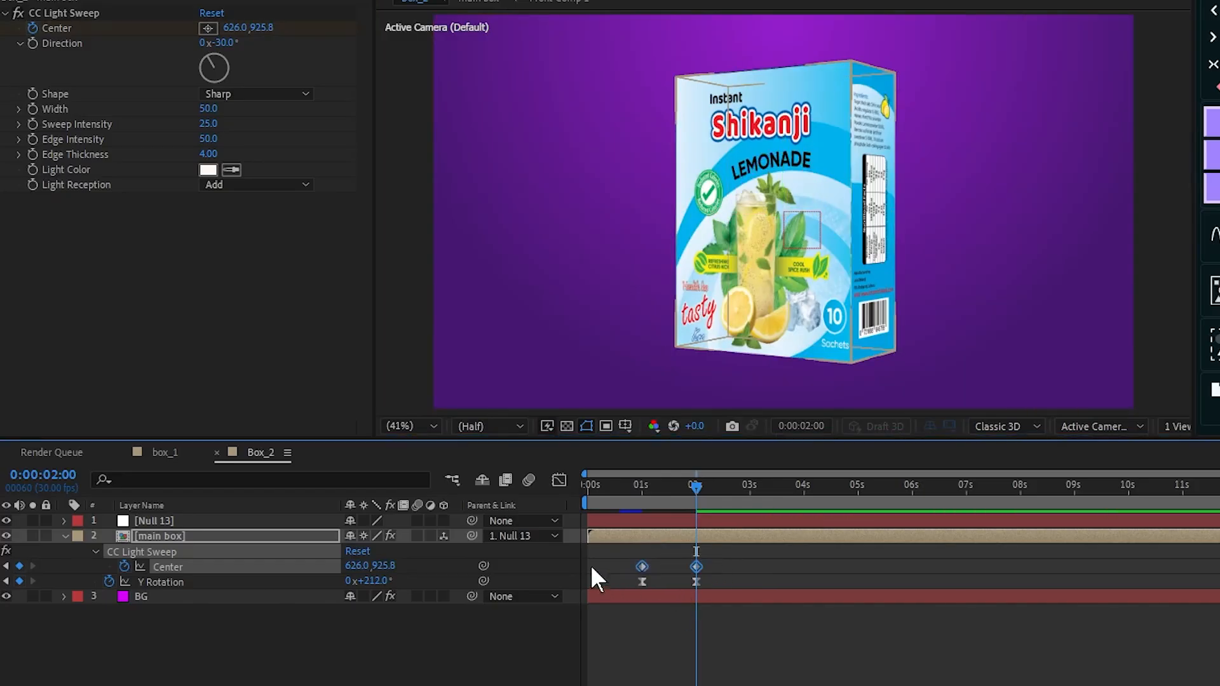
key("F9")
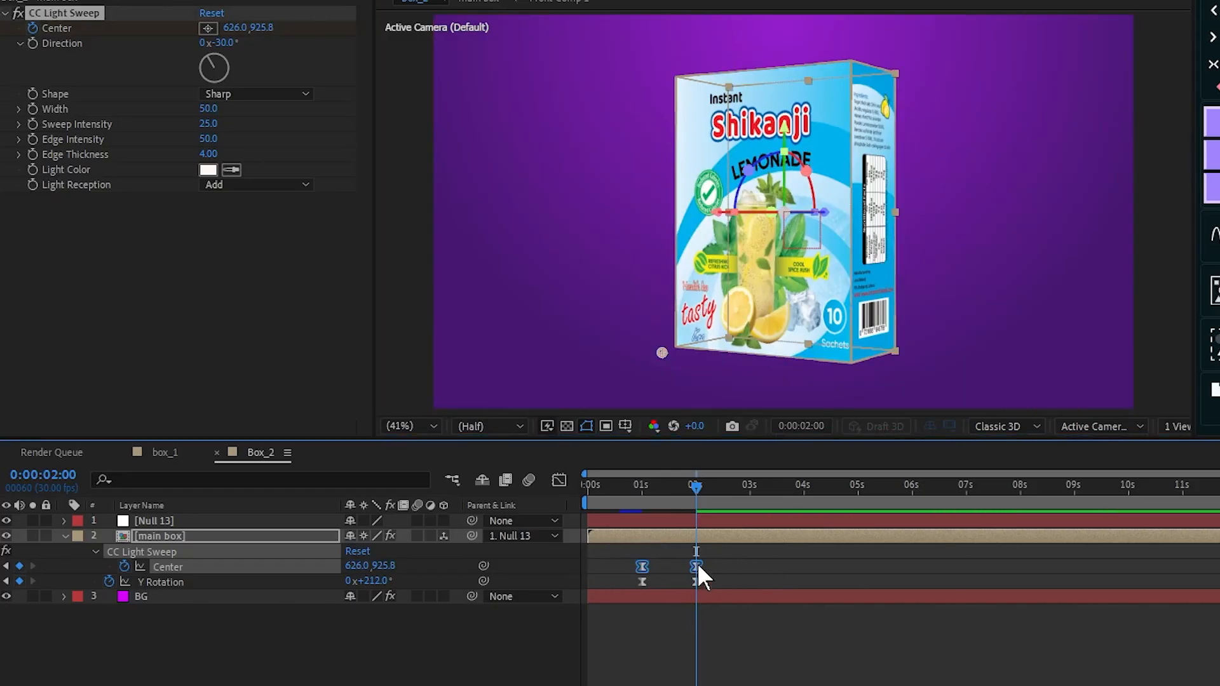
left_click_drag(698, 567, 739, 567)
left_click_drag(696, 486, 629, 488)
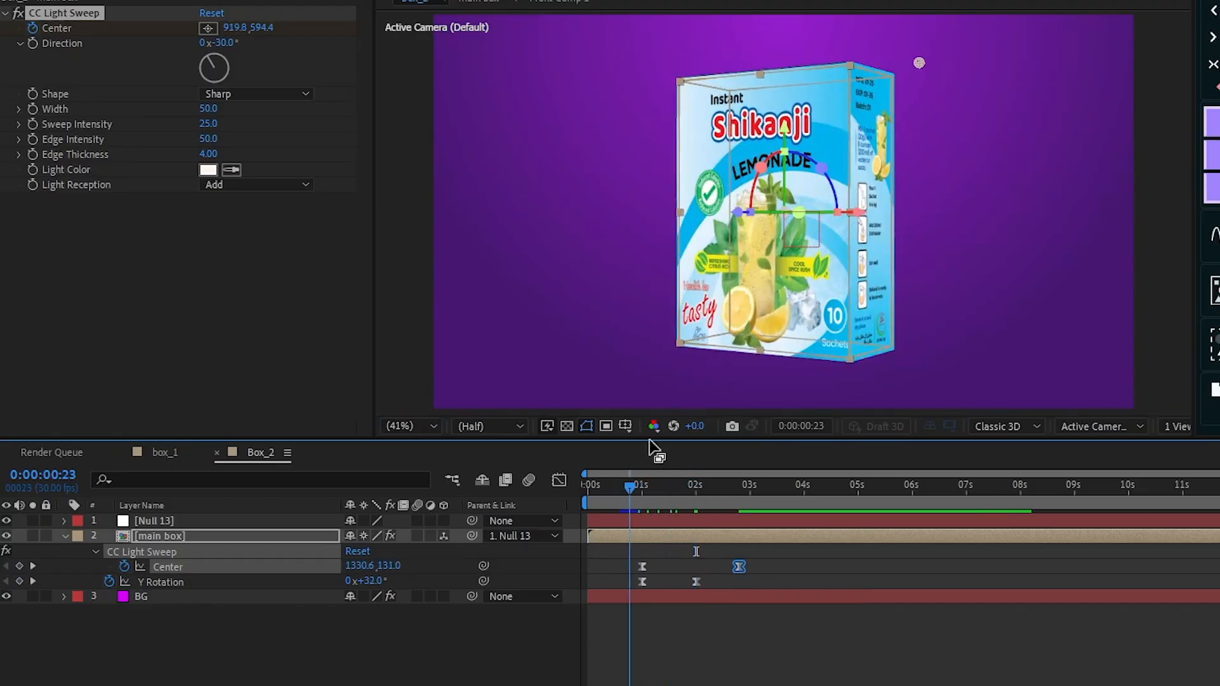
key("space")
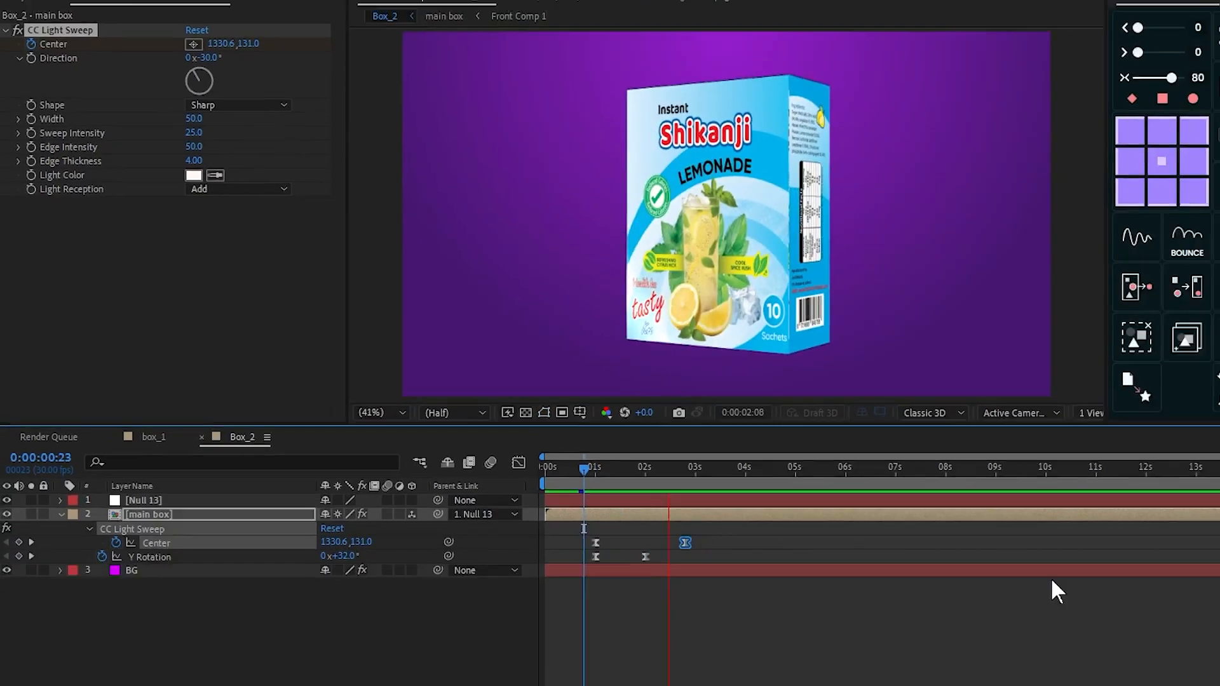
key("space")
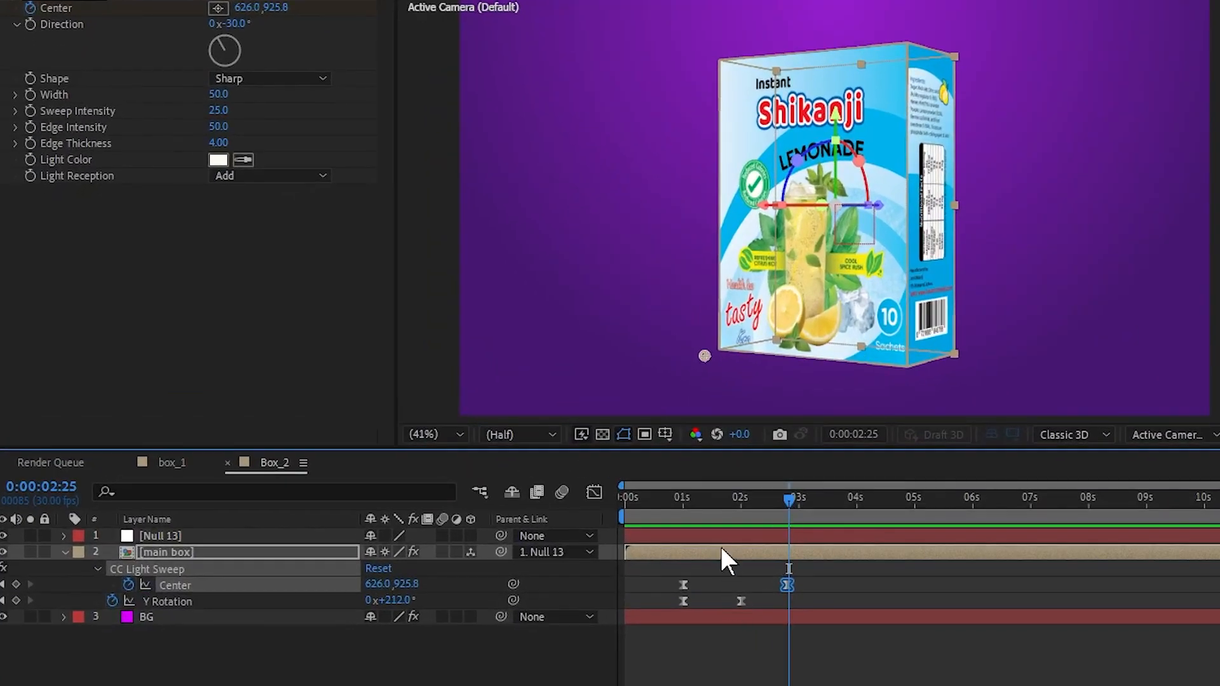
Reveal Null 13's transform properties and make the null a 3D layer
left_click(714, 537)
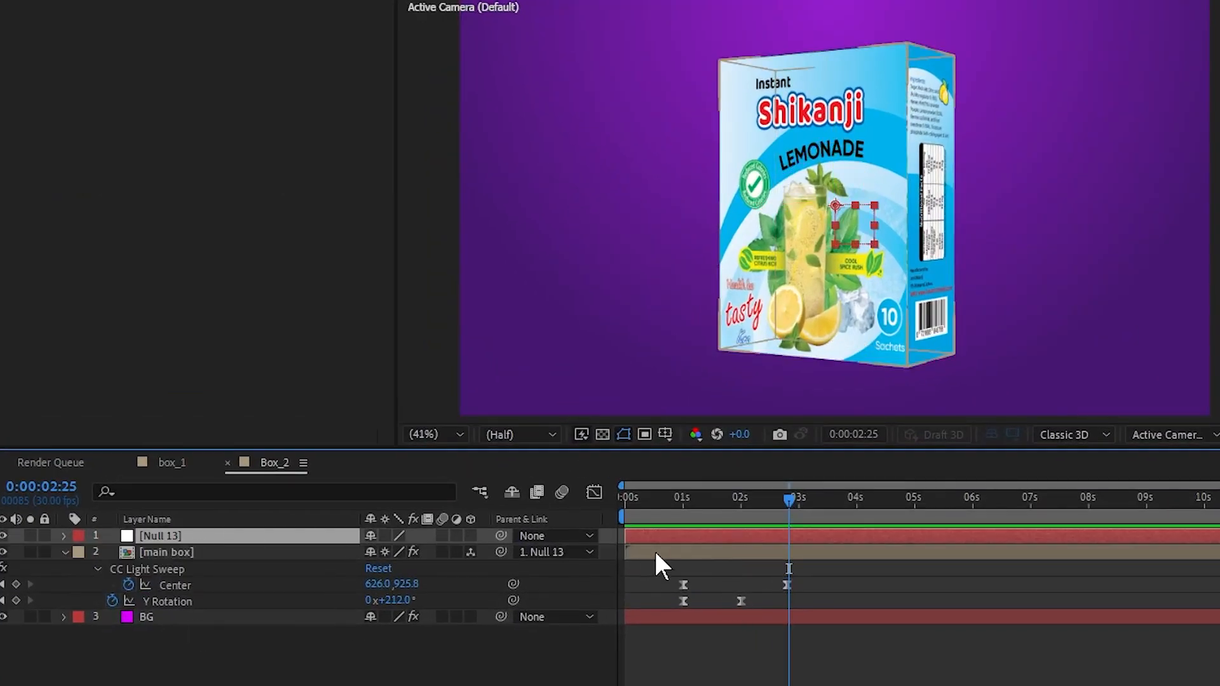
left_click(64, 536)
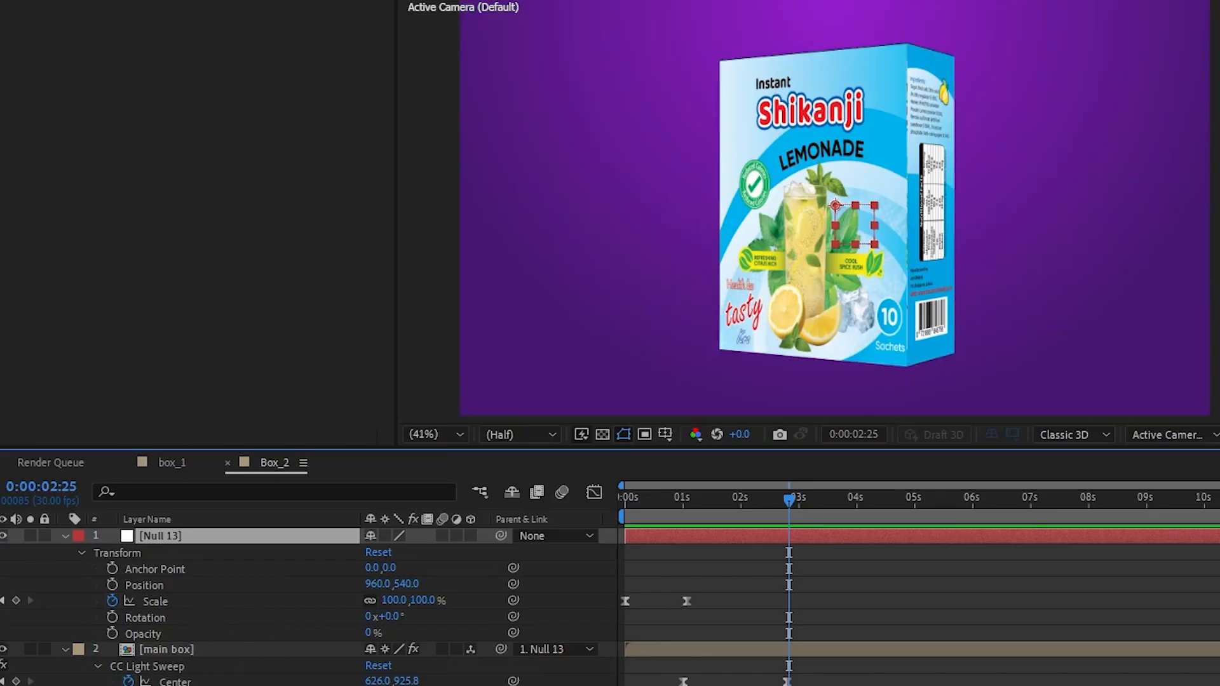
left_click(471, 536)
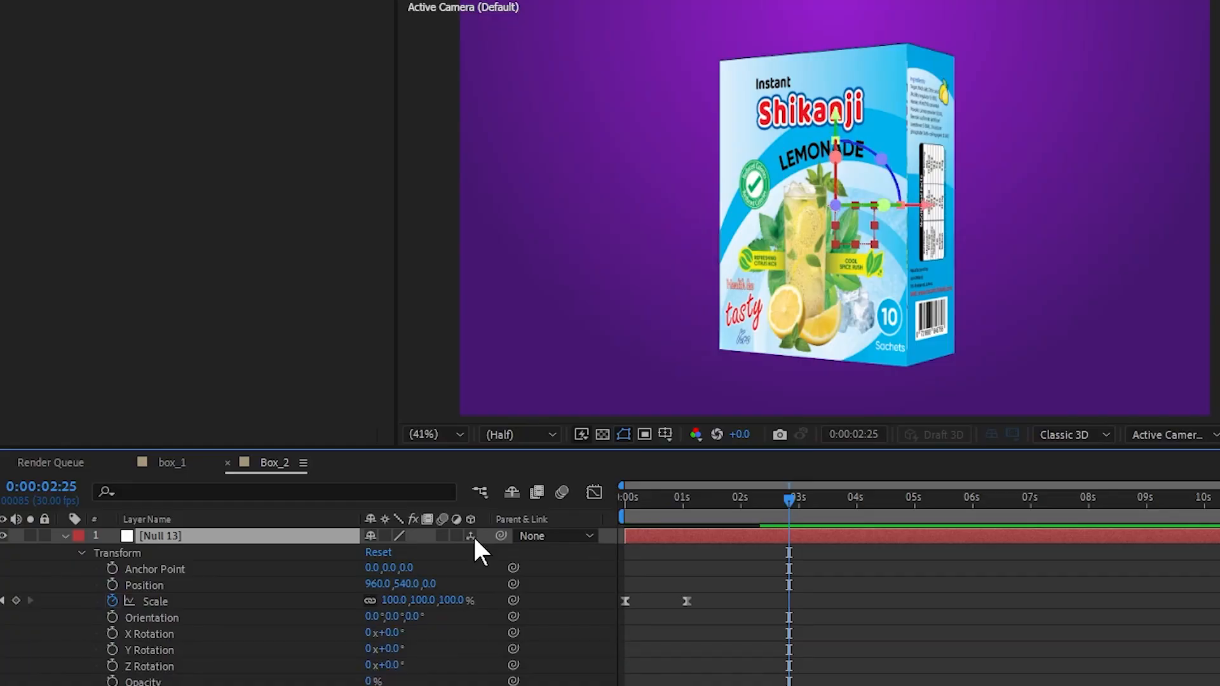
At 0:00:02:24, add a Scale keyframe to Null 13 and start keyframing its X Rotation
left_click(787, 498)
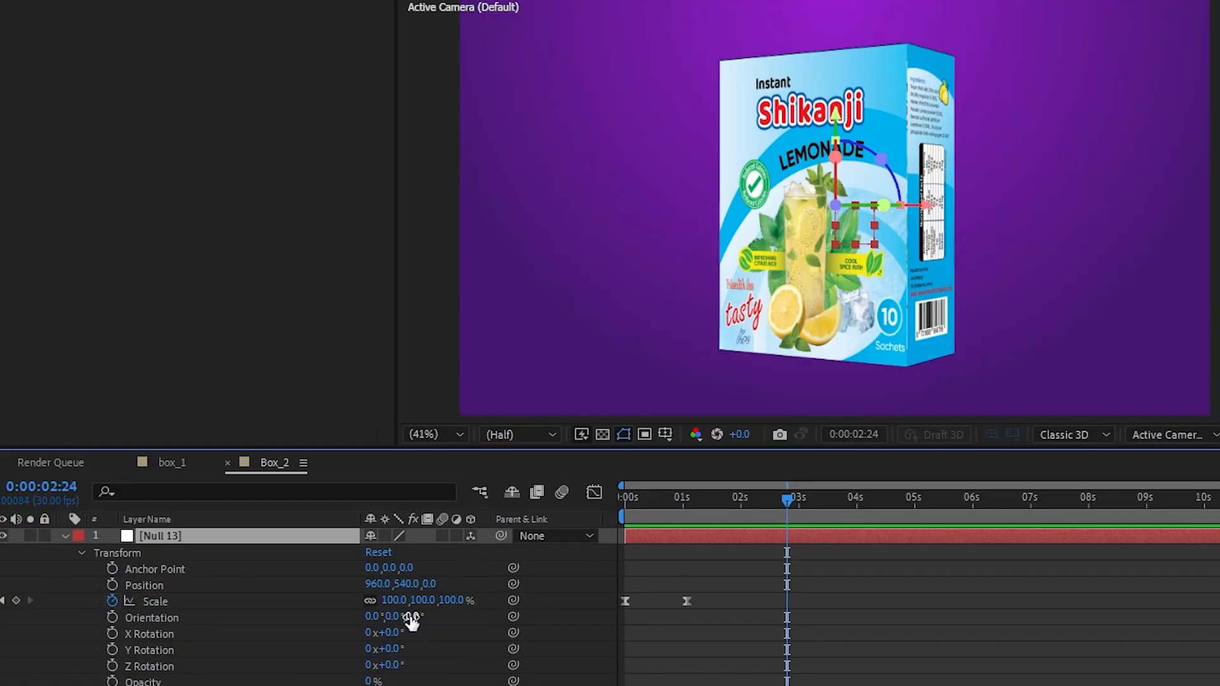
left_click(16, 601)
left_click(112, 634)
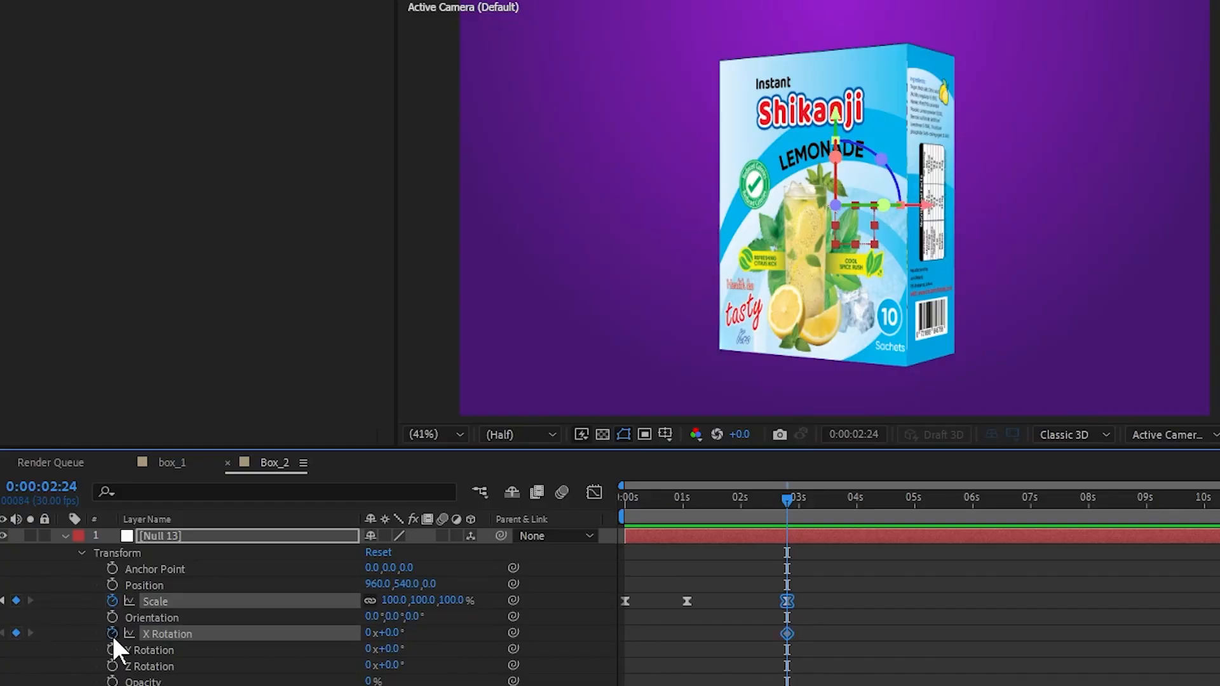
At 0:00:05:29, add Scale and X Rotation keyframes to Null 13 and set X Rotation to 31°
left_click_drag(786, 504, 969, 530)
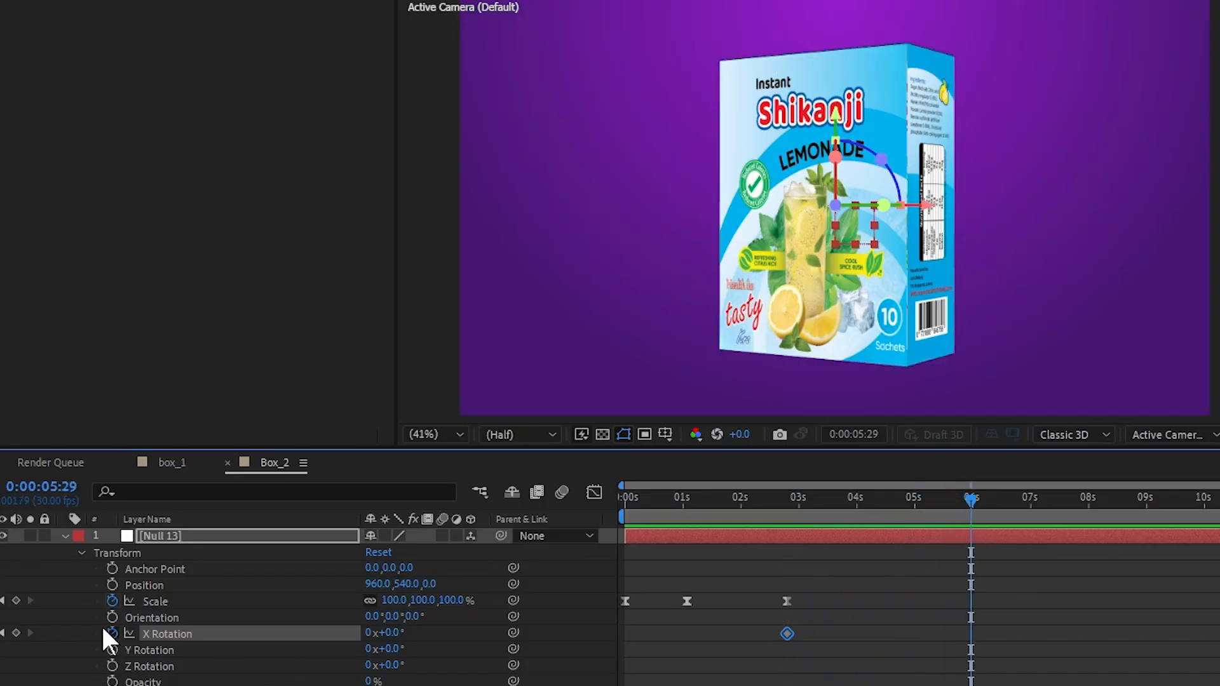
left_click(15, 600)
left_click(15, 632)
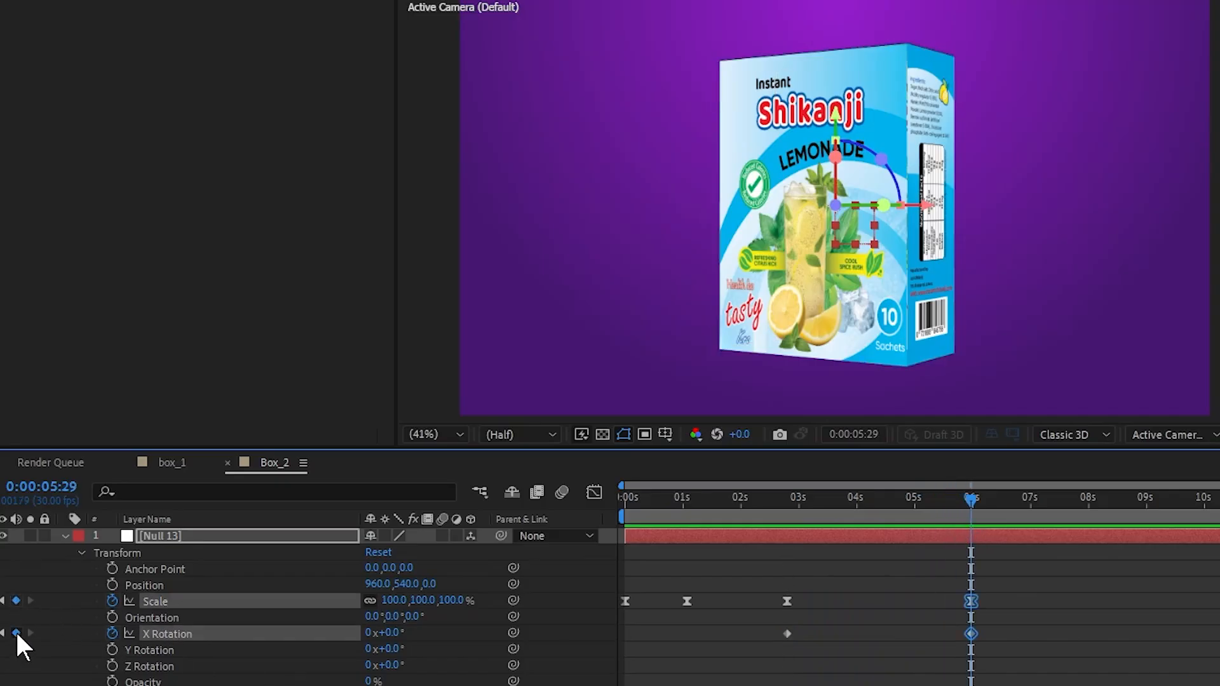
left_click_drag(392, 633, 423, 634)
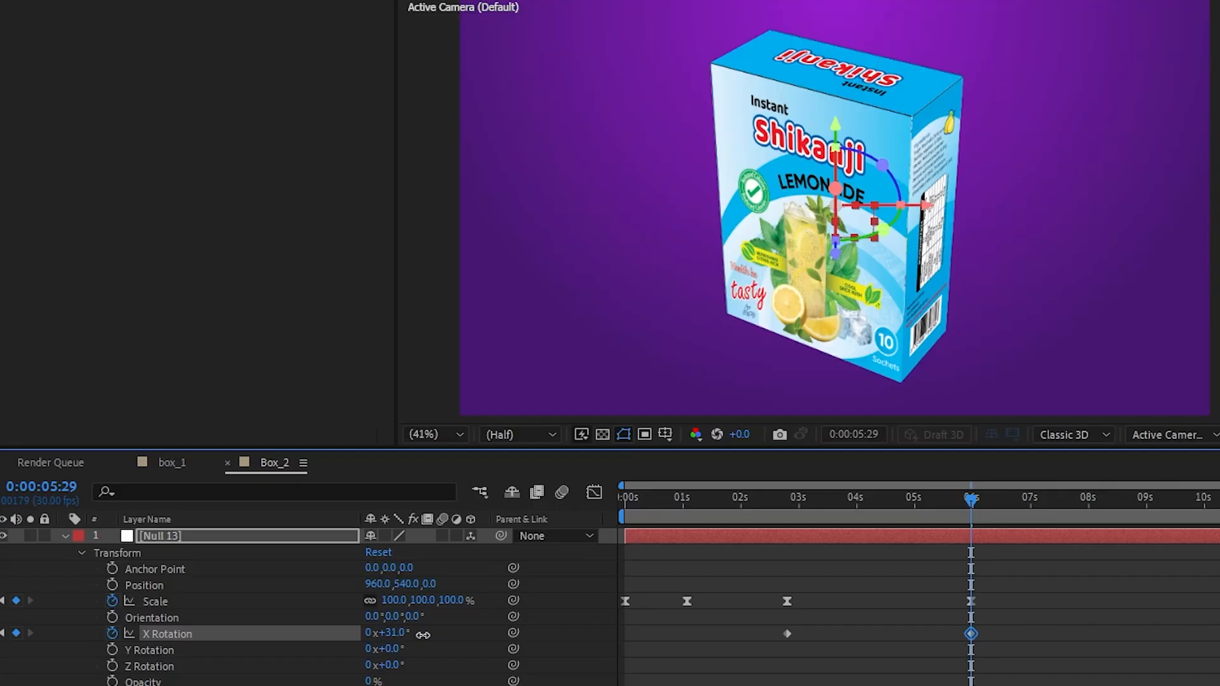
At 0:00:04:12, set Null 13's Scale to 110%
left_click_drag(969, 502, 877, 499)
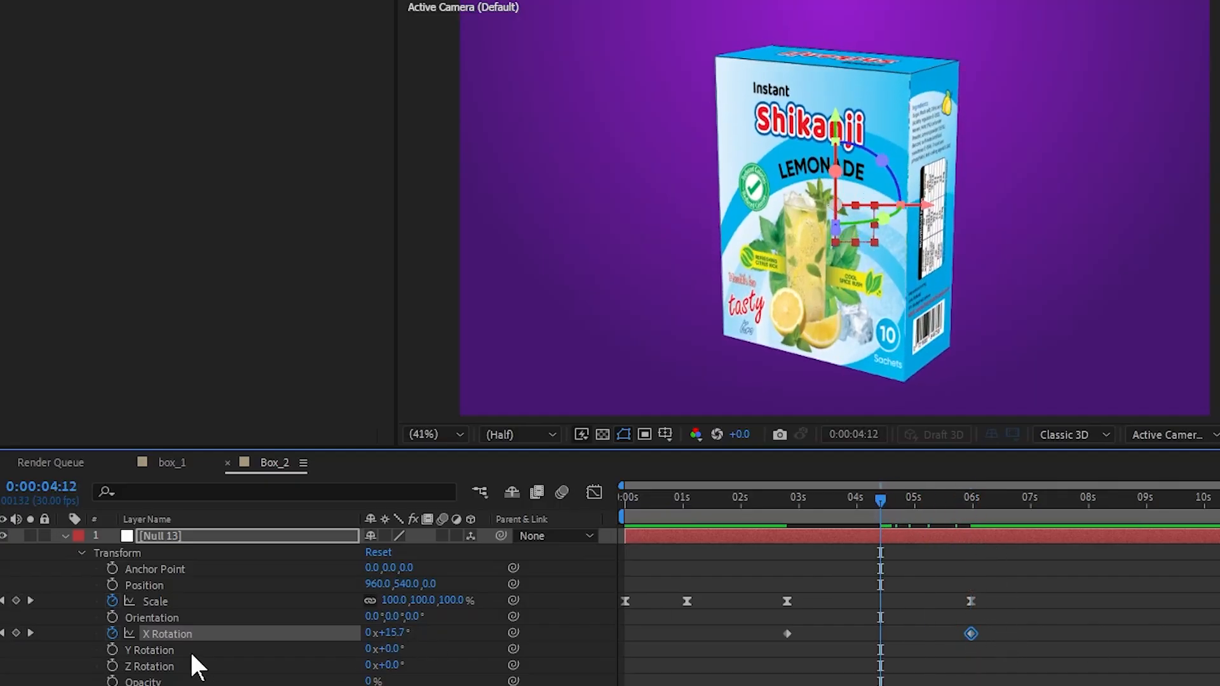
left_click(394, 601)
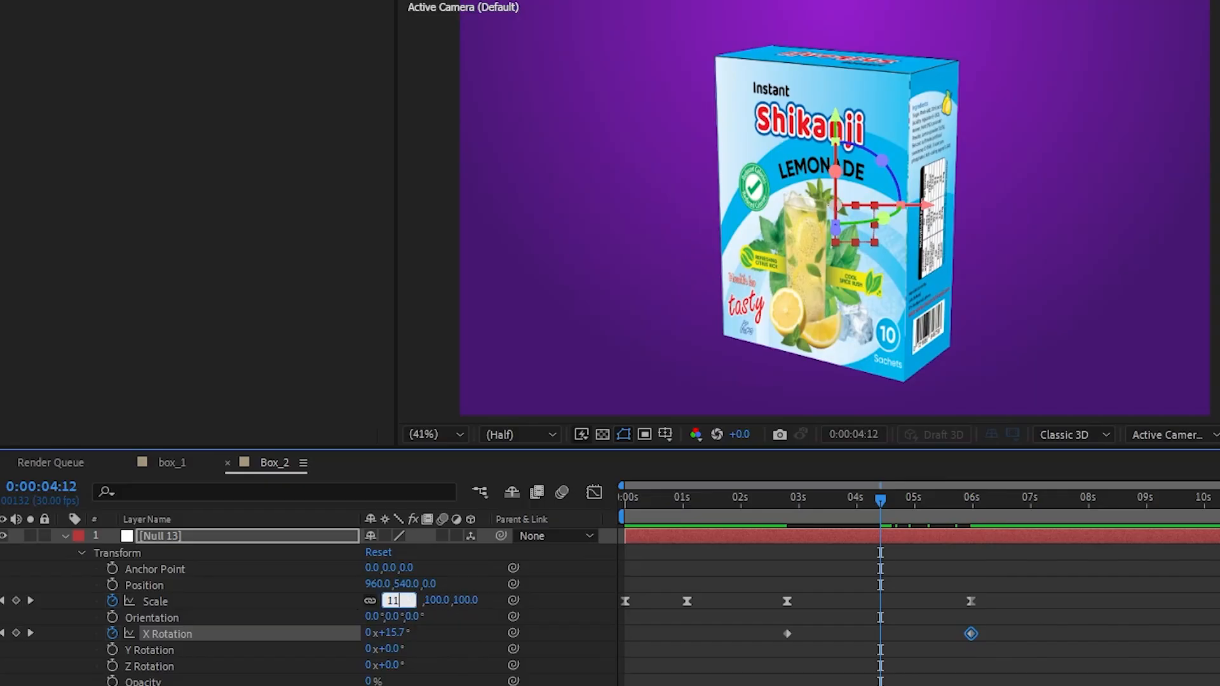
key("Return")
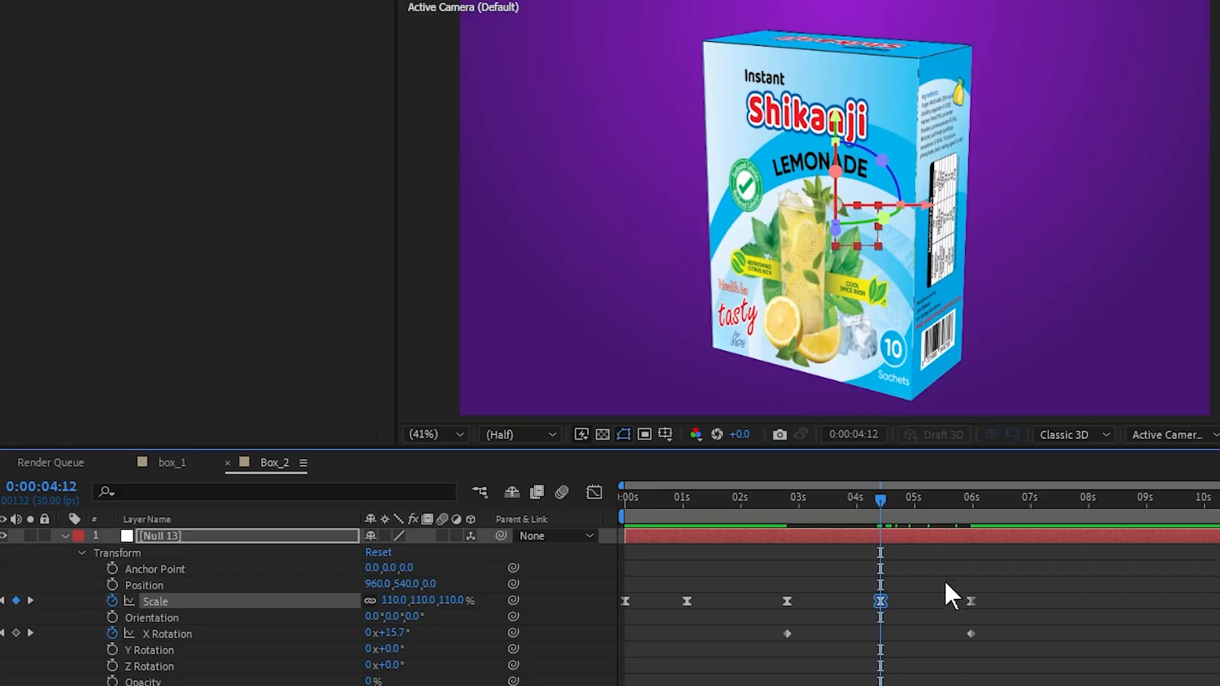
Apply Easy Ease to both of Null 13's X Rotation keyframes and preview the tilt
left_click_drag(998, 627, 699, 651)
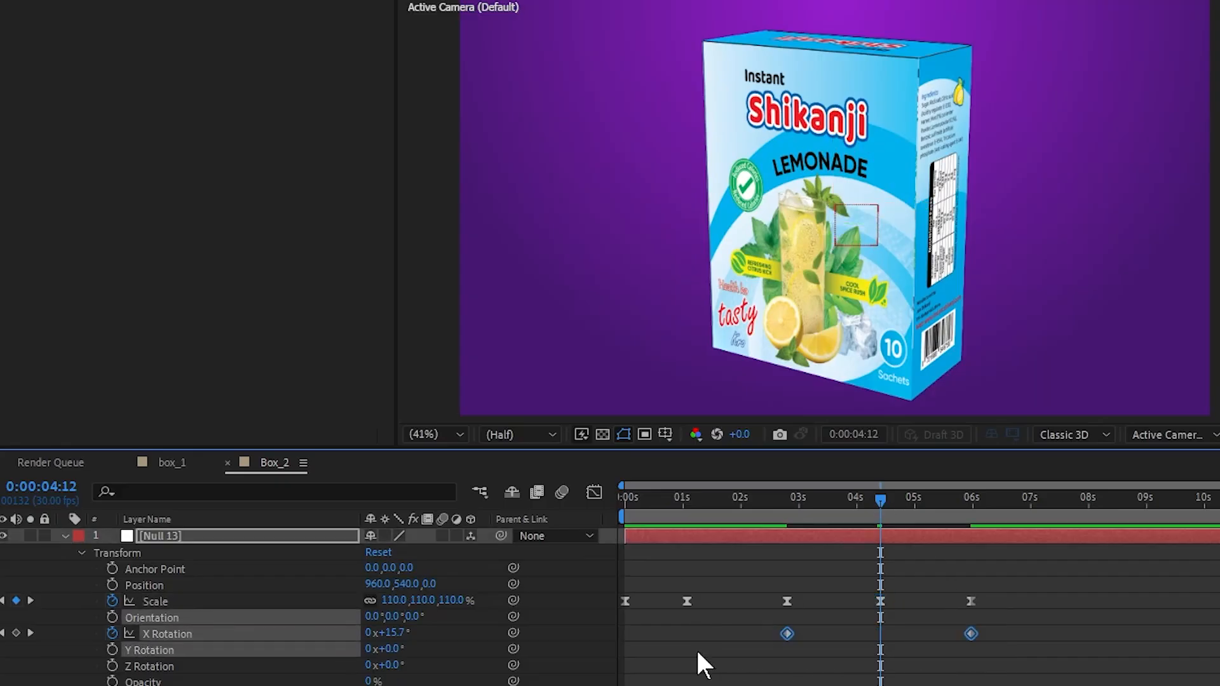
key("F9")
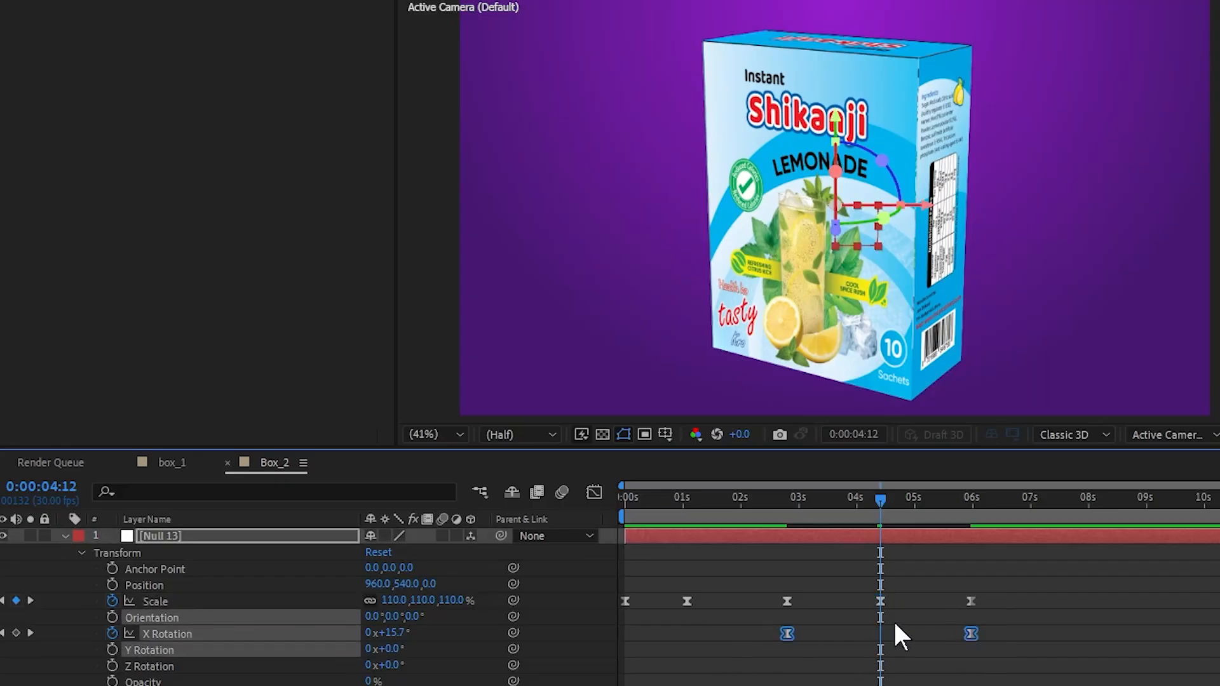
left_click_drag(880, 500, 768, 502)
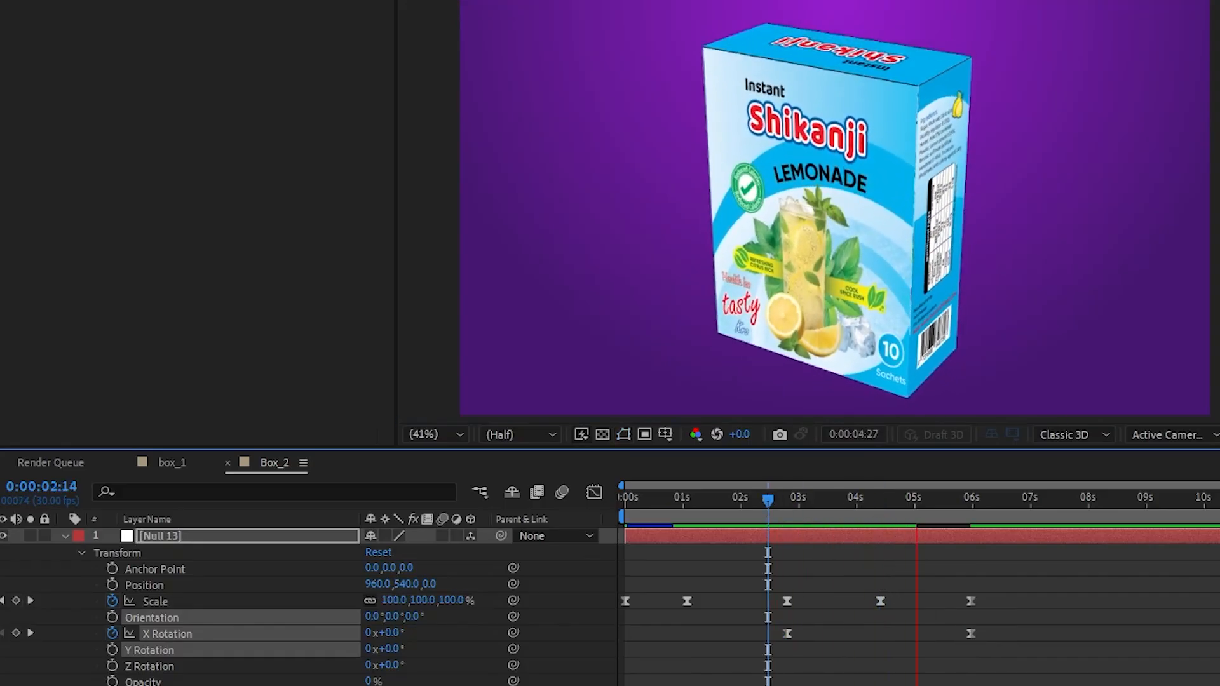
key("space")
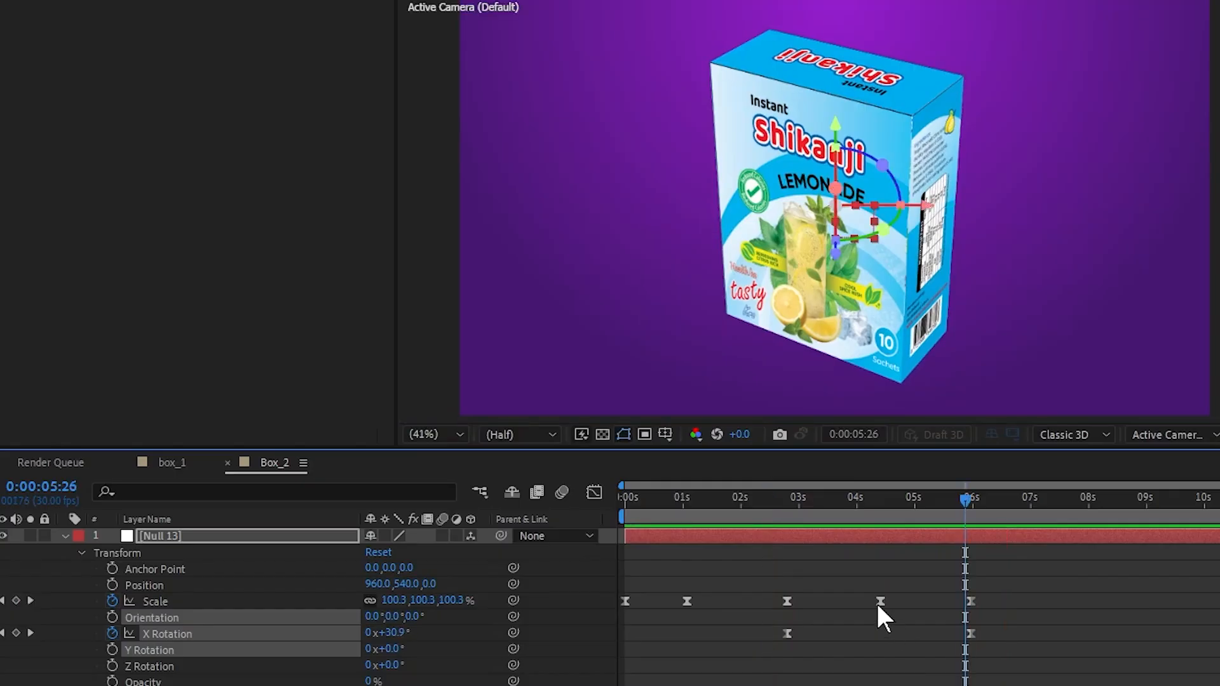
Delete Null 13's last Scale keyframe and move the 110% Scale and 31° X Rotation keyframes to just after 5 seconds
left_click(880, 601)
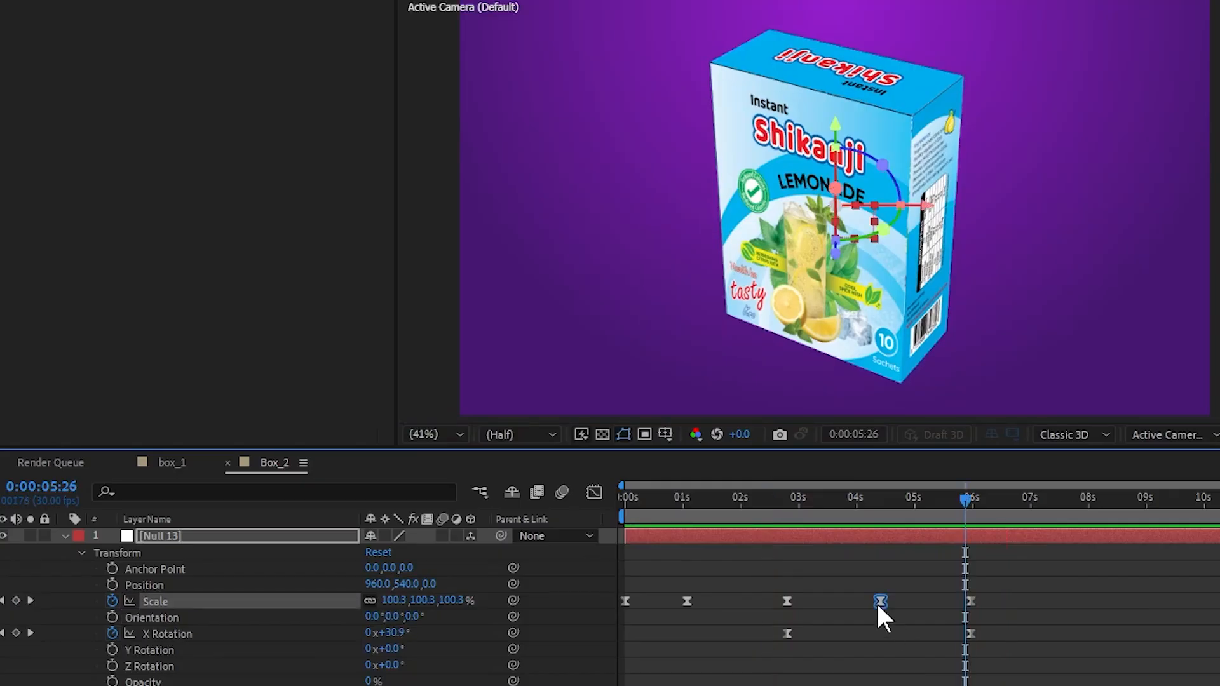
left_click(969, 601)
key("Delete")
left_click_drag(880, 601, 964, 600)
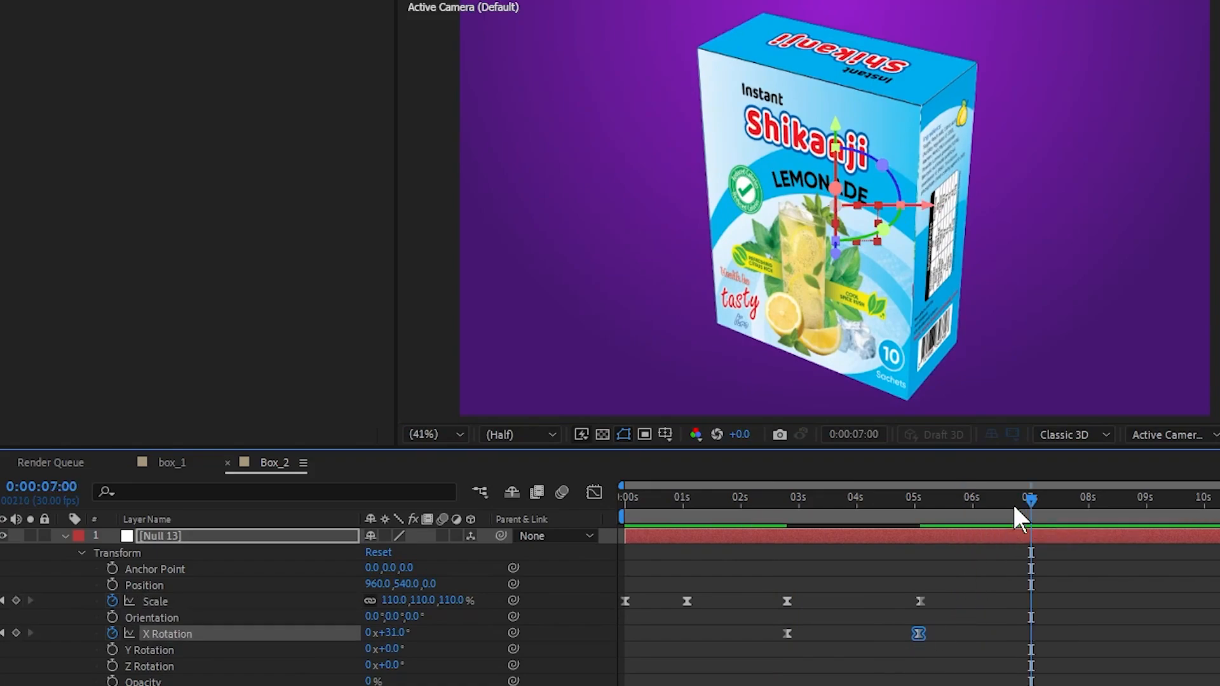
Near 0:00:06:27, set Null 13's X Rotation to 0° and reduce its Scale to bring the box back to its original size
mouse_move(1012, 502)
left_mouse_down()
mouse_move(966, 505)
mouse_move(1031, 518)
mouse_move(1024, 512)
left_mouse_up()
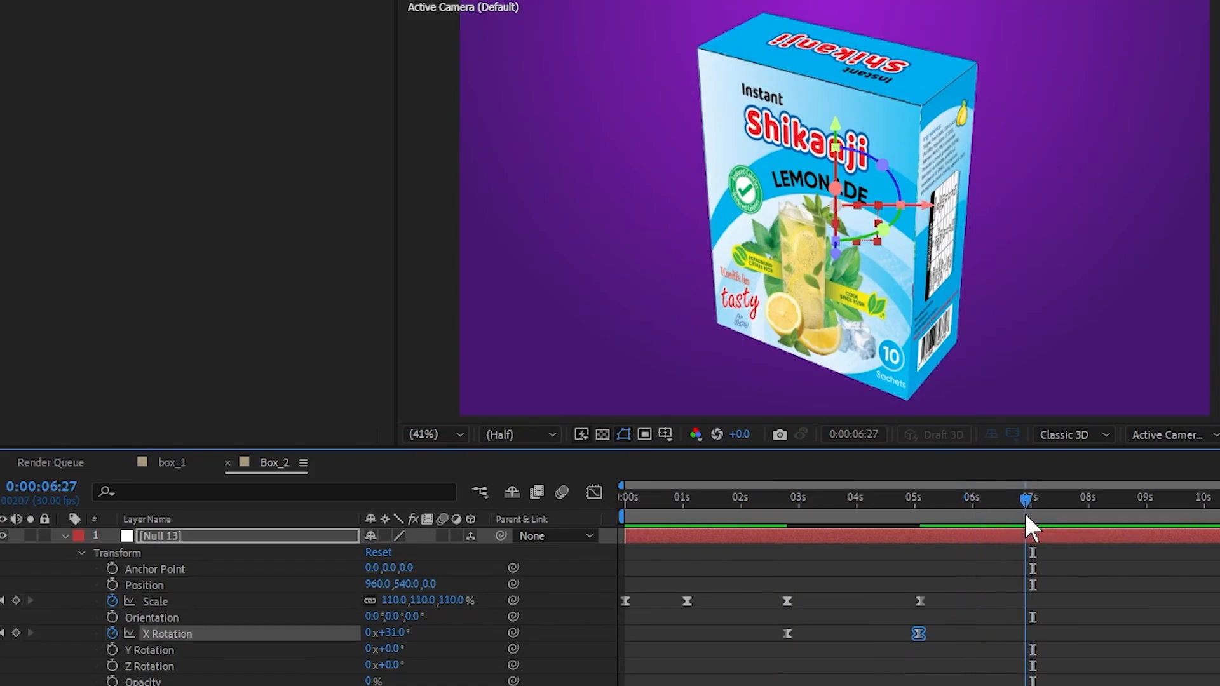
left_click(392, 632)
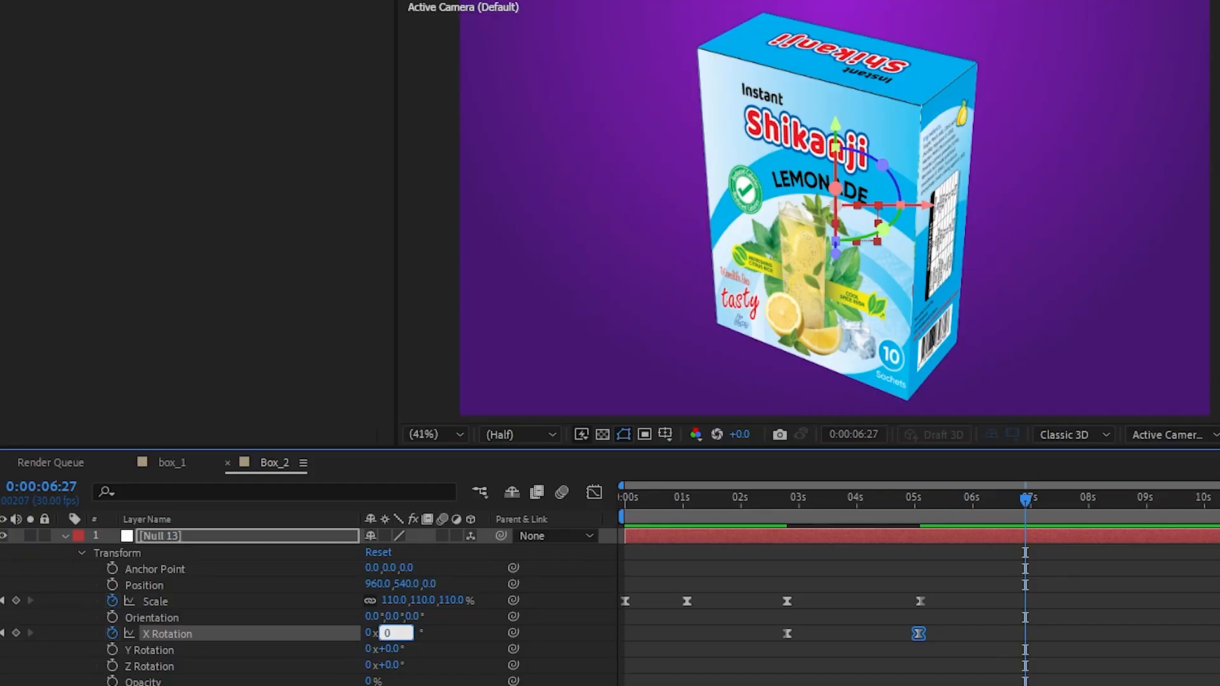
key("Return")
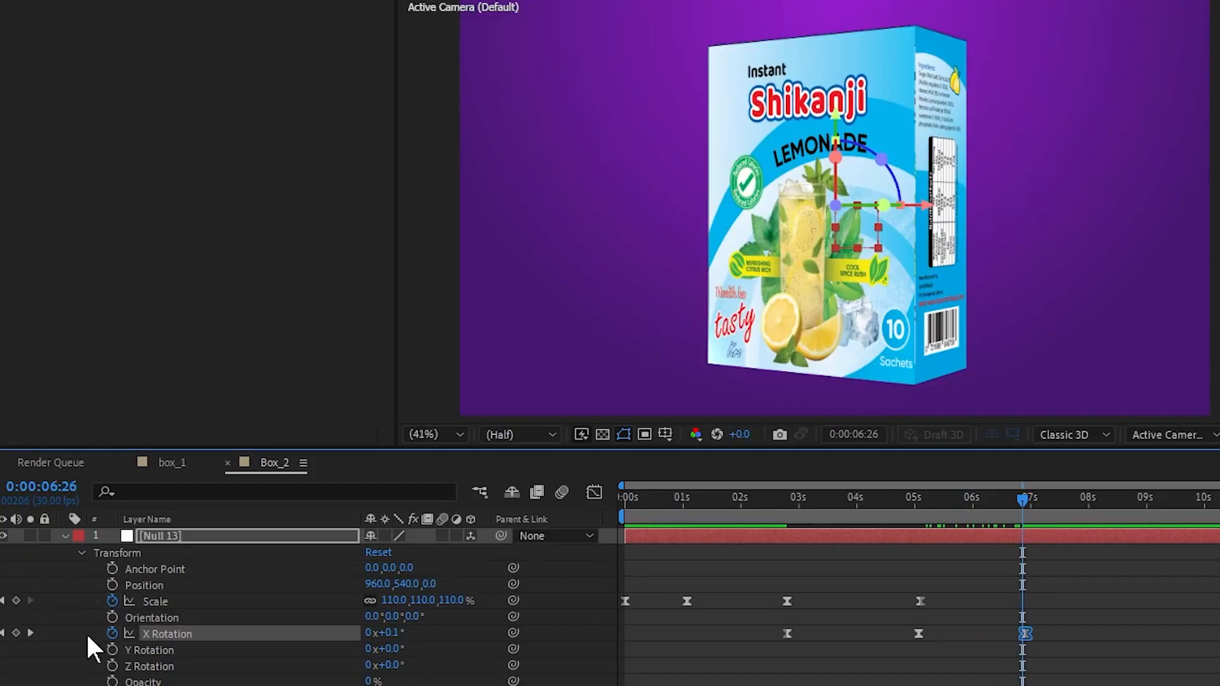
left_click(394, 600)
type("11")
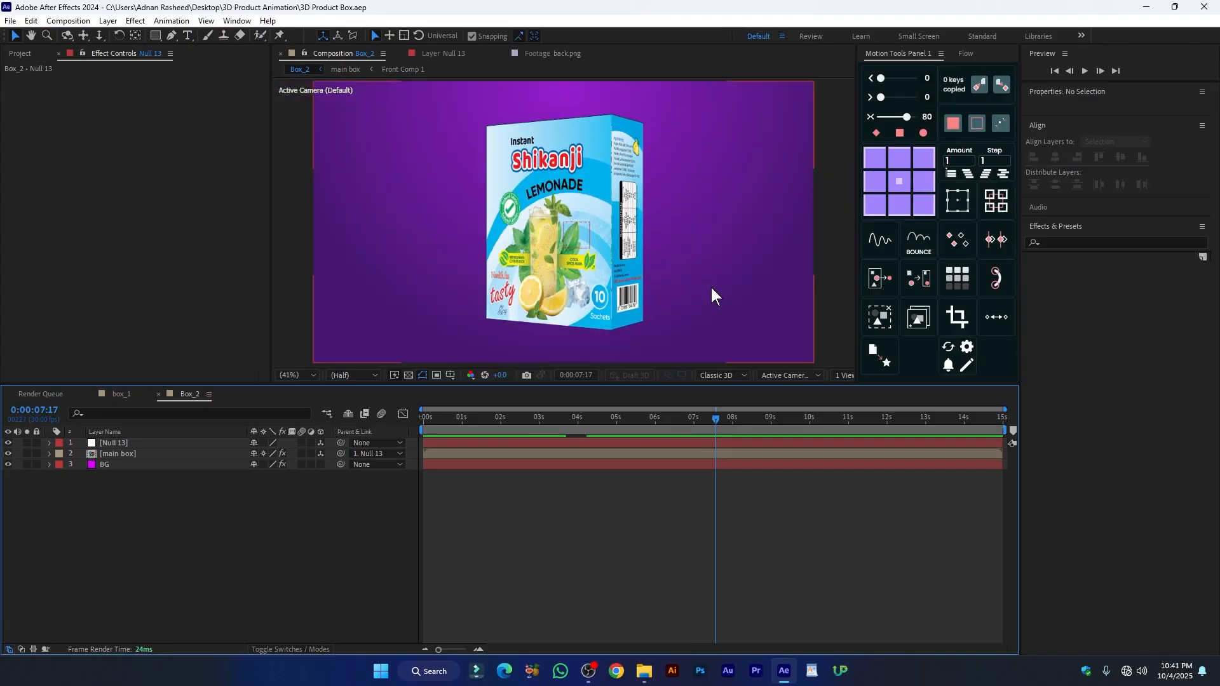
Review the box_1 composition's animation from 0:00:06:00 to 0:00:08:07, where the box moves aside for the text
left_click(123, 395)
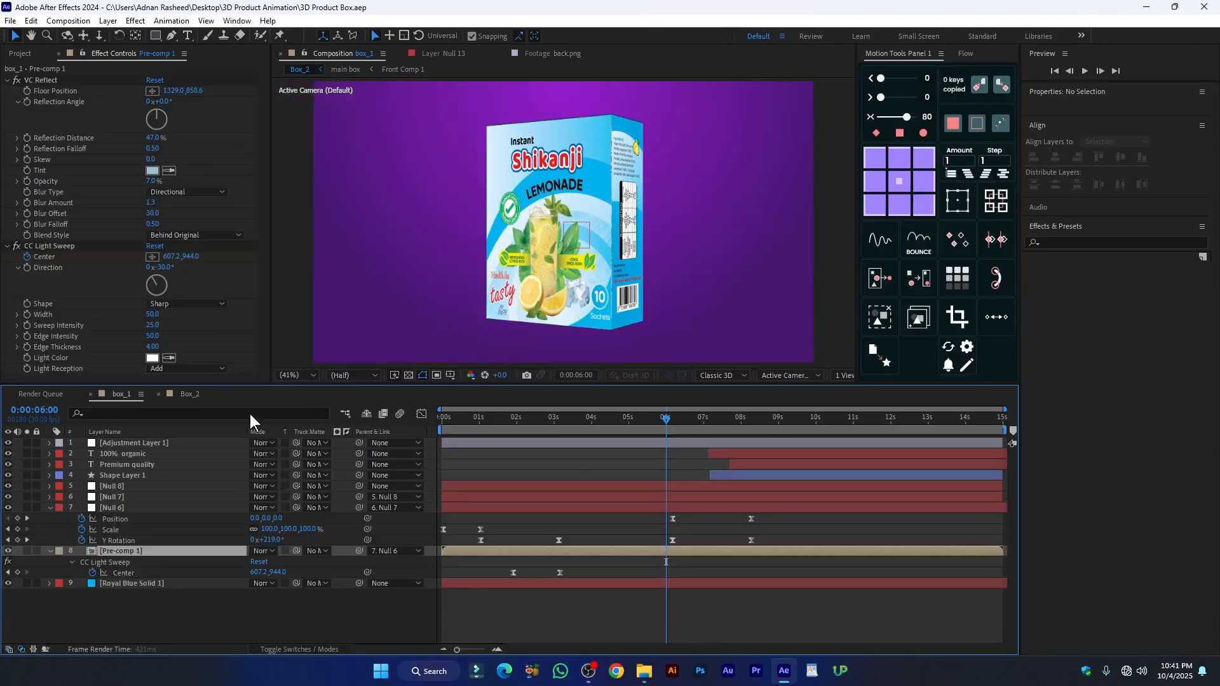
key("space")
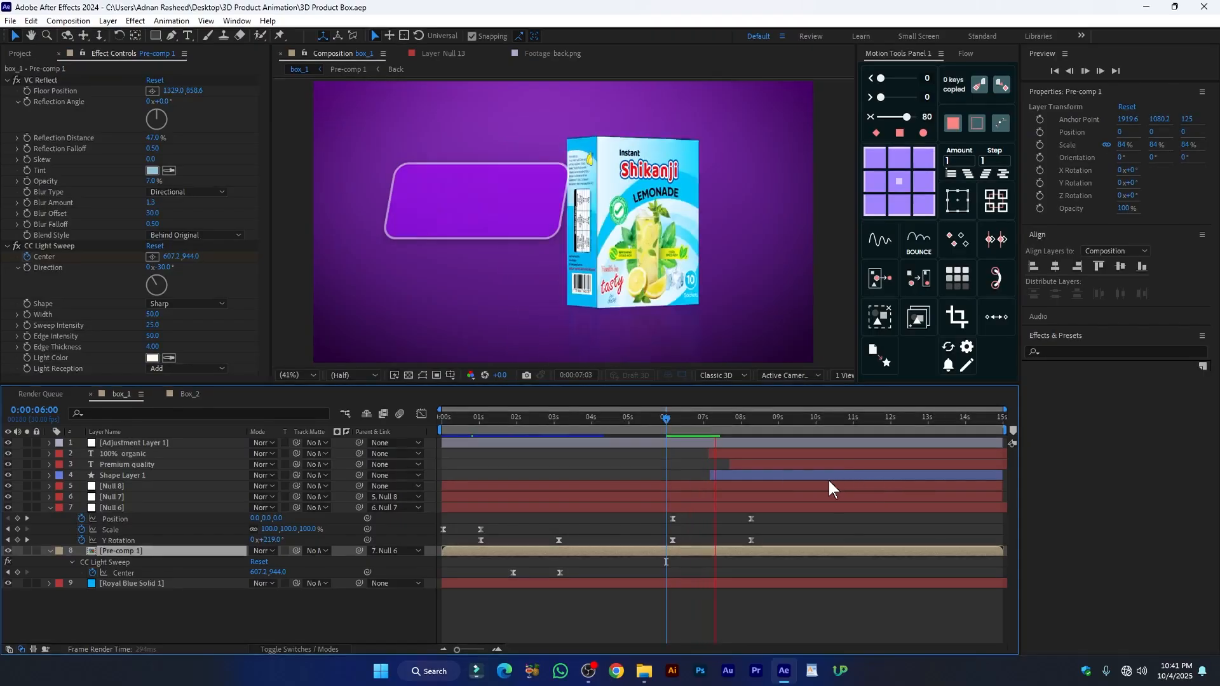
key("space")
left_click_drag(699, 425, 751, 432)
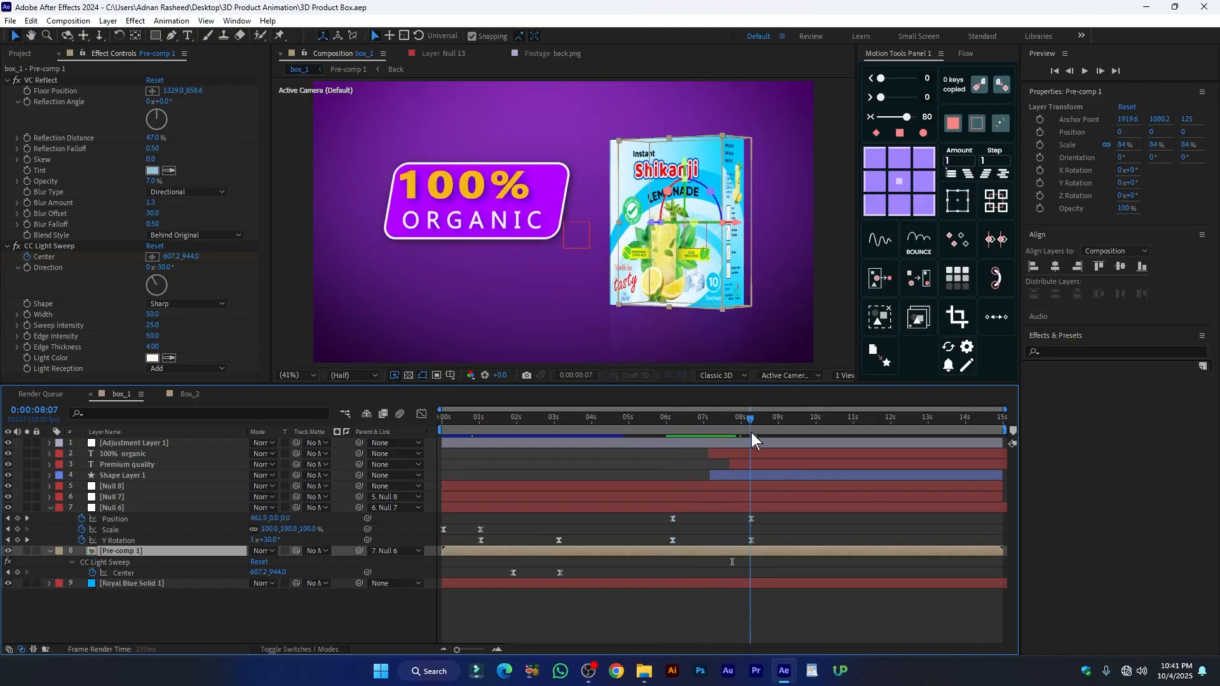
Add a new null object to the Box_2 composition
left_click(185, 398)
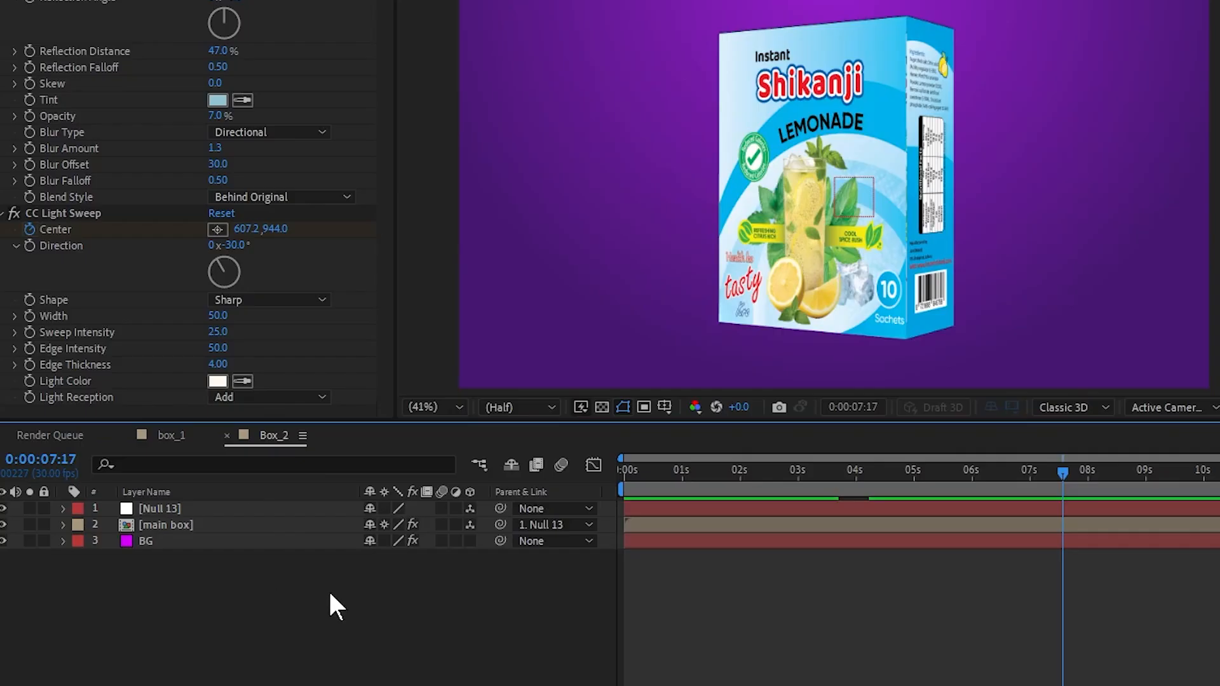
right_click(331, 607)
mouse_move(439, 356)
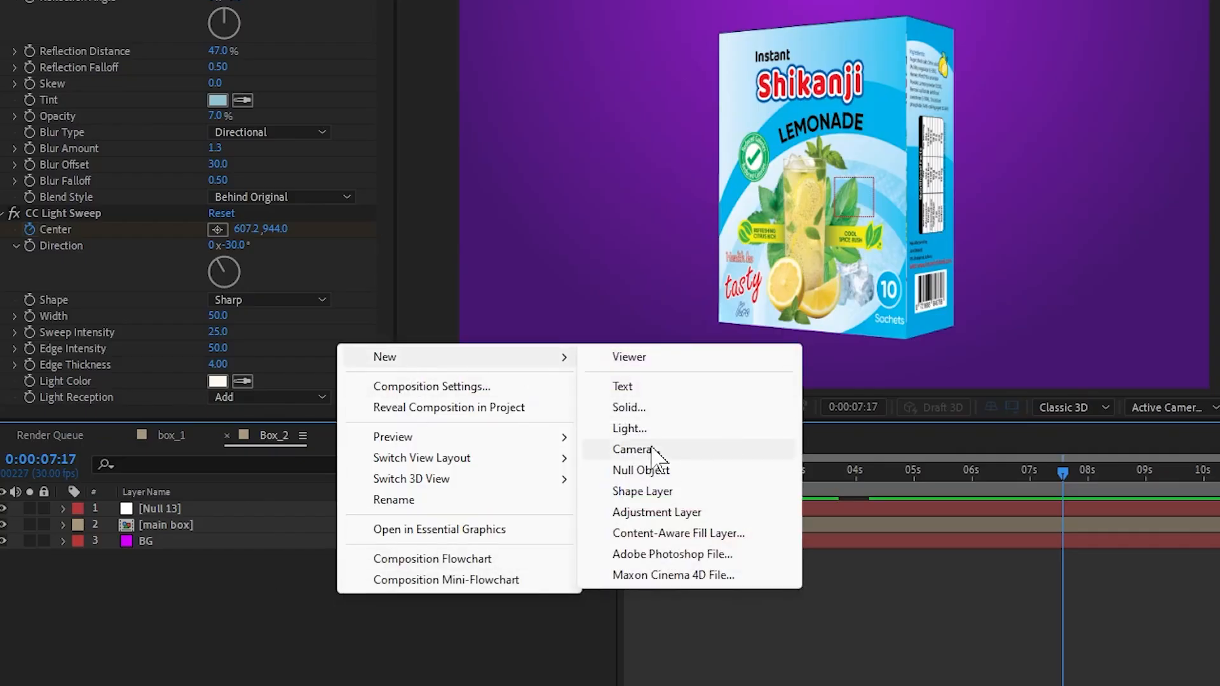
left_click(676, 475)
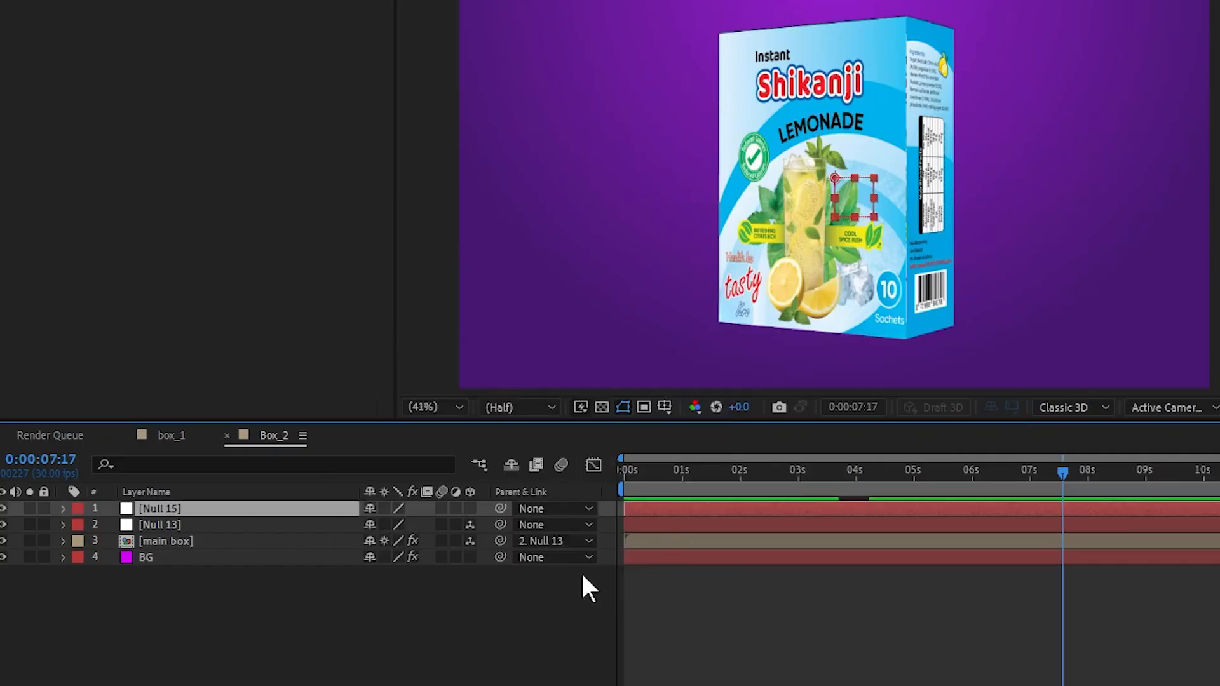
Parent Null 13 to the new null and make the new null a 3D layer
left_click(180, 514)
left_click_drag(500, 524, 181, 509)
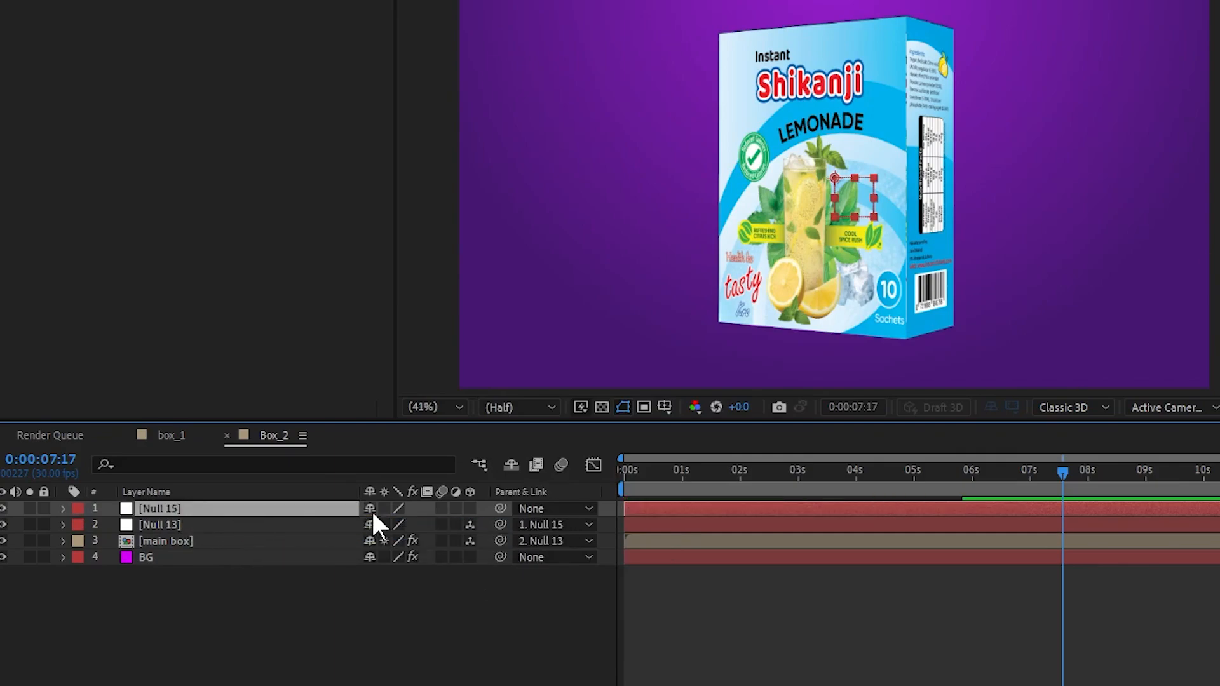
left_click(469, 508)
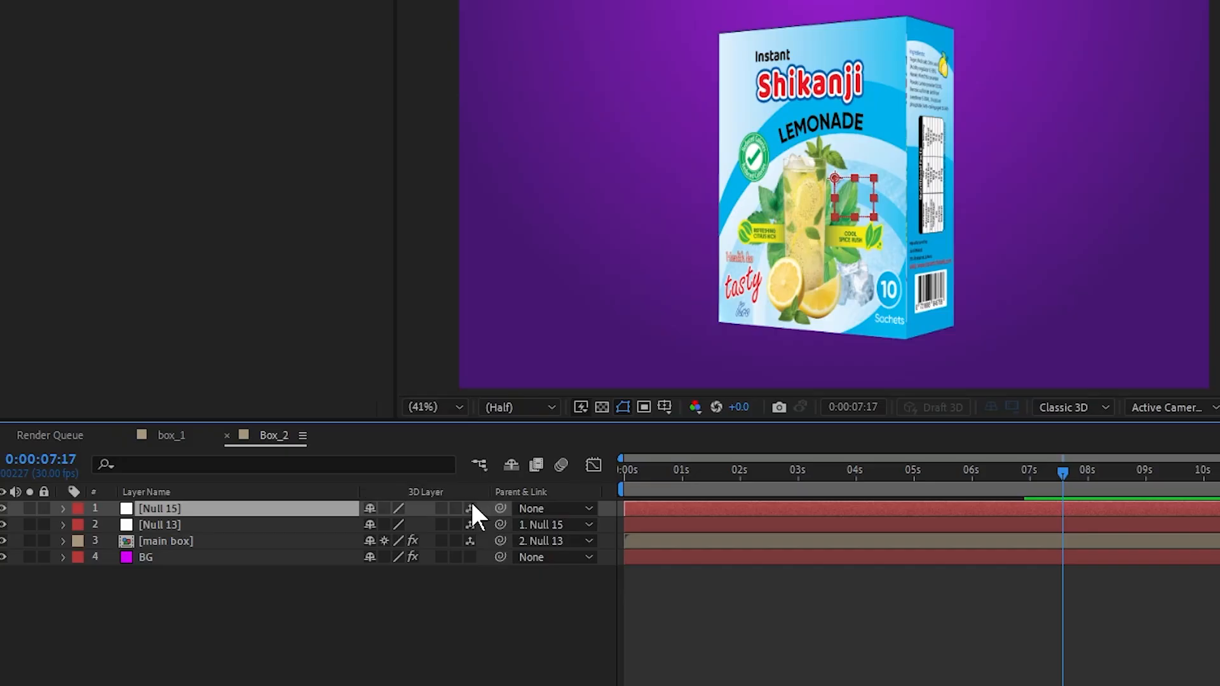
Start keyframes for Null 15's Position and Y Rotation at 0:00:06:26
left_click(63, 509)
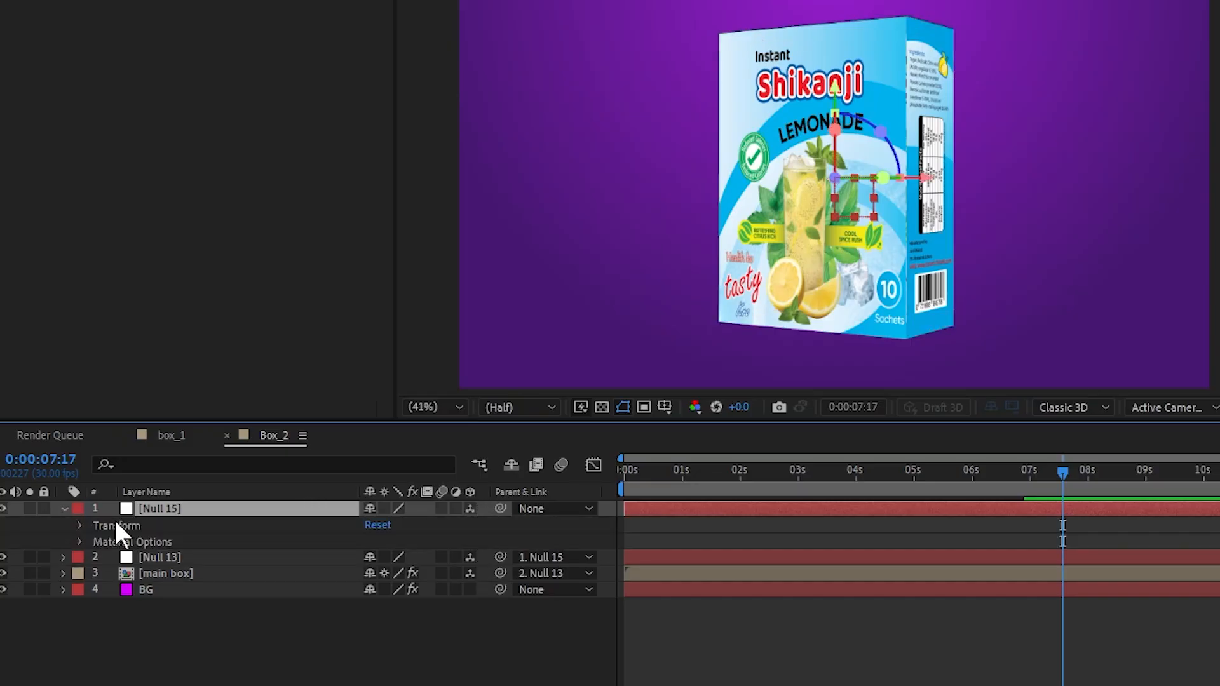
left_click(80, 526)
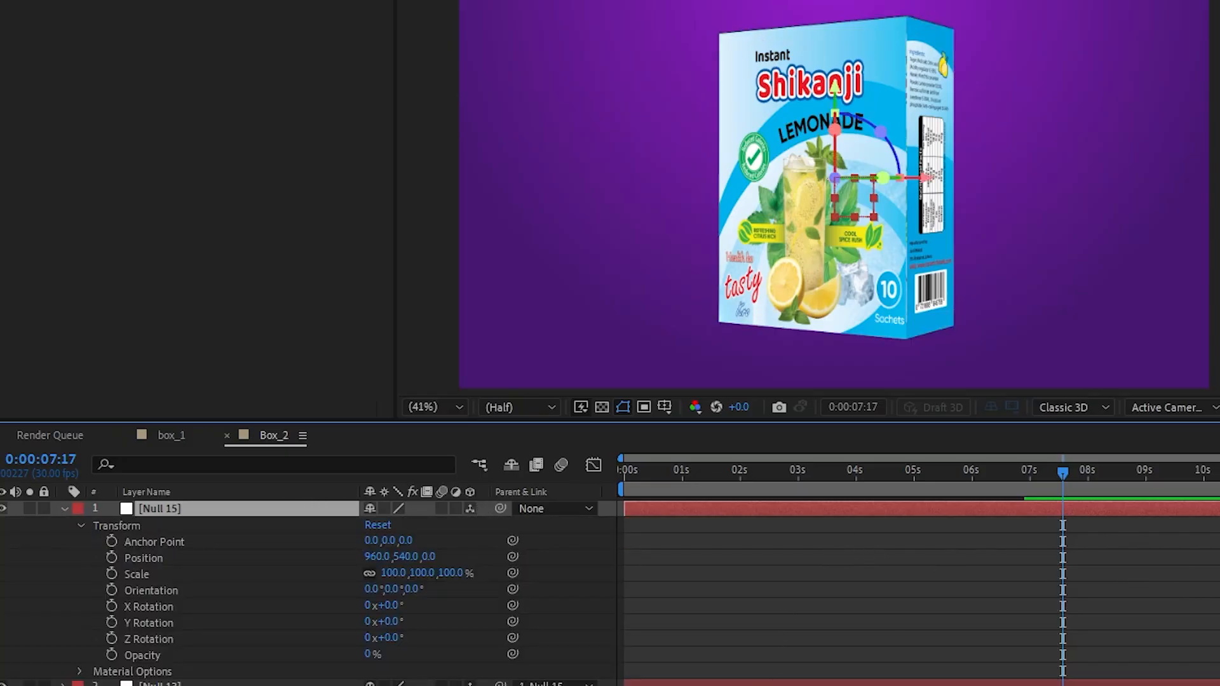
left_click(807, 681)
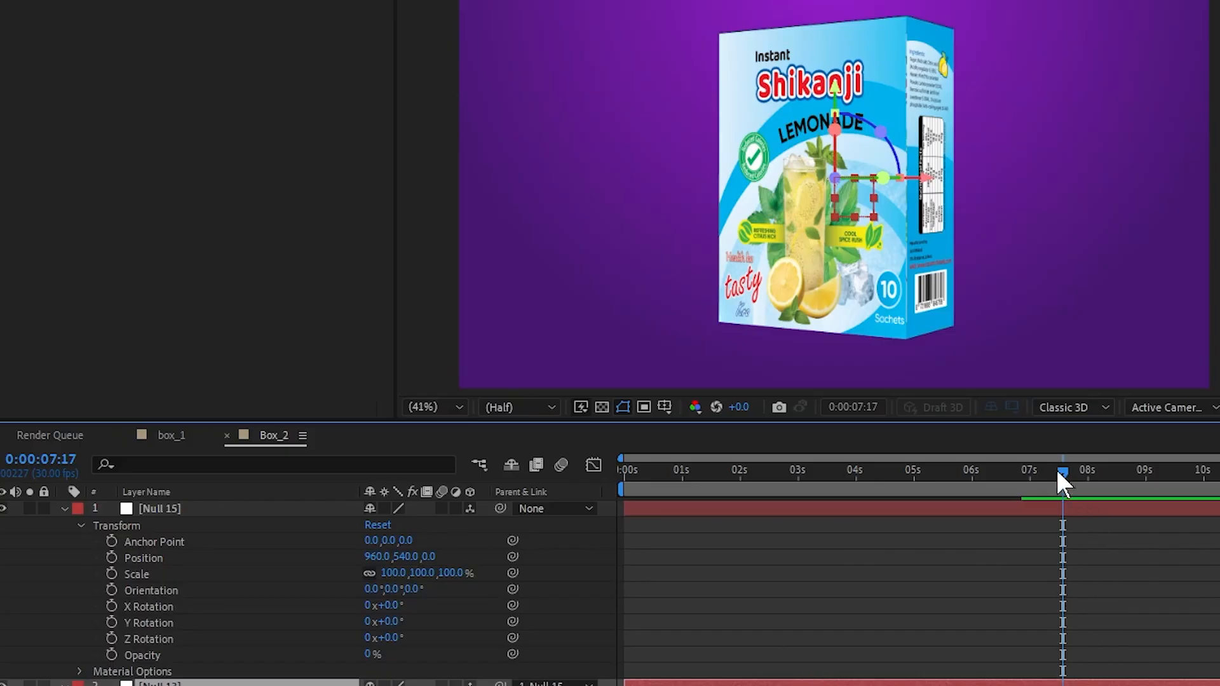
left_click_drag(1057, 471, 1027, 477)
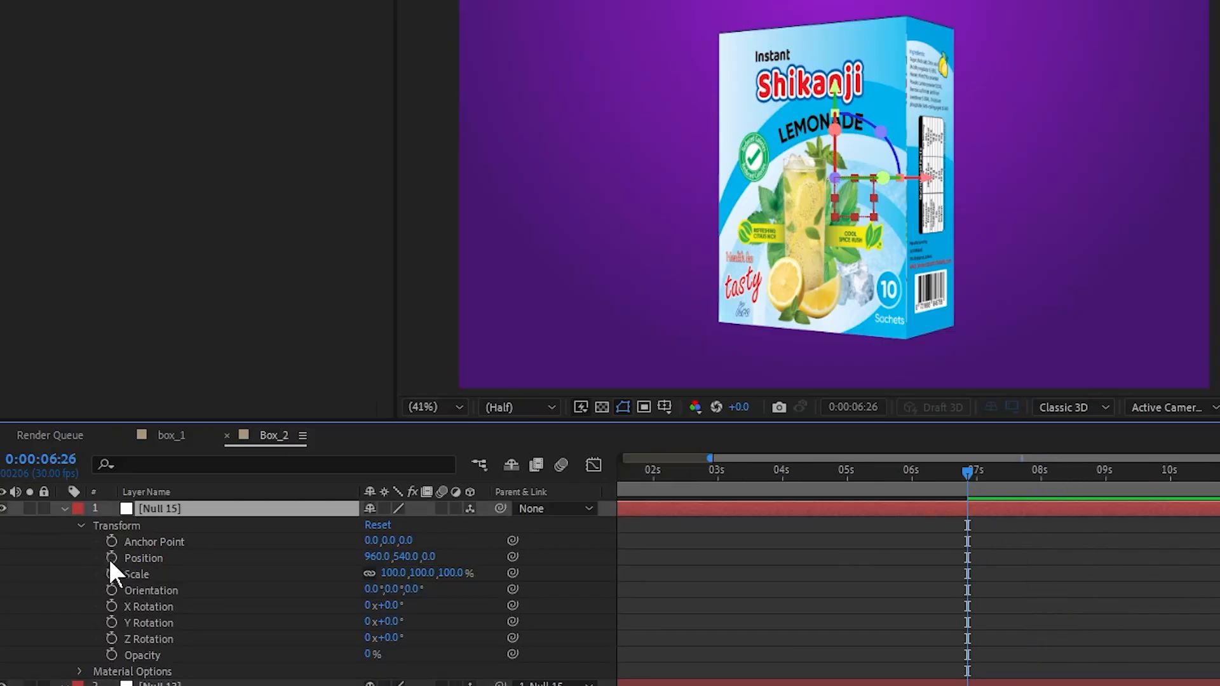
left_click(111, 557)
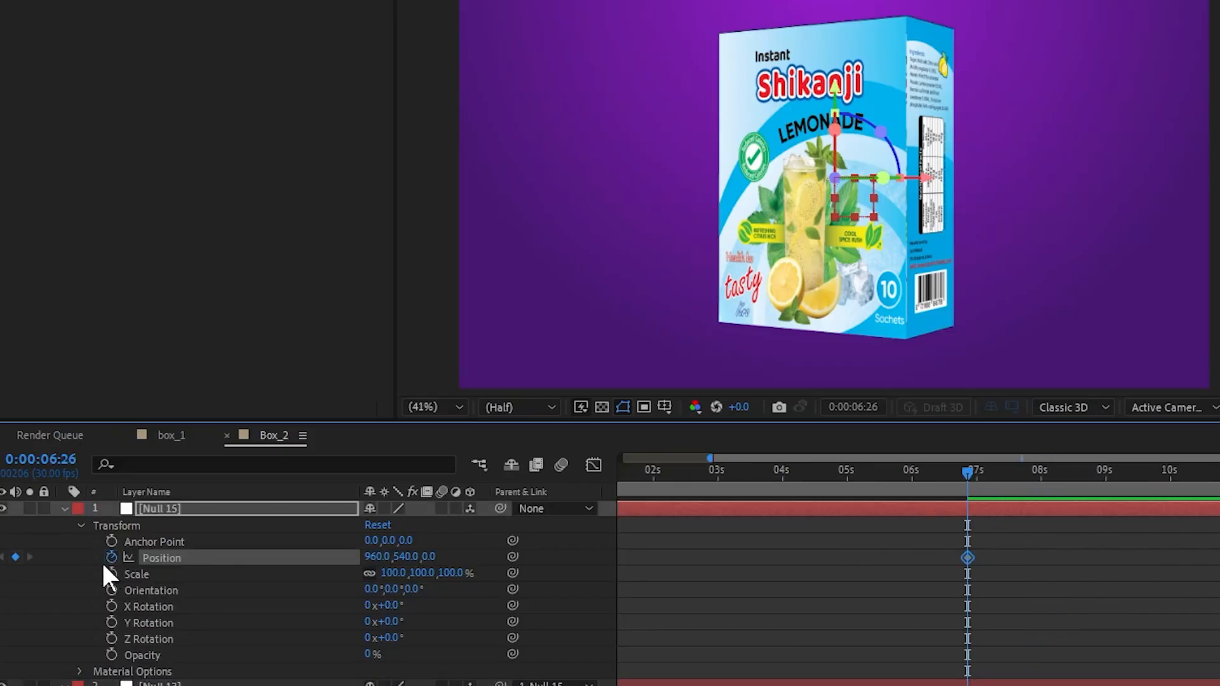
left_click(111, 623)
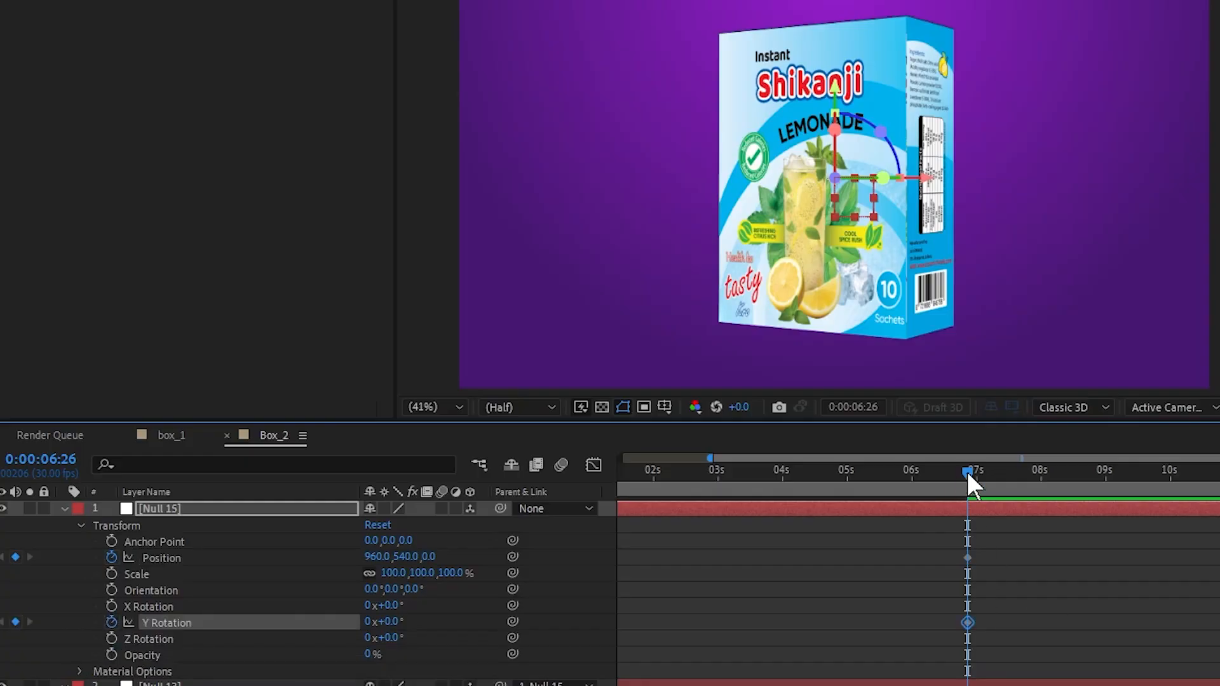
At 0:00:09:13, set Null 15's X Position to 1386 and its Y Rotation to -180°
left_click_drag(967, 471, 1171, 512)
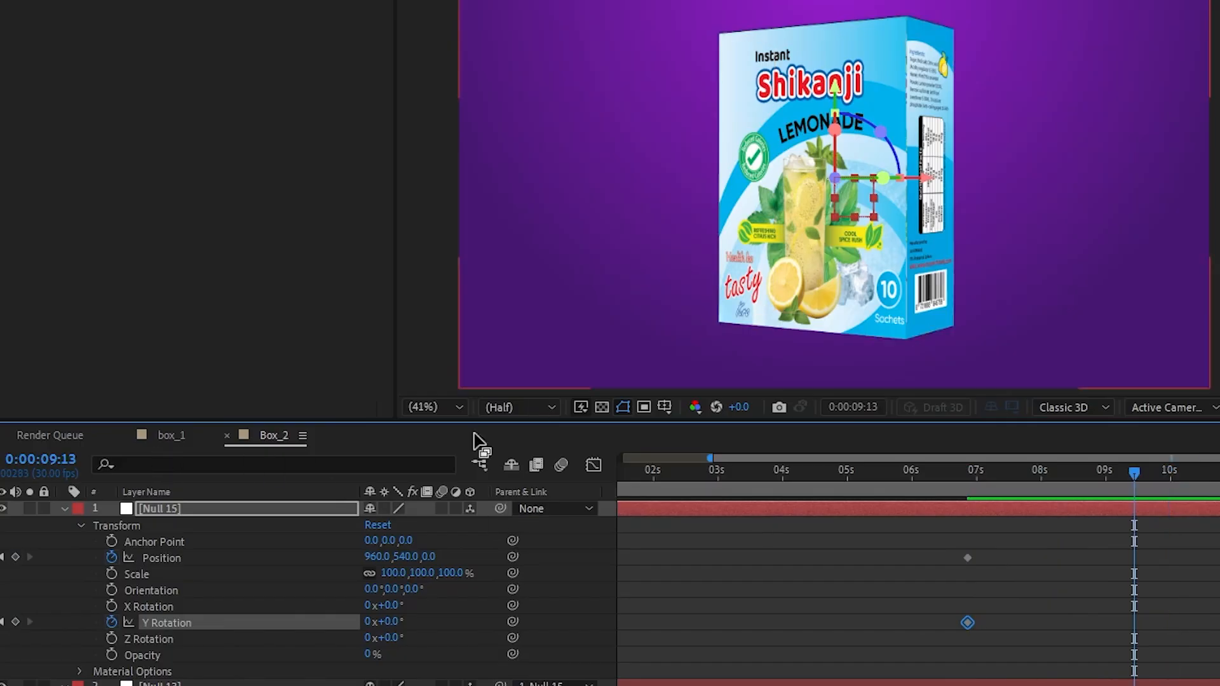
left_click_drag(373, 557, 799, 580)
left_click(15, 622)
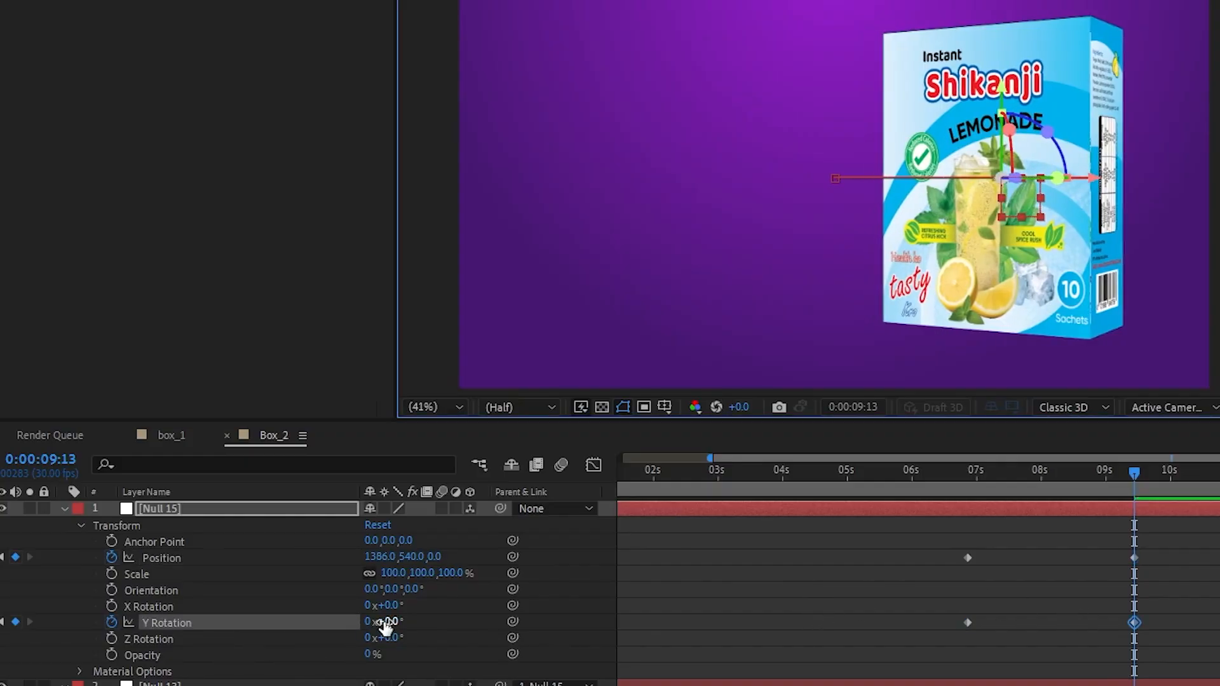
left_click(390, 622)
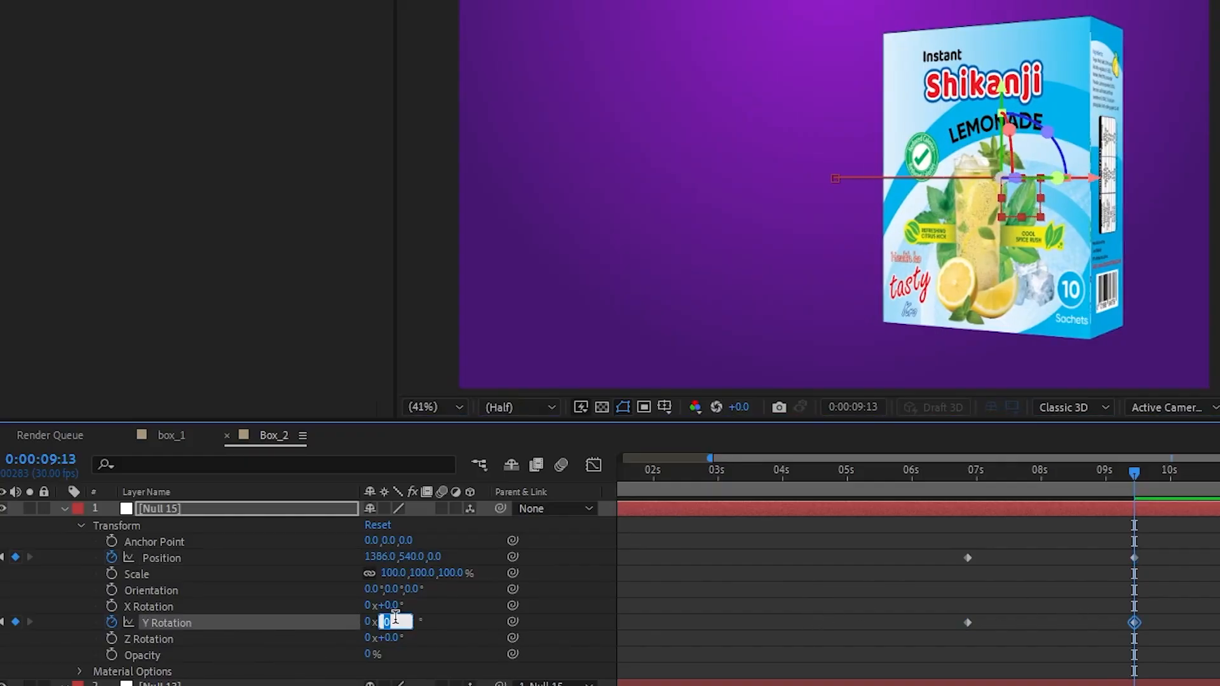
type("-180")
key("Return")
Apply Easy Ease to Null 15's Position and Y Rotation keyframes and shape their speed graph into a sharp mid-move peak
left_click_drag(1184, 534, 934, 663)
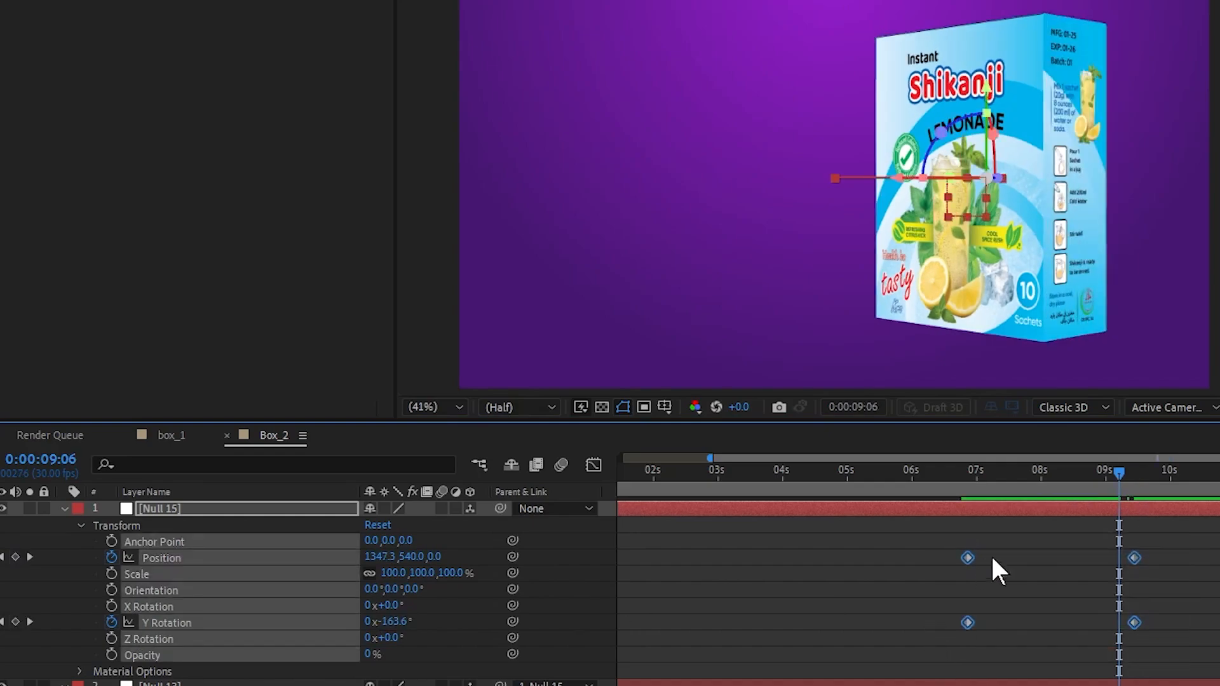
key("F9")
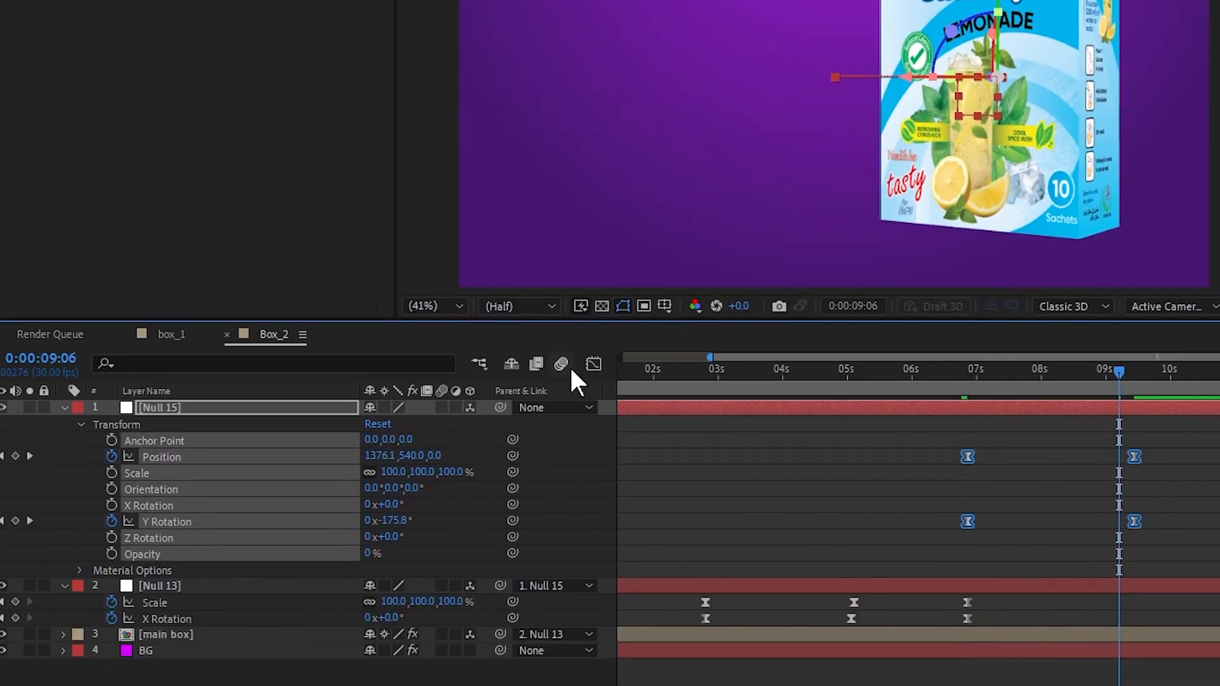
left_click(596, 367)
left_click_drag(1194, 516, 902, 600)
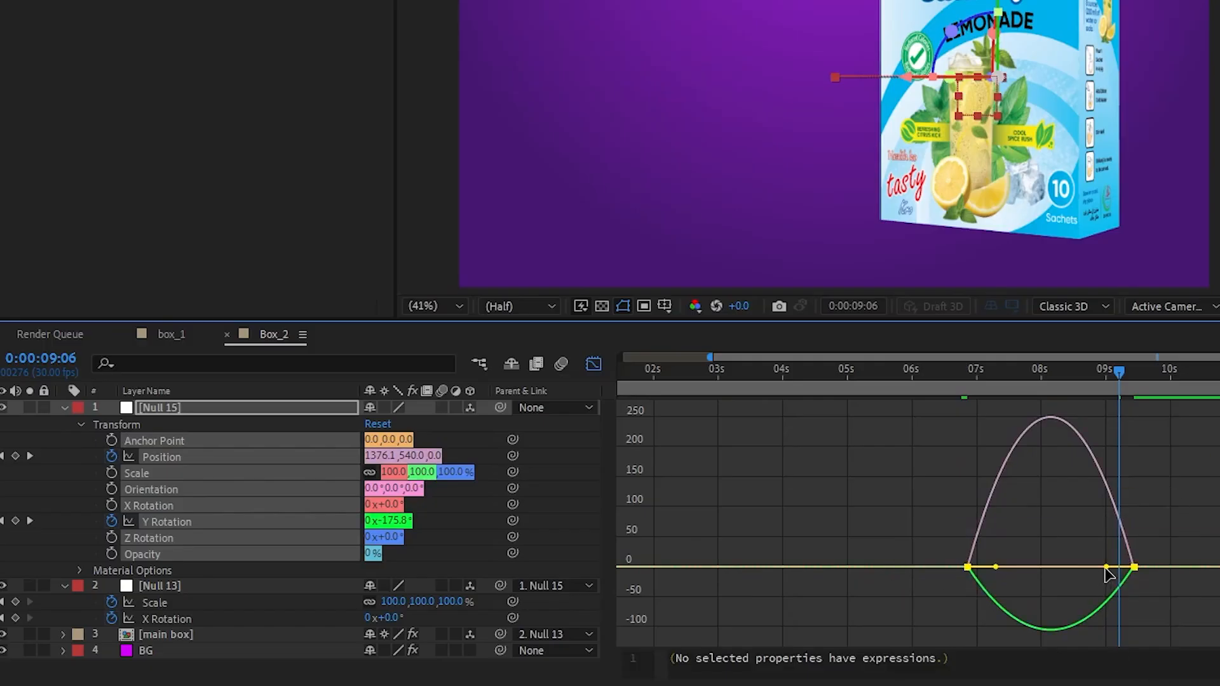
left_click_drag(1106, 567, 1026, 566)
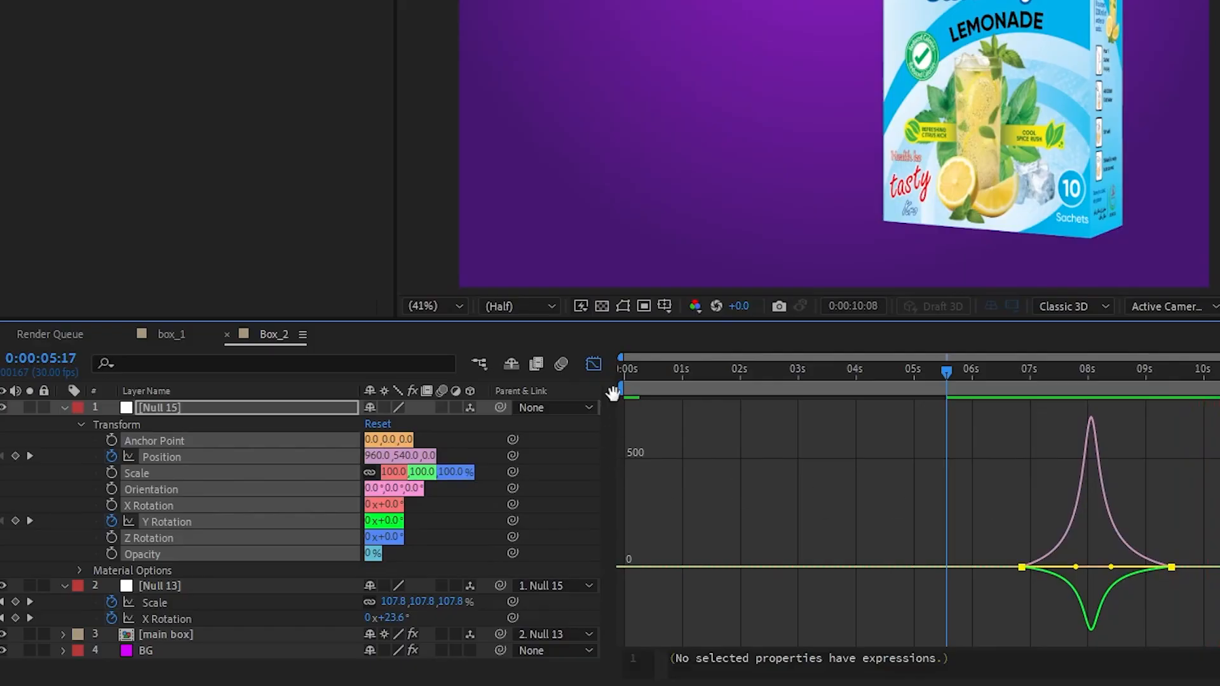
left_click(593, 364)
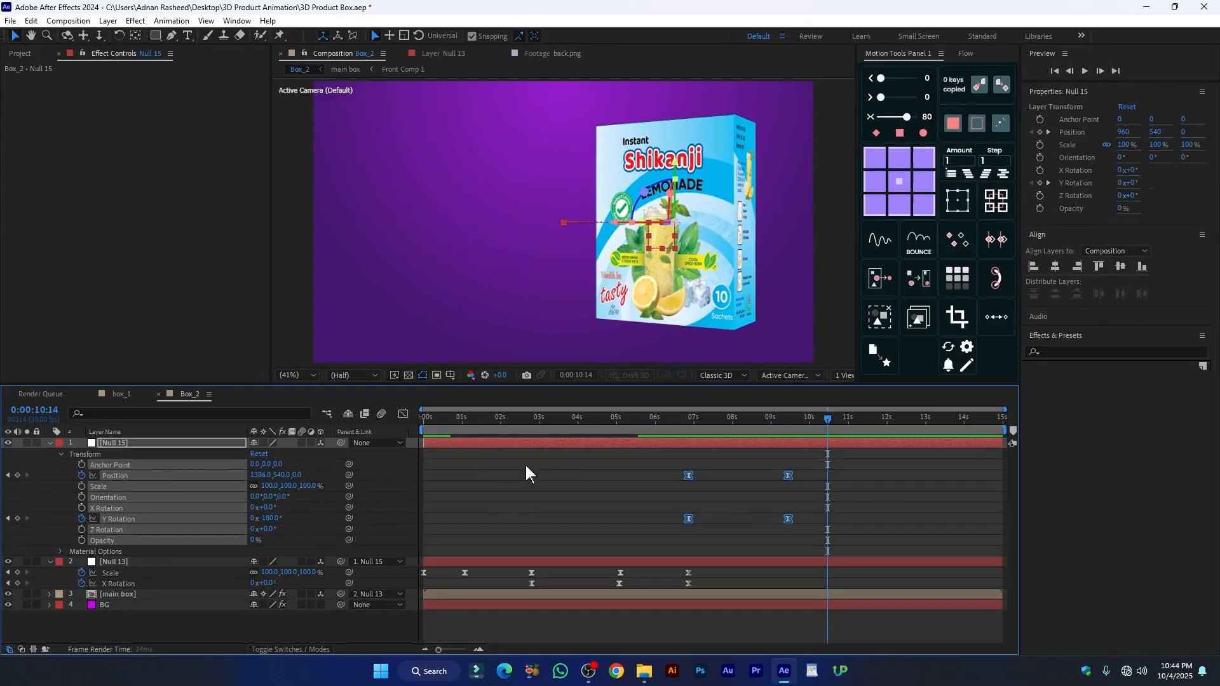
Preview the Box_2 animation from the start and collapse the properties of Null 15 and Null 13
left_click_drag(543, 424, 403, 440)
key("space")
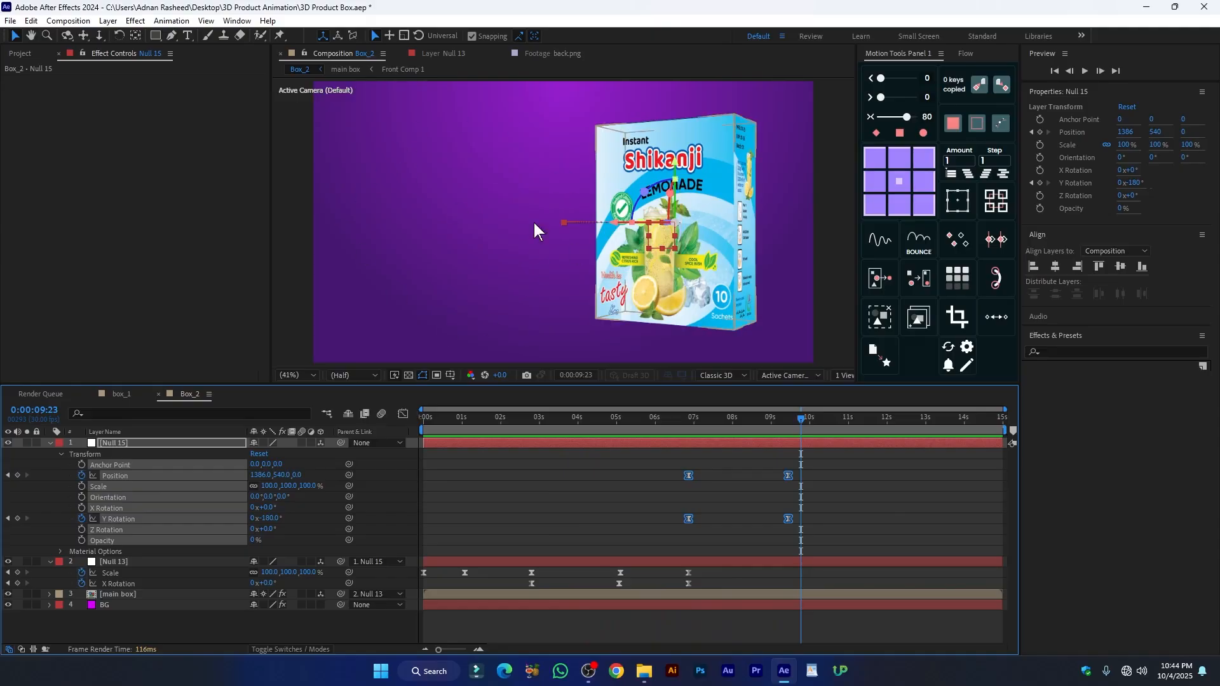
left_click(50, 443)
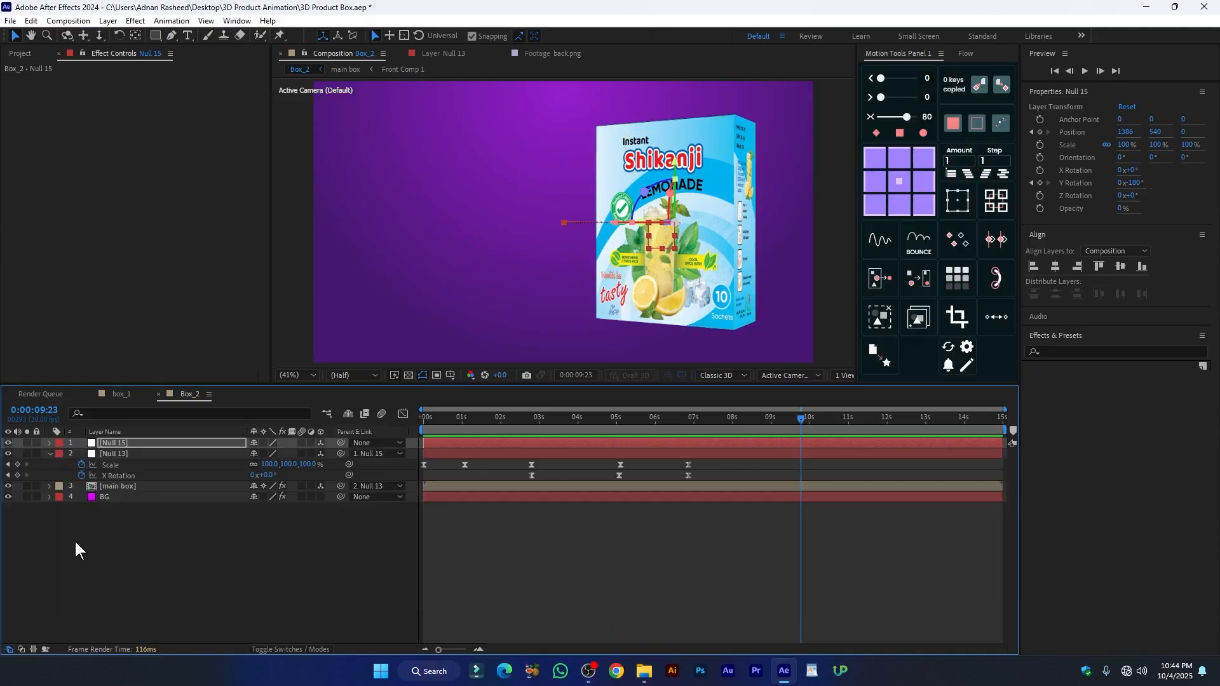
left_click(50, 454)
left_click(66, 501)
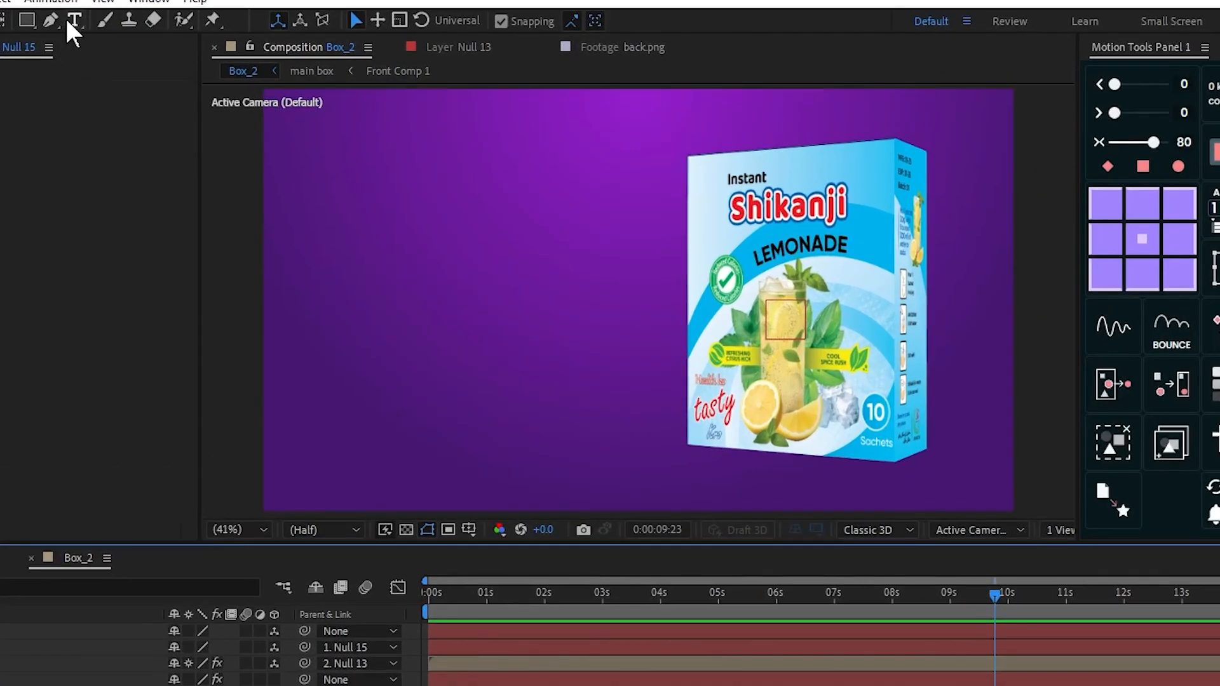
Create a text layer reading "100%" in the empty area beside the box
left_click(187, 36)
left_click(458, 242)
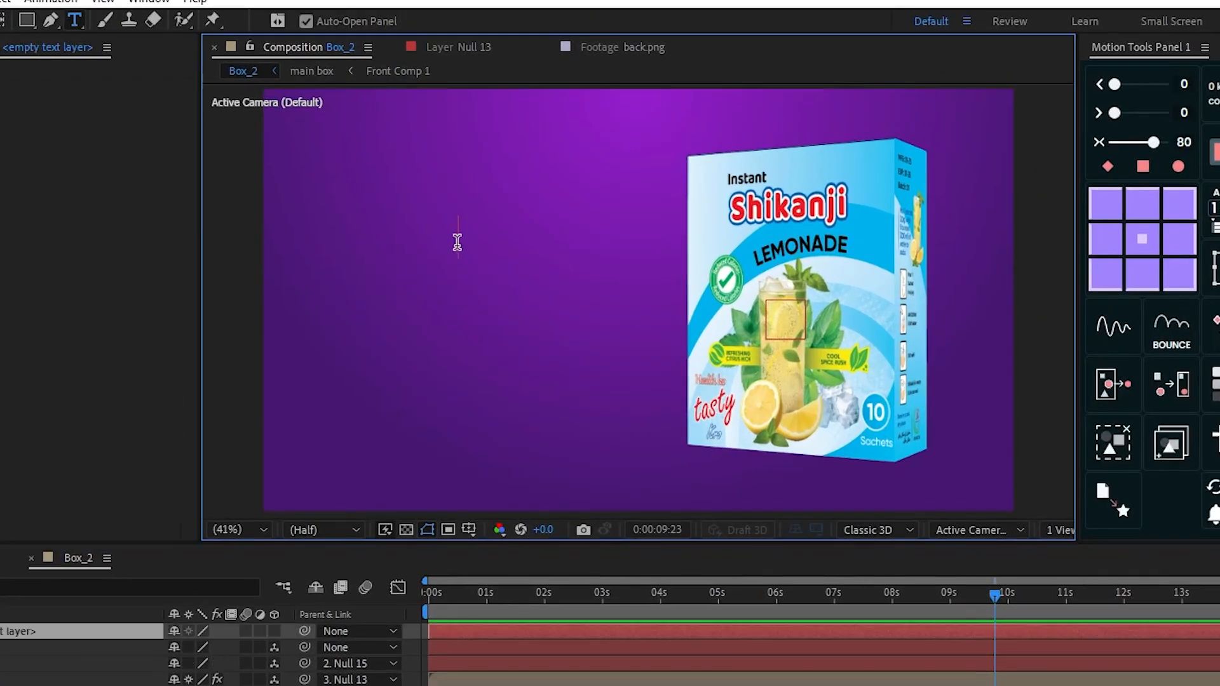
type("100")
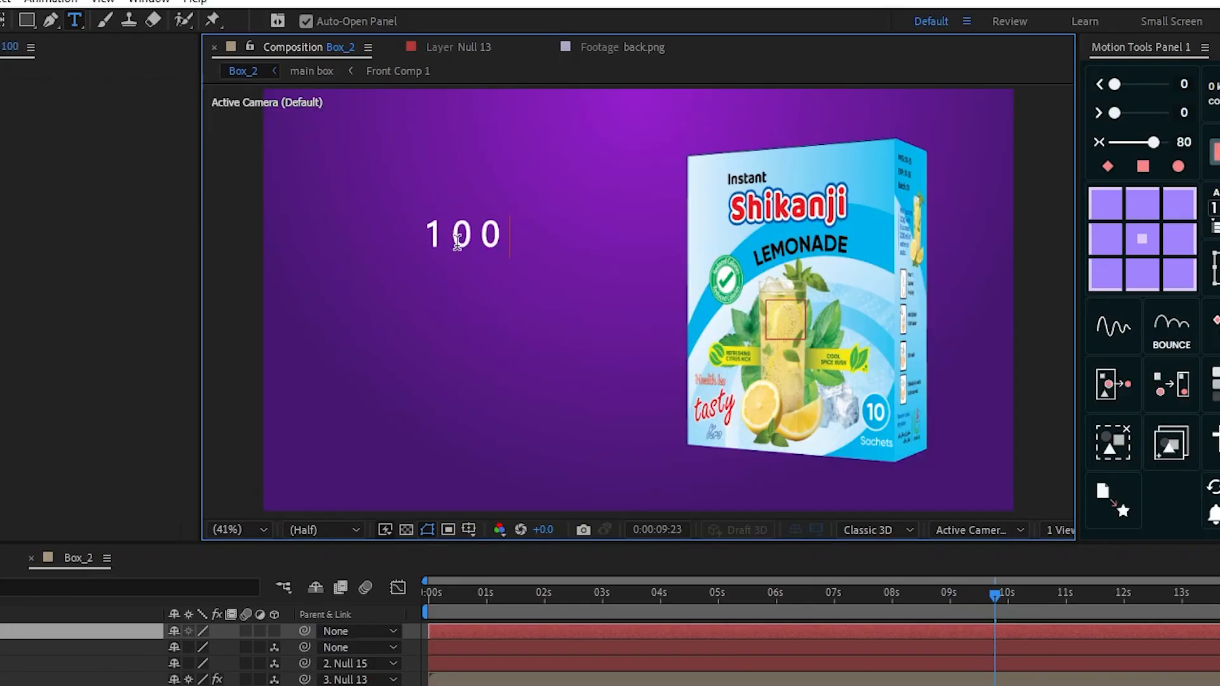
scroll(457, 247, "up", 1)
type("%")
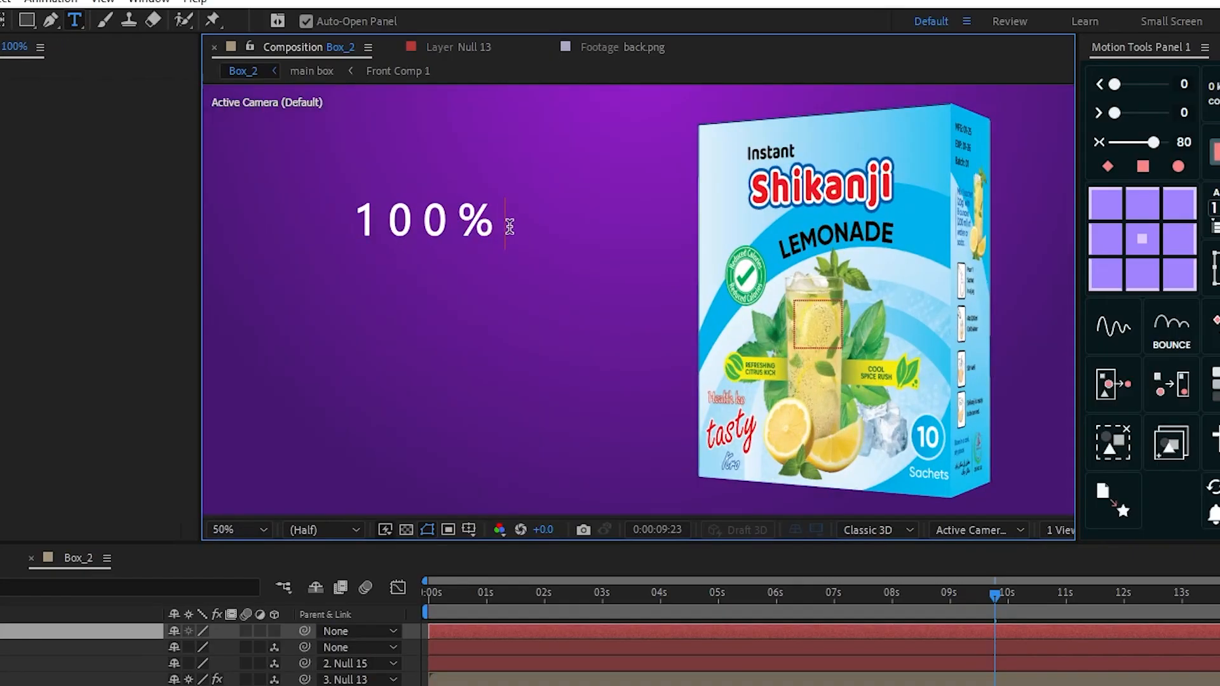
Format the "100%" text in Poppins Bold at 103.1 px
left_click_drag(457, 226, 362, 226)
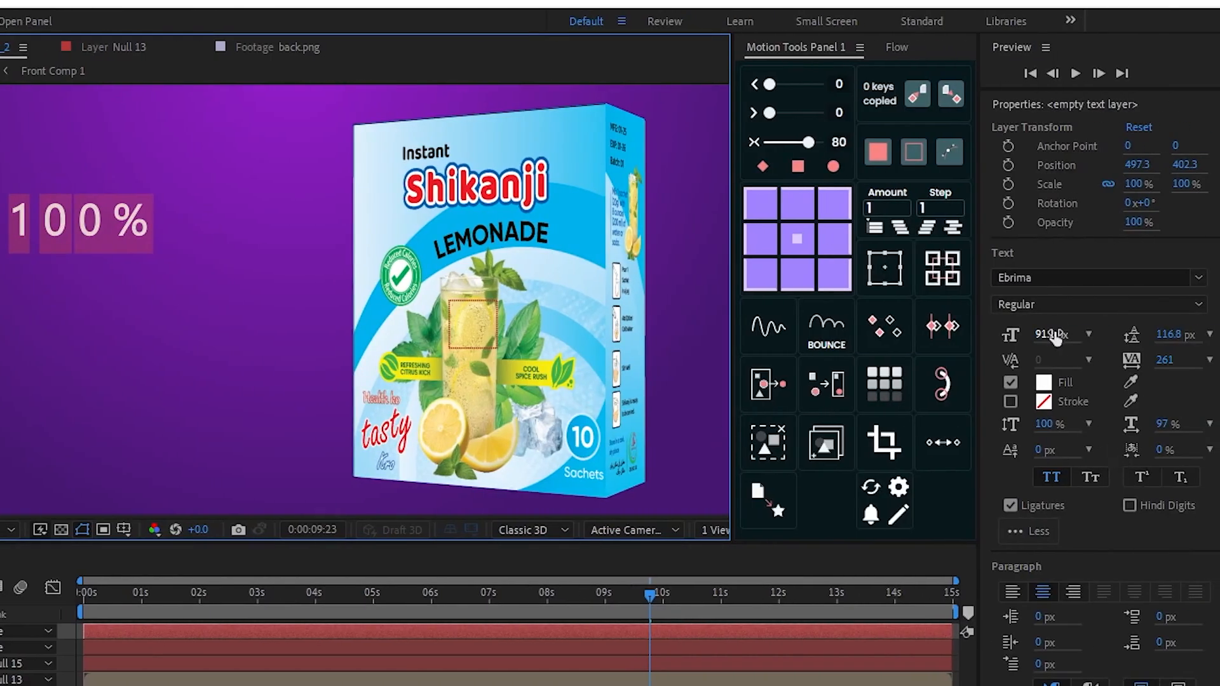
left_click_drag(1054, 336, 1056, 337)
left_click(1112, 278)
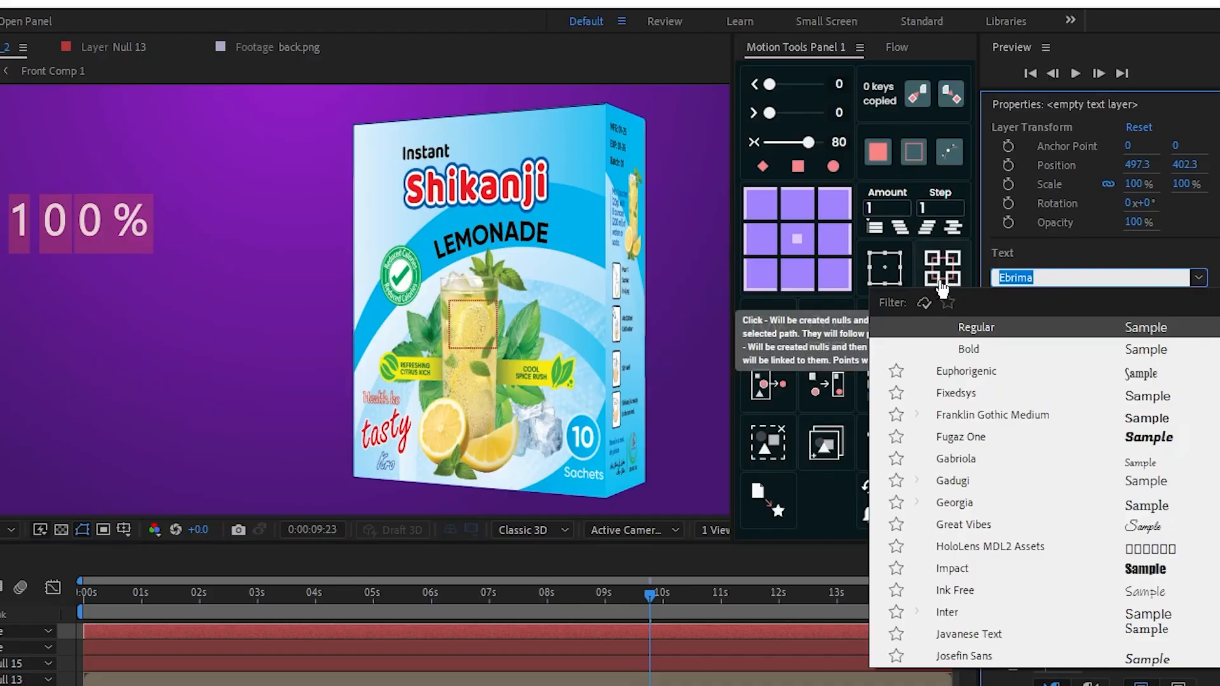
type("popi")
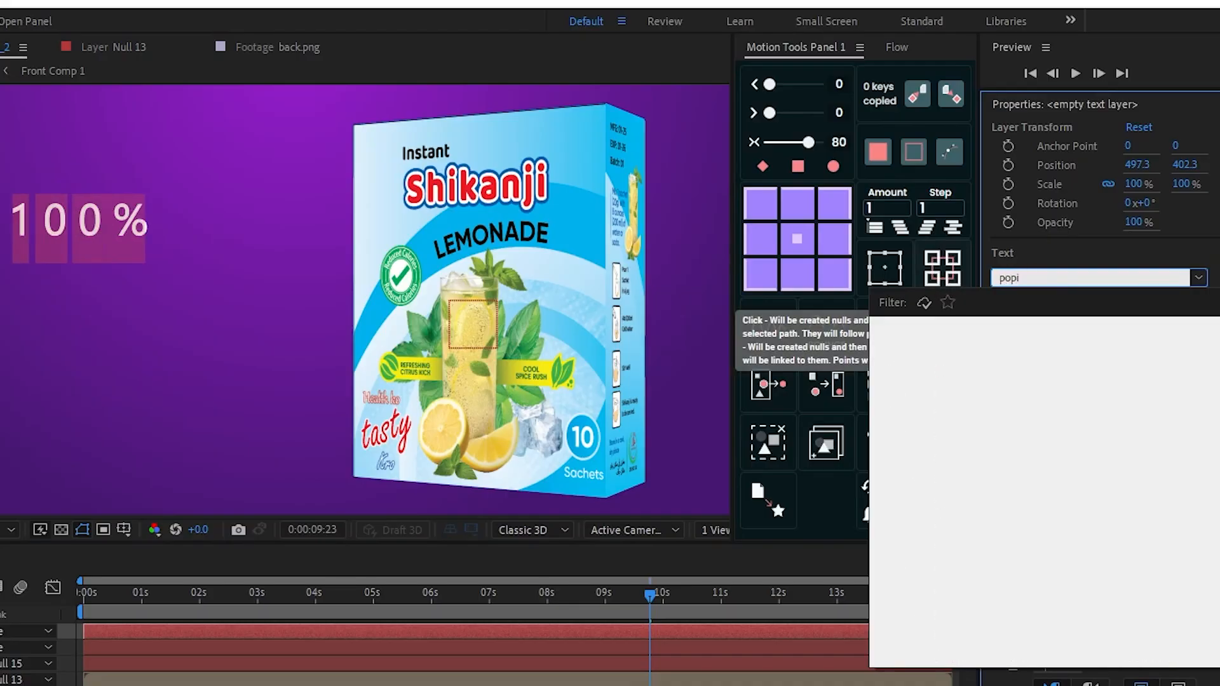
key("BackSpace")
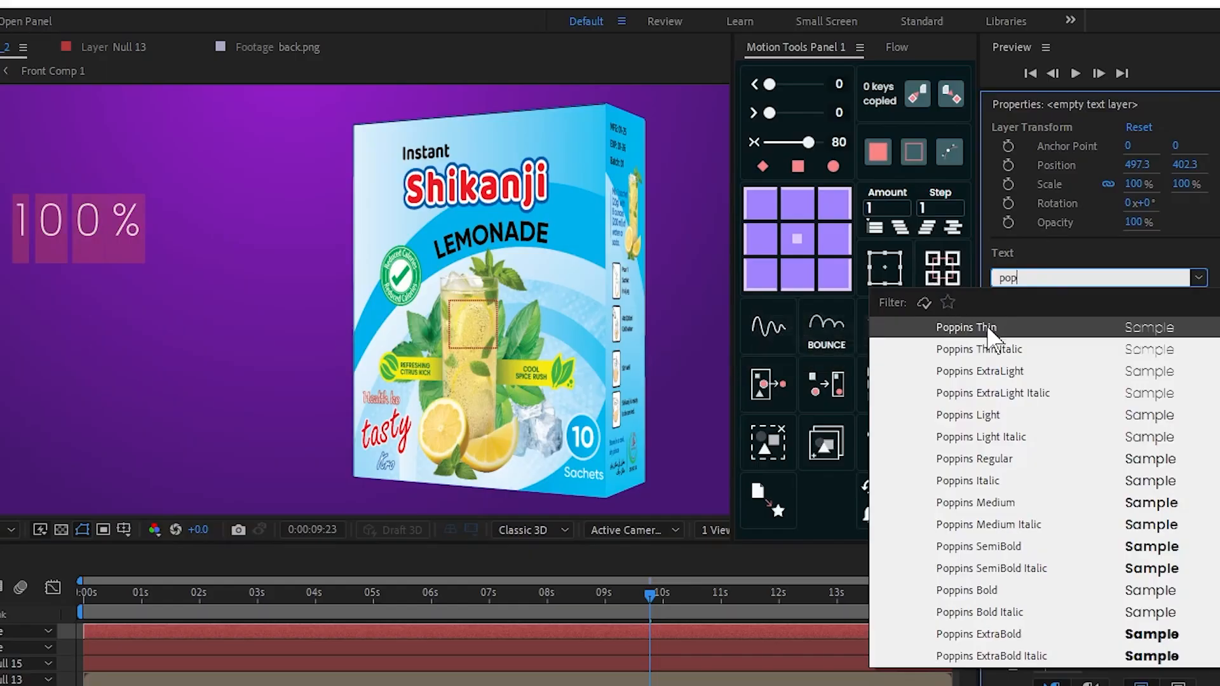
left_click(996, 587)
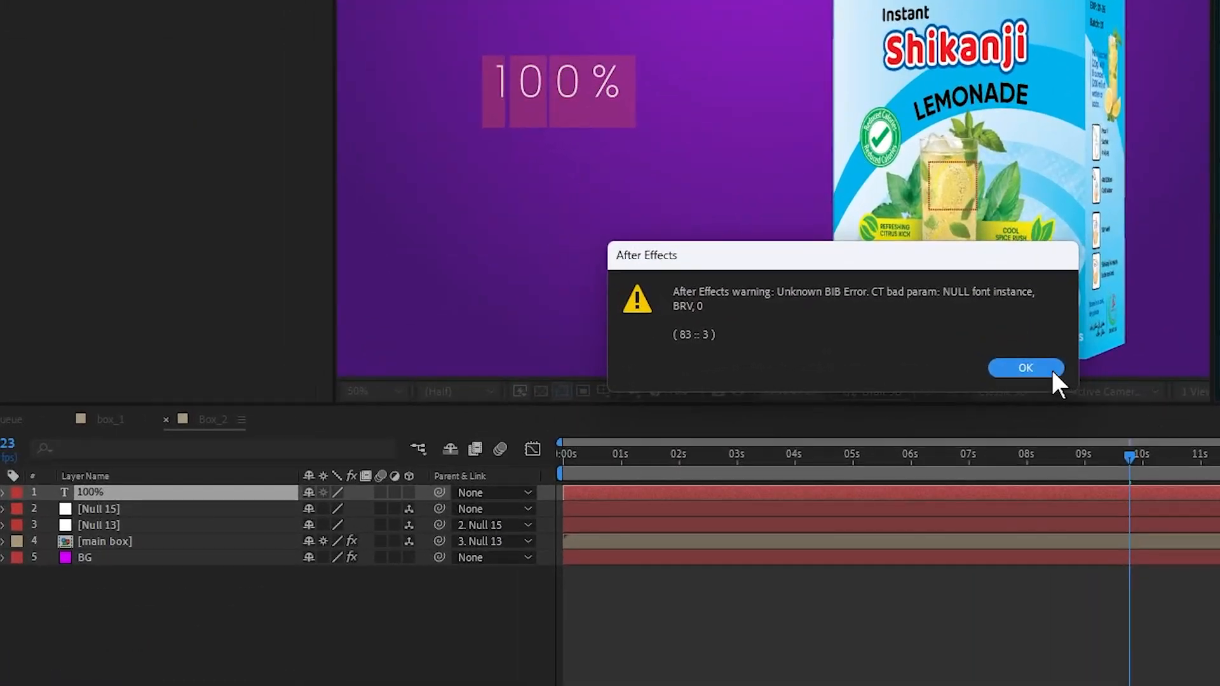
left_click(1050, 369)
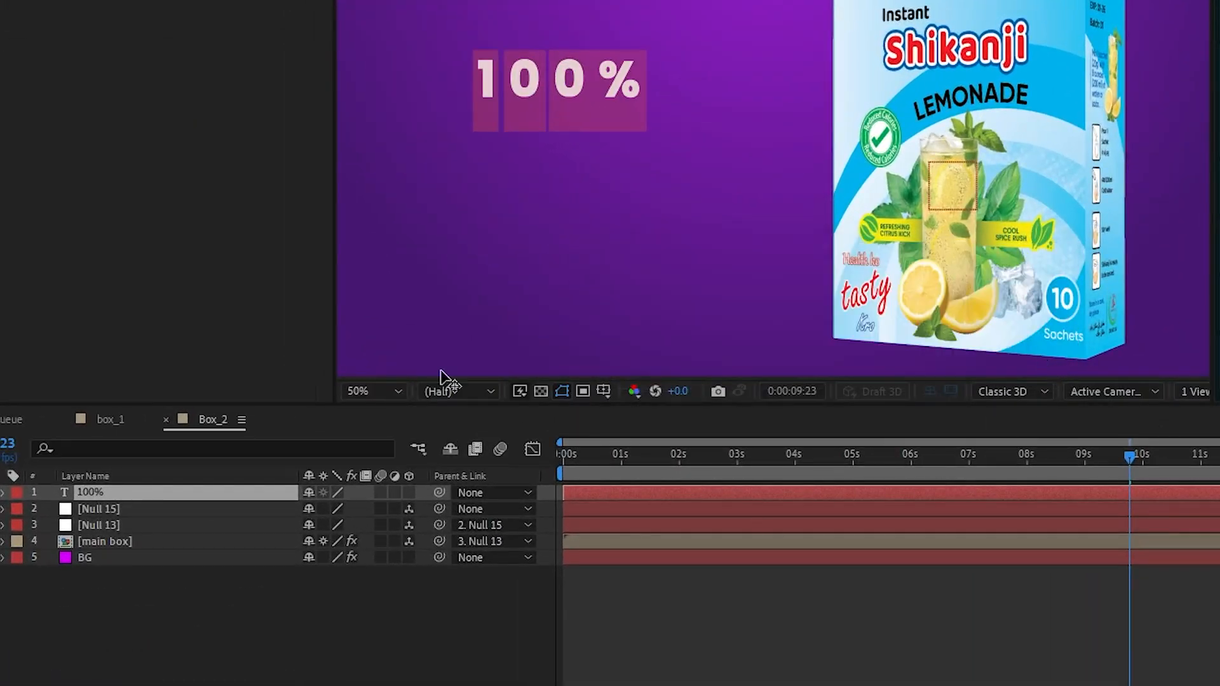
Duplicate the "100%" text layer, move the copy directly below the original and change its text to "ORGANIC"
left_click(120, 494)
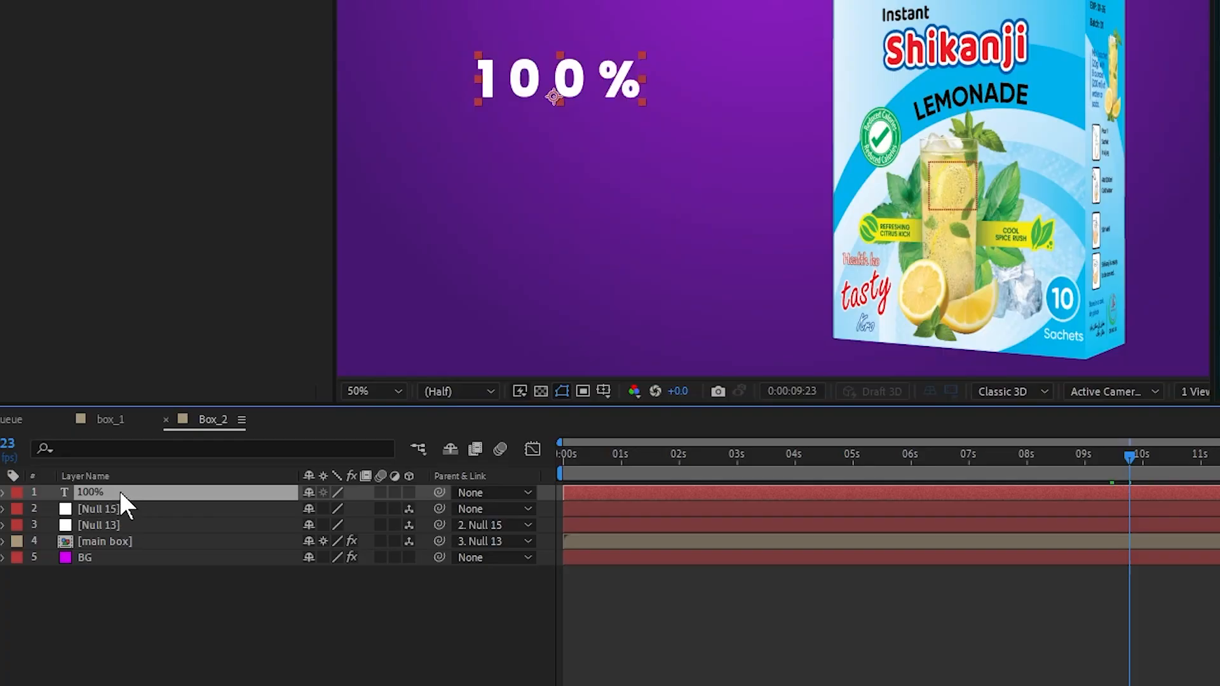
key("ctrl+d")
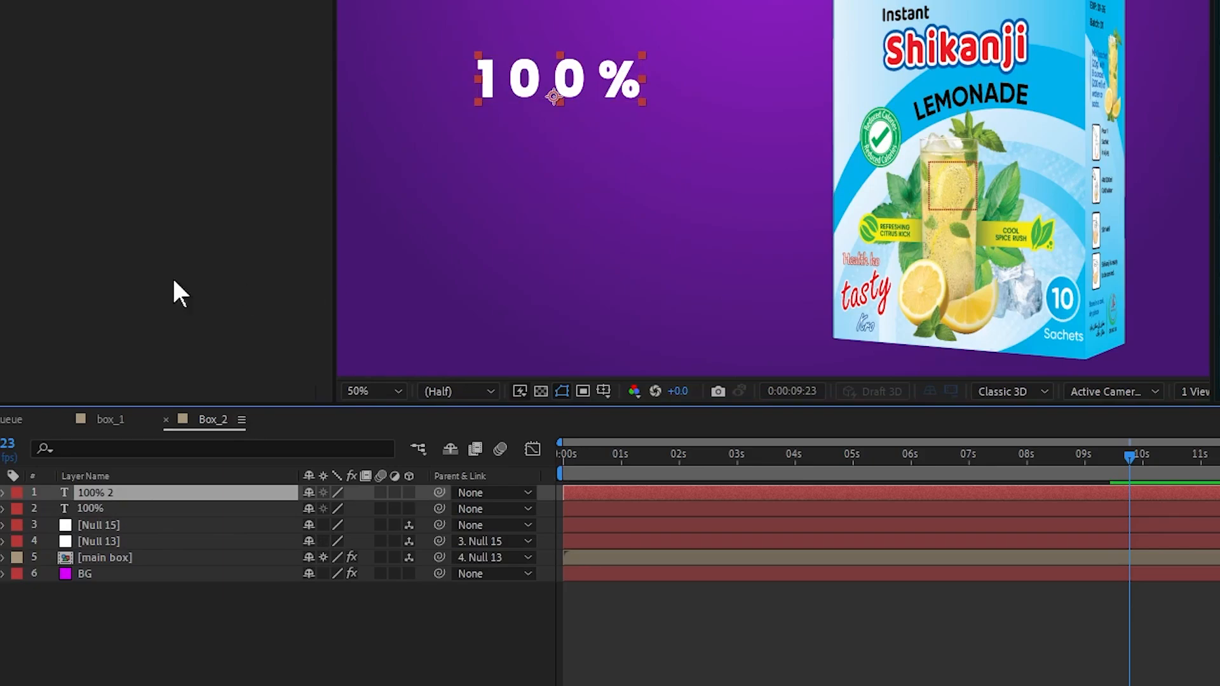
left_click_drag(553, 95, 554, 141)
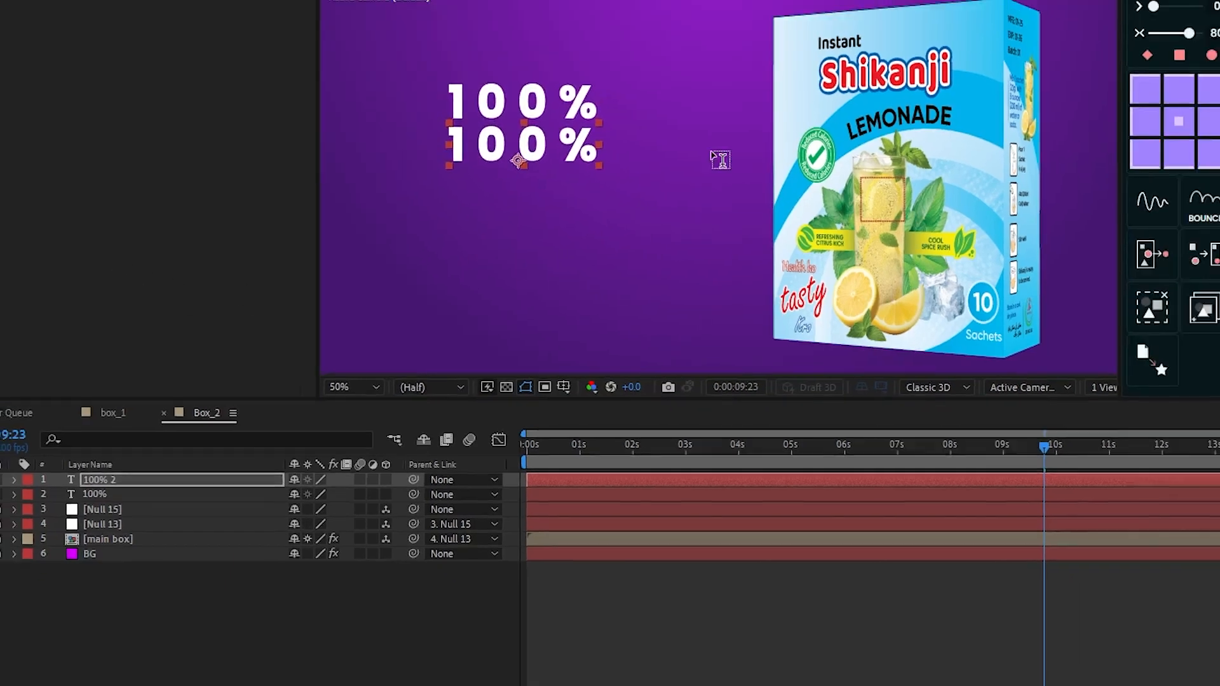
double_click(531, 144)
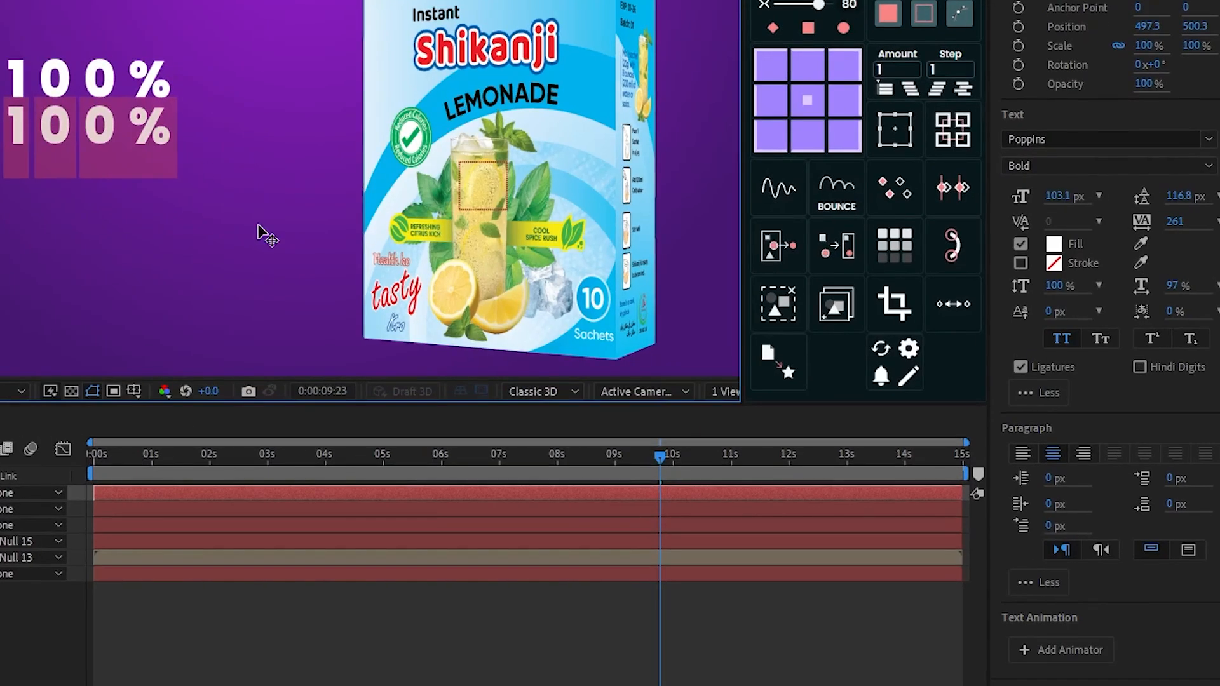
type("ORGANIC")
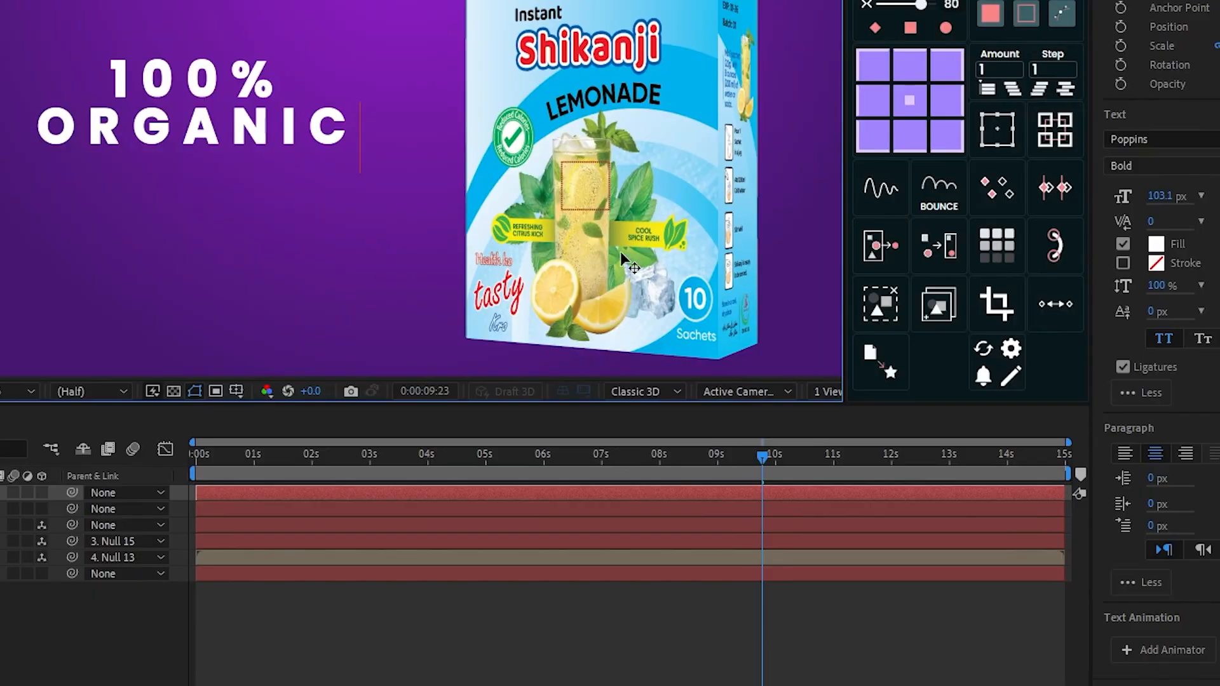
Set the "ORGANIC" text to Poppins Regular and reduce its font size to roughly match the width of "100%"
double_click(174, 177)
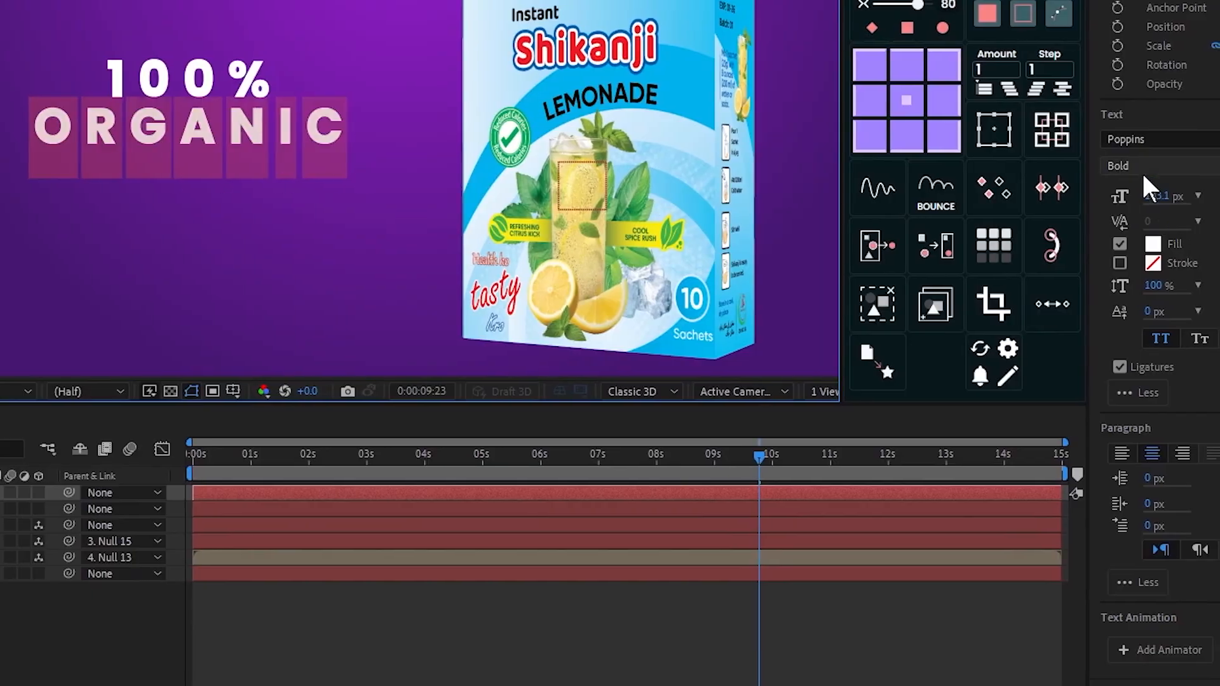
left_click(1162, 164)
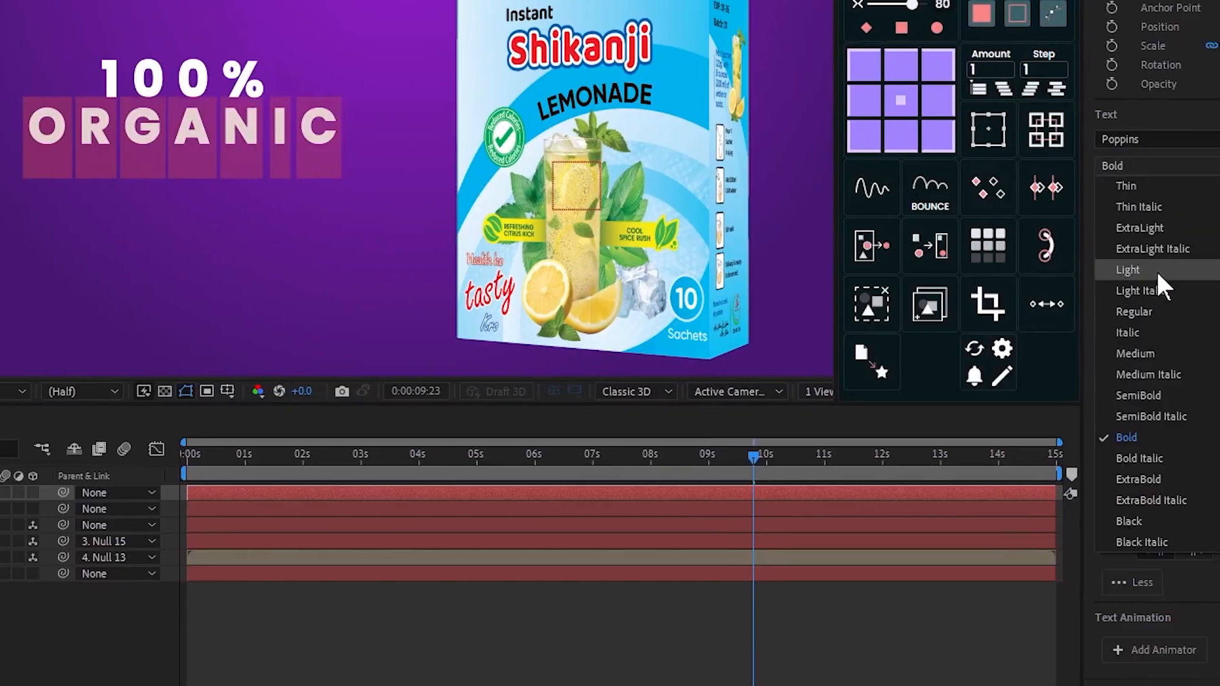
left_click(1160, 311)
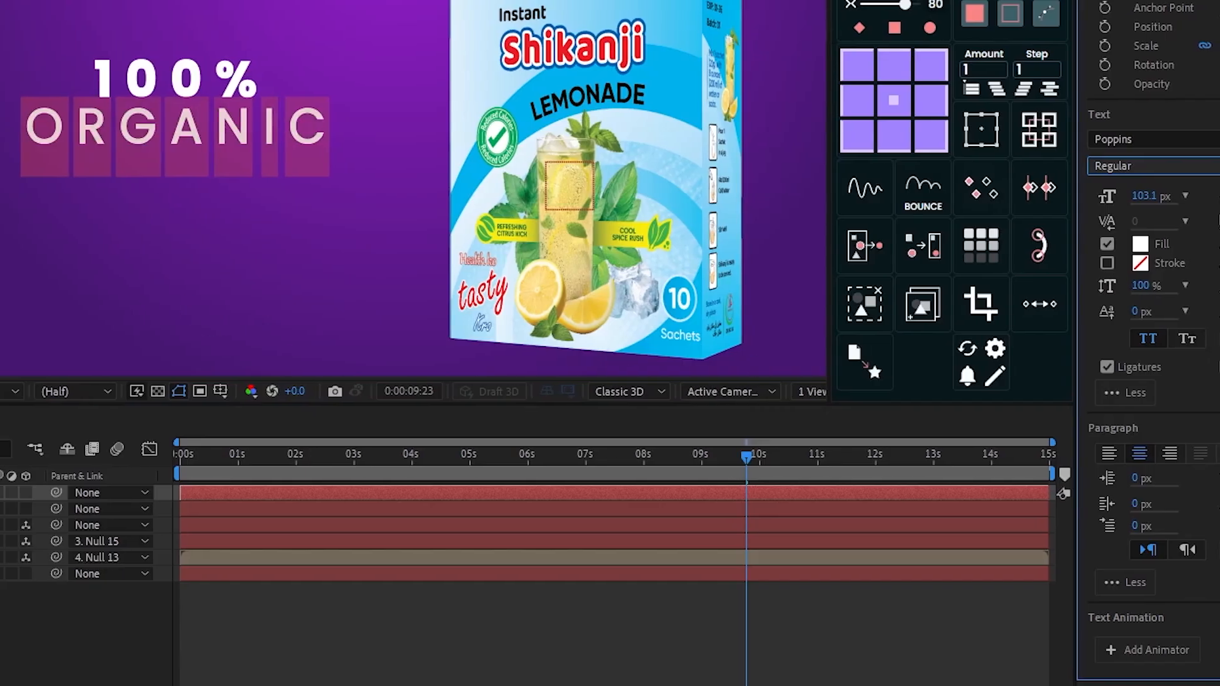
left_click_drag(1141, 197, 1099, 202)
key("ctrl+Return")
key("ctrl+Down")
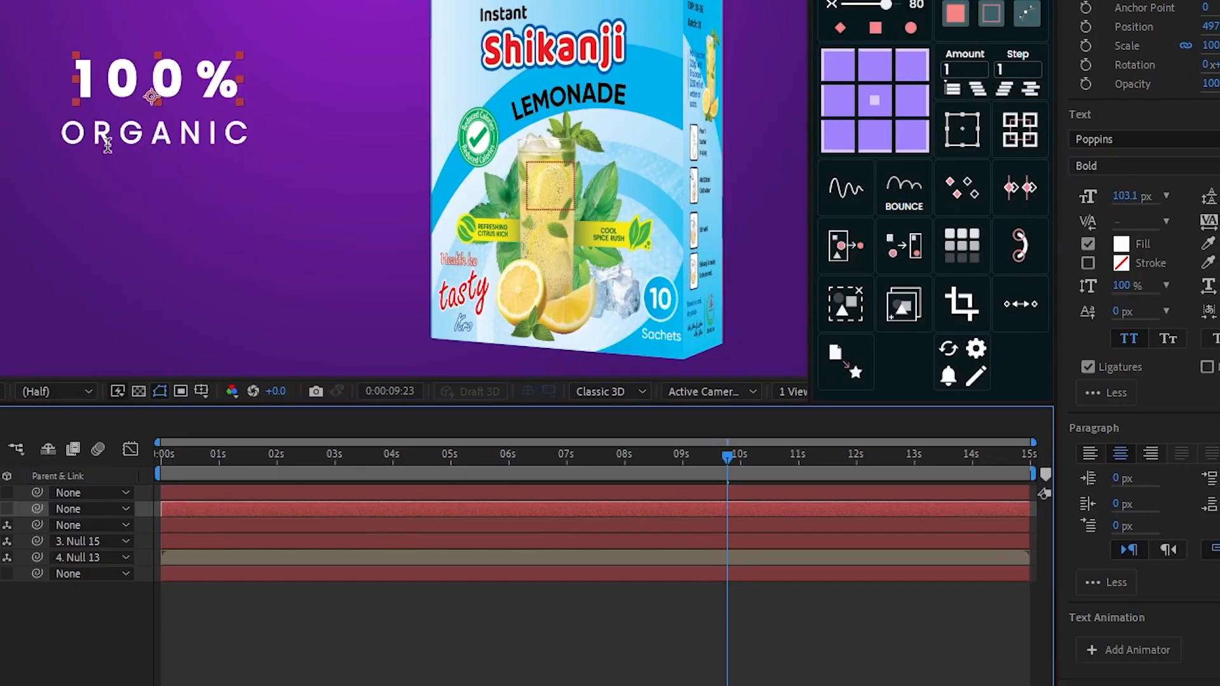
Restyle the "100%" text as Poppins ExtraBold with an orange FB9F00 fill
left_click(150, 82)
key("ctrl+a")
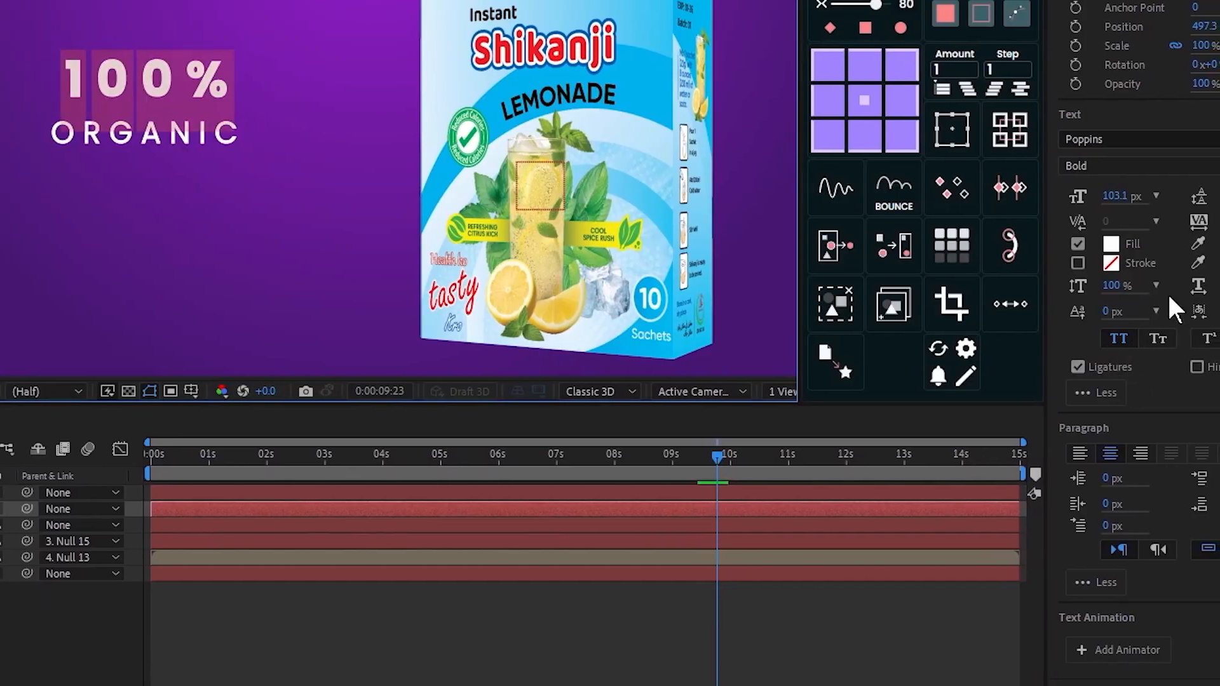
left_click(1109, 167)
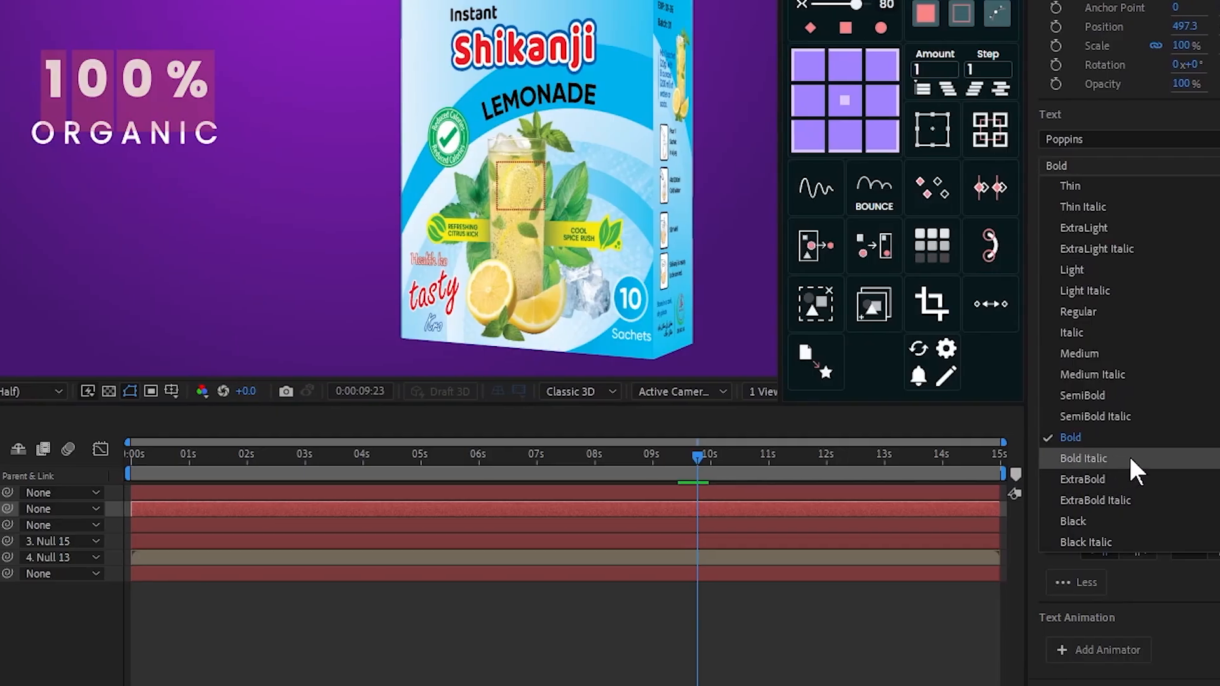
left_click(1120, 479)
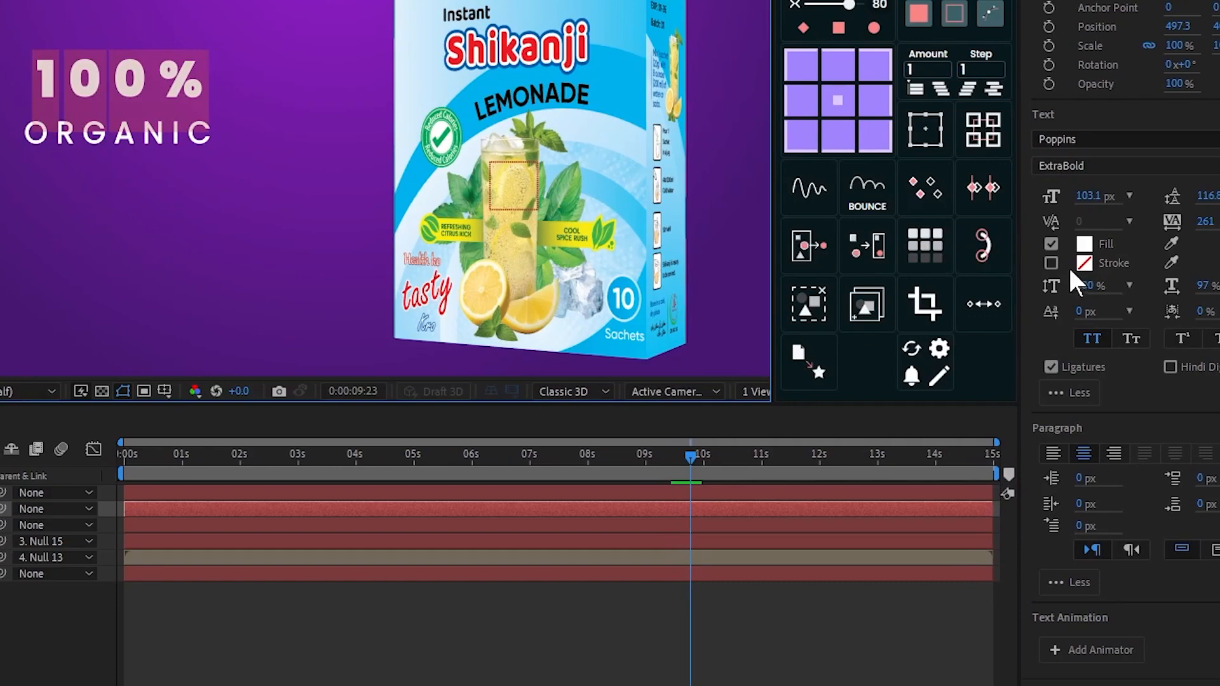
left_click(1084, 243)
left_click(889, 293)
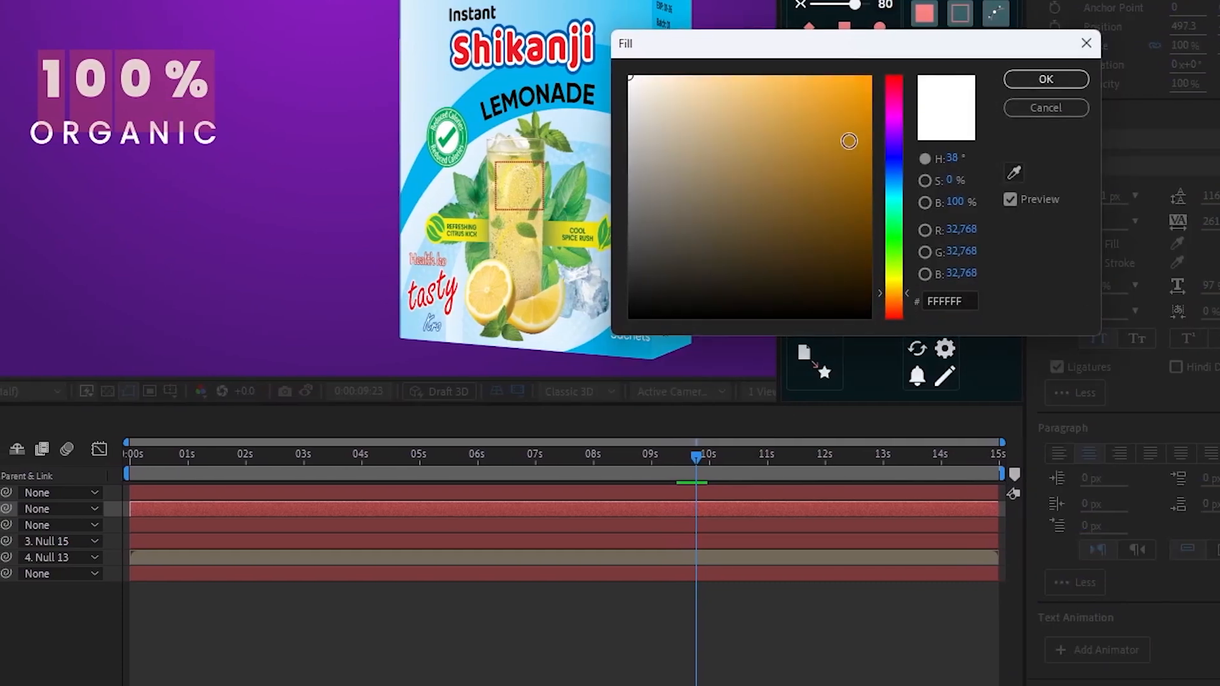
mouse_move(849, 140)
left_mouse_down()
mouse_move(851, 103)
mouse_move(871, 79)
left_mouse_up()
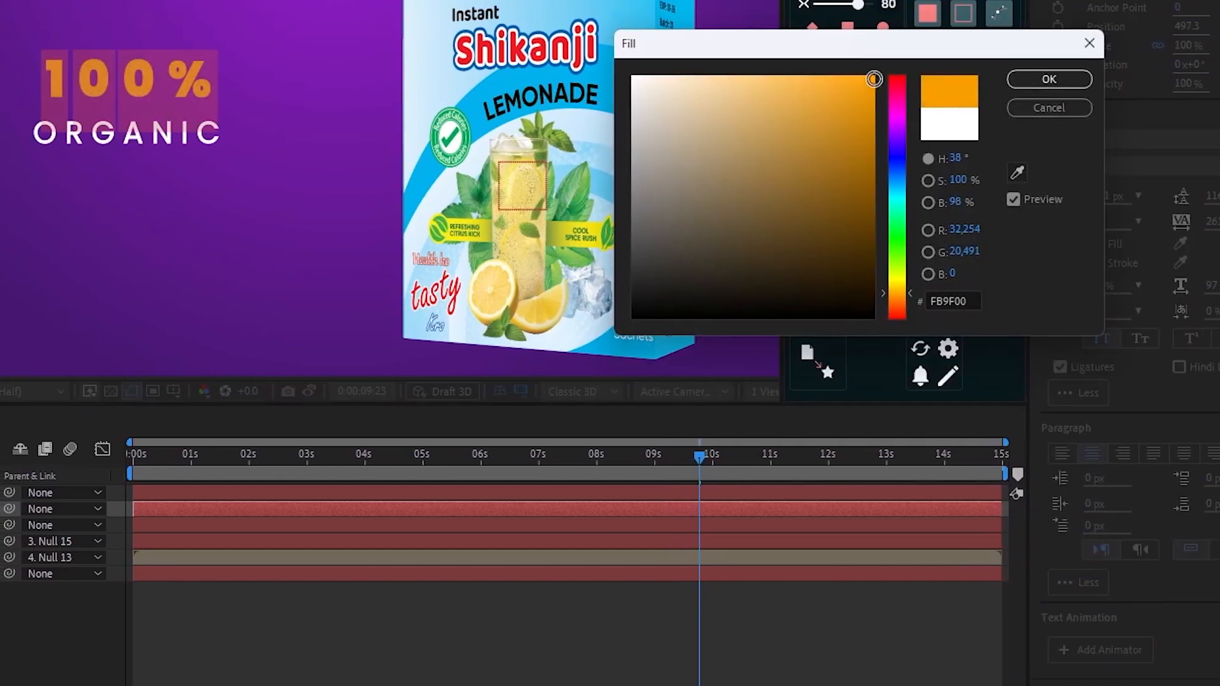
key("Return")
Duplicate the "ORGANIC" text layer, move the copy below the original and change its text to "PREMIUMQUALITY"
left_click(51, 492)
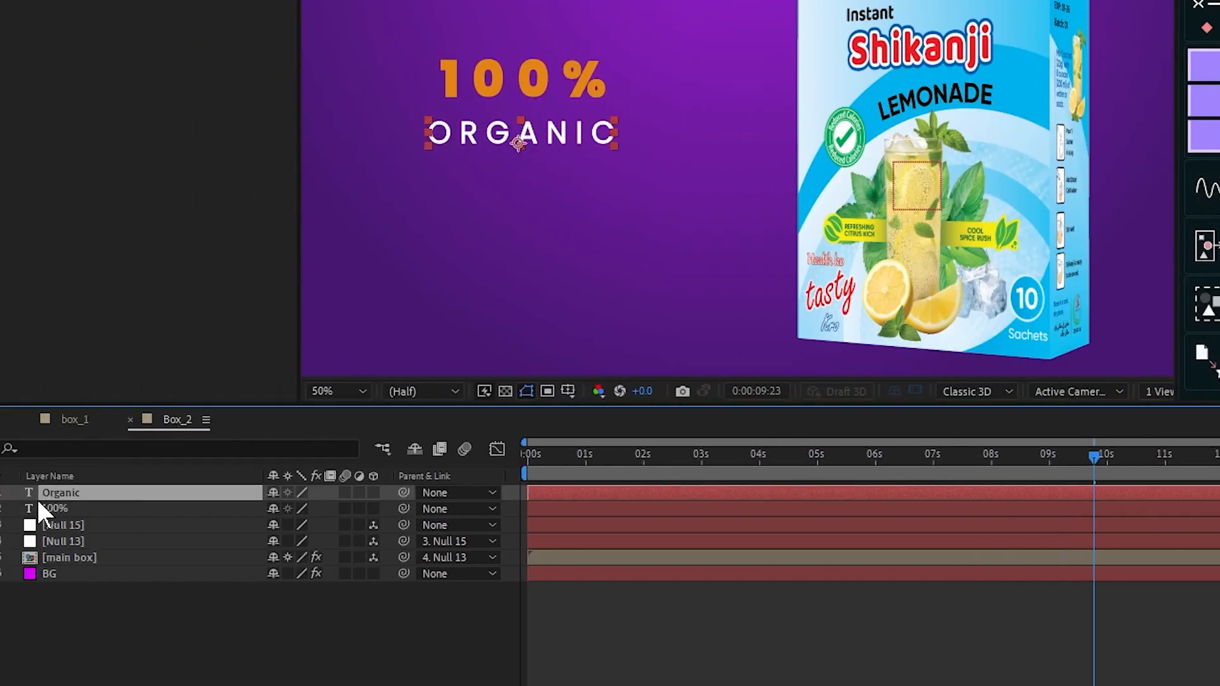
key("ctrl+d")
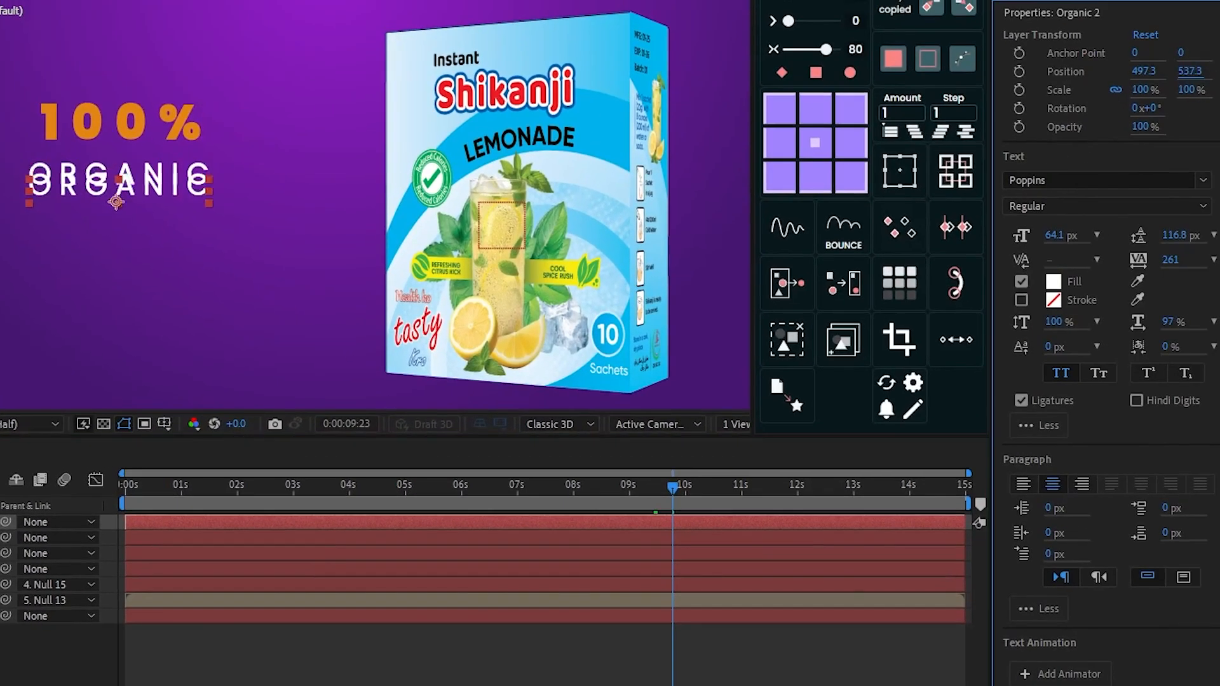
left_click_drag(518, 143, 517, 207)
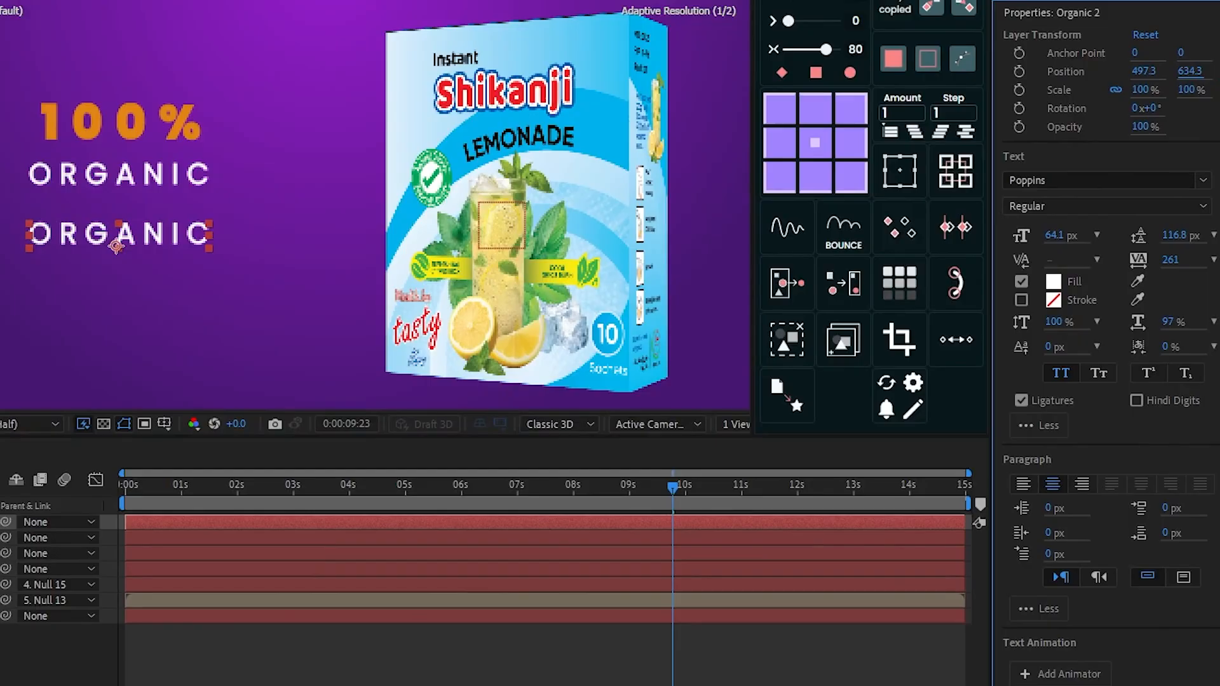
double_click(144, 237)
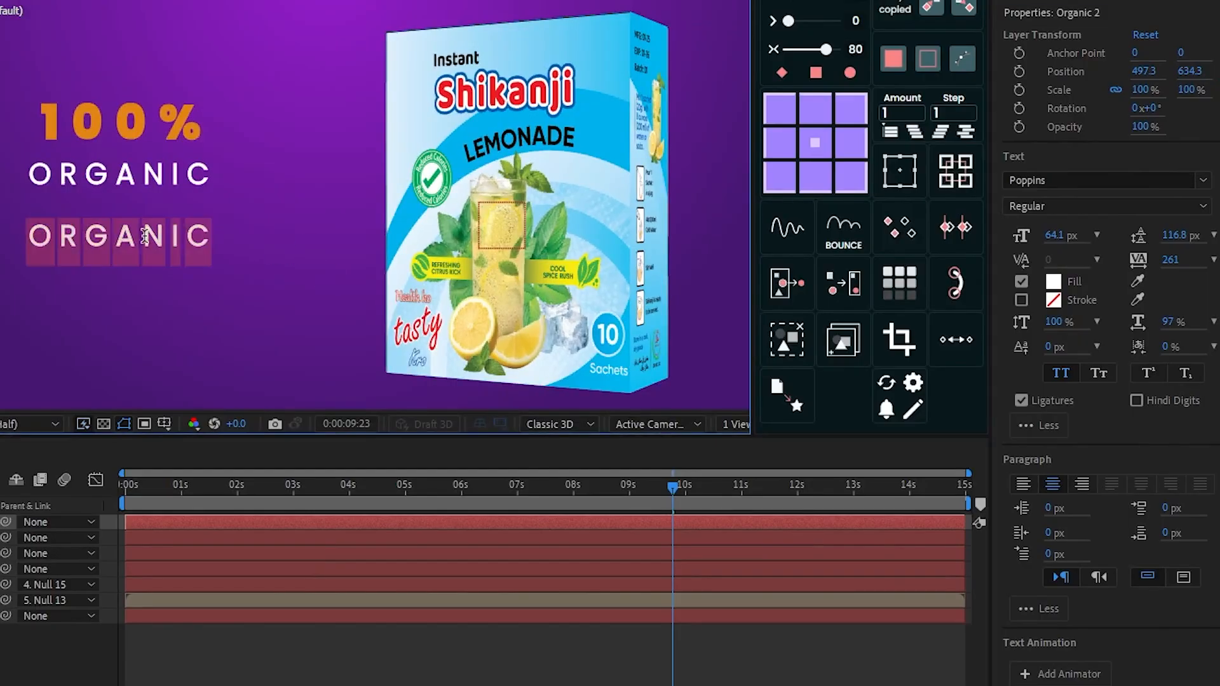
type("PREMIUMQUALITY")
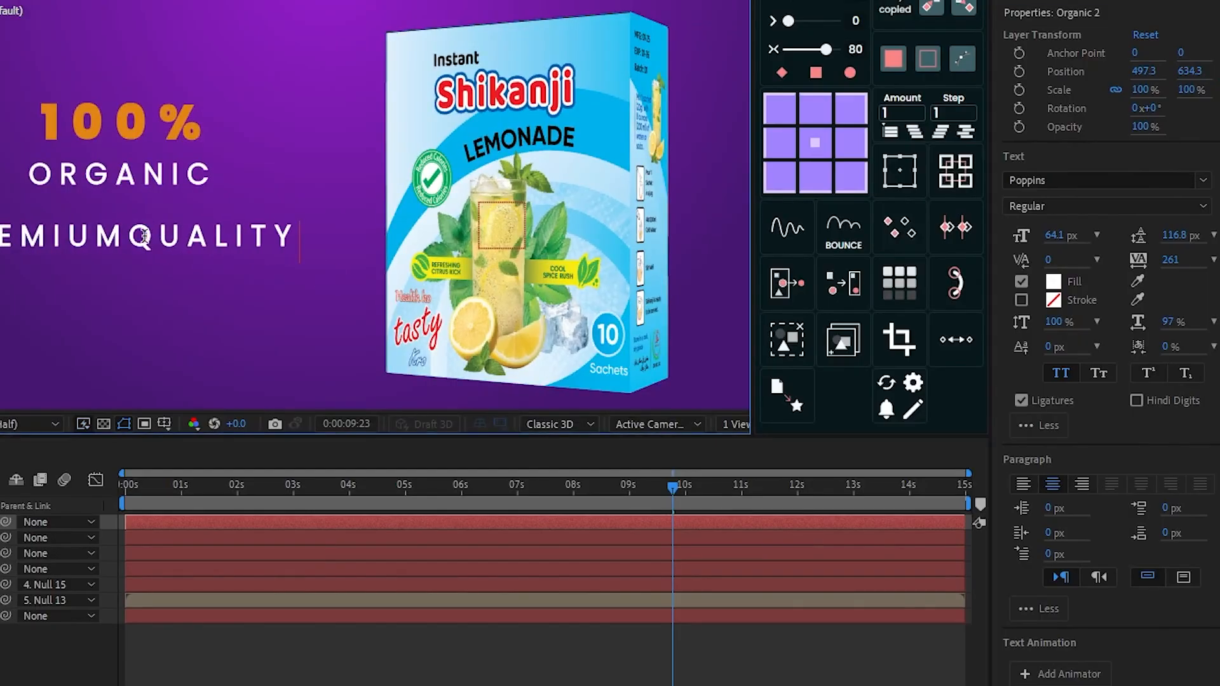
Set the "PREMIUMQUALITY" text to the Black style of Poppins
key("ctrl+a")
left_click(1075, 205)
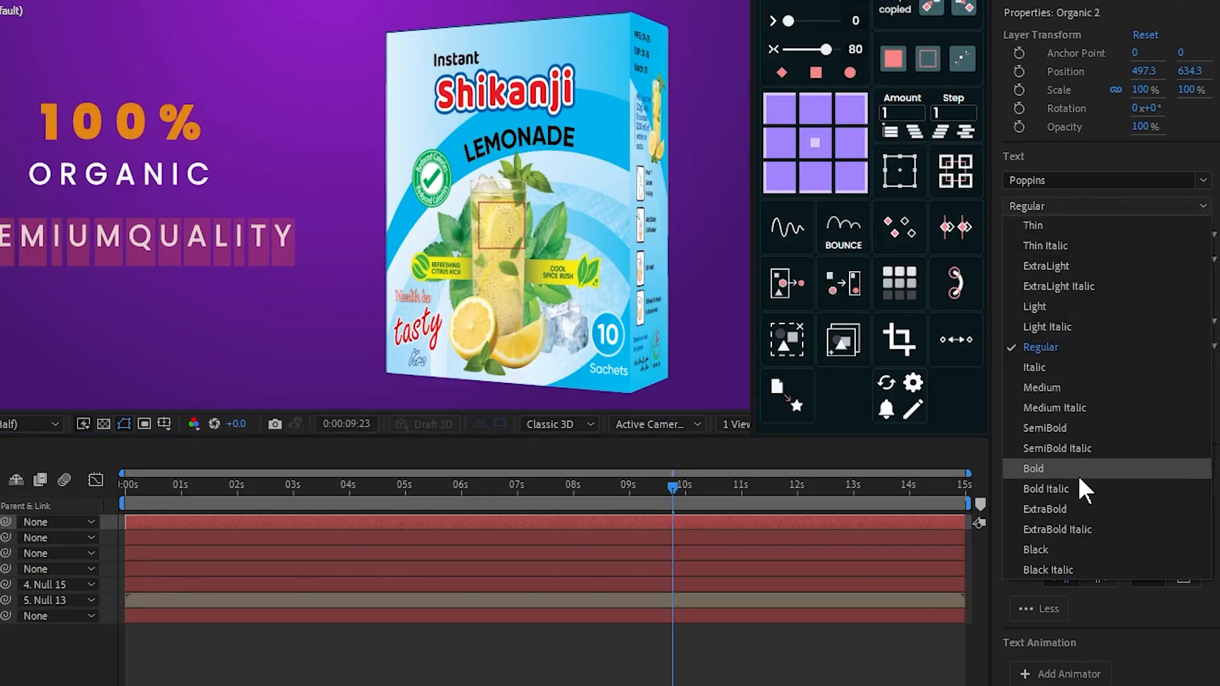
left_click(1042, 550)
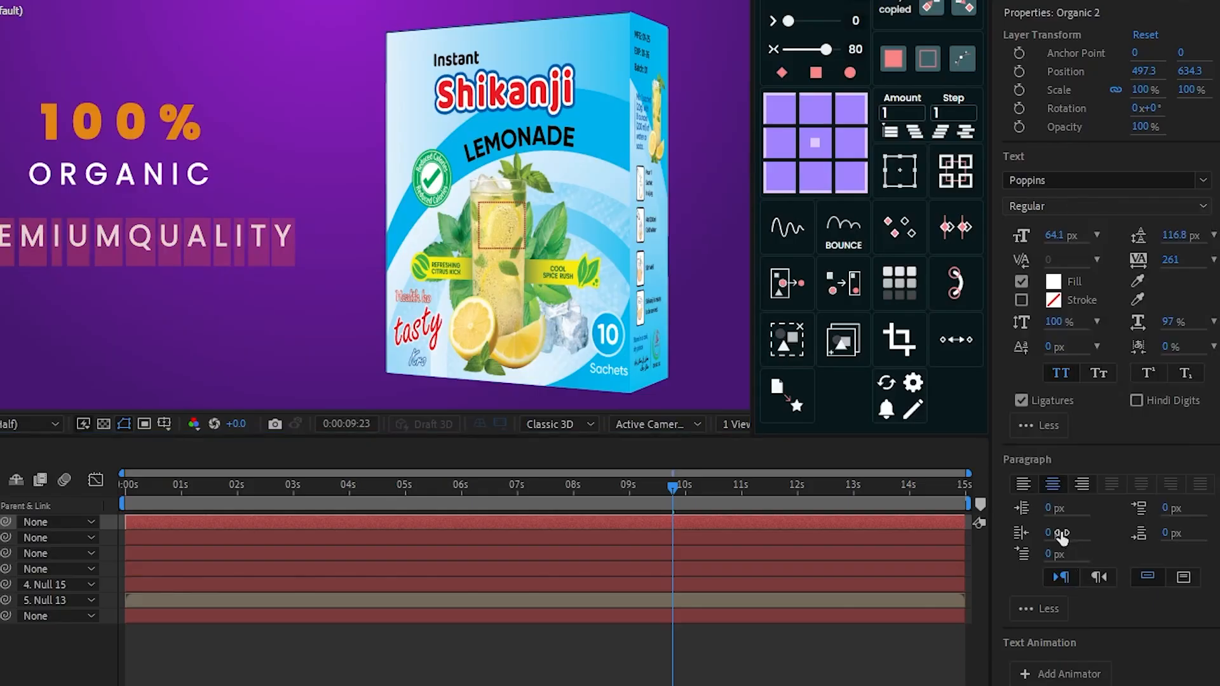
left_click(921, 583)
left_click_drag(1194, 77, 1219, 76)
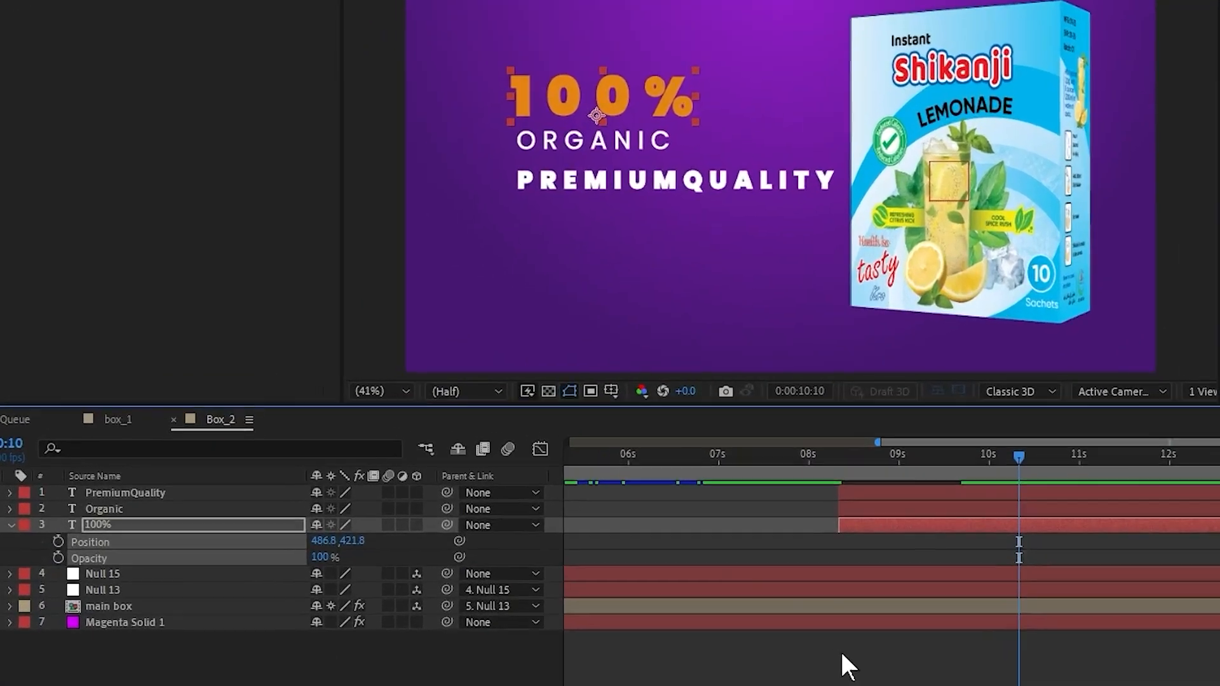
Add a text animator with Position and Opacity properties to the "100%" layer
left_click(841, 652)
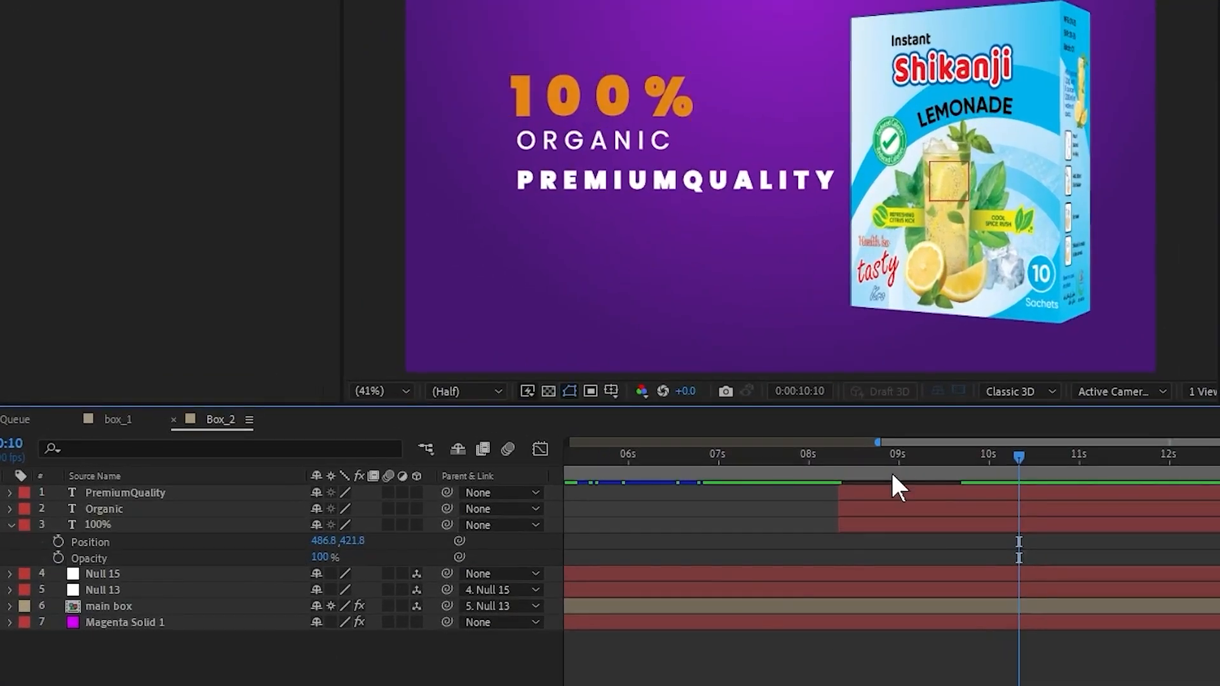
left_click_drag(890, 470, 846, 464)
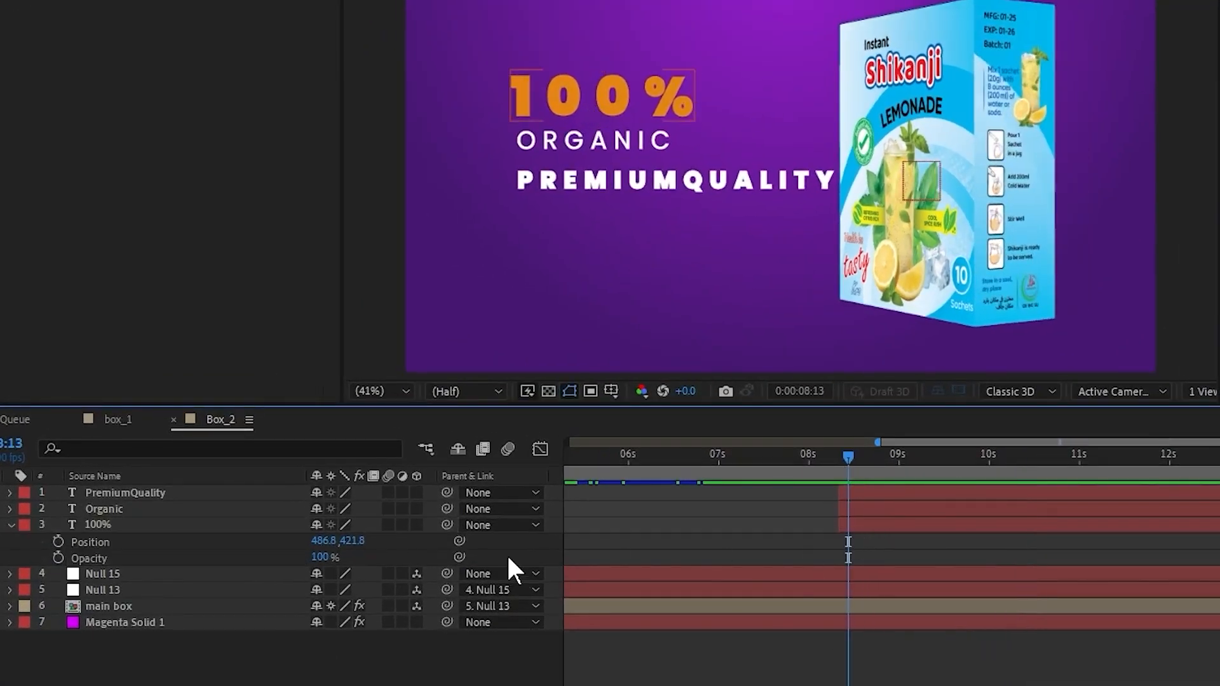
left_click(137, 525)
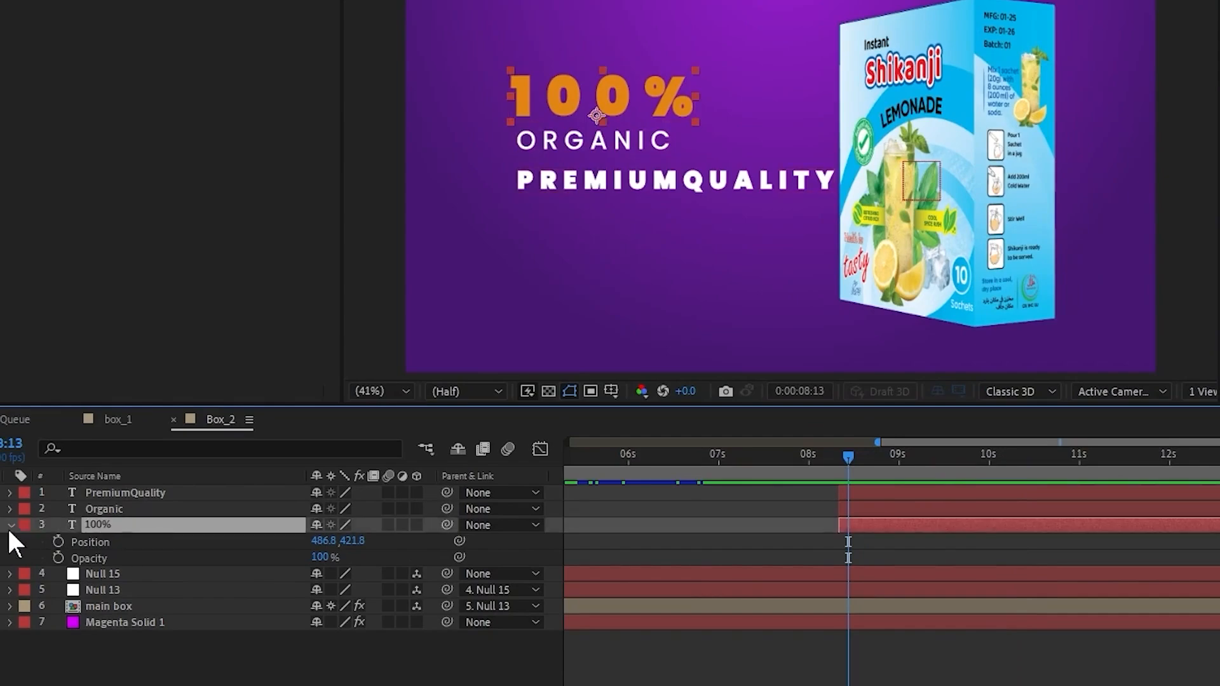
left_click(10, 526)
left_click(10, 526)
left_click(45, 544)
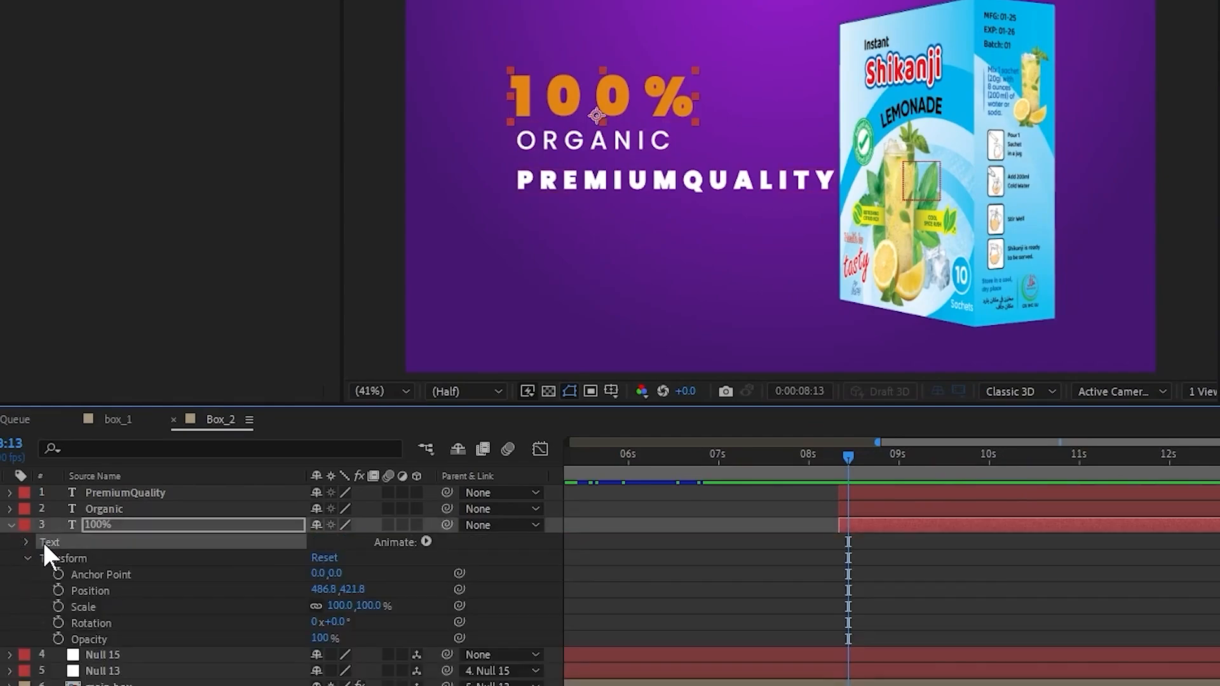
left_click(424, 542)
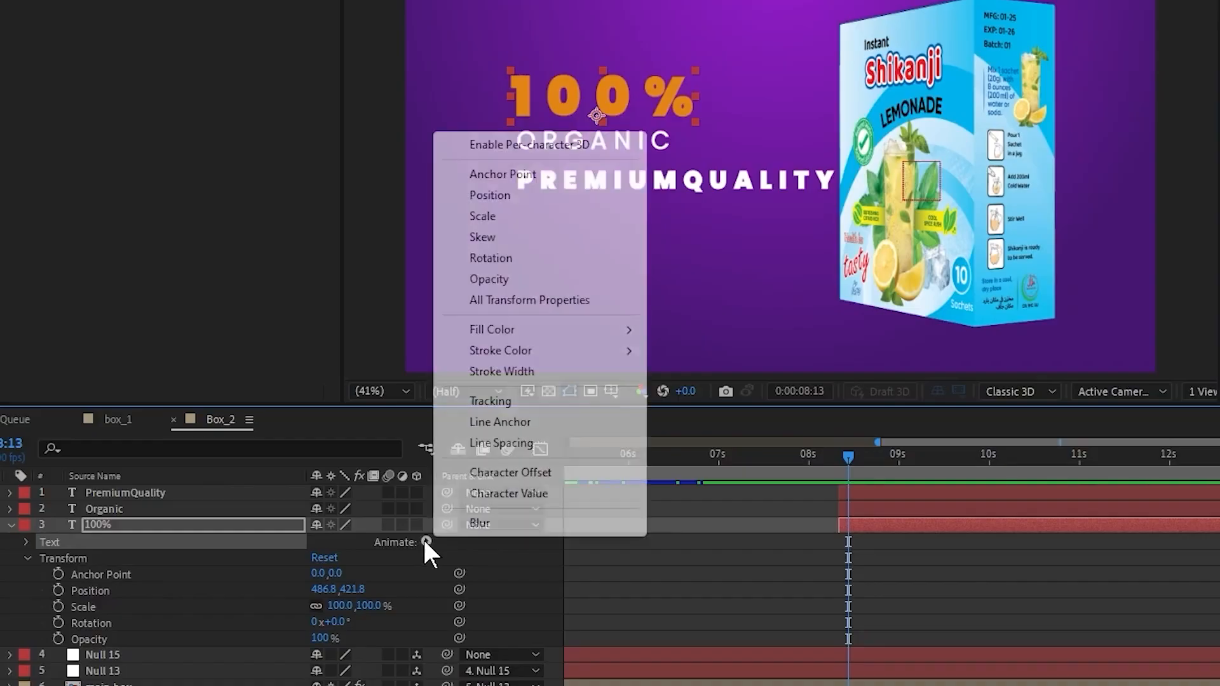
left_click(502, 195)
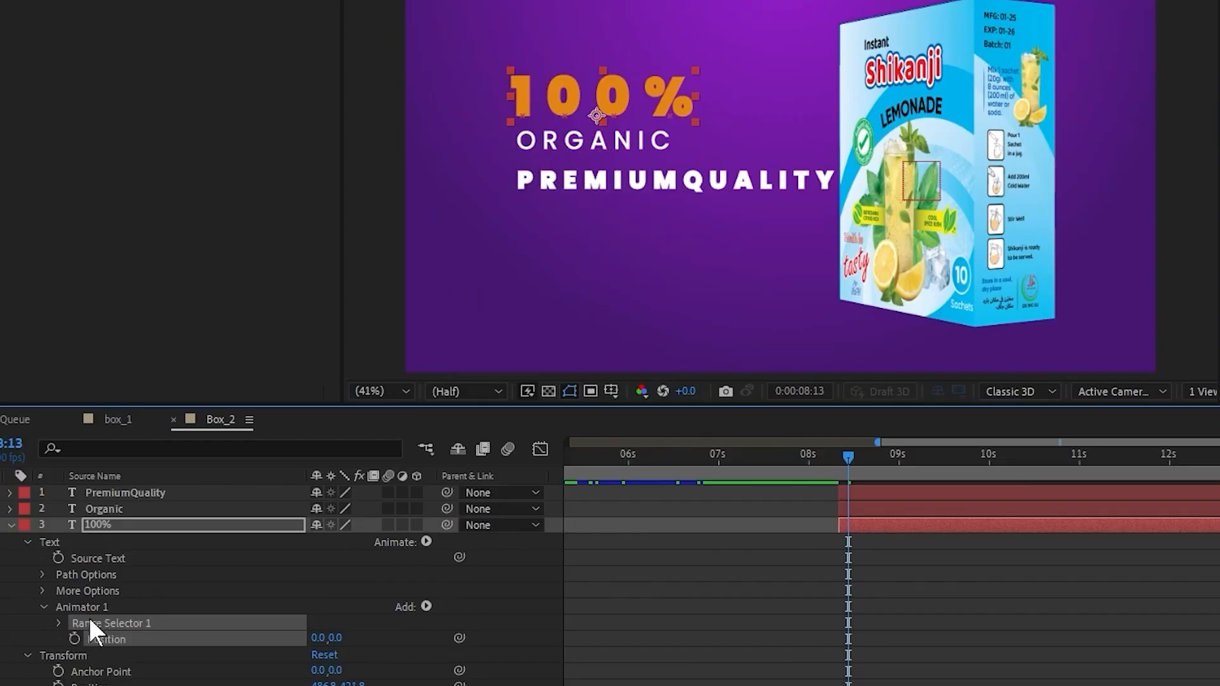
left_click(426, 606)
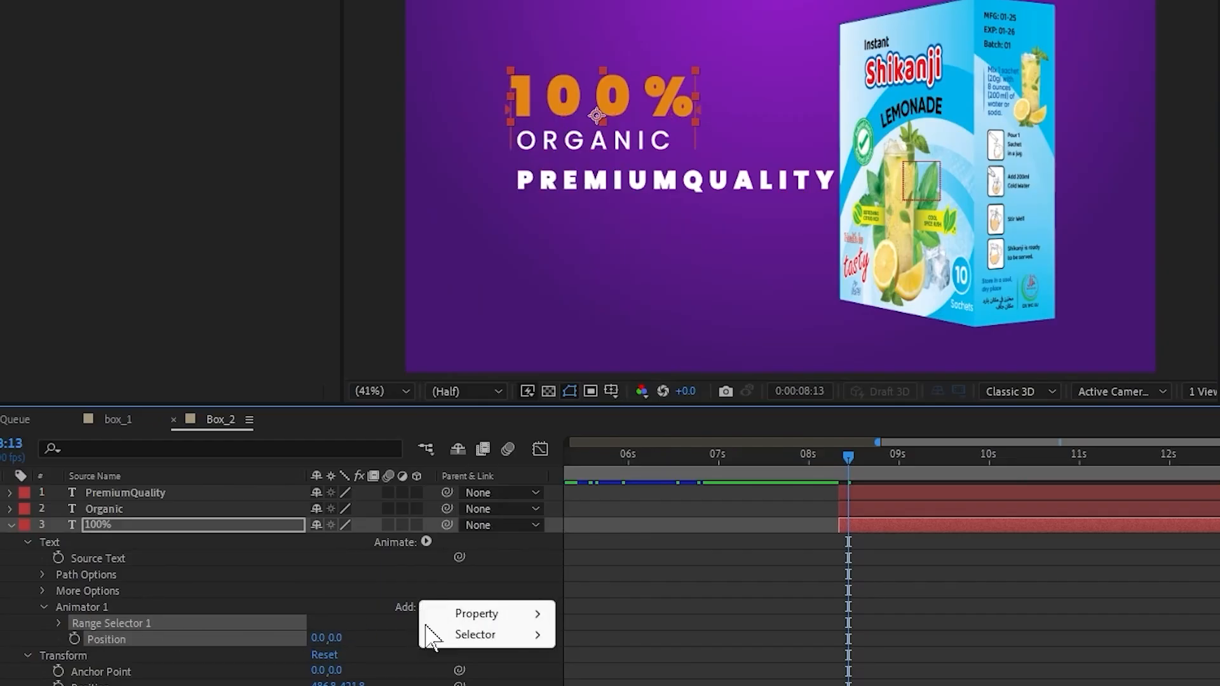
mouse_move(539, 614)
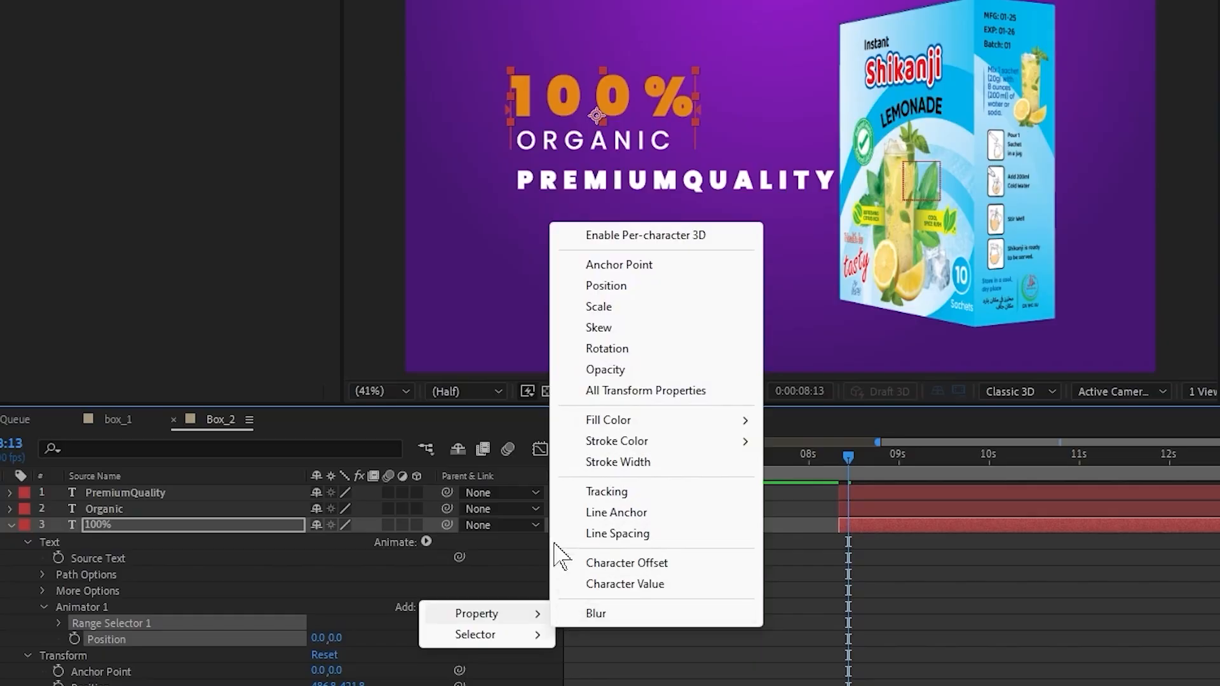
left_click(605, 370)
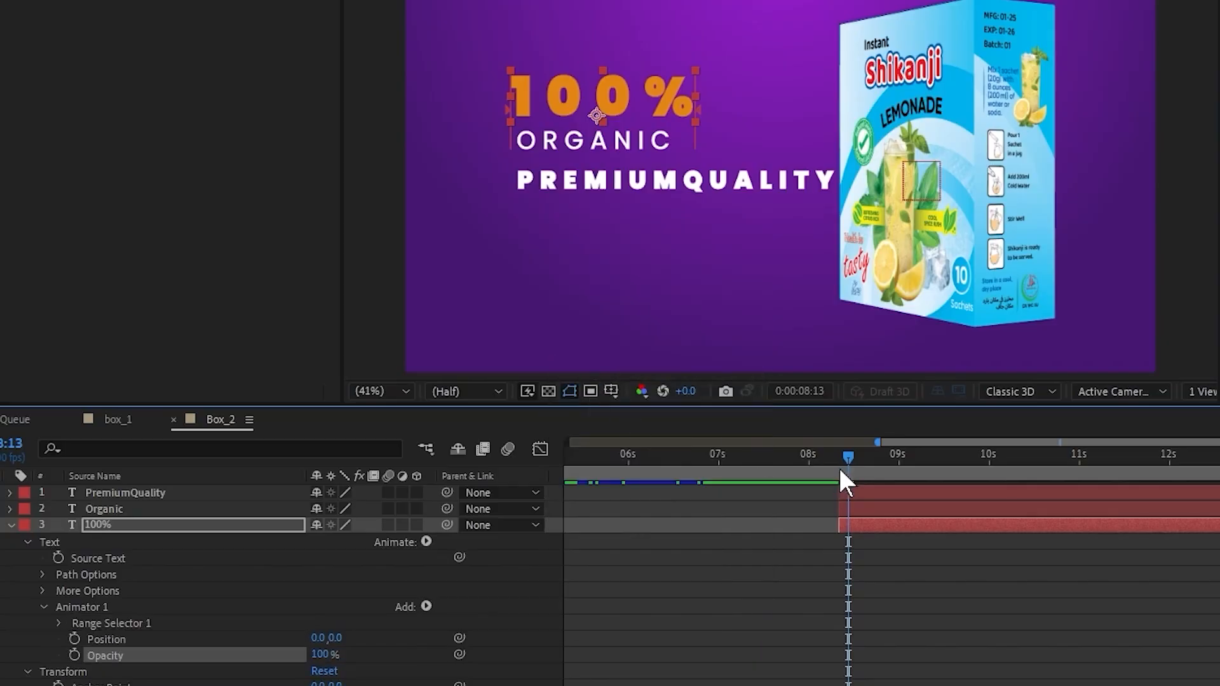
Keyframe the "100%" animator's Position and Opacity at 0:00:08:10, then shift both keyframes about one second later
left_click_drag(848, 466, 838, 460)
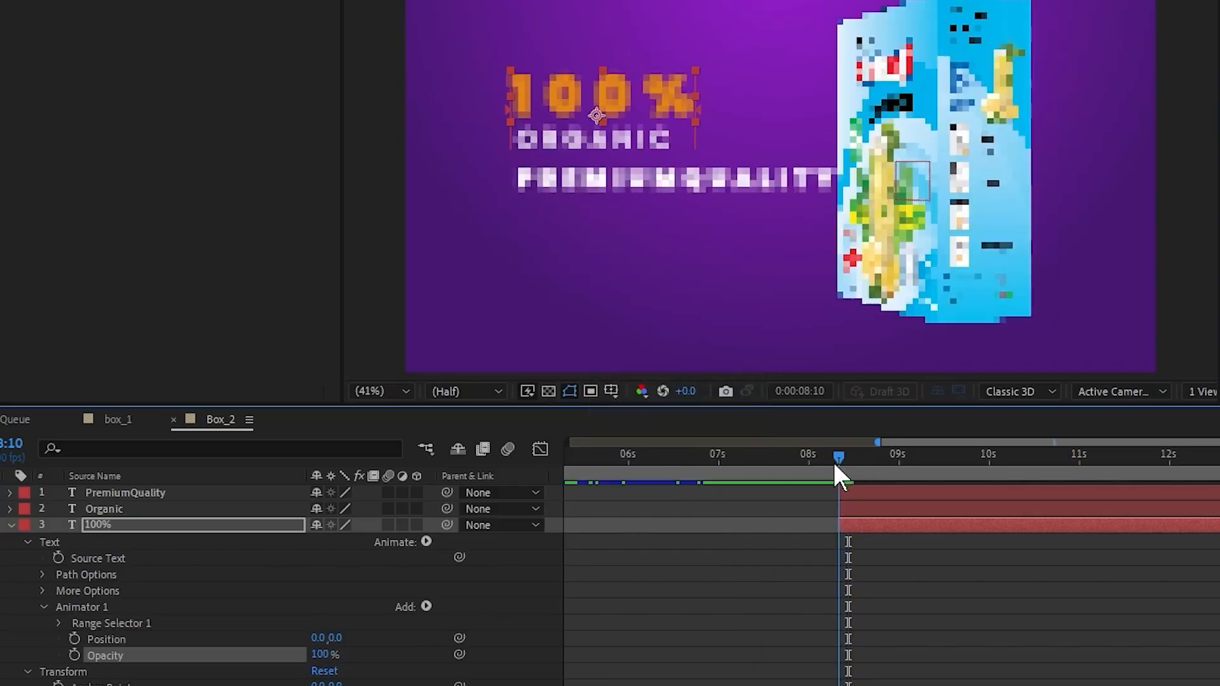
left_click(840, 526)
left_click(74, 638)
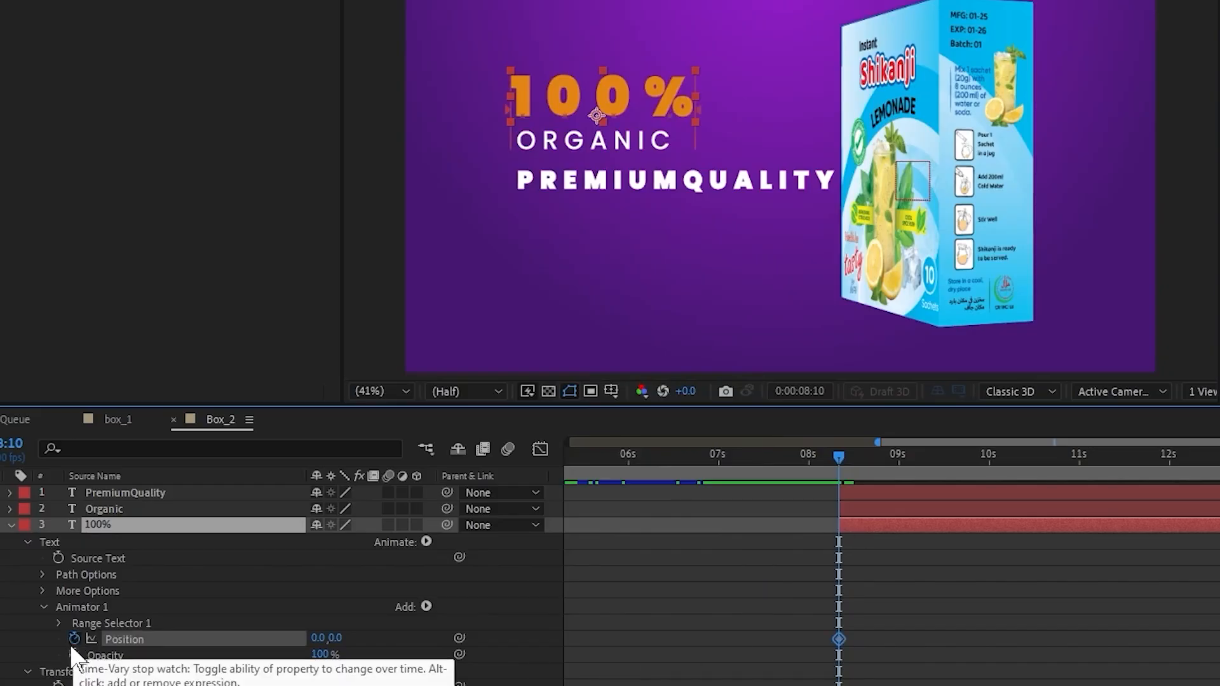
left_click(74, 655)
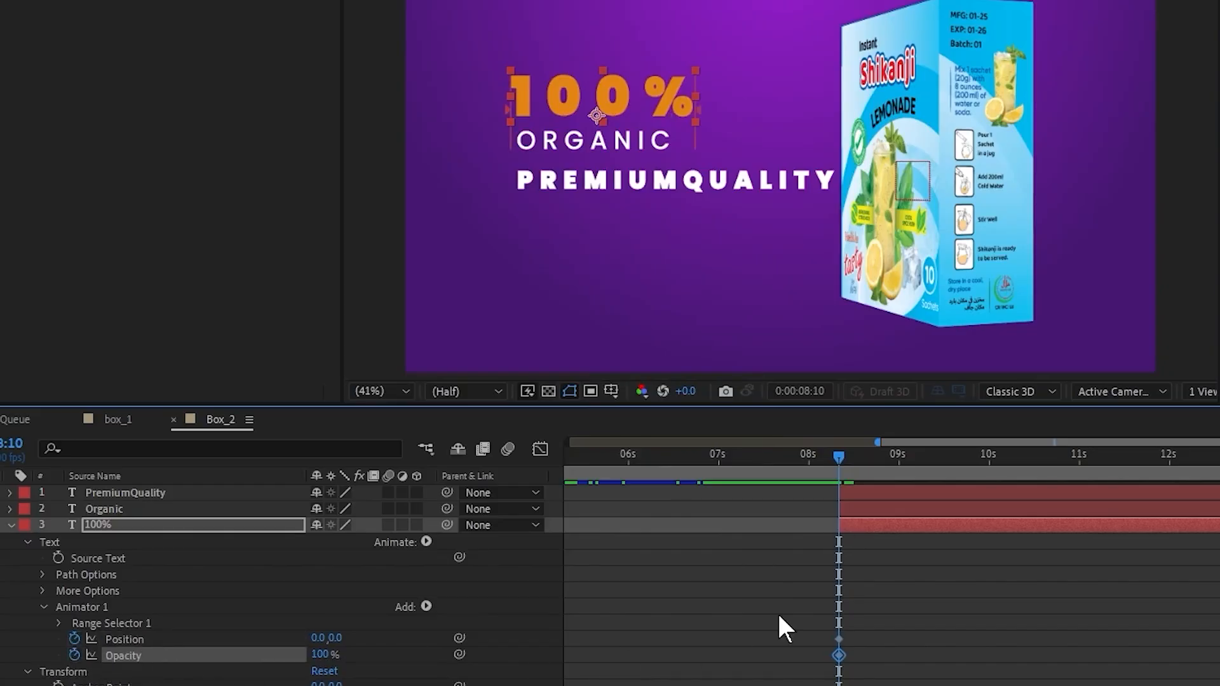
left_click_drag(813, 633, 928, 653)
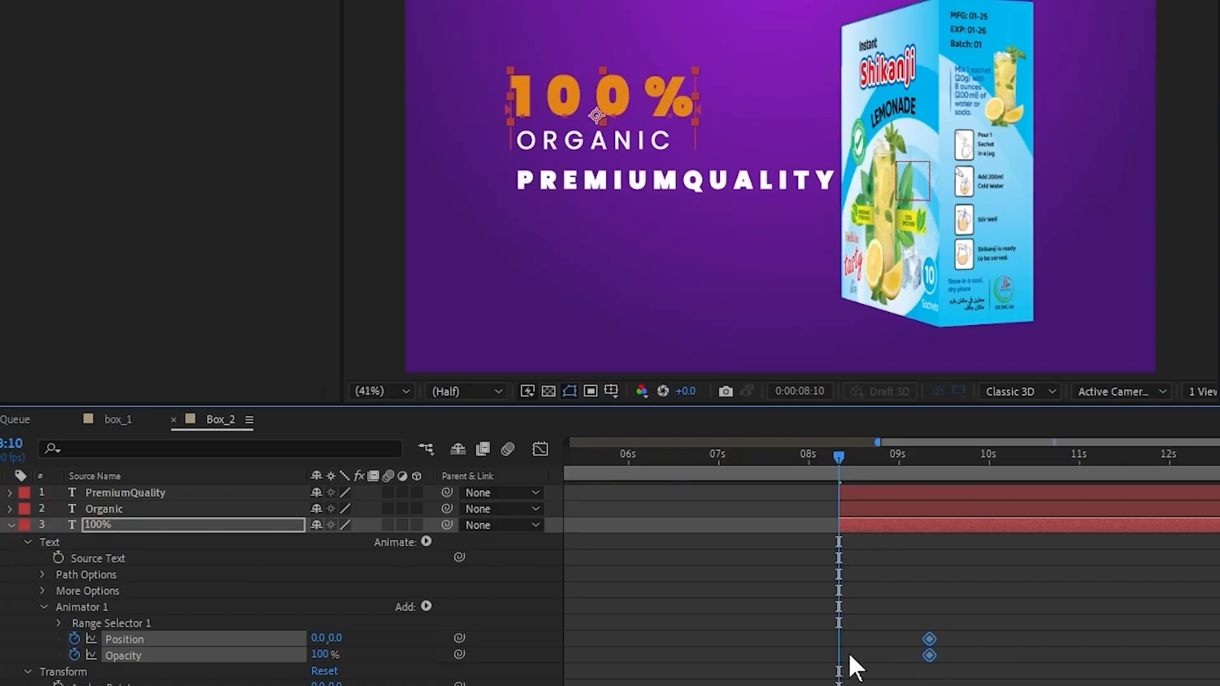
At 0:00:08:10, set the "100%" animator's Position to -217, 0 and Opacity to 0%, and preview the animation
left_click_drag(318, 639, 112, 642)
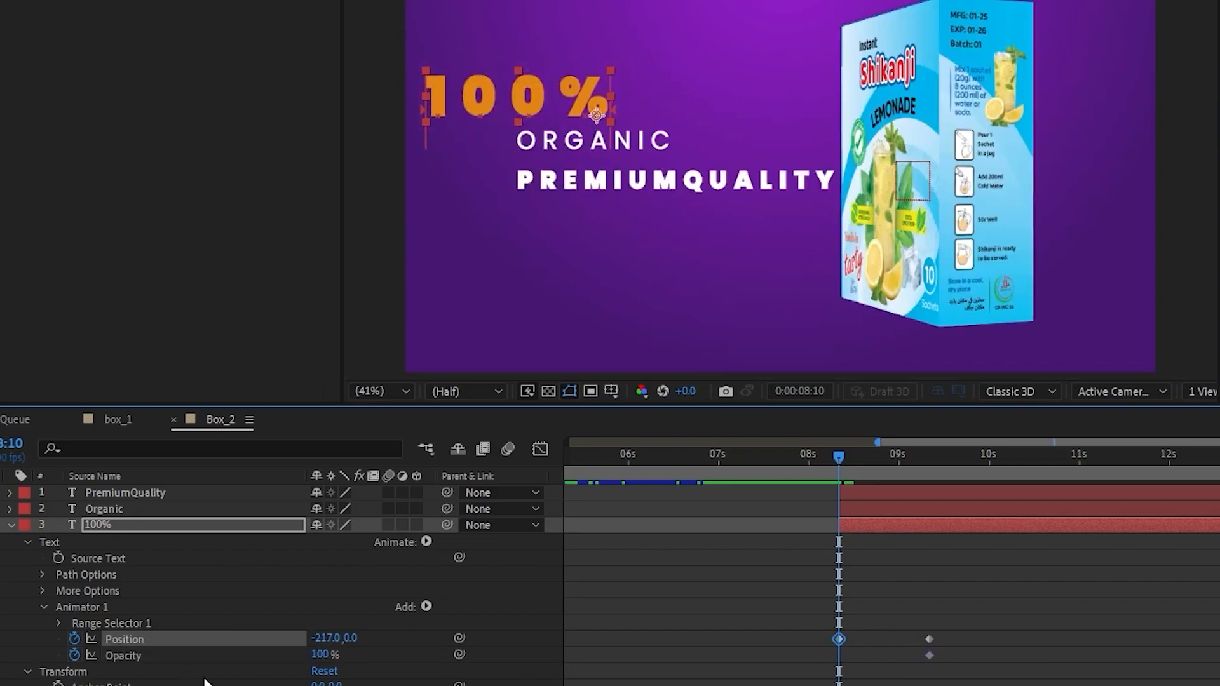
left_click_drag(319, 664, 145, 668)
key("space")
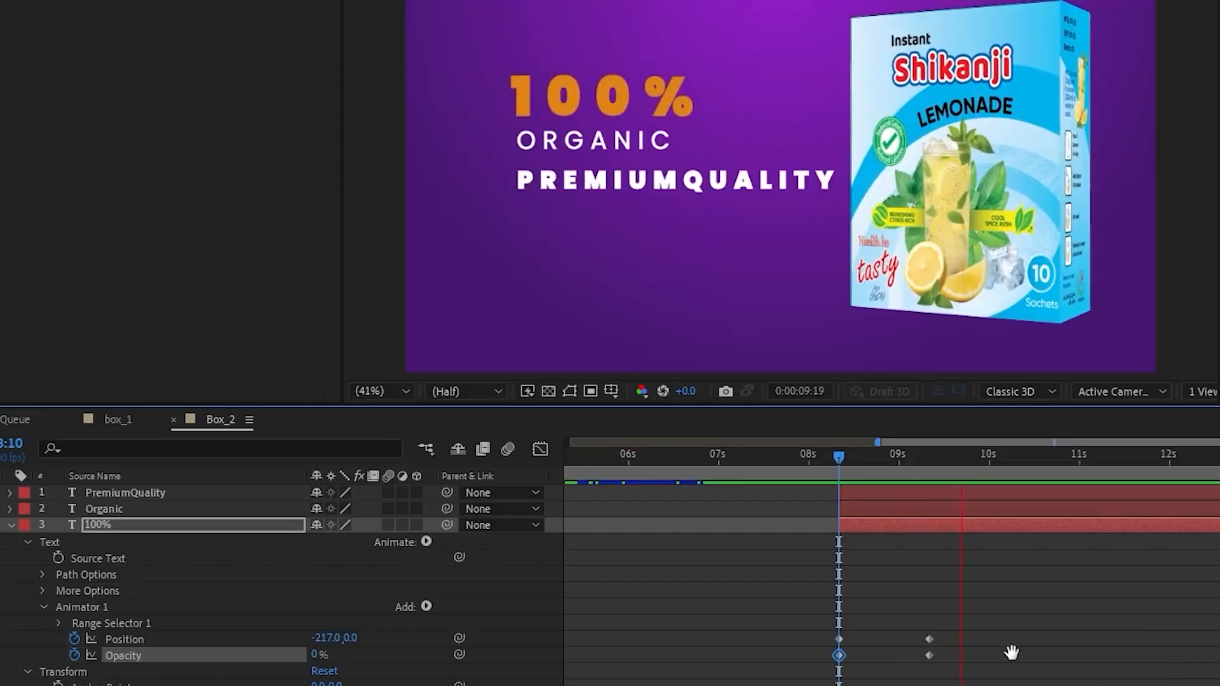
Move the ending Position and Opacity keyframes earlier to about 9:05 and apply Easy Ease to all four keyframes
left_click_drag(960, 624, 923, 668)
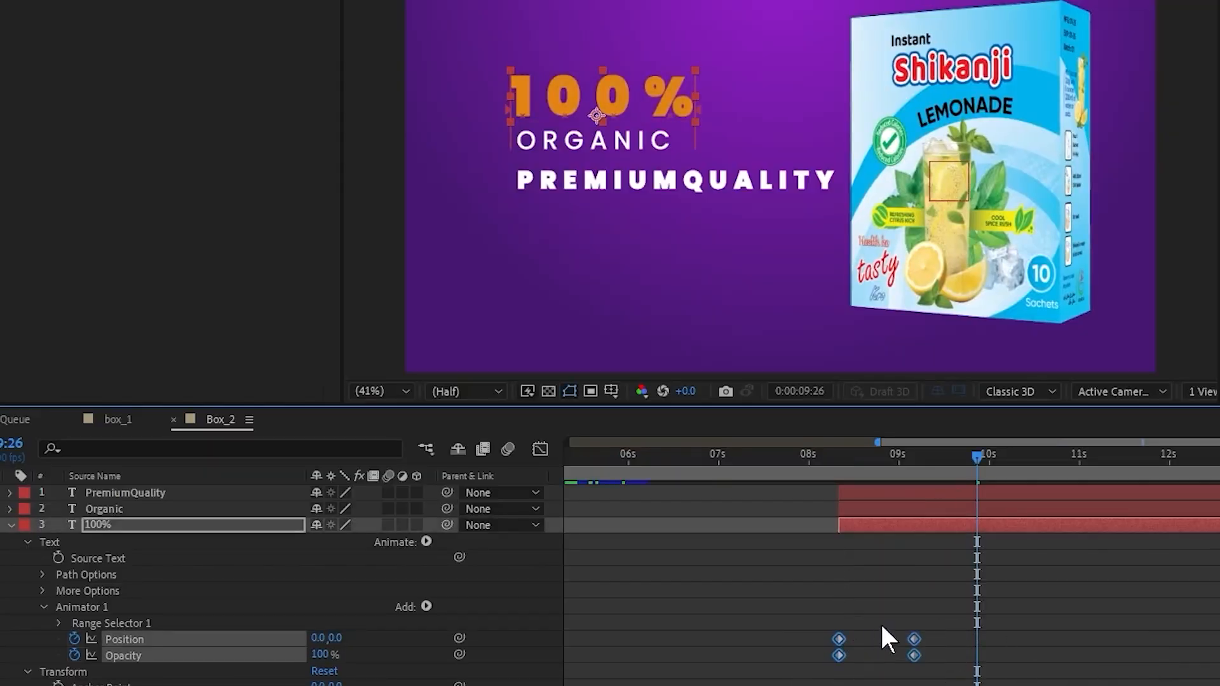
key("F9")
right_click(913, 655)
mouse_move(996, 645)
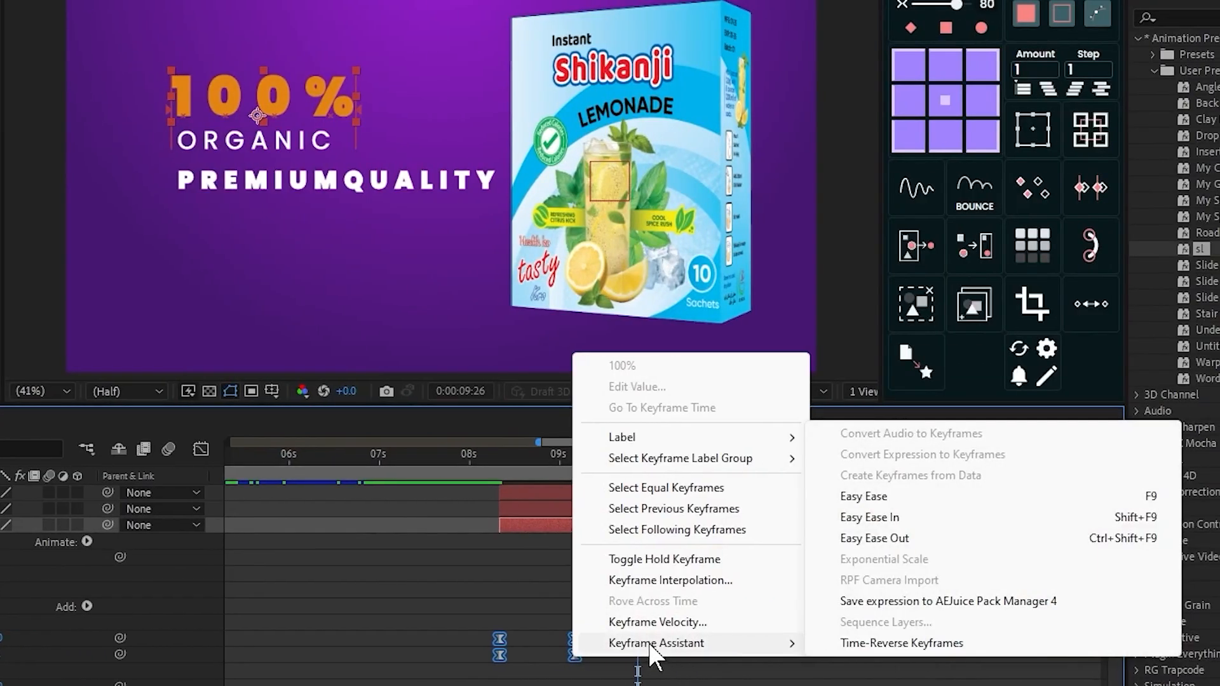
left_click(872, 502)
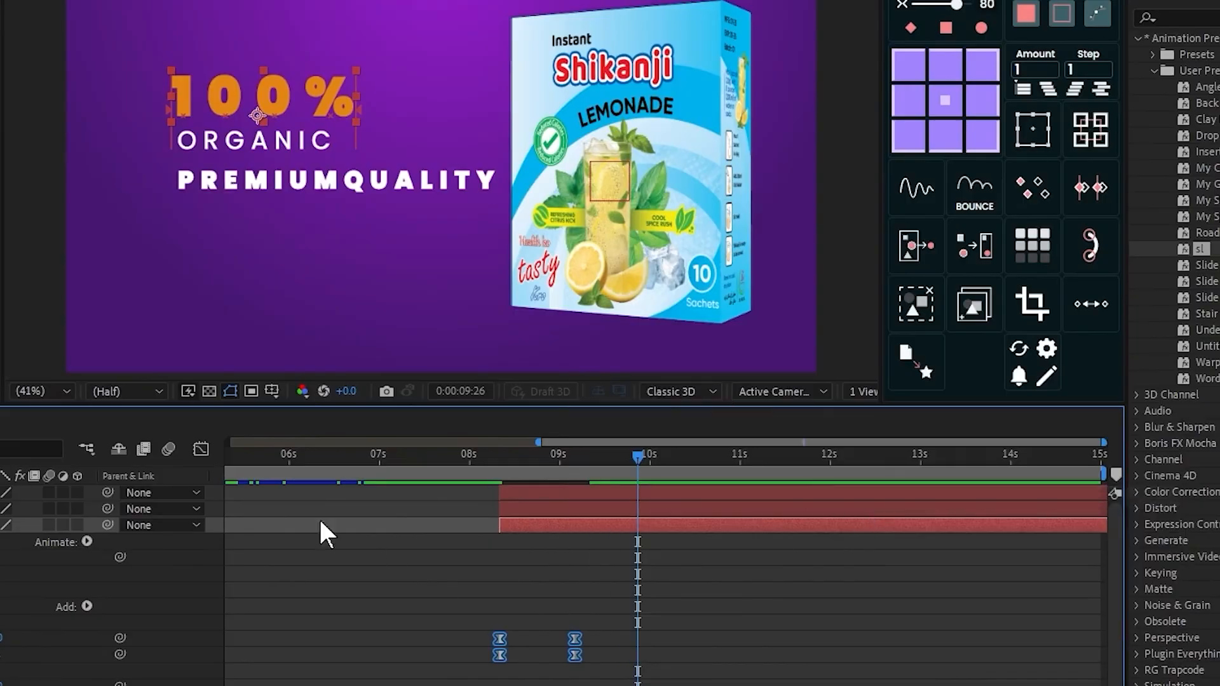
Reshape the keyframes' speed curve by lengthening the ending handle to about mid-curve and shortening the starting handle
left_click(201, 449)
left_click_drag(620, 660, 410, 612)
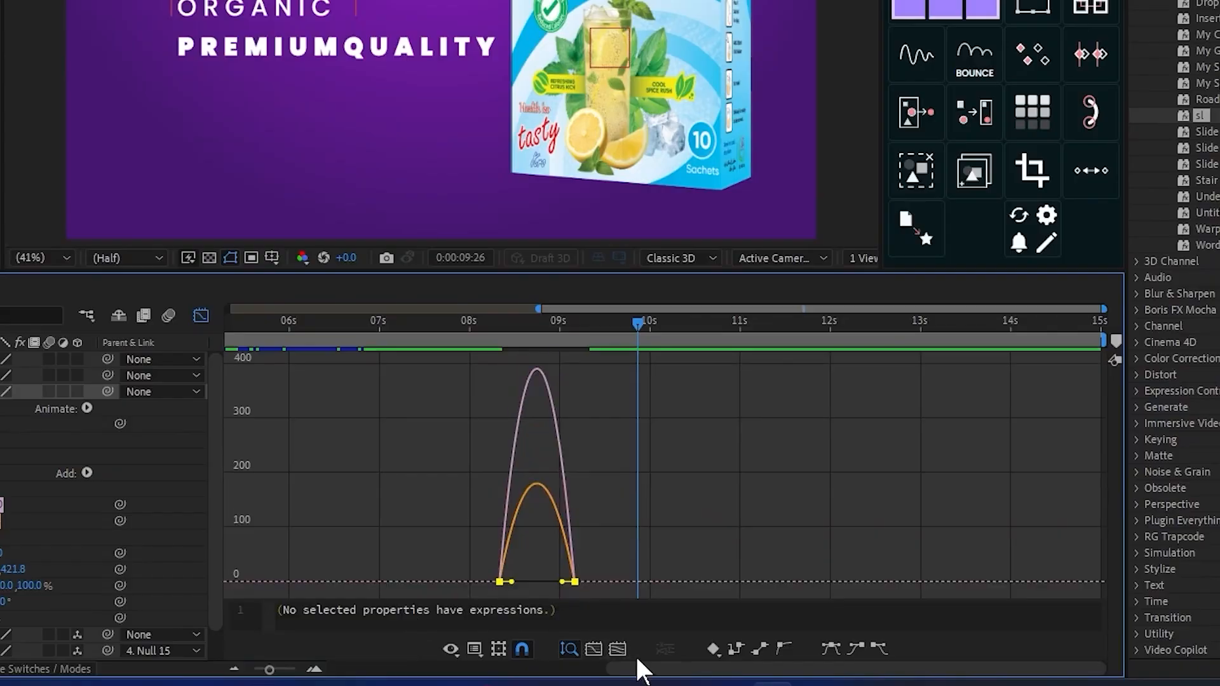
left_click(589, 651)
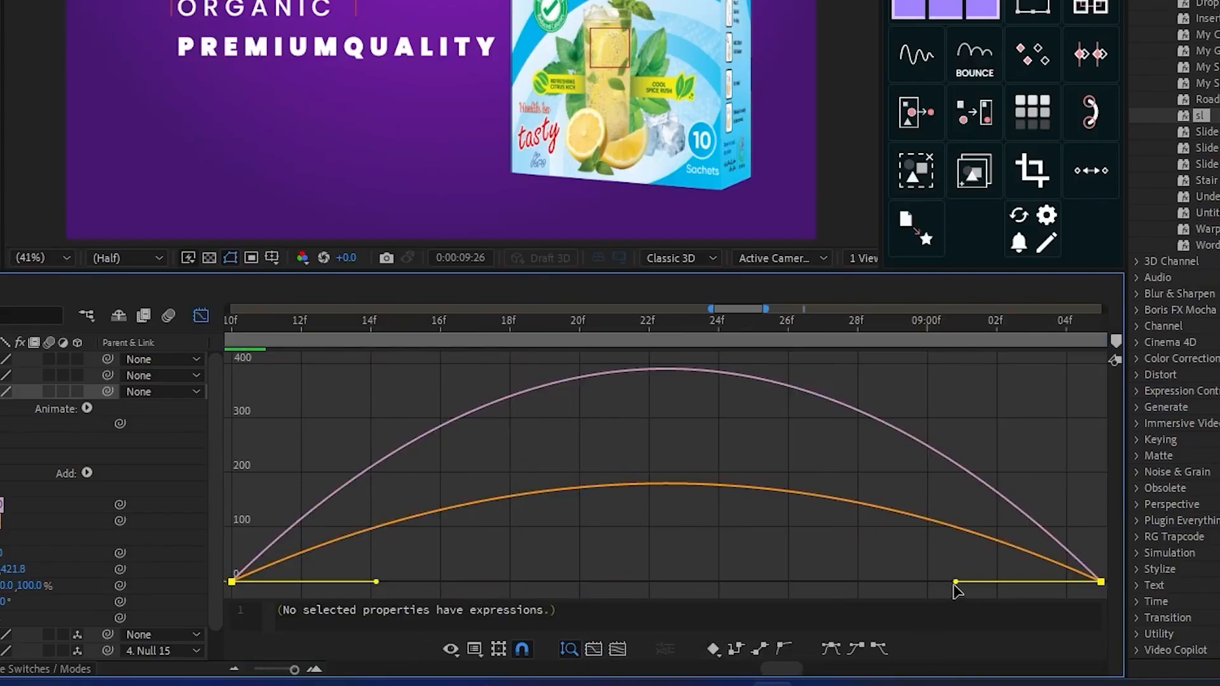
left_click_drag(956, 582, 666, 583)
left_click_drag(375, 582, 321, 582)
left_click(200, 315)
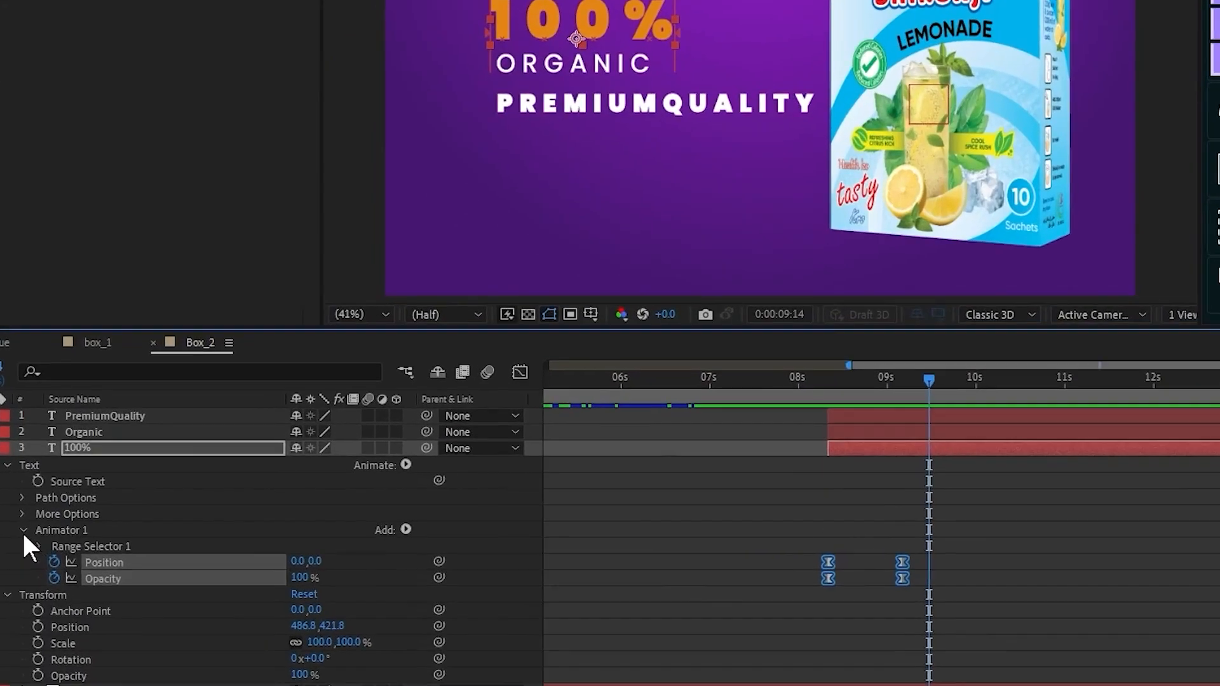
Save the "100%" layer's Animator 1 as an animation preset named "my anim" in the User Presets folder
left_click(72, 520)
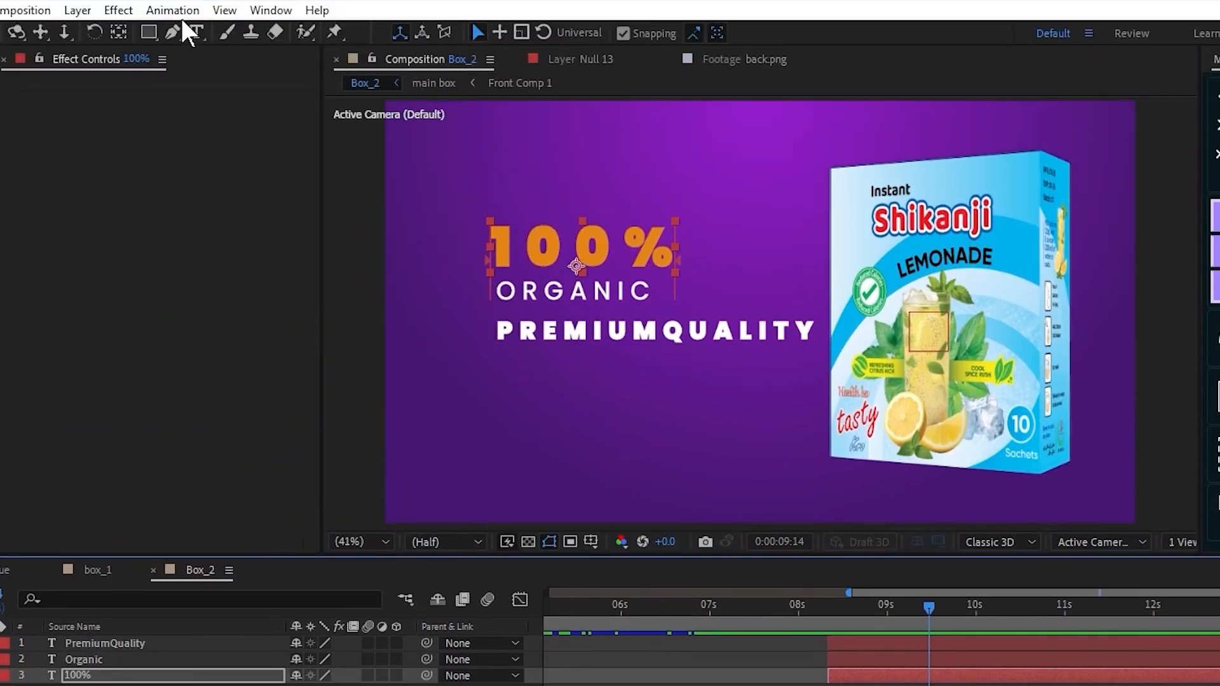
left_click(173, 10)
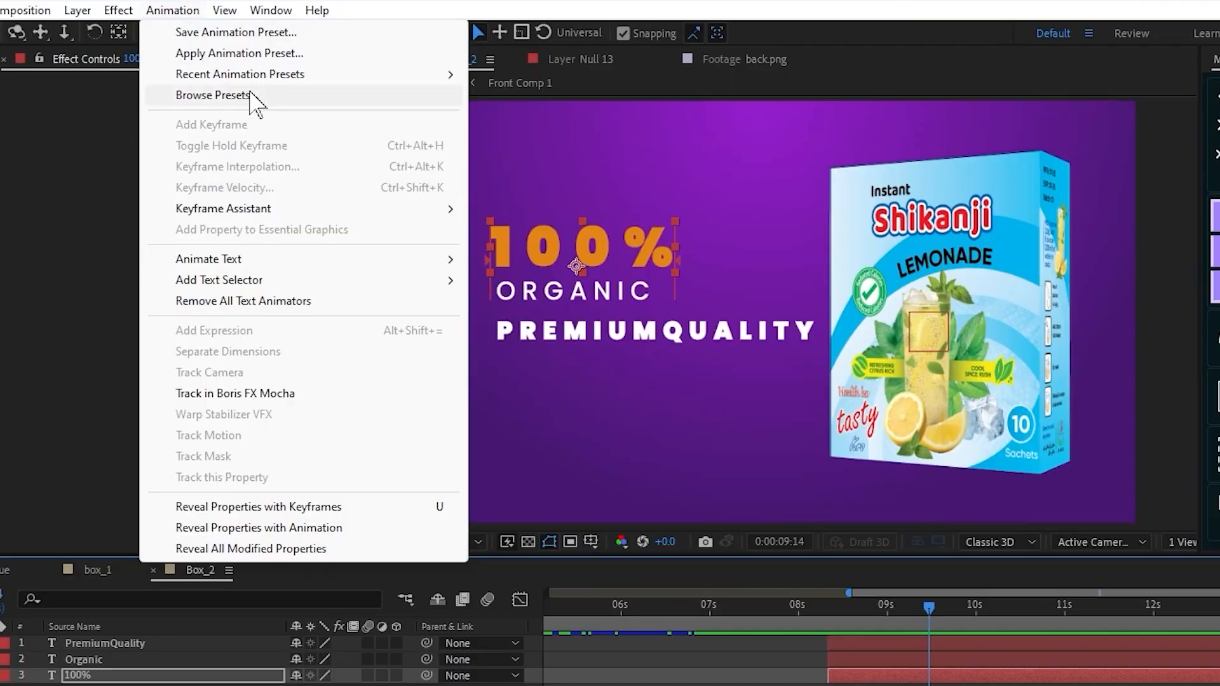
left_click(221, 35)
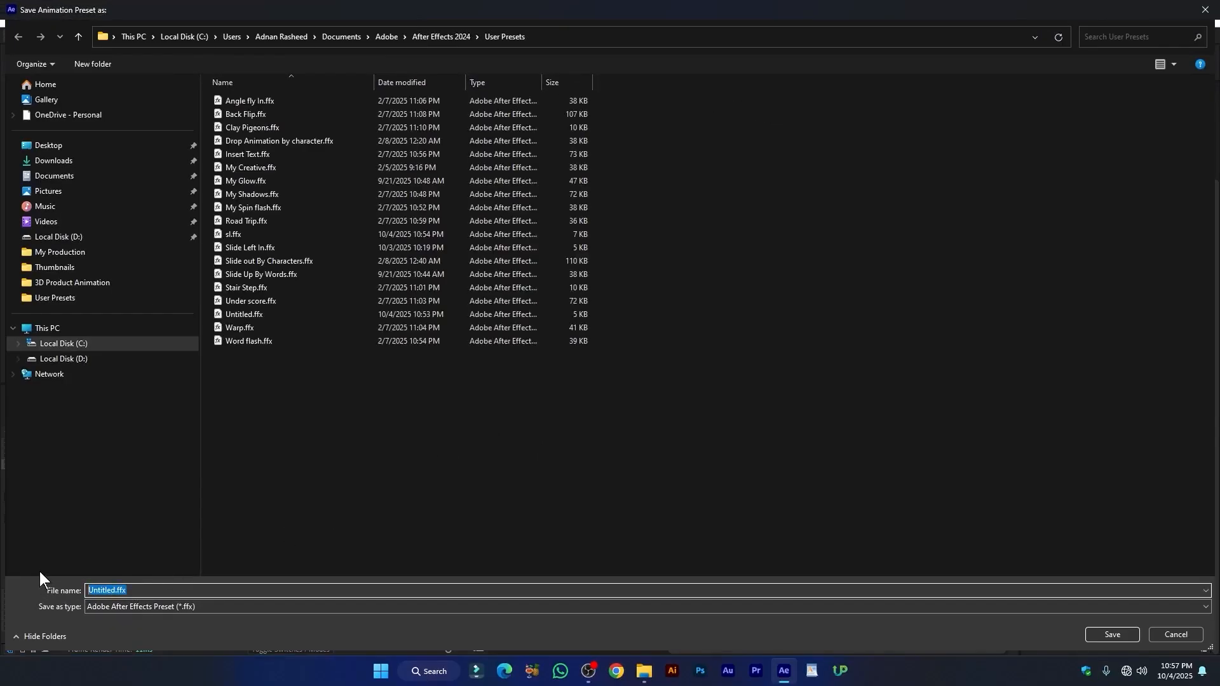
type("my")
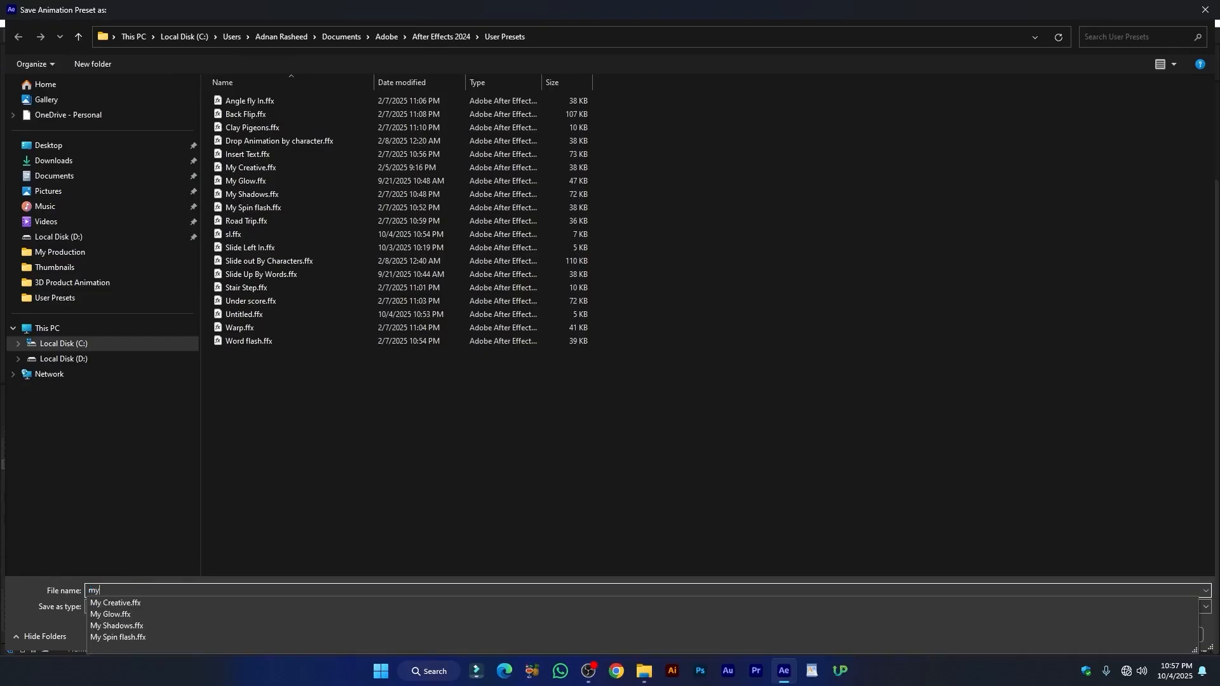
type(" slide")
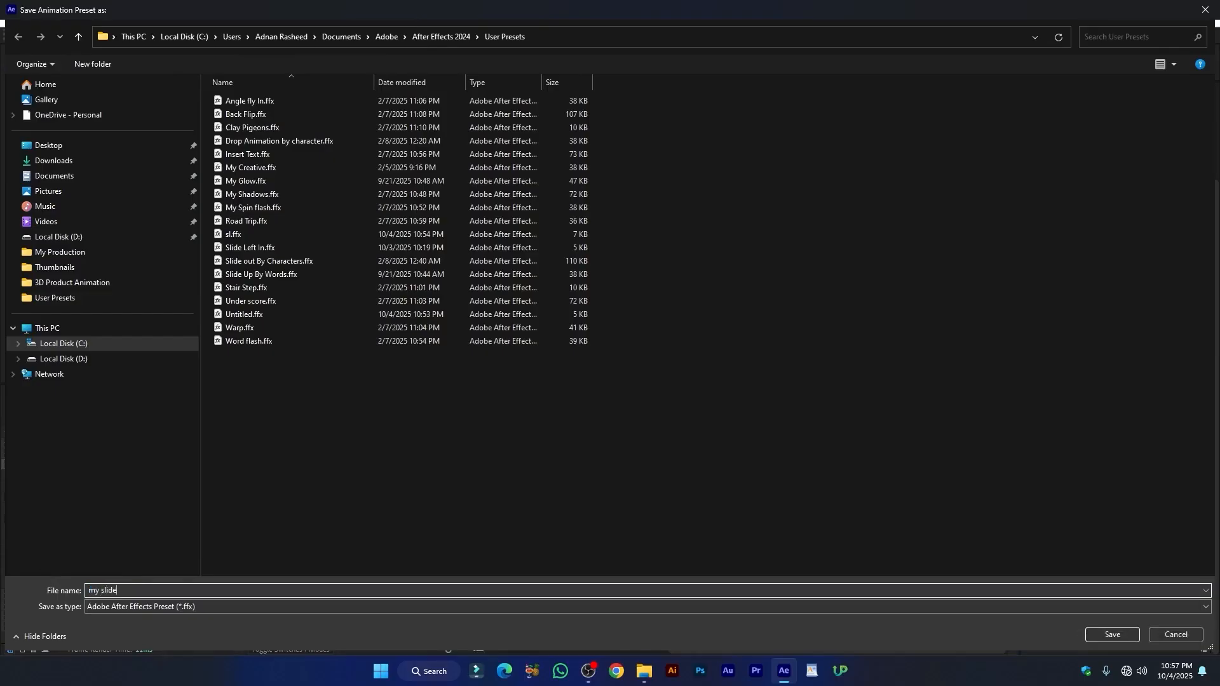
key("BackSpace")
key("BackSpace")
key("BackSpace")
key("BackSpace")
key("BackSpace")
type("anim")
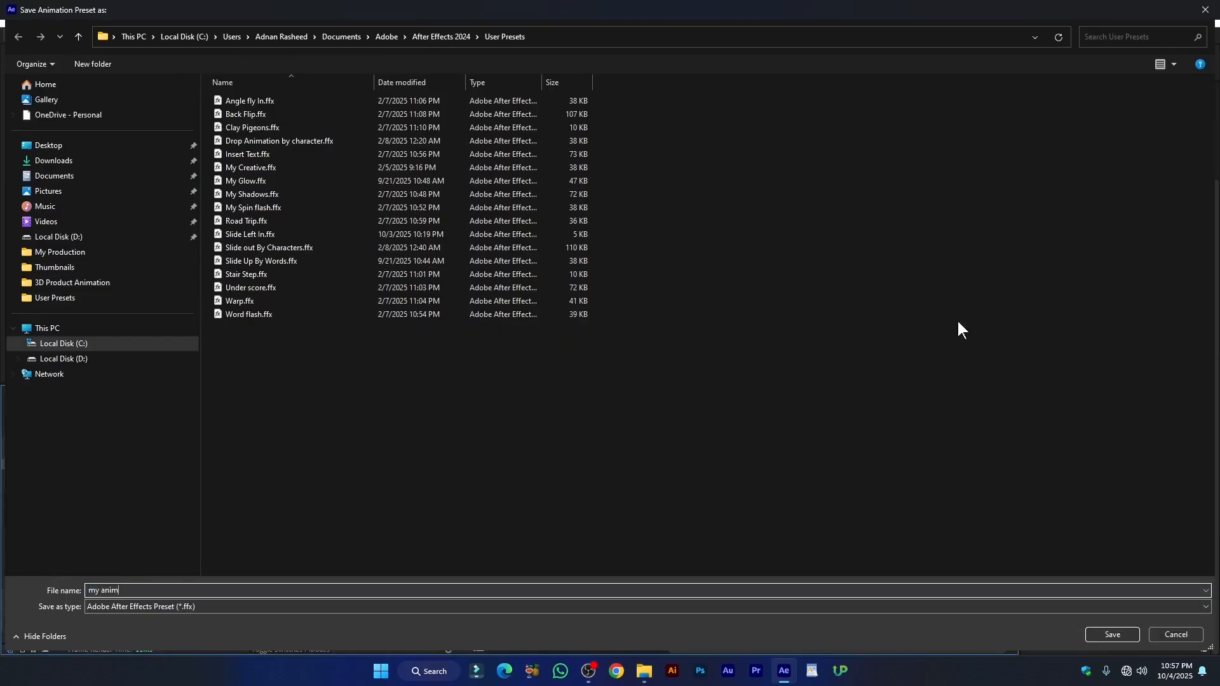
left_click(1124, 633)
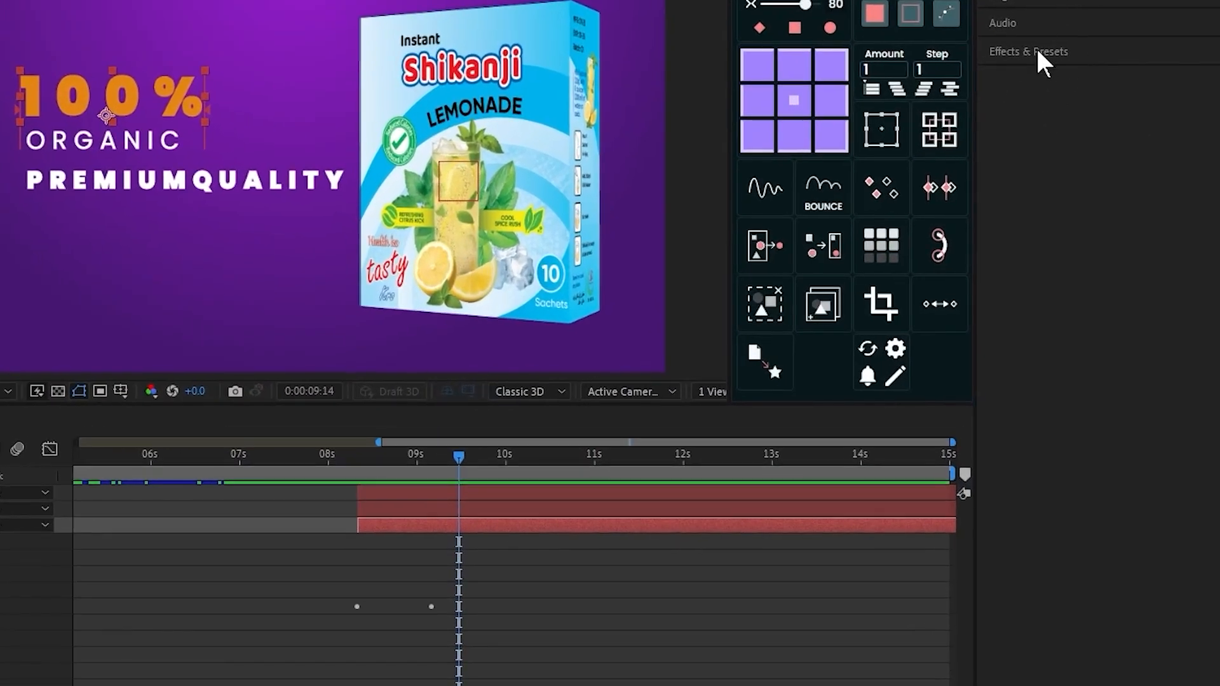
Apply the "my anim" user preset to the Organic and PremiumQuality layers at 0:00:08:10 and preview the animation
left_click(1034, 50)
left_click(1002, 129)
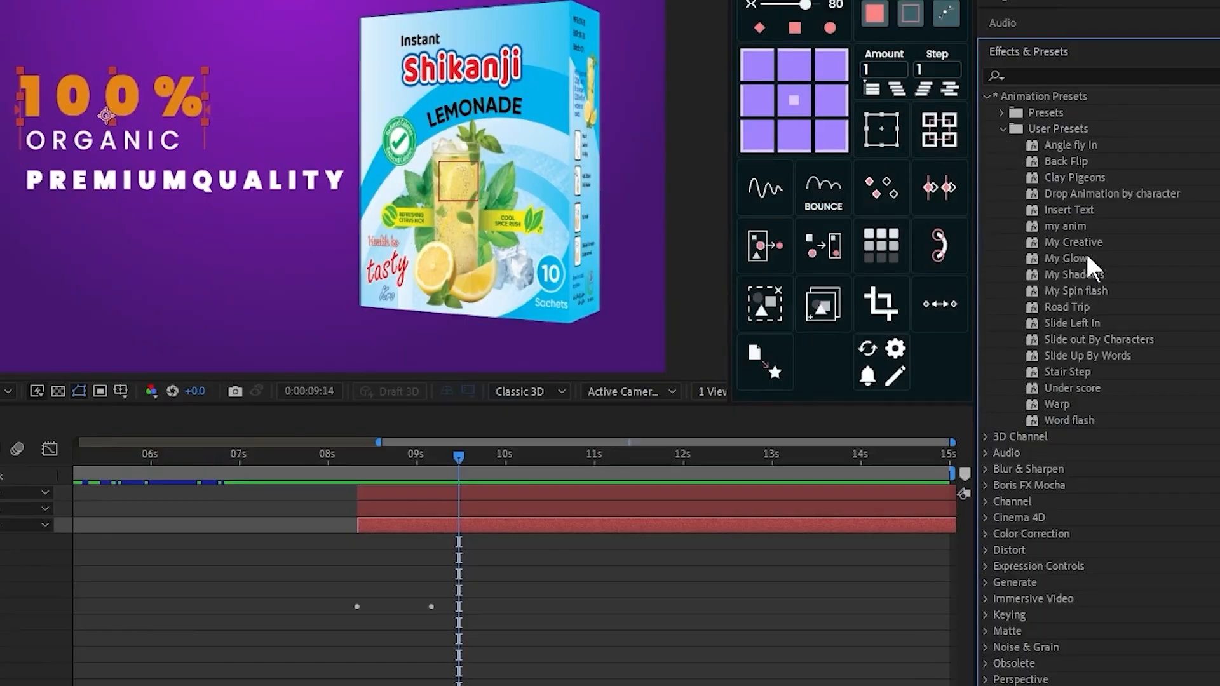
left_click(1038, 225)
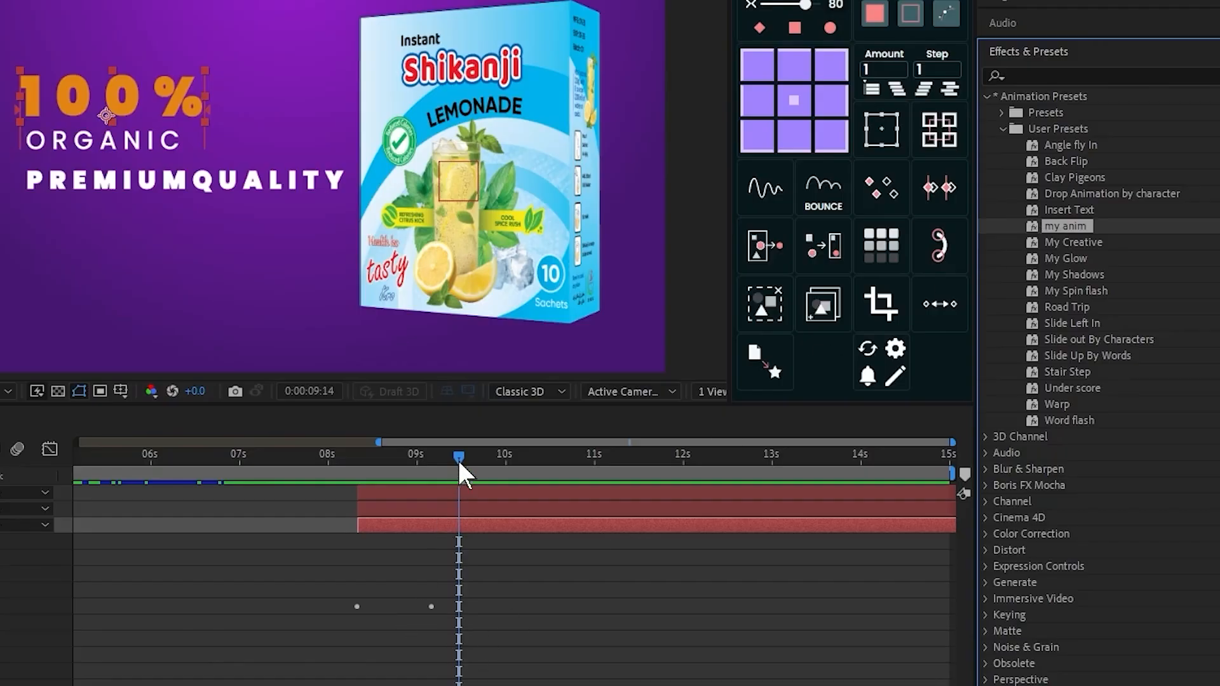
left_click_drag(459, 470, 353, 470)
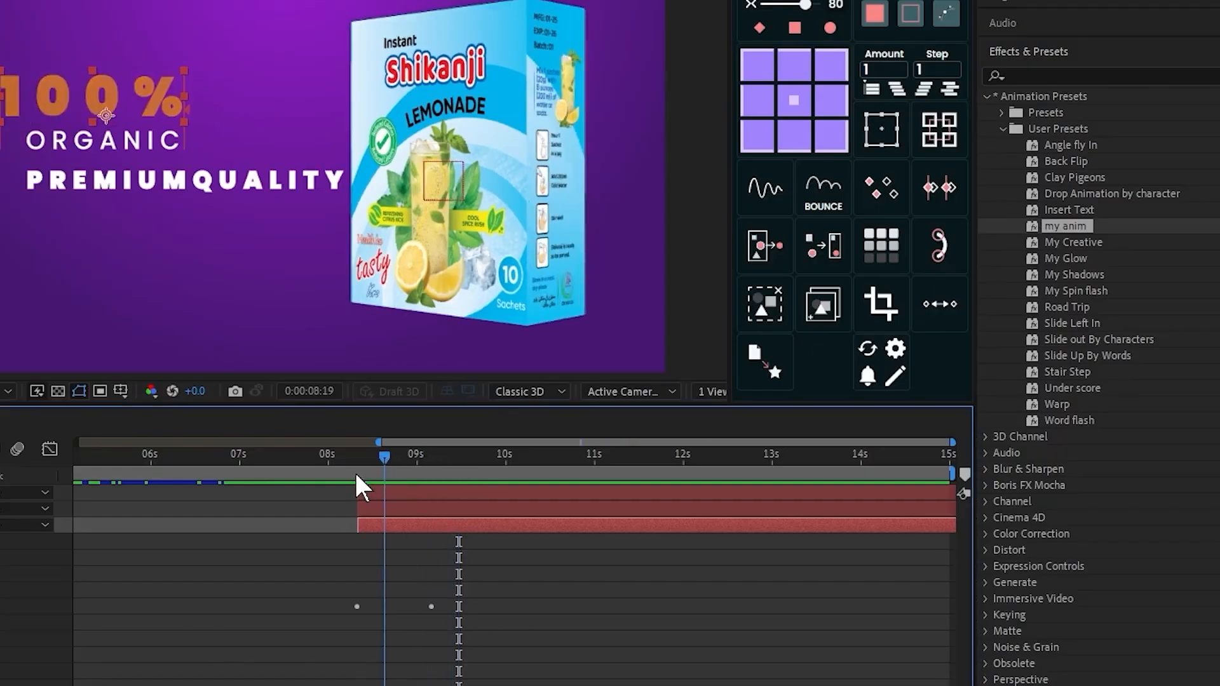
left_click(392, 508)
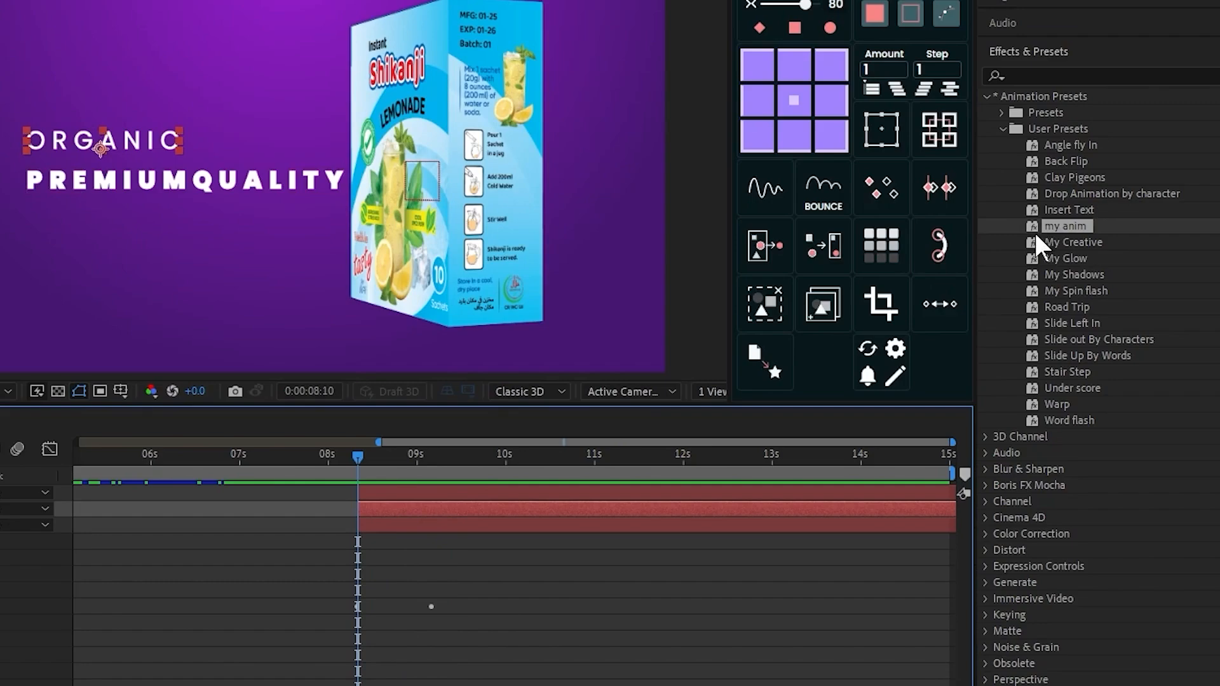
left_click_drag(1036, 230, 369, 502)
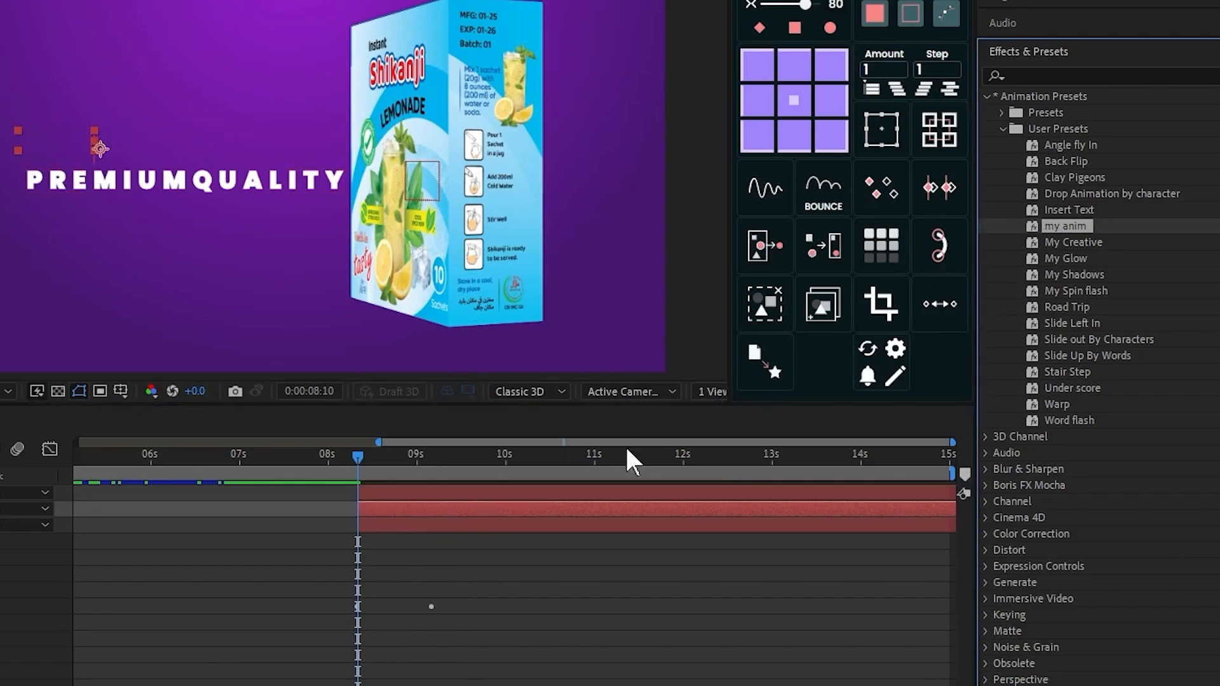
left_click(455, 493)
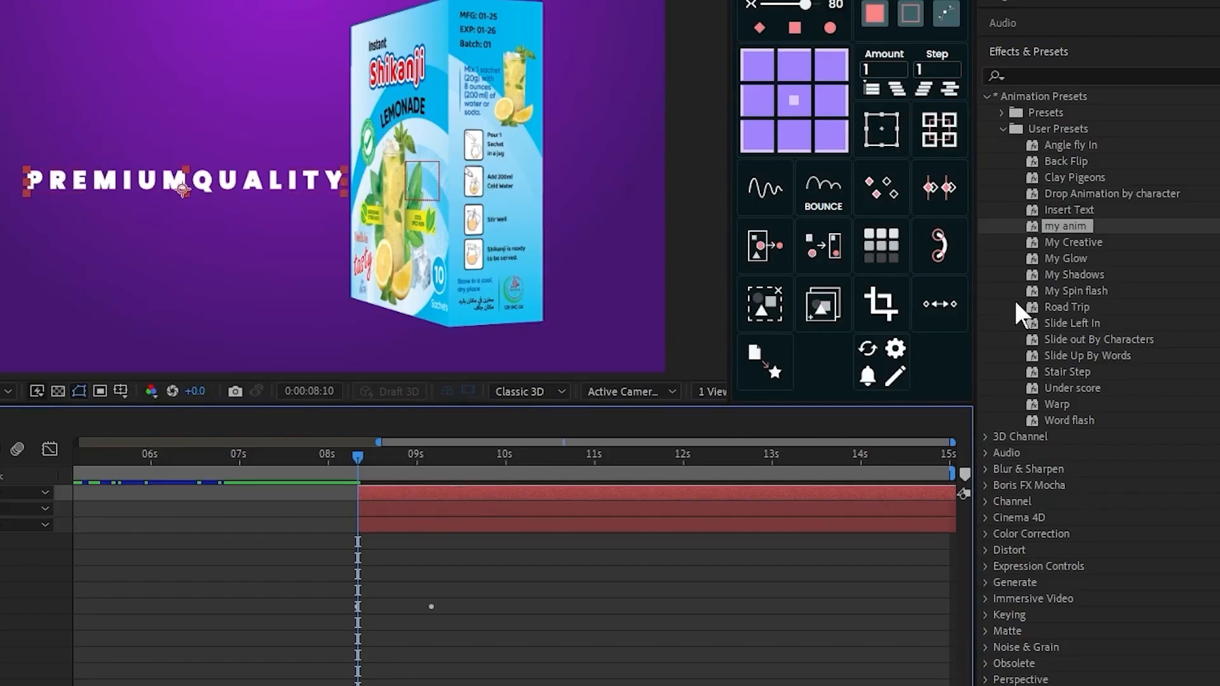
left_click(1032, 229)
key("space")
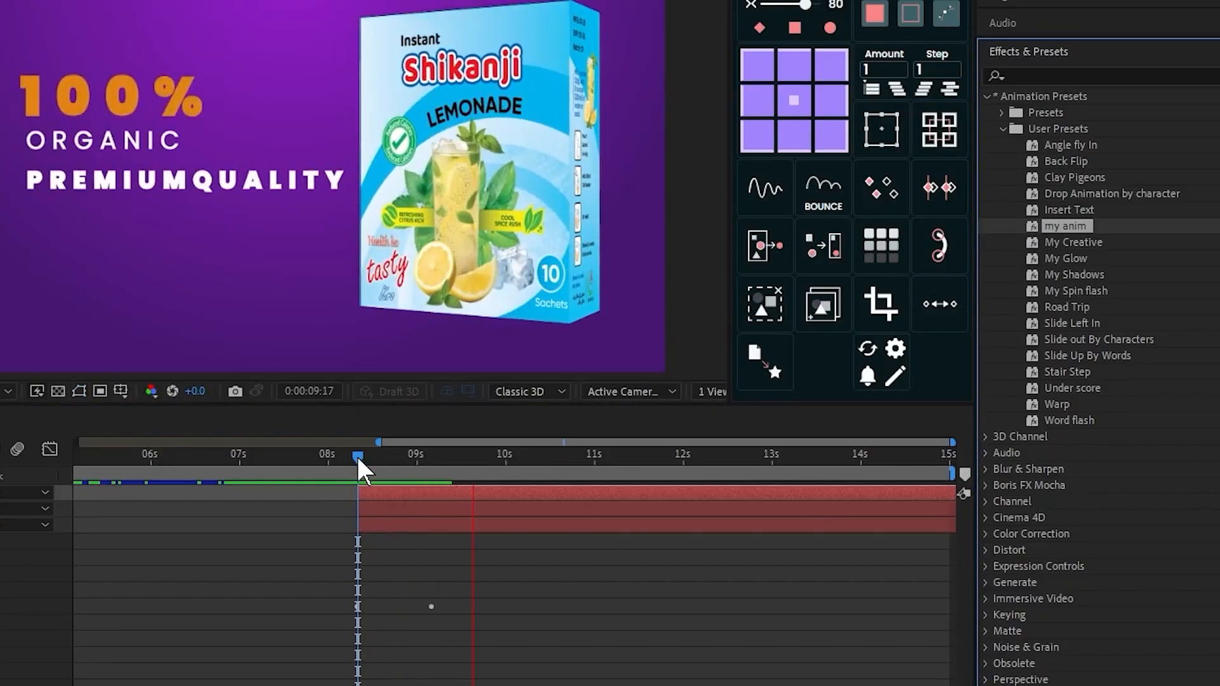
Stagger the Organic and PremiumQuality layers to start at about 8:18 and 8:28, preview the result, and save the project
left_click_drag(352, 456, 338, 458)
left_click_drag(390, 509, 430, 490)
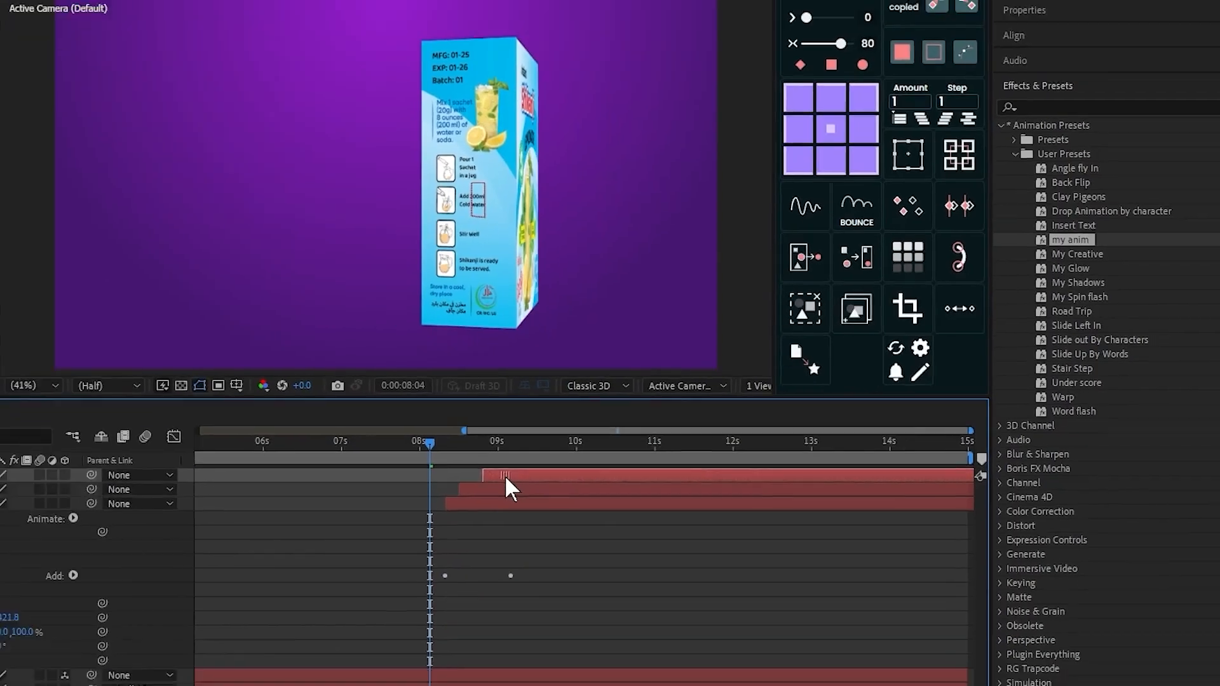
key("space")
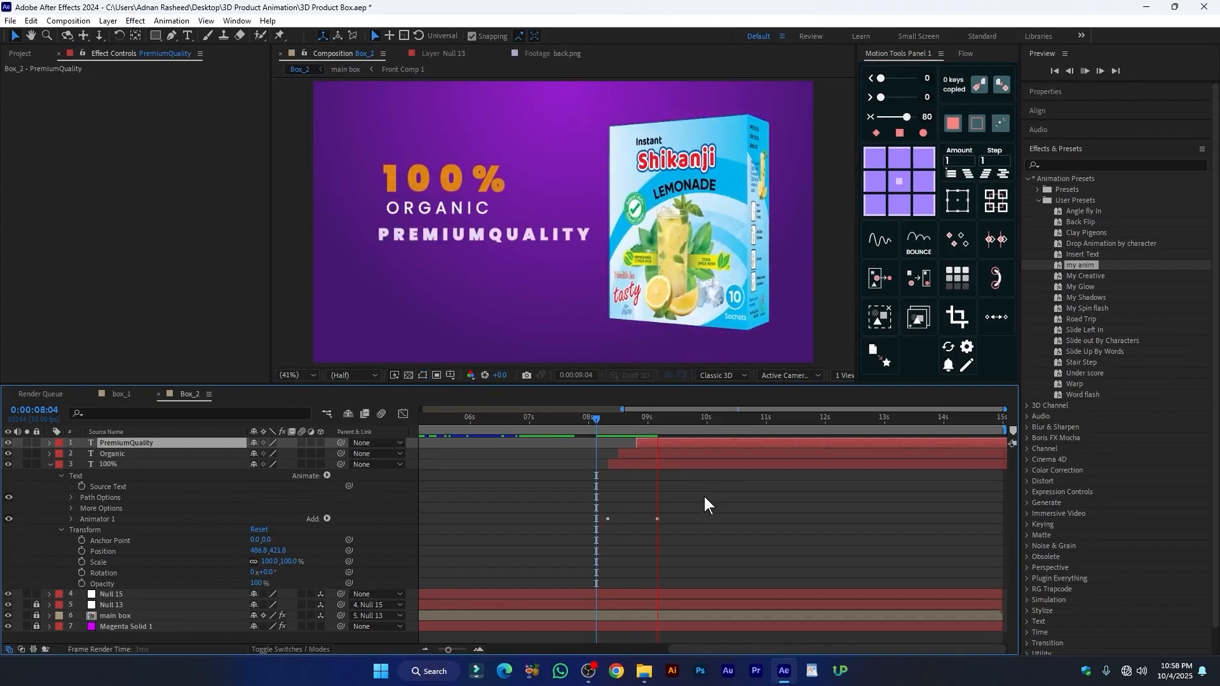
key("ctrl+s")
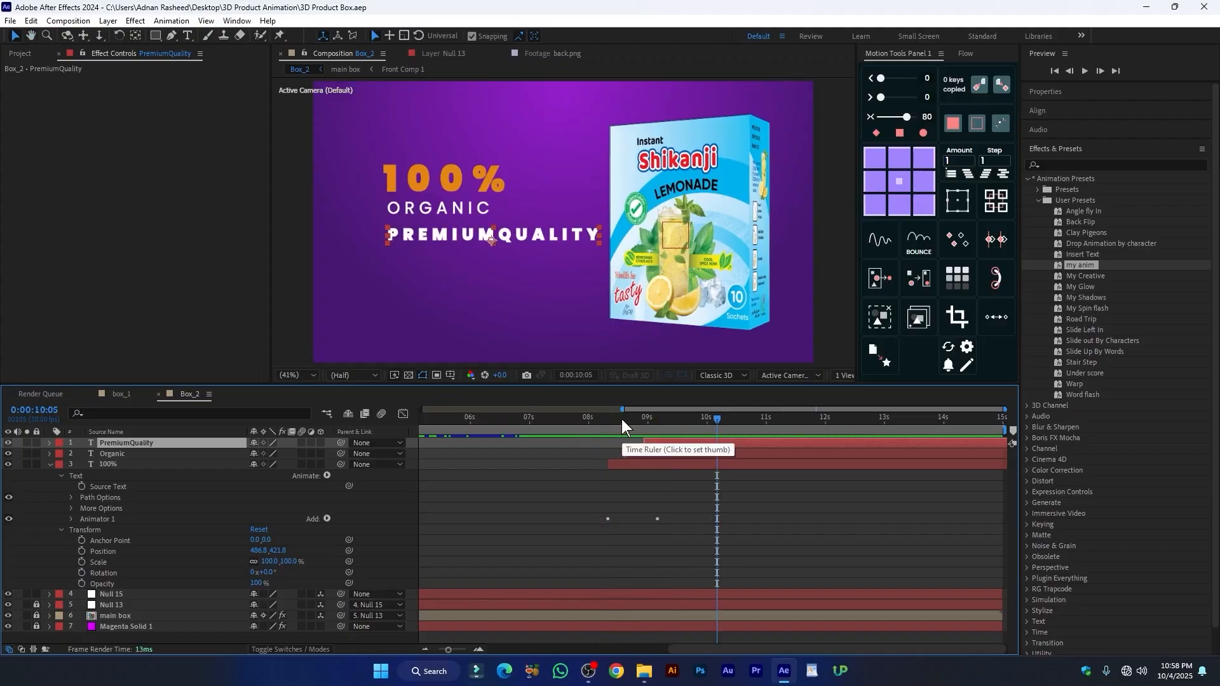
Examine the box_1 composition's panel design behind its "100% ORGANIC" text and return to Box_2
mouse_move(621, 419)
left_mouse_down()
mouse_move(601, 427)
mouse_move(639, 433)
left_mouse_up()
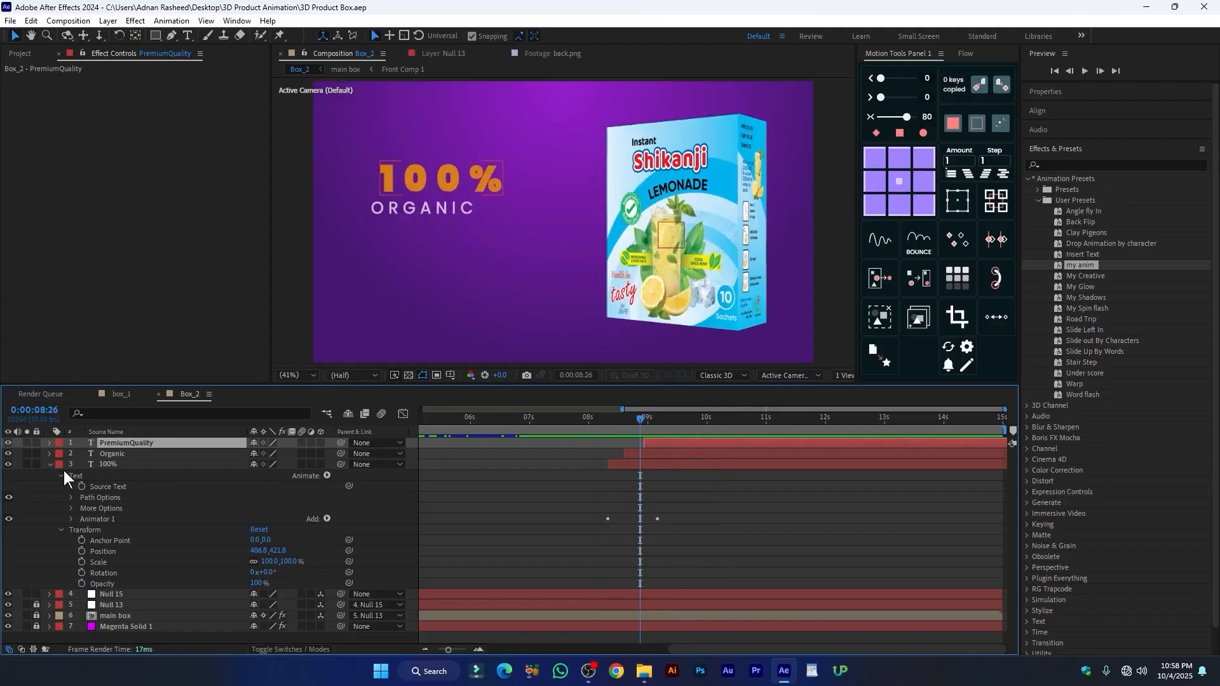
left_click(46, 464)
left_click(114, 395)
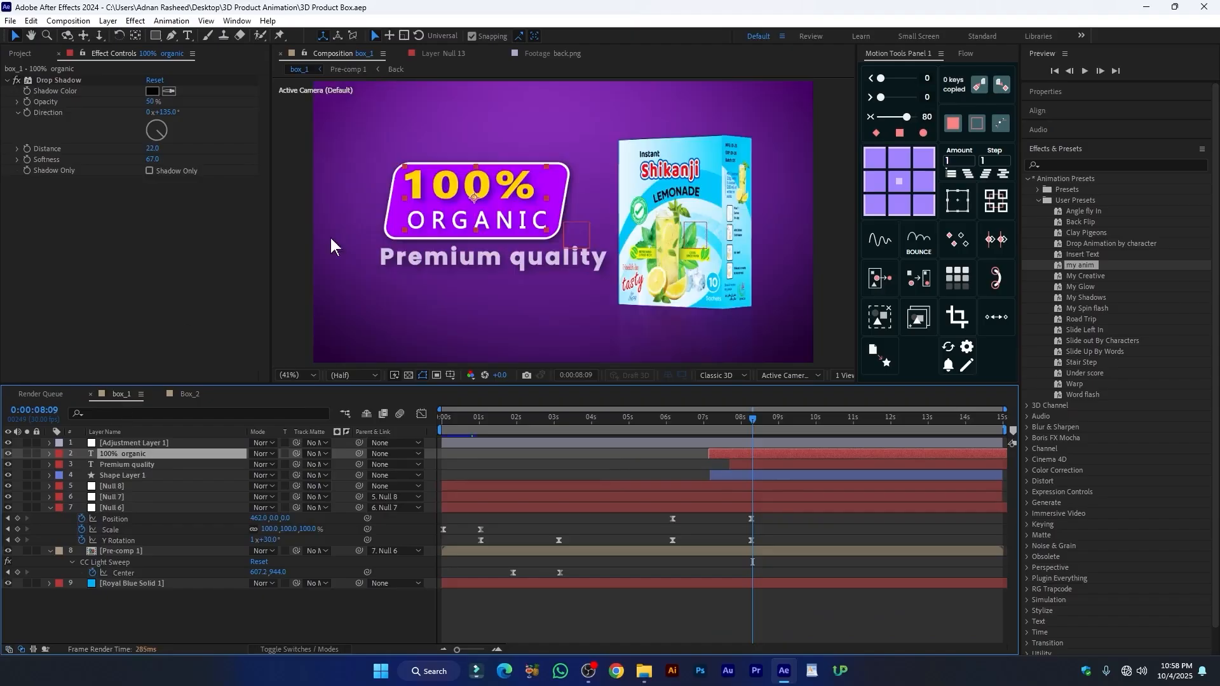
left_click(372, 607)
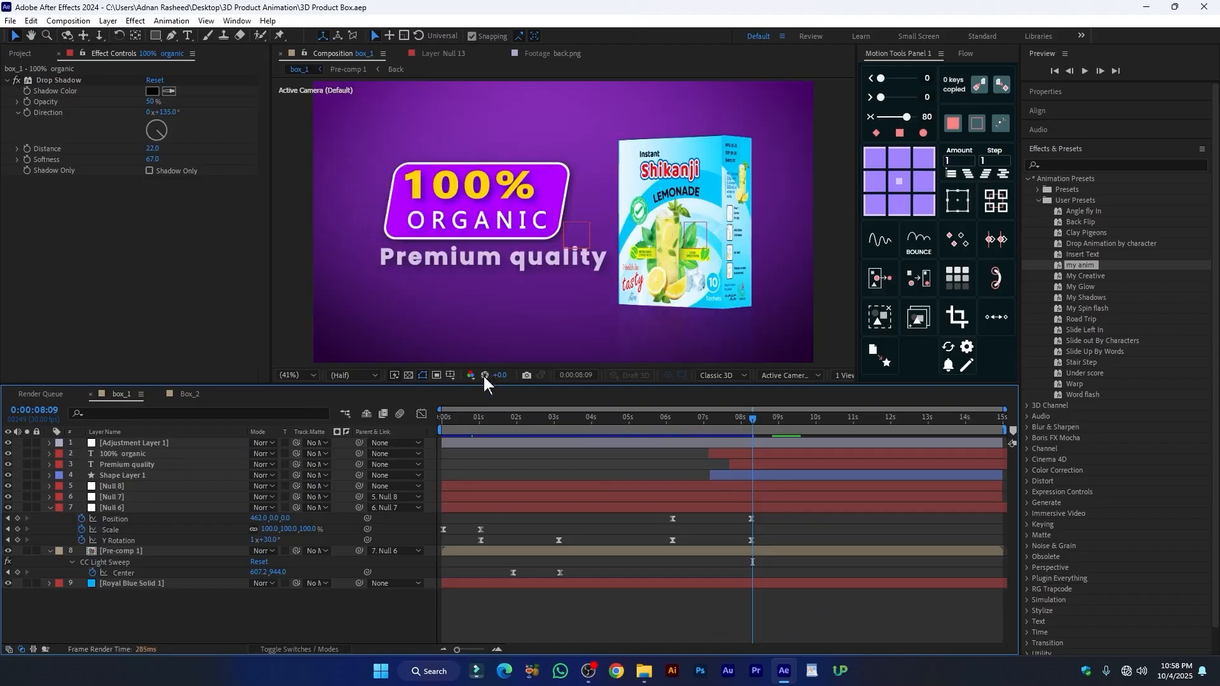
left_click(51, 507)
left_click(190, 394)
left_click(272, 562)
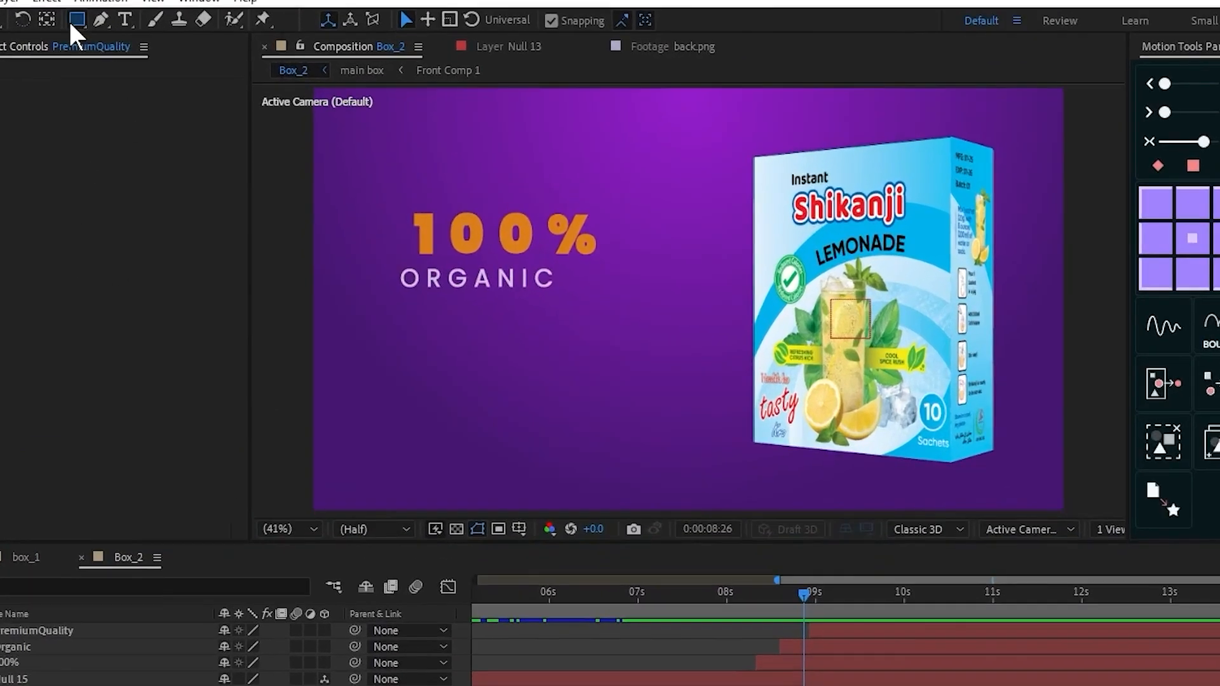
At 0:00:10:08, draw a rectangle shape of about 668 × 256 px over the "100%" and "ORGANIC" text with the Rectangle tool
left_click(154, 36)
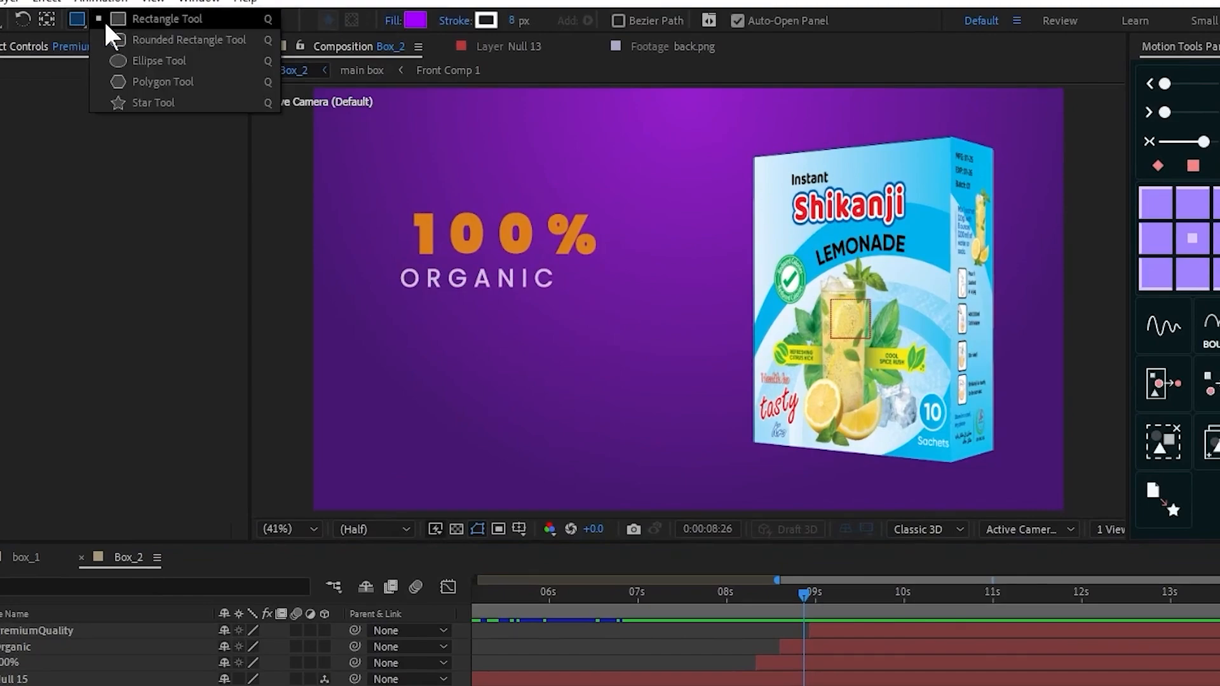
left_click(136, 21)
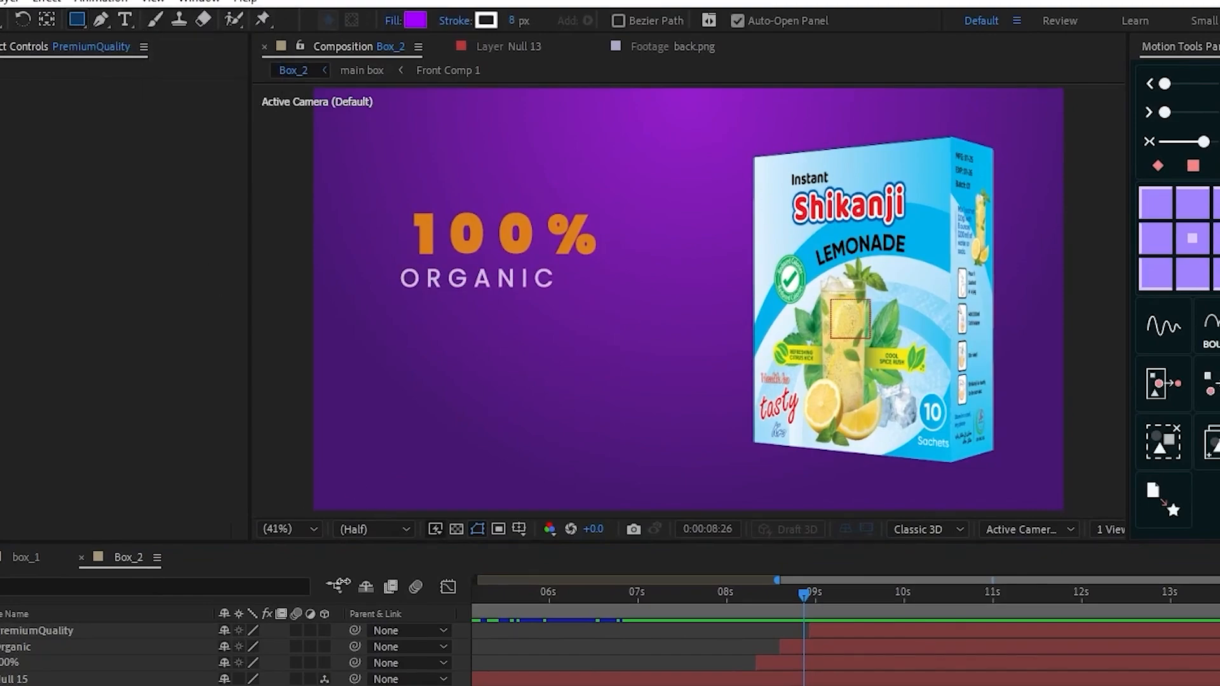
left_click_drag(860, 603, 928, 597)
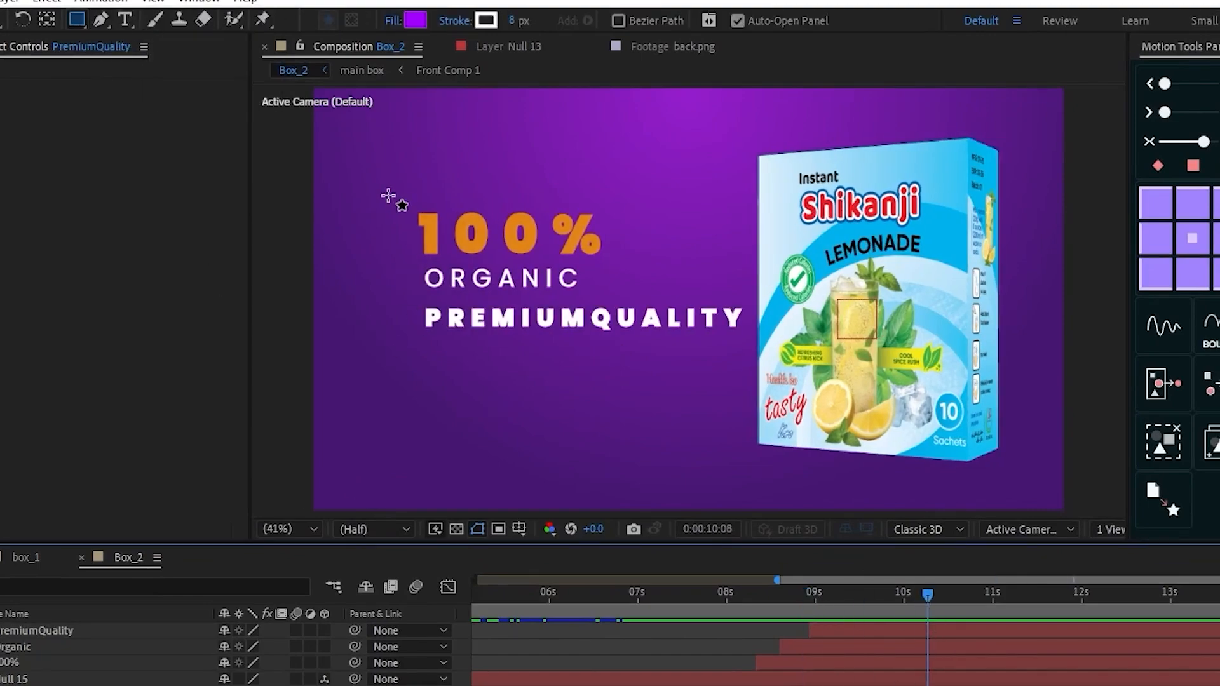
left_click_drag(387, 196, 649, 295)
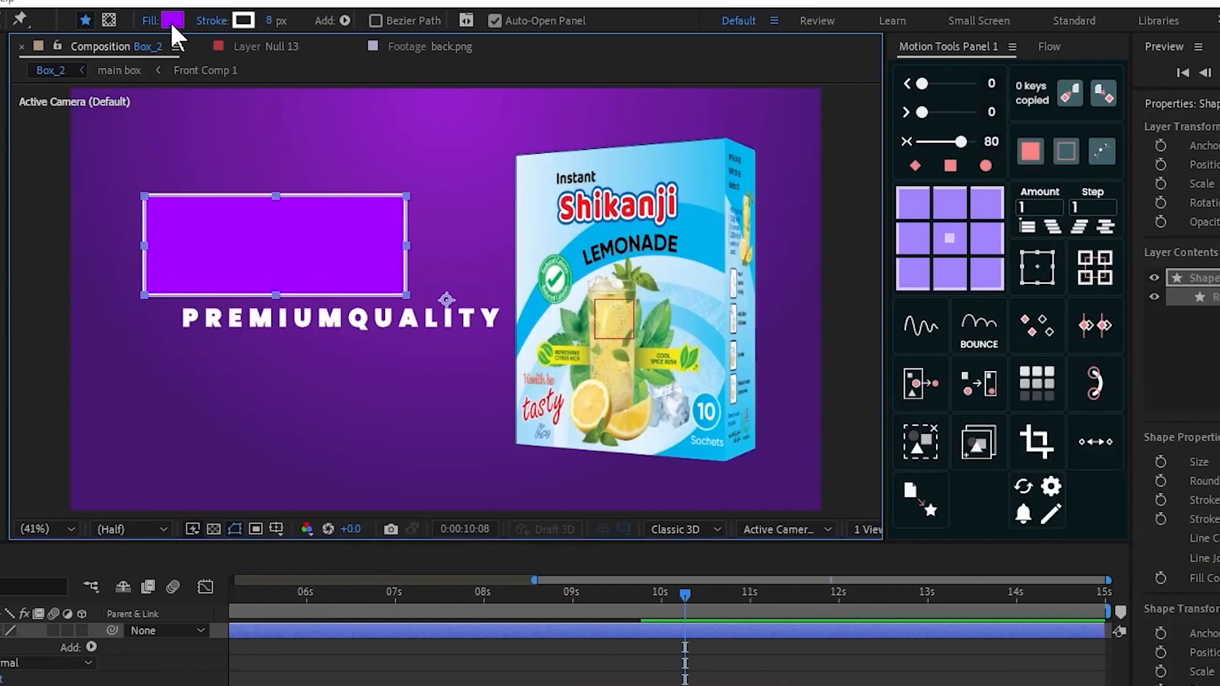
Check the rectangle's fill and stroke colours, keeping A200FF for the fill and FFFFFF for the stroke
left_click(414, 20)
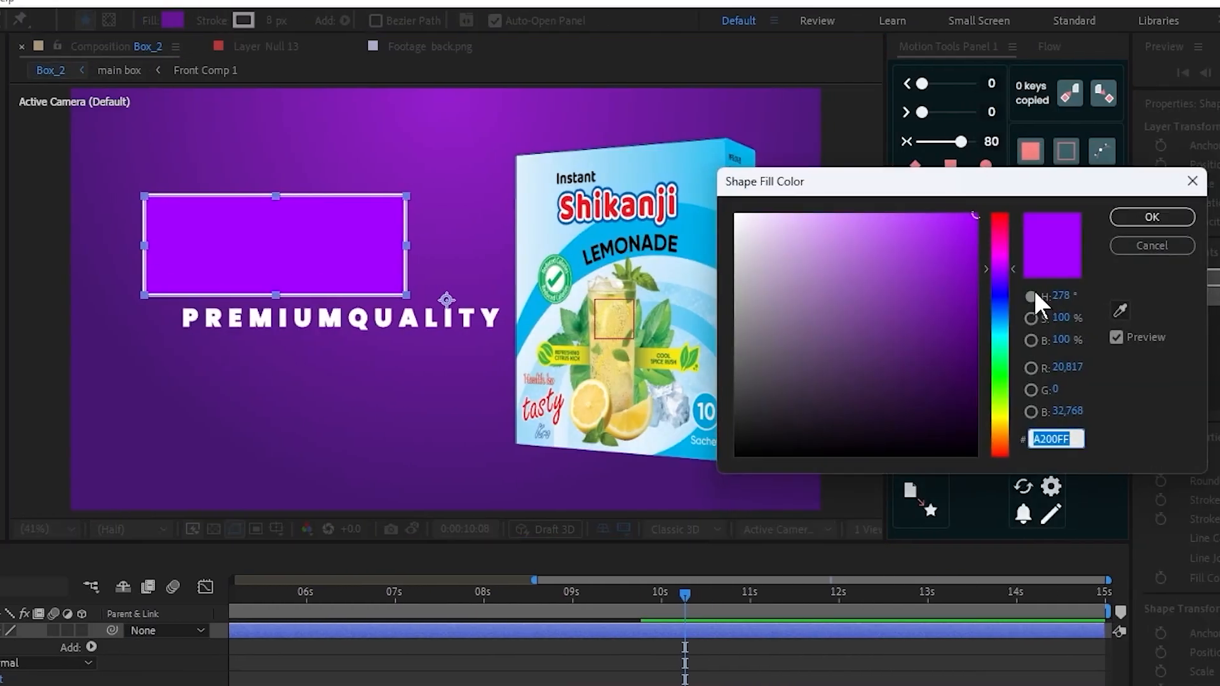
left_click(1151, 218)
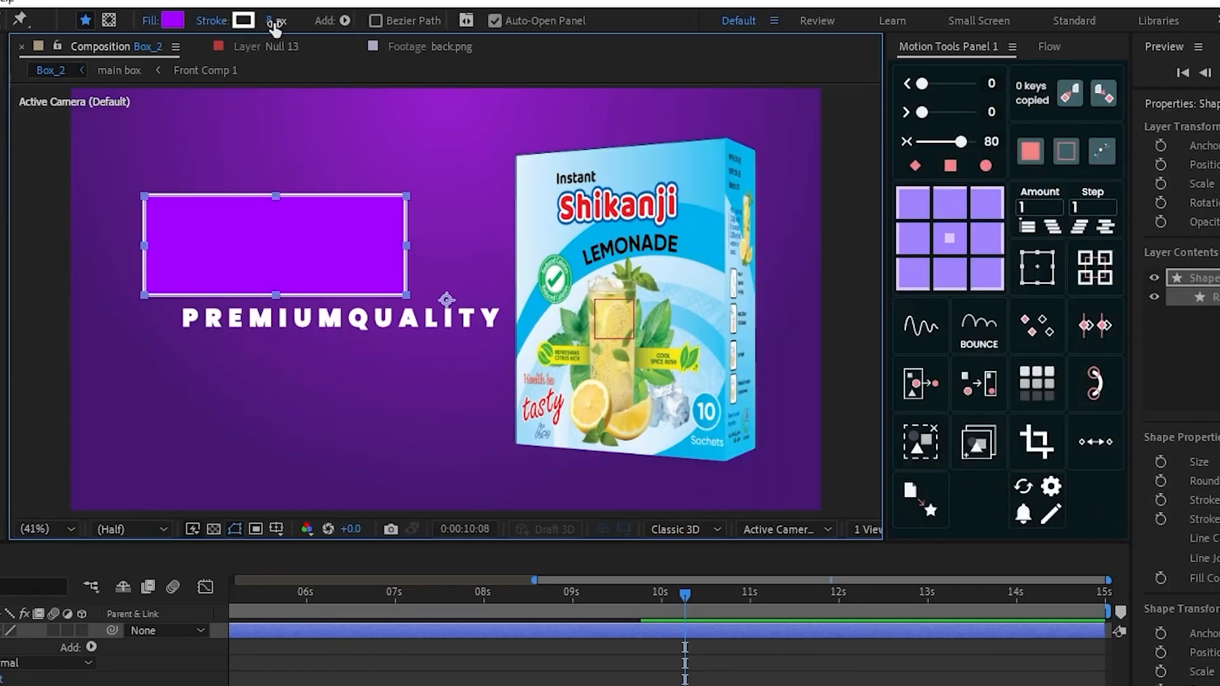
left_click(242, 23)
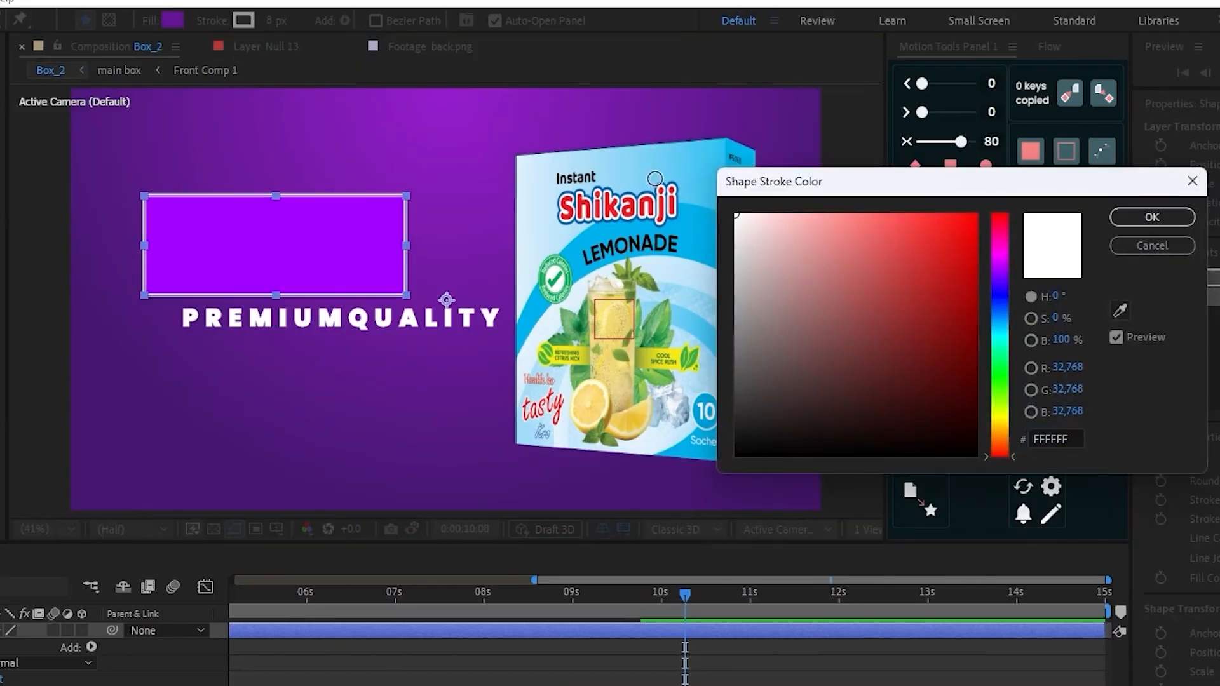
left_click(1153, 219)
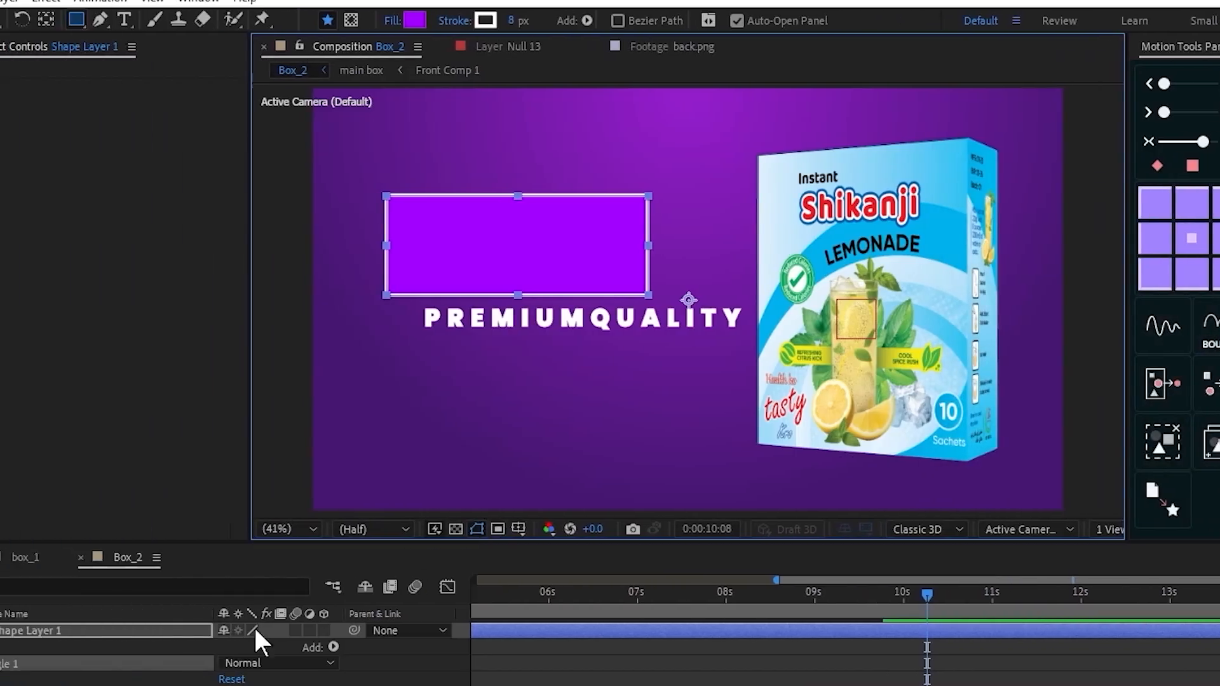
Set the rectangle's Roundness to 50 and filter the timeline properties by "roun" to locate the setting
left_click(113, 629)
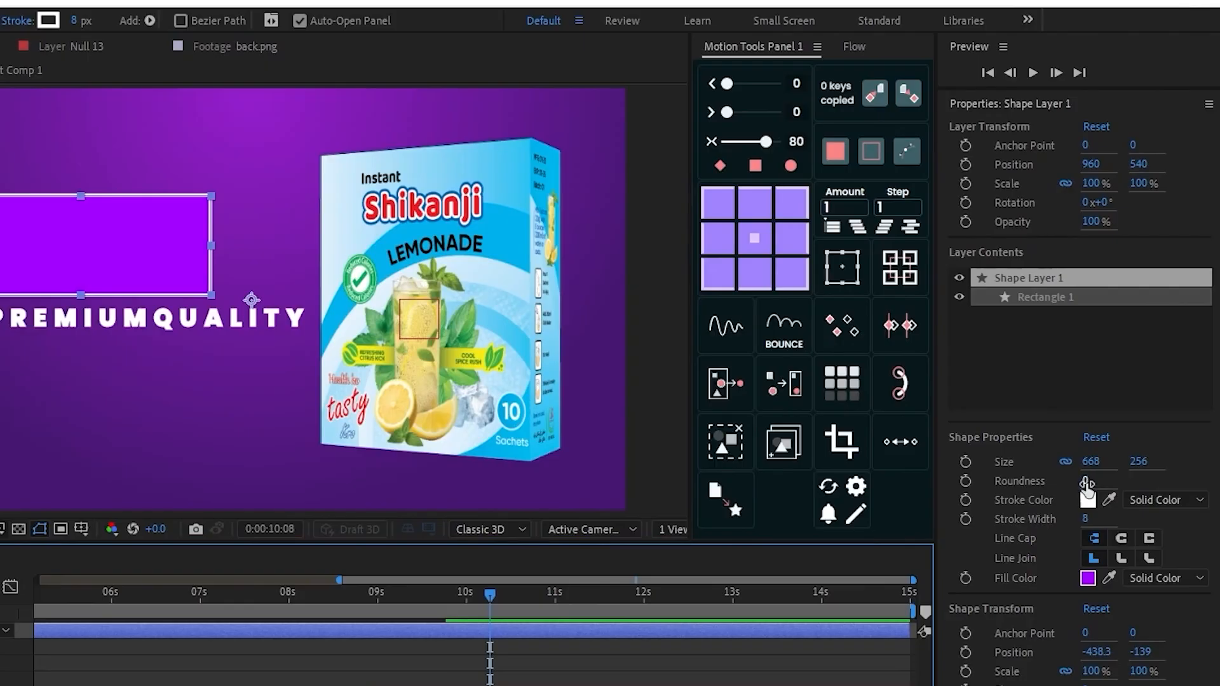
left_click(1086, 481)
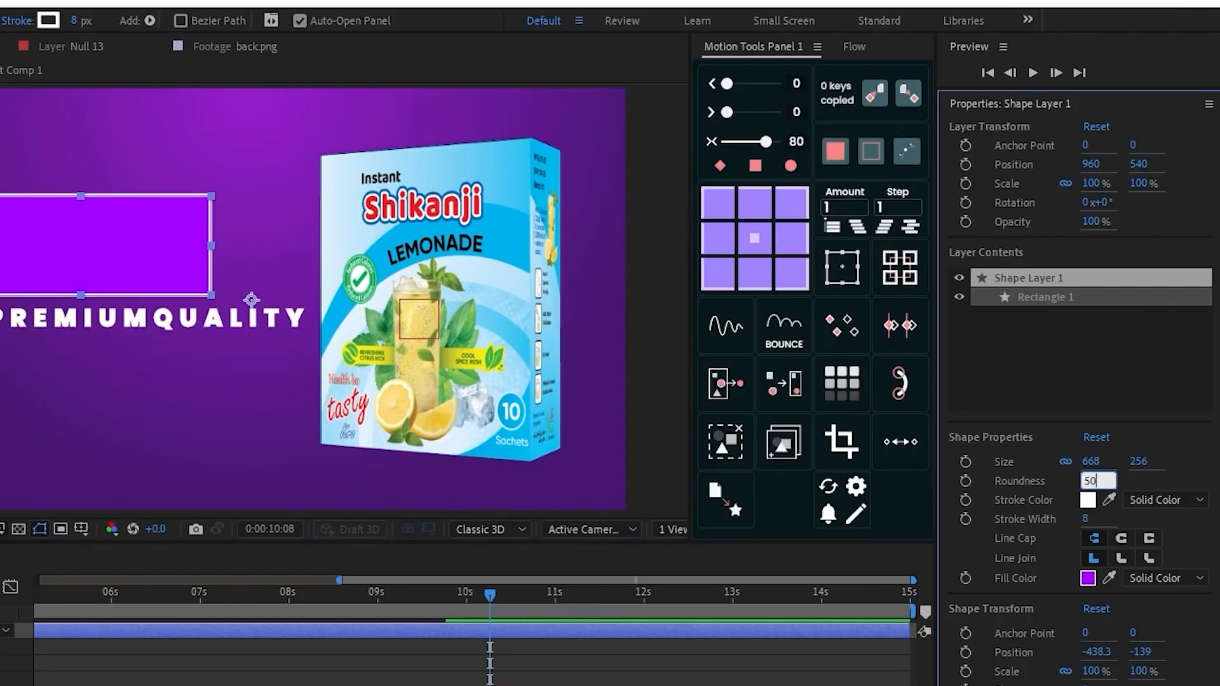
type("50")
key("Return")
left_click(133, 507)
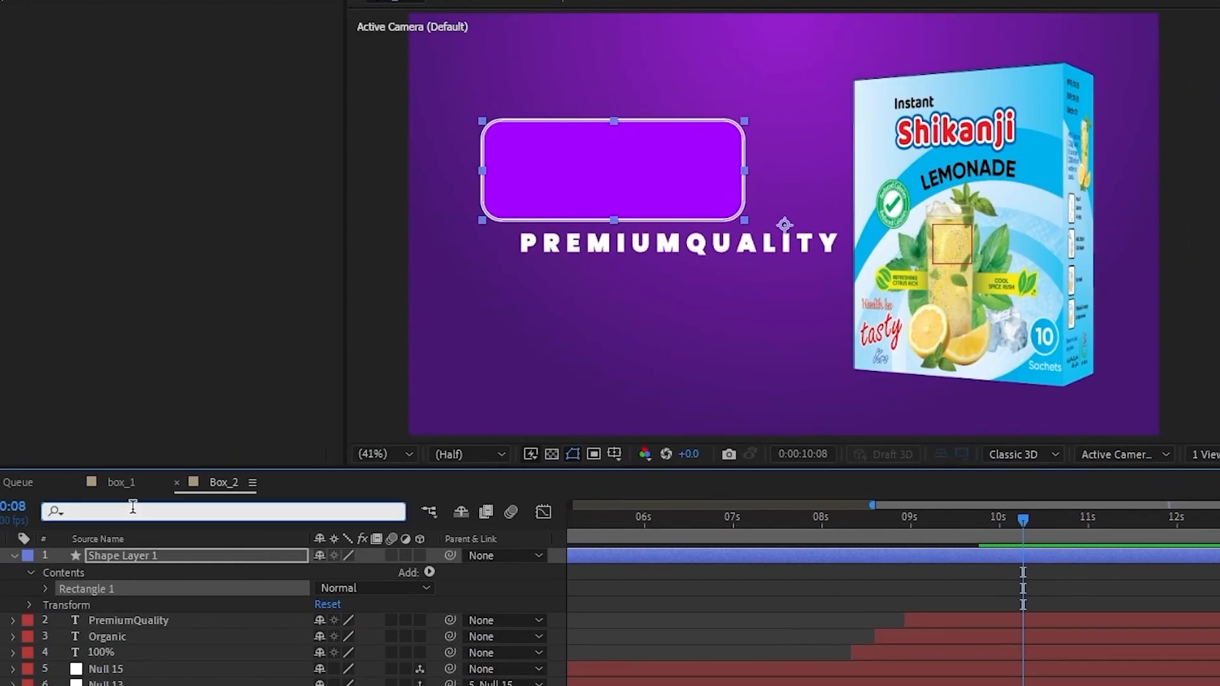
type("roun")
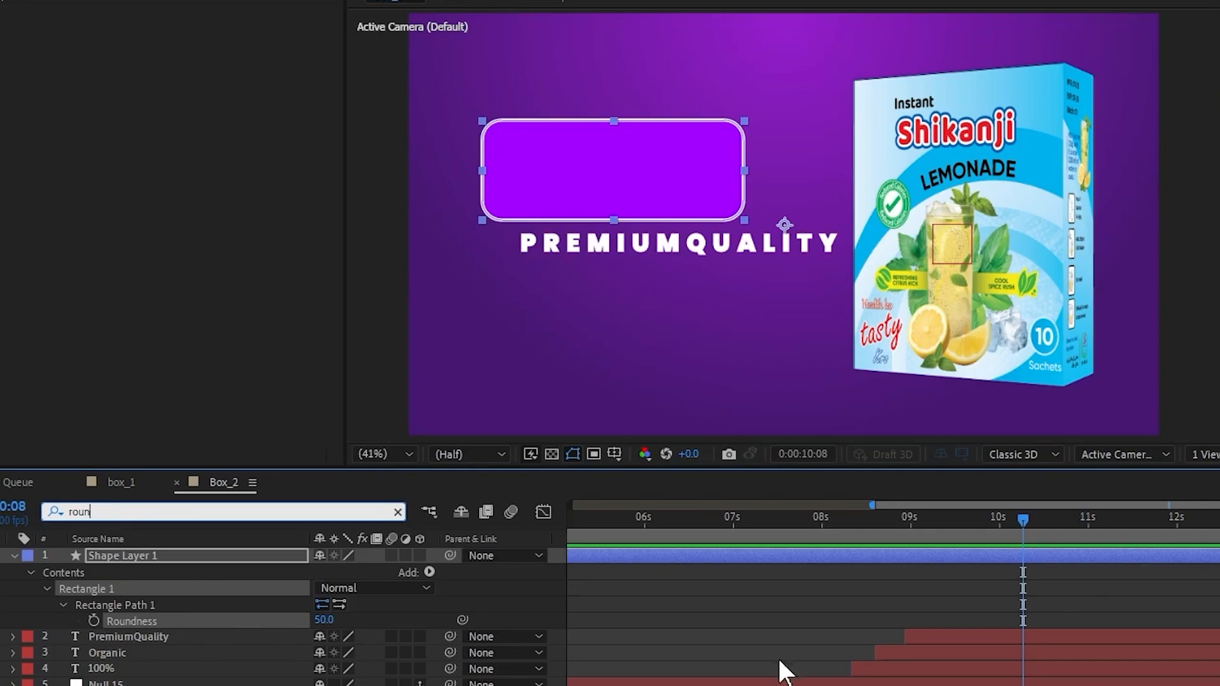
Move Shape Layer 1 directly below the 100% text layer and set the rectangle's Skew to 14
left_click(13, 556)
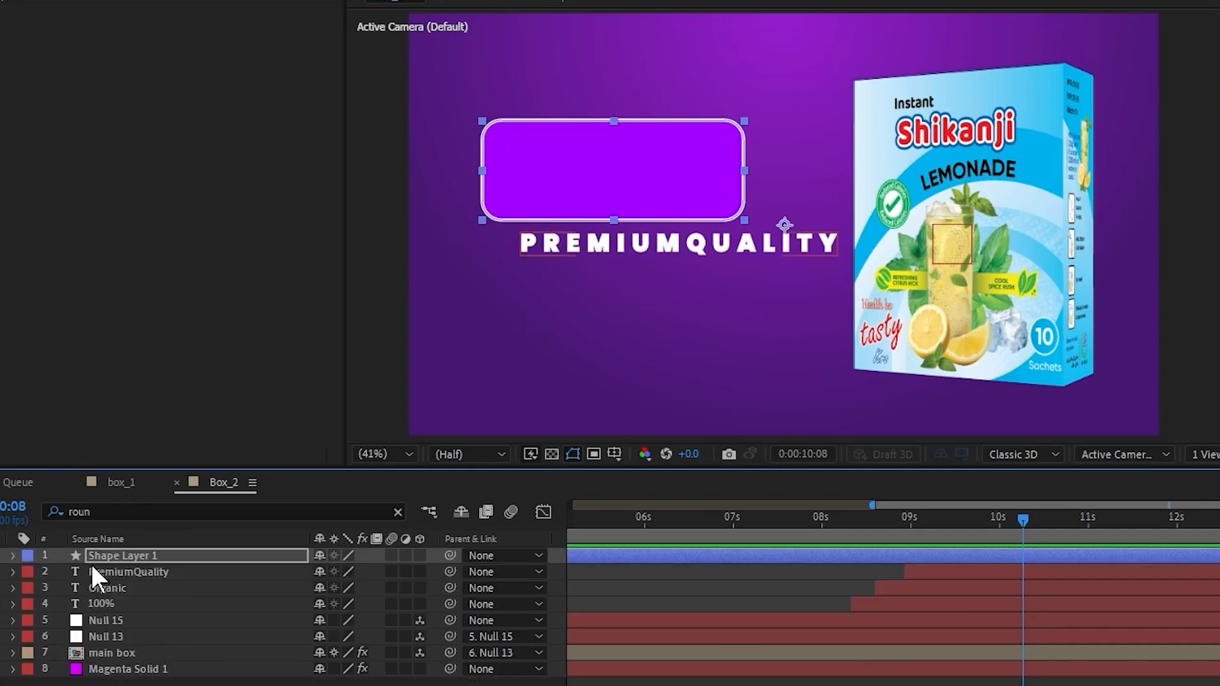
left_click(109, 555)
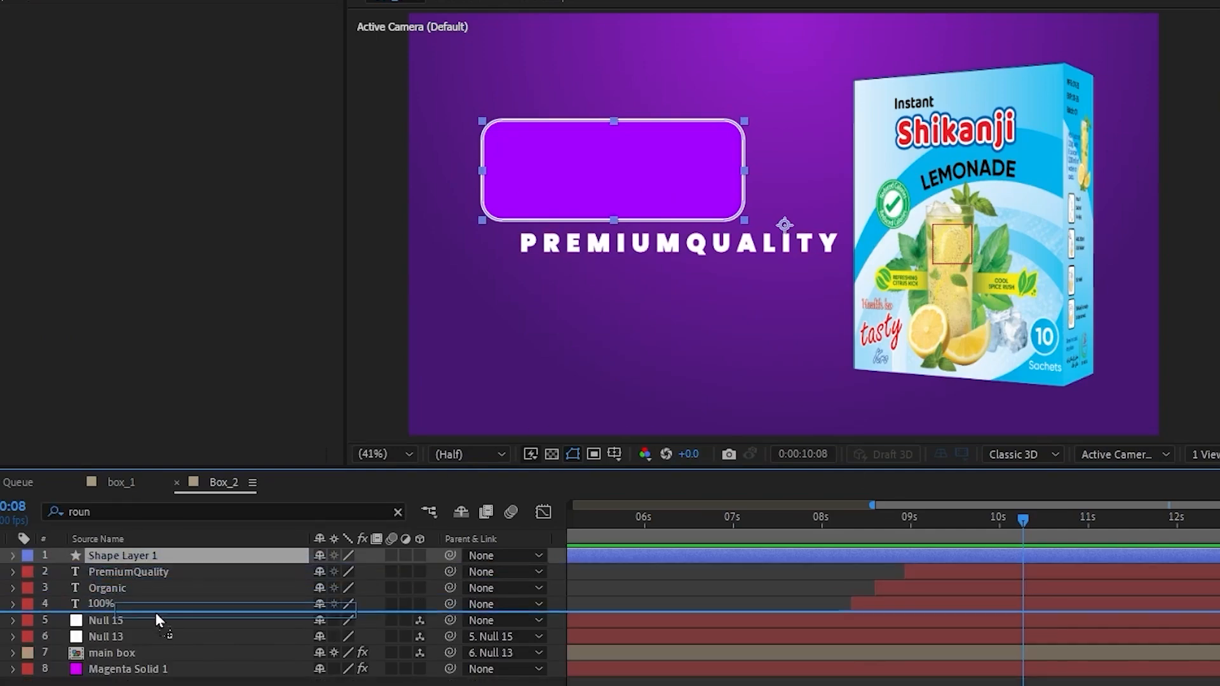
left_click_drag(154, 607, 152, 608)
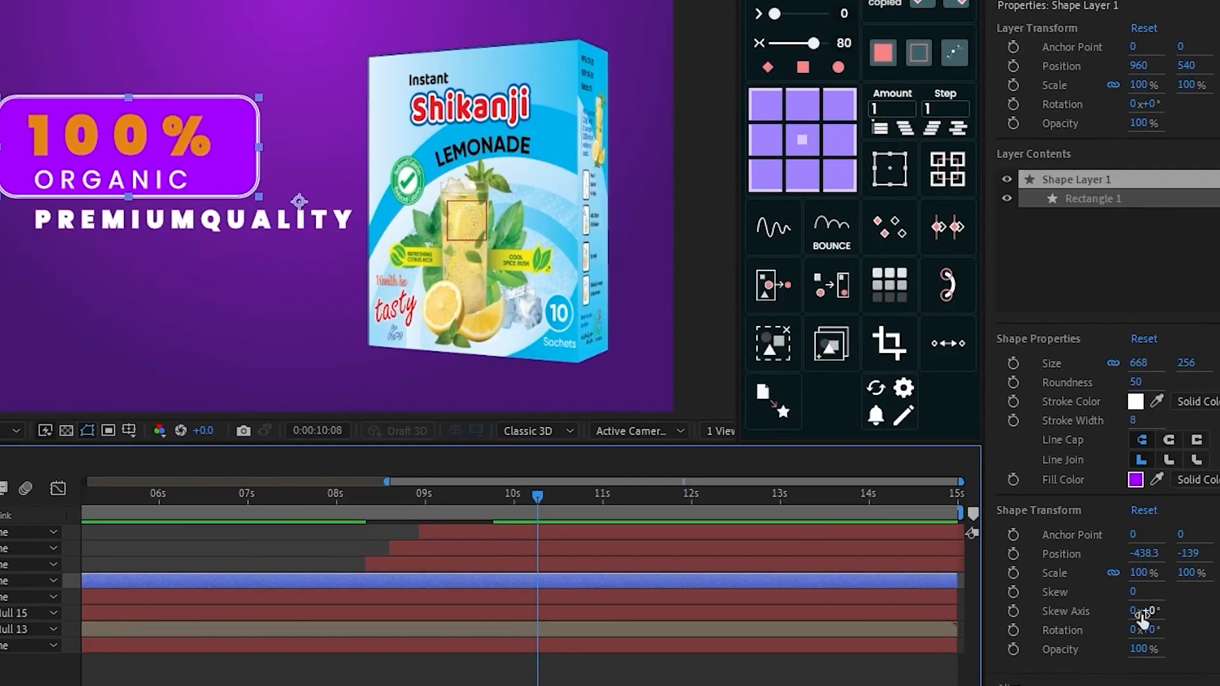
left_click_drag(1134, 597, 1147, 596)
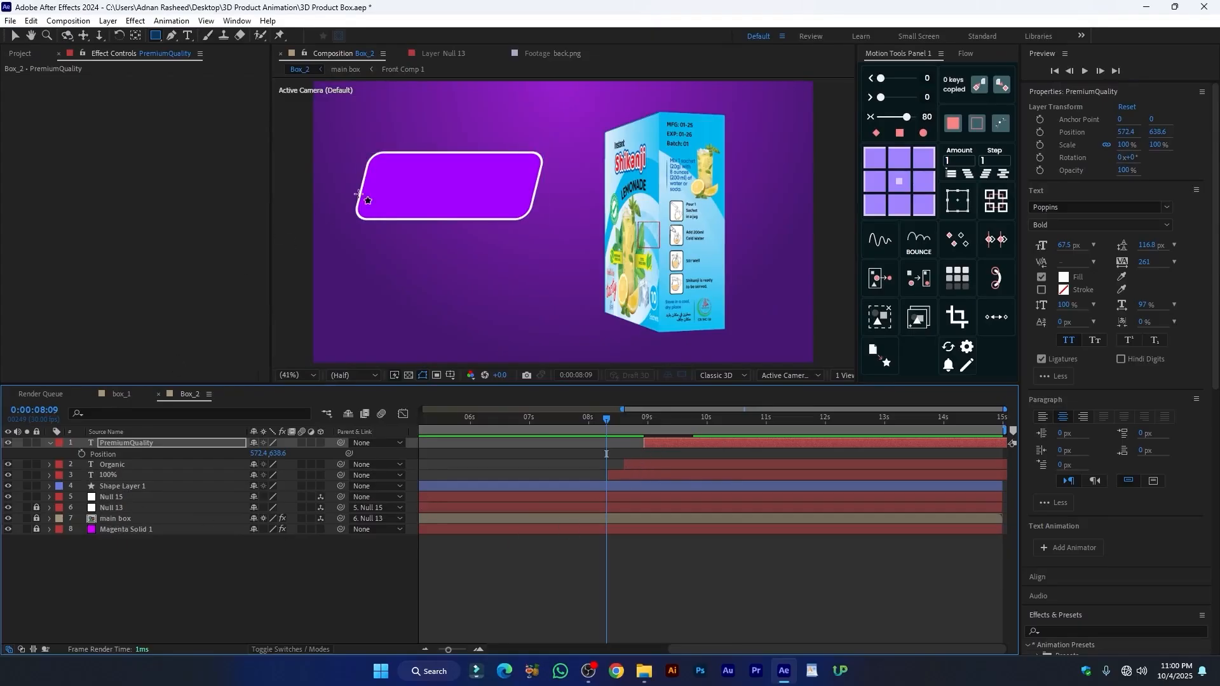
Shift Shape Layer 1 to start together with the 100% text layer and move its anchor point to the panel's bottom centre
left_click(108, 486)
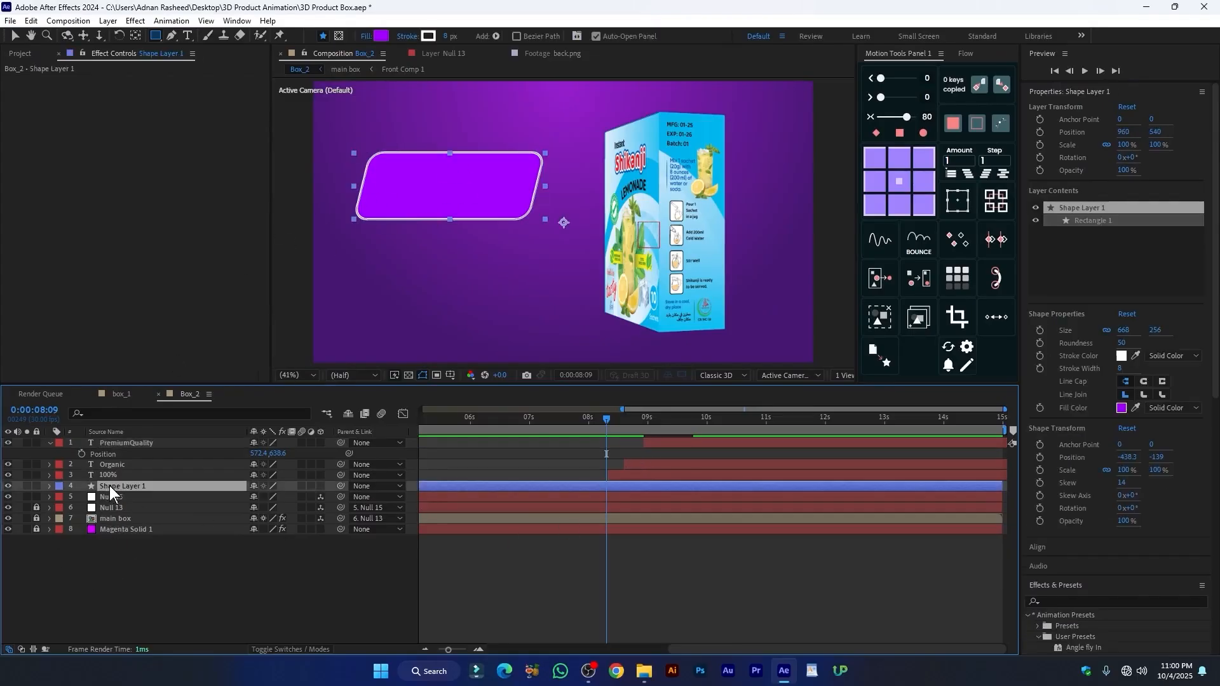
left_click_drag(427, 490, 749, 484)
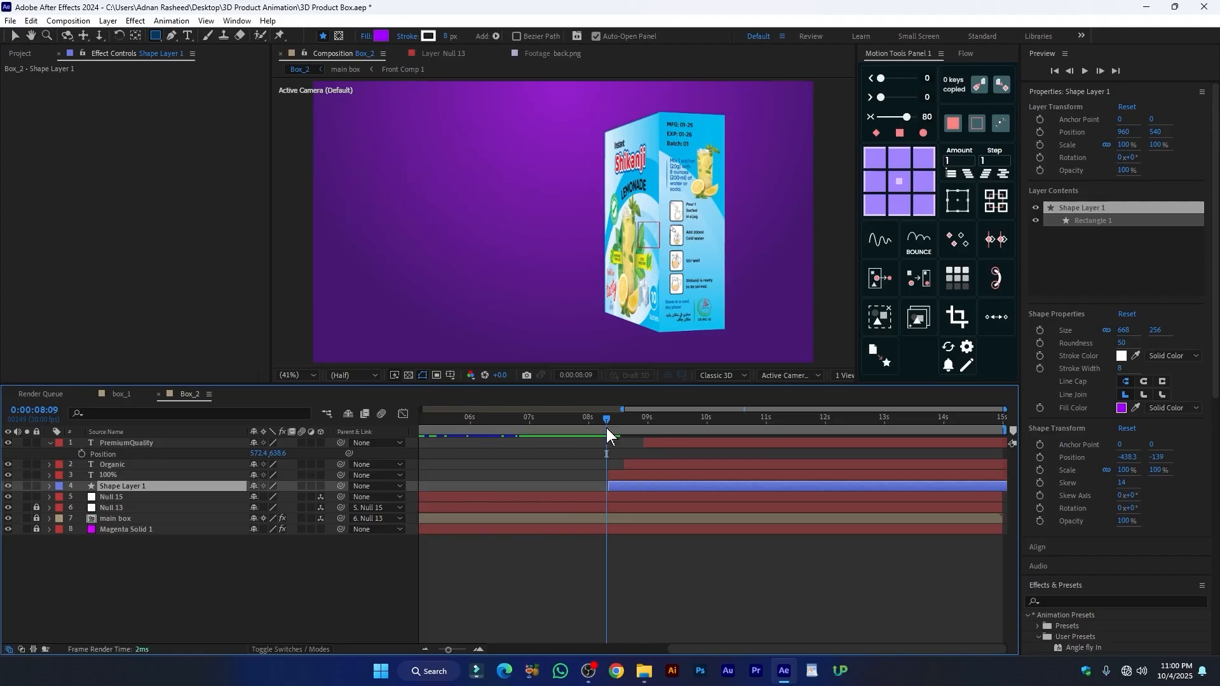
left_click_drag(606, 421, 608, 422)
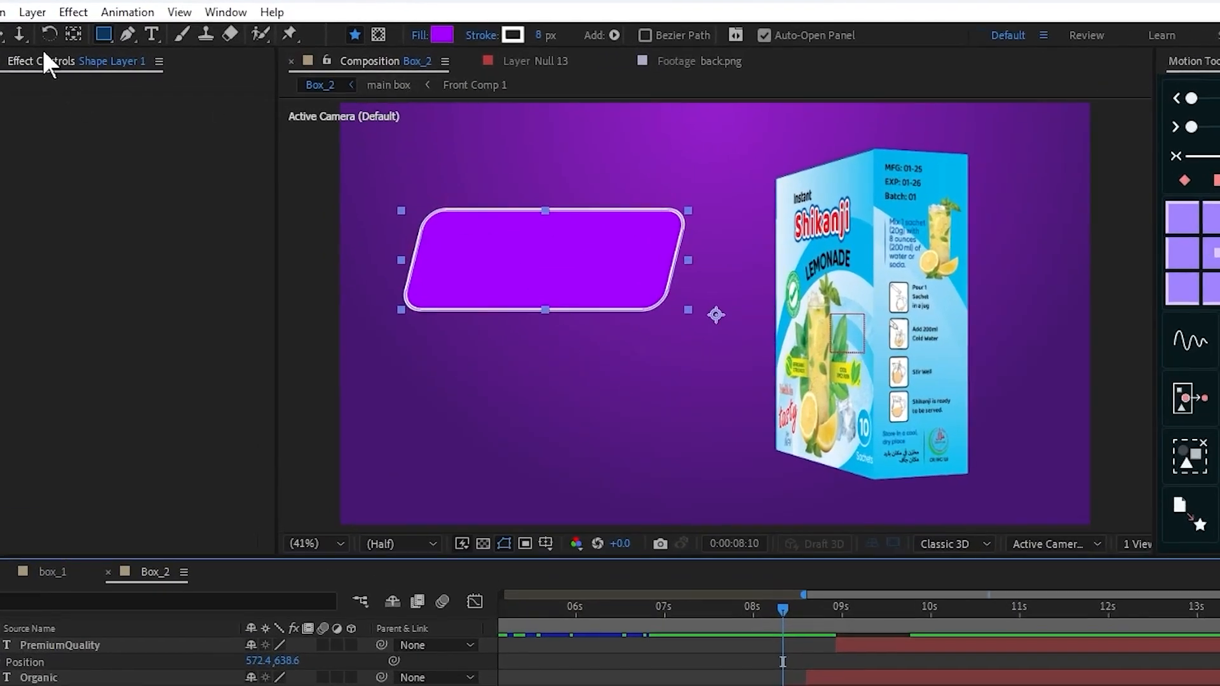
left_click(71, 36)
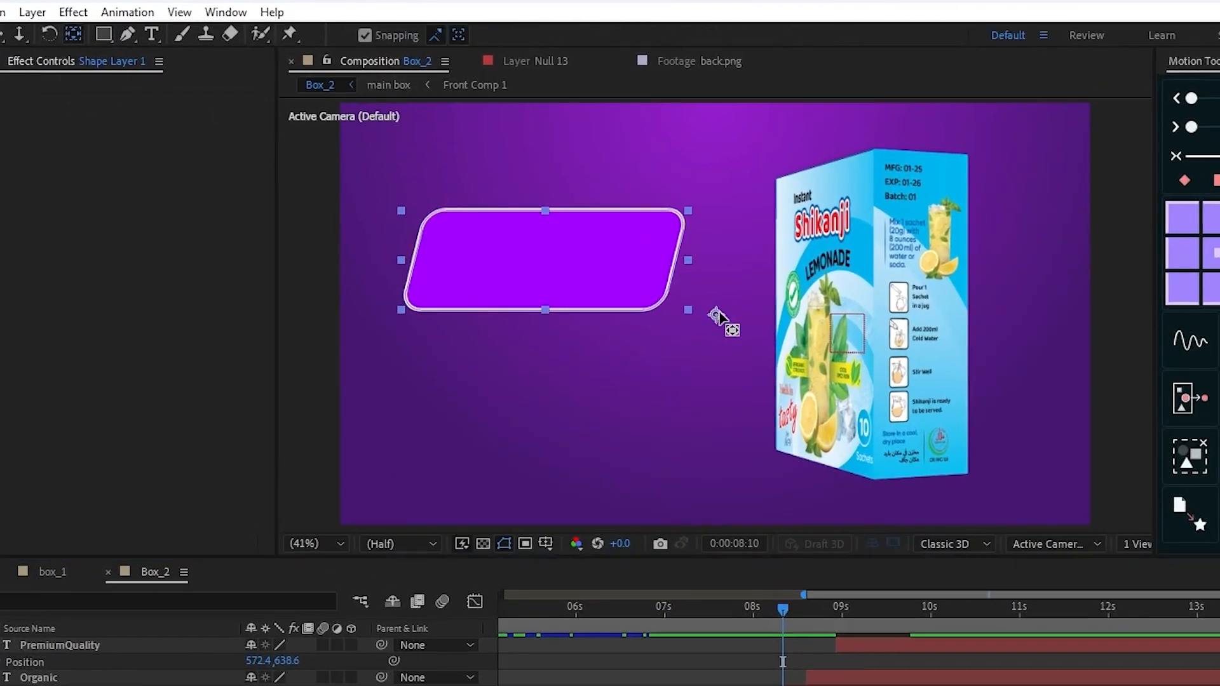
left_click_drag(717, 314, 543, 327)
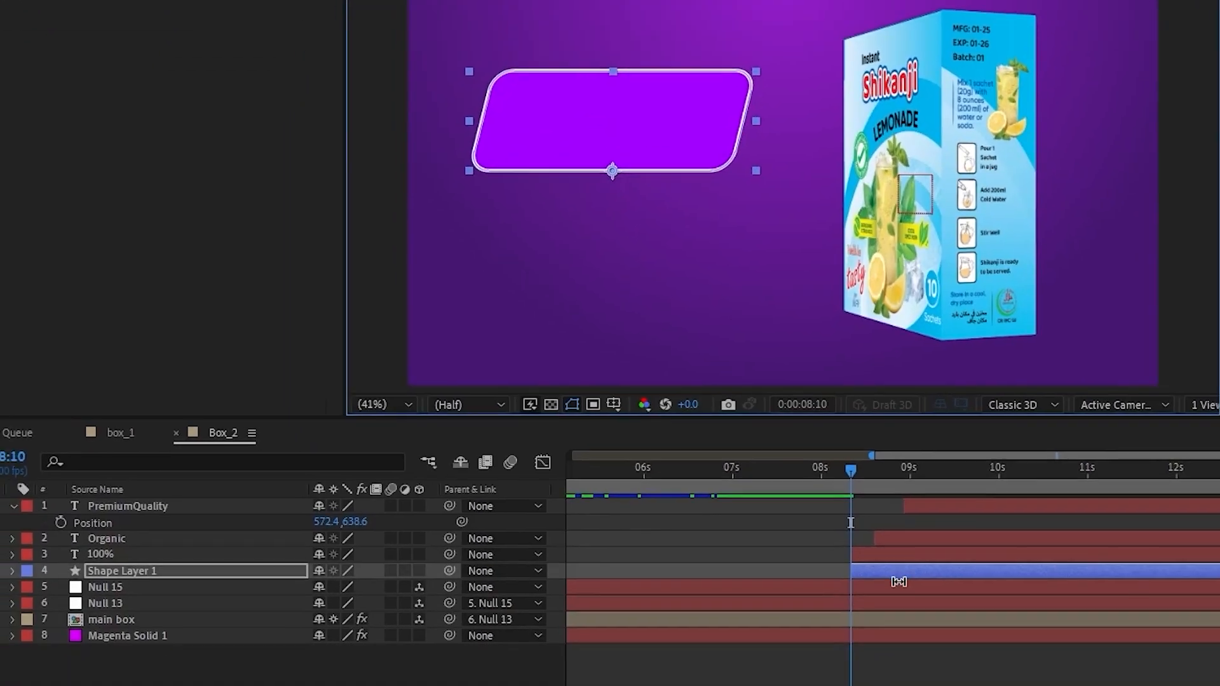
Keyframe Shape Layer 1's Opacity from 0% at 0:00:08:10 to 100% about half a second later
left_click(846, 678)
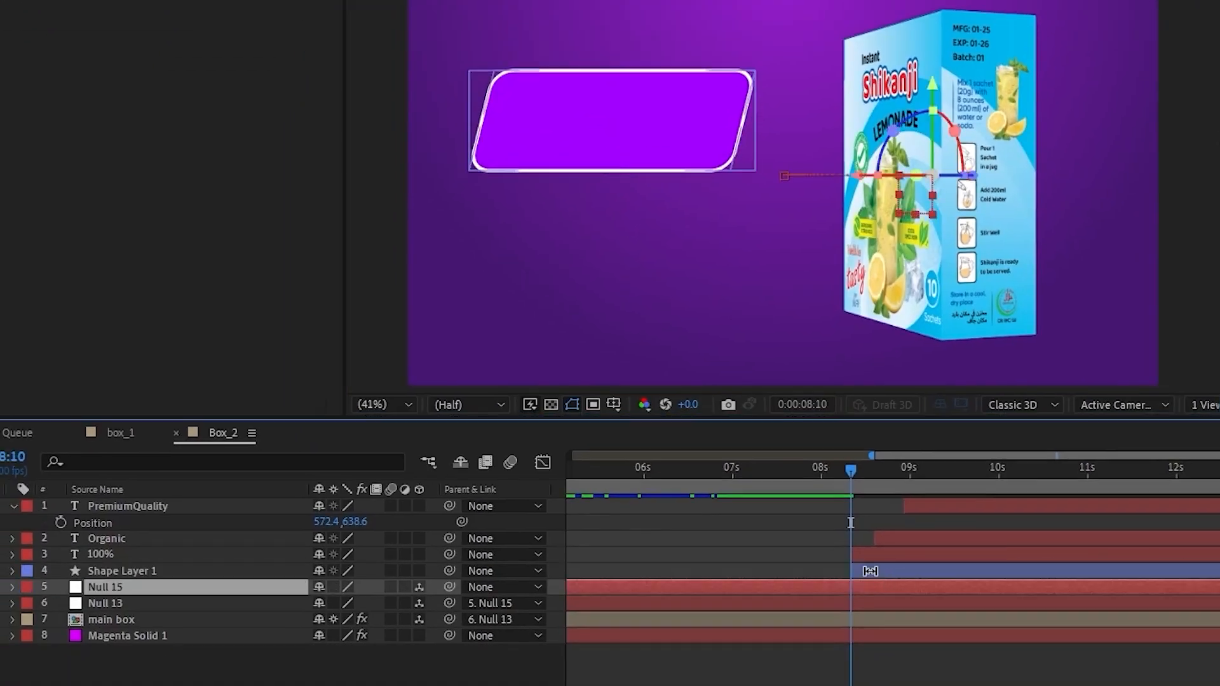
left_click(826, 661)
key("t")
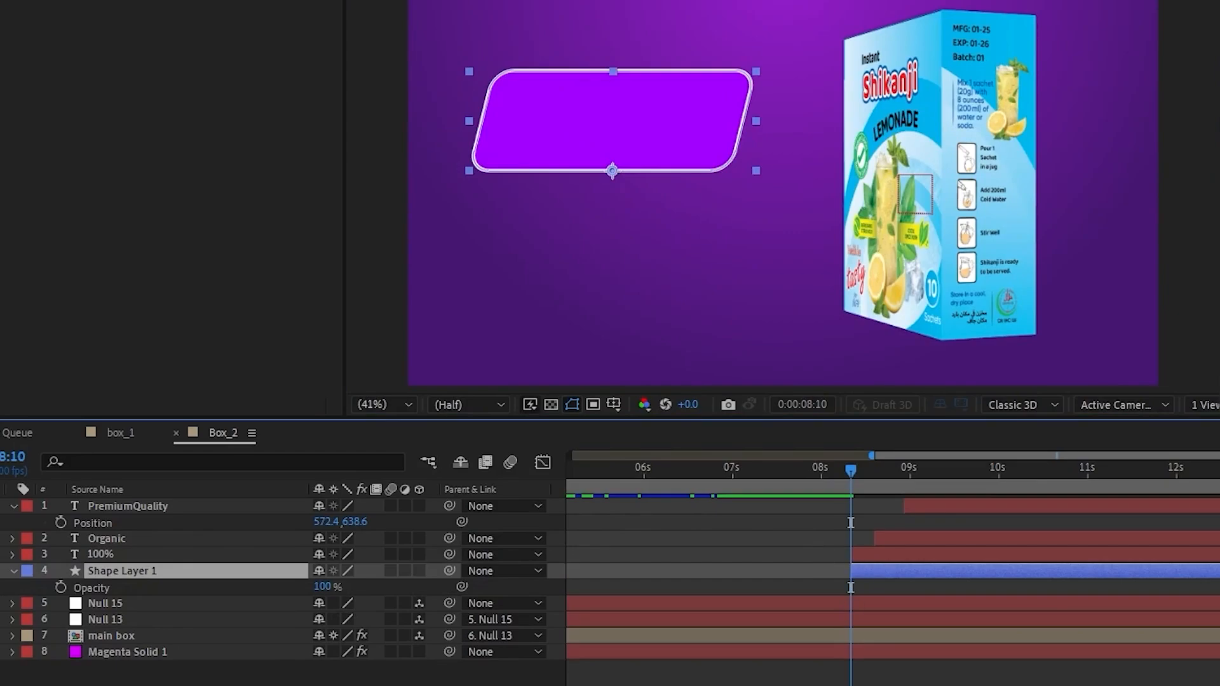
left_click(60, 589)
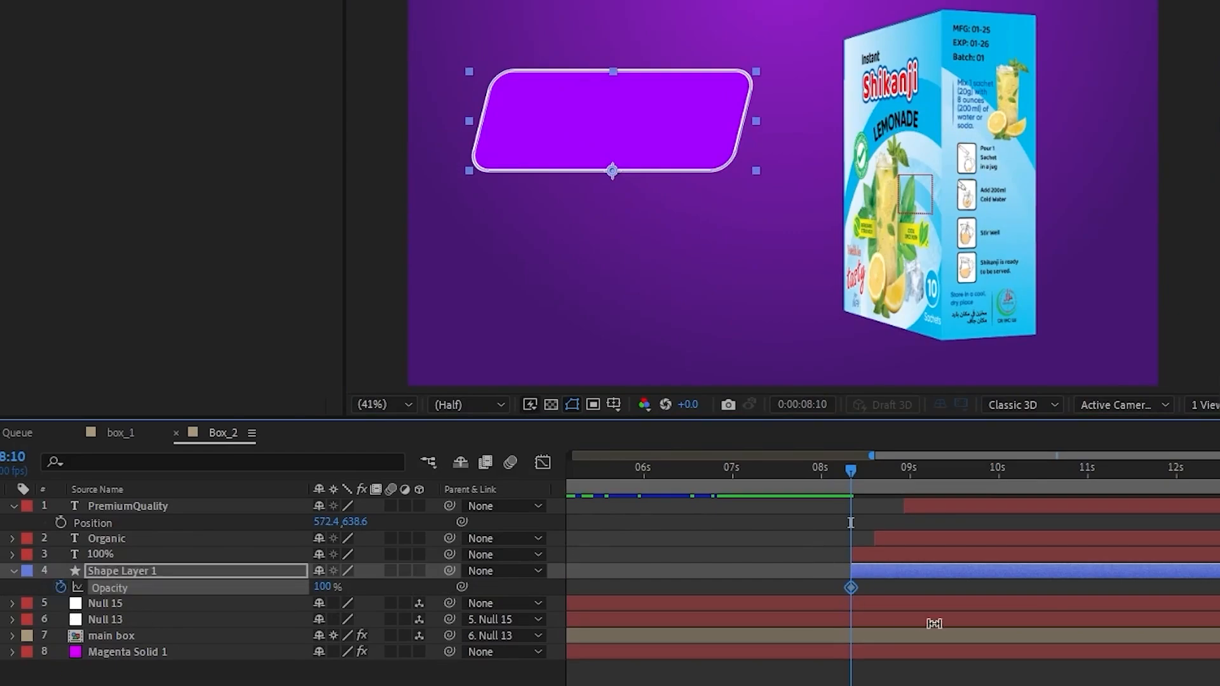
left_click_drag(851, 588, 900, 588)
left_click_drag(286, 589, 109, 590)
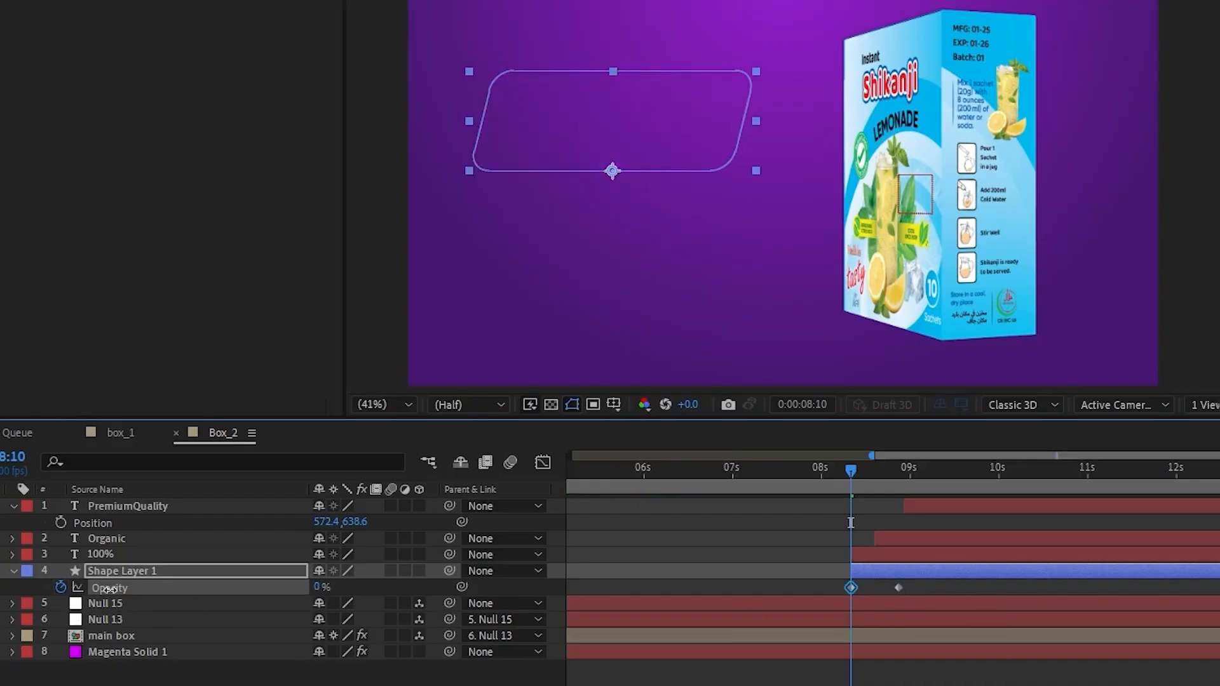
Apply Easy Ease to both Opacity keyframes of Shape Layer 1 and preview the panel's fade-in
left_click_drag(916, 588, 772, 595)
key("F9")
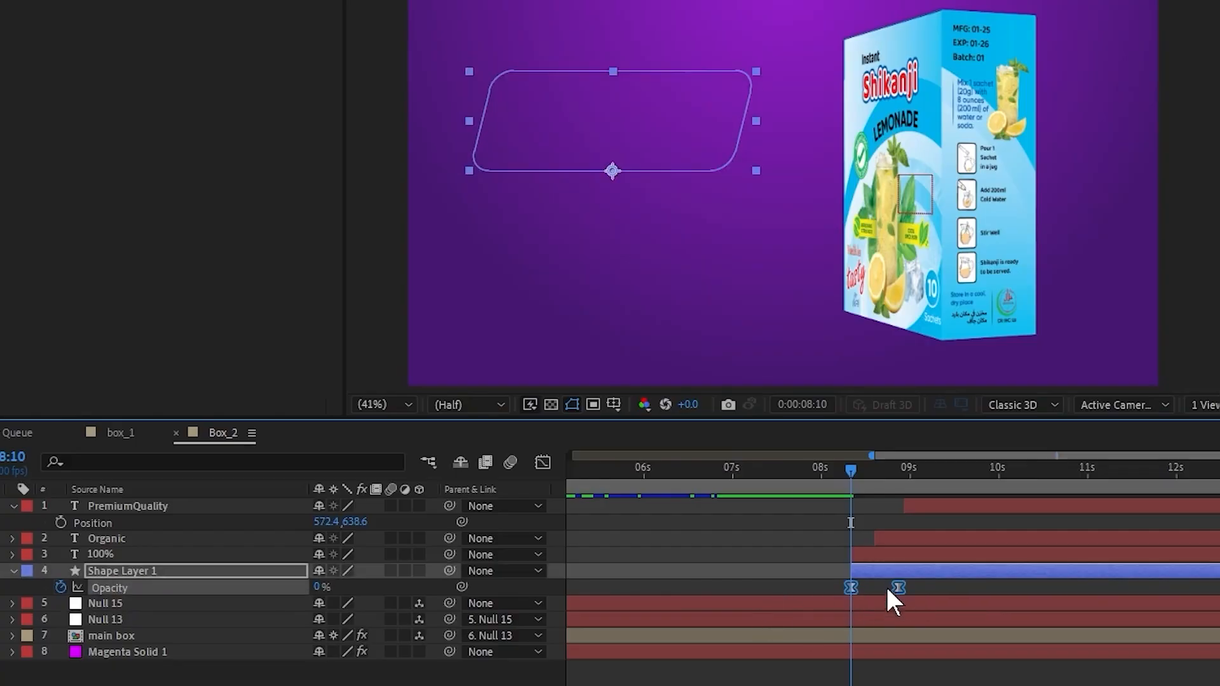
key("space")
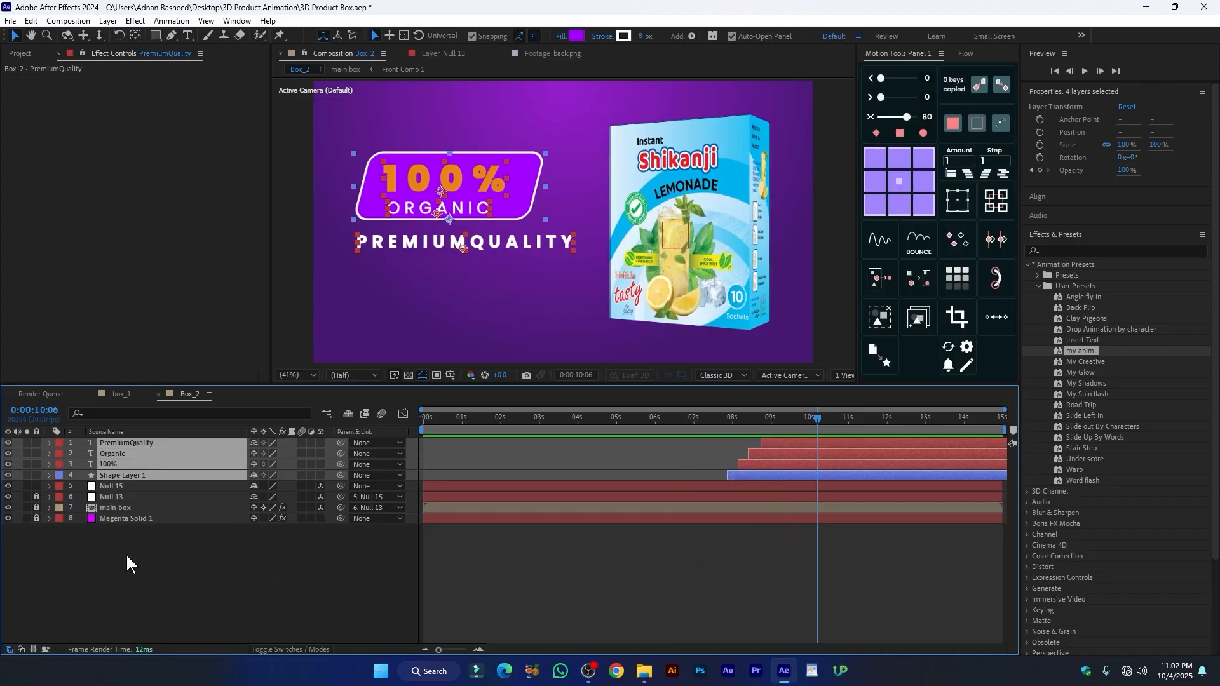
Create an adjustment layer above all layers in Box_2 and apply the Curves effect to it
left_click(127, 556)
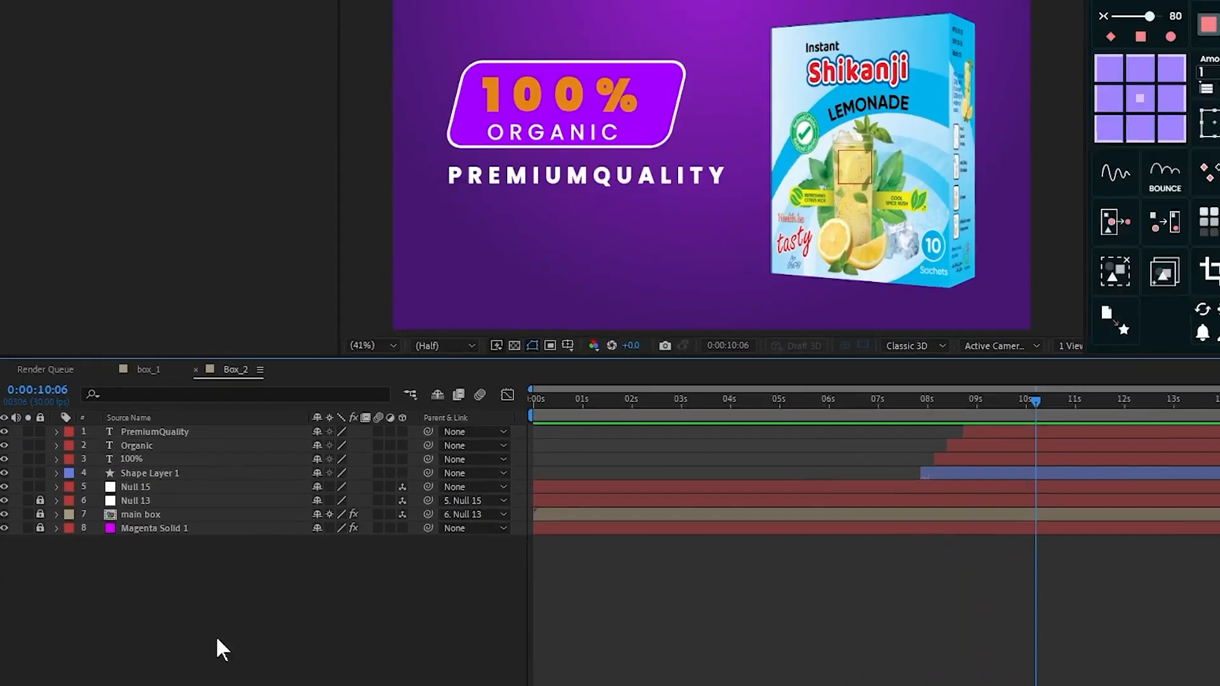
right_click(264, 563)
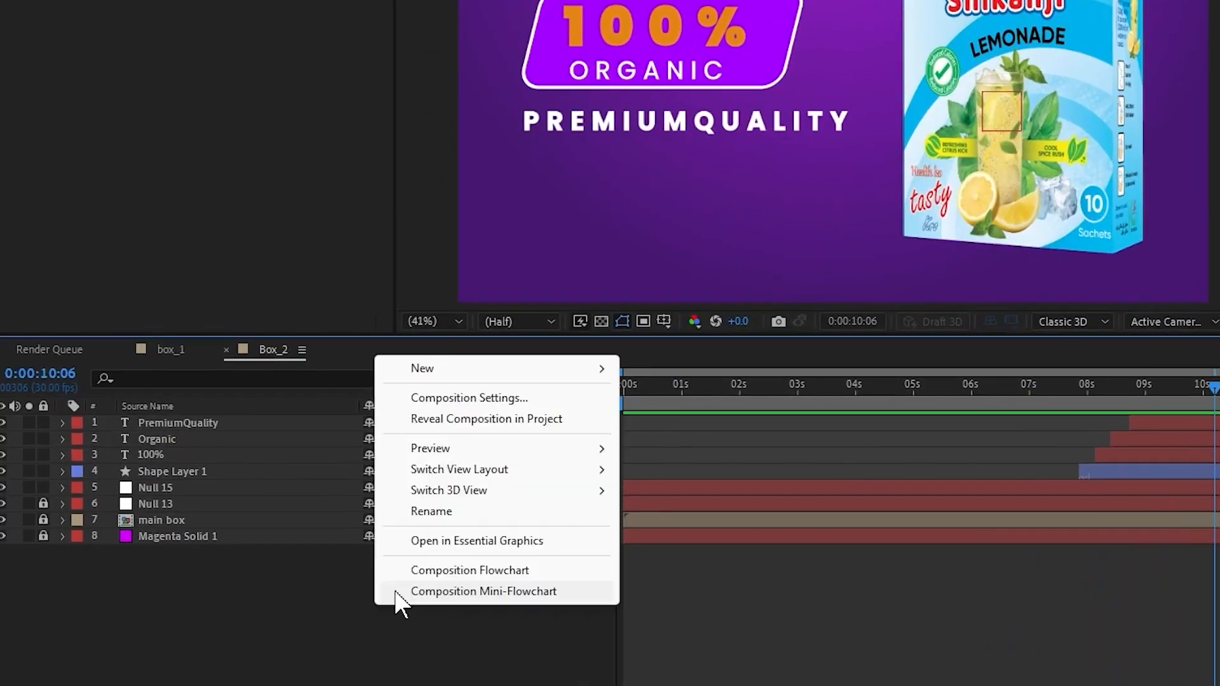
mouse_move(310, 408)
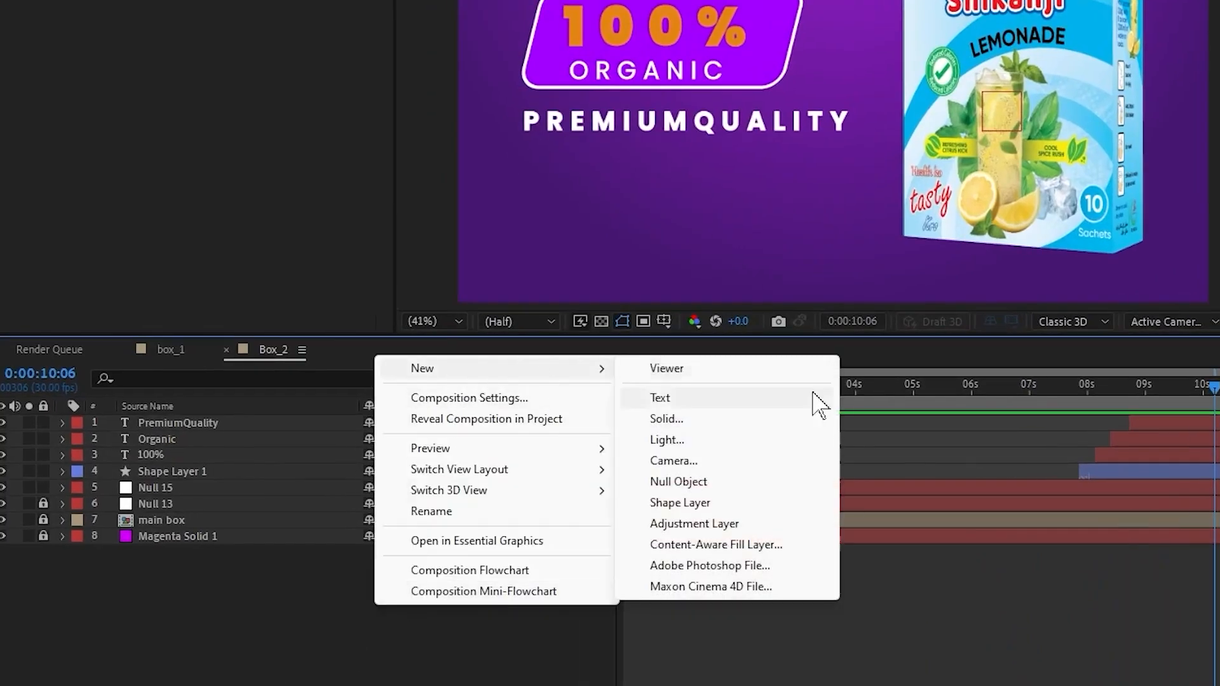
left_click(712, 525)
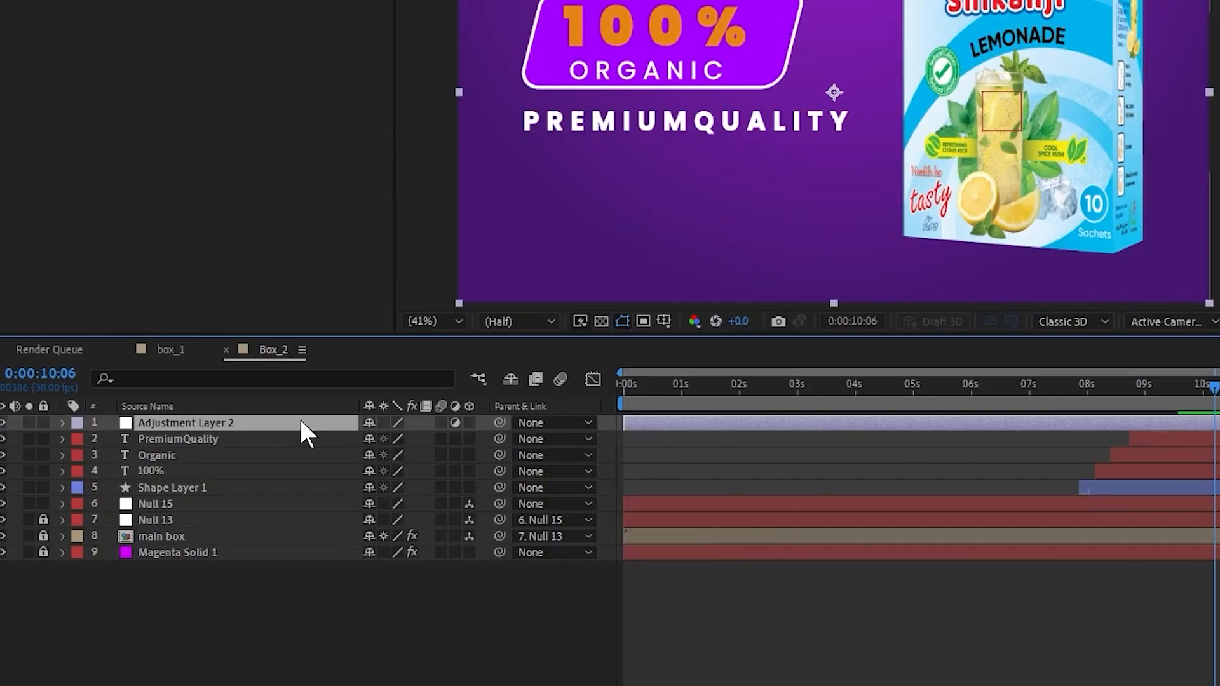
key("ctrl+space")
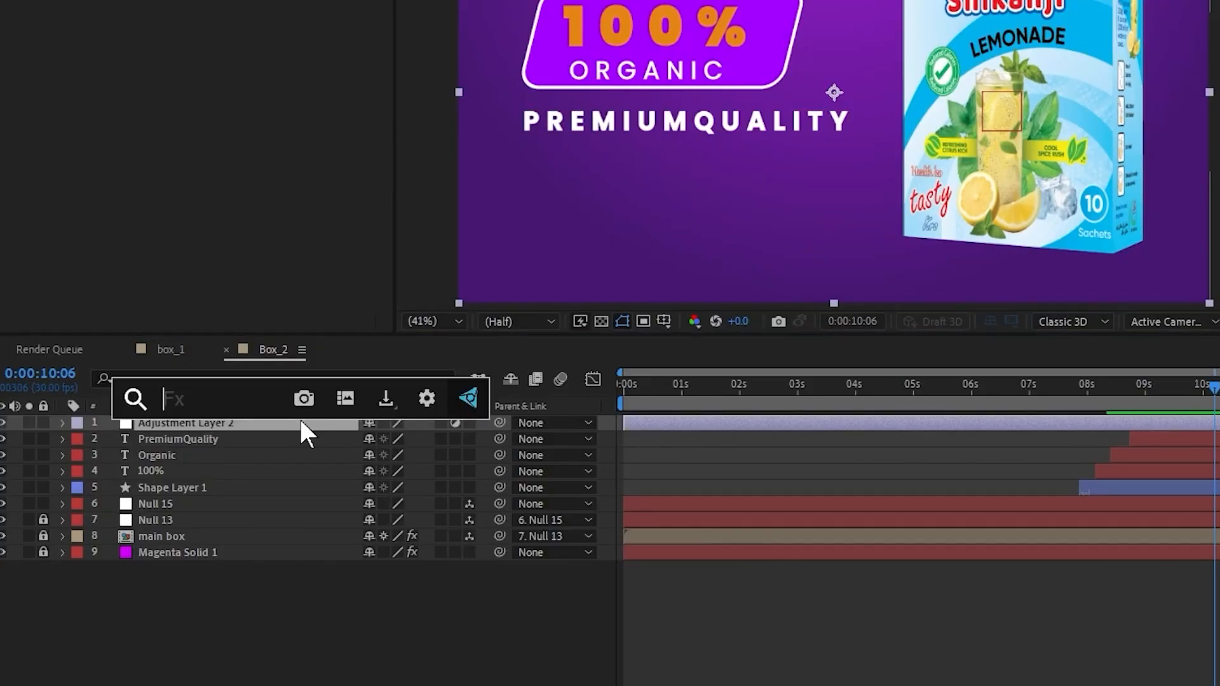
type("curve")
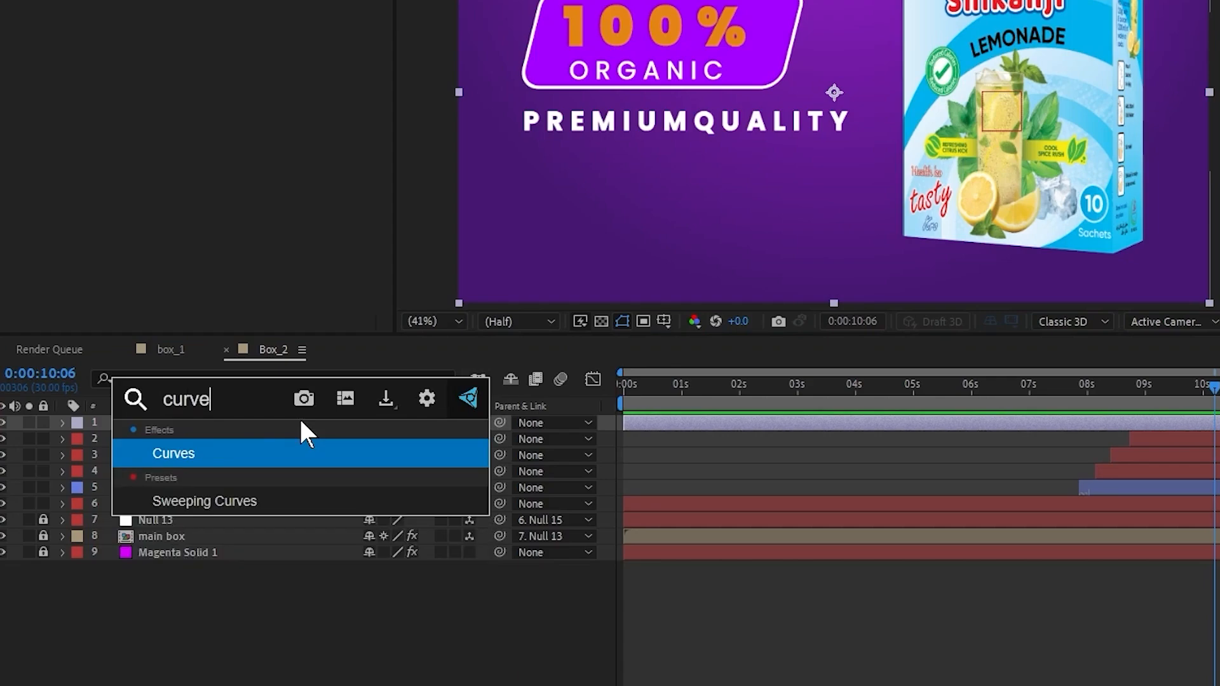
key("Return")
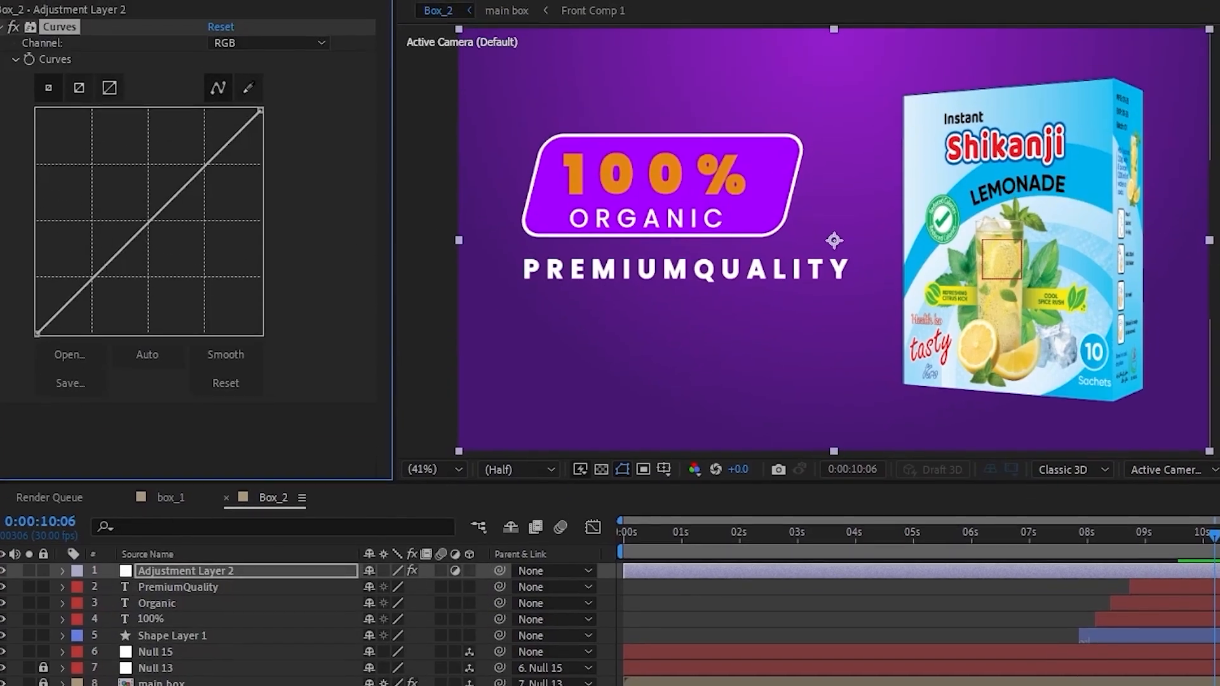
Shape the RGB curve into a gentle S by lowering the shadows and raising the highlights slightly
left_click_drag(1101, 481, 1114, 579)
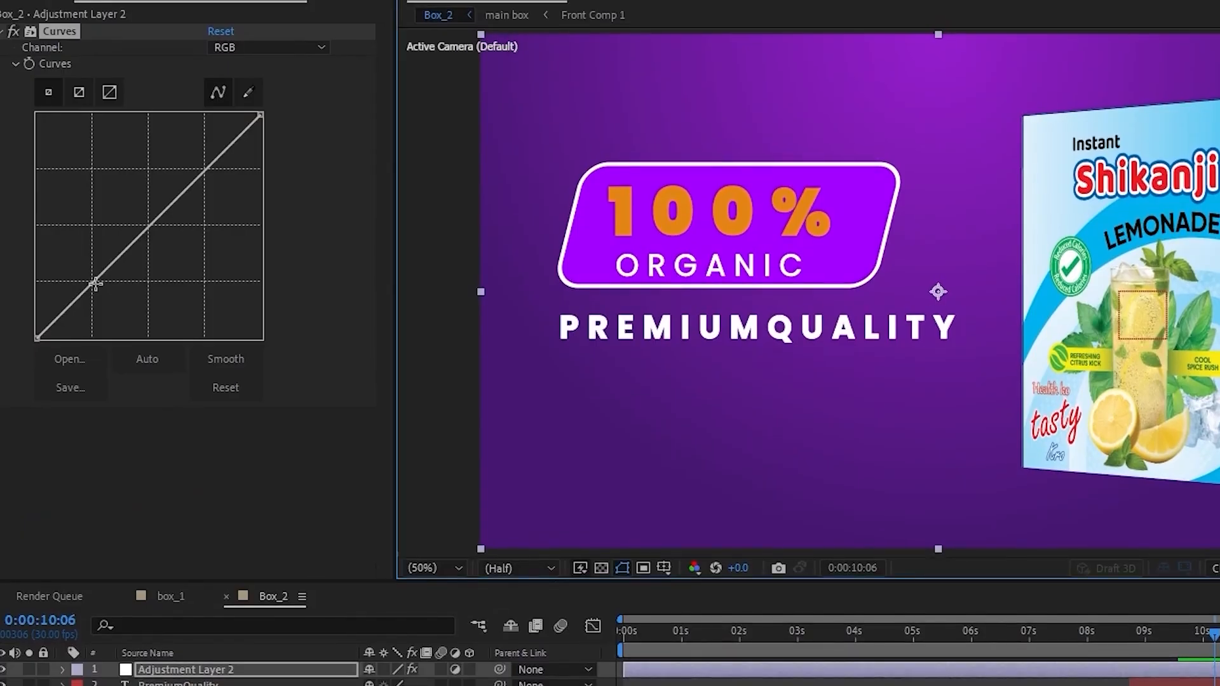
left_click_drag(94, 285, 97, 296)
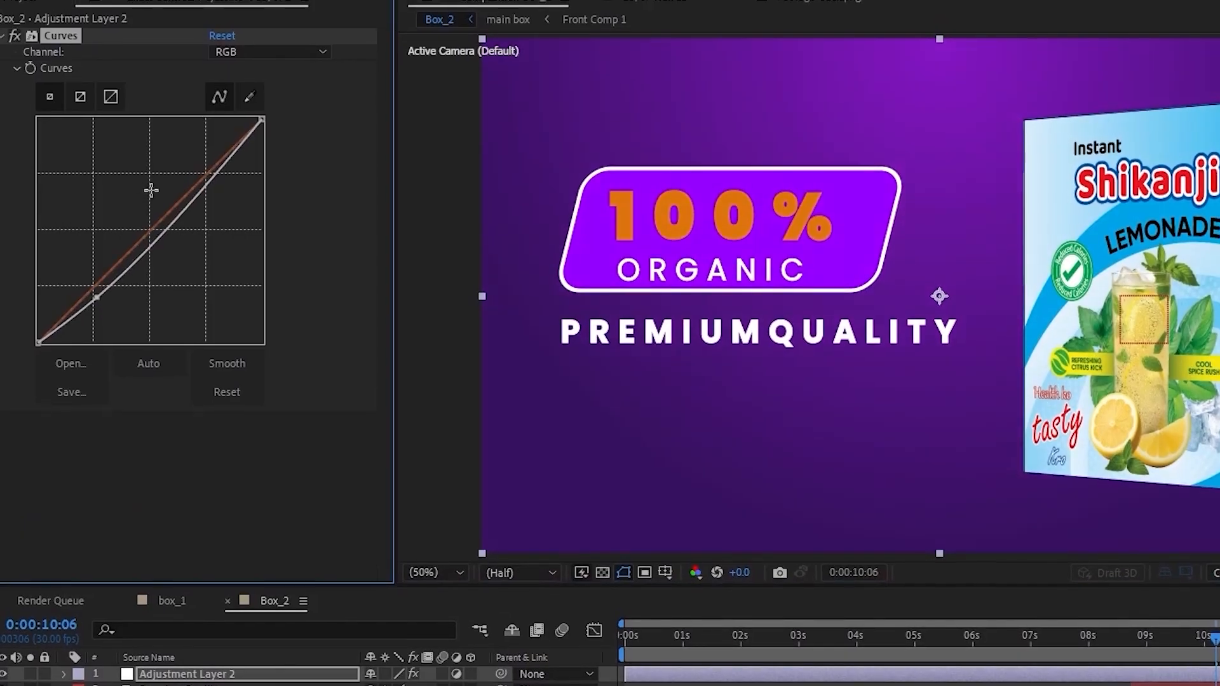
left_click_drag(215, 186, 201, 179)
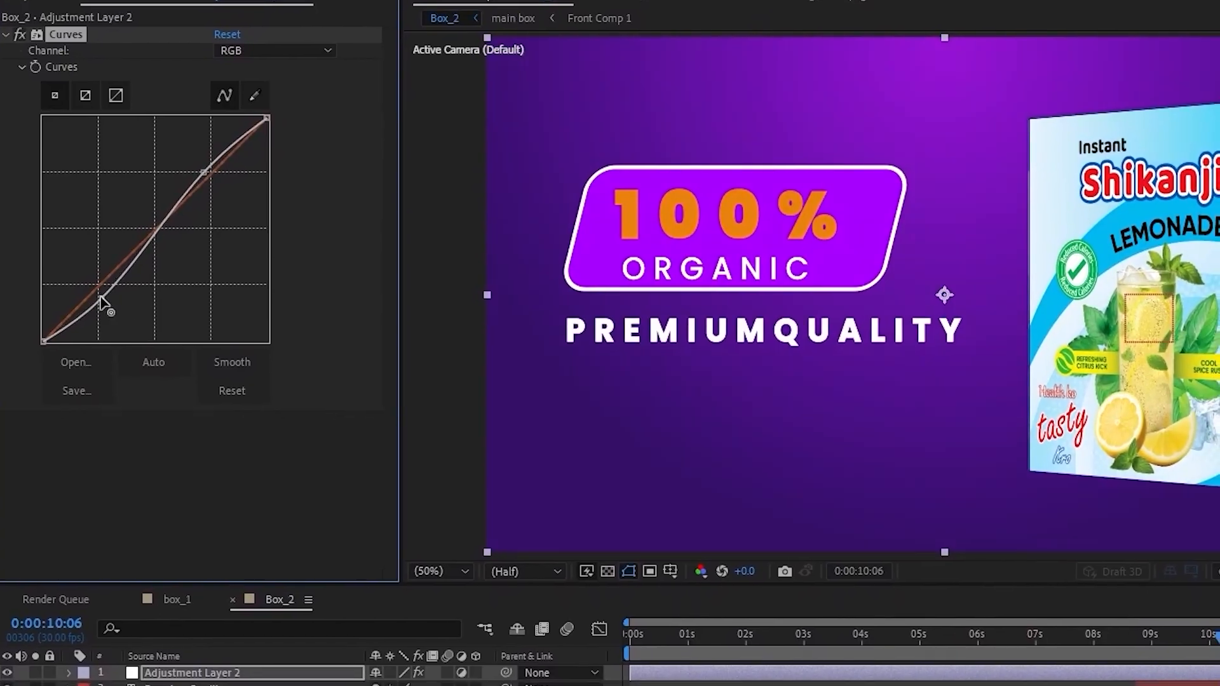
left_click(99, 297)
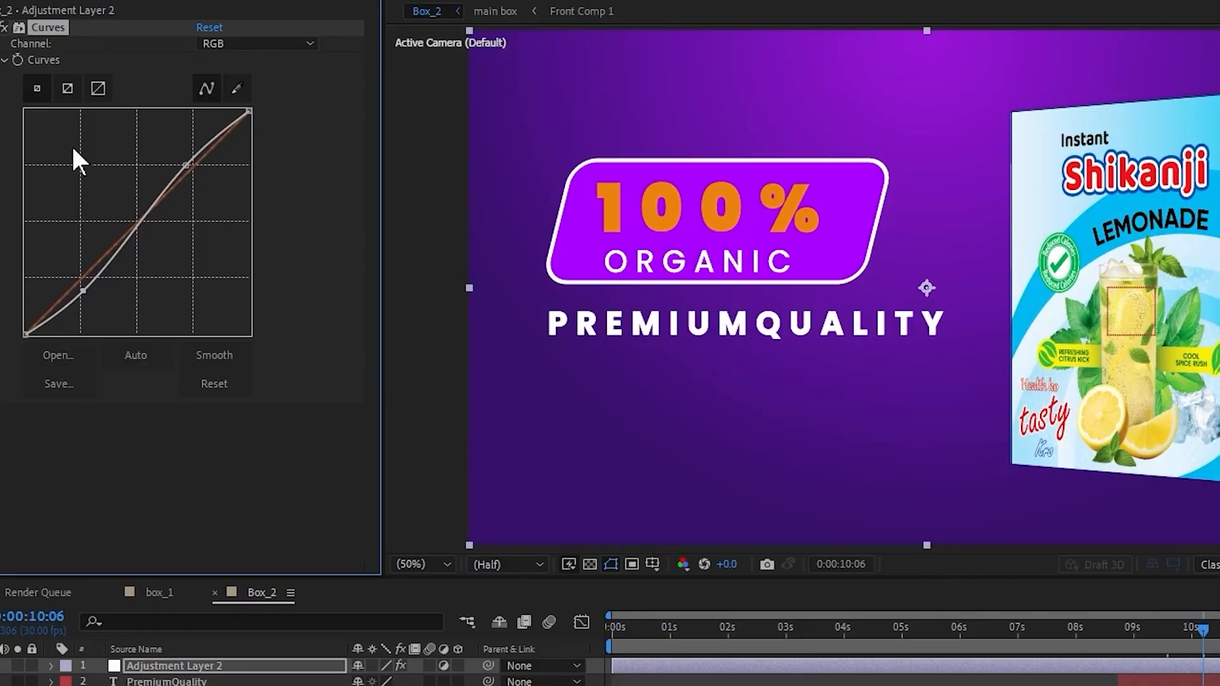
left_click_drag(79, 291, 80, 290)
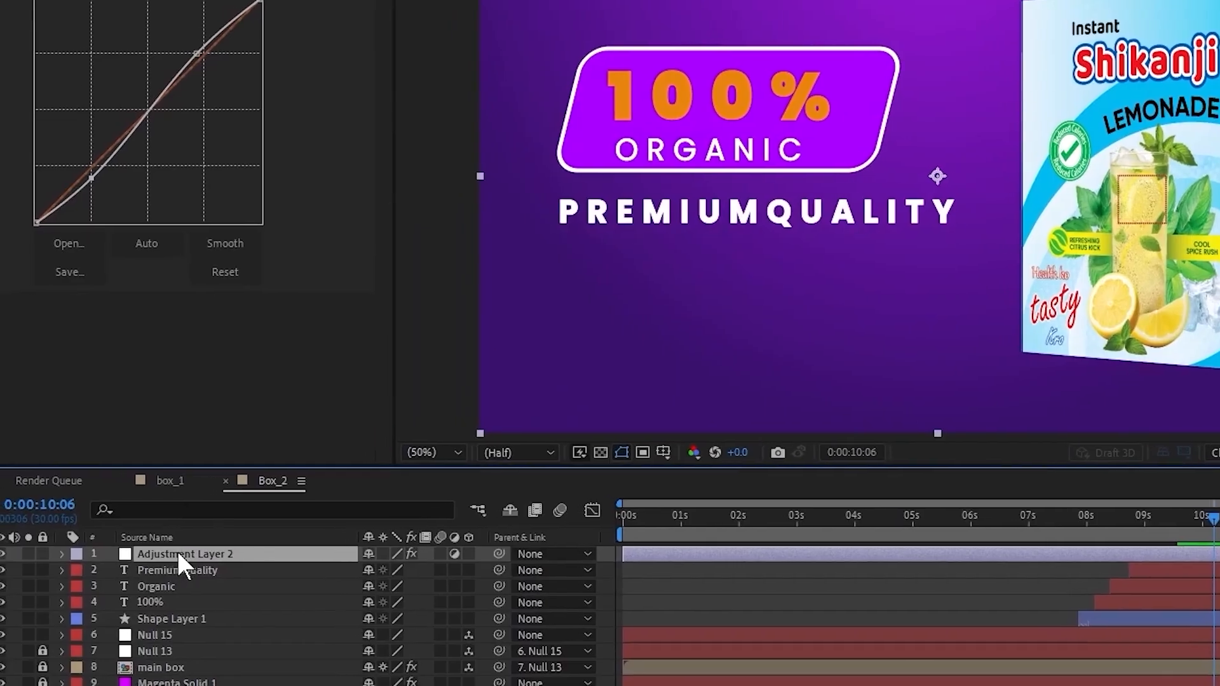
Add the Lumetri Color effect to the adjustment layer and set its Contrast to 5.4
key("ctrl+space")
type("lume")
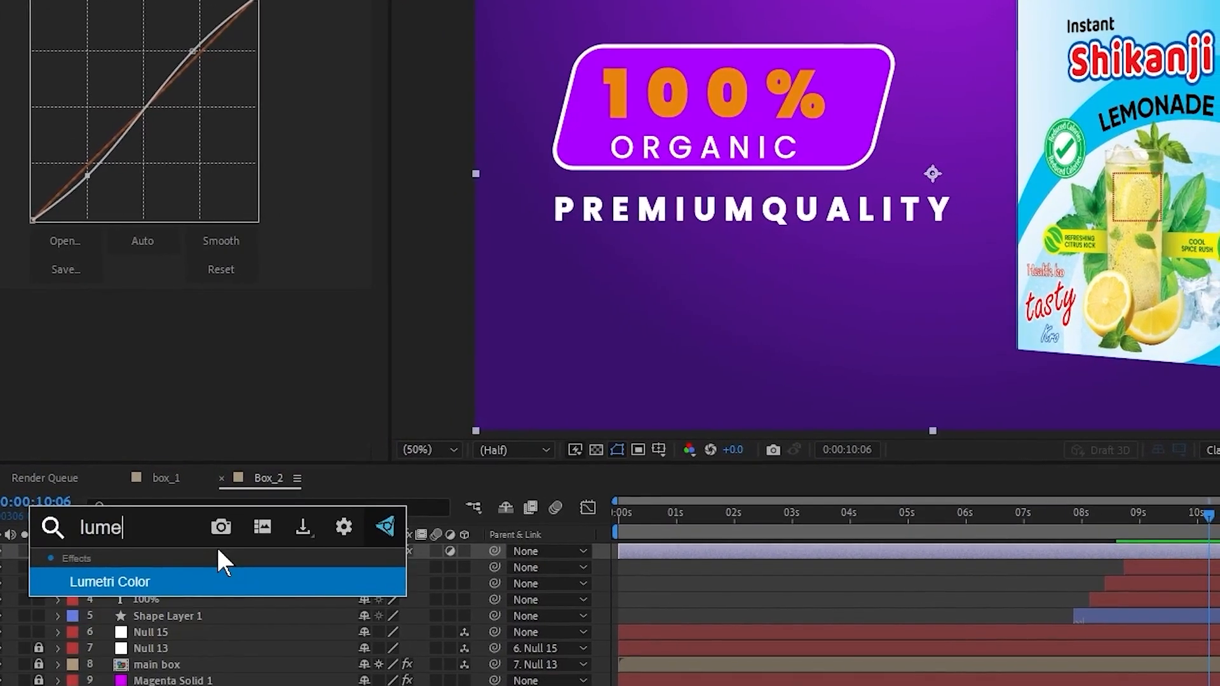
key("Return")
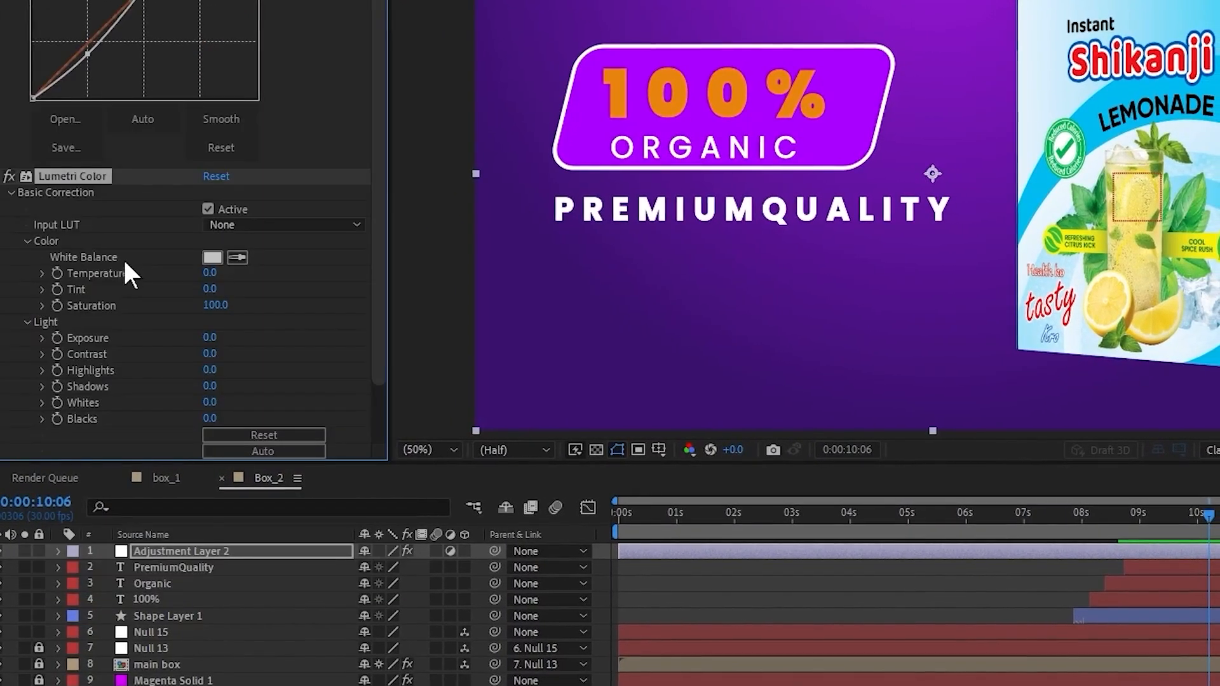
scroll(136, 254, "down", 2)
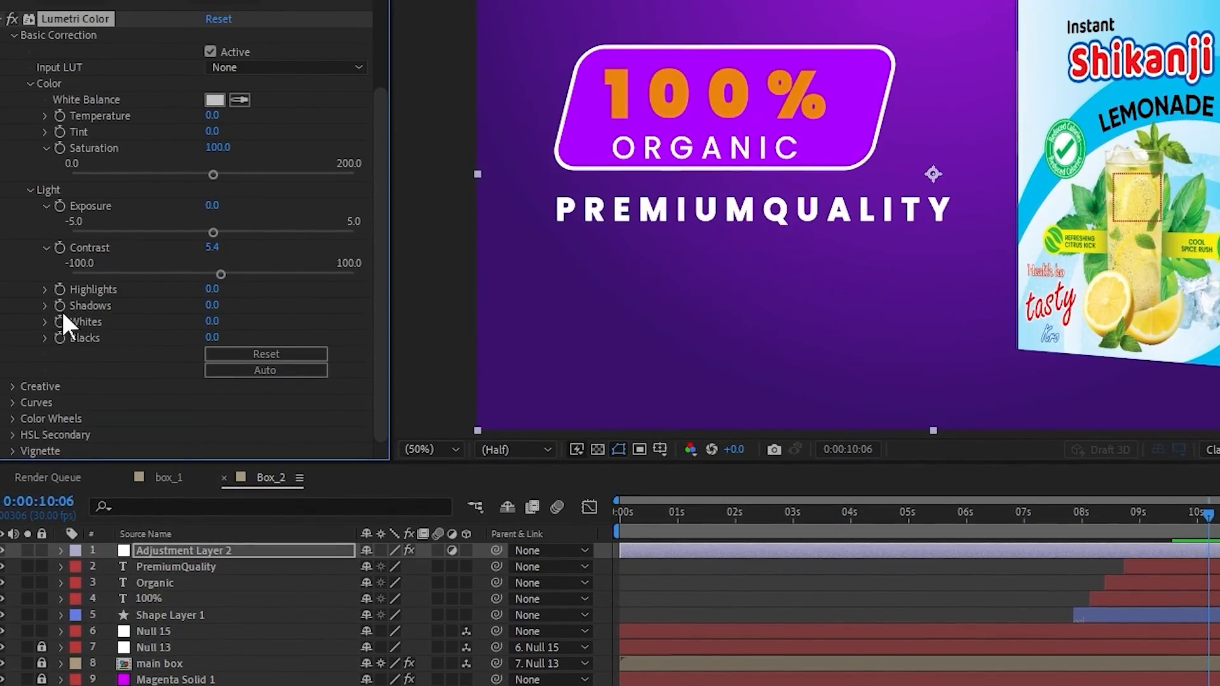
Set the Lumetri Color Vibrance to 30 and the Vignette Amount to -0.3
left_click(15, 387)
scroll(64, 356, "down", 10)
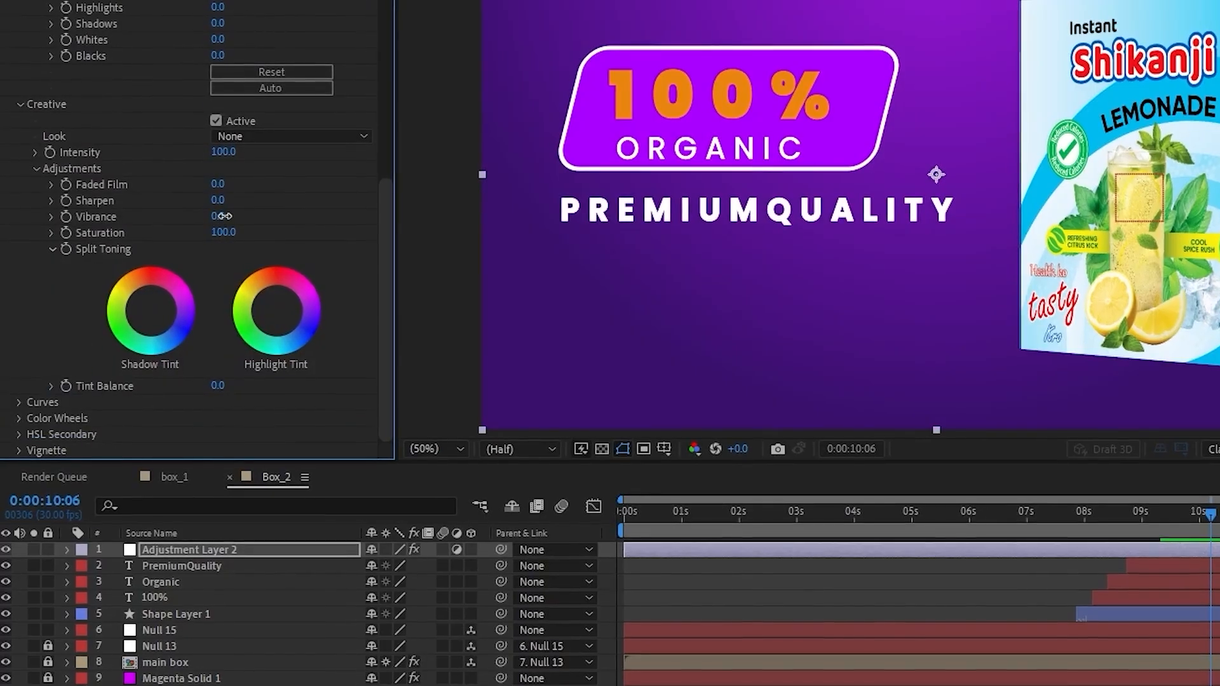
left_click_drag(234, 216, 262, 218)
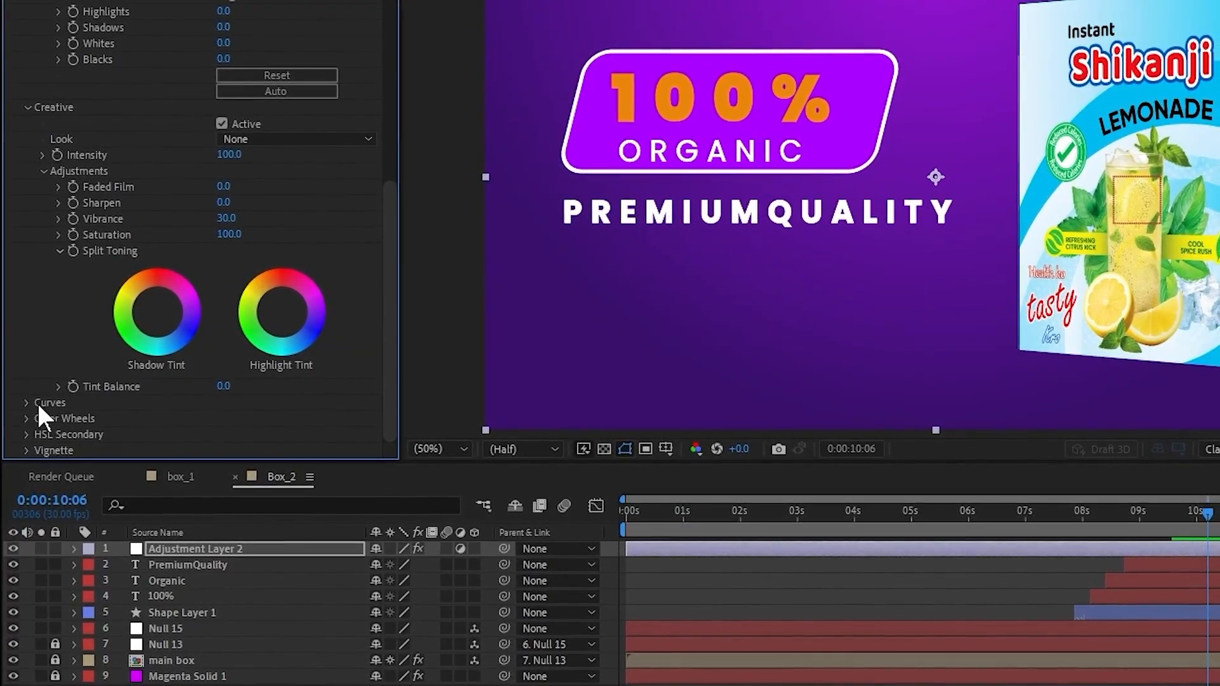
left_click(26, 450)
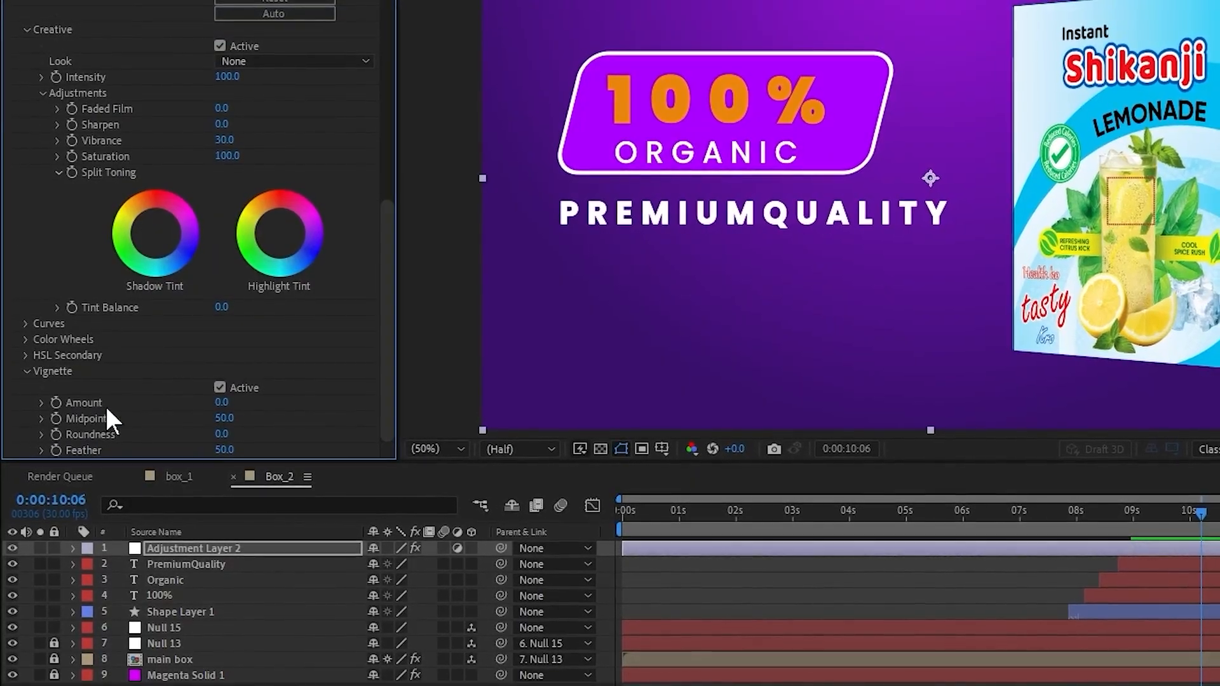
left_click_drag(204, 407, 186, 411)
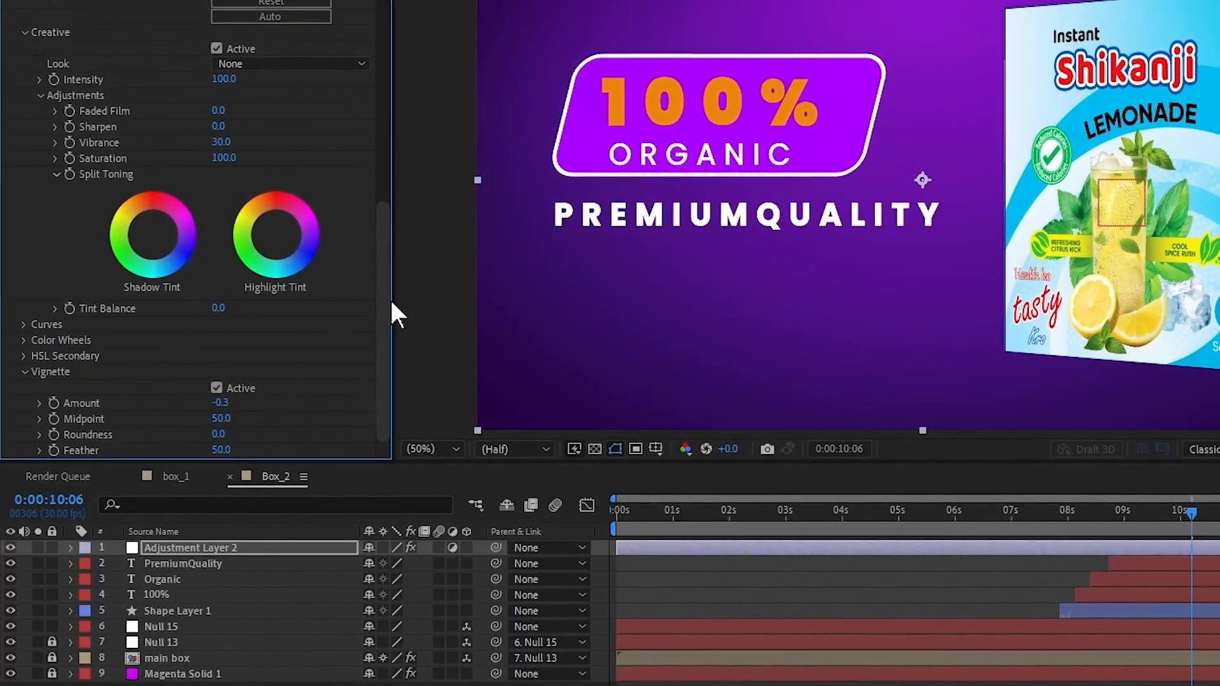
scroll(131, 115, "up", 15)
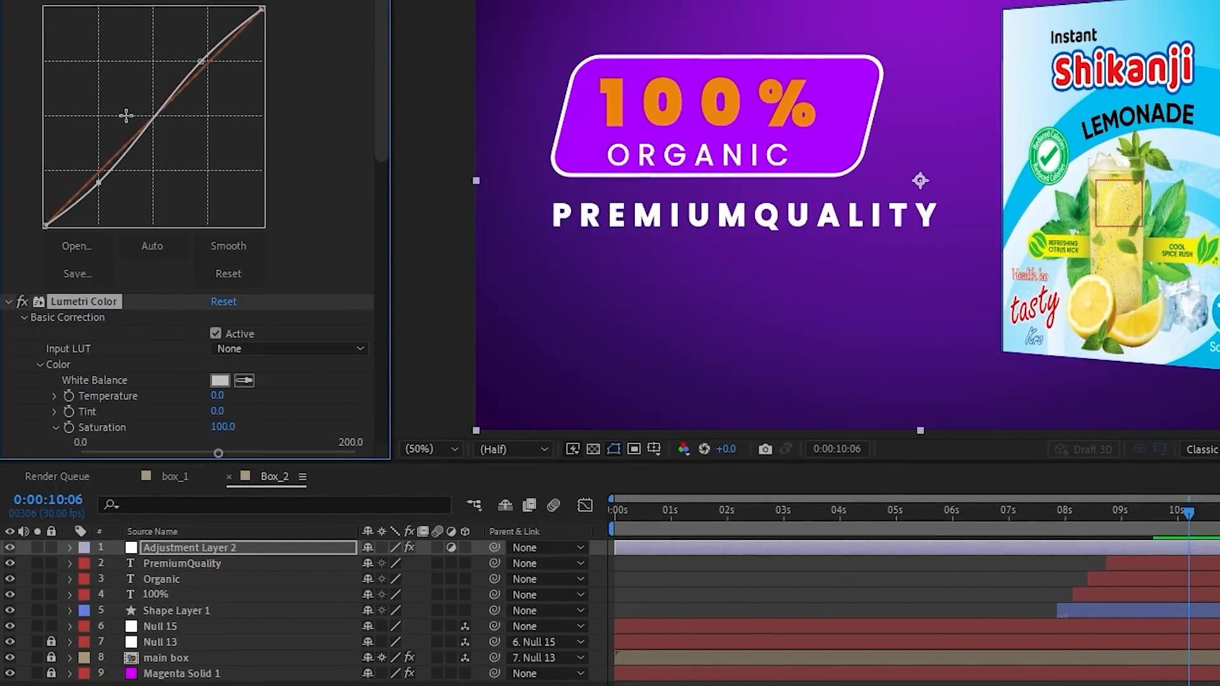
Change the Lumetri Color Vignette Amount on the adjustment layer to -2
scroll(21, 260, "down", 3)
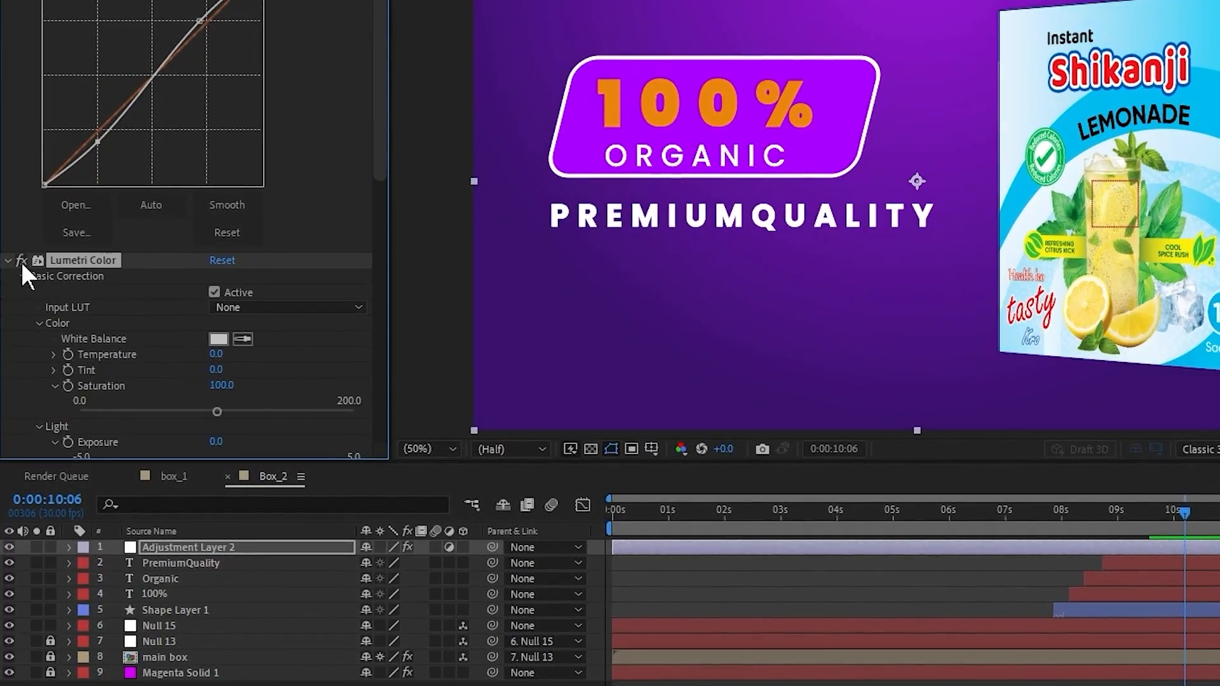
scroll(45, 365, "down", 15)
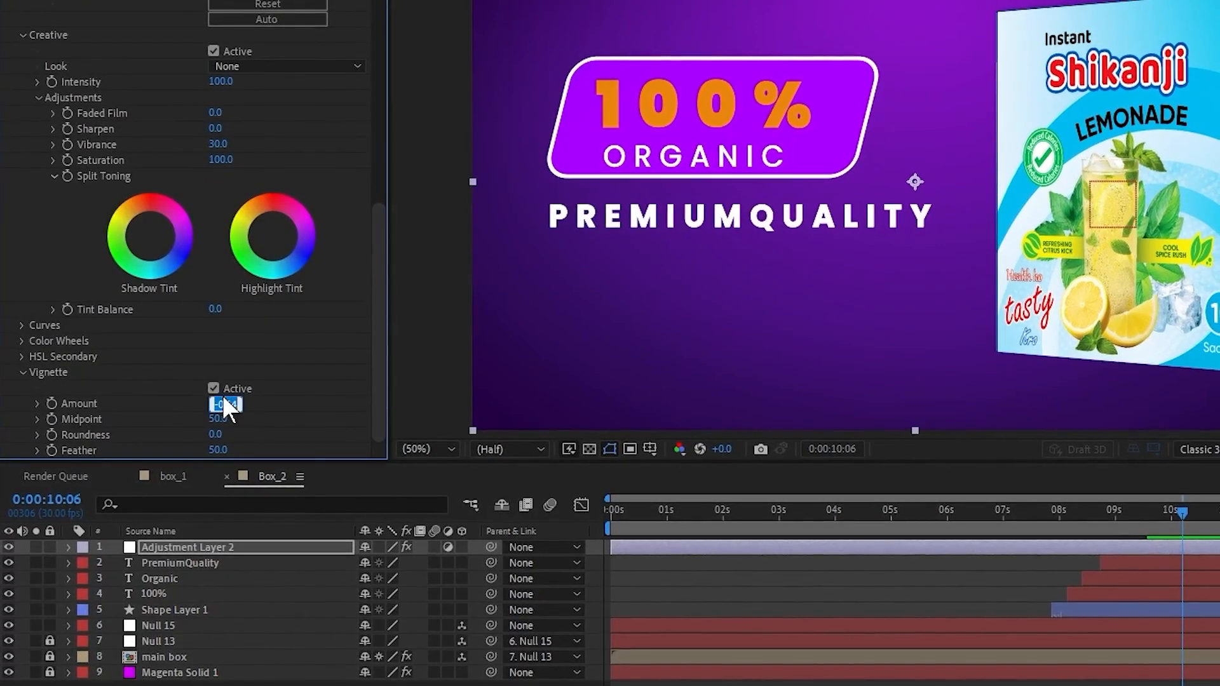
type("-2")
scroll(318, 343, "up", 5)
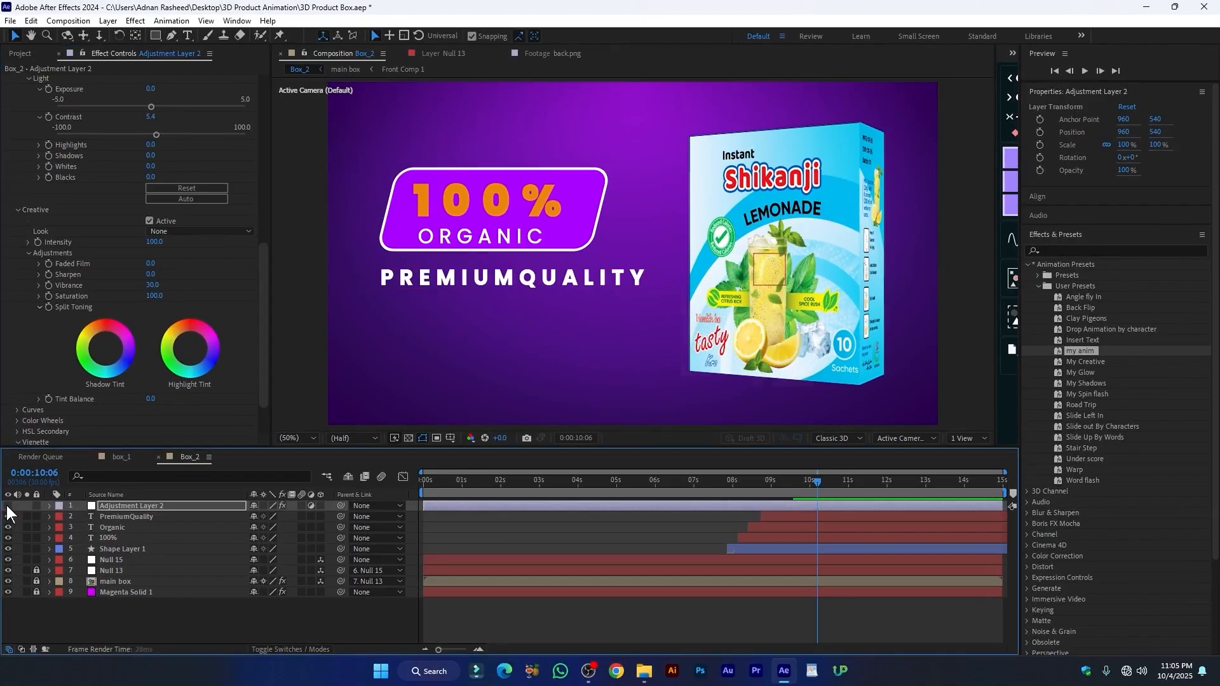
Toggle the adjustment layer's visibility to compare the grade, and play back the box_1 composition for reference
left_click(8, 506)
left_click(8, 506)
left_click(7, 506)
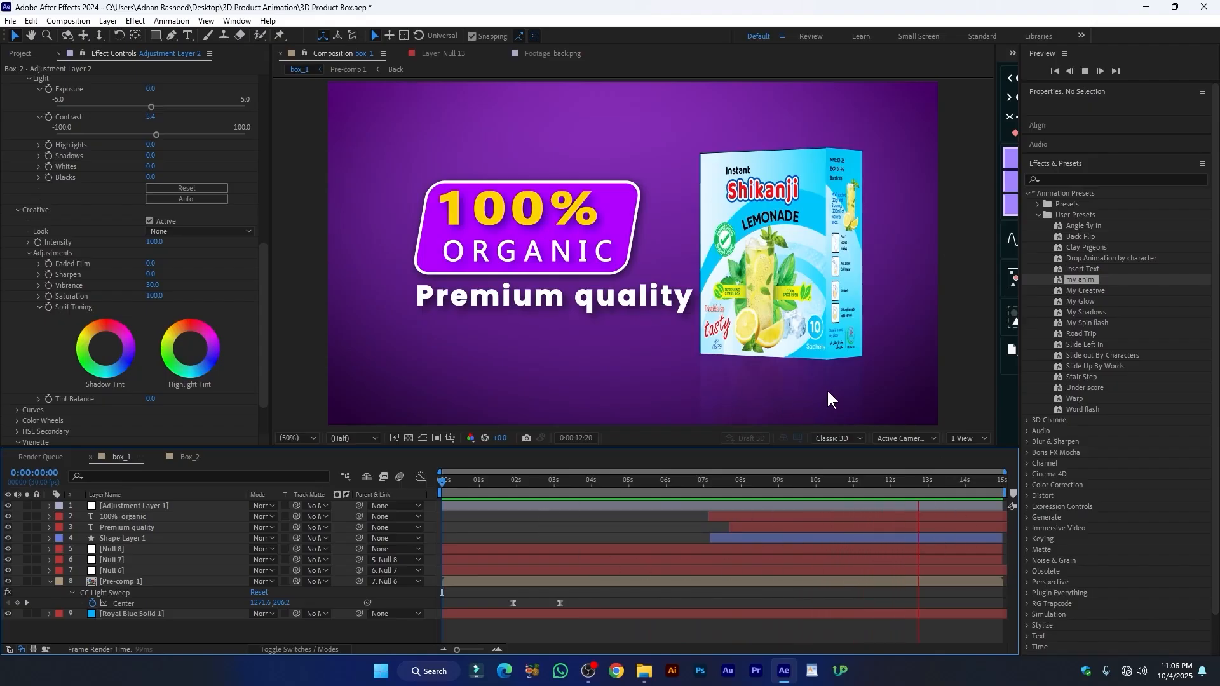
key("space")
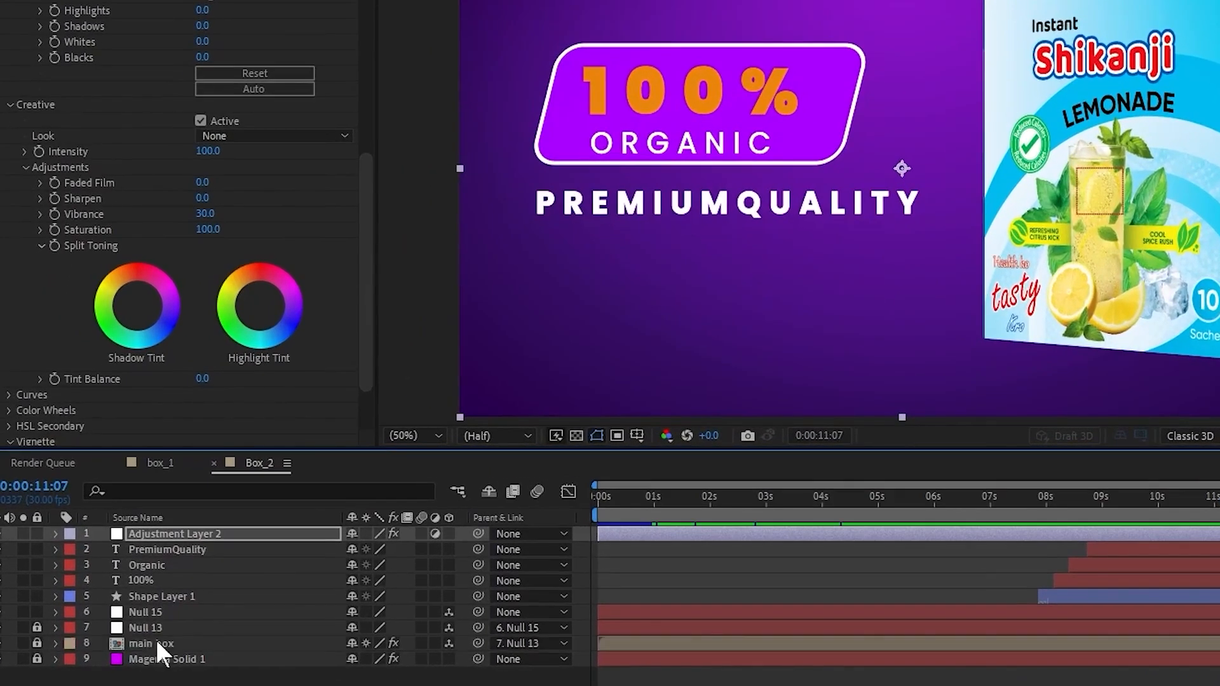
Unlock the main box layer in Box_2 and apply the VC Reflect effect to it
left_click(159, 642)
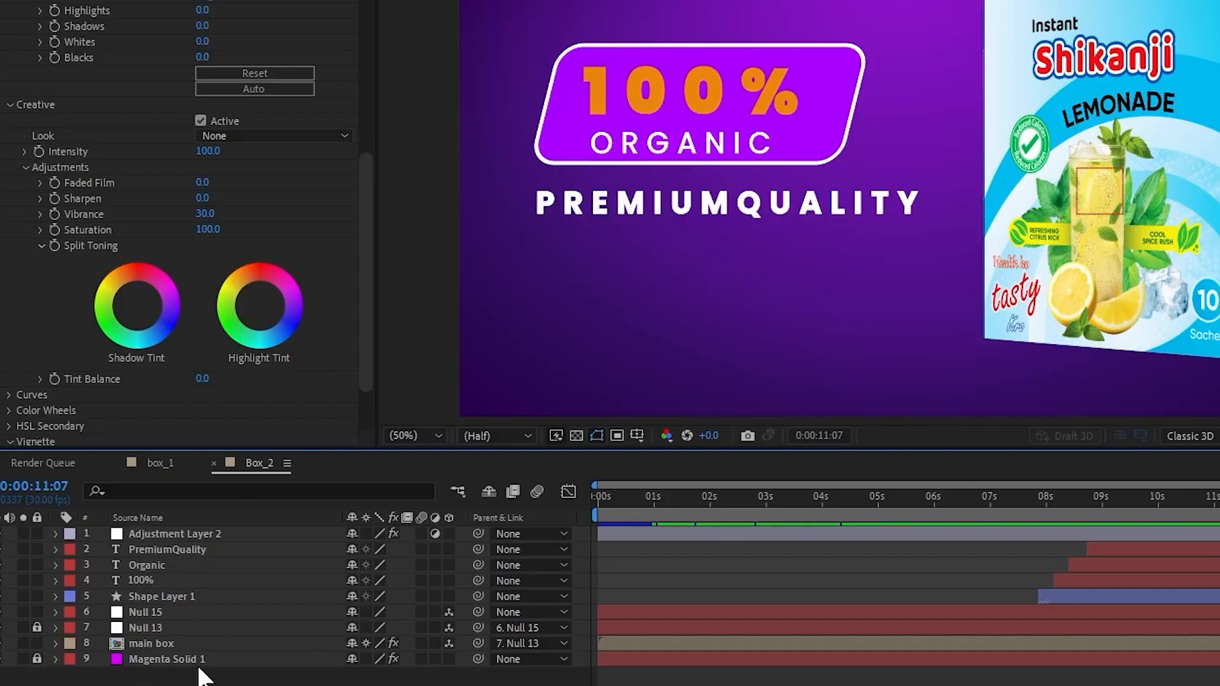
left_click(159, 640)
key("ctrl+space")
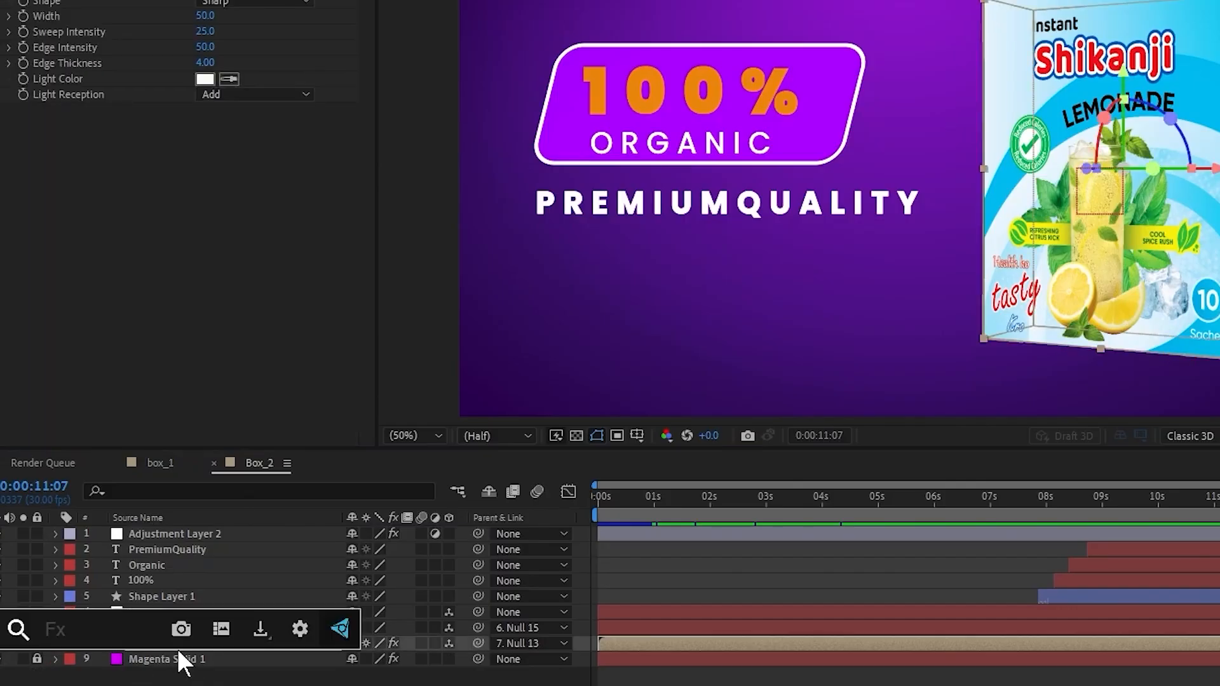
type("refl")
left_click(96, 570)
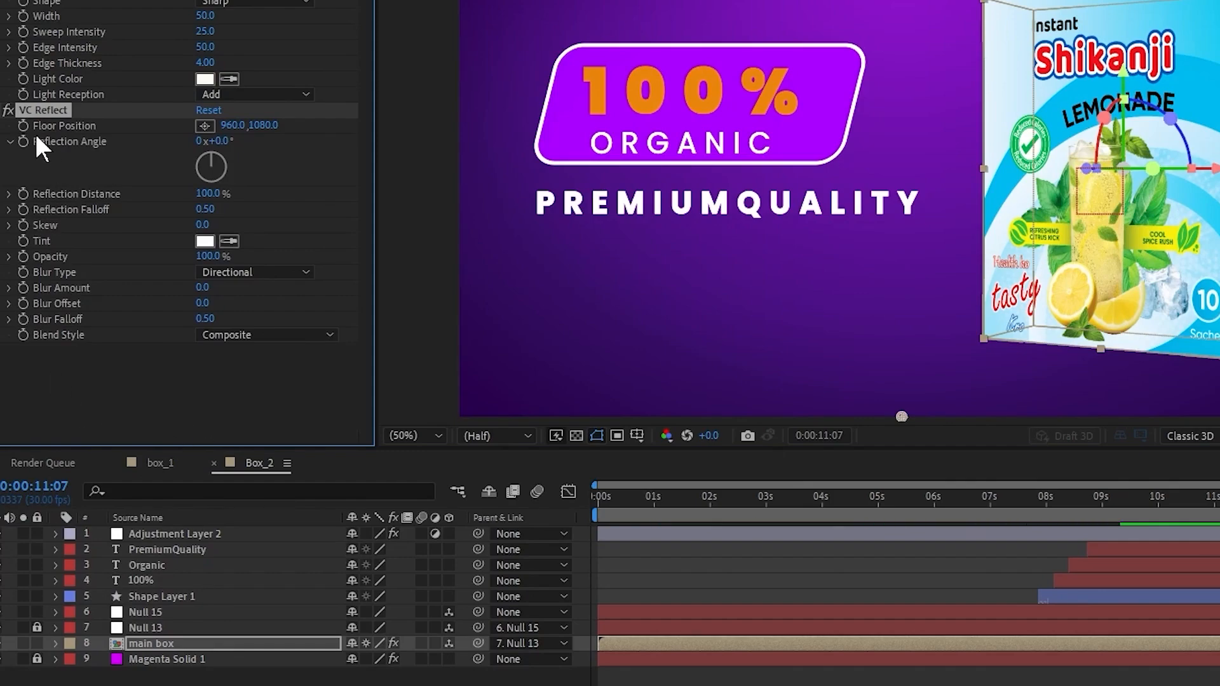
Set VC Reflect's Floor Position to 1248, 880, Opacity to 11%, Blur Amount to 1.1, Blur Offset to 25 and Blend Style to Behind Original, and preview it
left_click(206, 127)
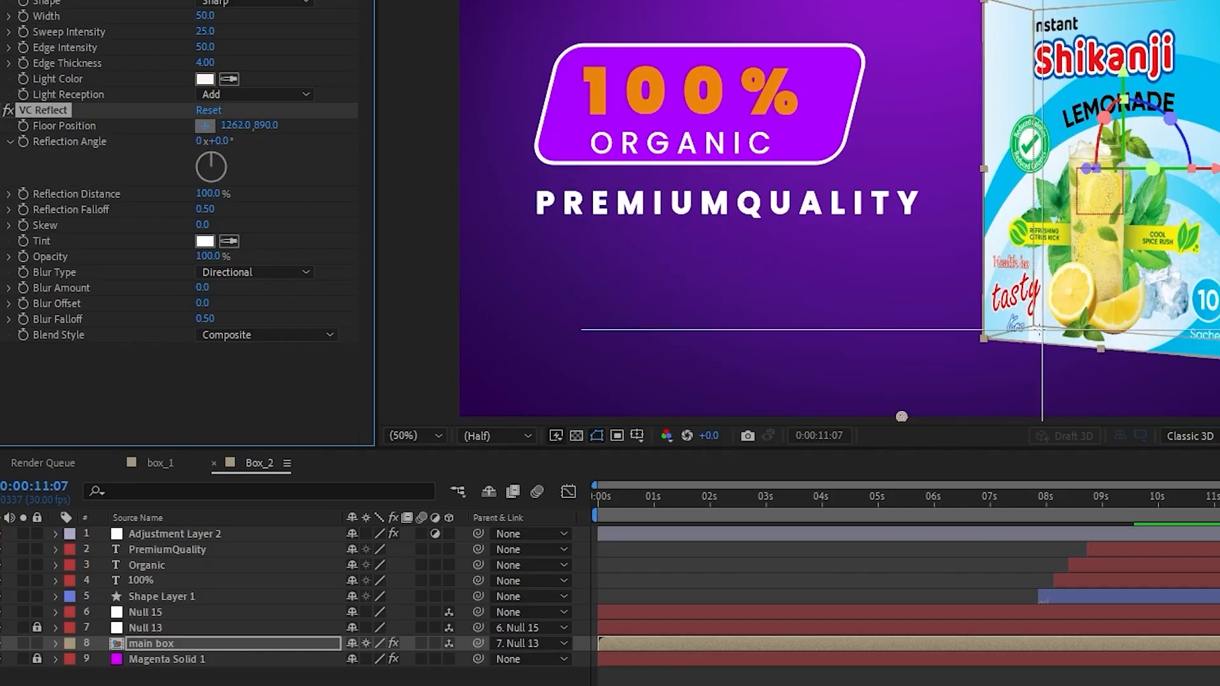
left_click(1056, 346)
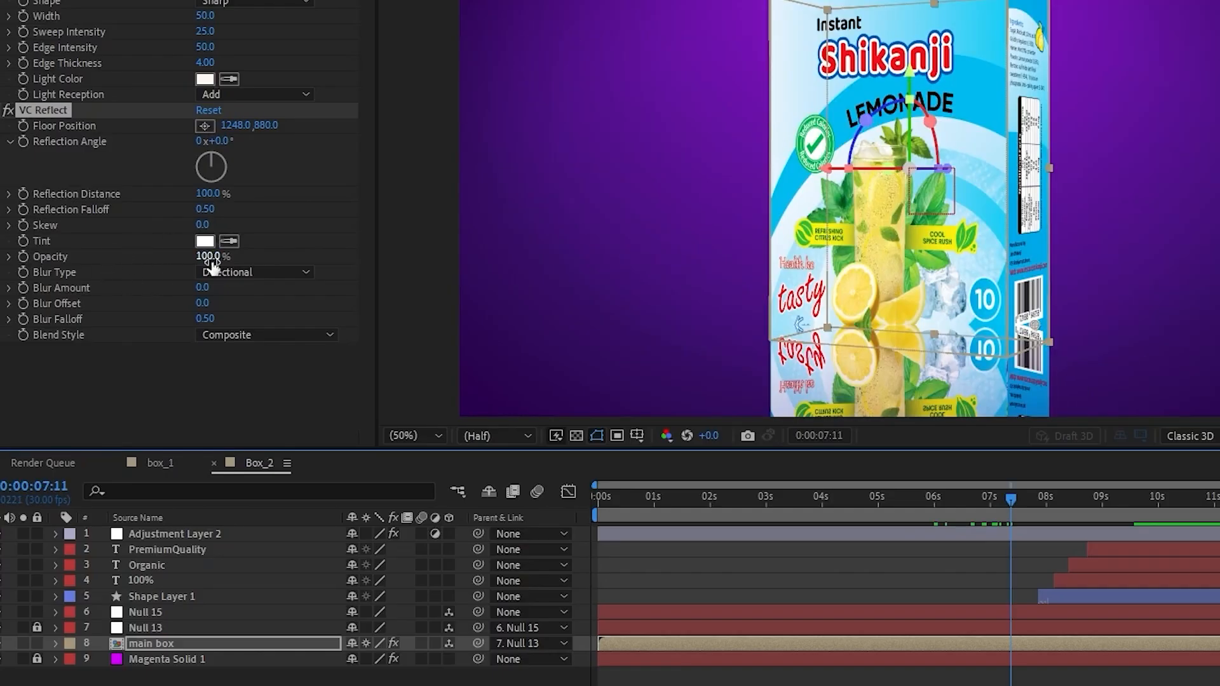
left_click_drag(216, 262, 133, 259)
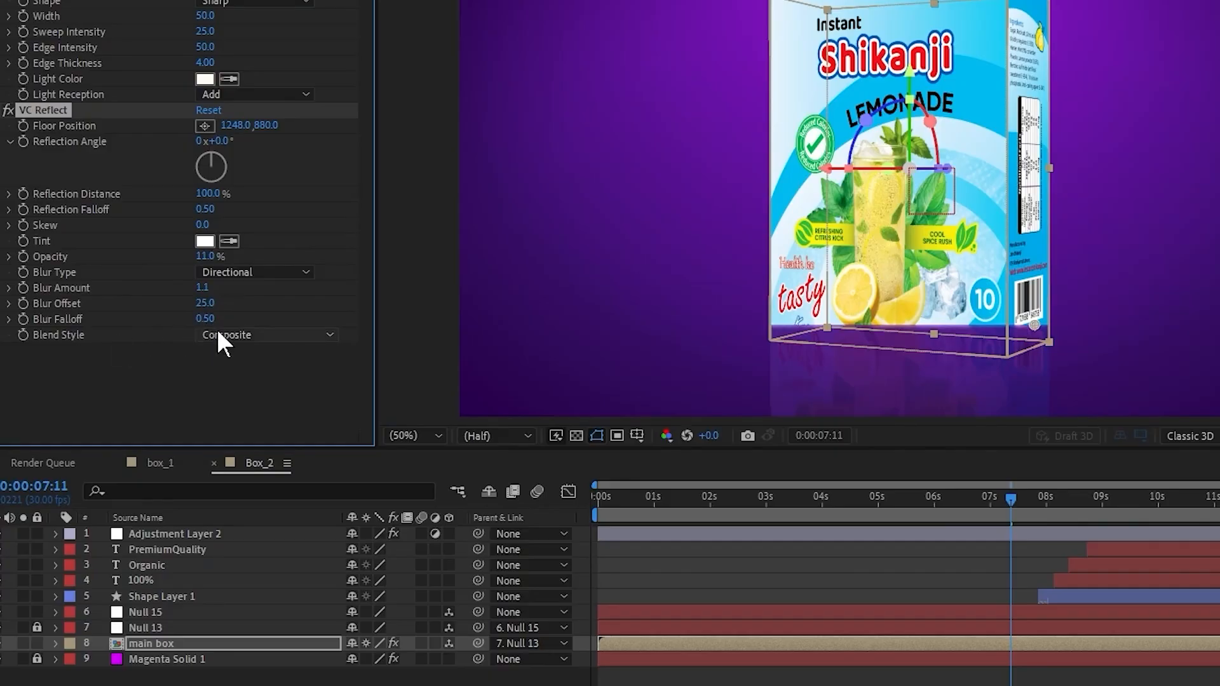
left_click(243, 337)
left_click(280, 374)
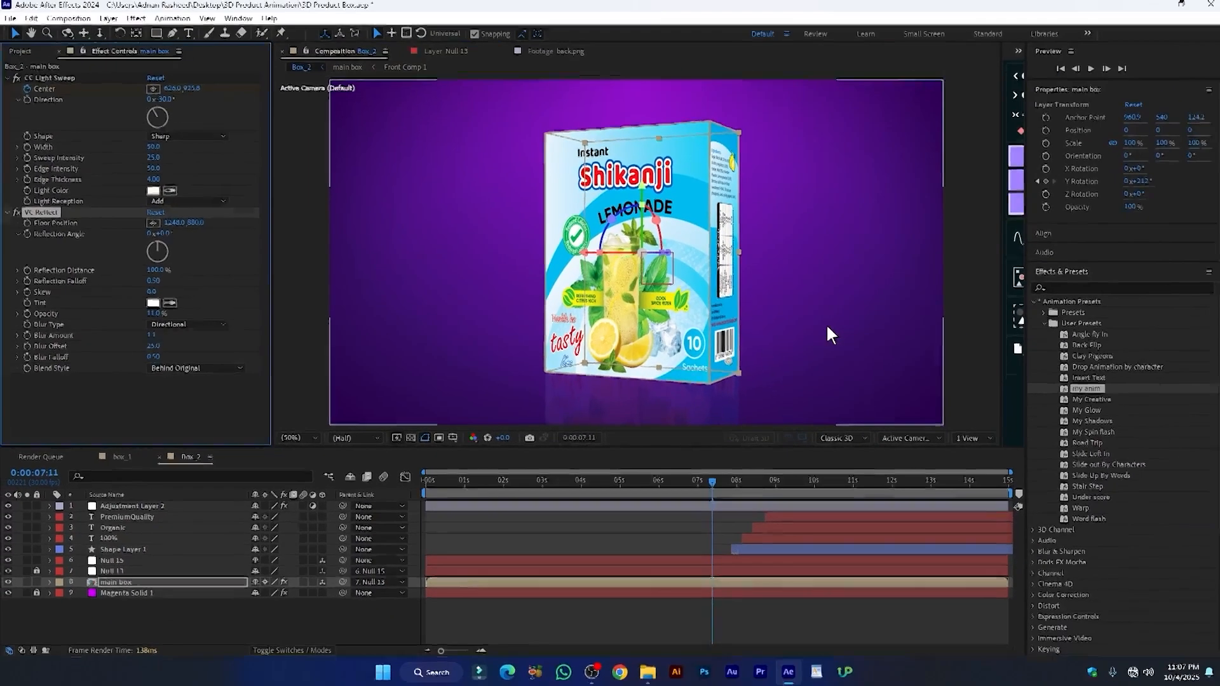
left_click(708, 506)
key("space")
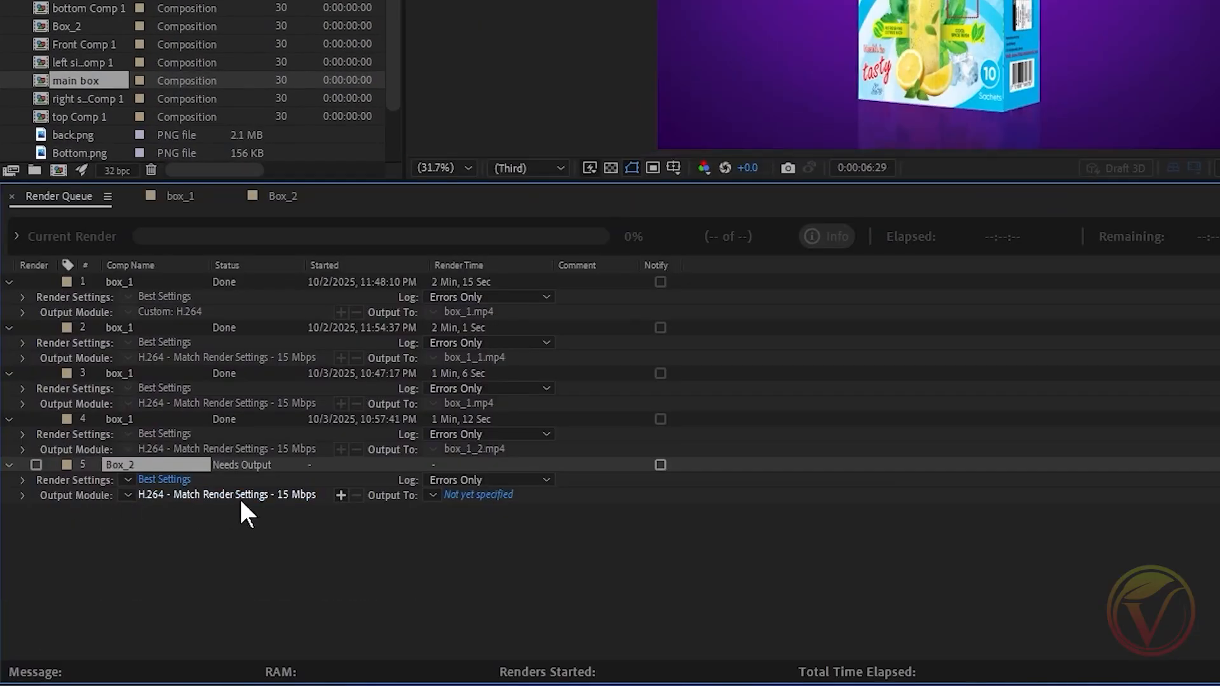
Review and accept the Box_2 render's output module settings with H.264 format and RGB channels
left_click(240, 494)
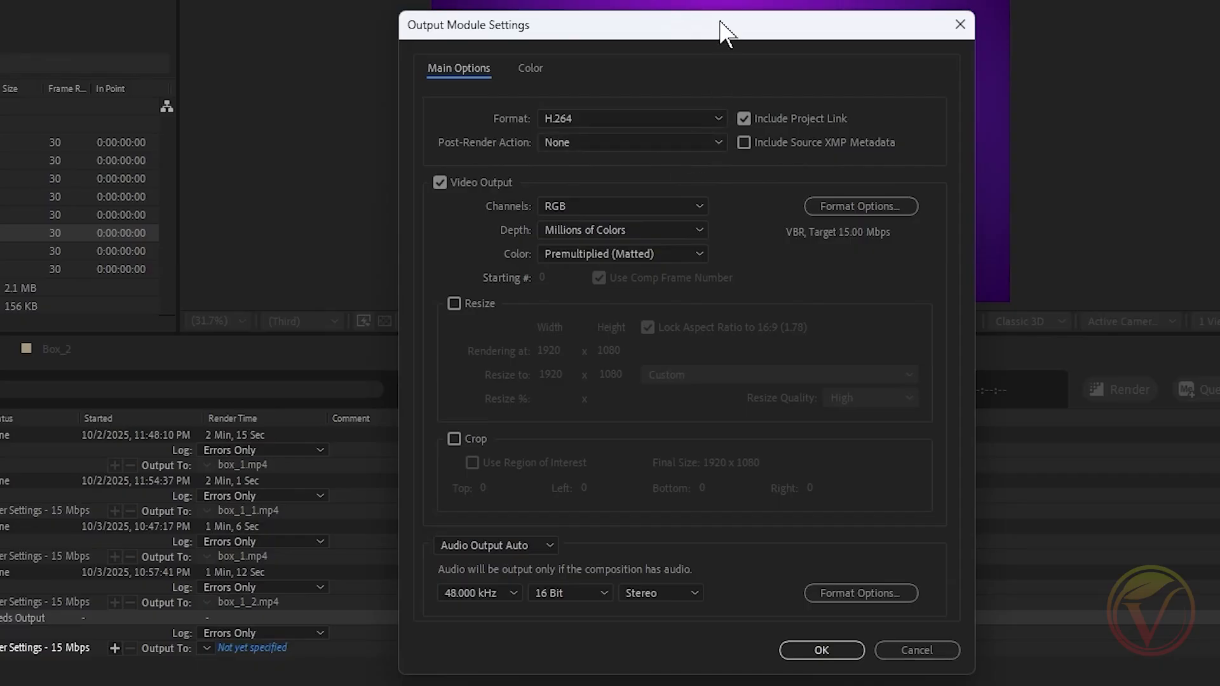
left_click_drag(725, 32, 427, 2)
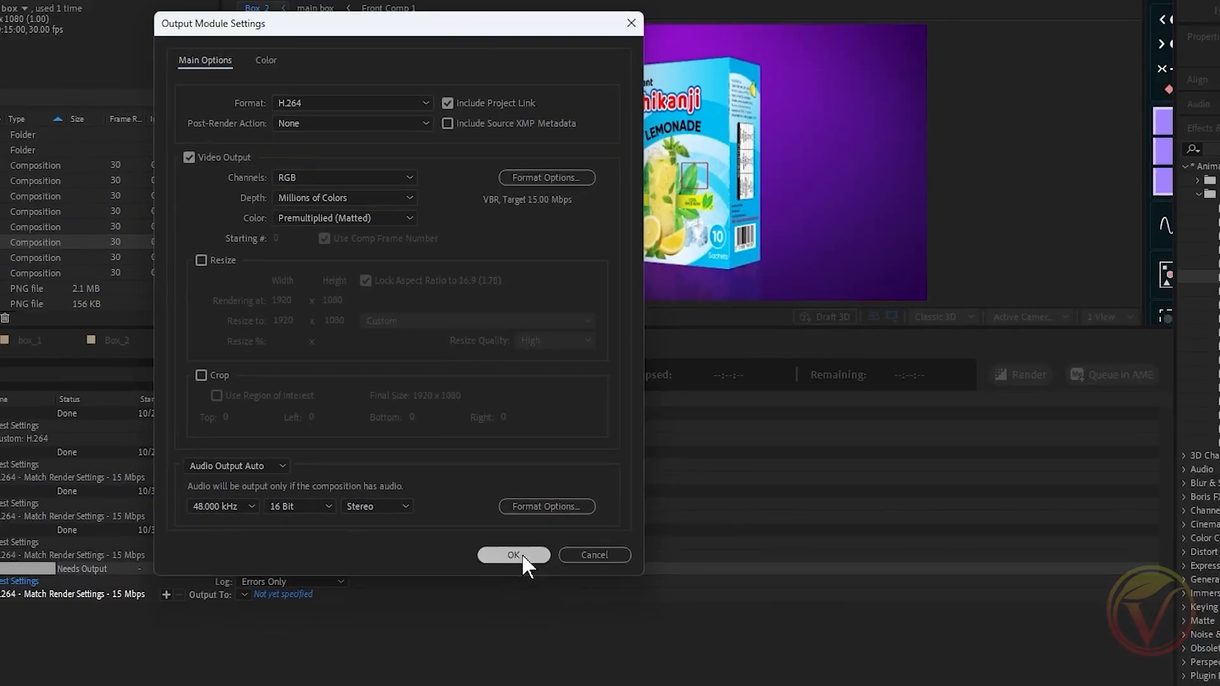
left_click(514, 555)
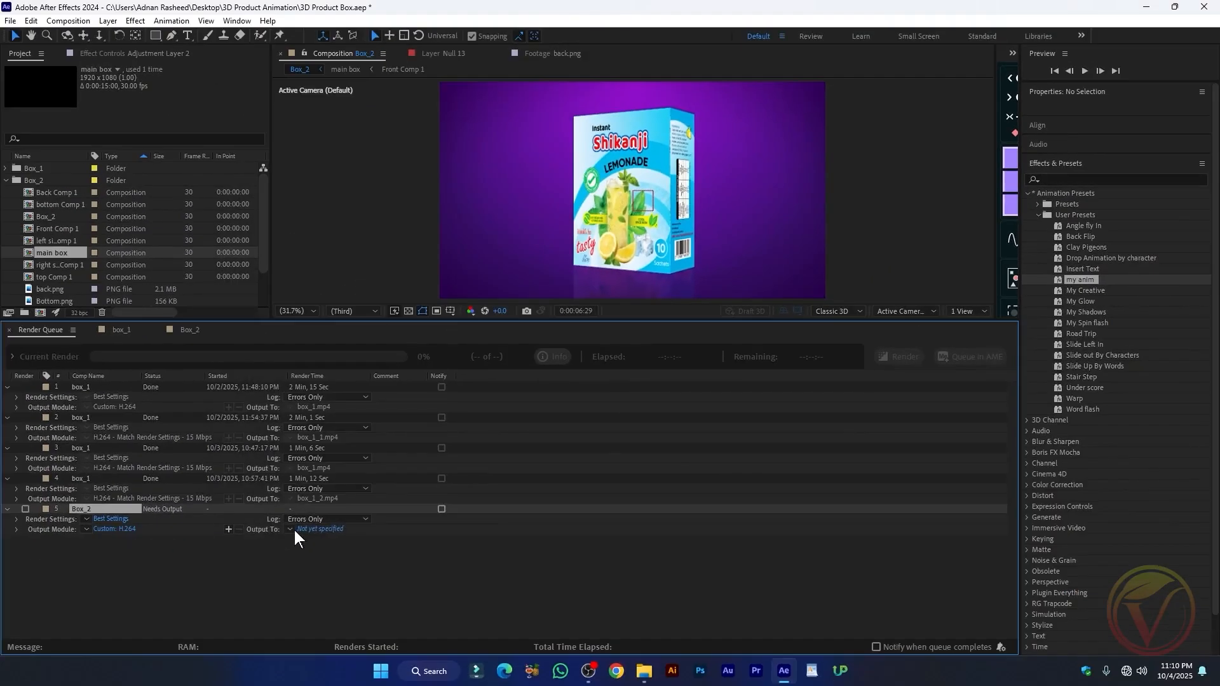
Set the Box_2 output file to Box_2.mp4 on the Desktop and start the render
left_click(319, 528)
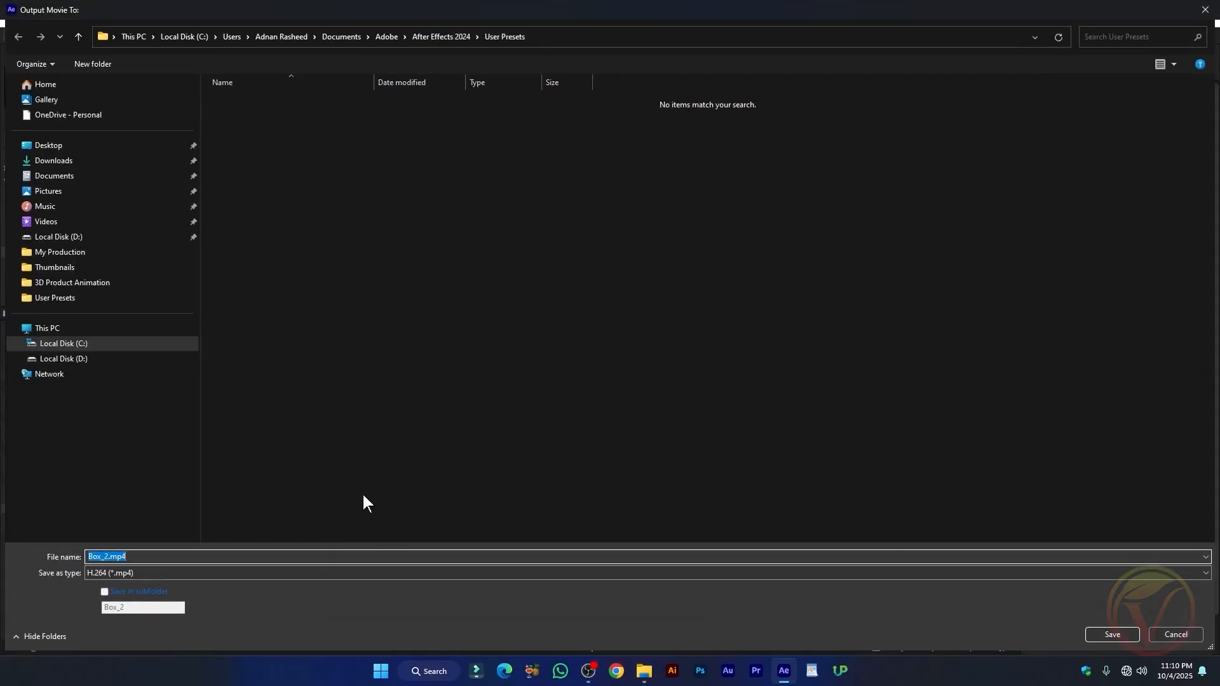
left_click(50, 151)
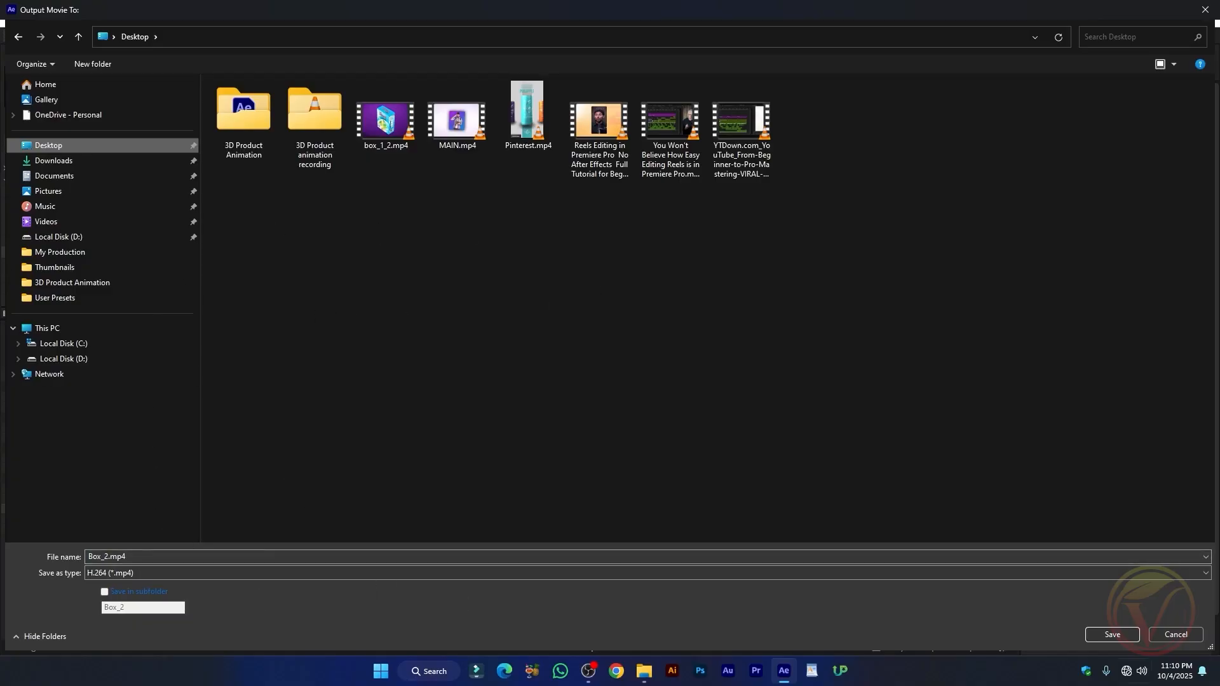
left_click(1128, 636)
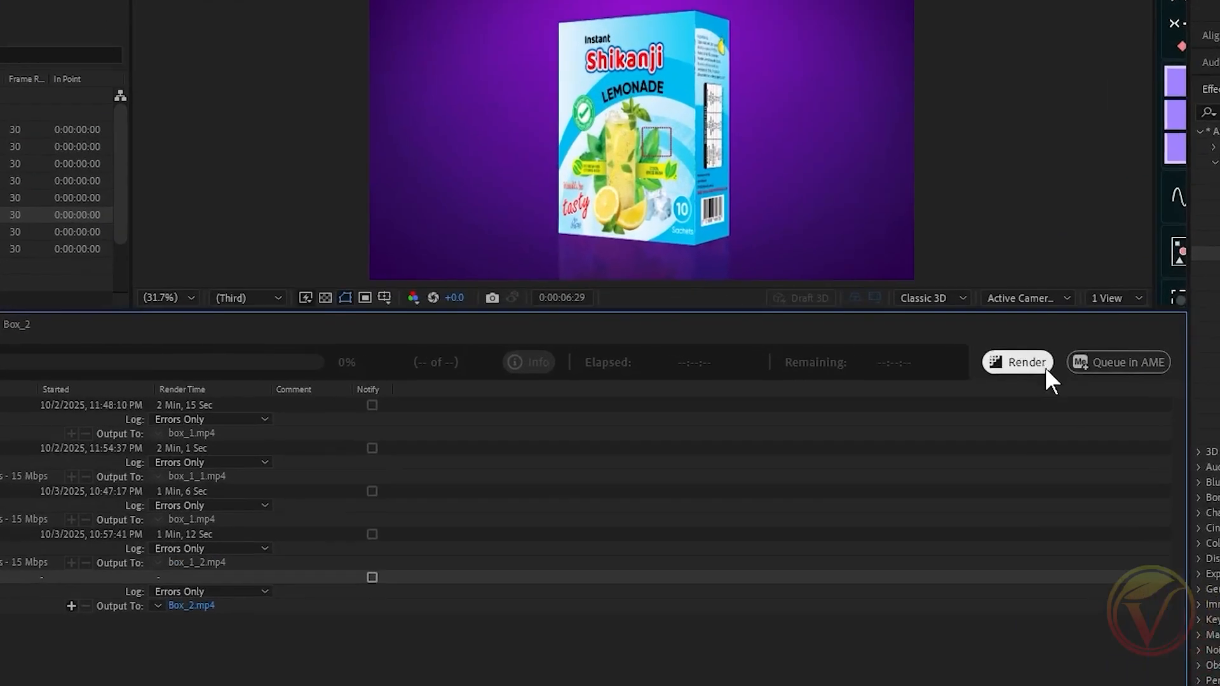
left_click(1044, 362)
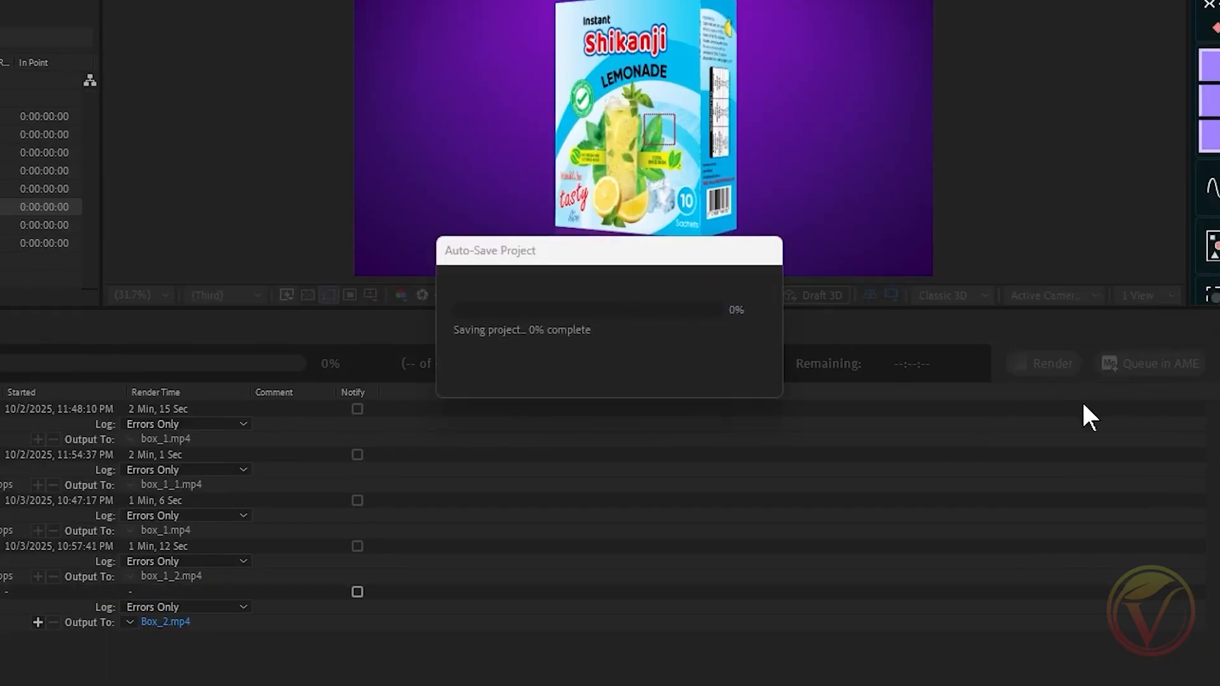